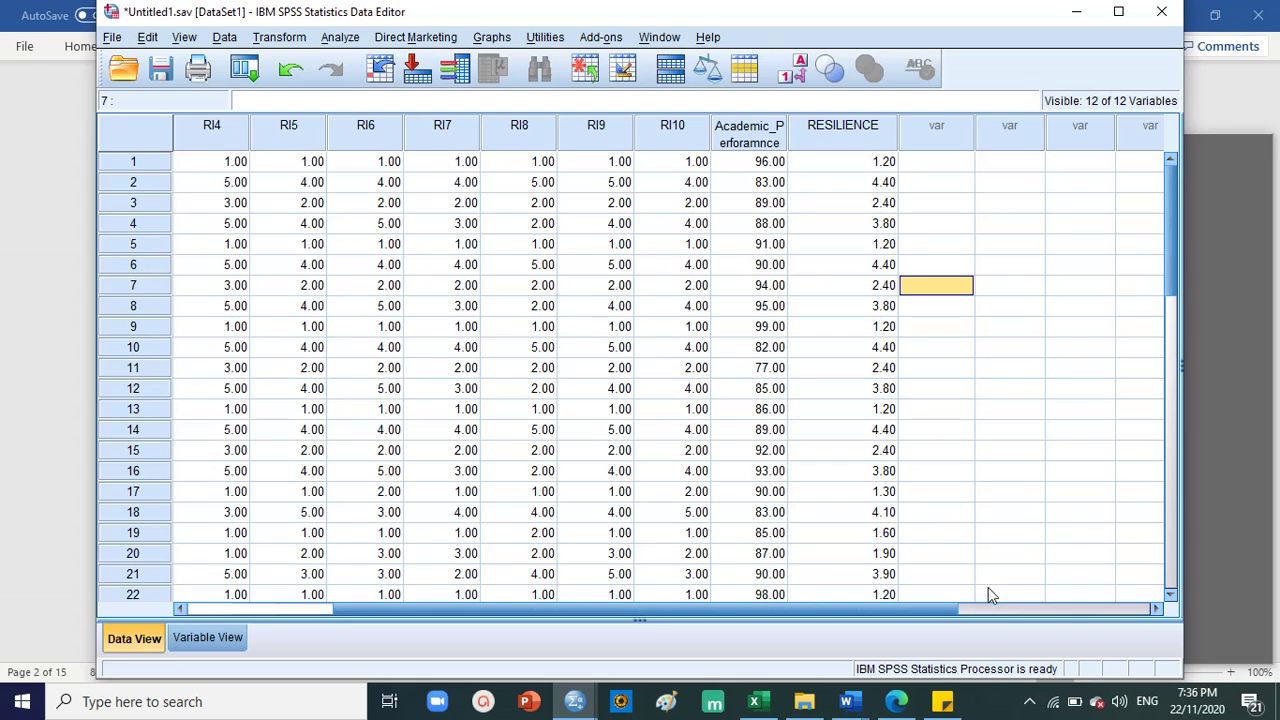
click(847, 704)
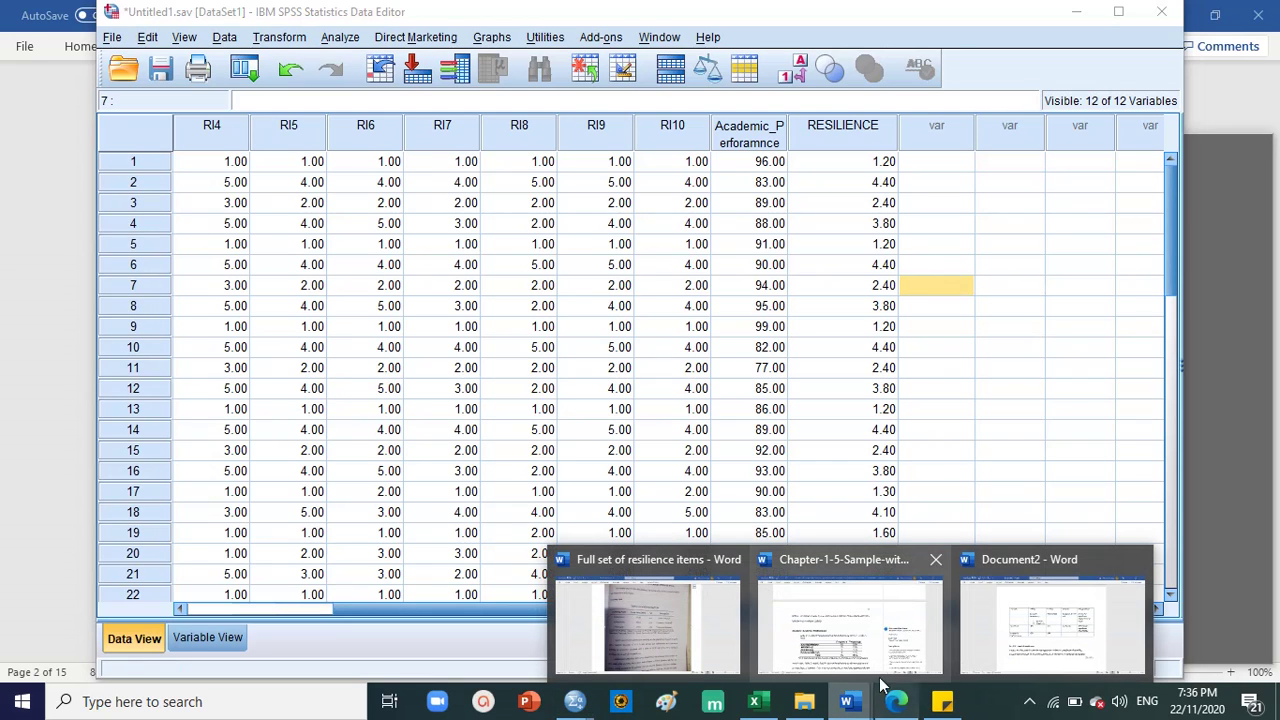
click(806, 244)
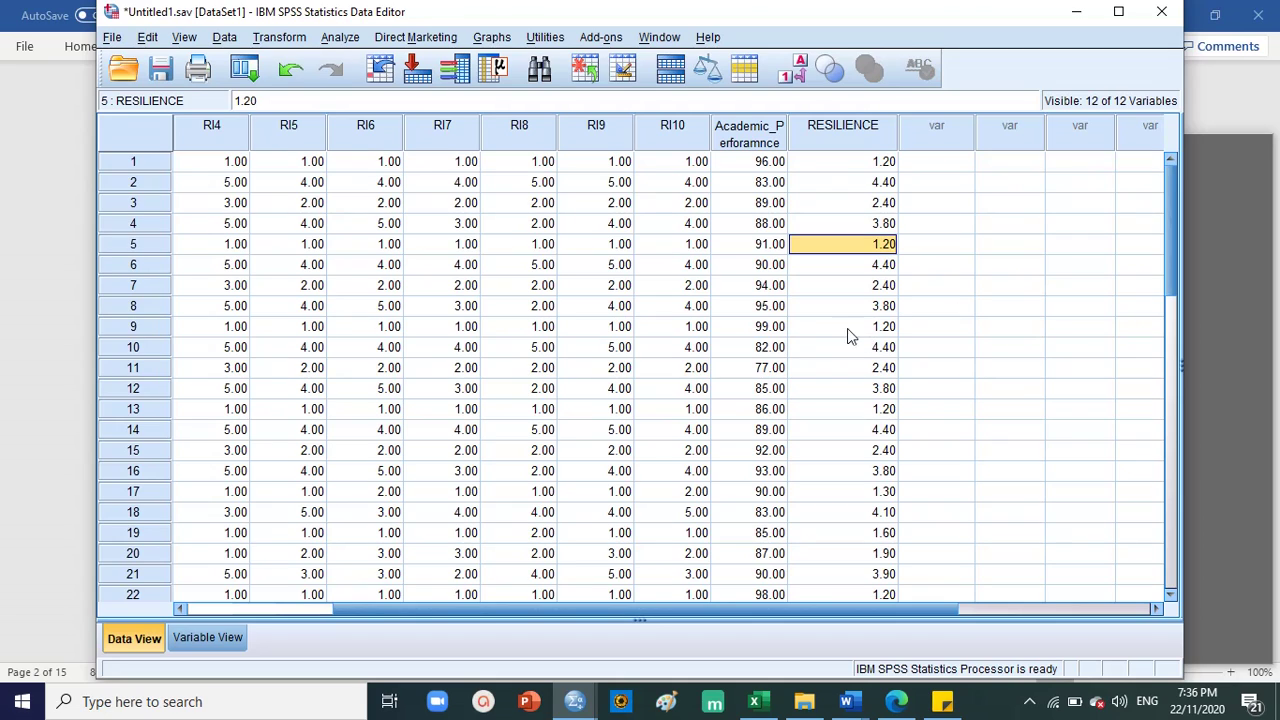
click(751, 133)
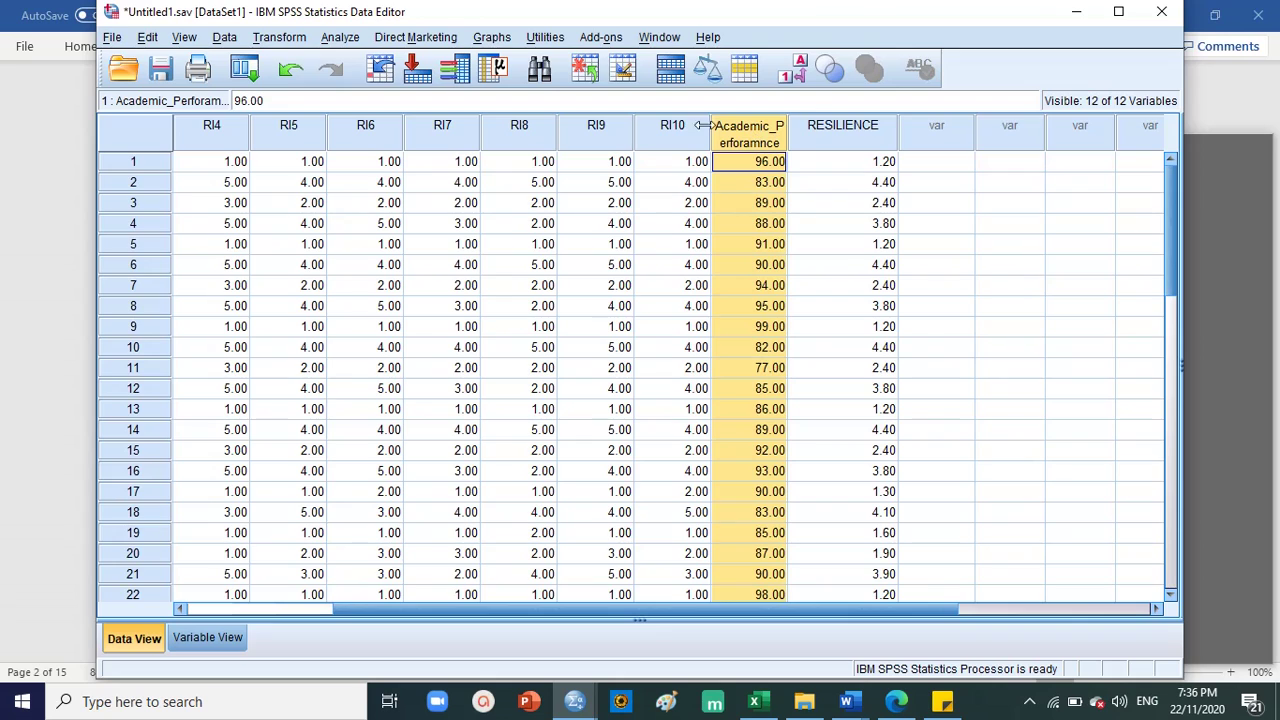
click(806, 181)
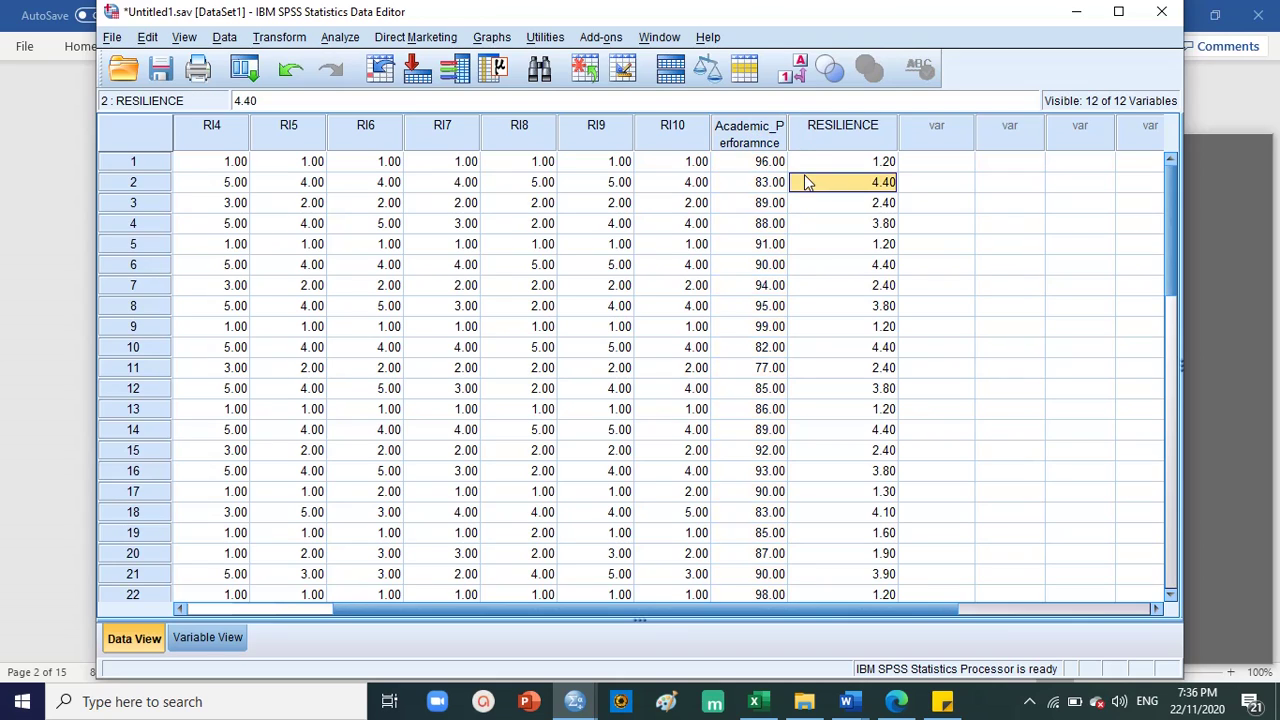
click(766, 164)
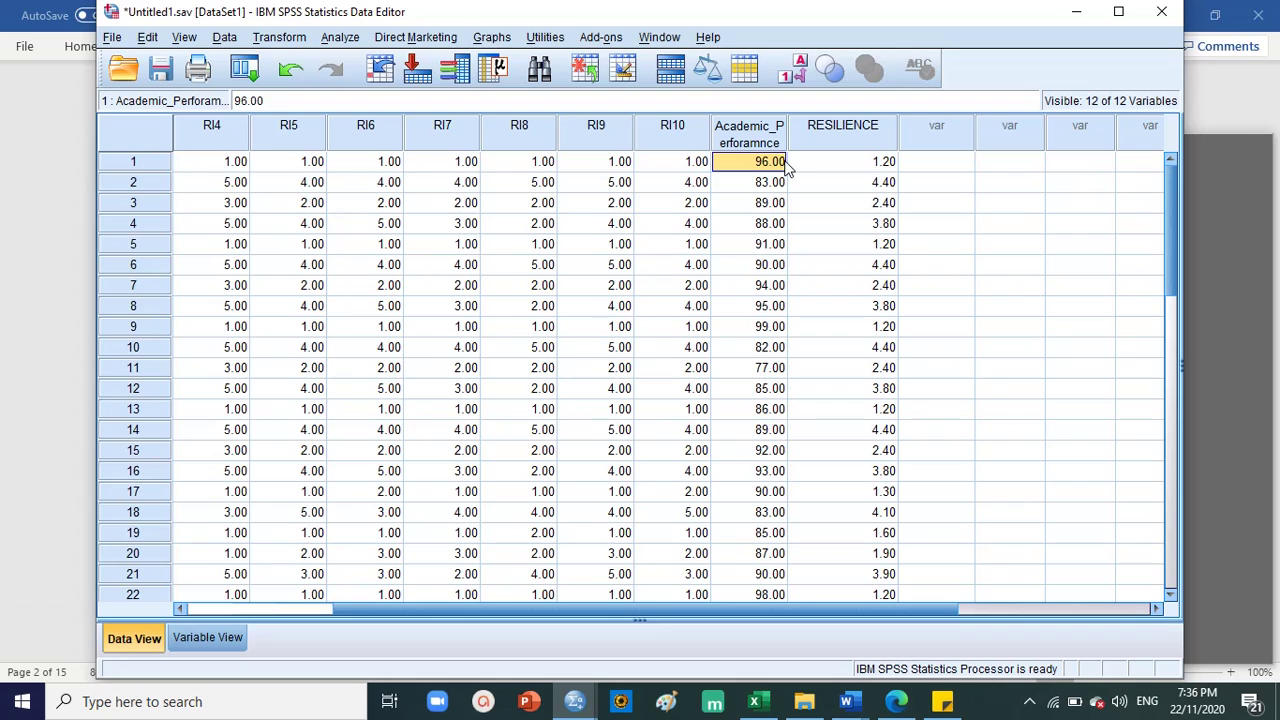
Open the Frequencies analysis for the Academic_Perforamnce column.
click(757, 136)
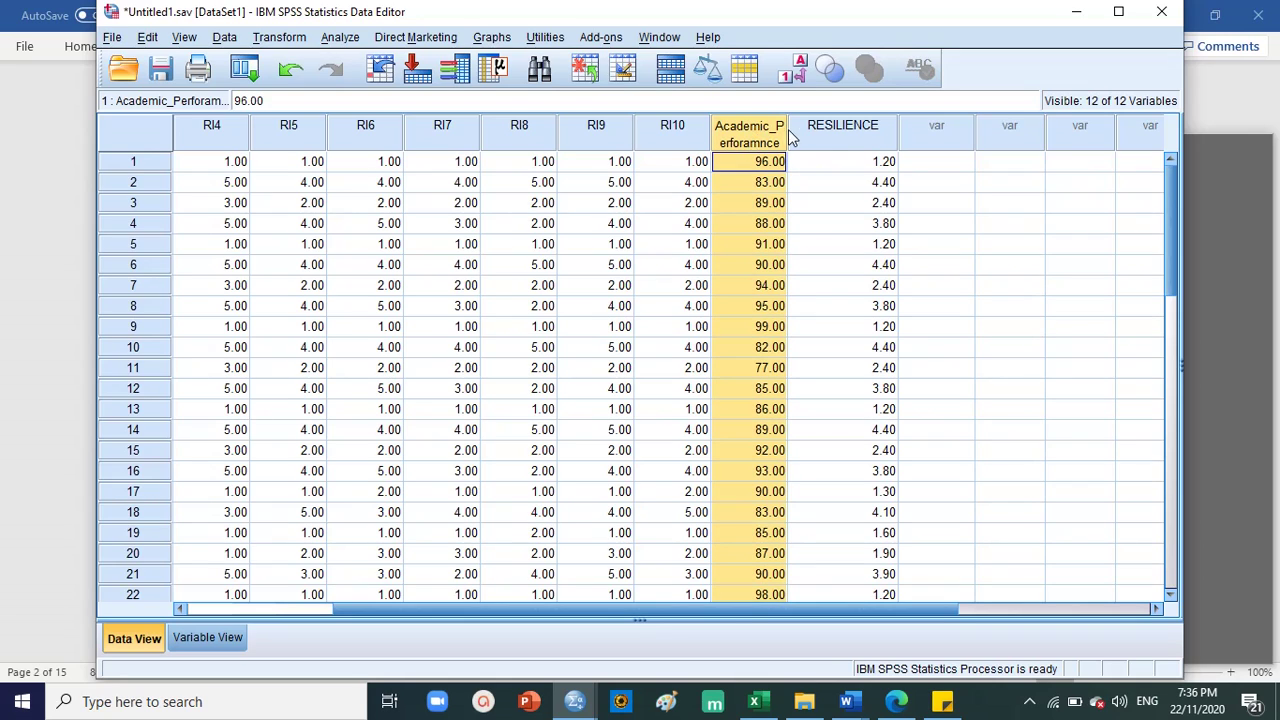
click(340, 40)
mouse_move(372, 86)
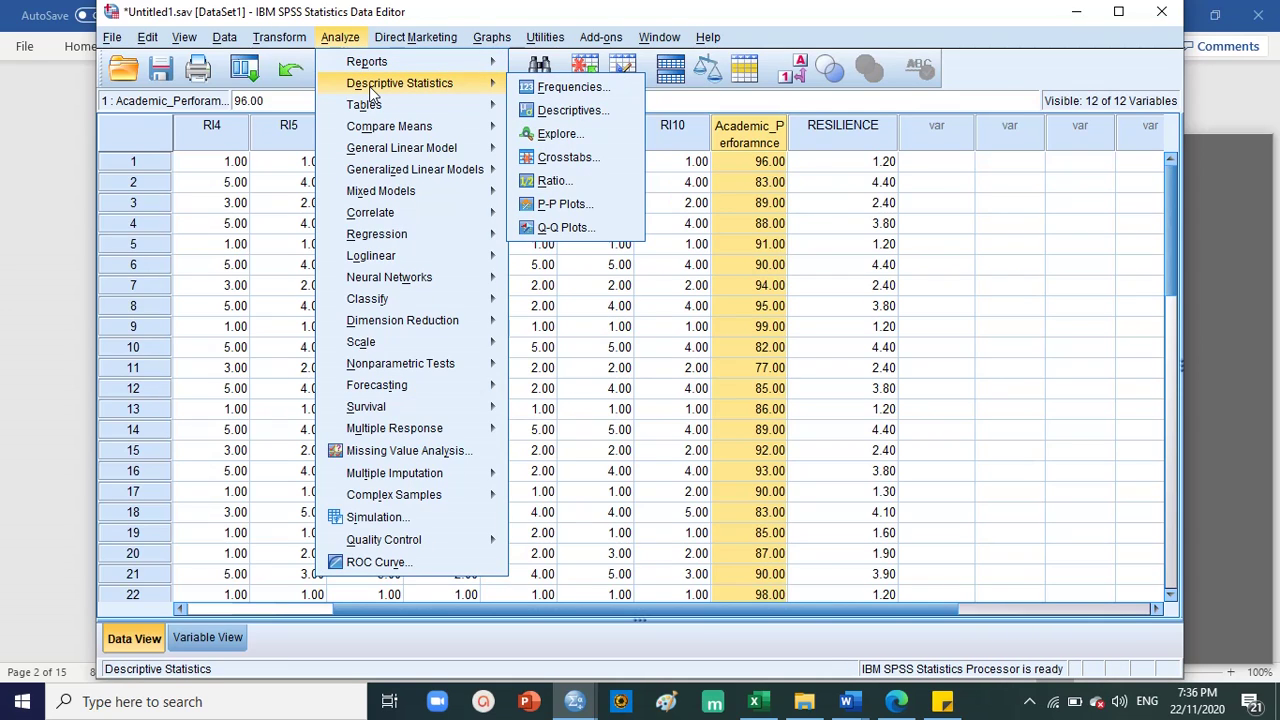
click(583, 89)
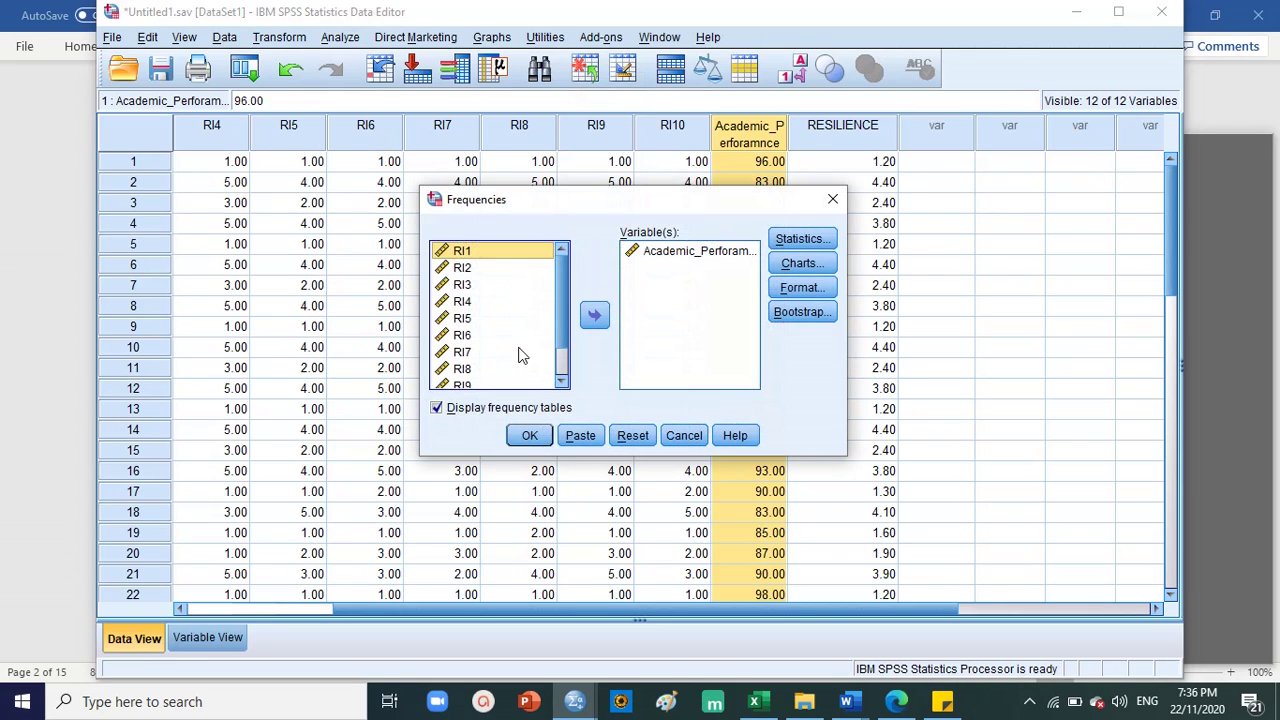
Take Academic_Perforamnce out of the variables to analyse and add it back from the variable list.
scroll(520, 338, down, 1)
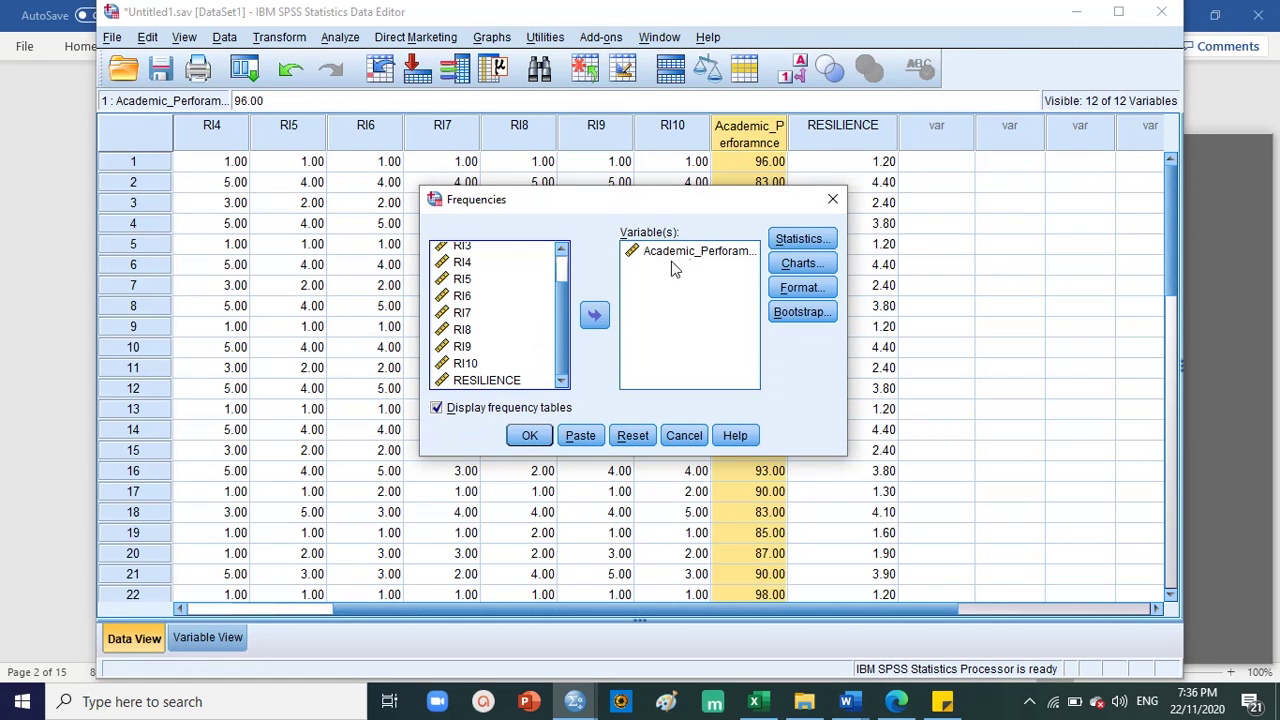
click(637, 280)
click(595, 315)
scroll(504, 307, up, 1)
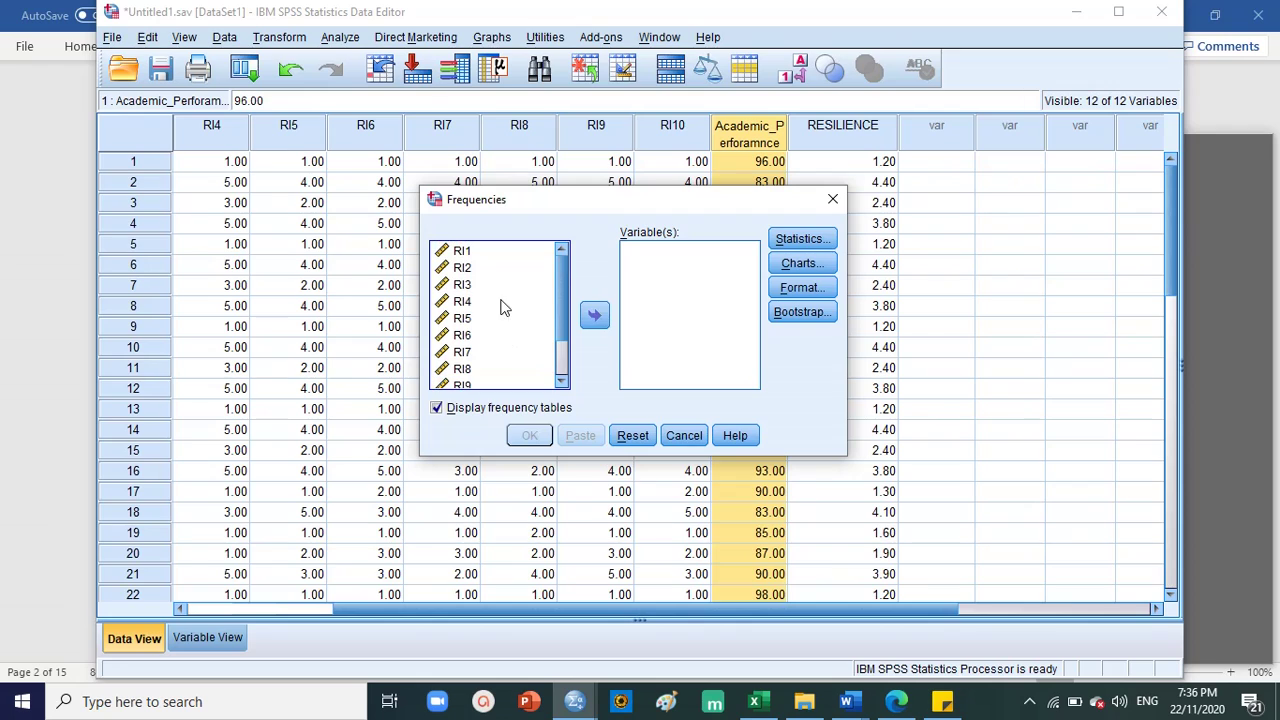
scroll(473, 283, down, 2)
scroll(488, 300, up, 2)
scroll(466, 310, down, 2)
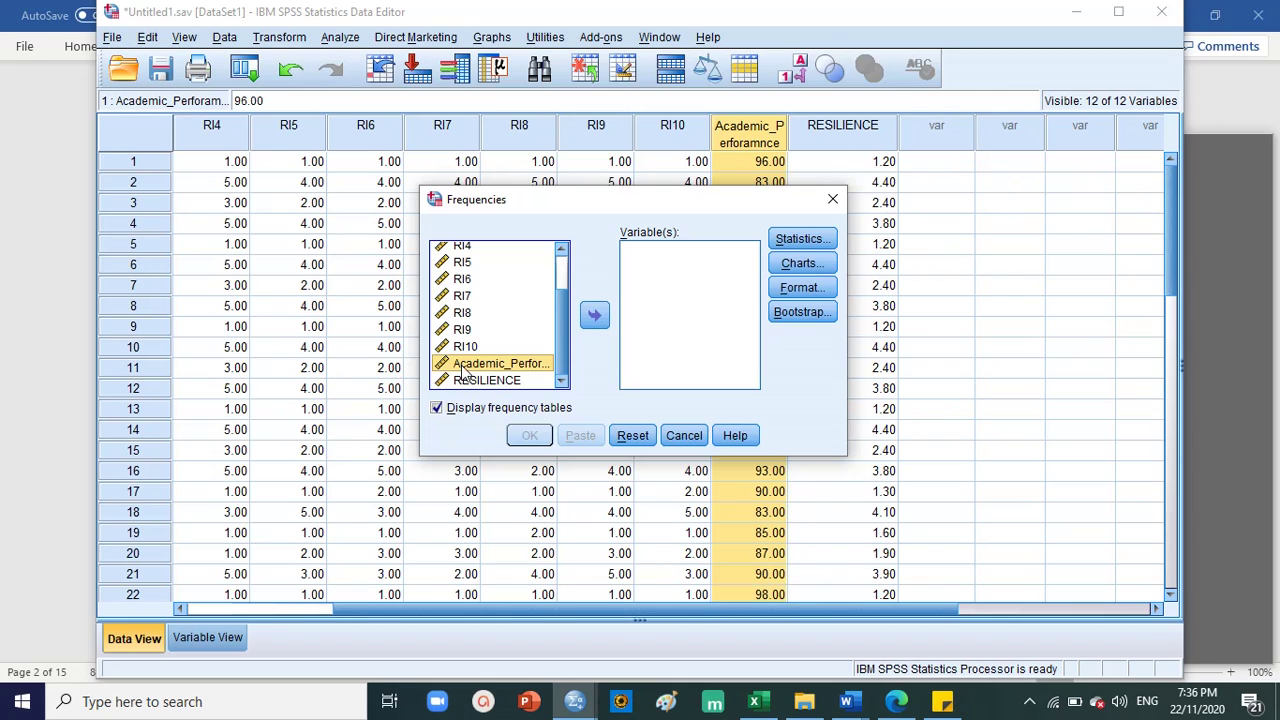
click(594, 315)
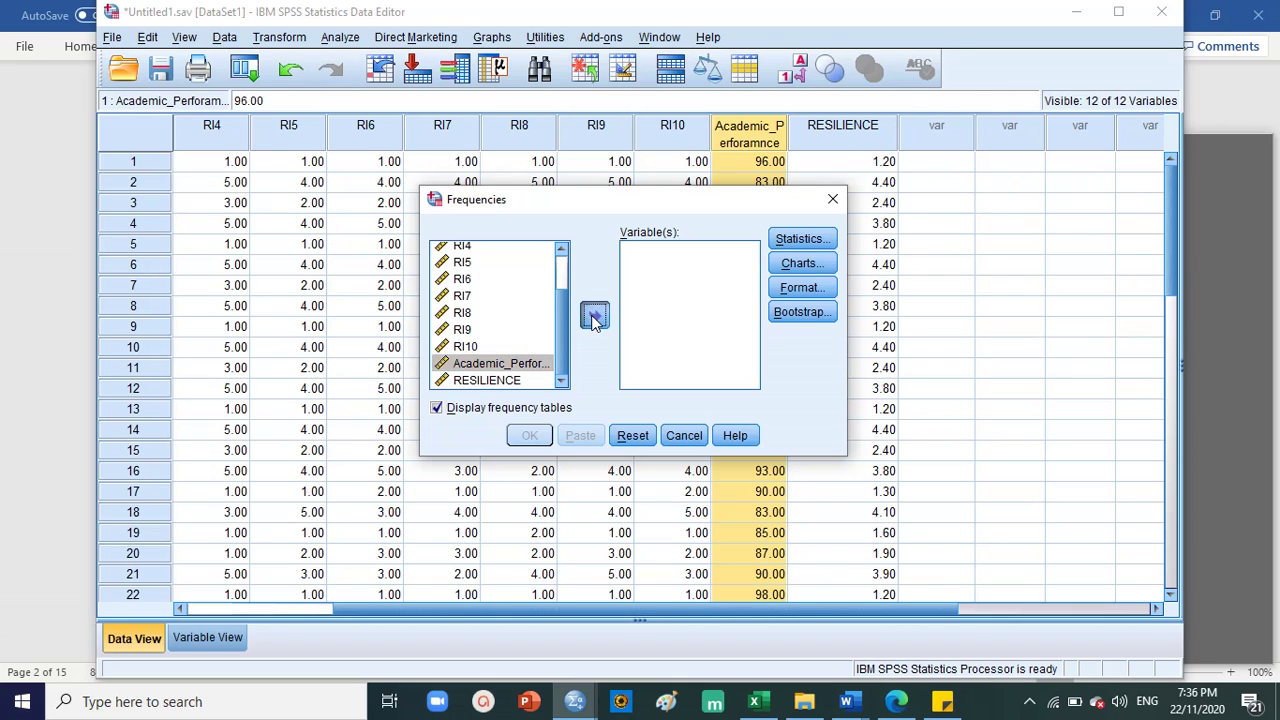
Run the Frequencies analysis on Academic_Perforamnce with mean and standard deviation as its statistics.
click(805, 239)
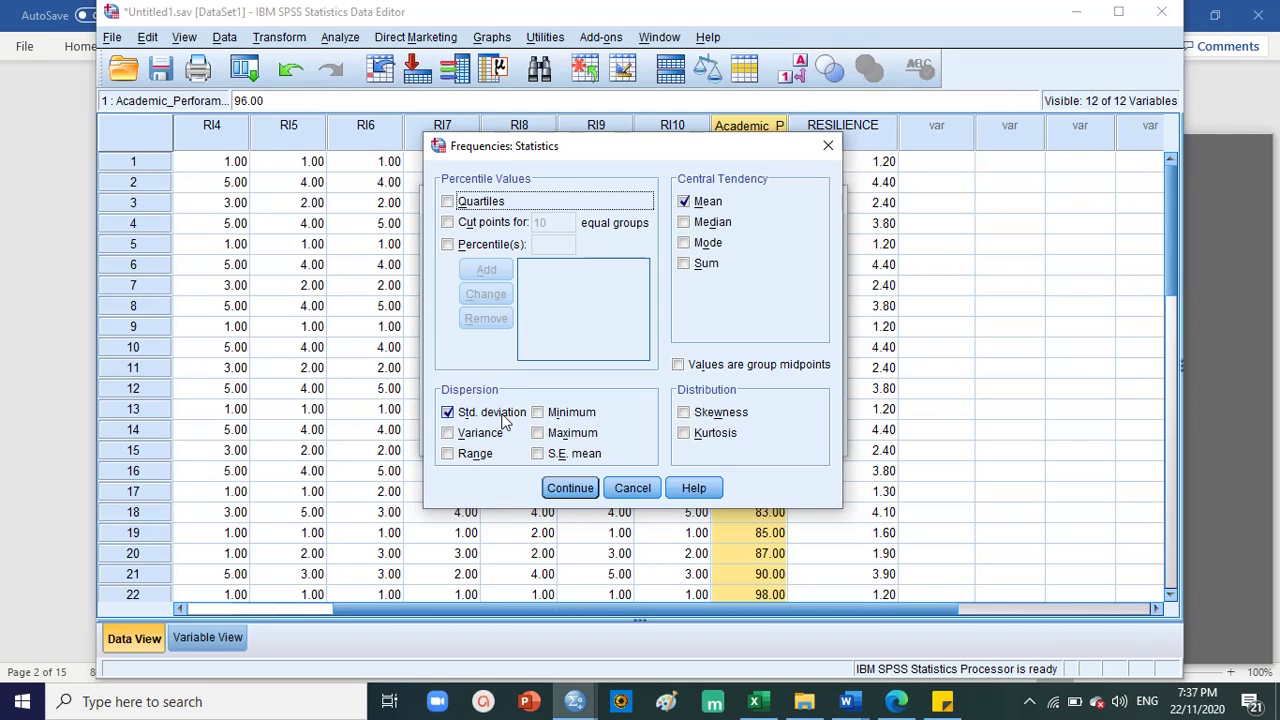
click(570, 488)
click(530, 436)
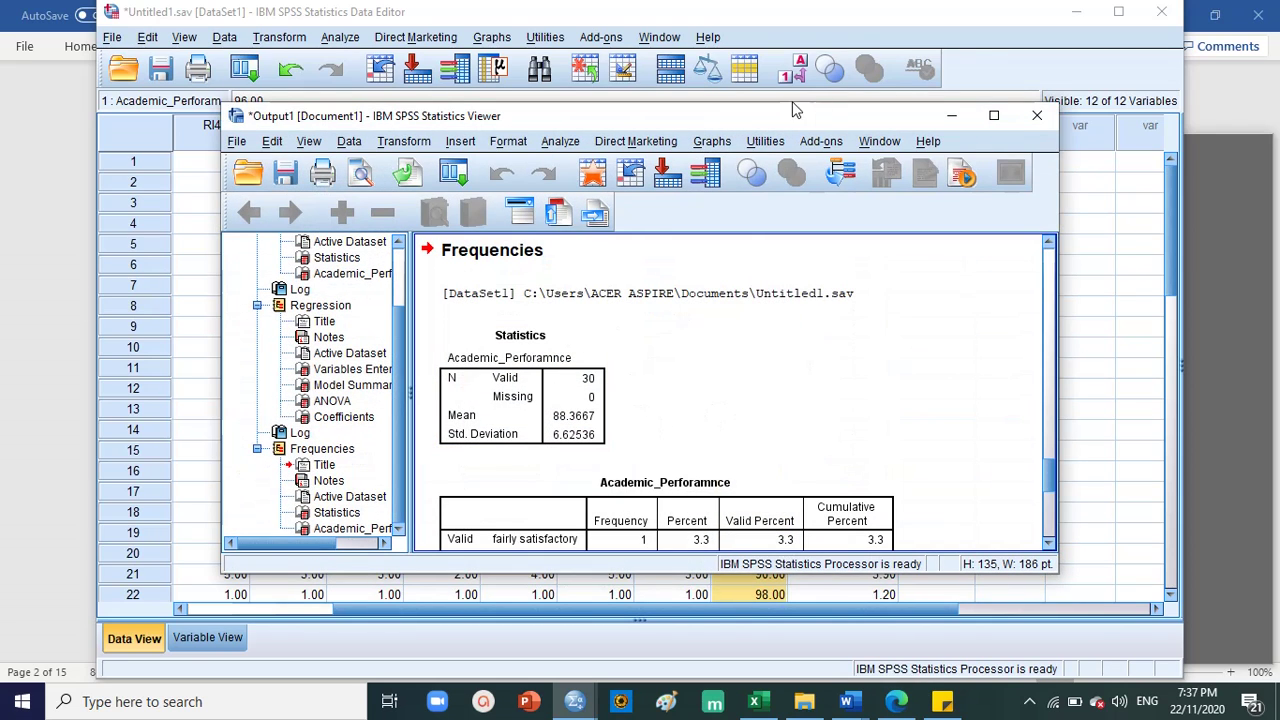
Examine the new Statistics and frequency tables for Academic_Perforamnce in the maximized output window, and return to the data sheet.
click(994, 115)
click(296, 286)
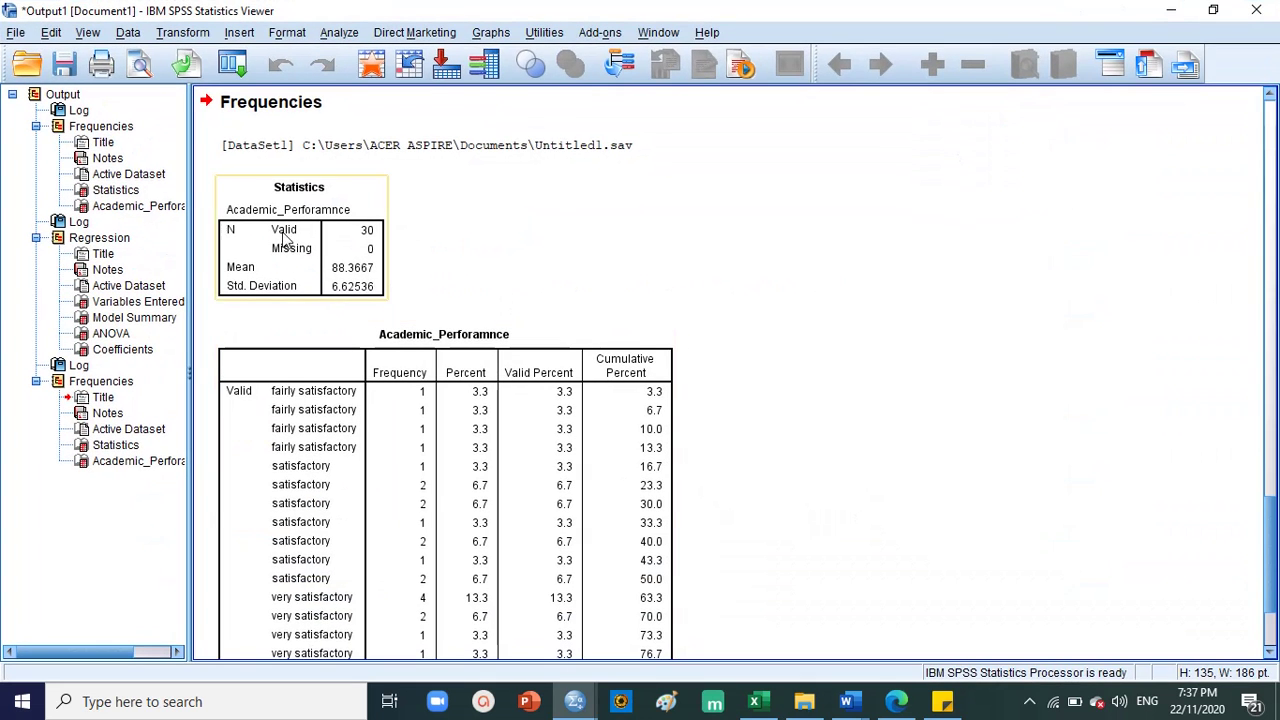
scroll(288, 241, up, 2)
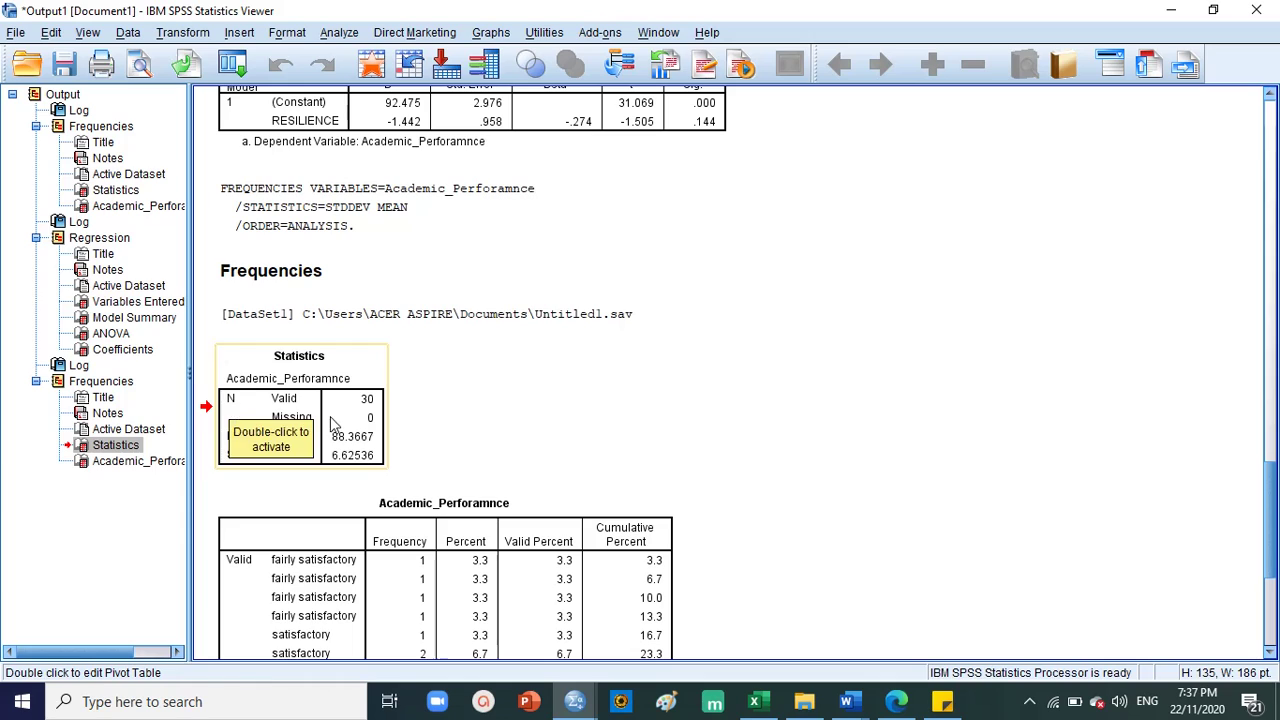
scroll(487, 420, down, 1)
click(487, 420)
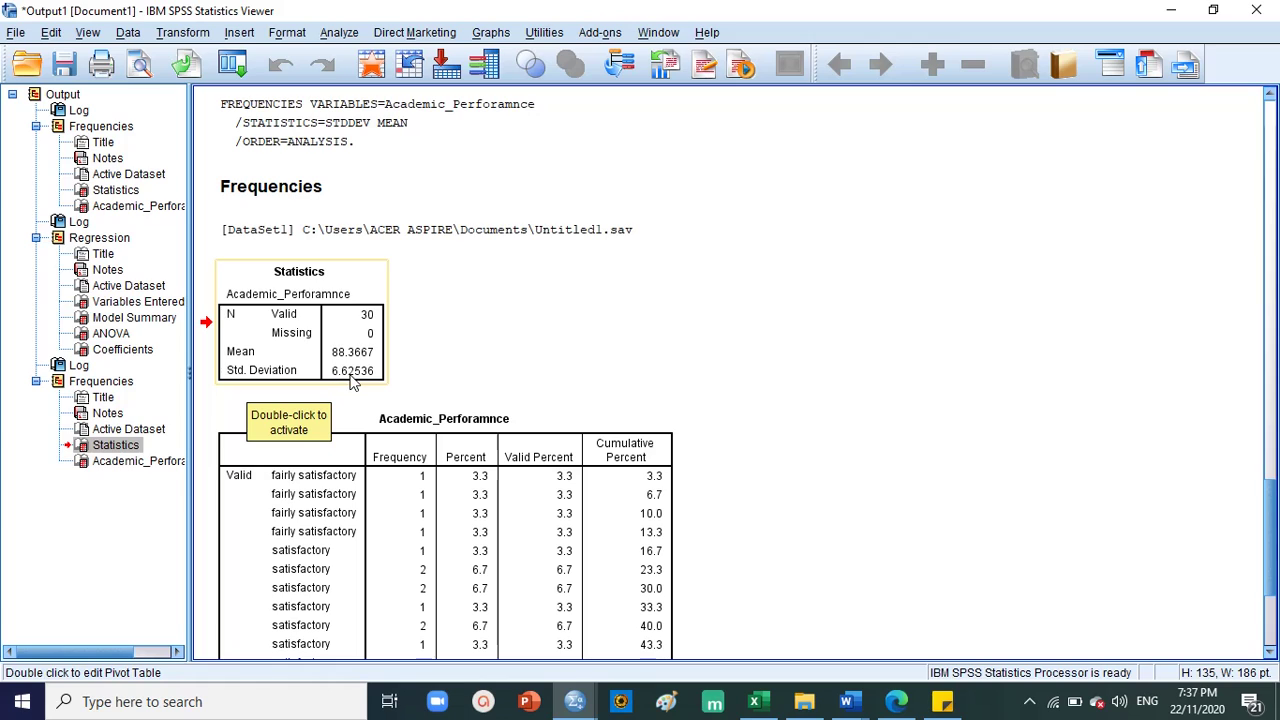
scroll(360, 385, down, 3)
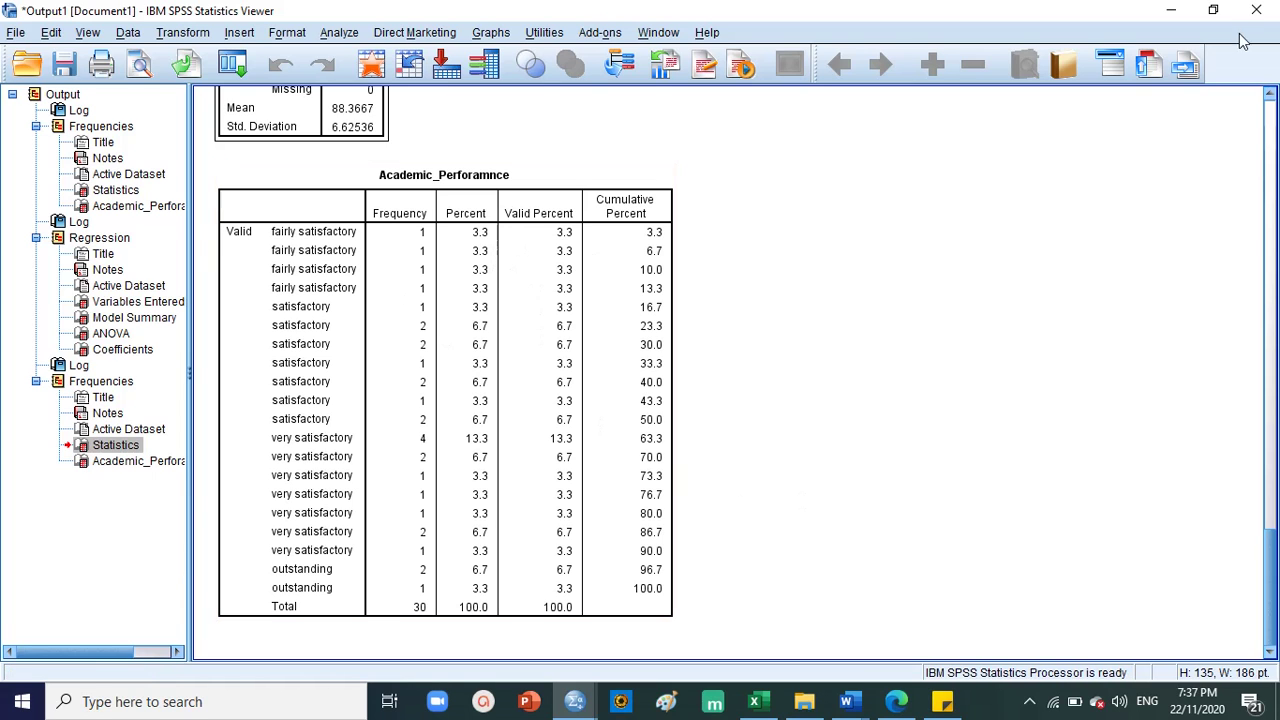
click(1213, 10)
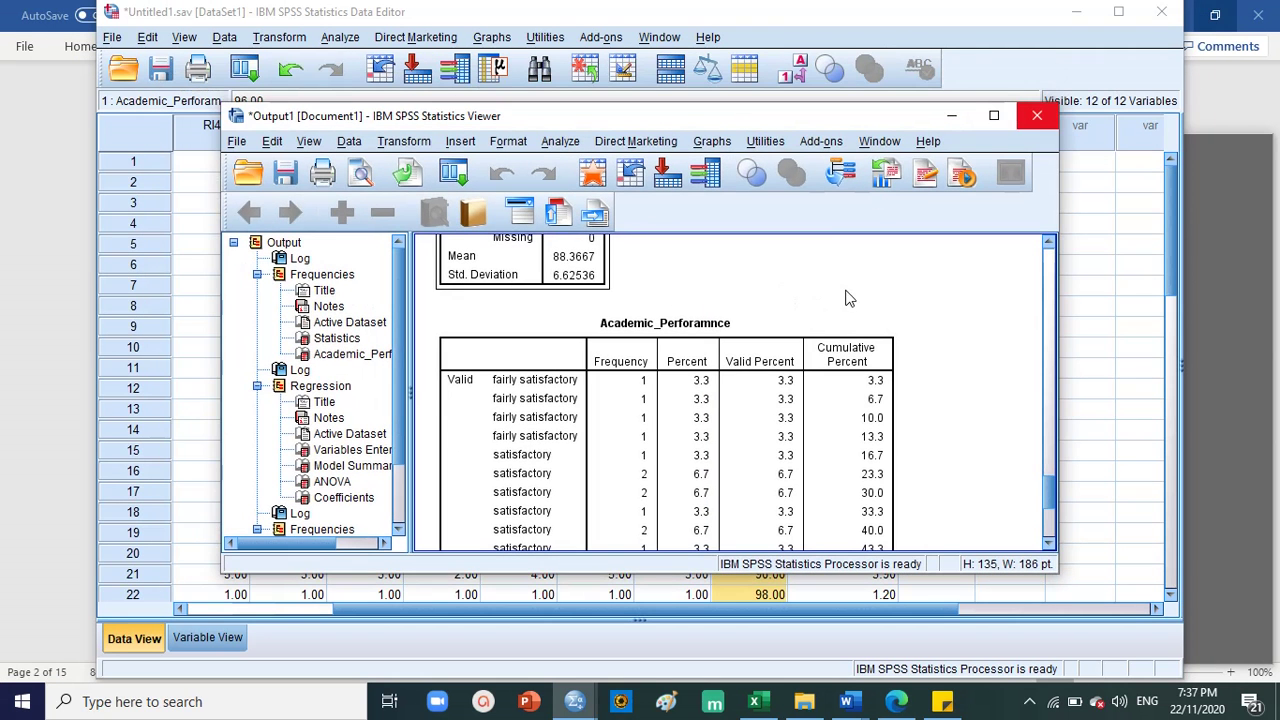
click(1085, 266)
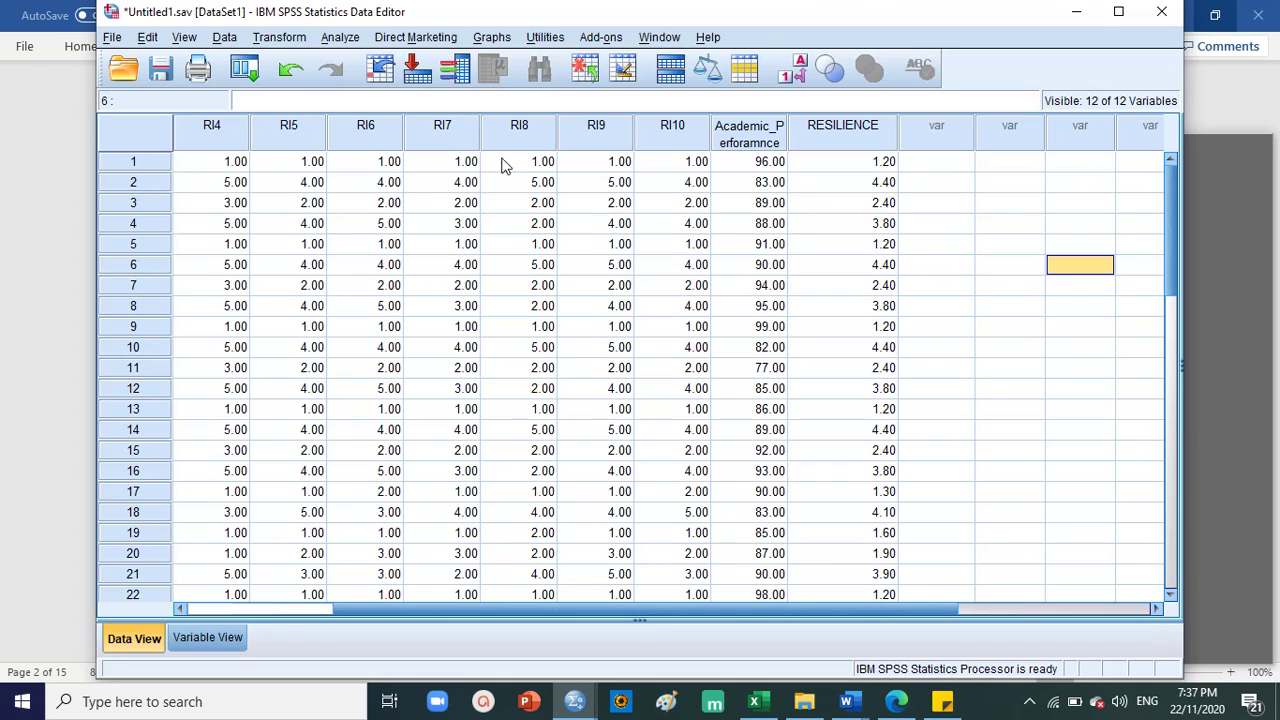
click(766, 143)
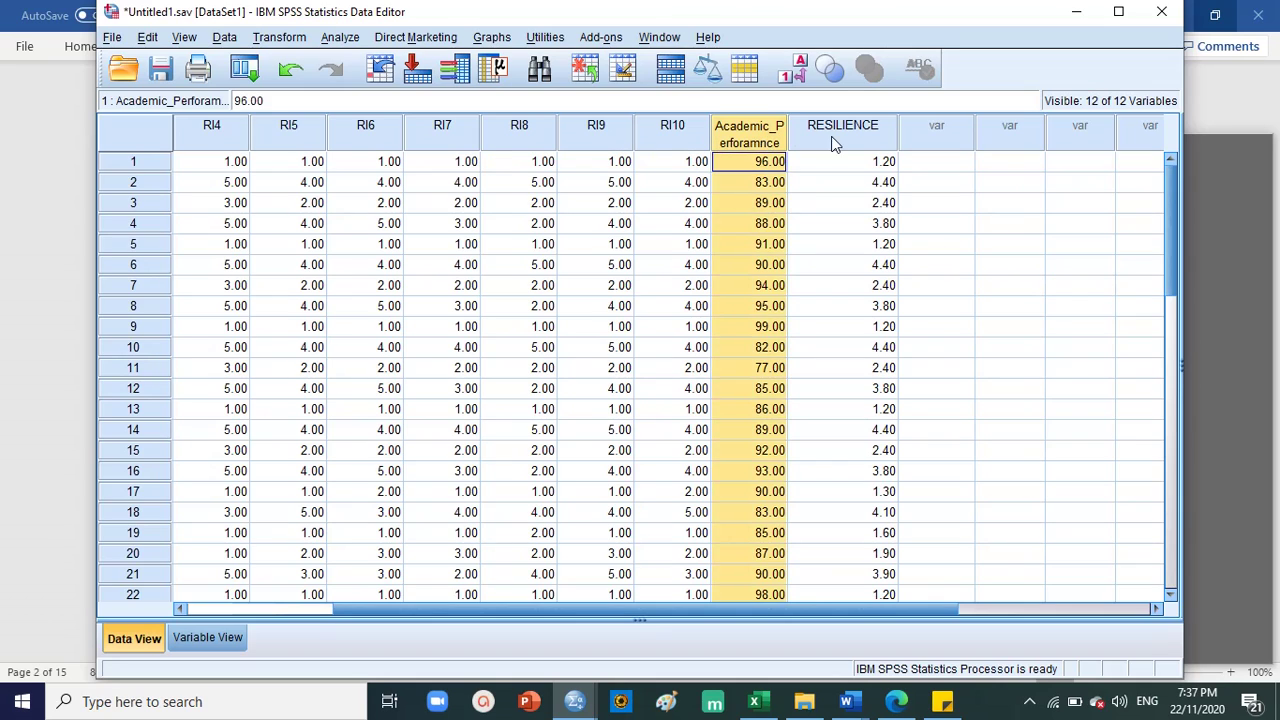
click(832, 136)
click(741, 138)
click(345, 39)
mouse_move(394, 92)
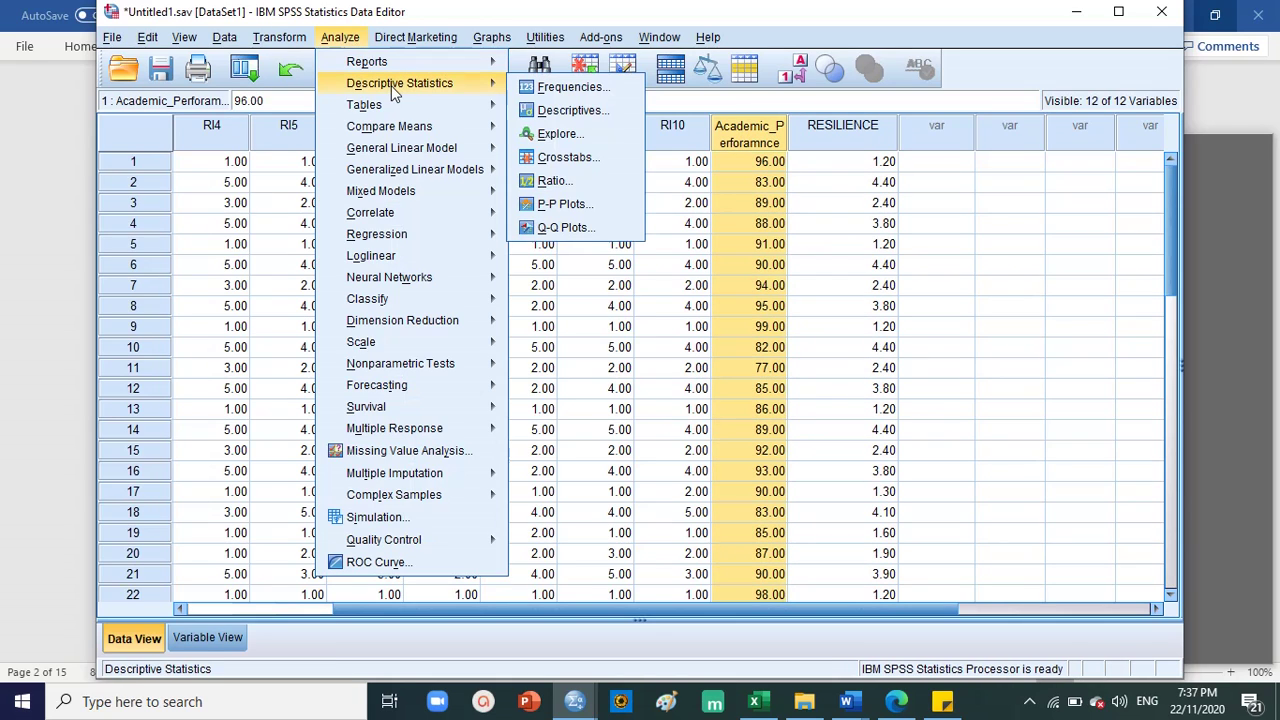
click(583, 89)
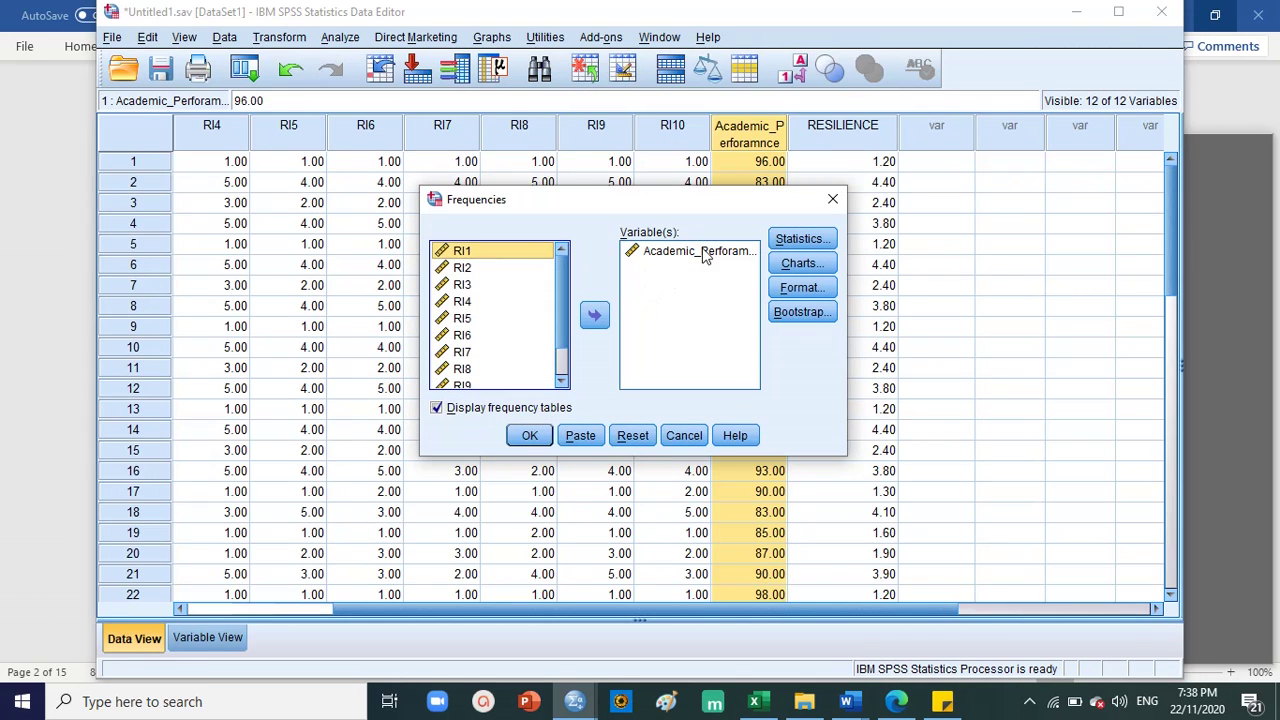
scroll(486, 366, down, 2)
click(500, 381)
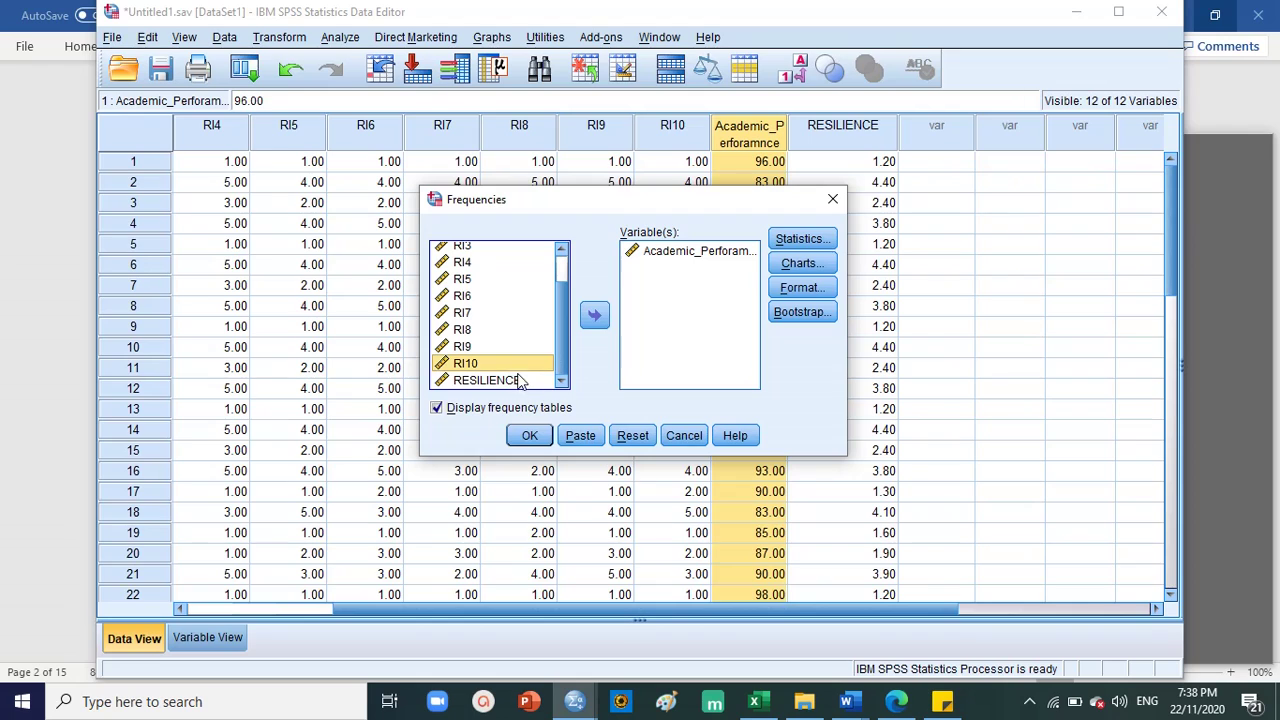
click(594, 316)
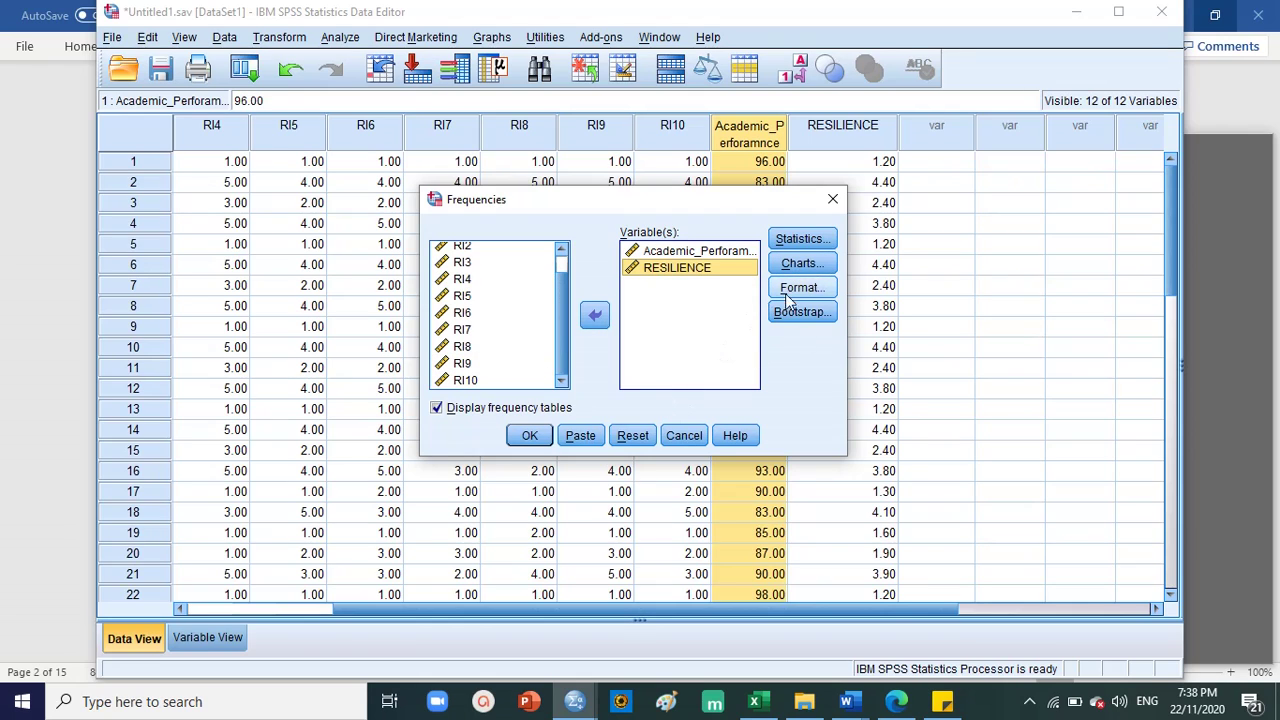
click(833, 201)
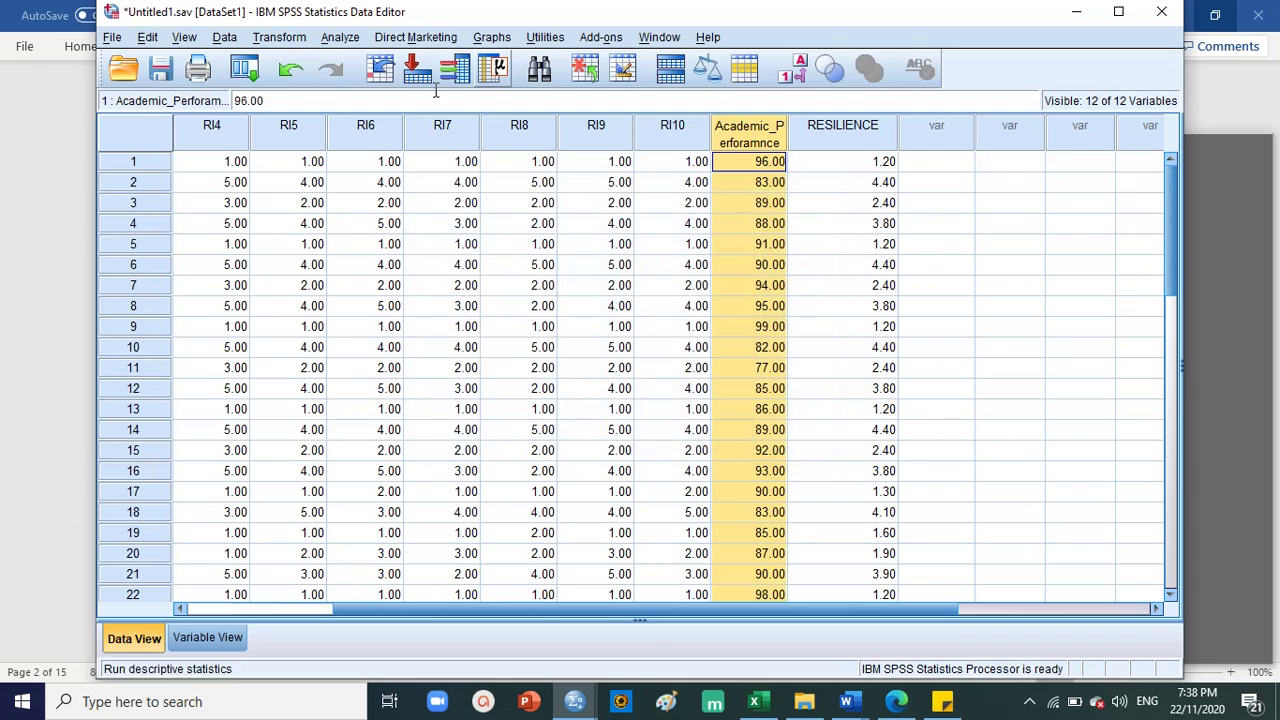
click(352, 42)
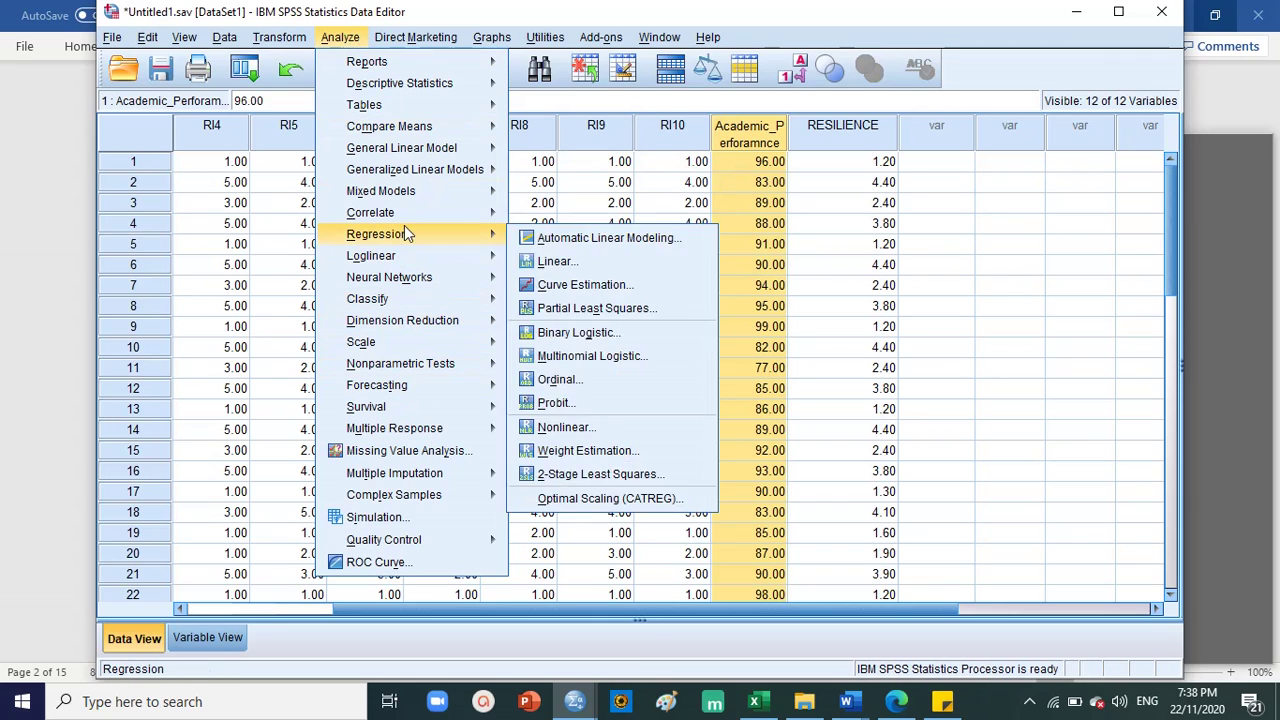
mouse_move(406, 215)
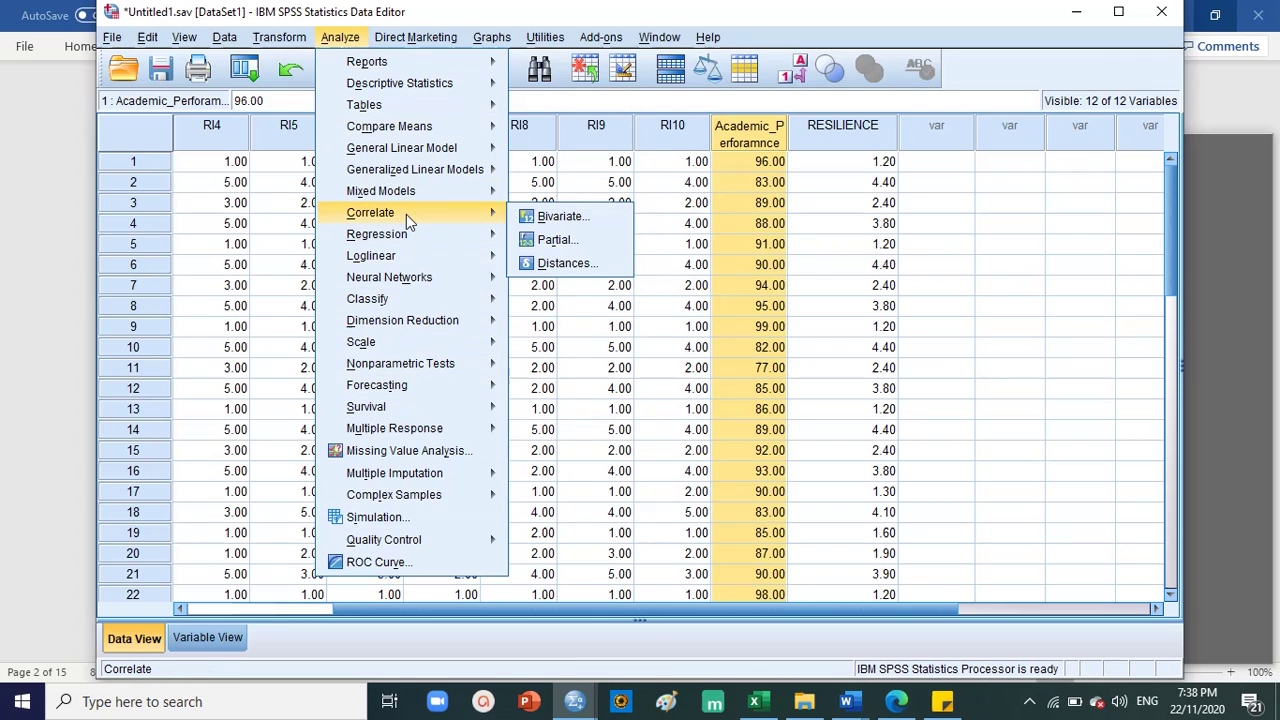
click(866, 246)
Review the Academic_Perforamnce and RESILIENCE columns and the item columns RI1 to RI10 in the data sheet.
click(735, 140)
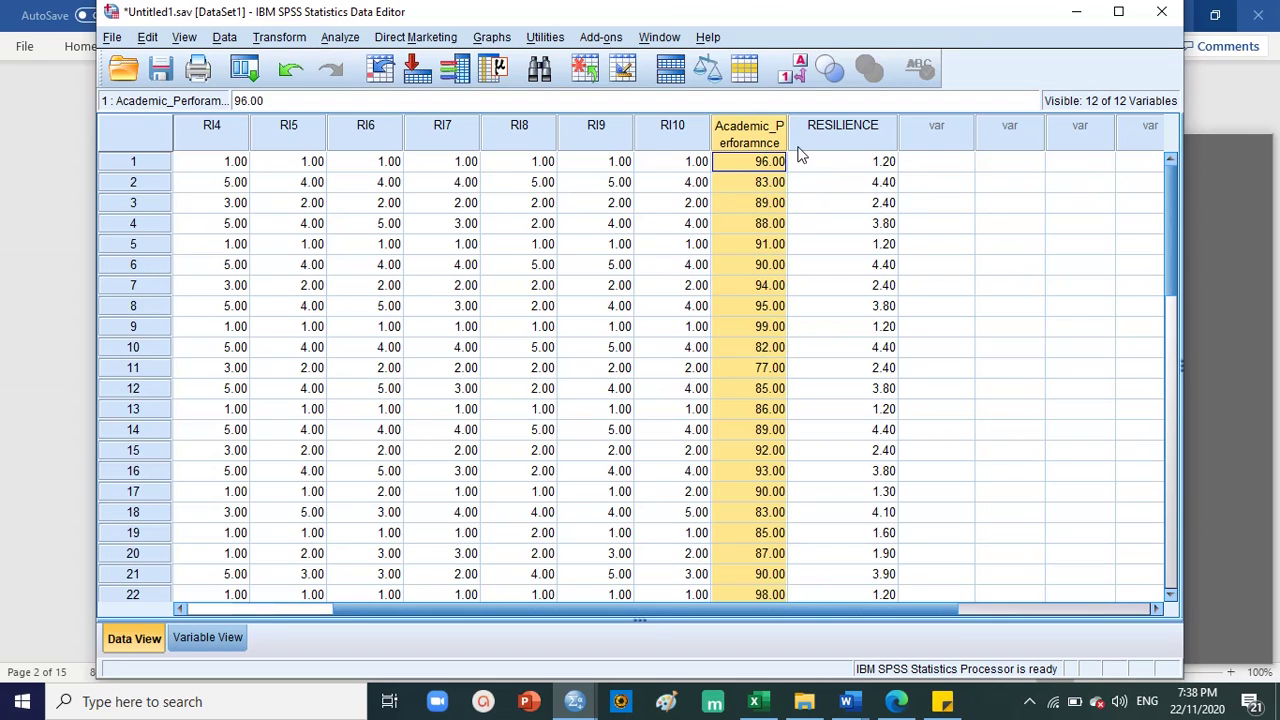
click(850, 137)
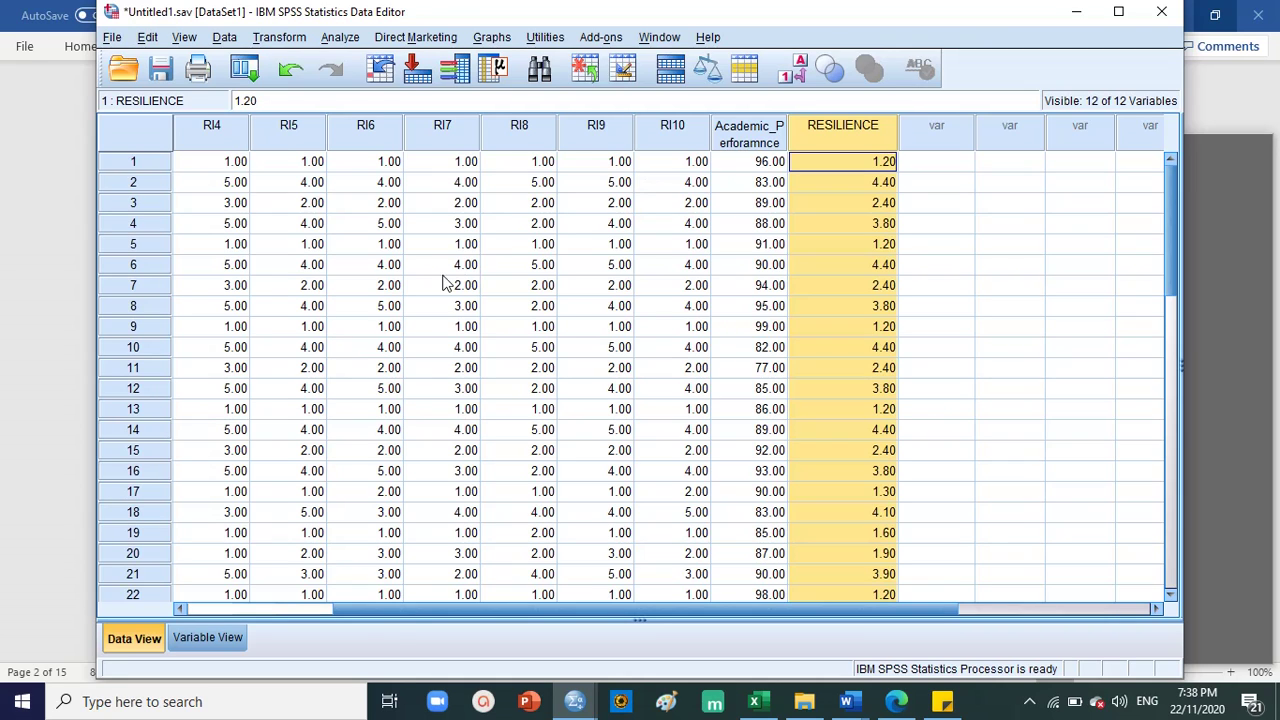
click(878, 168)
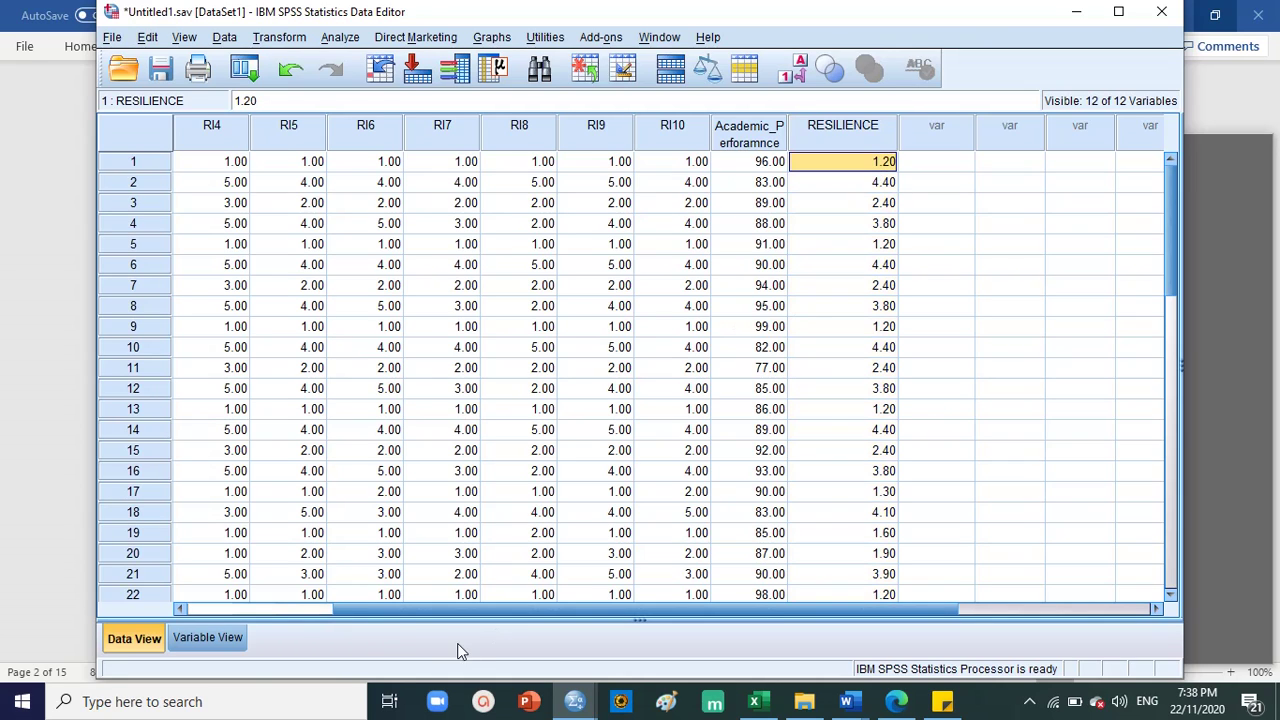
drag(414, 610, 265, 612)
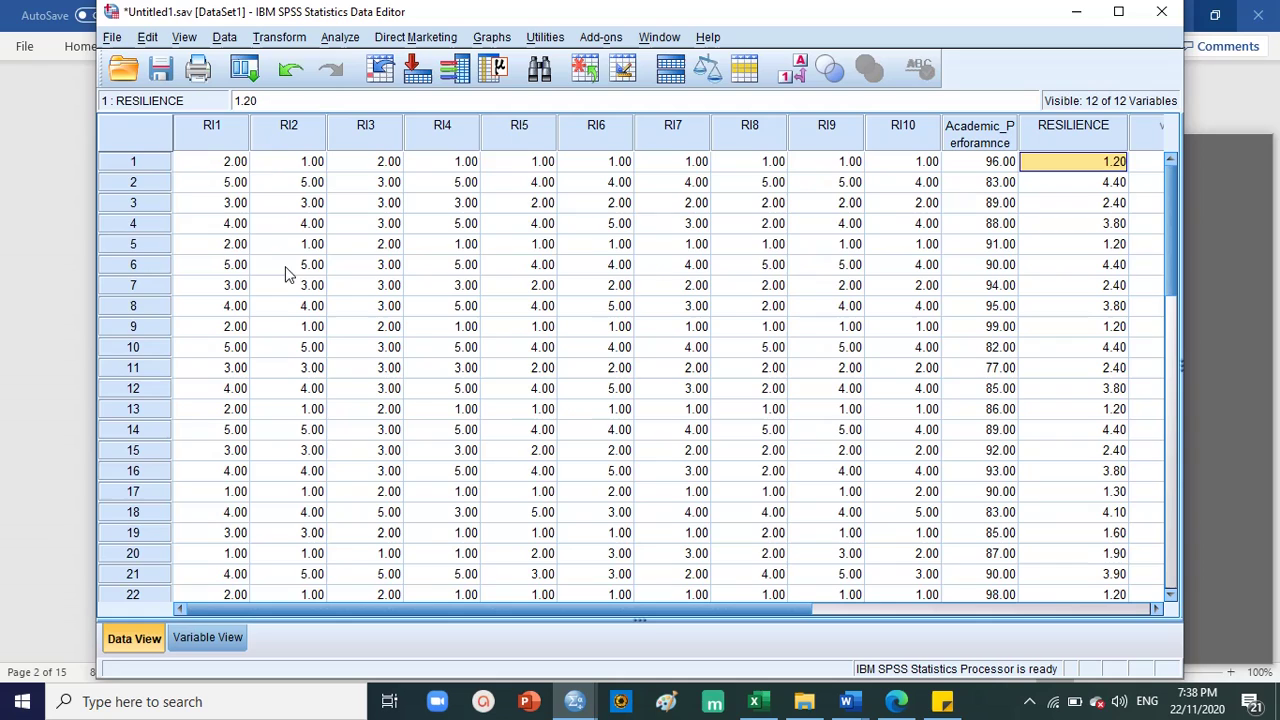
click(207, 165)
click(228, 133)
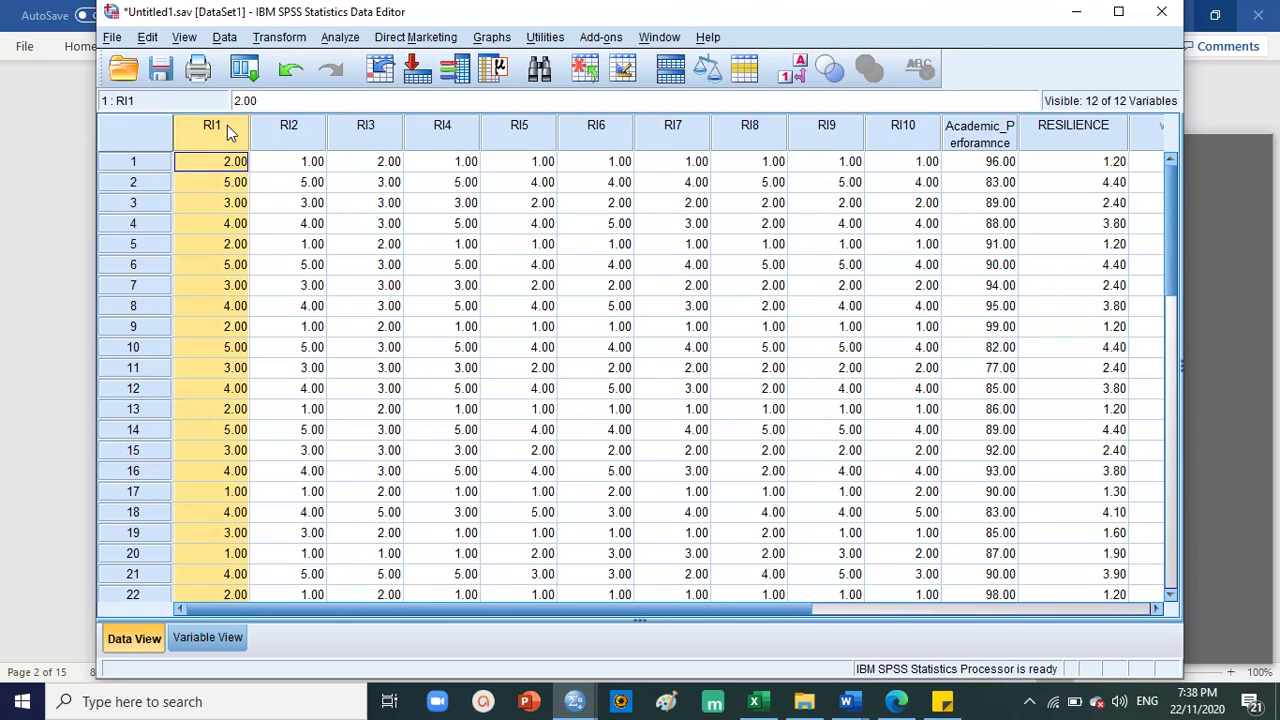
click(930, 138)
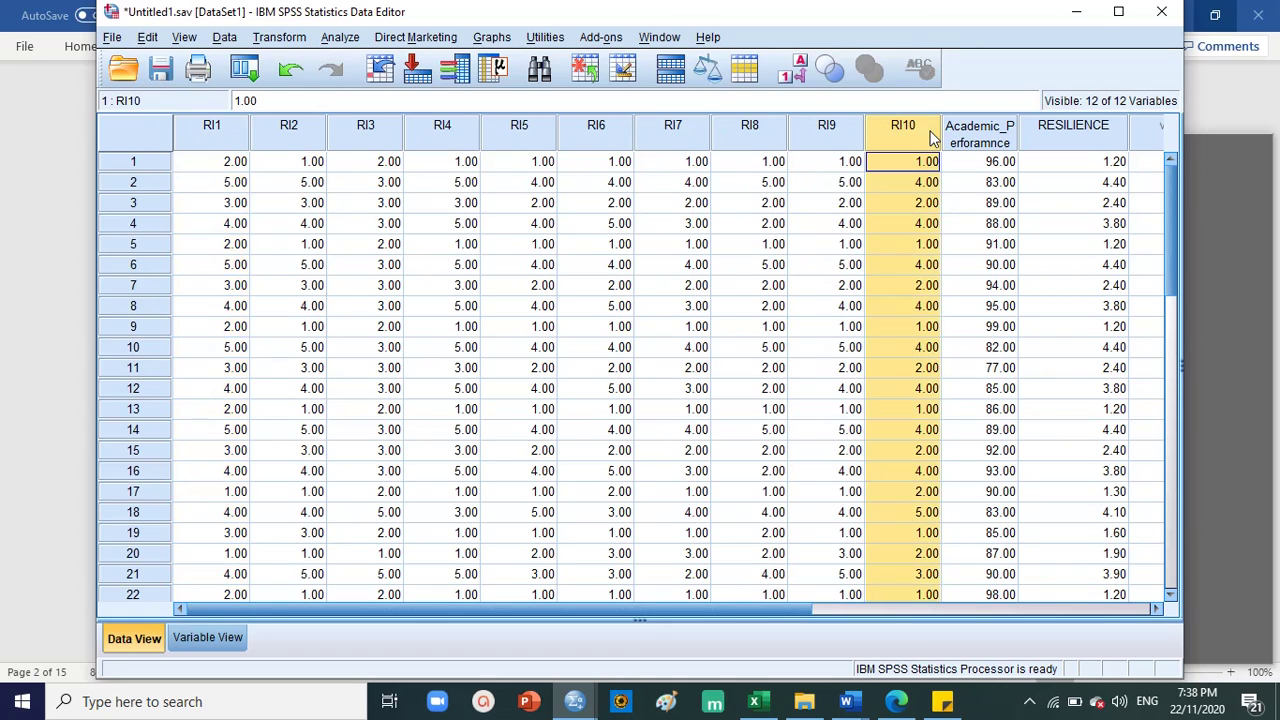
click(1075, 166)
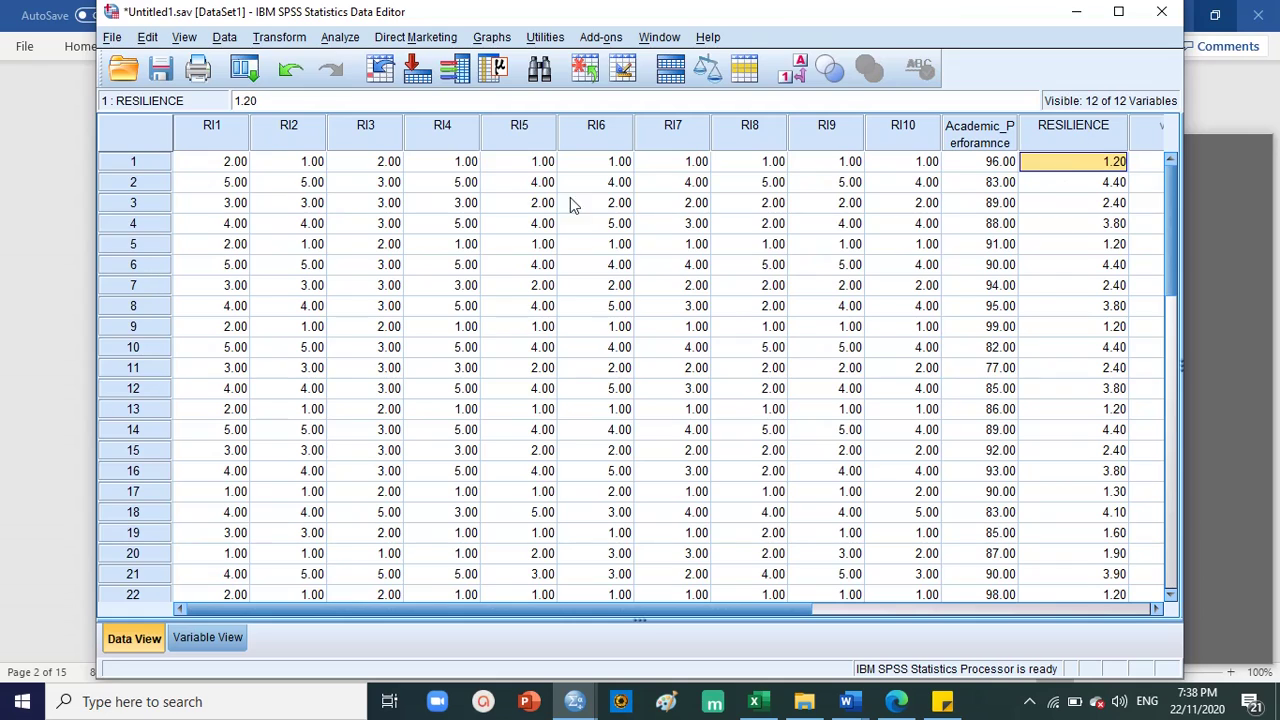
click(139, 166)
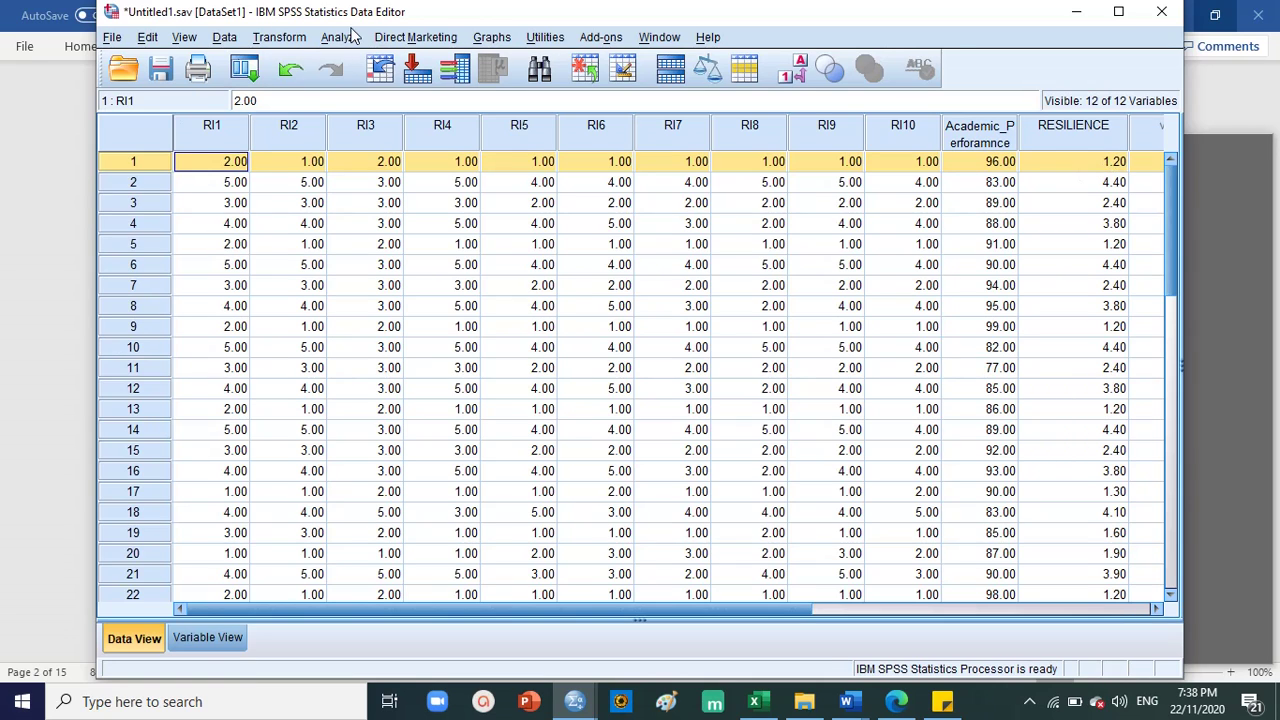
click(290, 42)
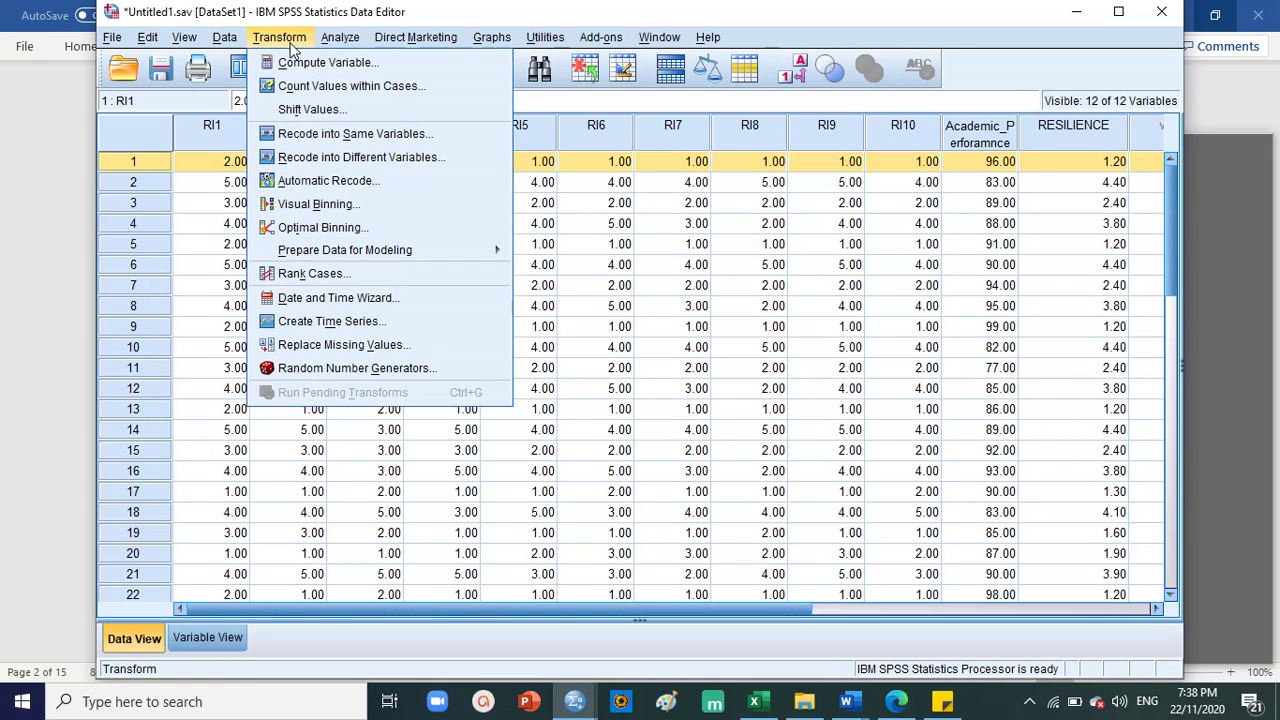
click(341, 42)
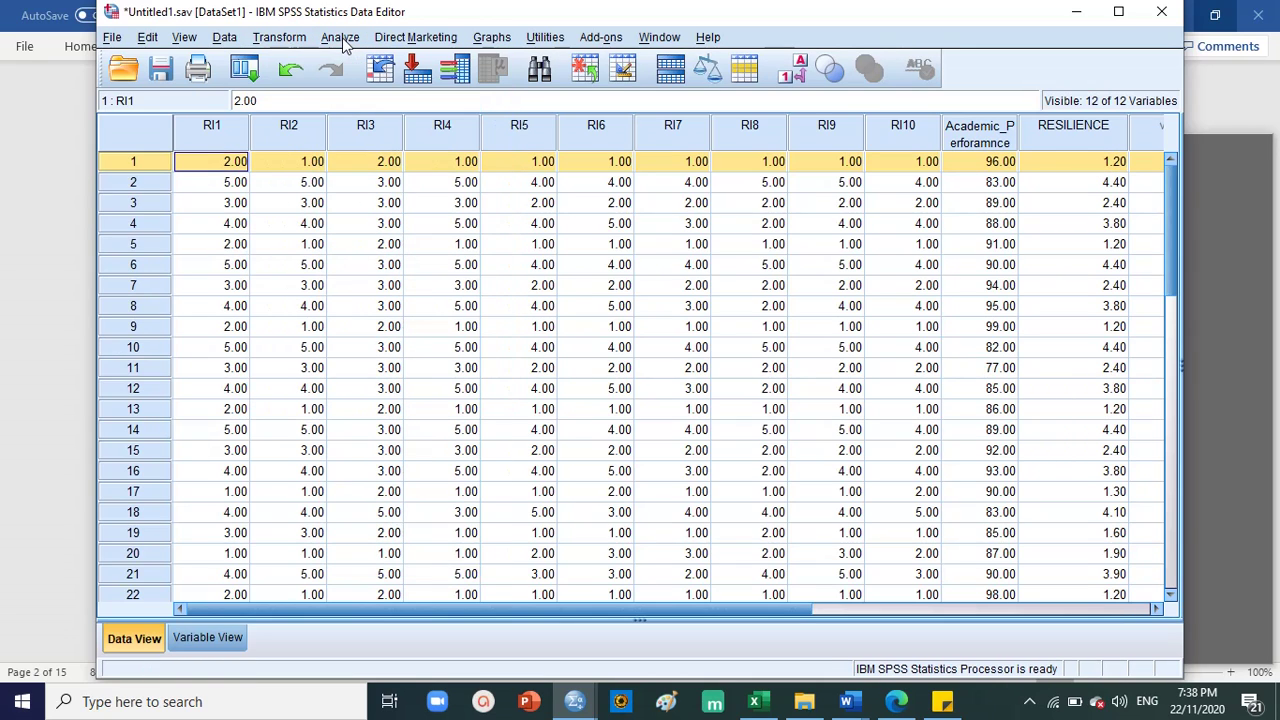
click(1005, 130)
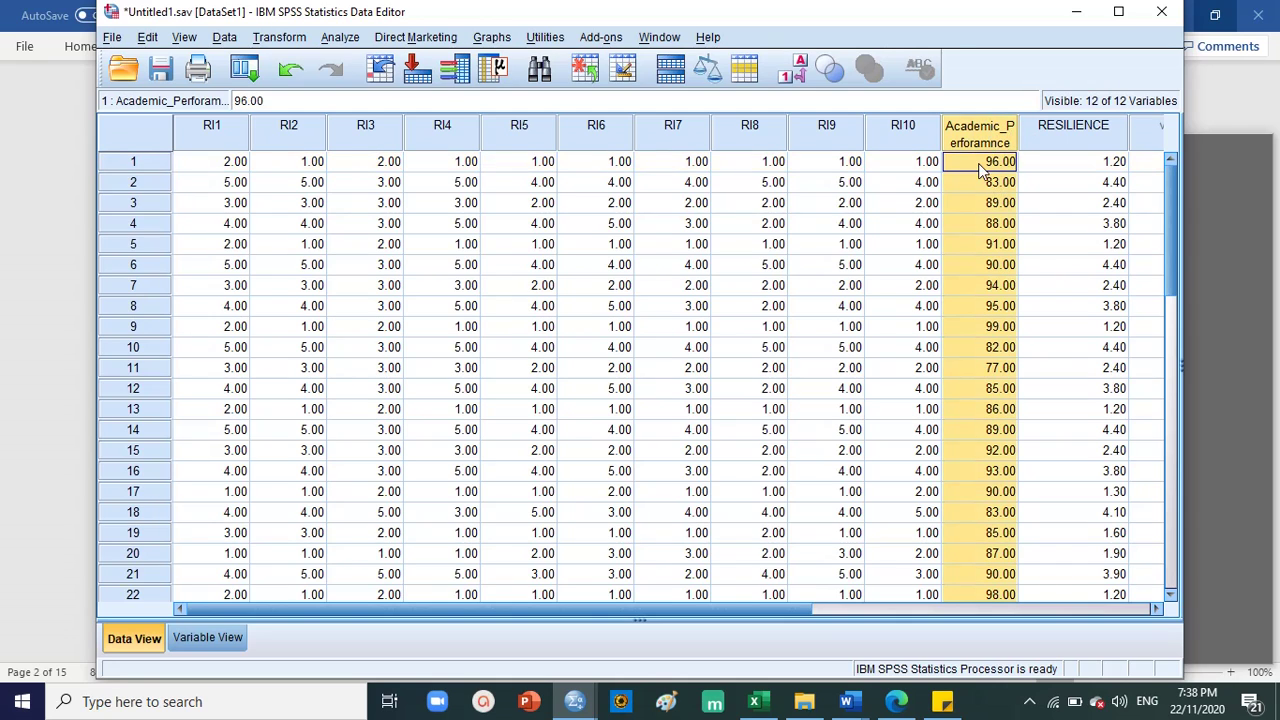
Set up a bivariate correlation with Academic_Perforamnce and RESILIENCE as its variables.
click(340, 37)
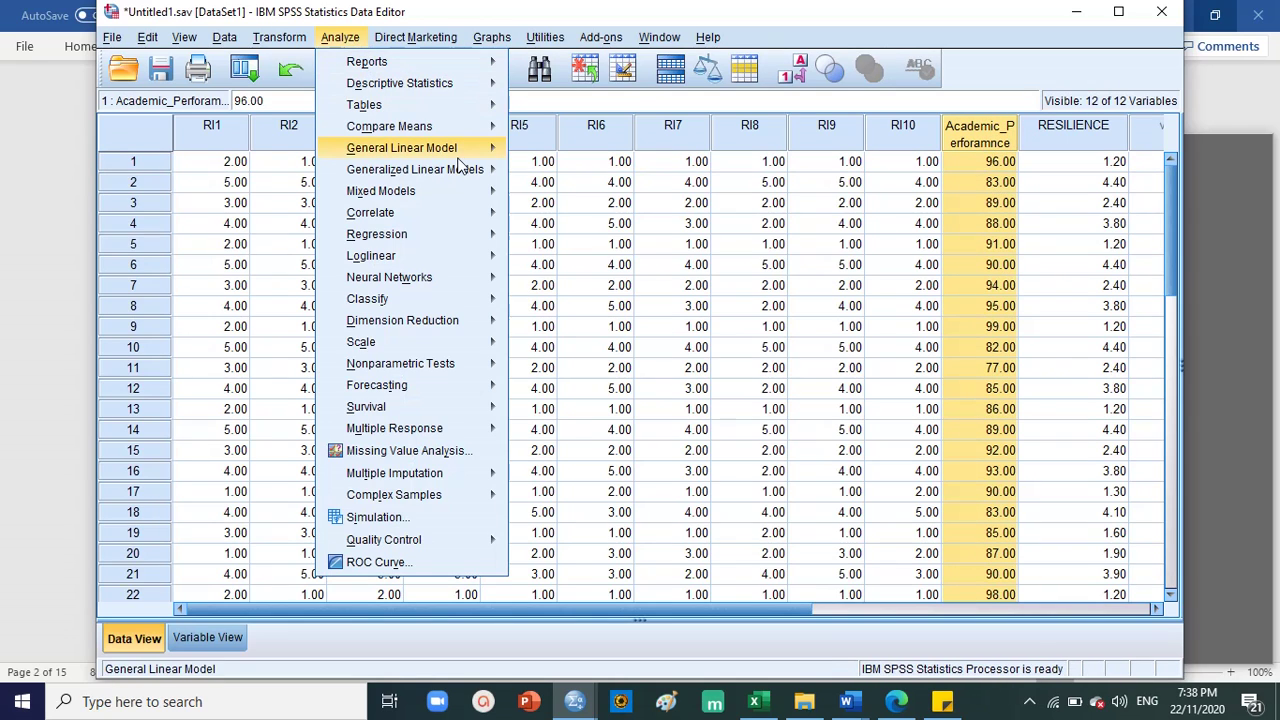
mouse_move(459, 158)
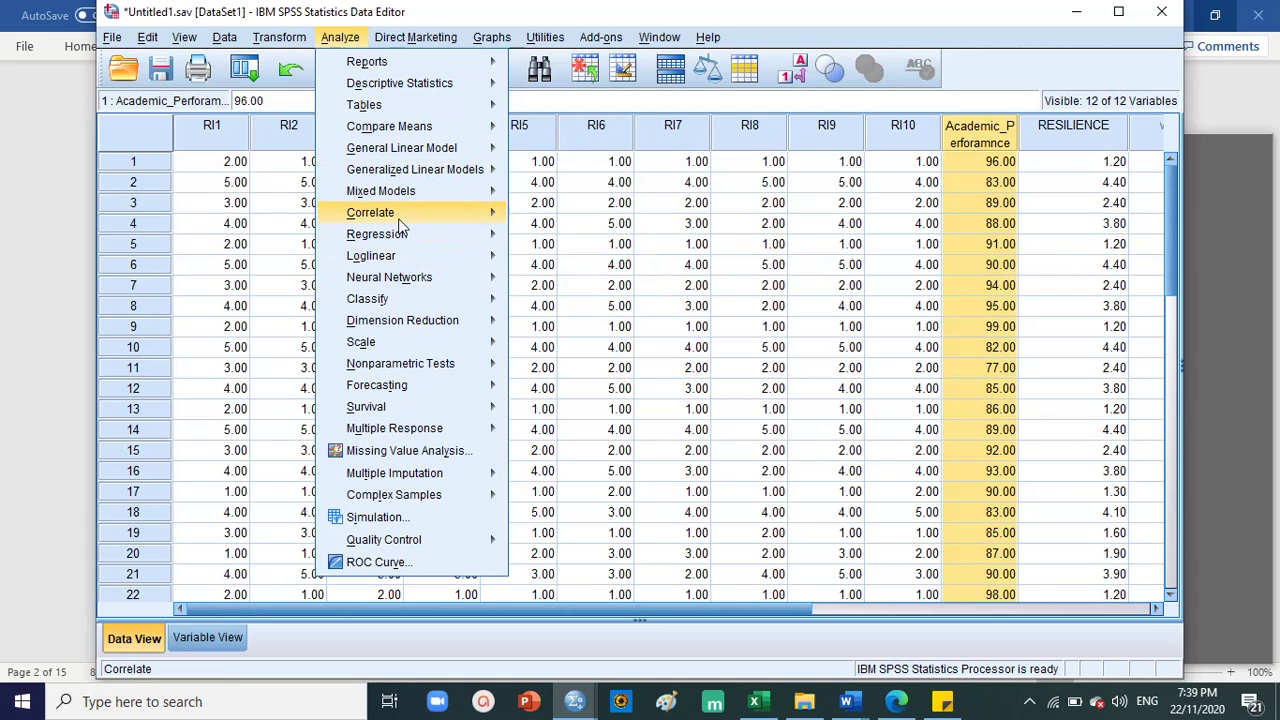
mouse_move(401, 220)
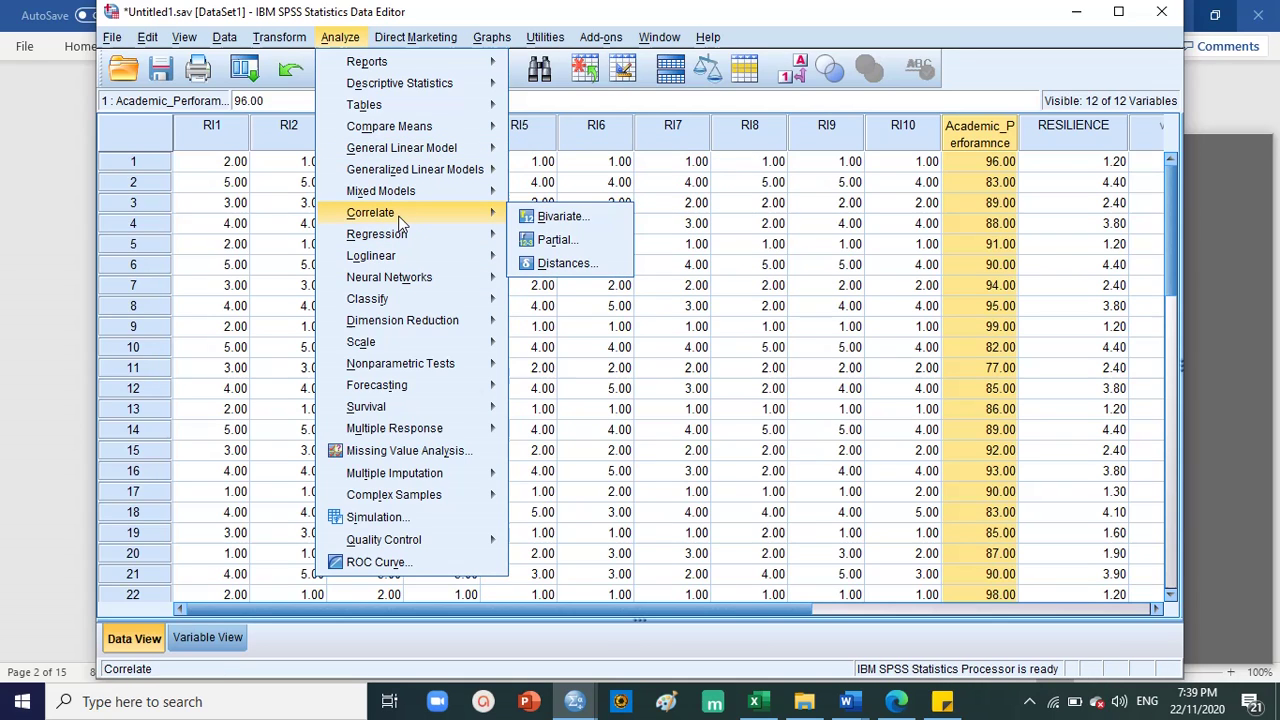
click(540, 218)
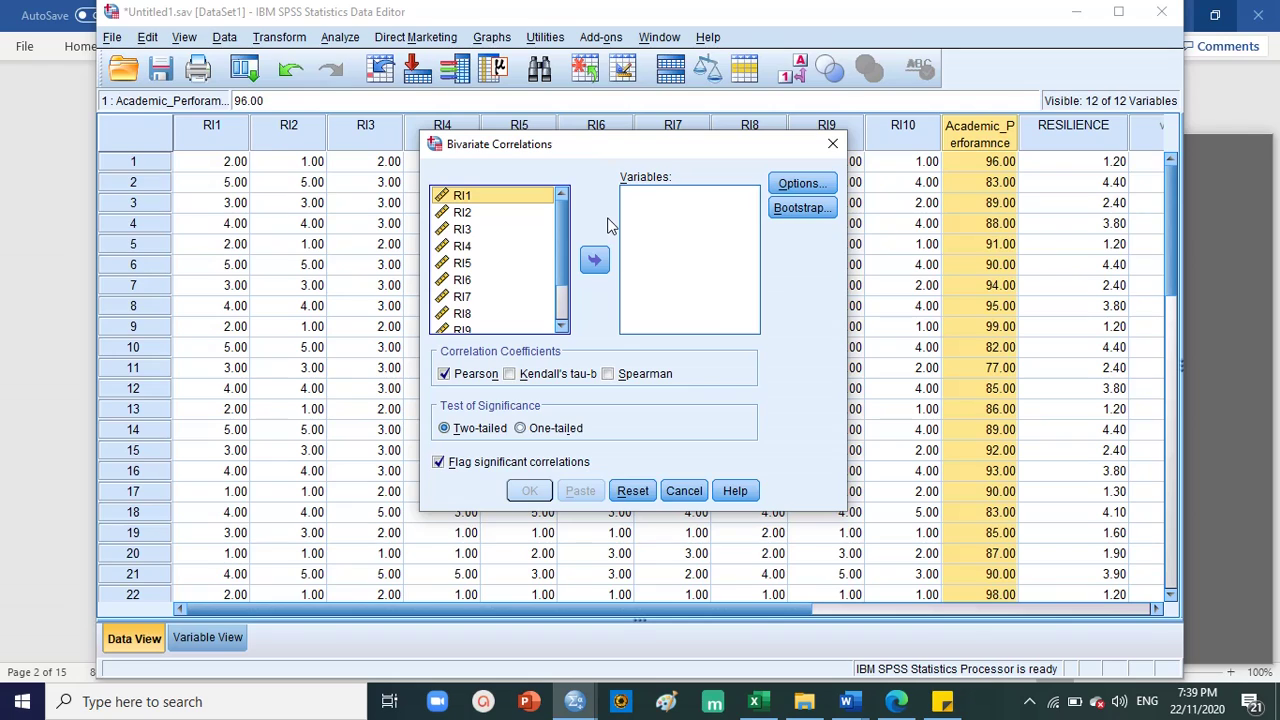
scroll(480, 282, down, 1)
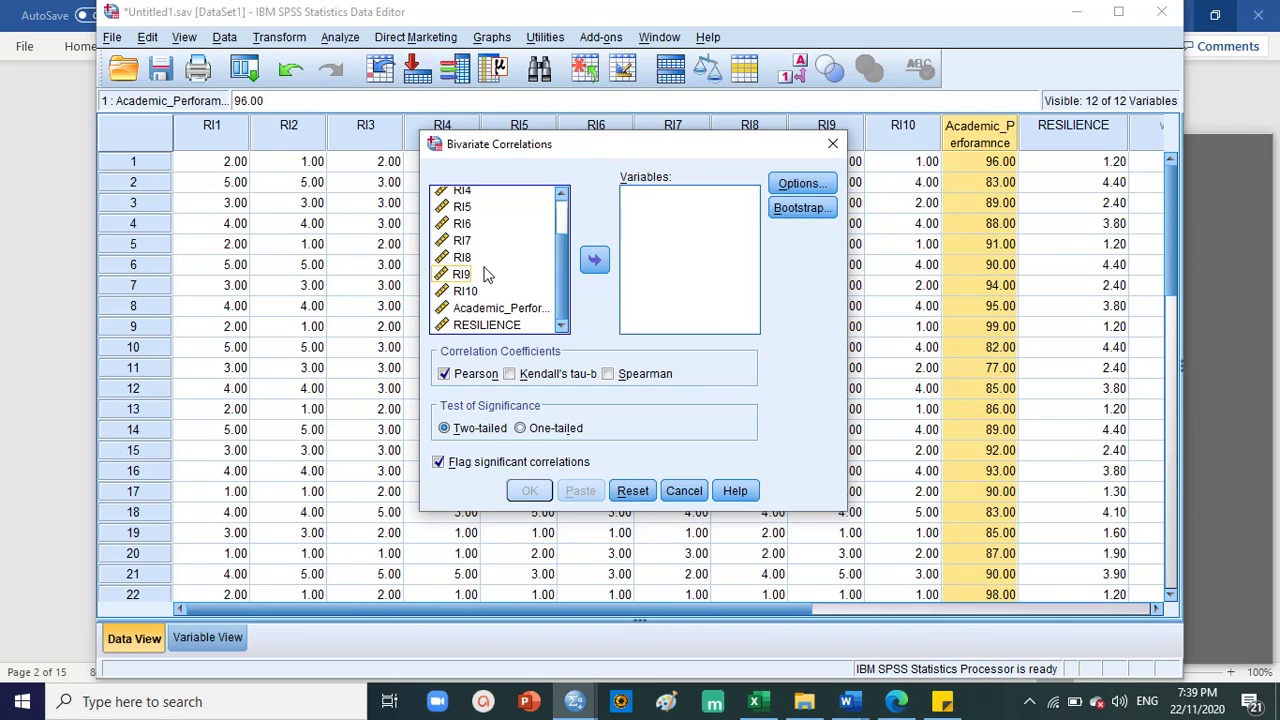
click(508, 310)
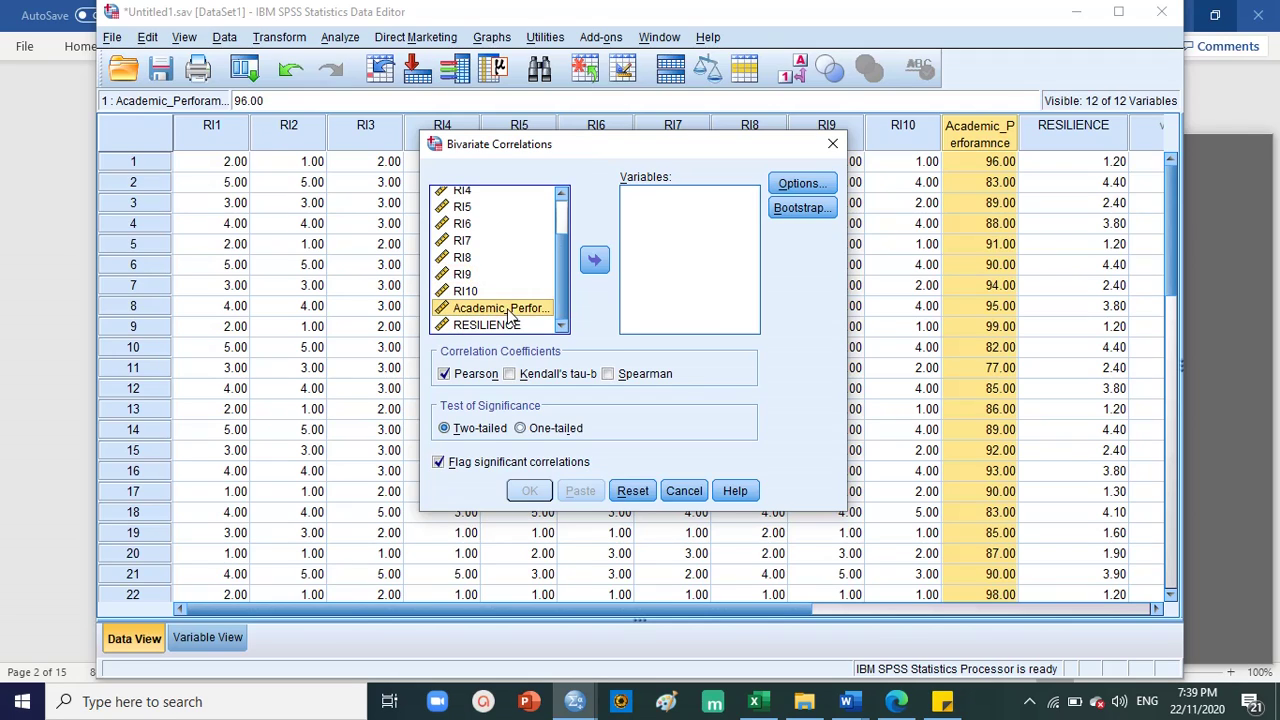
click(595, 260)
click(480, 325)
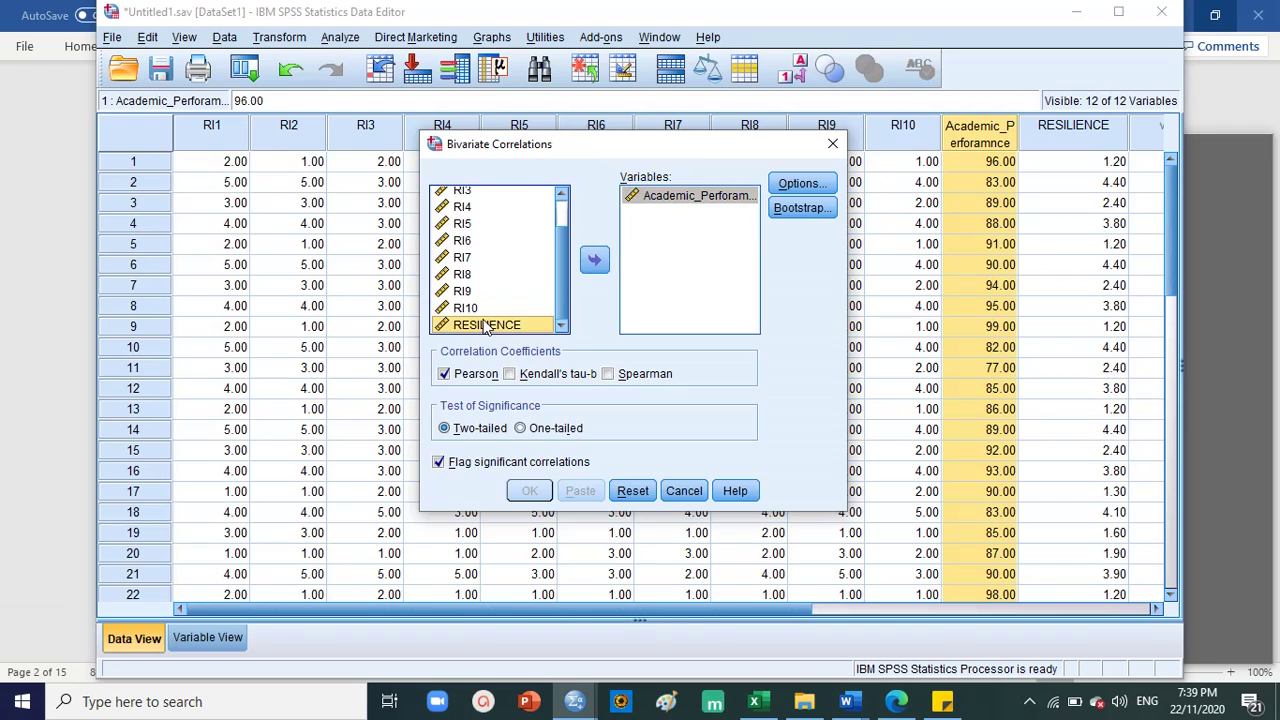
click(595, 260)
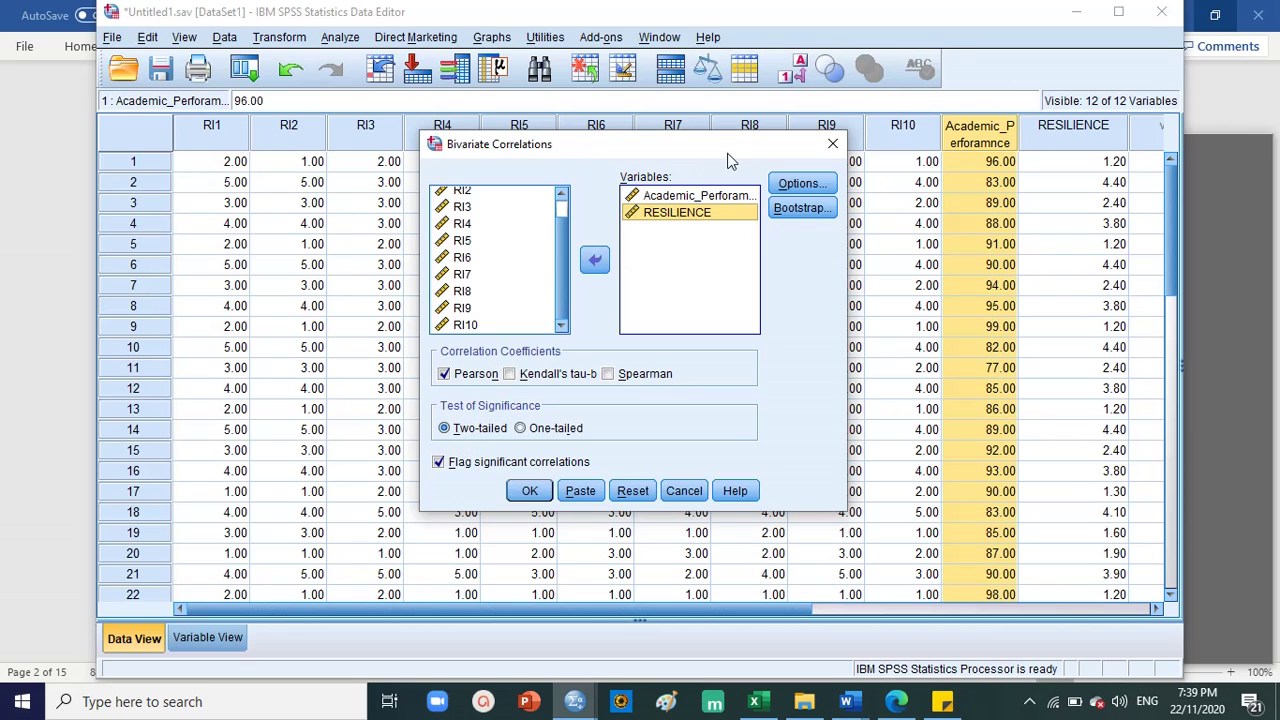
Run the two-tailed Pearson correlation and examine the Correlations table in the maximized output window.
click(530, 490)
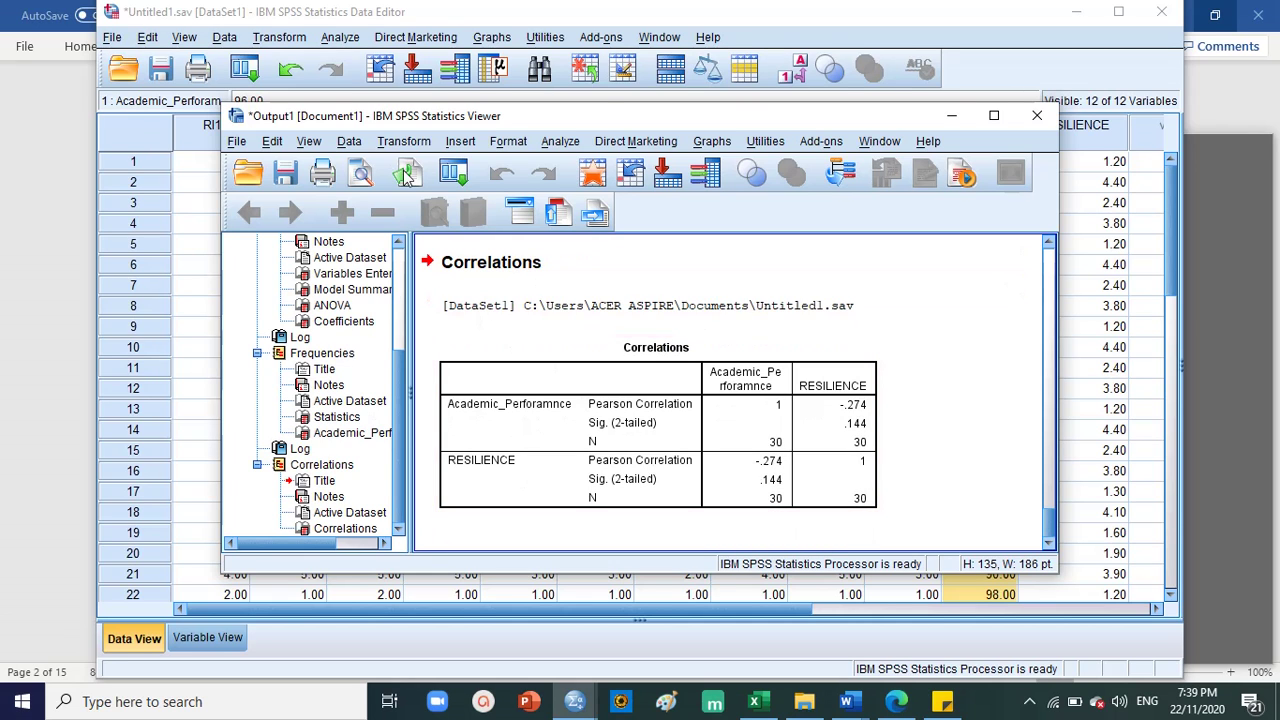
click(994, 115)
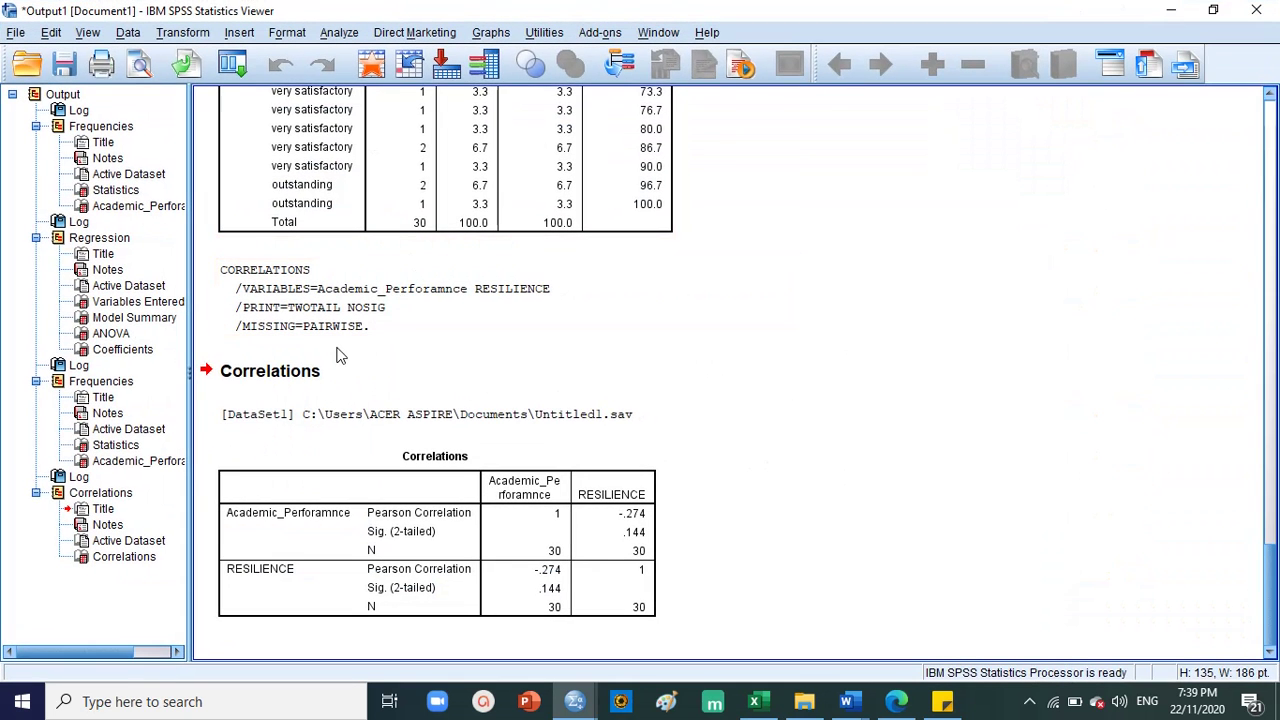
click(1213, 10)
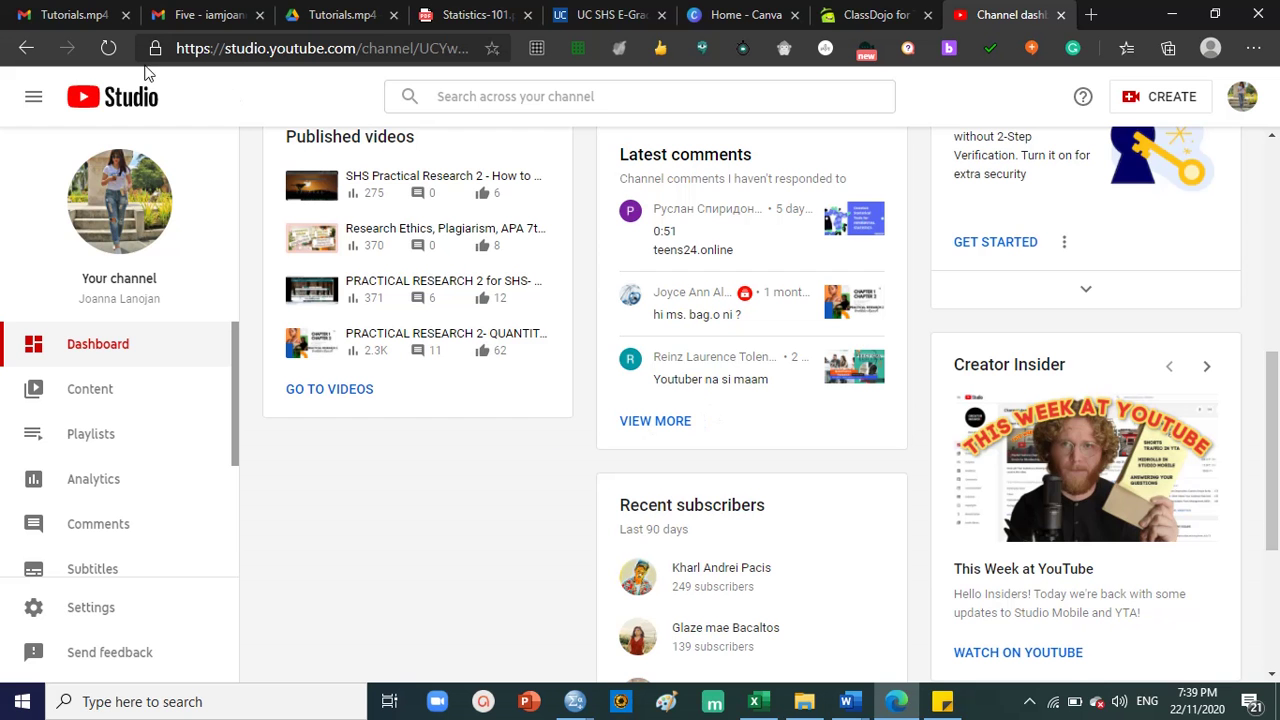
Switch to the Statistics-101 PDF in the browser and read the correlation notes on r-value, p-value, decision and interpretation.
click(202, 12)
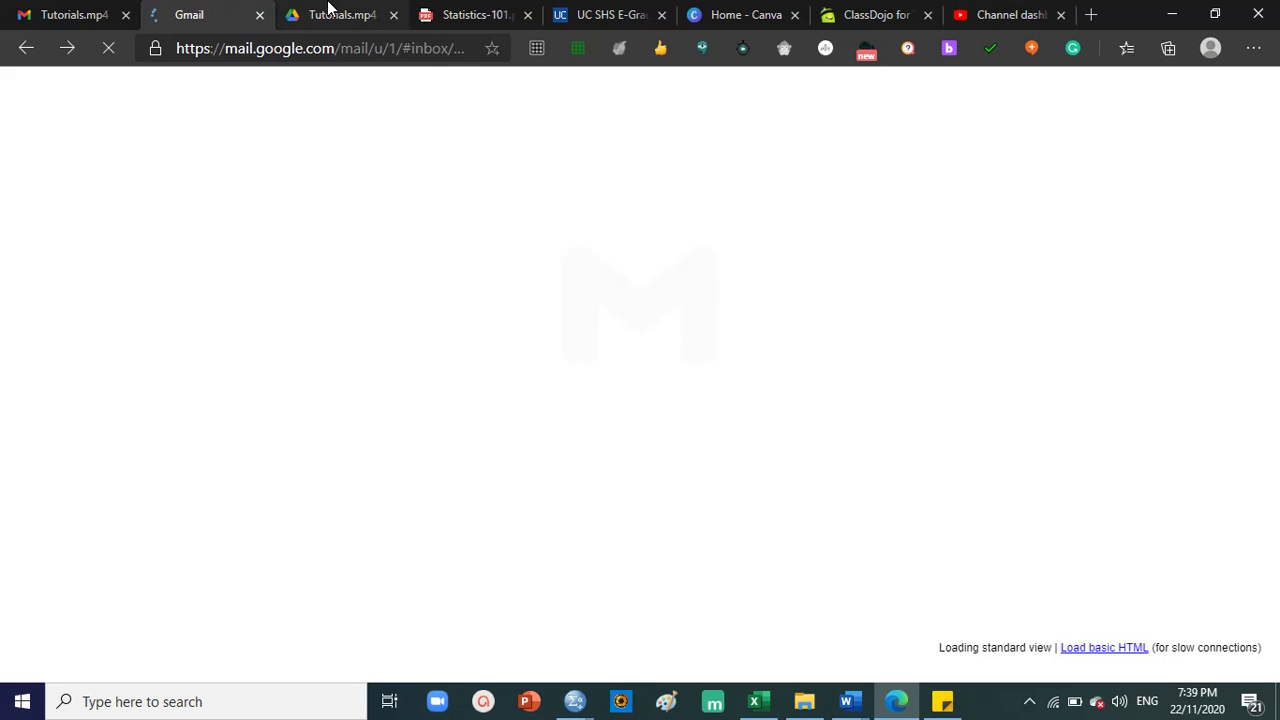
click(331, 12)
click(470, 14)
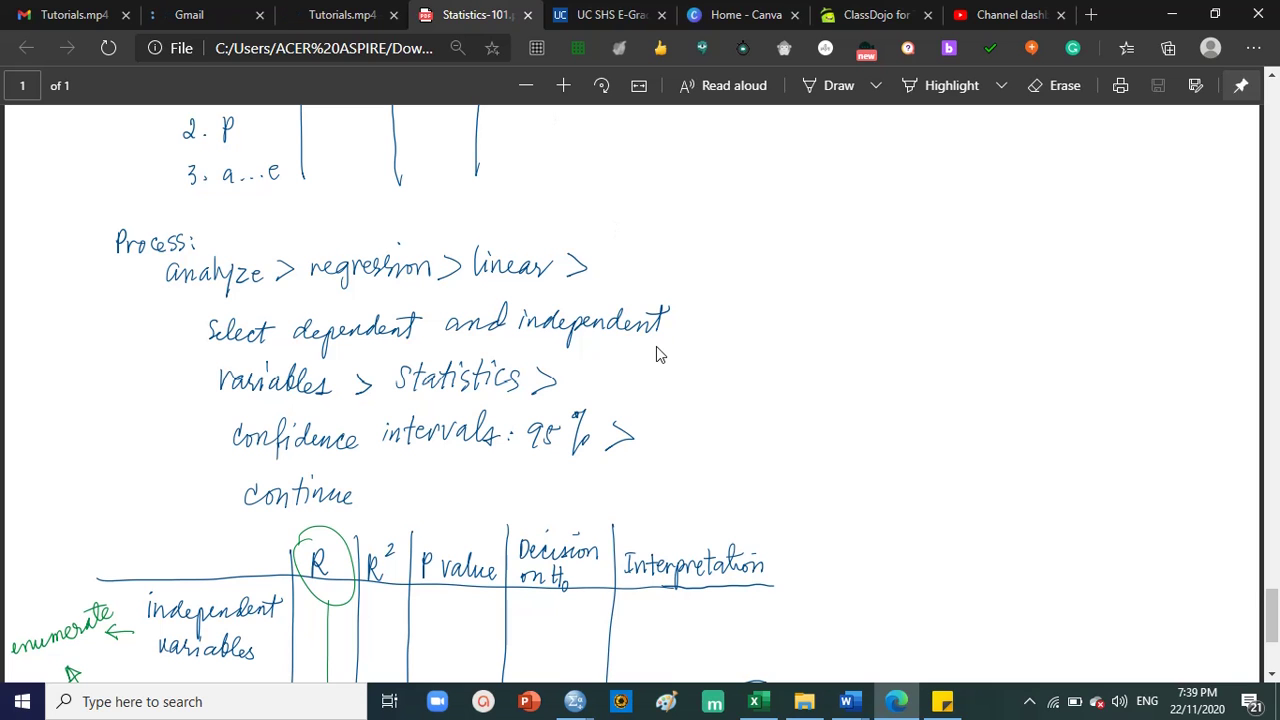
scroll(594, 446, up, 10)
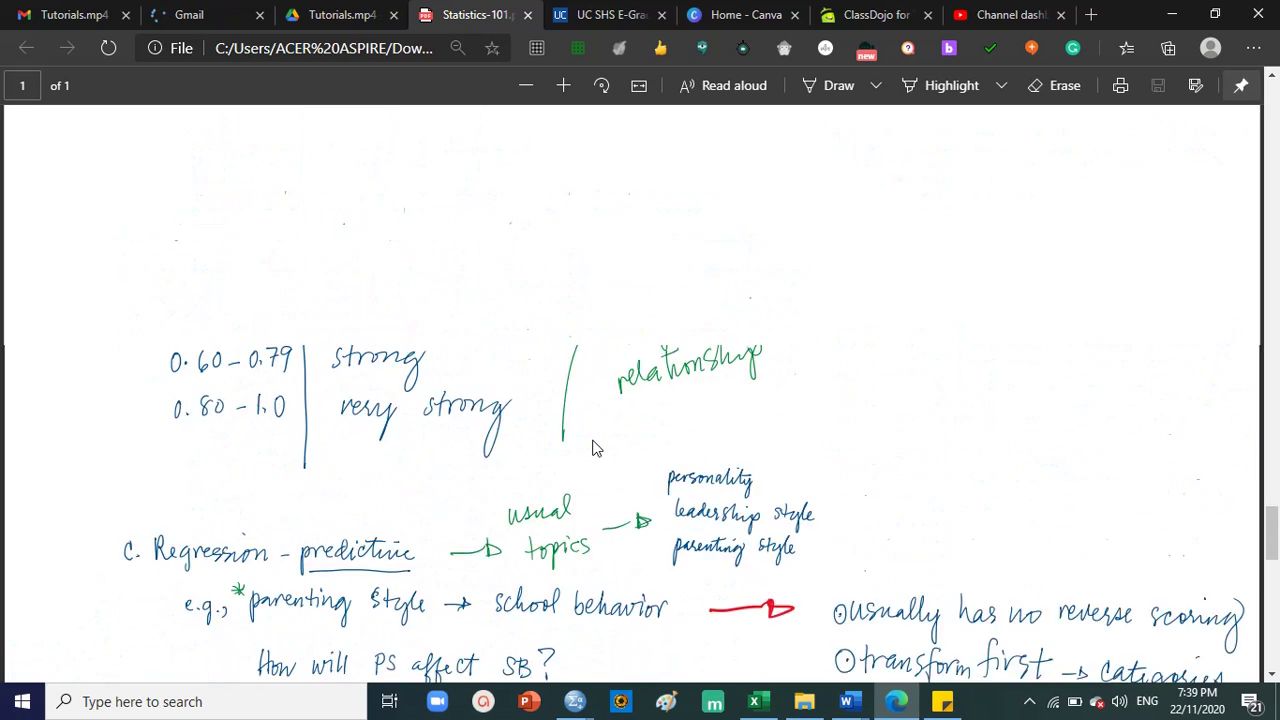
scroll(594, 446, up, 15)
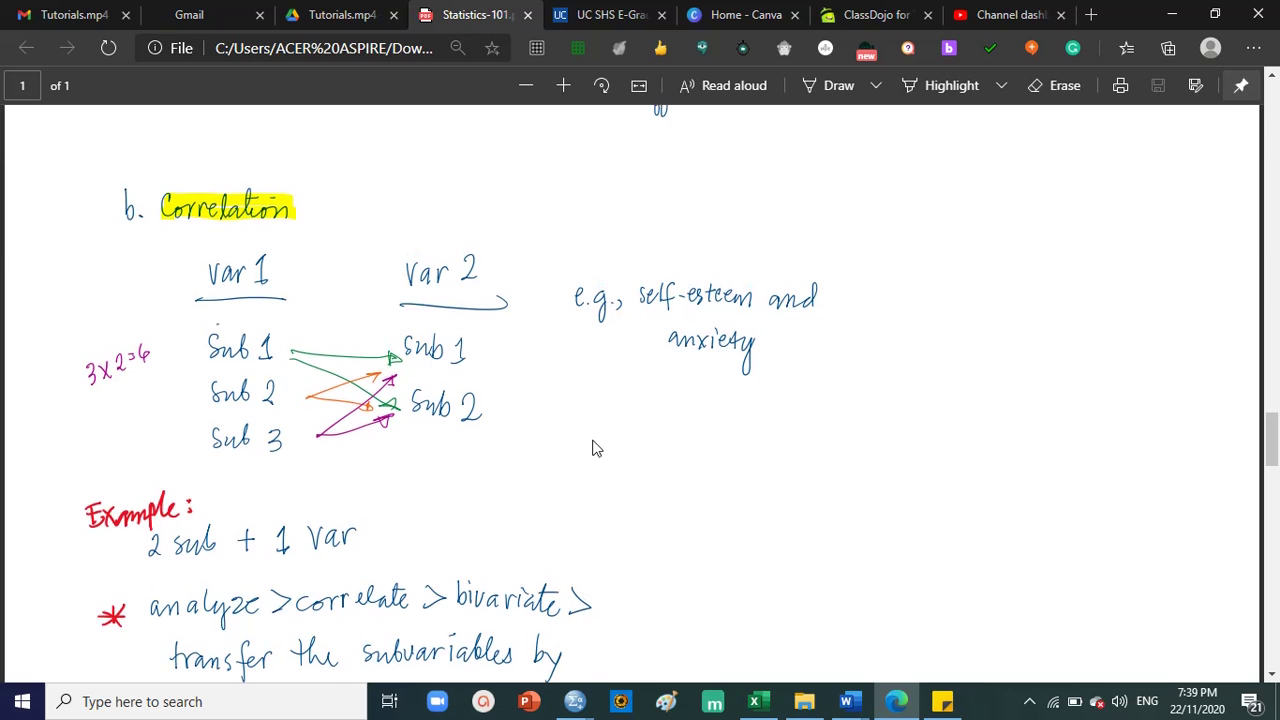
scroll(594, 446, down, 7)
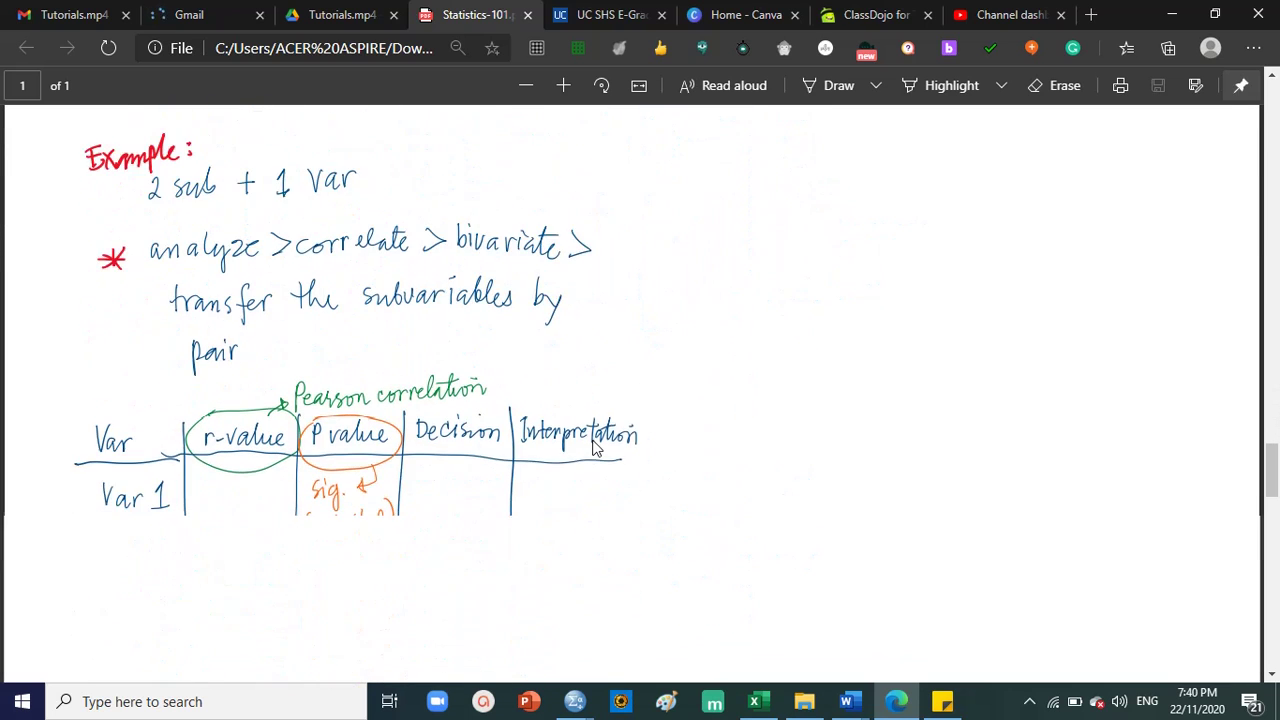
scroll(594, 446, down, 1)
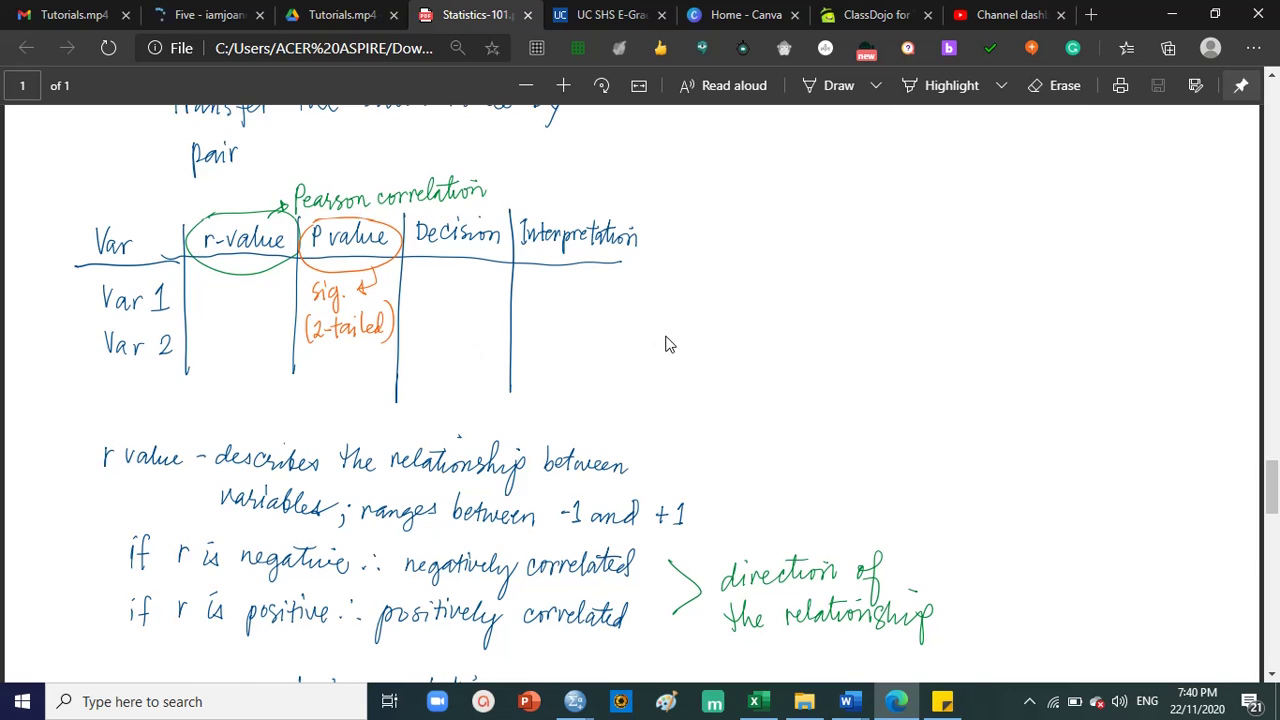
scroll(669, 344, down, 1)
Restore the PDF notes to a smaller window and move the output viewer so its Correlations table shows in front.
click(1215, 14)
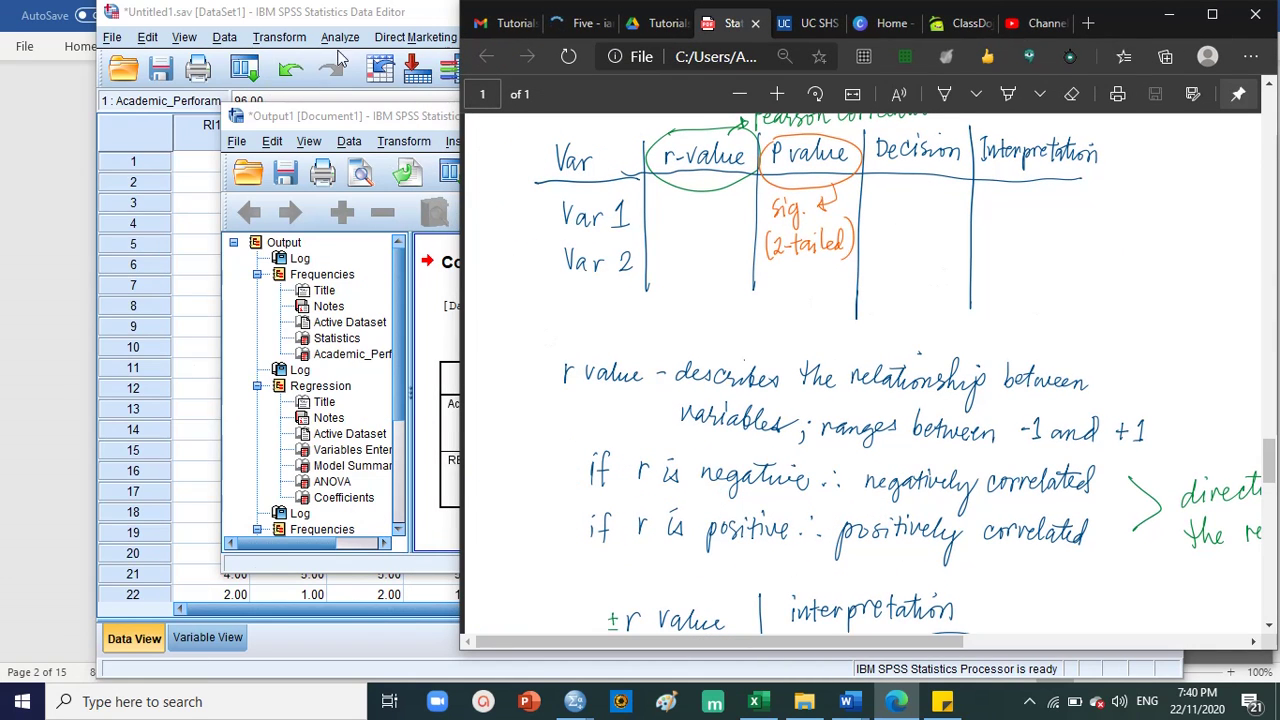
click(355, 117)
drag(355, 117, 186, 75)
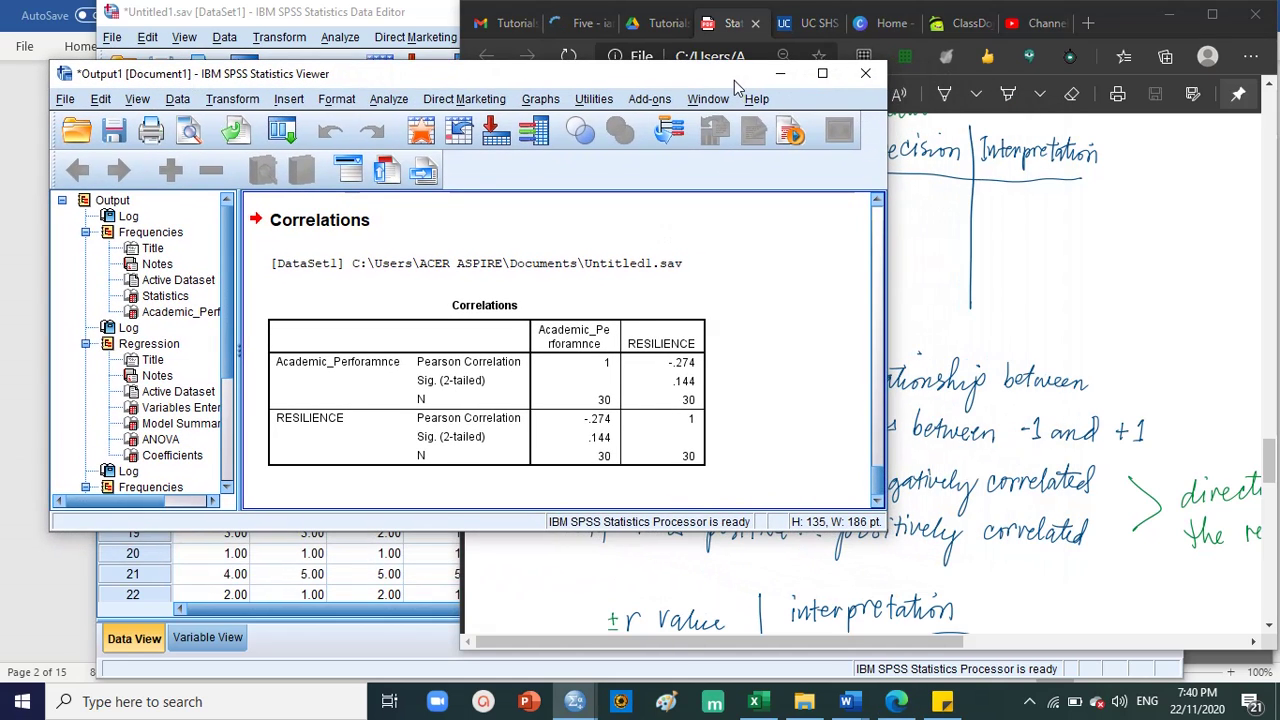
drag(734, 78, 723, 58)
click(510, 436)
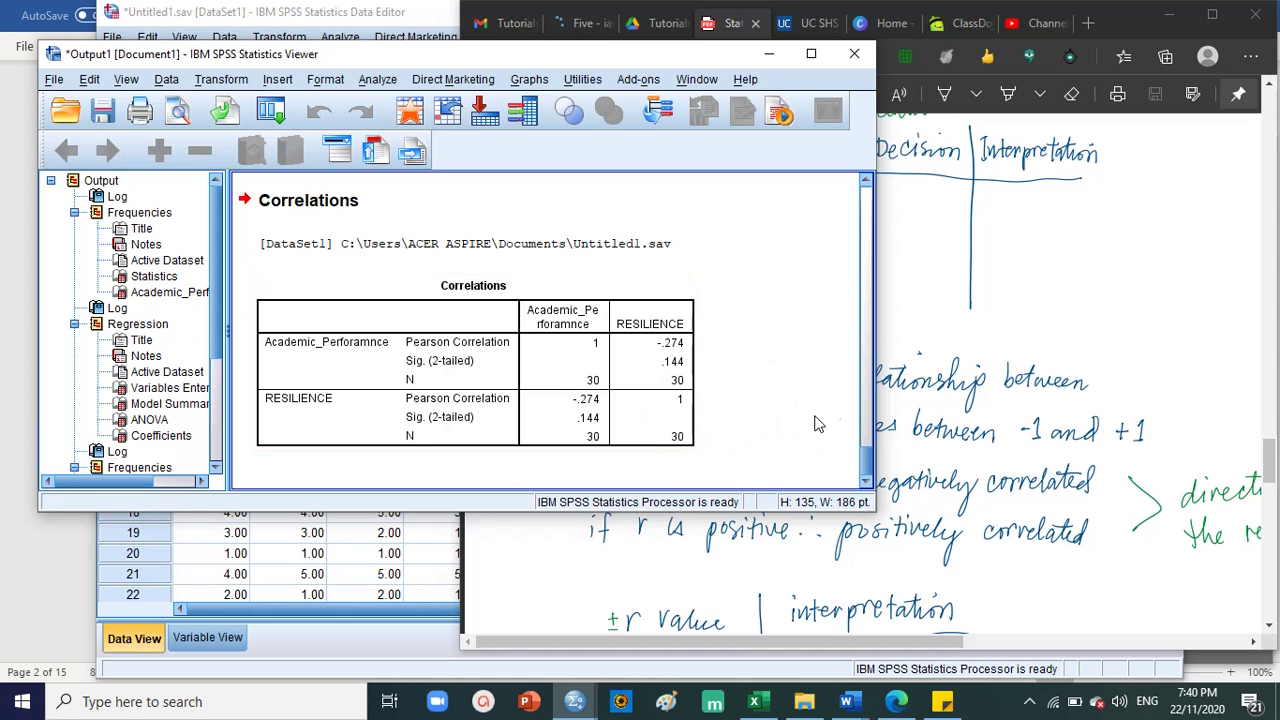
Switch to Document2 in Word, copy the correlation results table and paste it below the p-value decision rules.
click(862, 704)
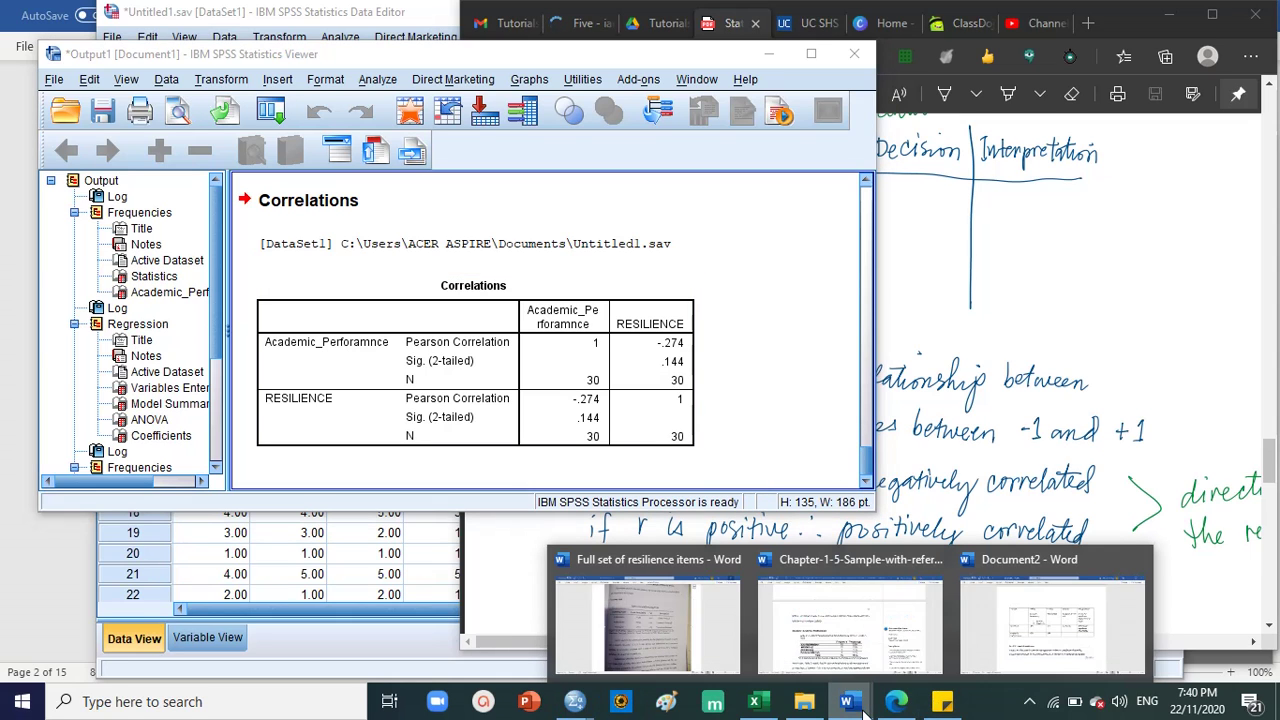
click(1052, 625)
scroll(1059, 431, down, 5)
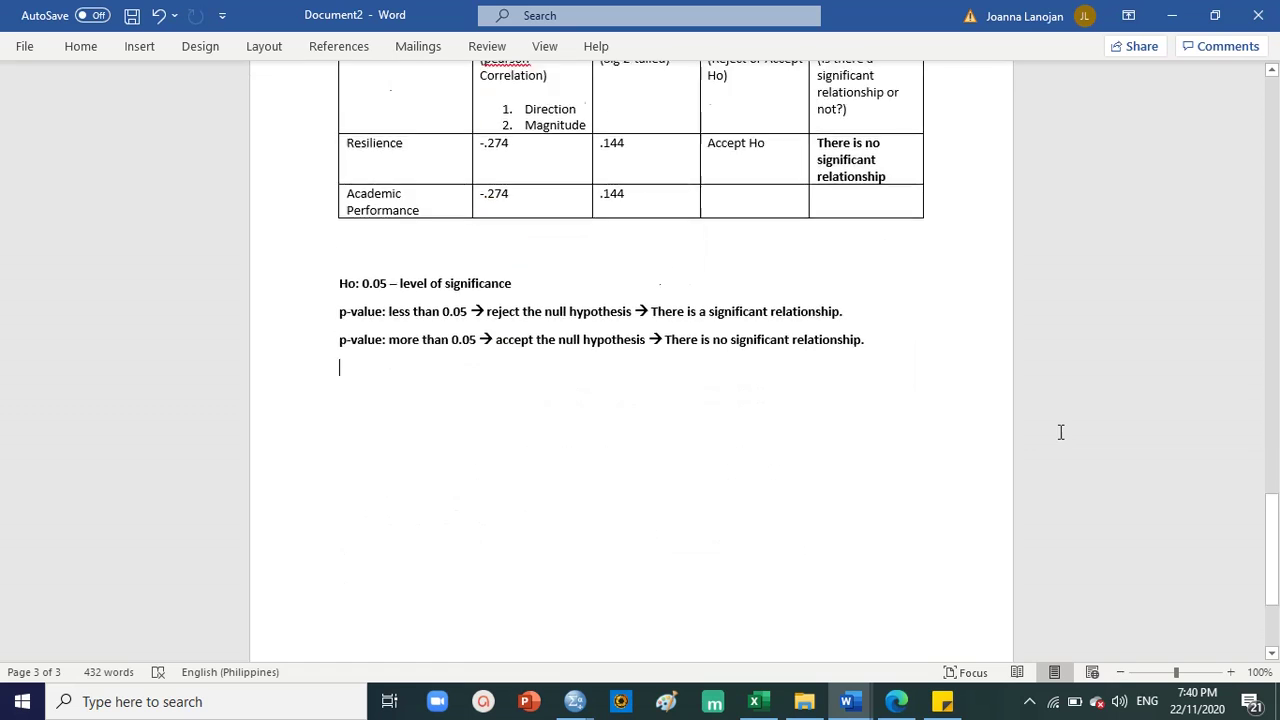
scroll(1058, 420, down, 3)
scroll(1050, 402, up, 4)
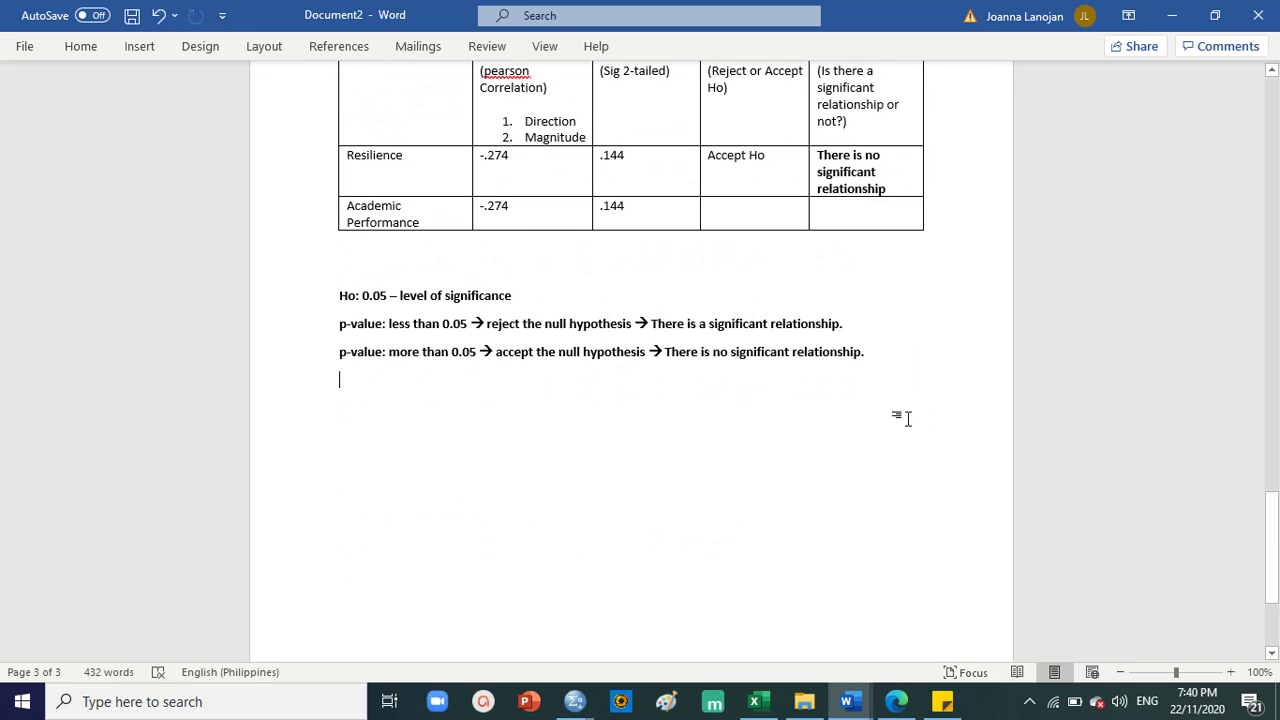
scroll(930, 360, up, 2)
drag(871, 300, 371, 177)
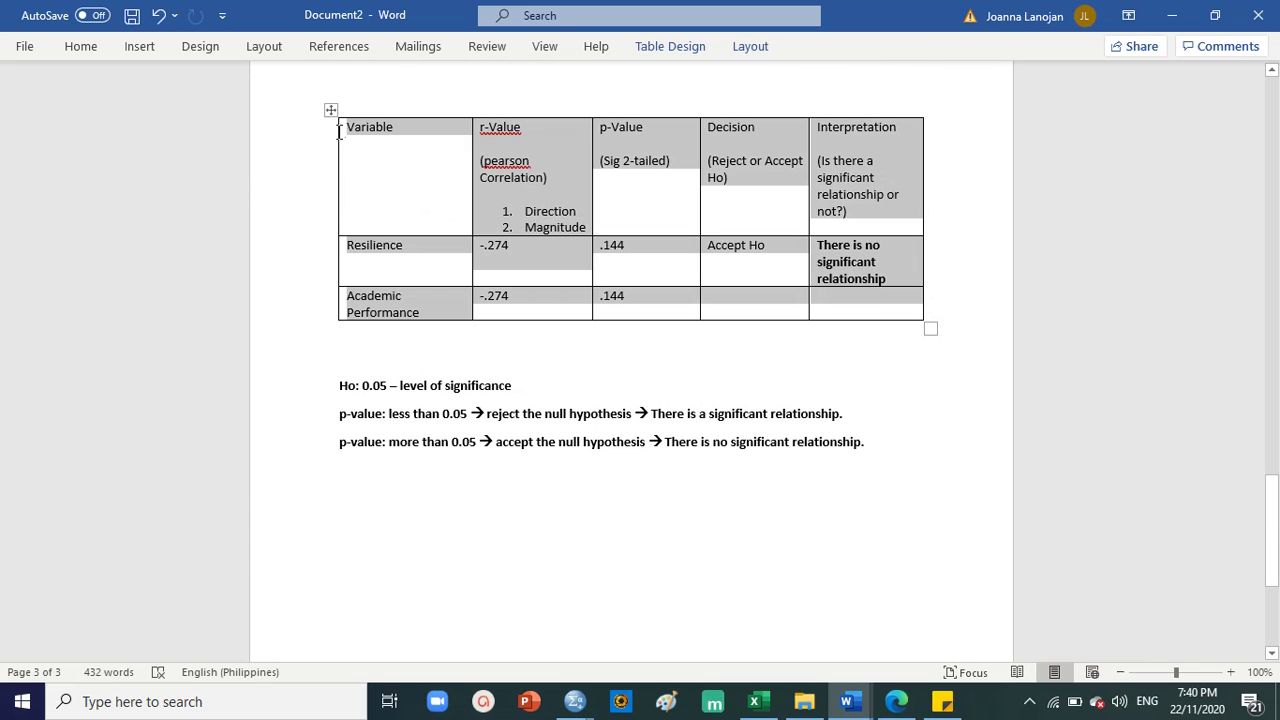
click(430, 490)
scroll(434, 480, down, 3)
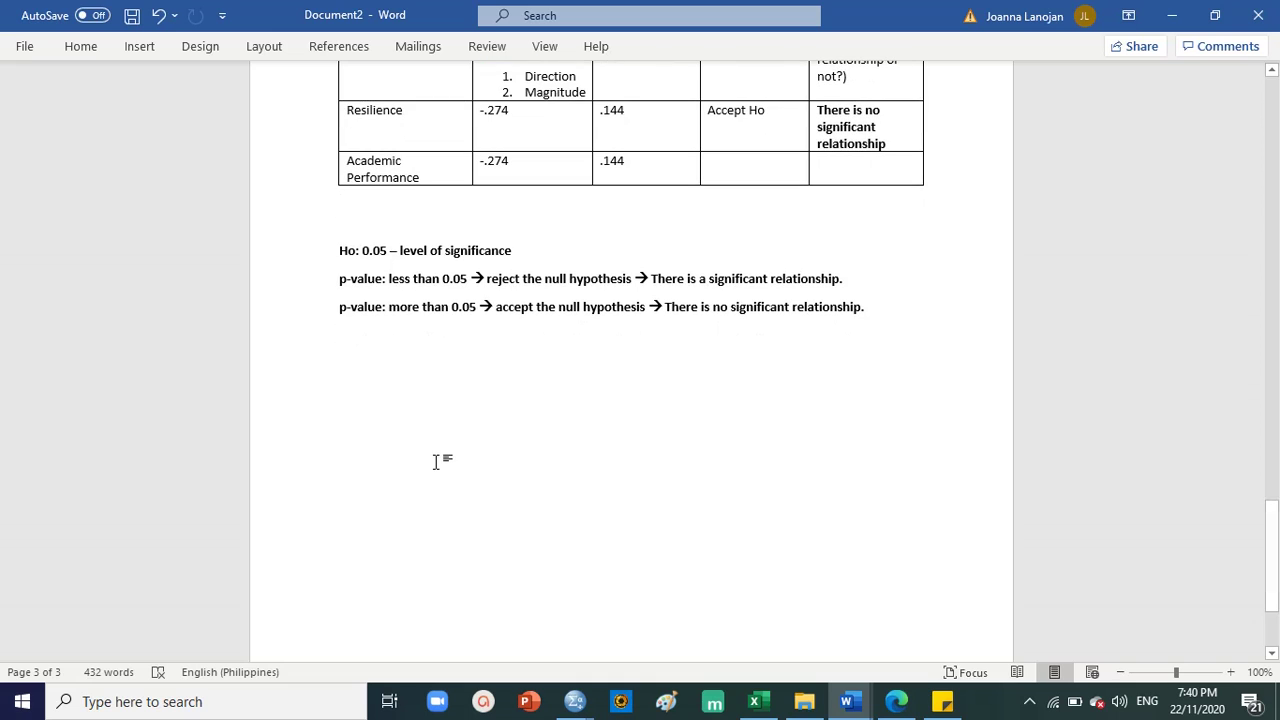
key(ctrl+v)
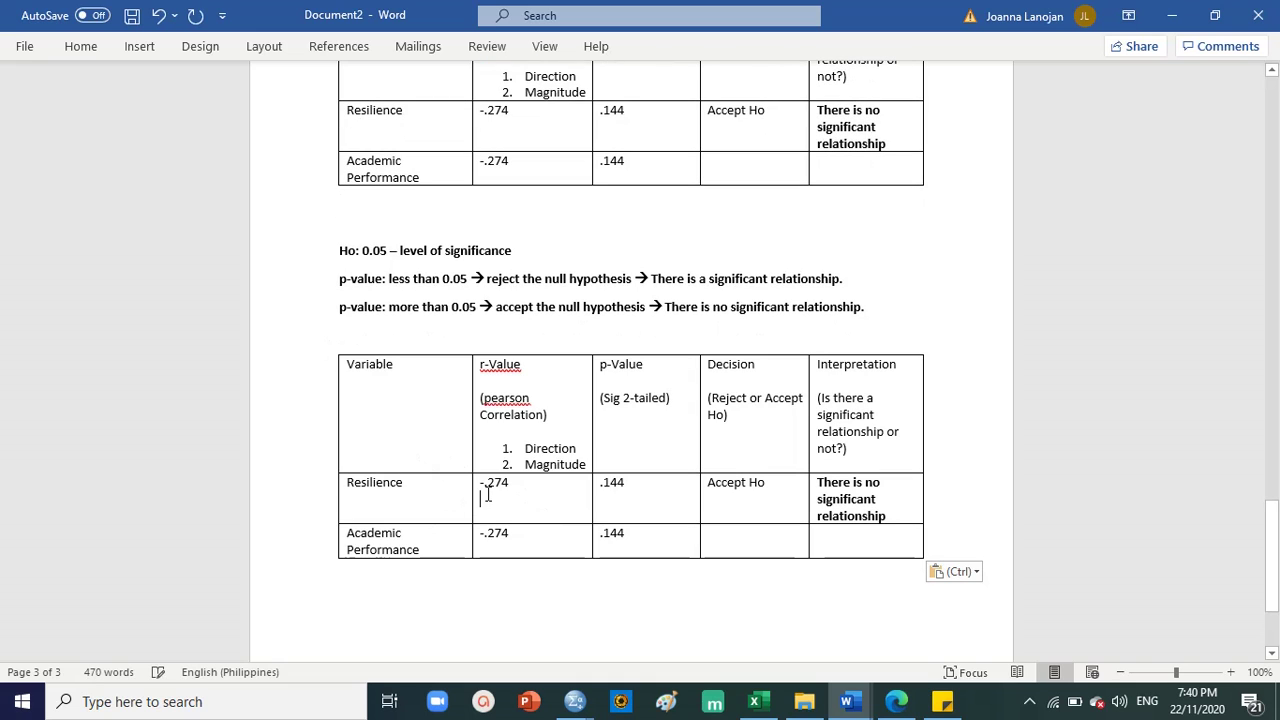
Clear the r-values of Resilience and Academic Performance in the pasted table.
drag(486, 491, 477, 478)
key(Delete)
drag(551, 543, 420, 541)
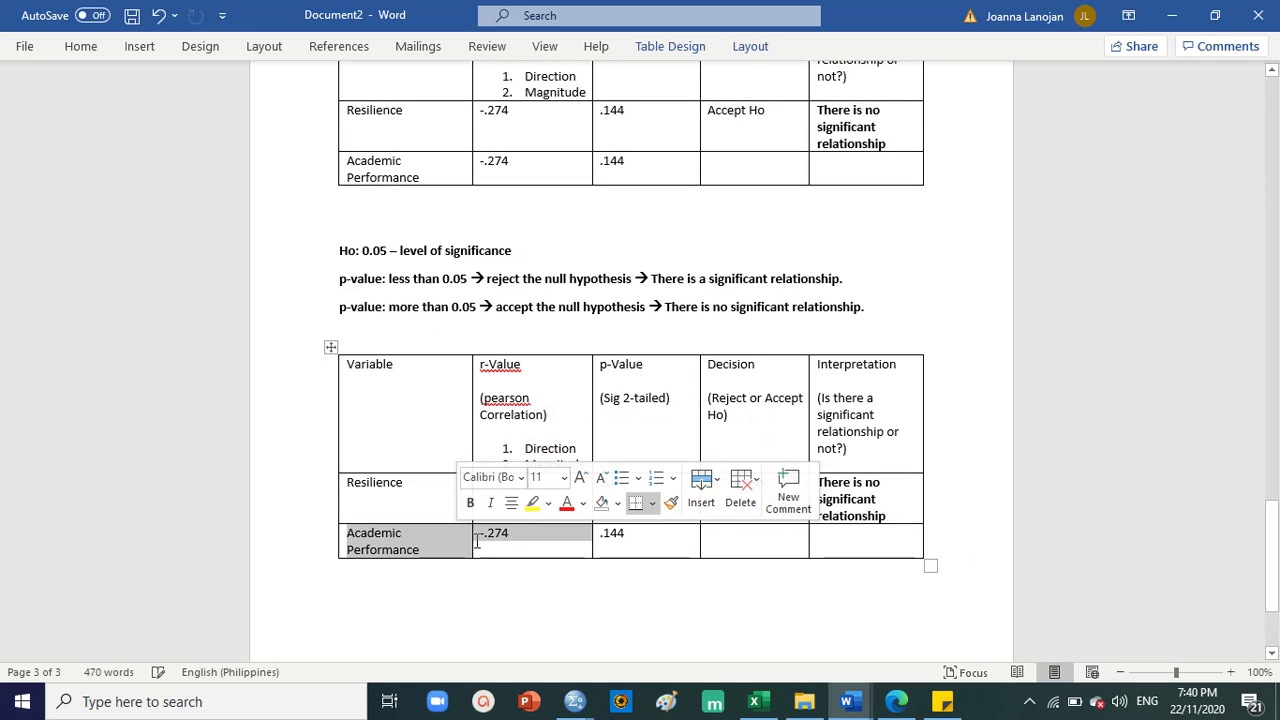
click(523, 542)
drag(523, 542, 471, 536)
key(ctrl+c)
key(Delete)
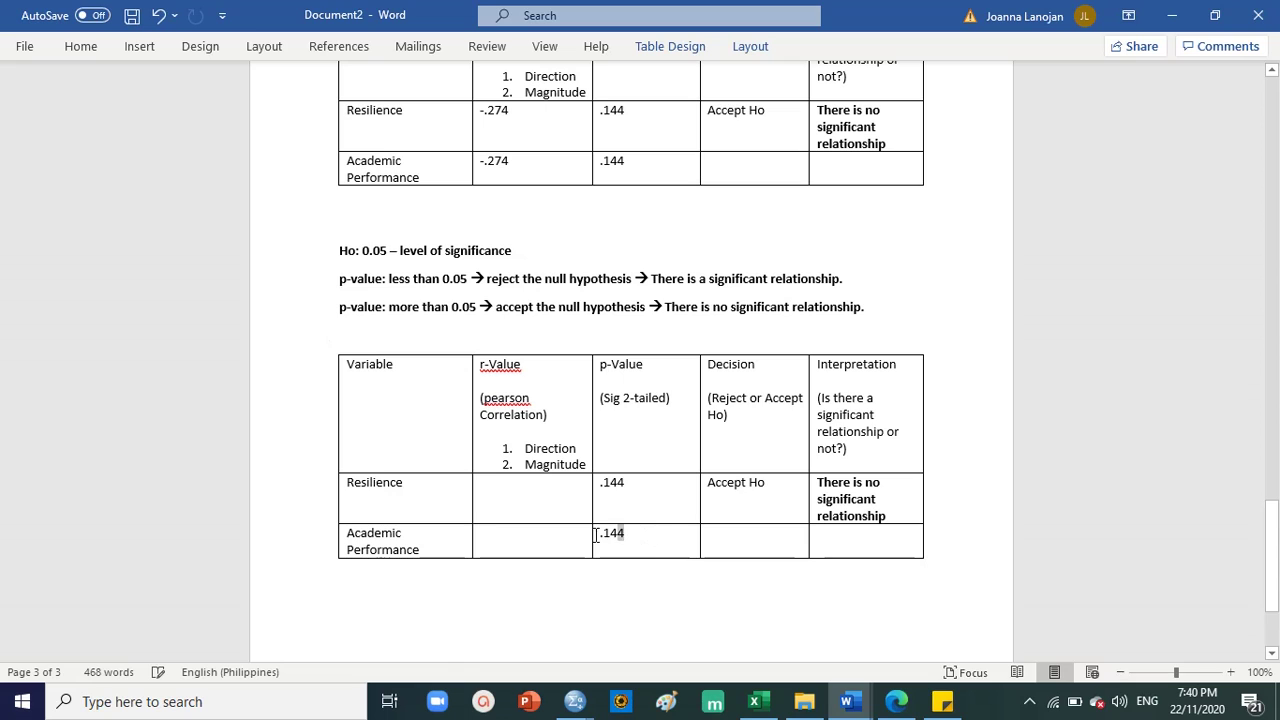
Clear the p-values of Academic Performance and Resilience in the pasted table.
drag(605, 534, 595, 532)
click(638, 537)
key(BackSpace)
key(BackSpace)
key(BackSpace)
key(BackSpace)
click(644, 487)
key(BackSpace)
key(BackSpace)
key(BackSpace)
key(BackSpace)
Clear the decision and the interpretation in the Resilience row of the pasted table.
drag(795, 487, 706, 487)
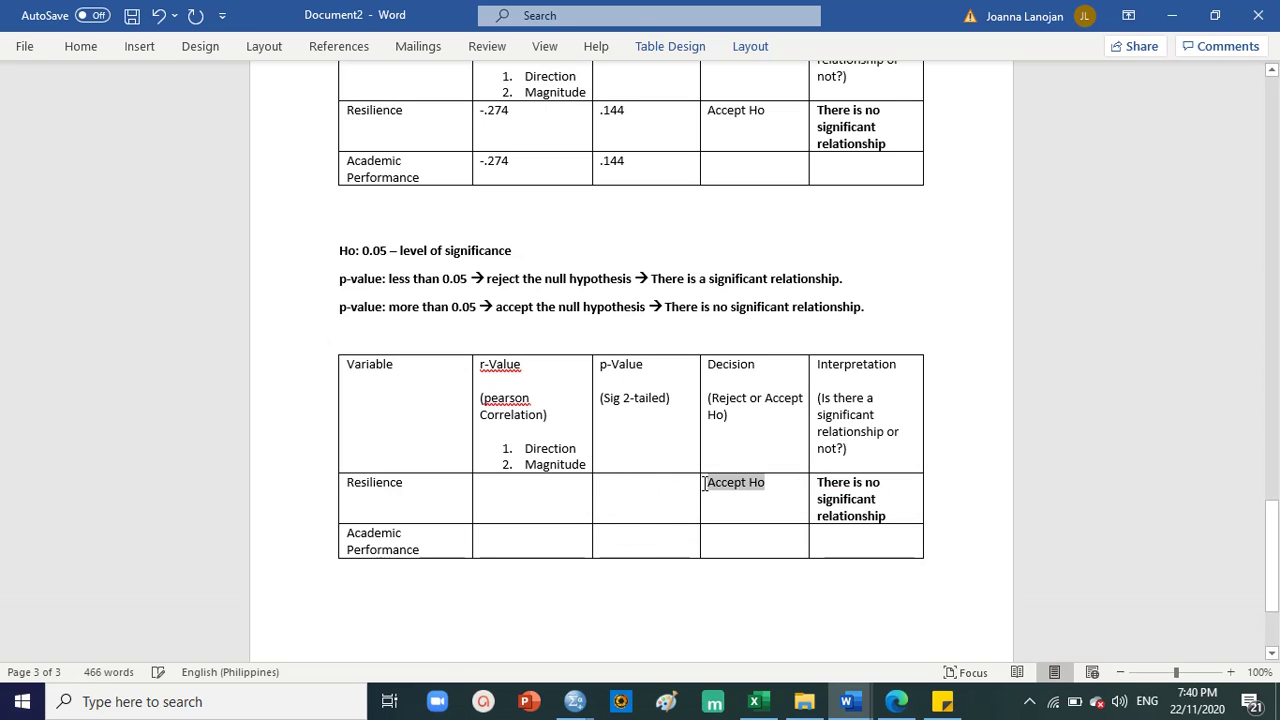
key(Delete)
drag(888, 517, 817, 482)
key(Delete)
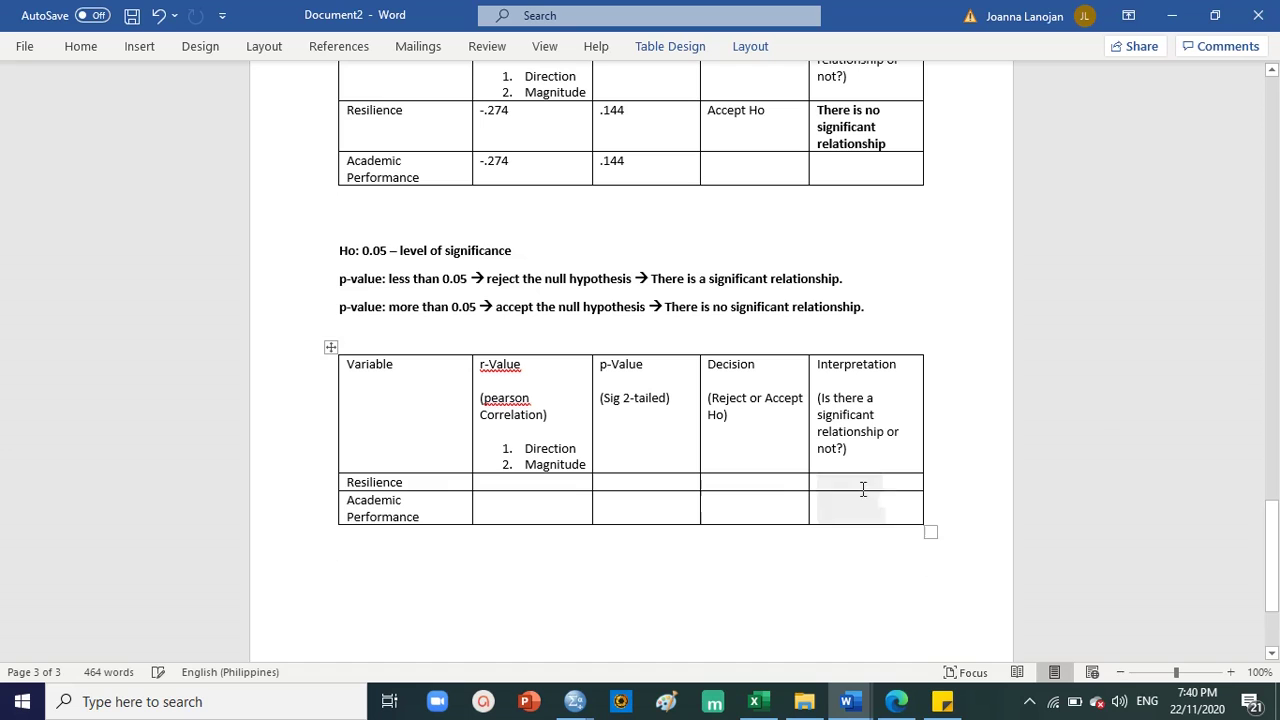
Restore Document2 to a smaller window beside the output viewer, showing the emptied table next to the Correlations results.
click(1215, 15)
scroll(806, 457, down, 2)
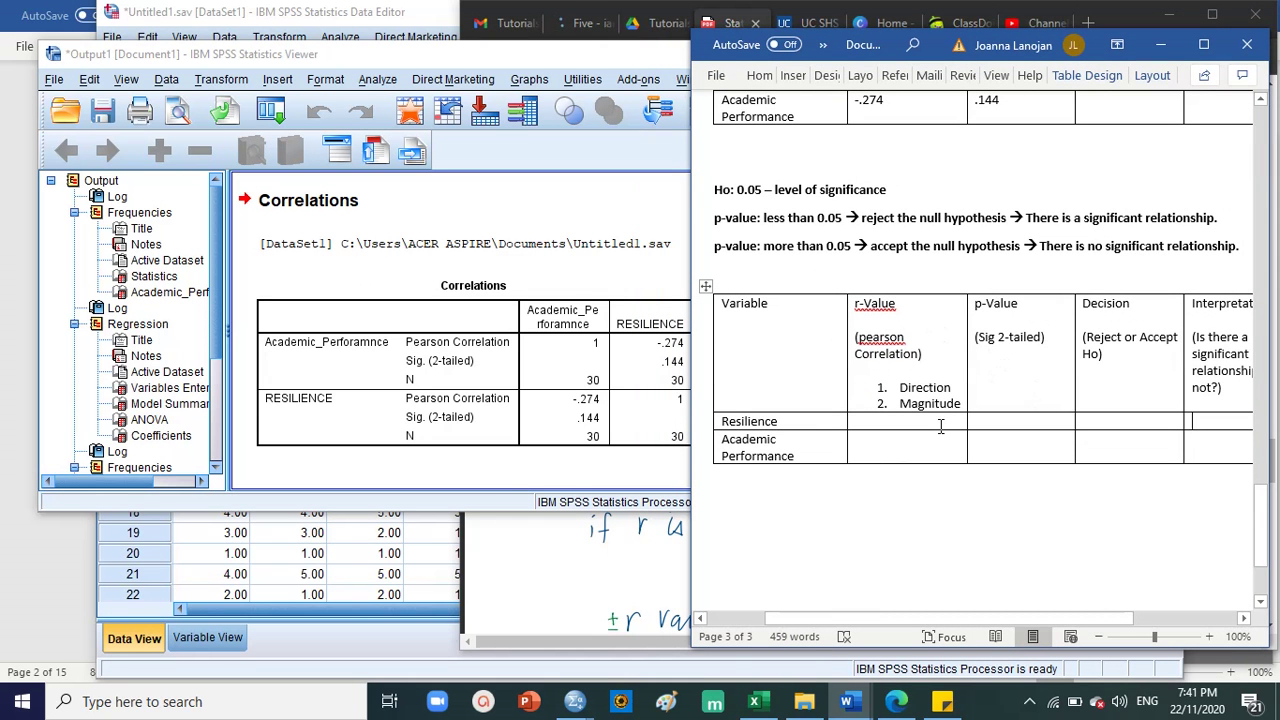
Enter -.274 as the r-value in the Resilience row of the emptied table.
drag(899, 302, 854, 303)
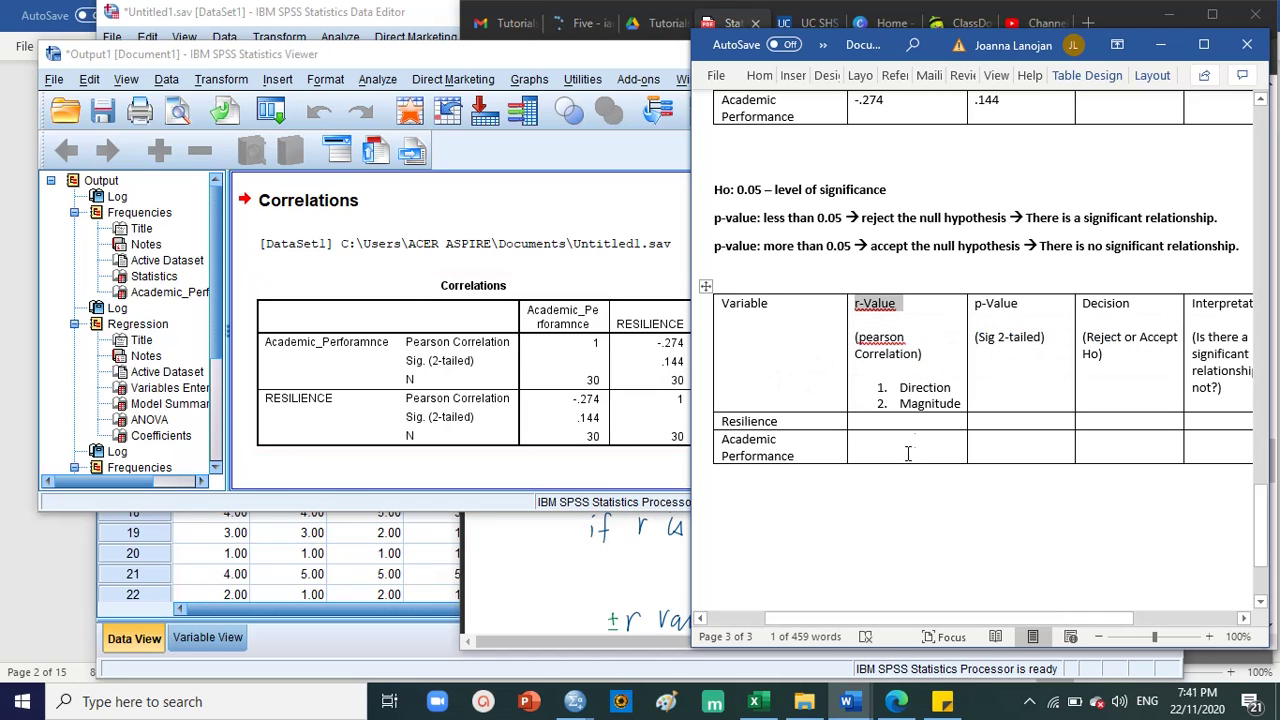
click(912, 423)
text(-)
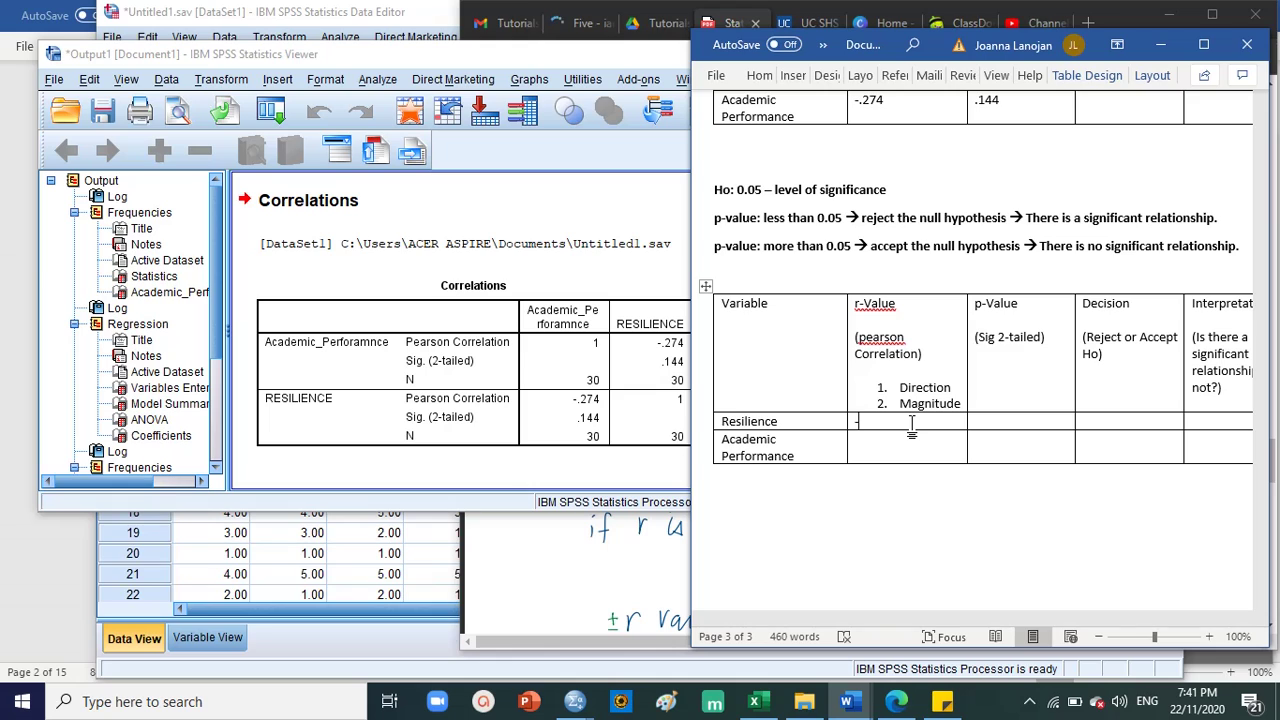
text(.274)
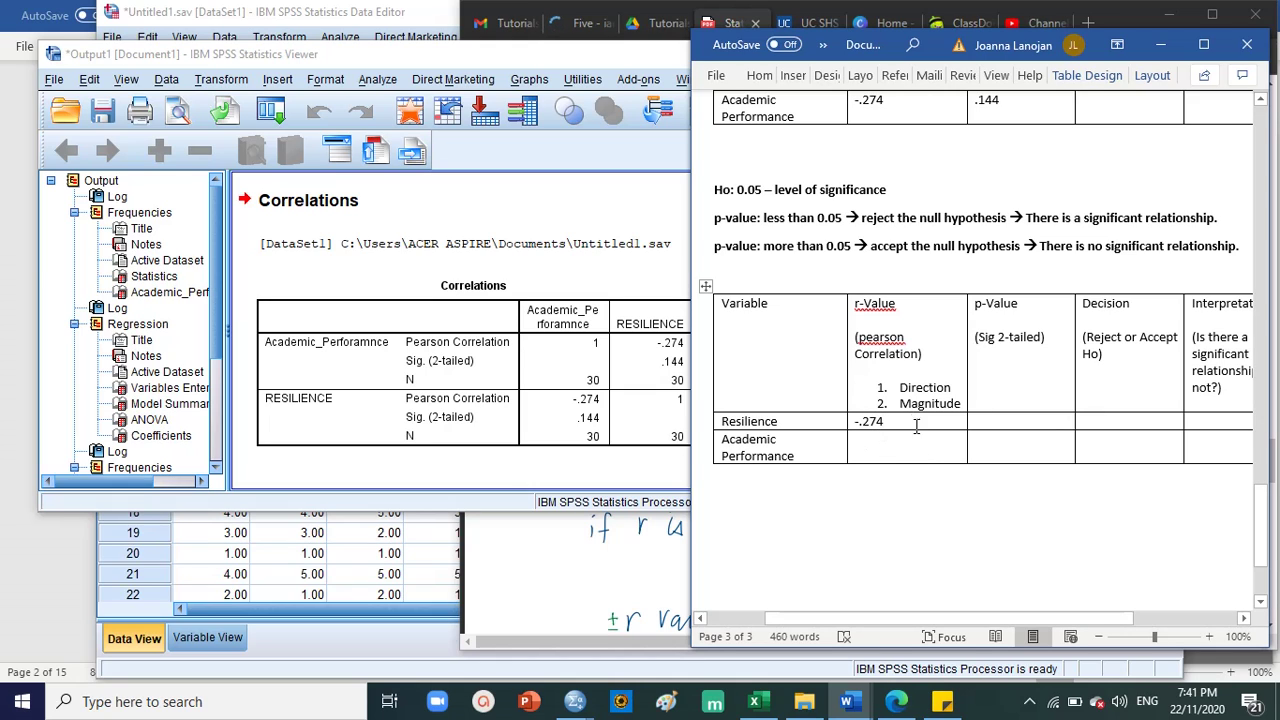
Copy the Resilience r-value -.274 into the r-value cell of the Academic Performance row.
drag(916, 425, 760, 425)
click(860, 423)
drag(885, 423, 866, 424)
click(889, 447)
key(ctrl+v)
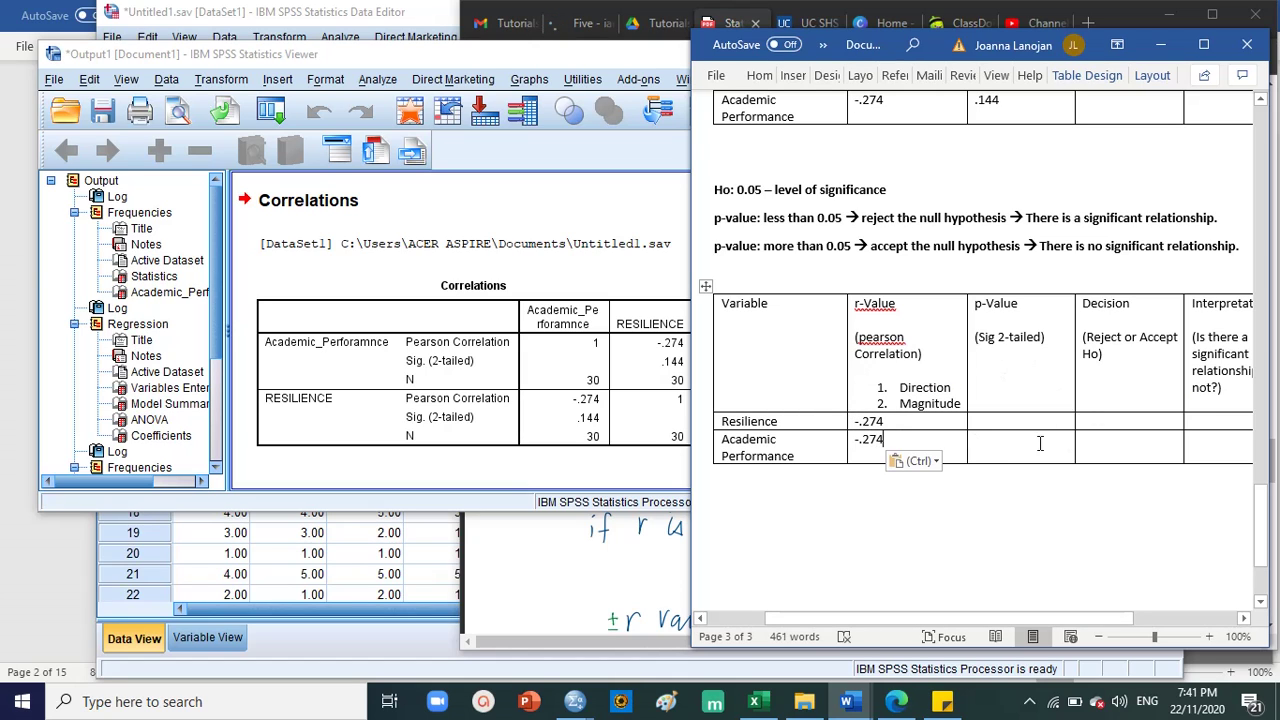
Copy the p-value .144 from the completed table above into the Resilience and Academic Performance rows of the emptied table.
scroll(1035, 405, up, 2)
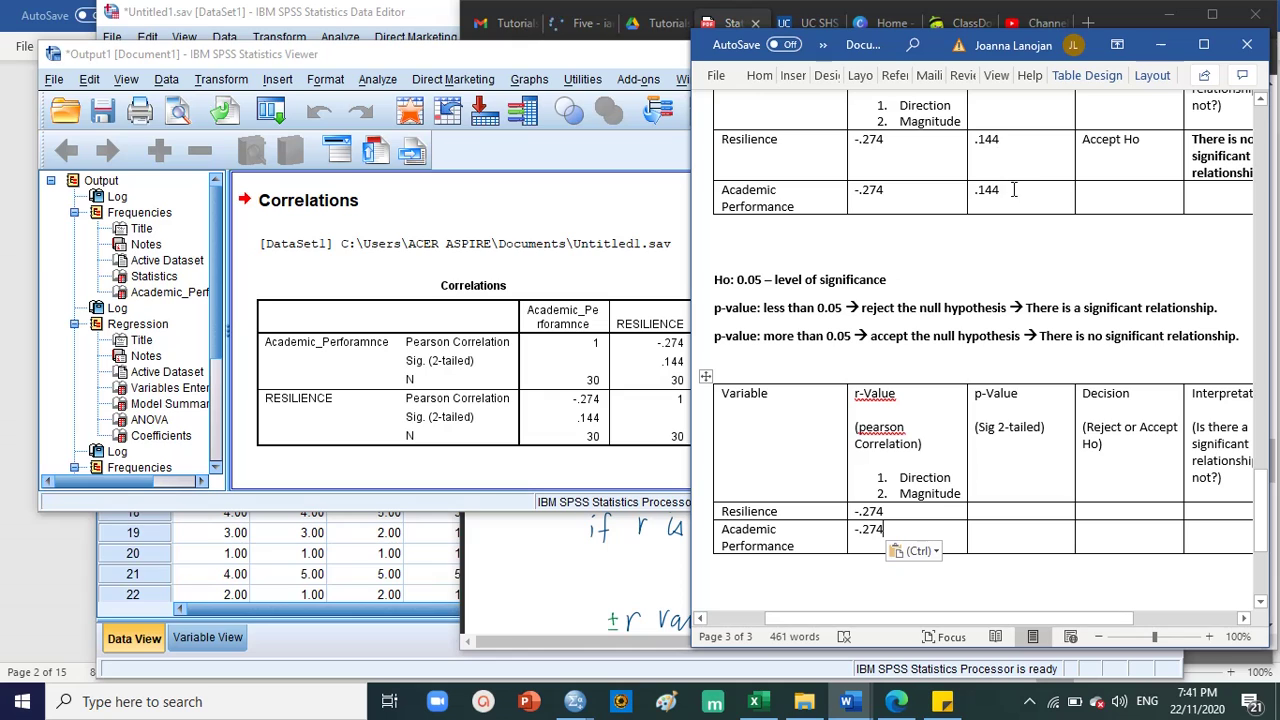
drag(1002, 190, 975, 195)
key(ctrl+c)
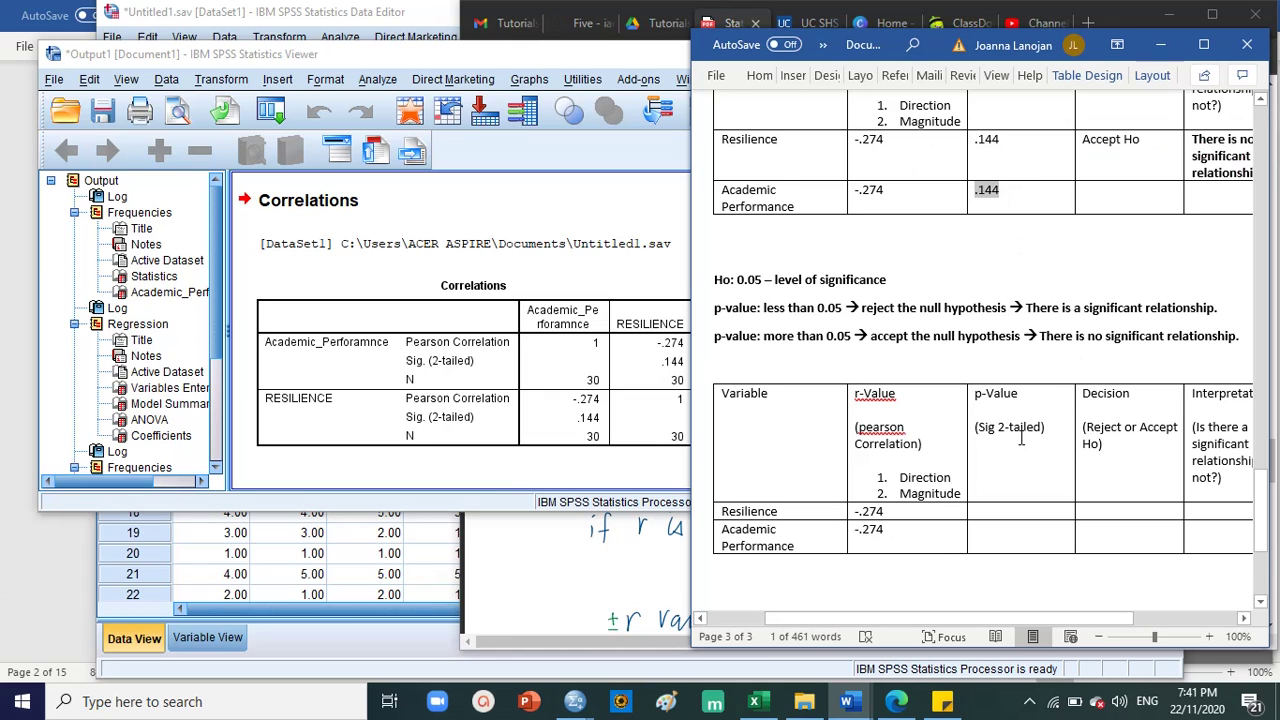
scroll(1022, 437, down, 2)
click(1018, 421)
key(ctrl+v)
key(ctrl)
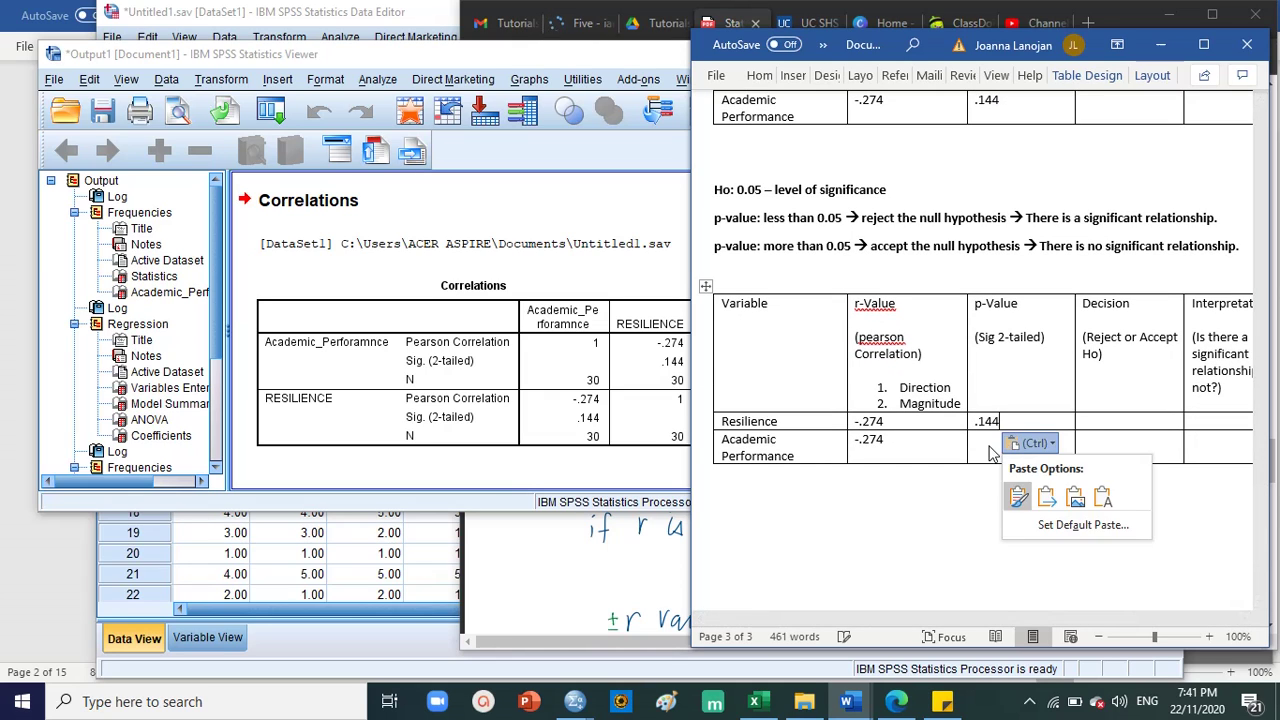
key(ctrl)
key(ctrl+v)
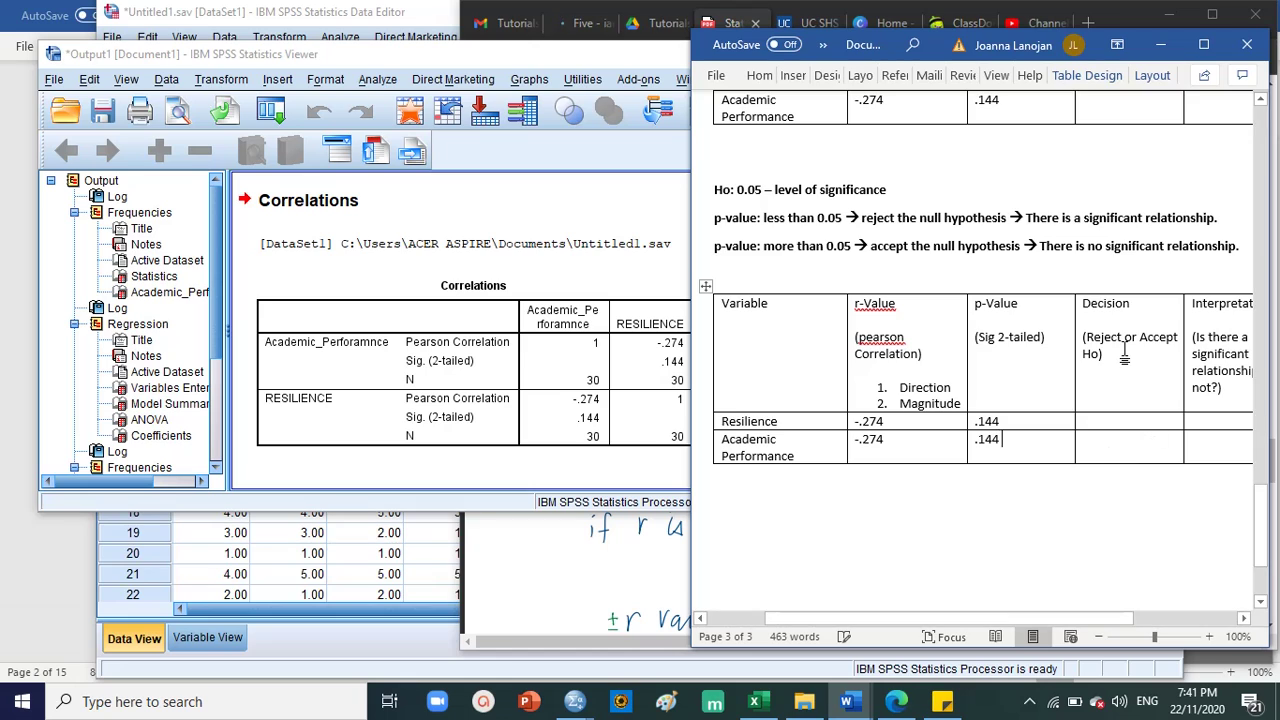
Review the 0.05 level of significance and the two p-value decision rules written above the emptied table.
scroll(1123, 345, down, 1)
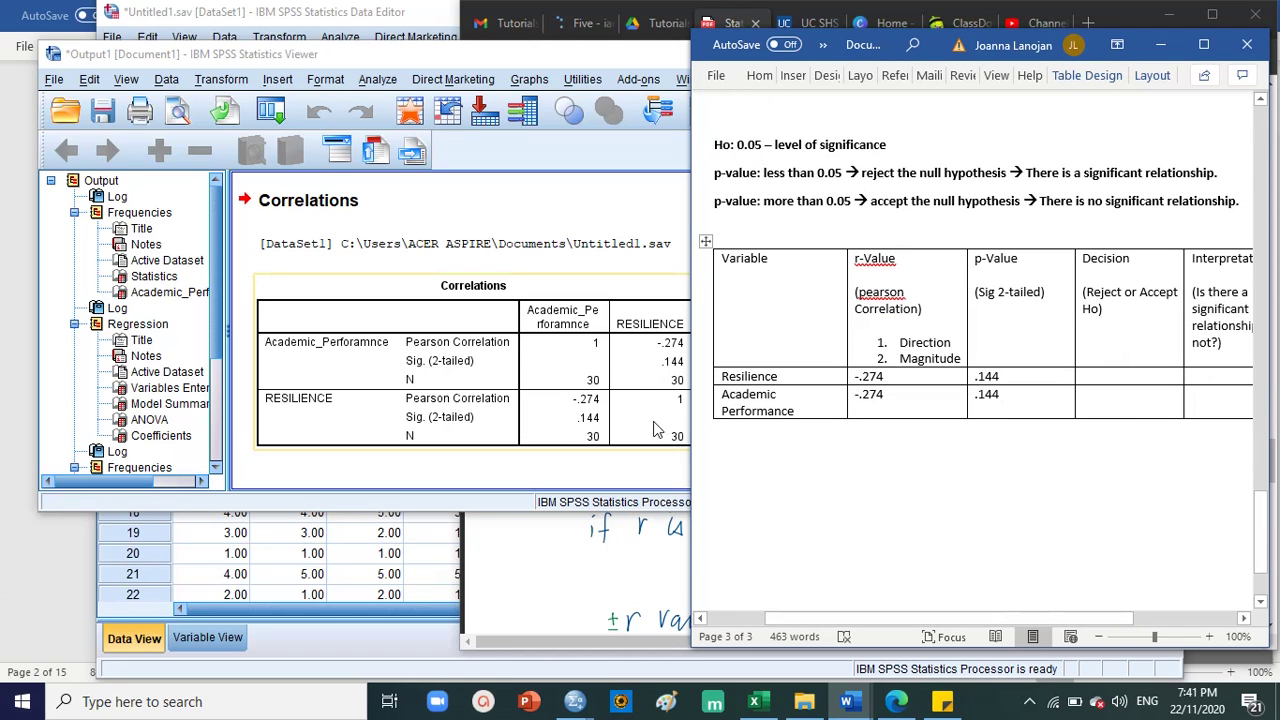
double_click(741, 147)
click(740, 148)
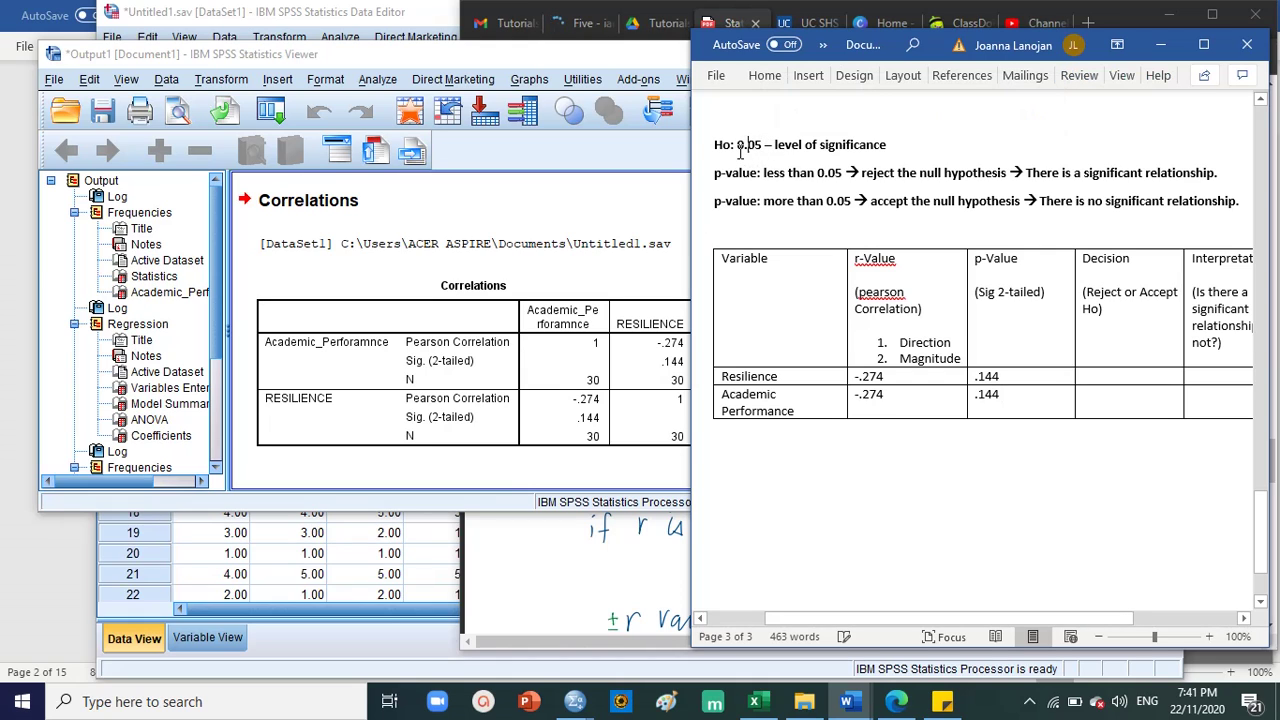
drag(763, 147, 908, 144)
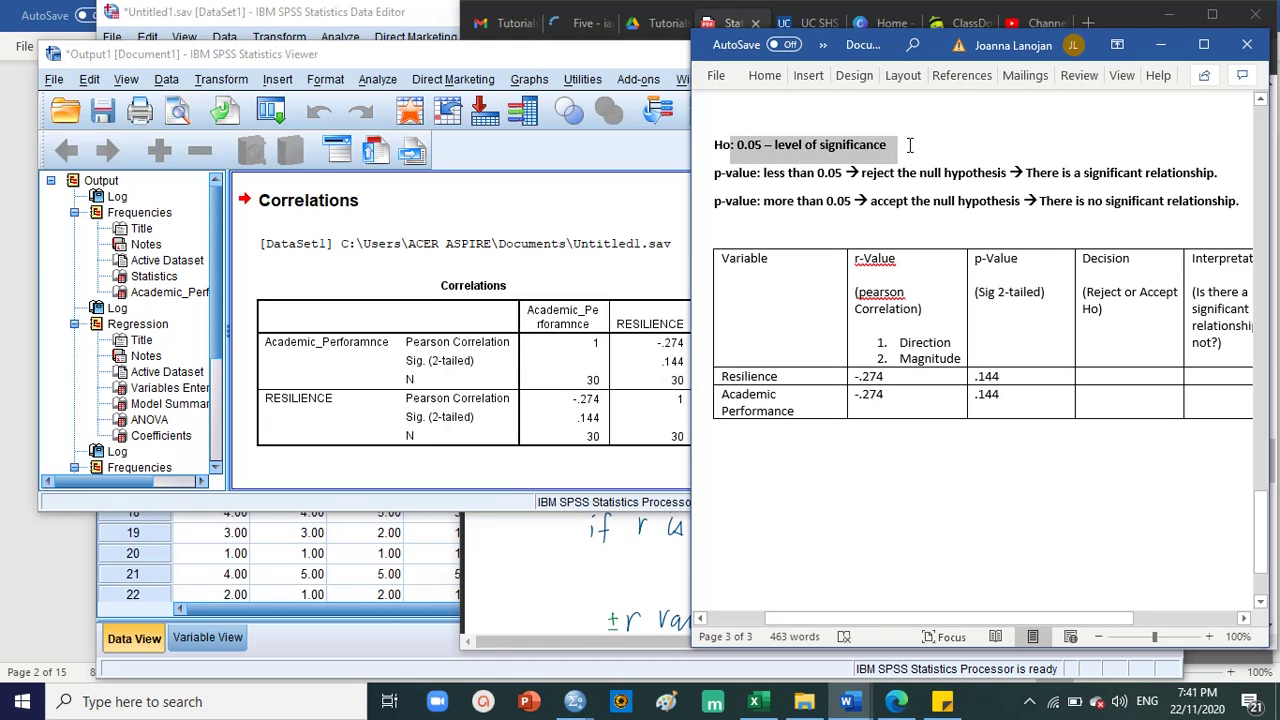
click(784, 174)
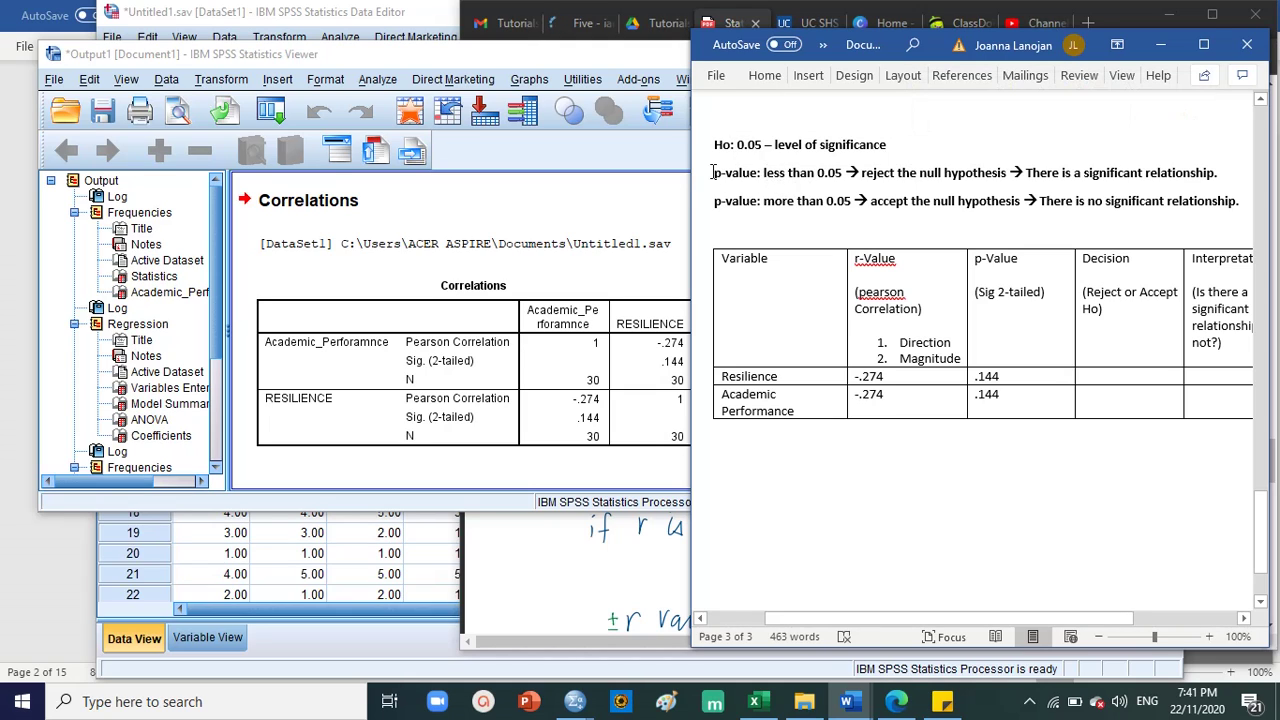
drag(712, 173, 1214, 174)
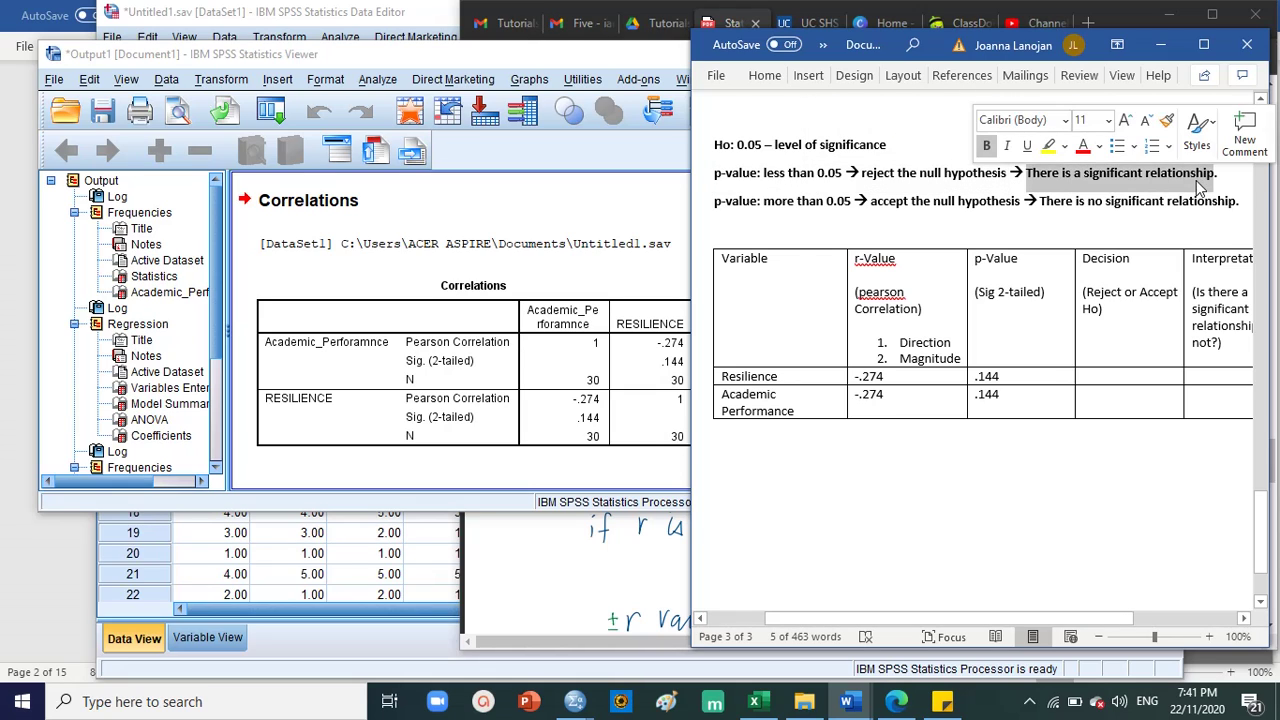
drag(716, 201, 1176, 208)
click(1013, 206)
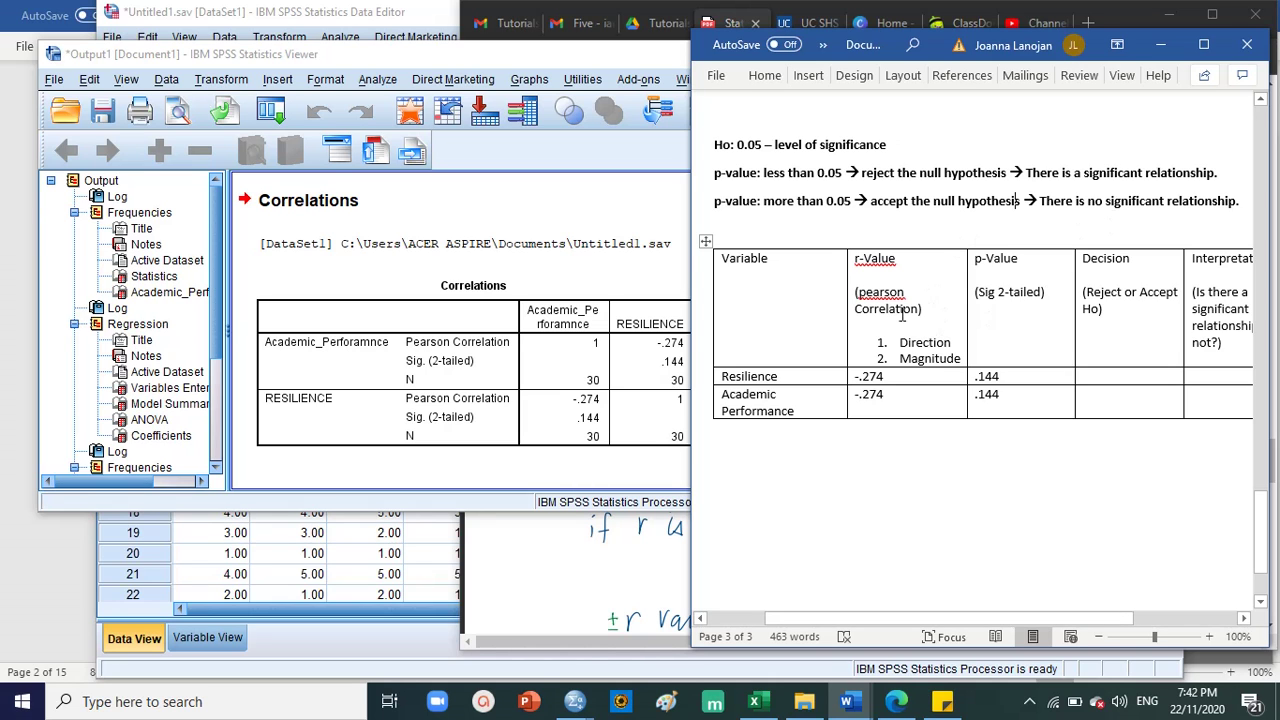
Check the handwritten r-value notes in the browser PDF against the Correlations table in the SPSS output.
scroll(923, 411, up, 5)
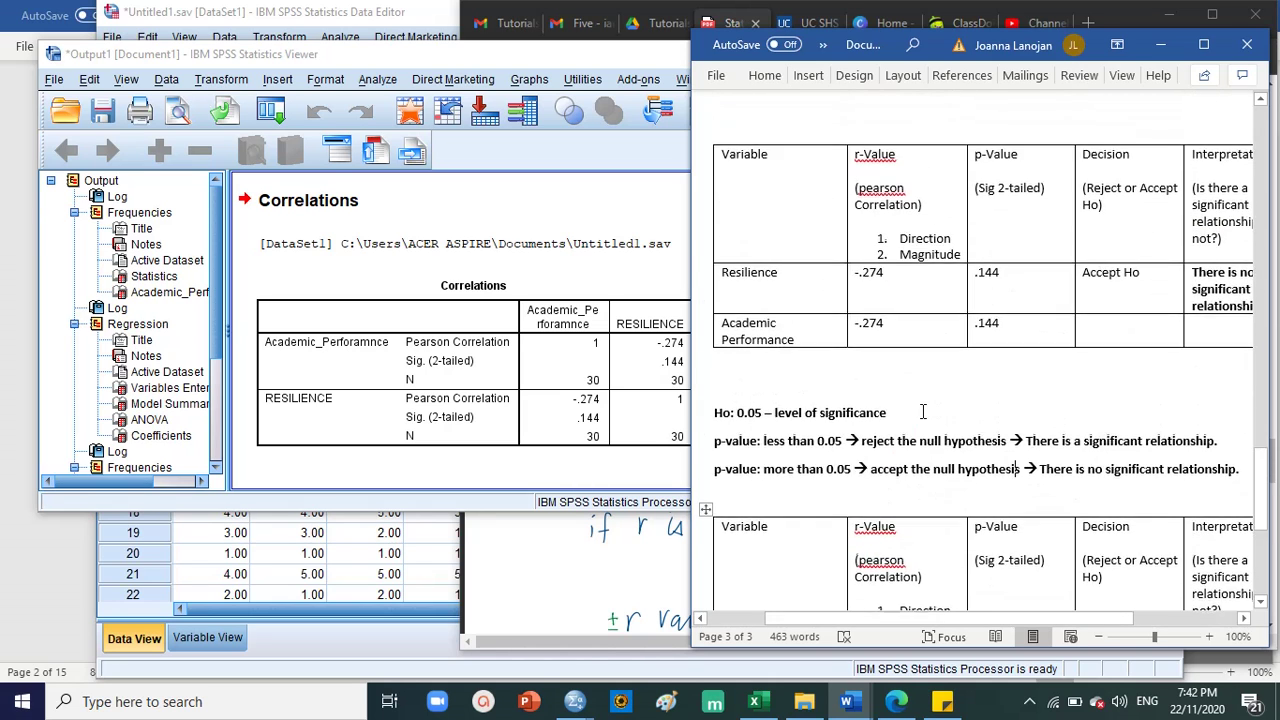
scroll(923, 411, down, 4)
click(615, 586)
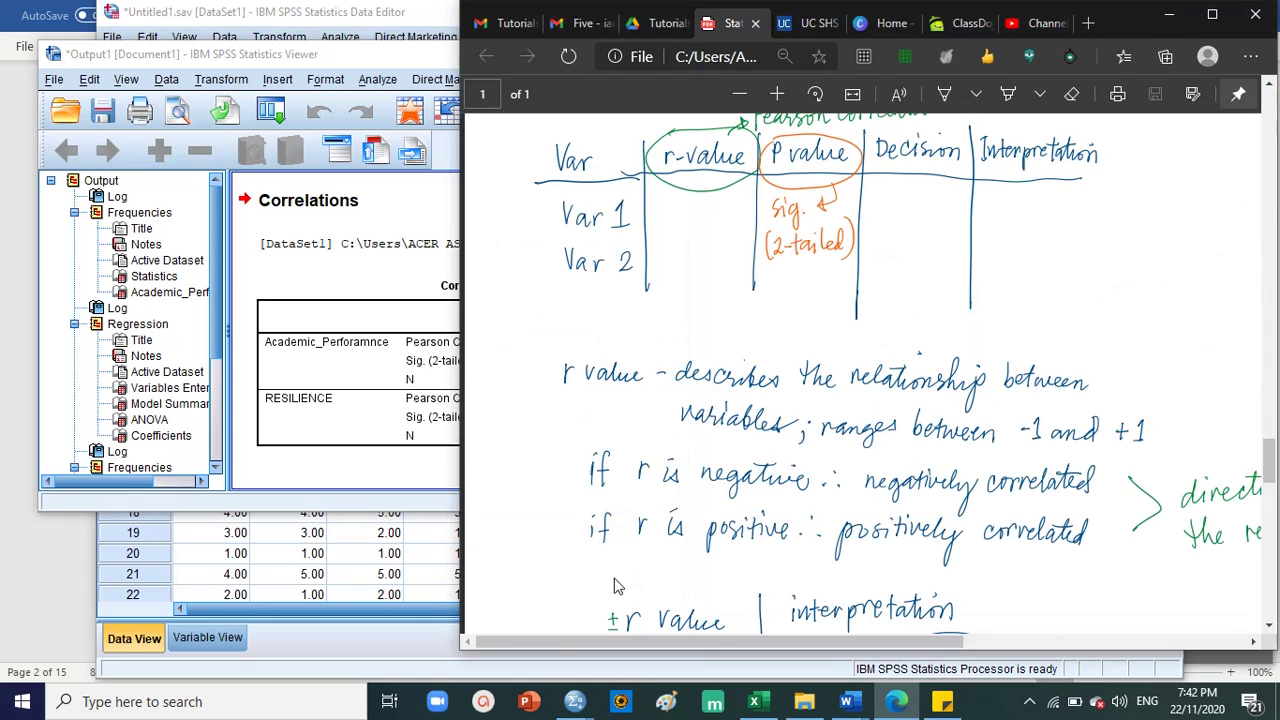
click(378, 373)
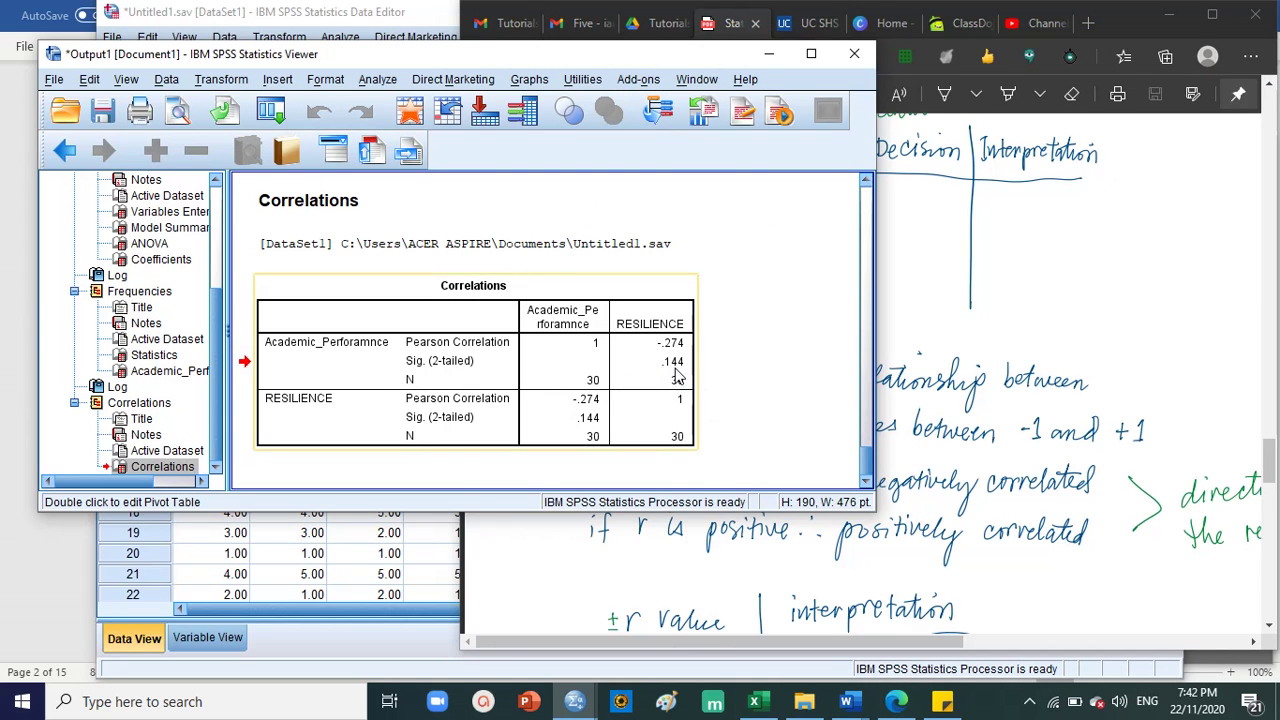
scroll(959, 474, down, 2)
click(965, 460)
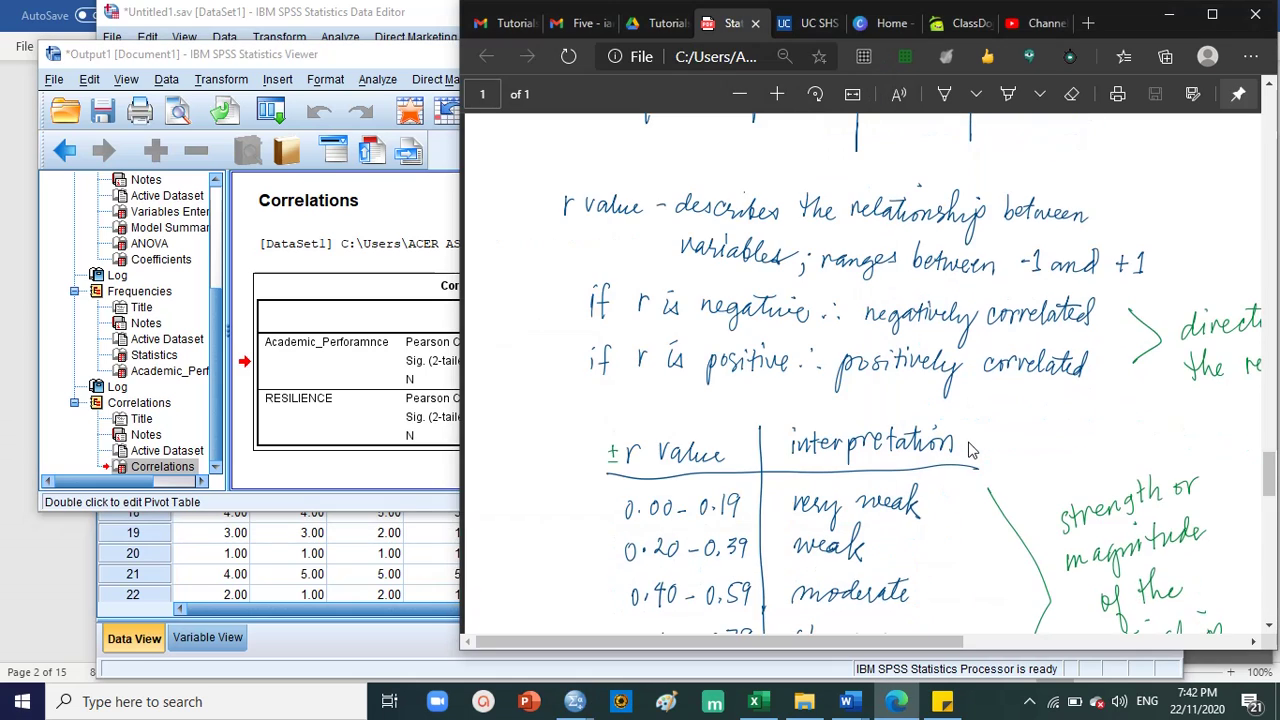
scroll(969, 450, up, 3)
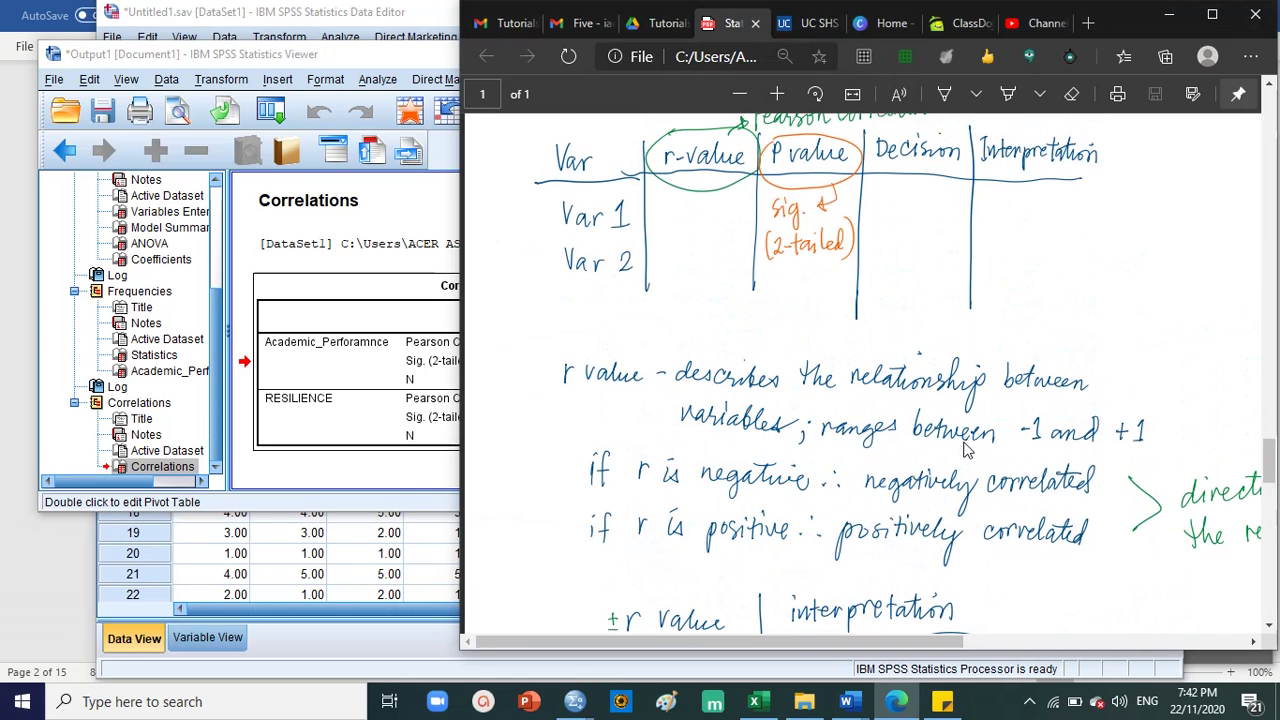
click(437, 416)
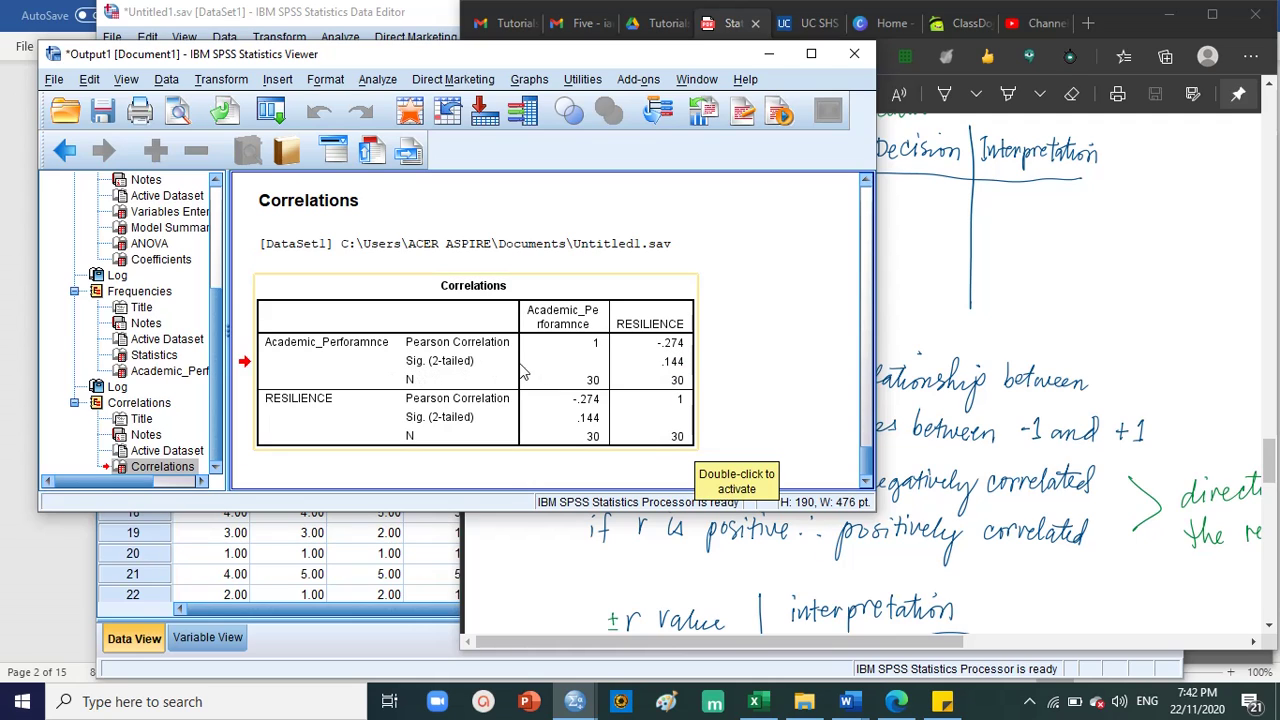
click(897, 701)
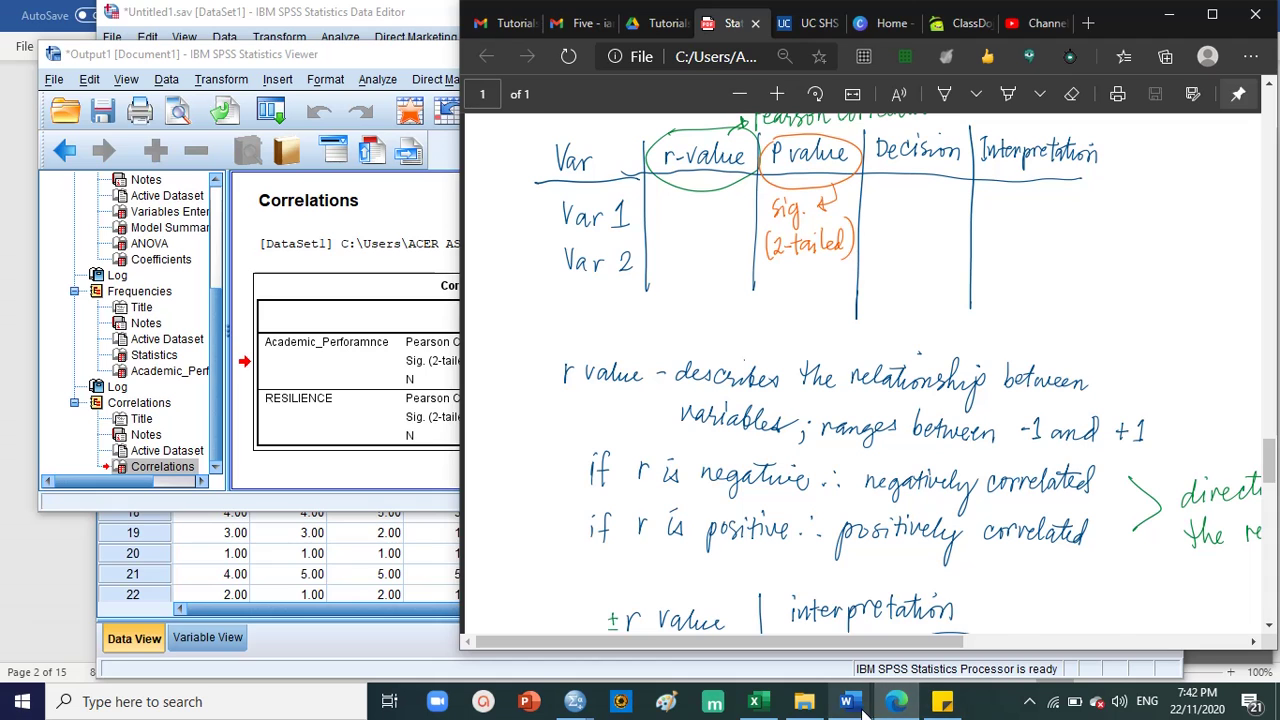
Switch back to the Word document and examine the p-value heading, the r-values and the decision and interpretation columns.
mouse_move(847, 701)
click(1044, 633)
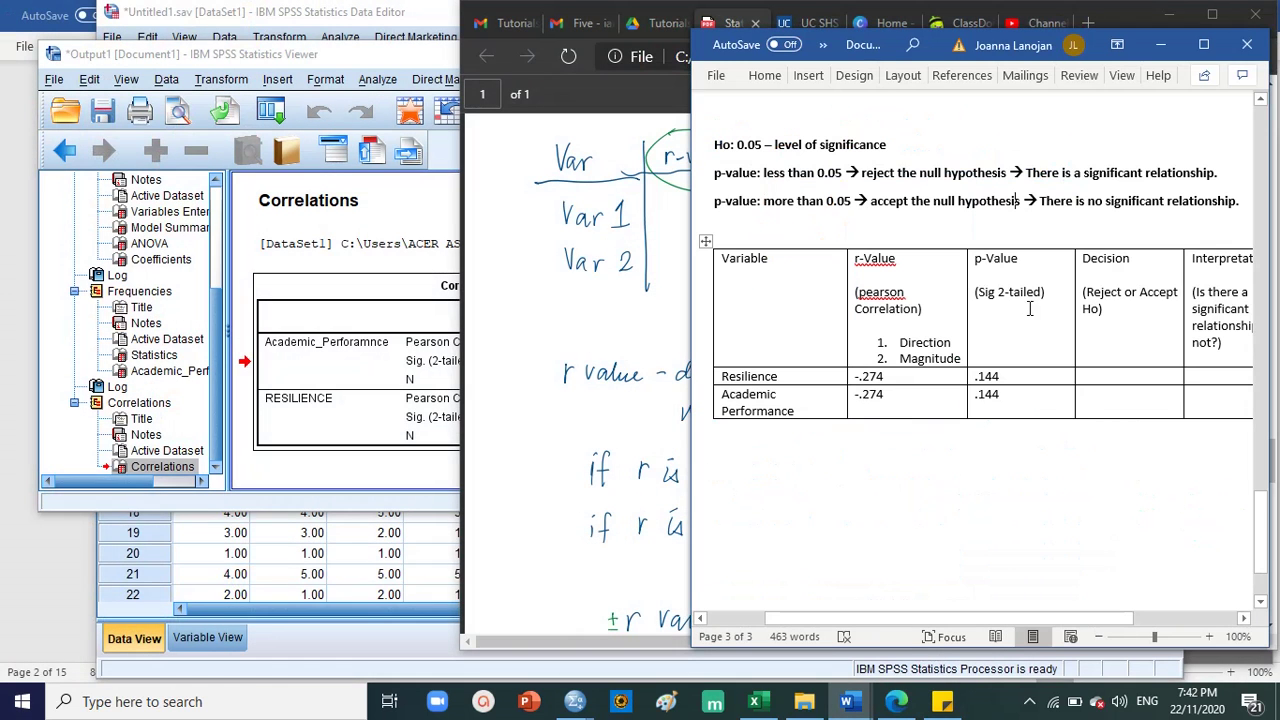
drag(1046, 300, 974, 260)
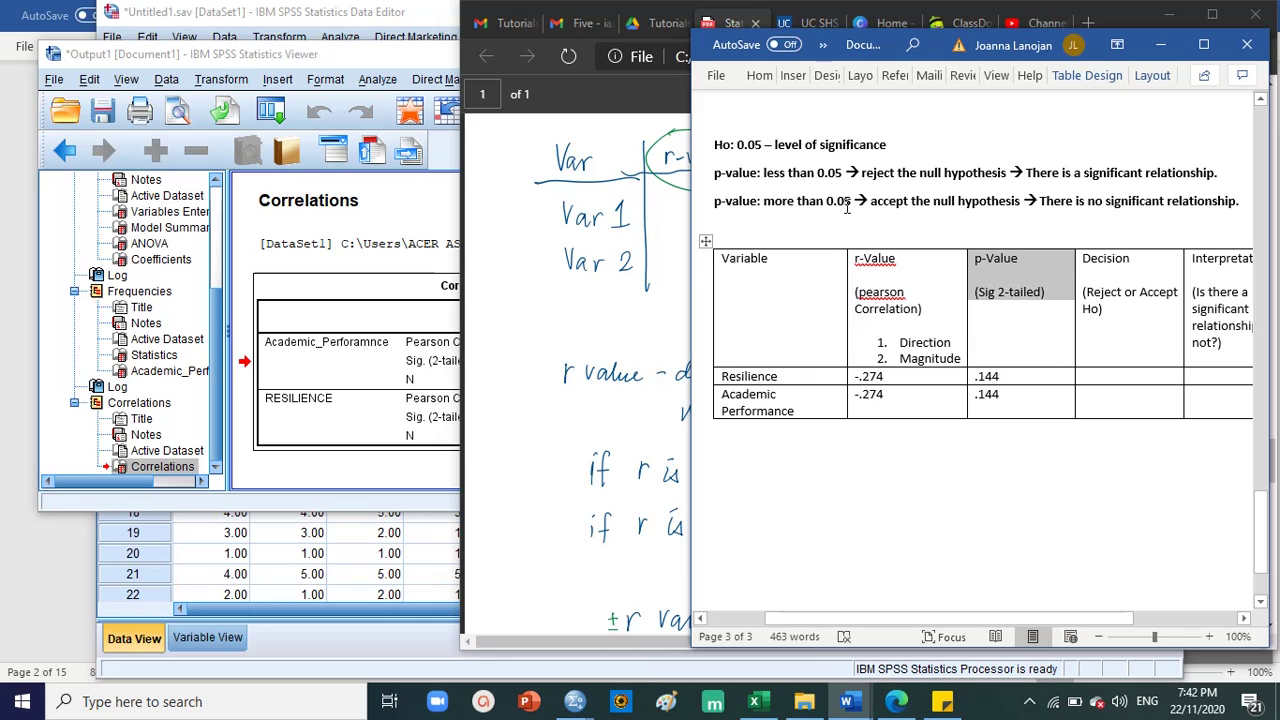
scroll(913, 210, up, 3)
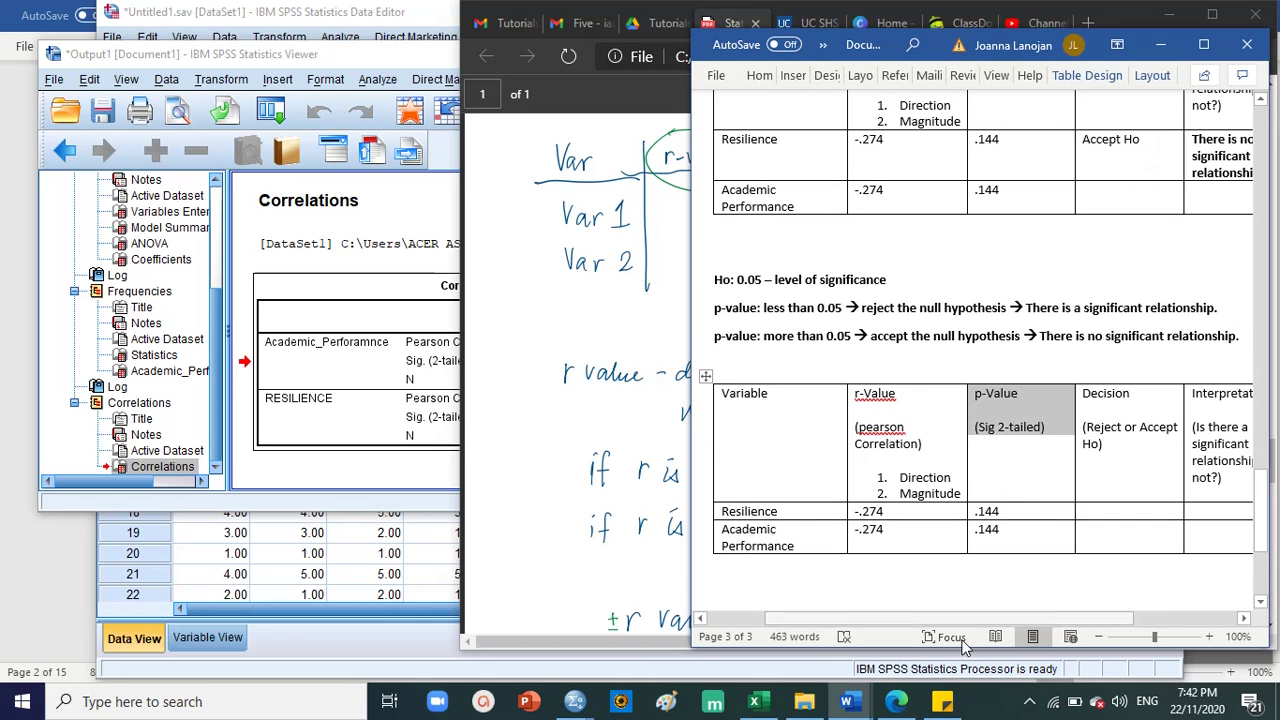
drag(975, 618, 997, 621)
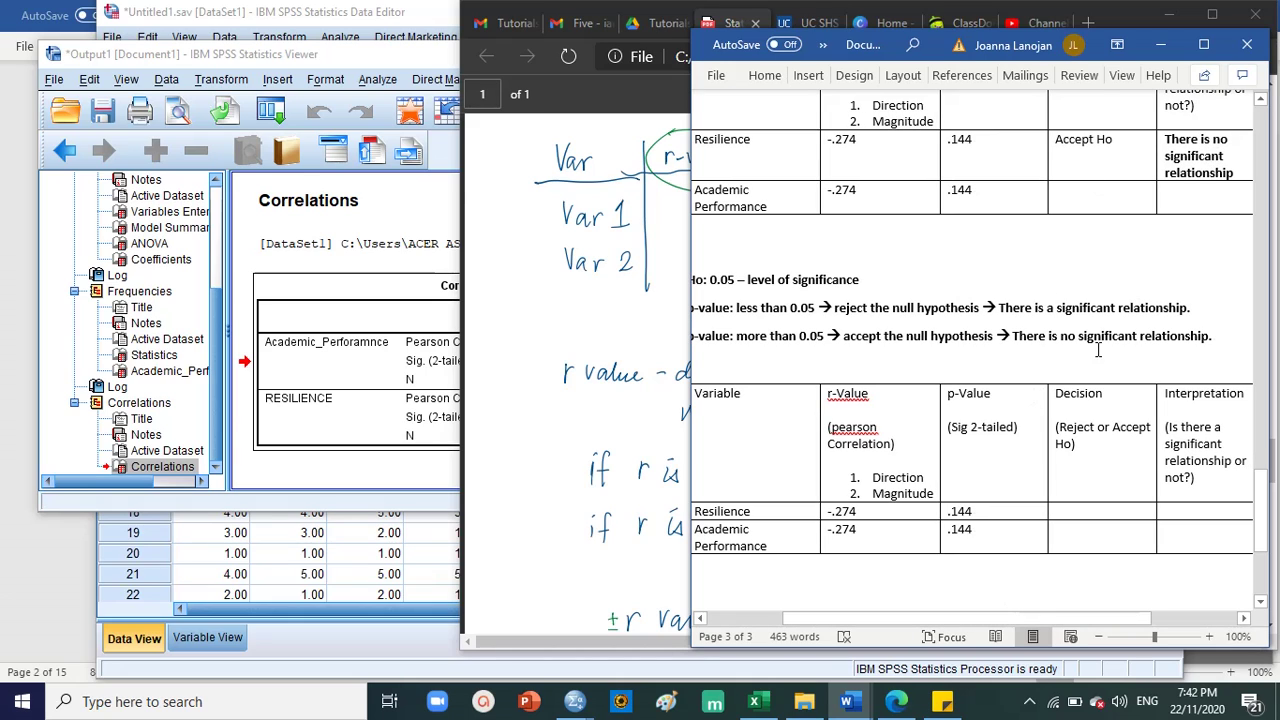
drag(870, 515, 829, 532)
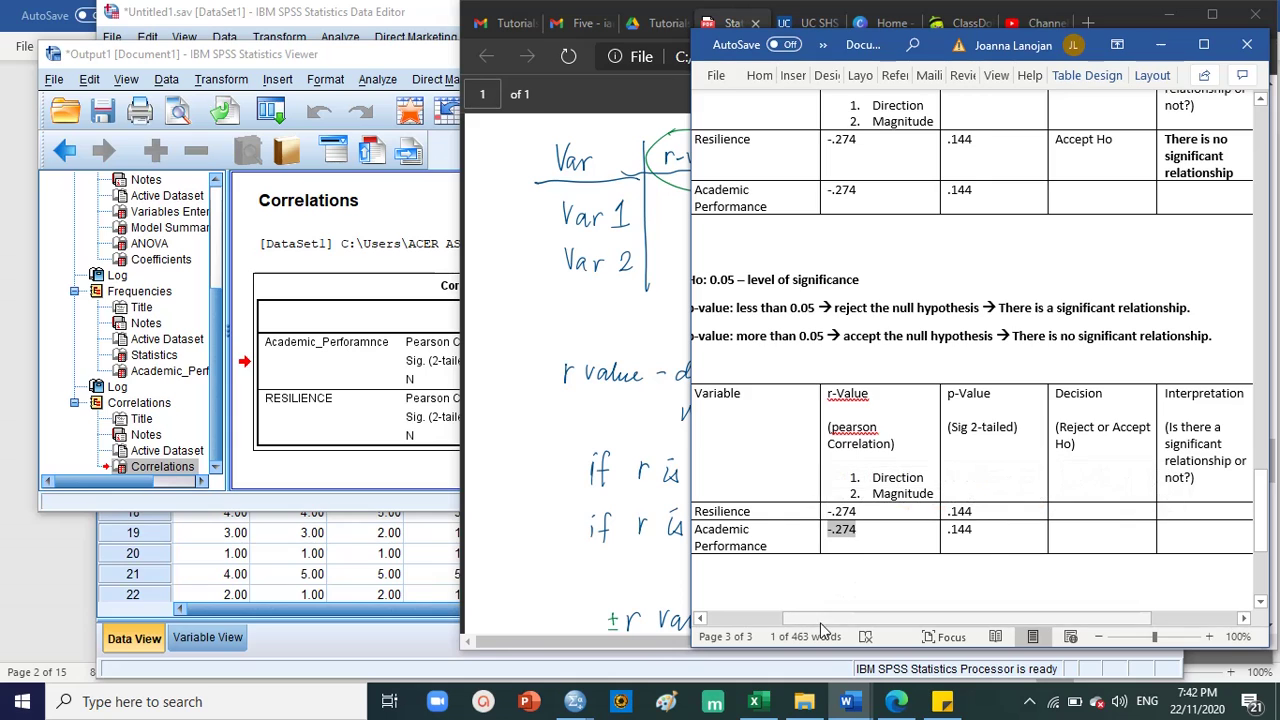
drag(819, 621, 785, 622)
Compare the Pearson correlation in the SPSS output with the direction rules and r-value strength ranges in the browser PDF notes.
click(558, 390)
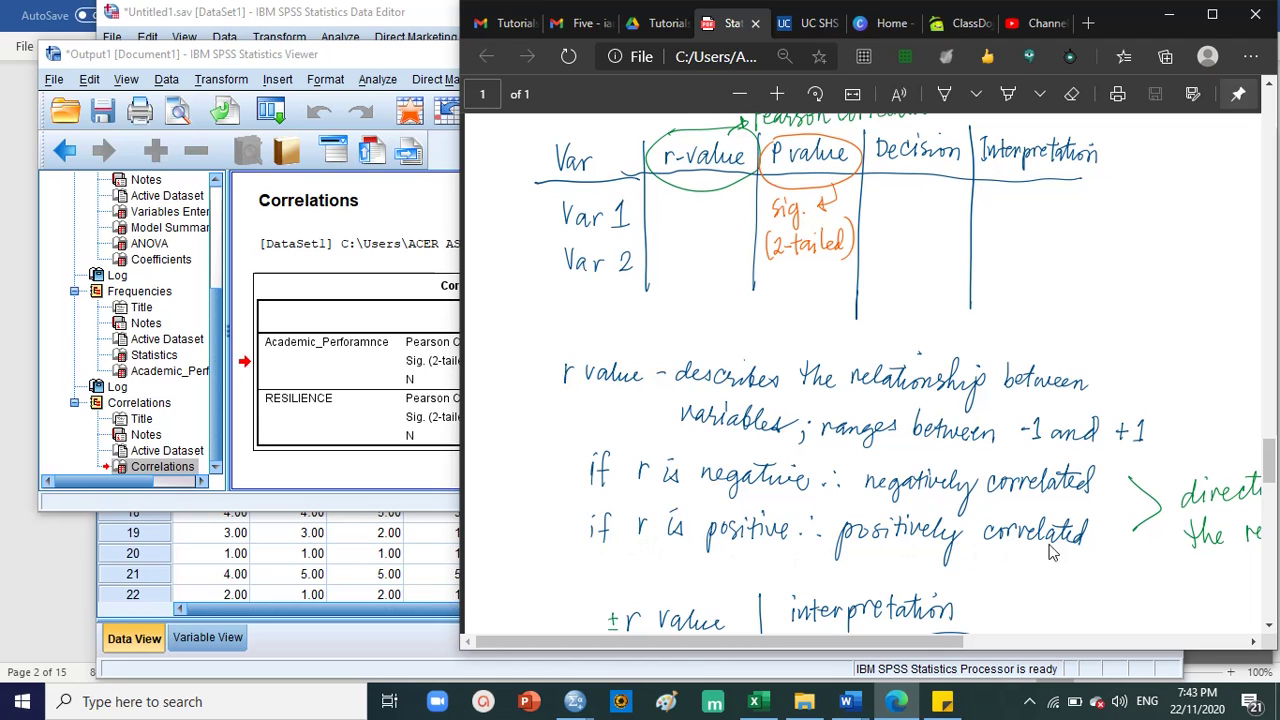
scroll(1120, 545, down, 3)
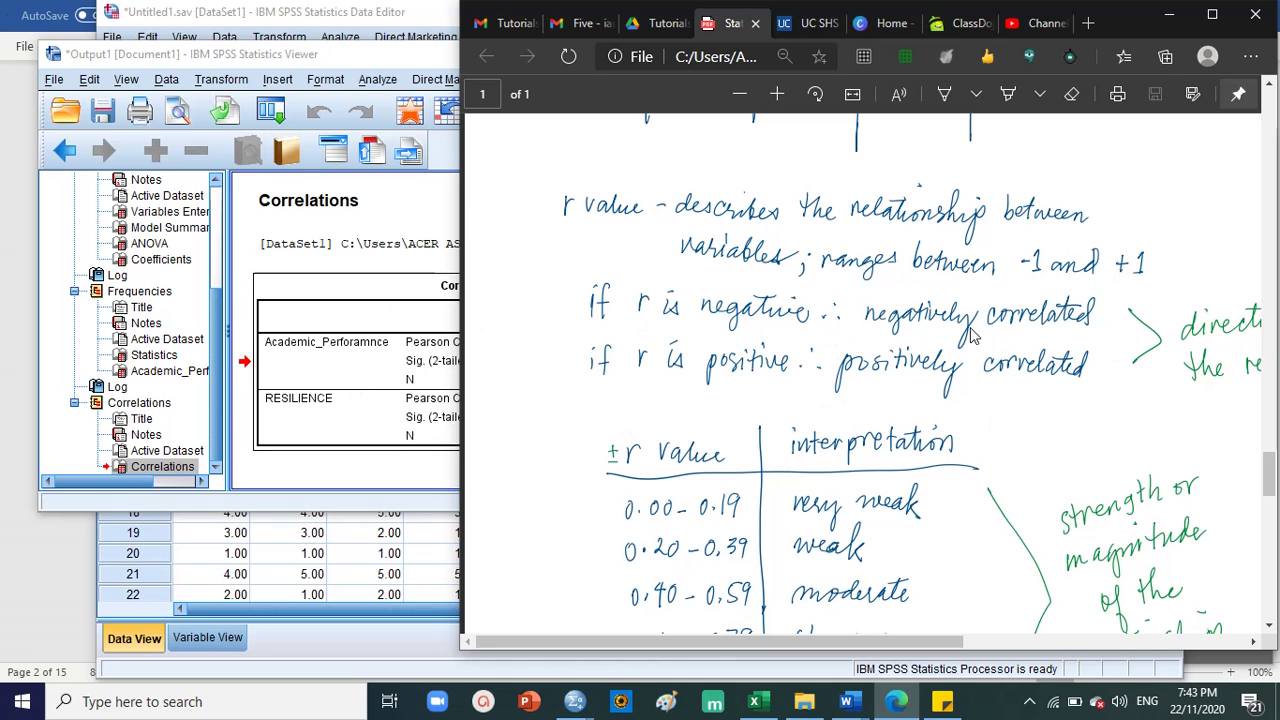
scroll(755, 372, up, 2)
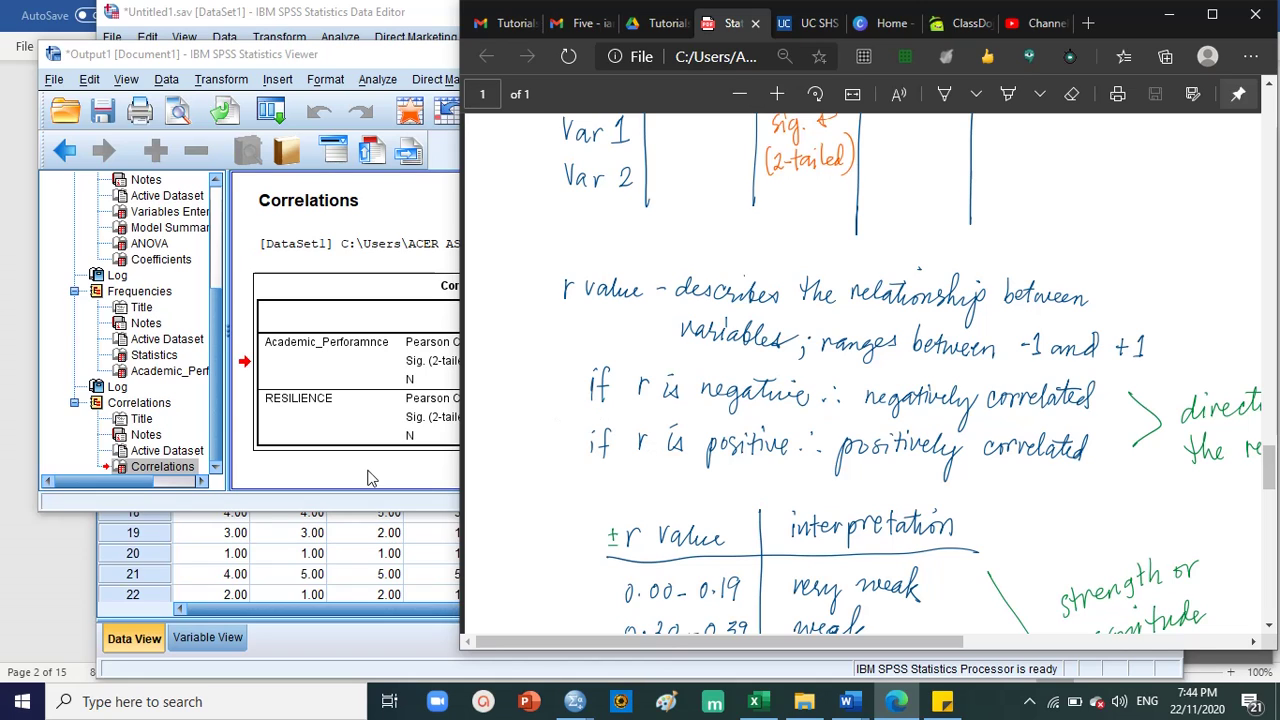
click(405, 358)
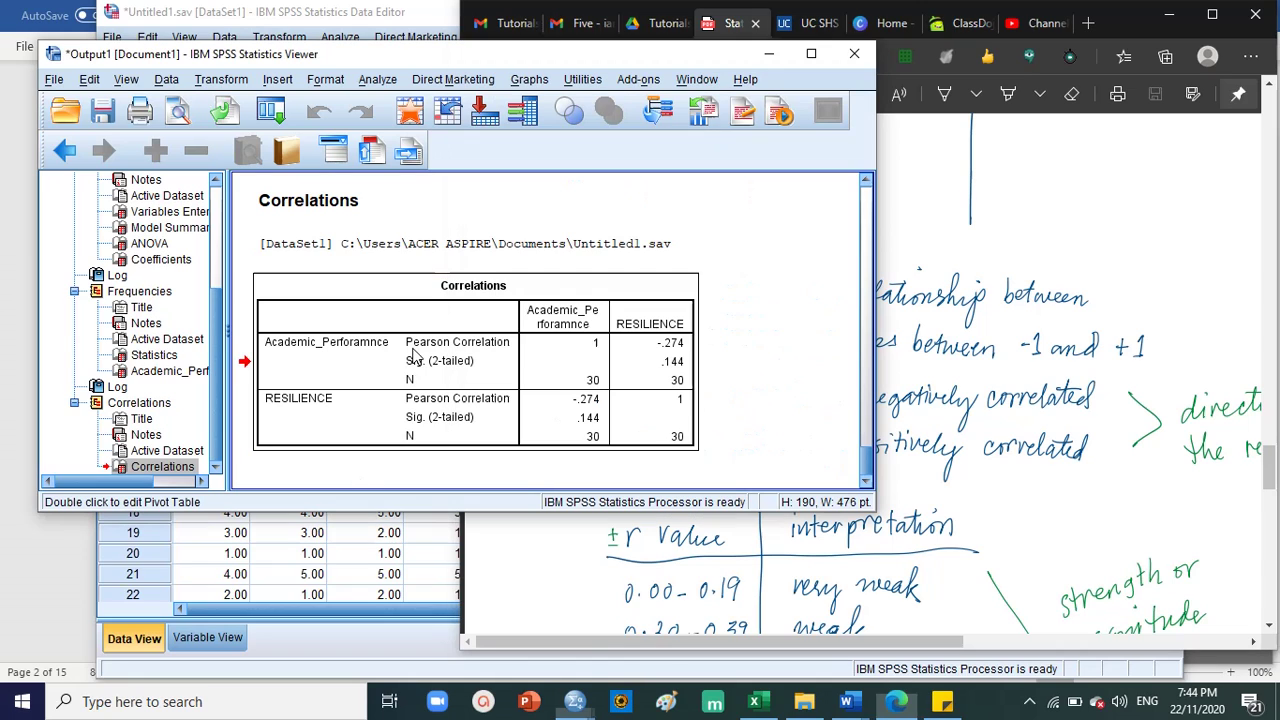
click(1047, 388)
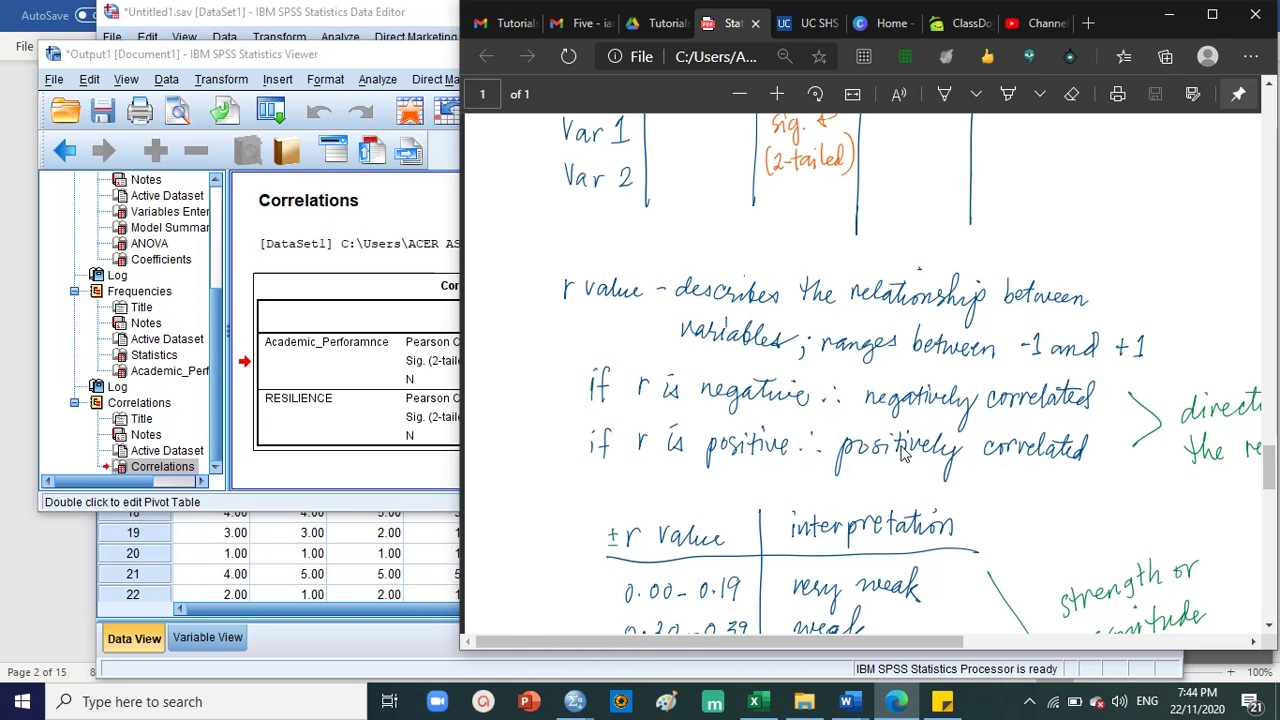
click(393, 365)
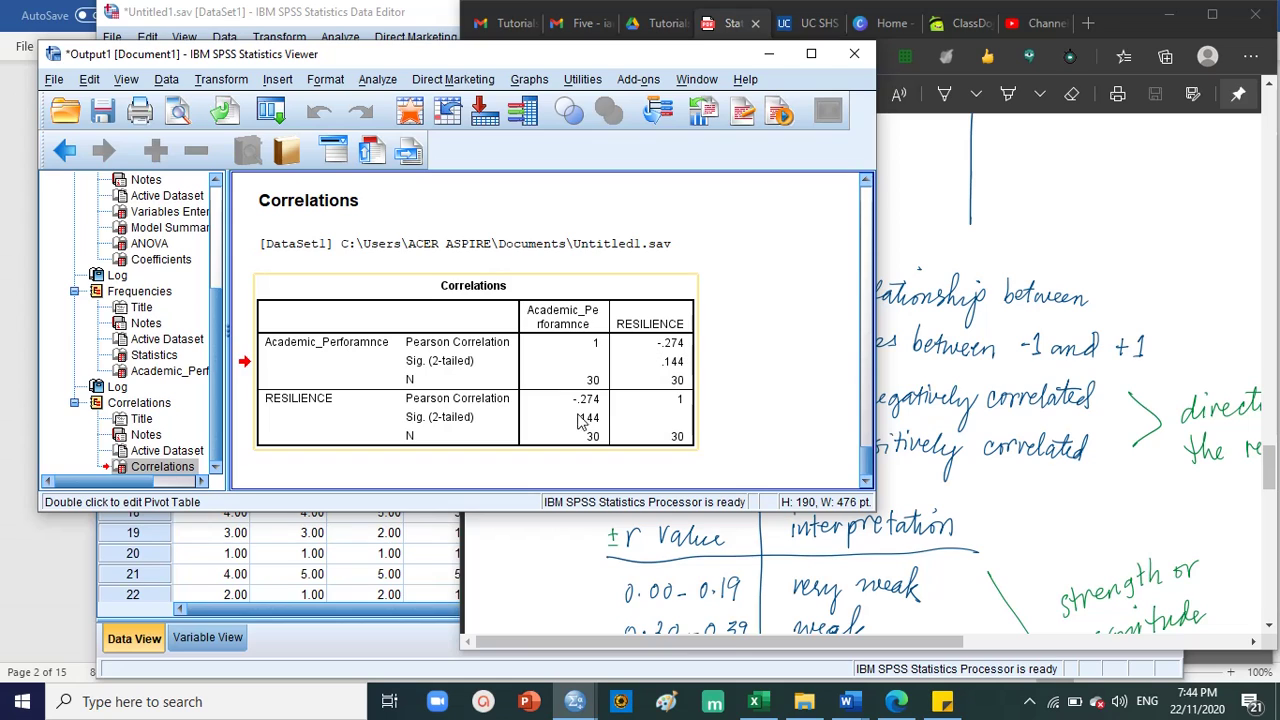
click(1044, 415)
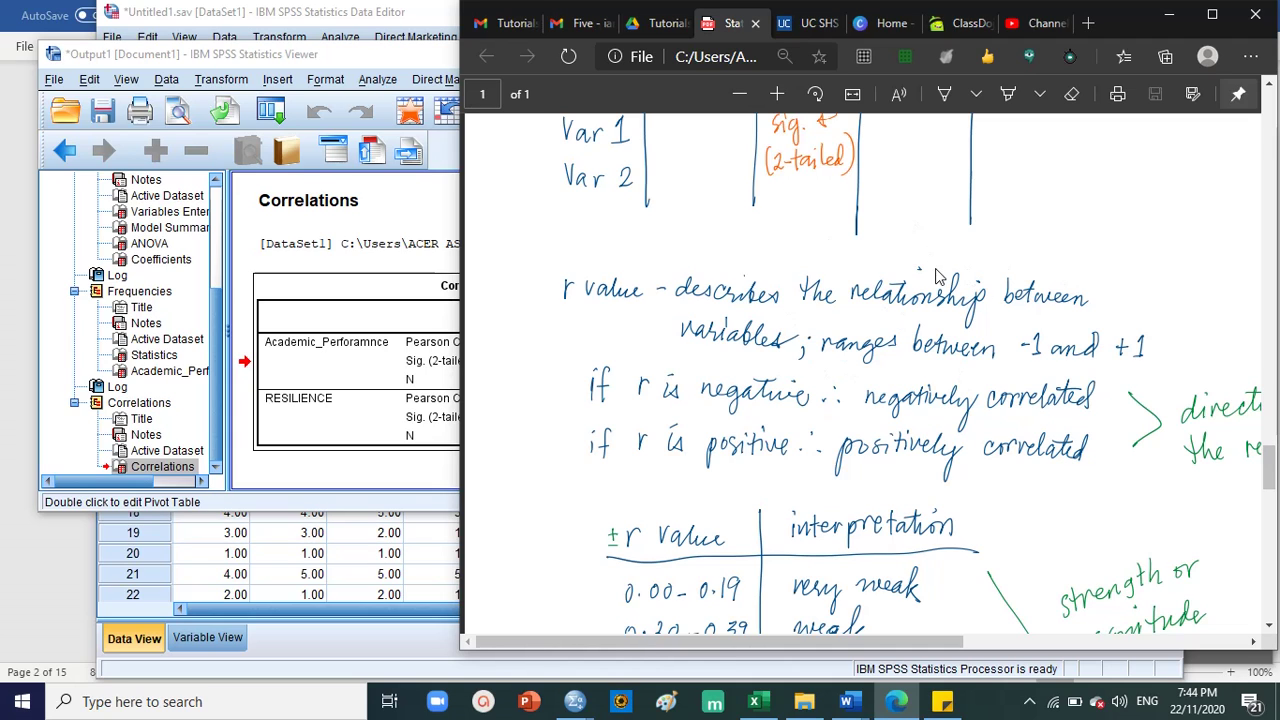
scroll(937, 276, down, 3)
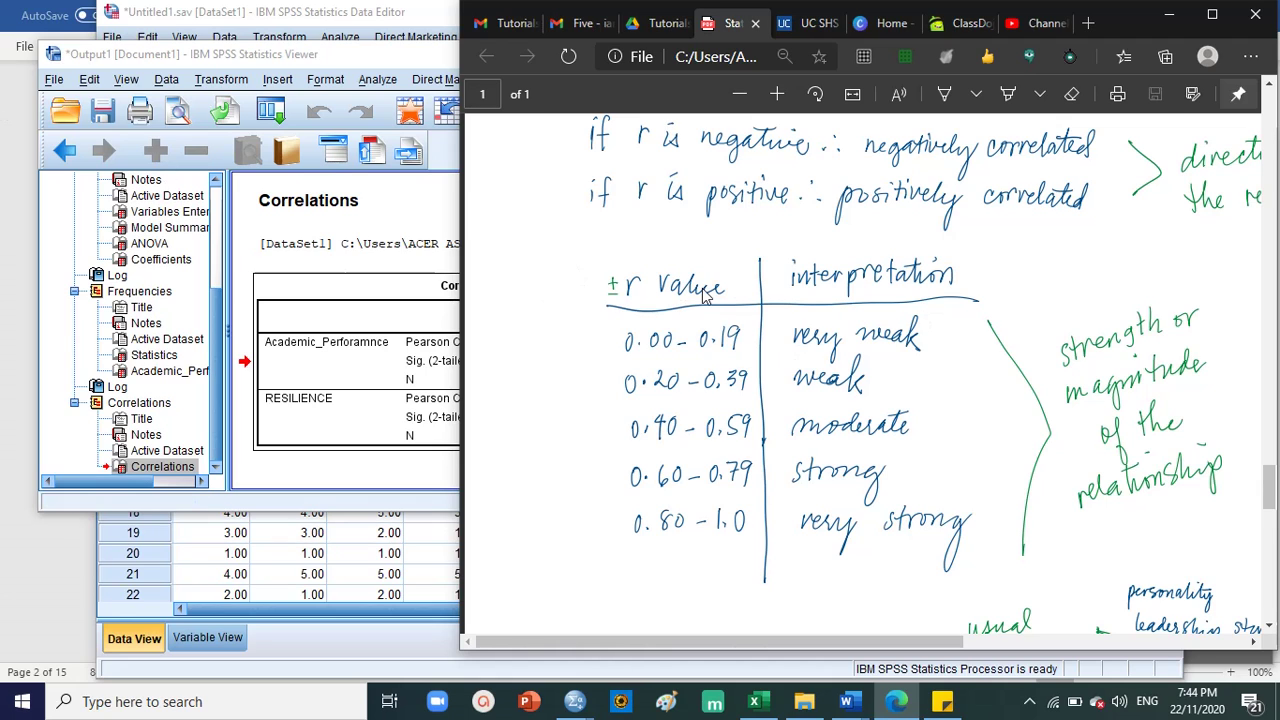
click(422, 348)
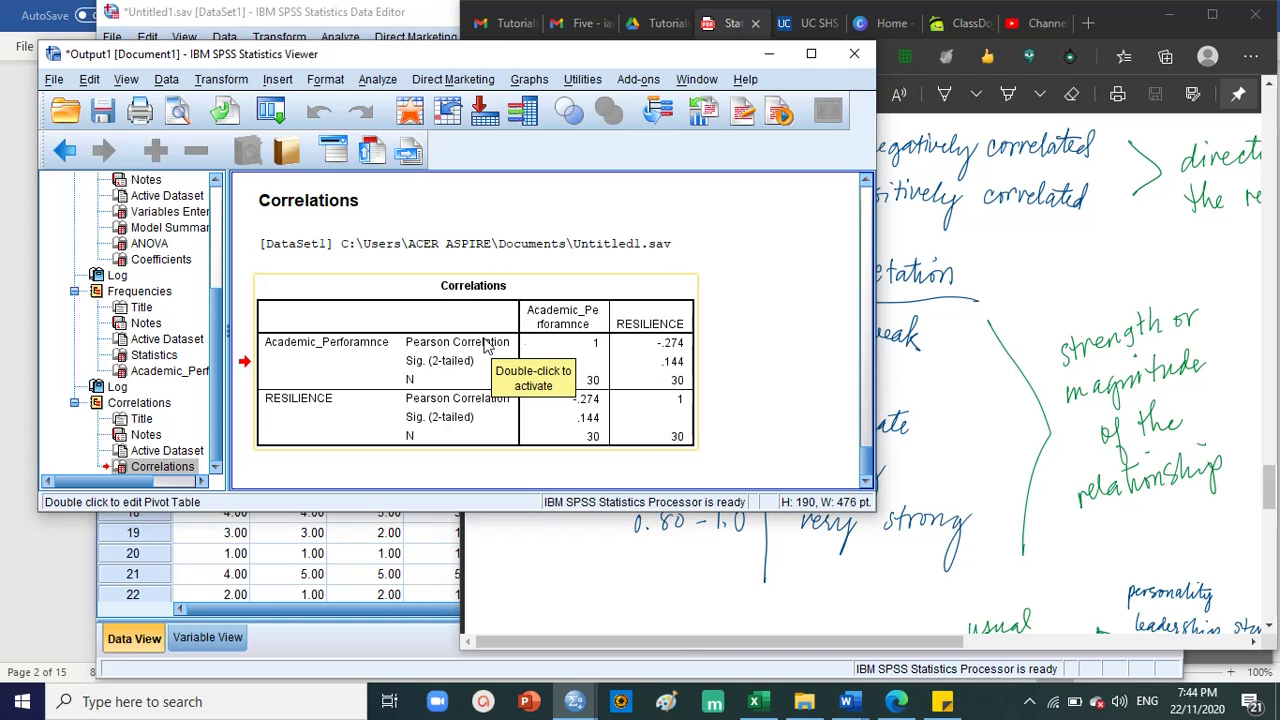
Review the r-value direction rules and strength ranges in the browser PDF notes alongside the Pearson correlation in the SPSS output.
click(996, 358)
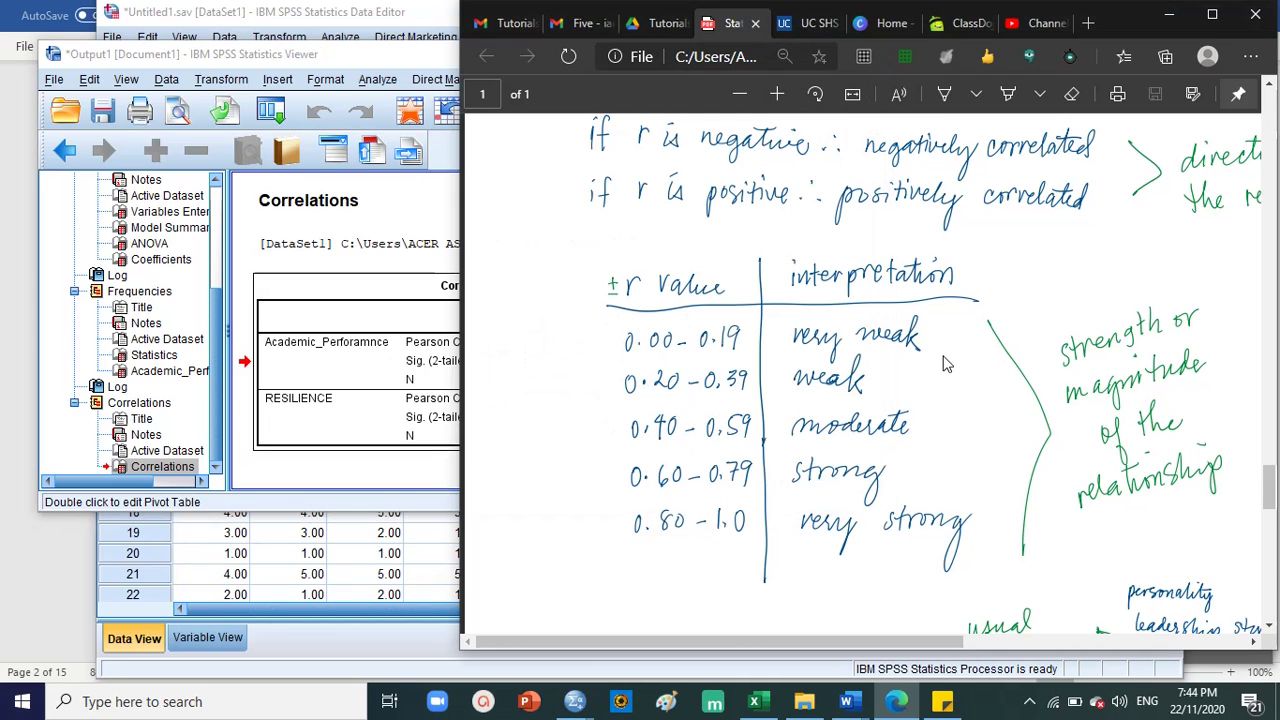
scroll(876, 410, up, 3)
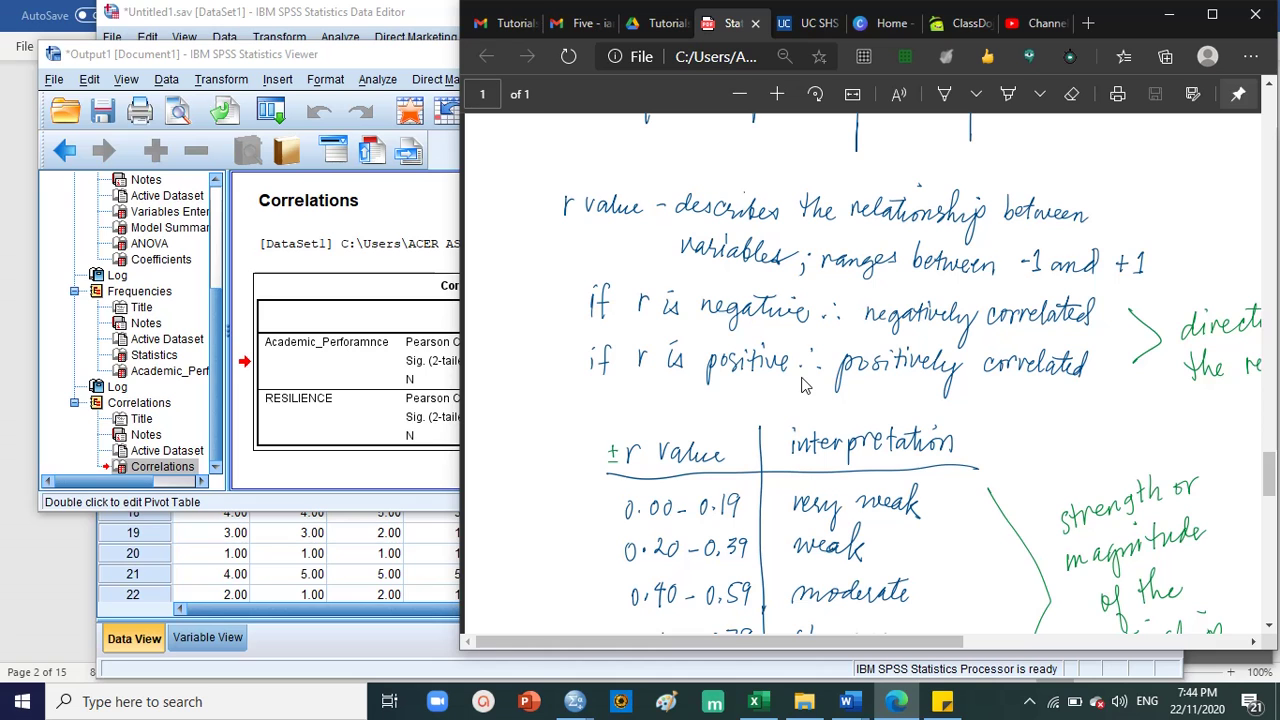
scroll(805, 385, down, 6)
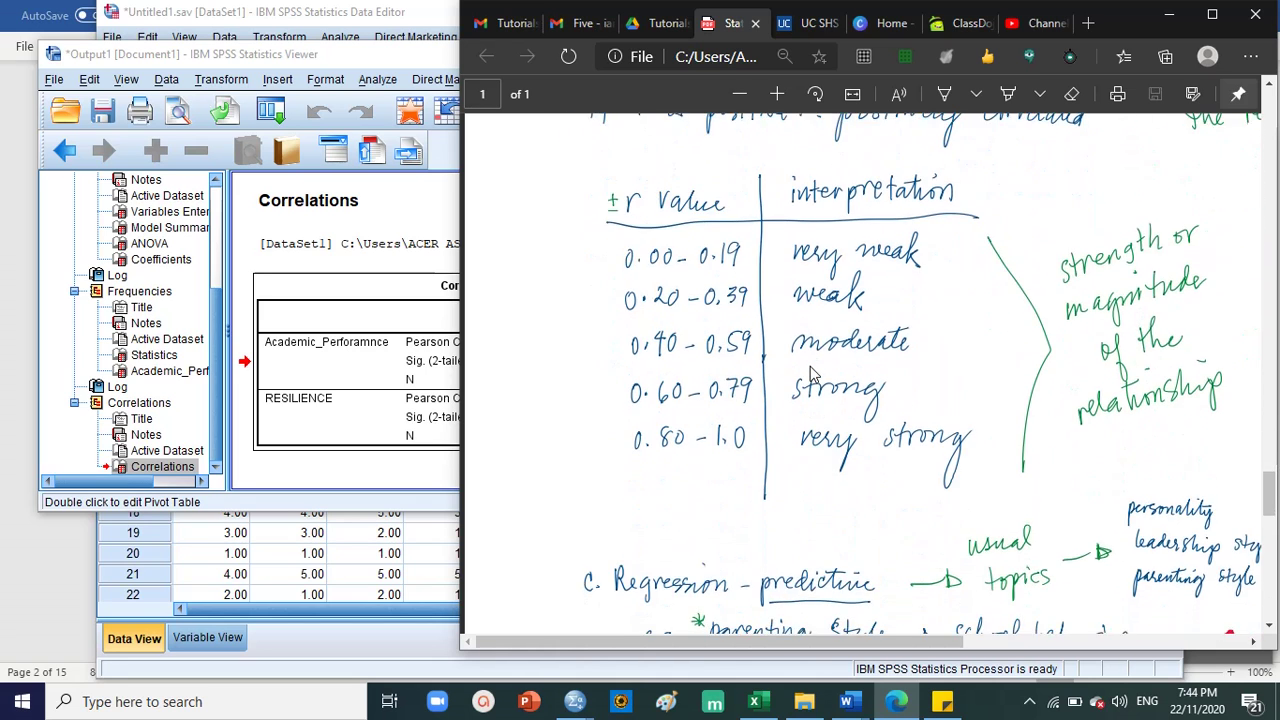
scroll(812, 372, up, 4)
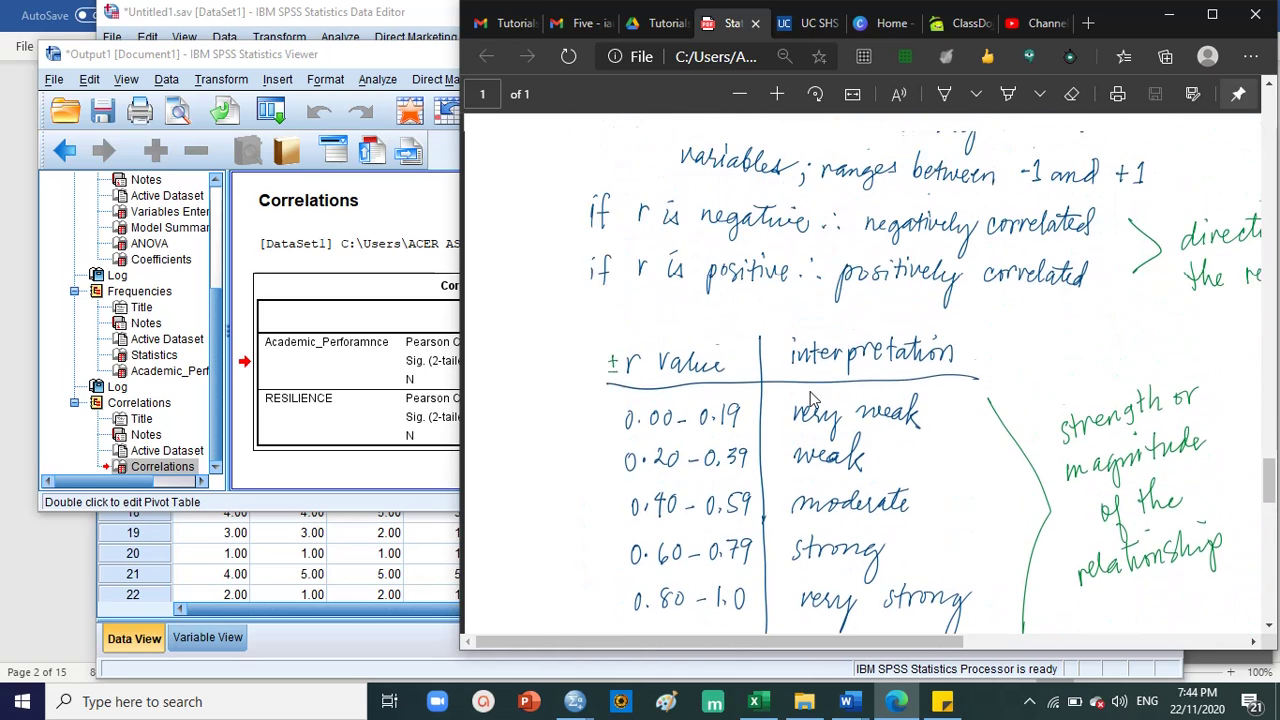
scroll(770, 458, down, 1)
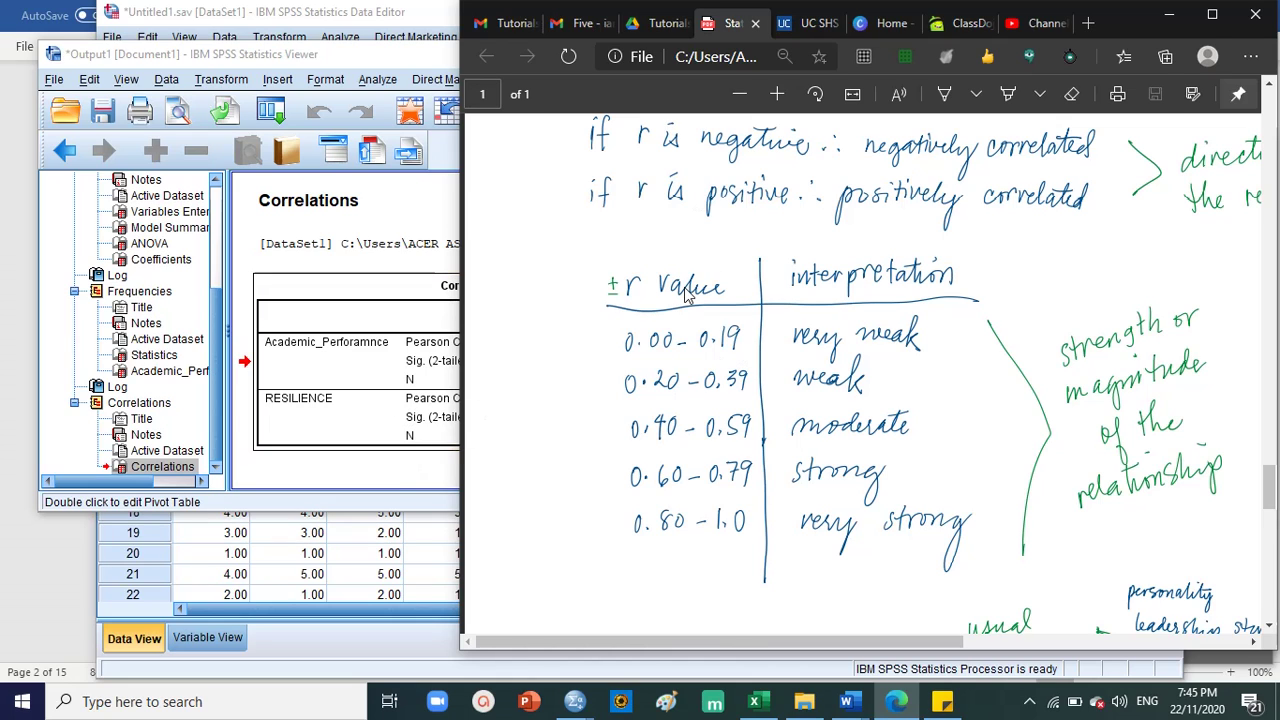
click(400, 378)
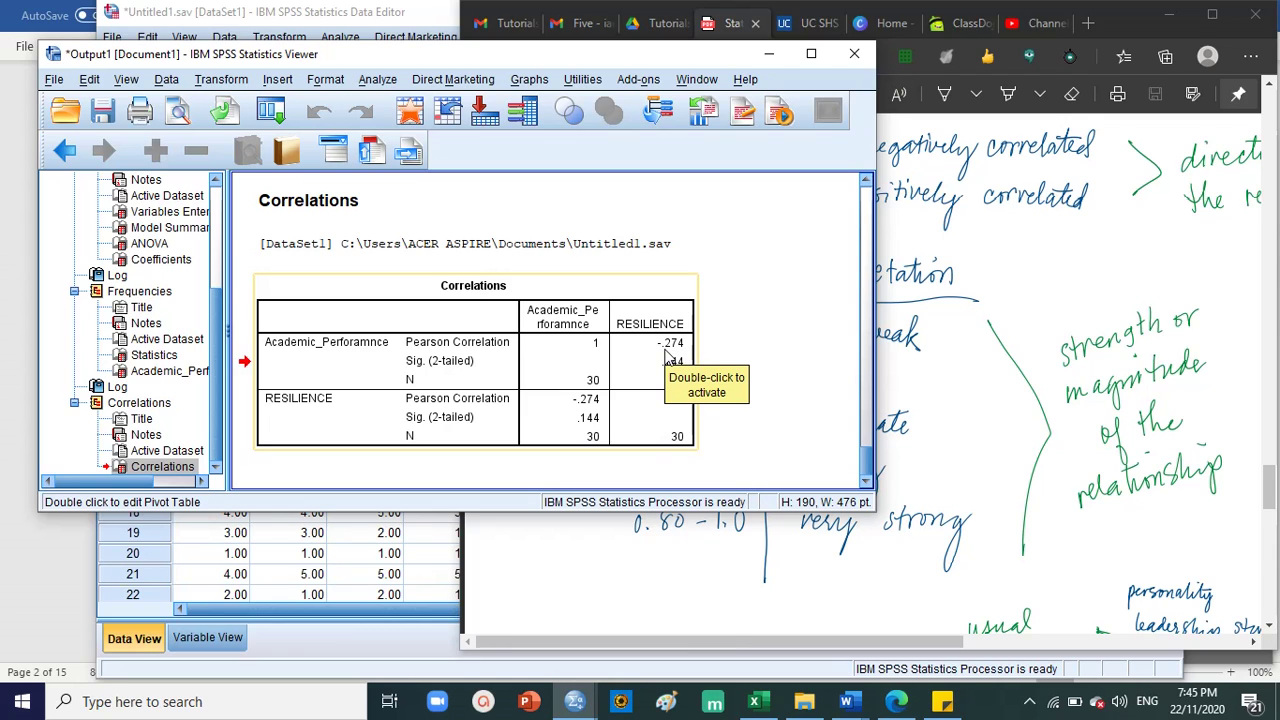
Skim the regression notes further down the browser PDF as far as the R and R² table layout, and bring up the Word document.
click(999, 355)
scroll(980, 415, down, 10)
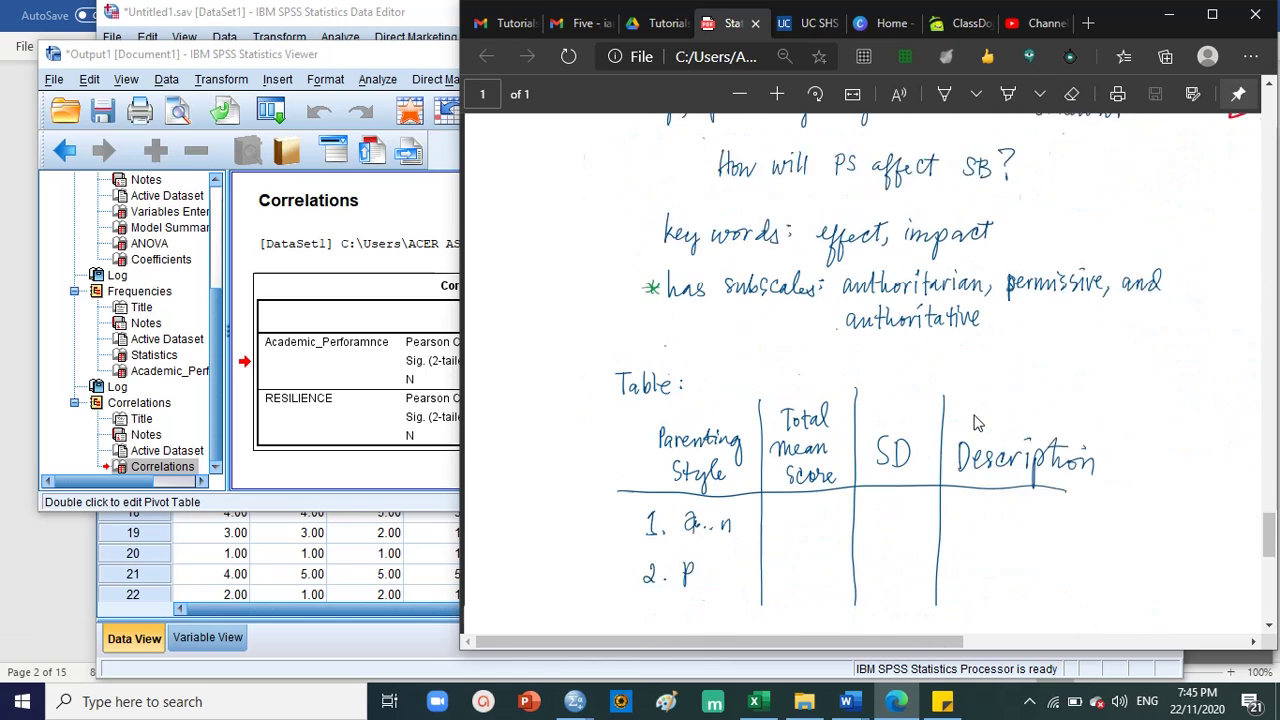
scroll(977, 423, down, 3)
scroll(977, 425, down, 10)
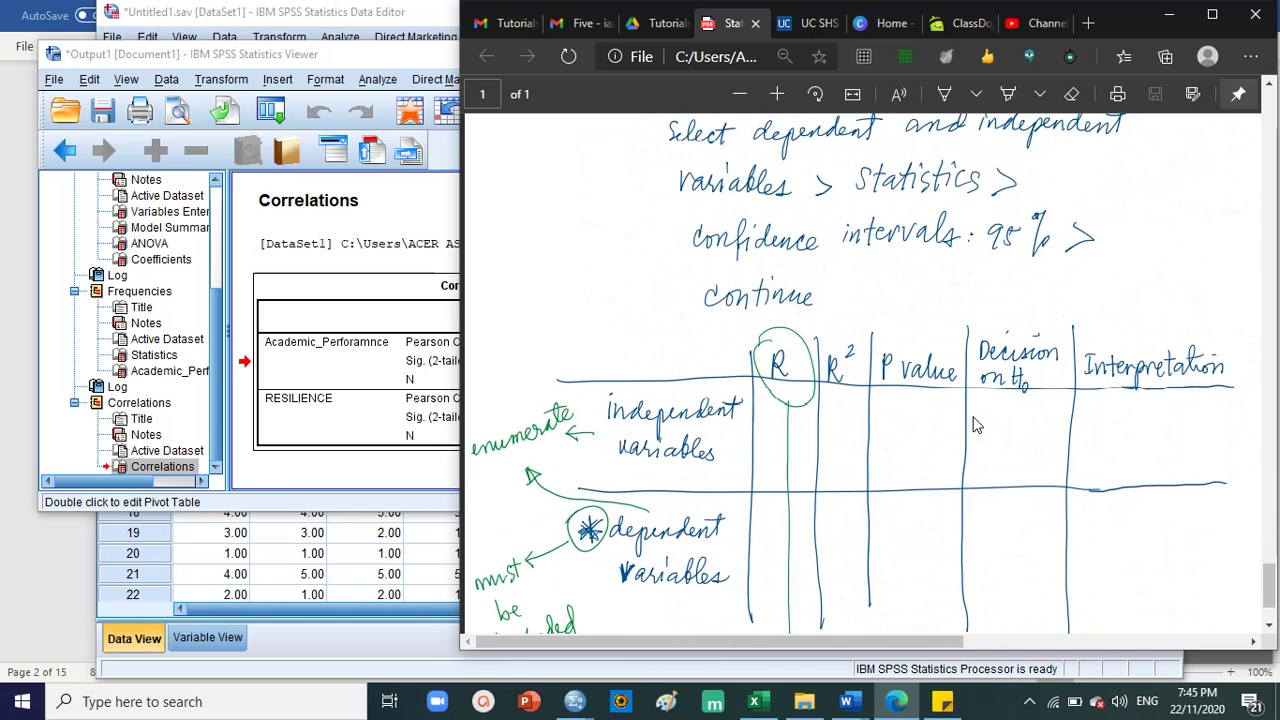
click(847, 701)
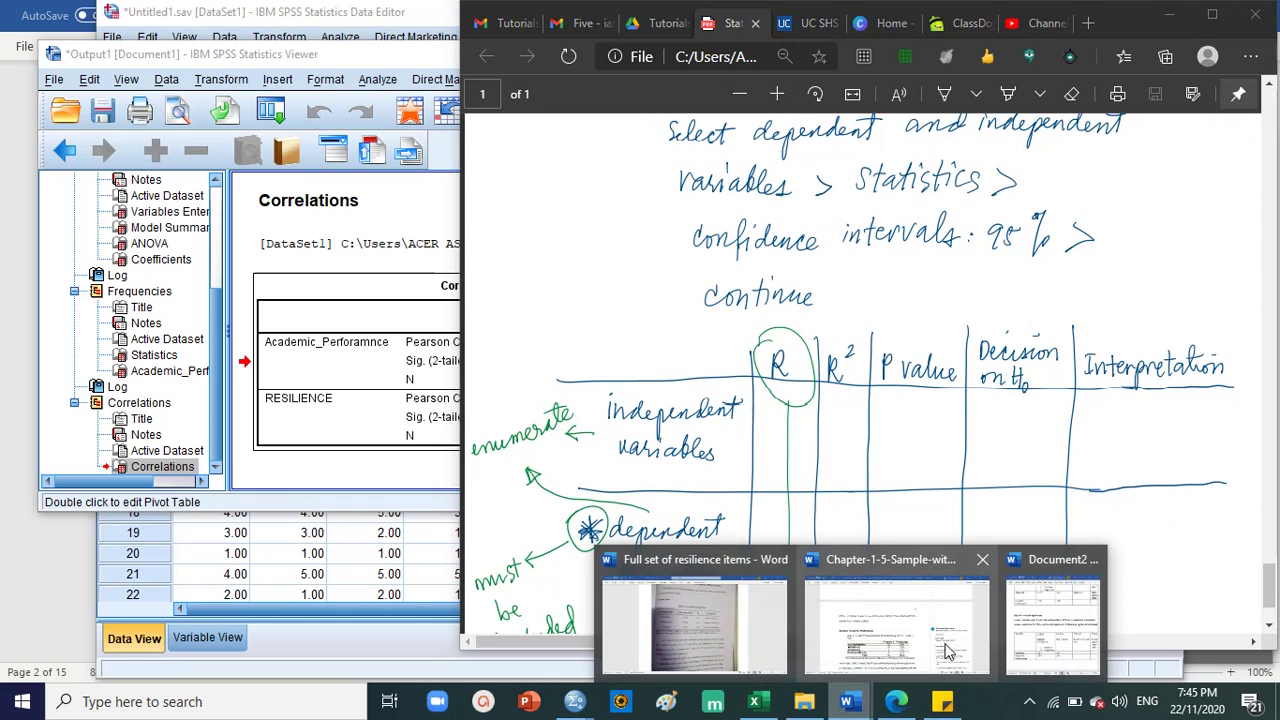
click(1012, 645)
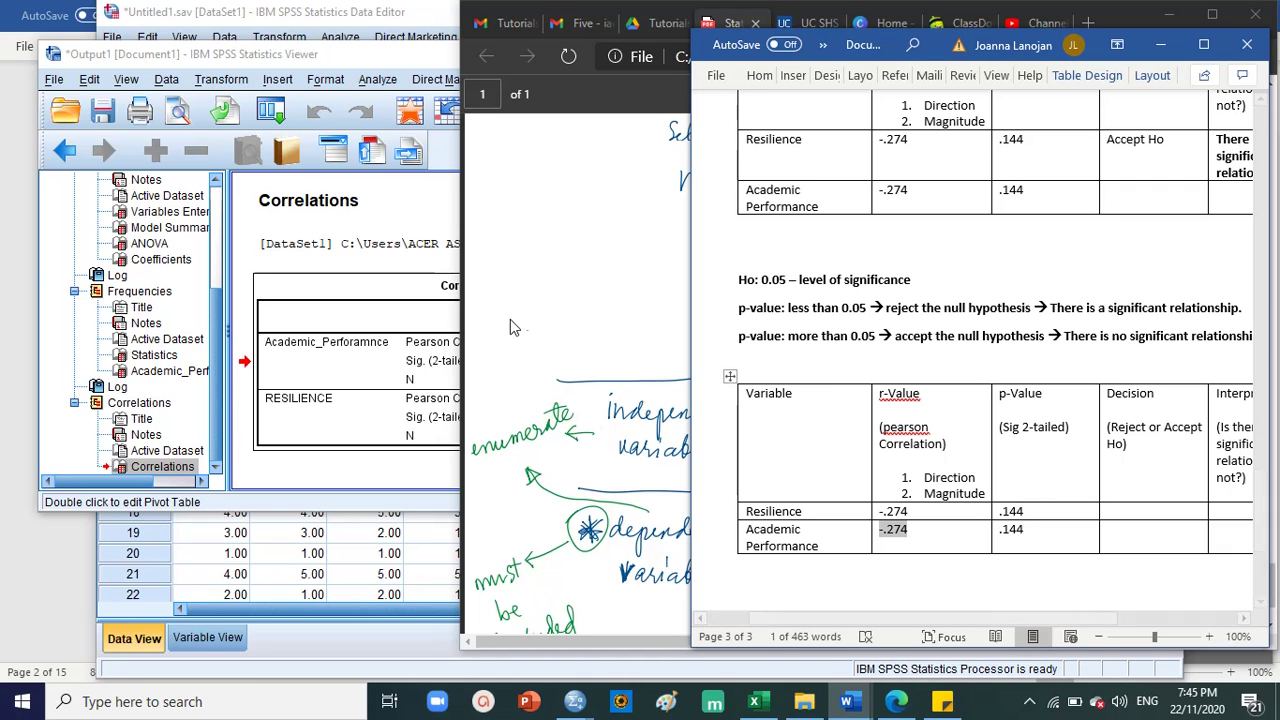
Return to the r-value section of the PDF notes and match the SPSS Pearson correlation to its direction and strength.
click(552, 300)
scroll(787, 395, up, 10)
scroll(787, 395, up, 8)
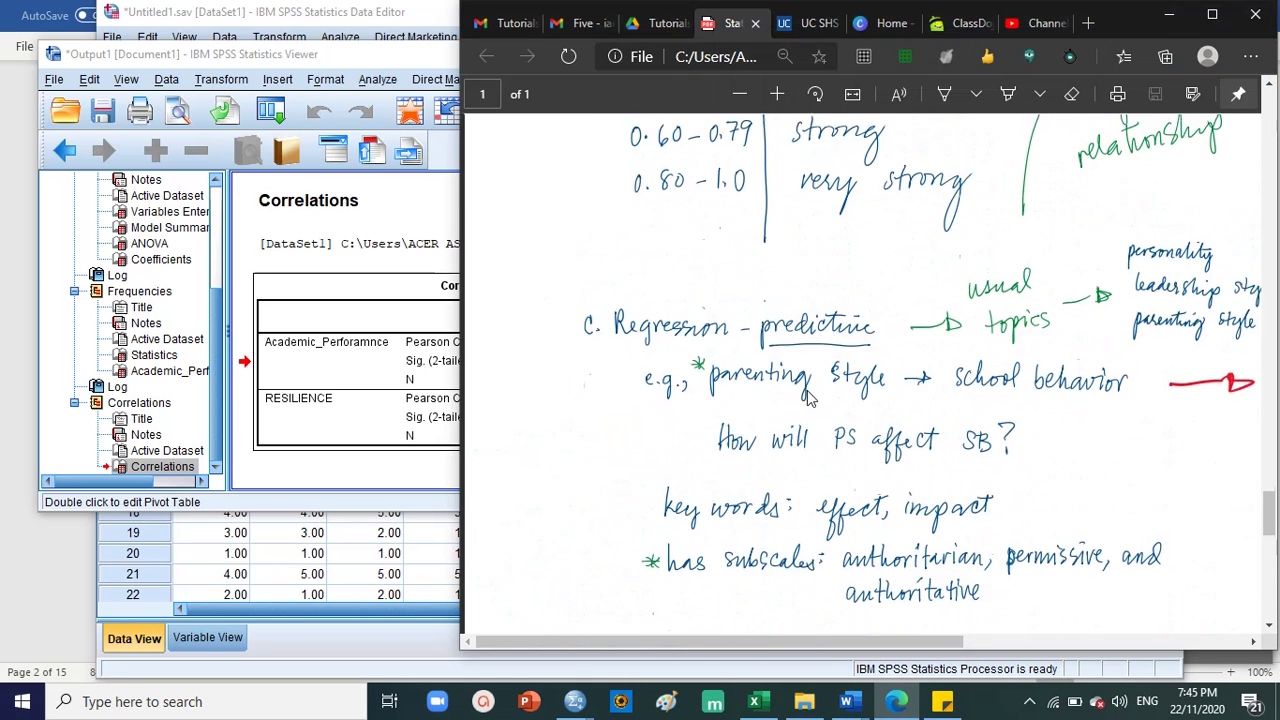
scroll(812, 422, down, 2)
scroll(812, 422, up, 2)
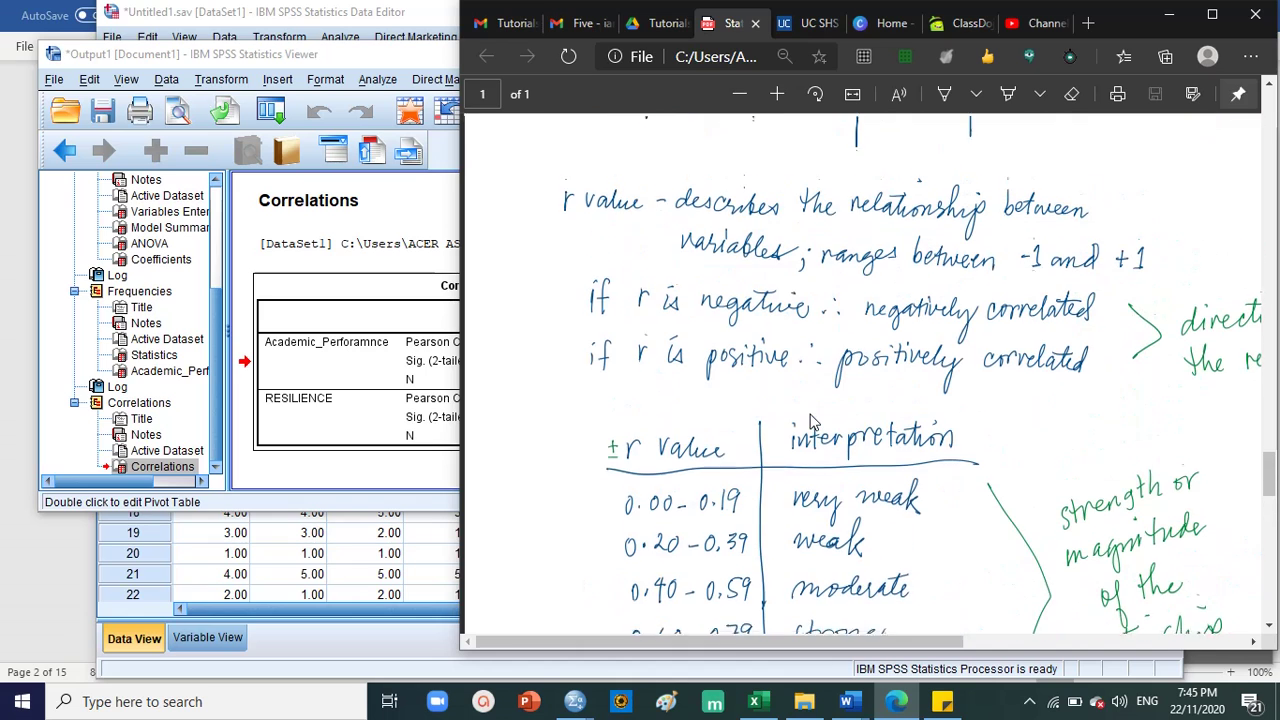
click(448, 420)
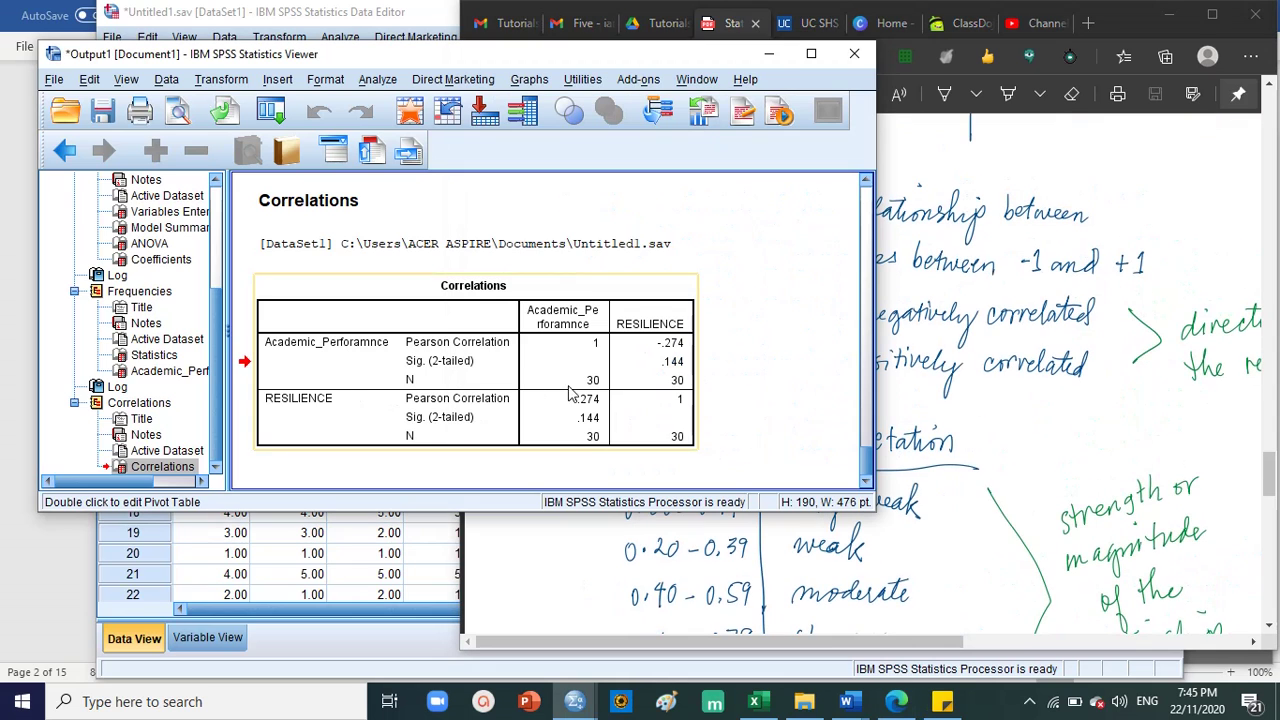
click(1040, 425)
scroll(1033, 433, down, 4)
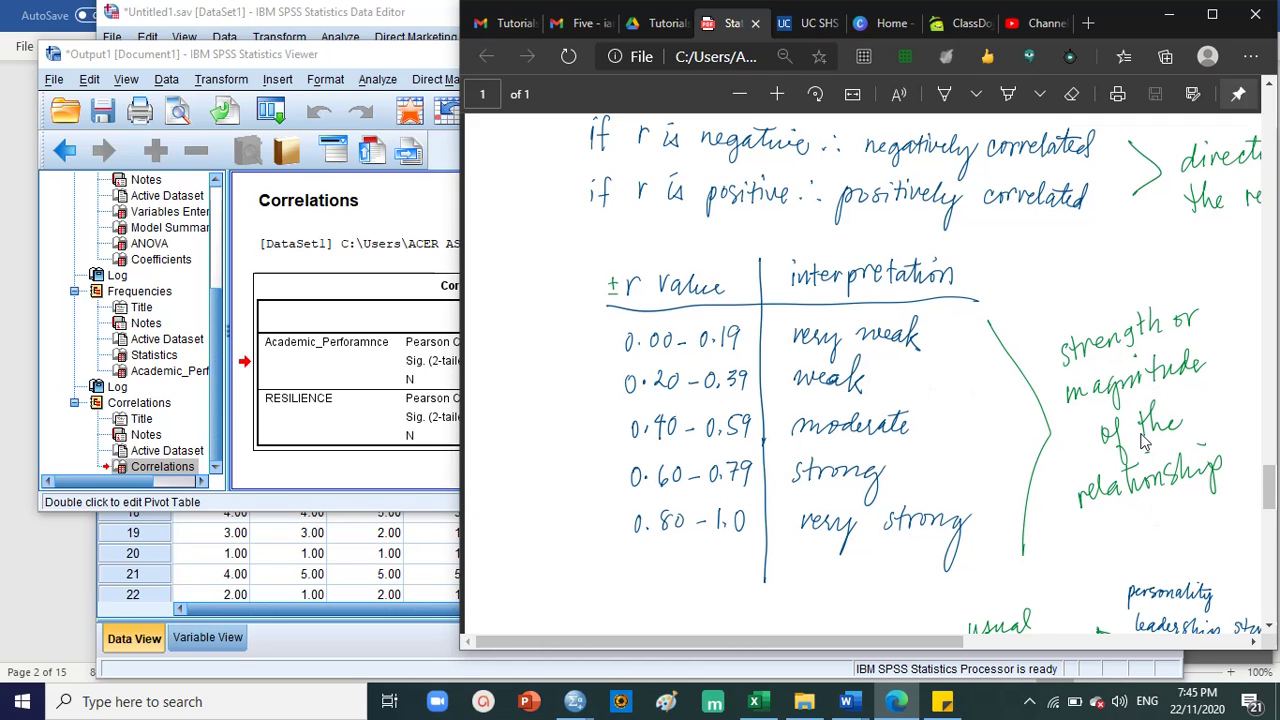
scroll(1142, 440, down, 3)
scroll(1079, 459, up, 3)
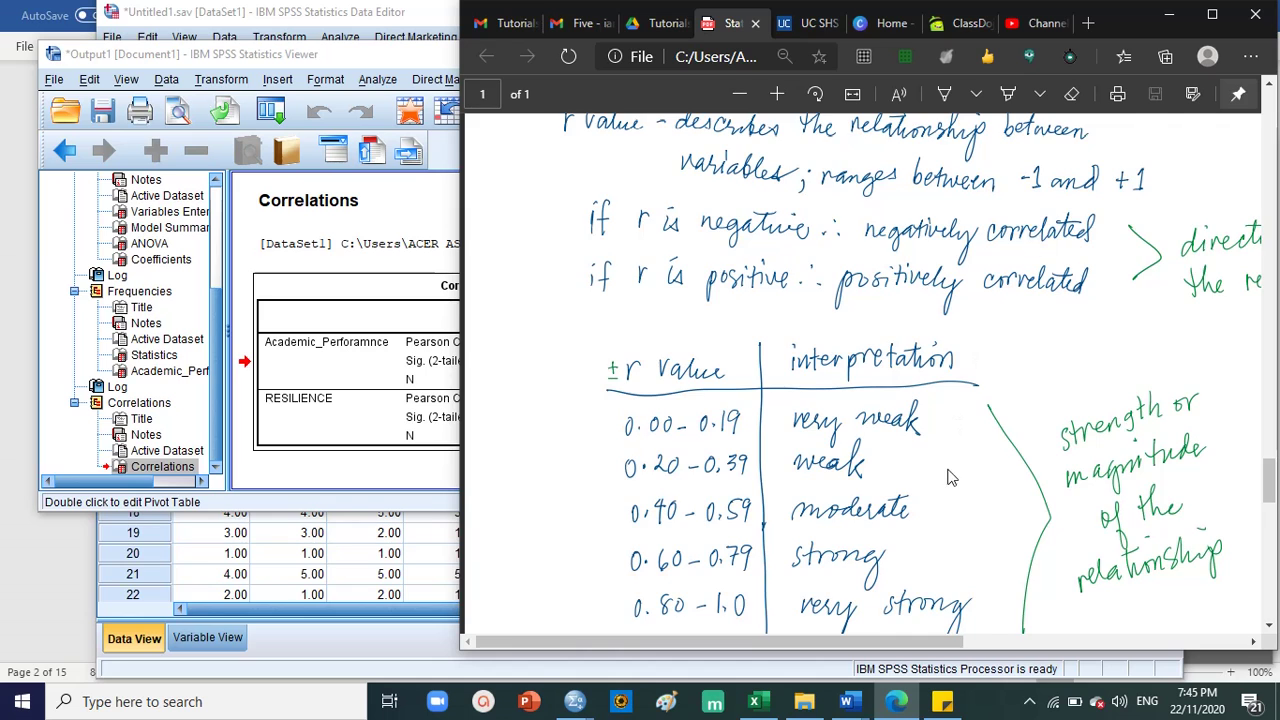
scroll(950, 475, down, 3)
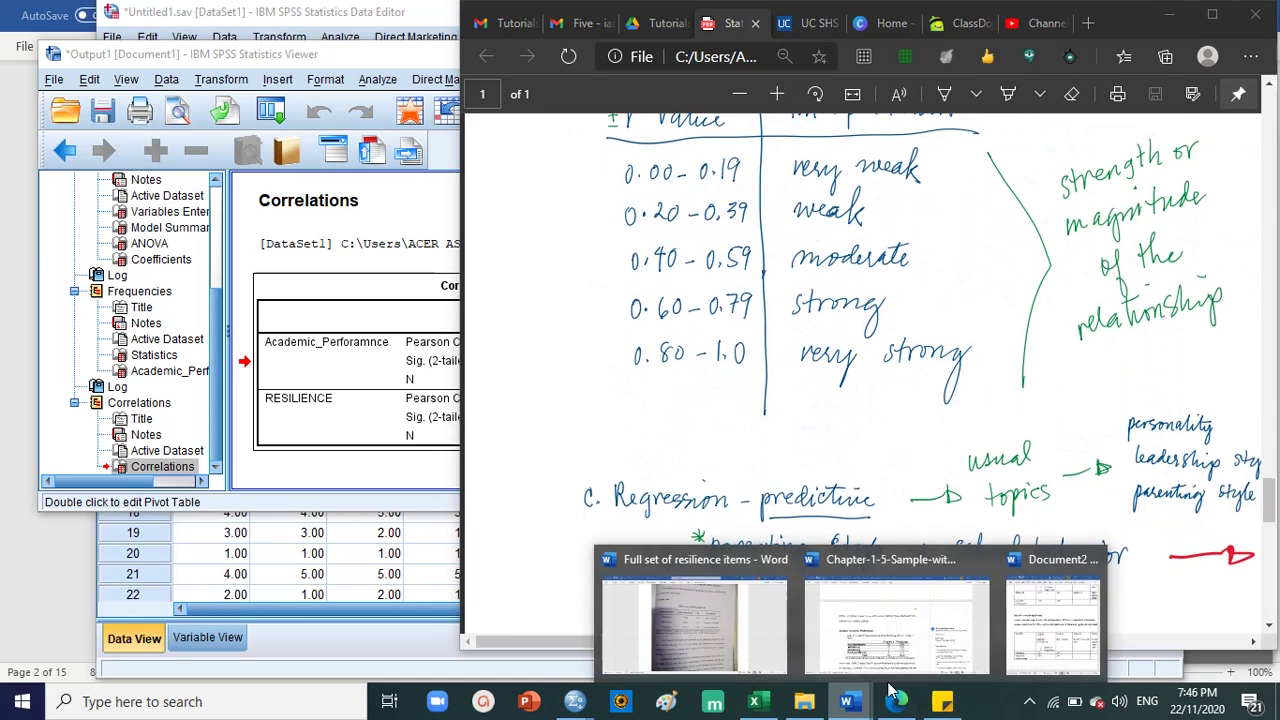
Switch to the Word document and examine the decision and interpretation entries in the completed table's Resilience row.
click(1036, 605)
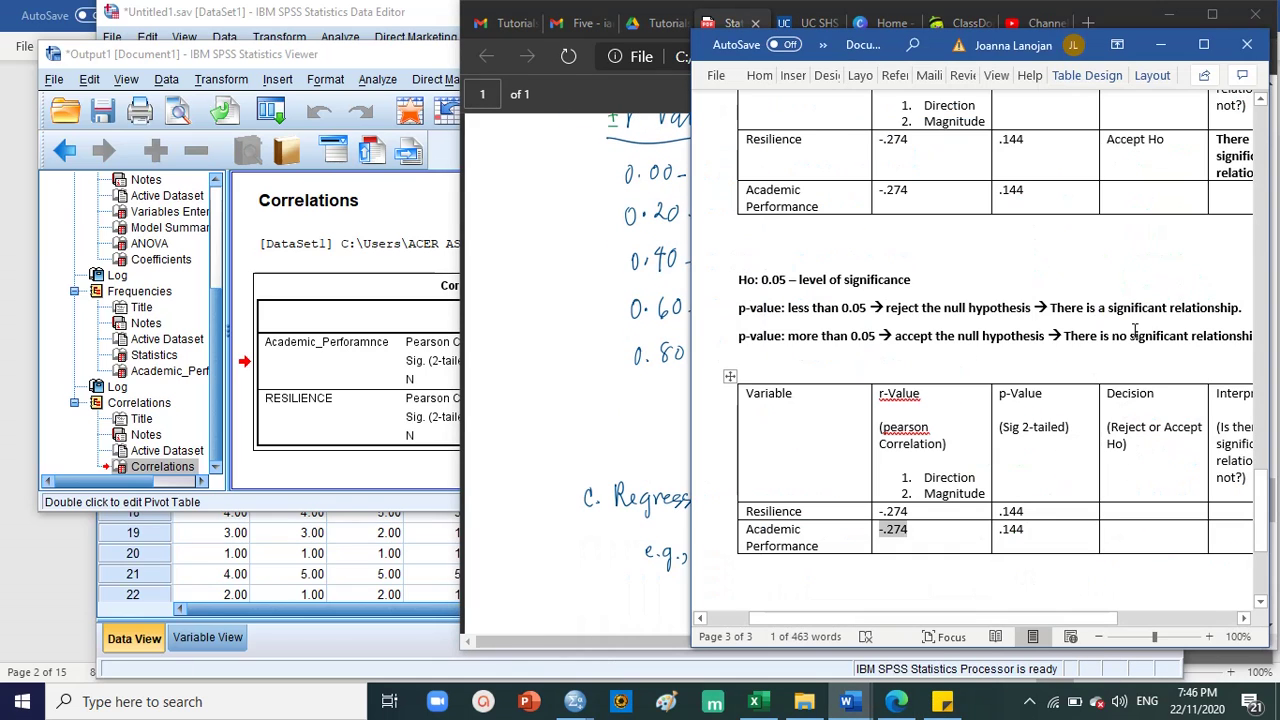
drag(1172, 140, 1106, 140)
scroll(1104, 284, up, 2)
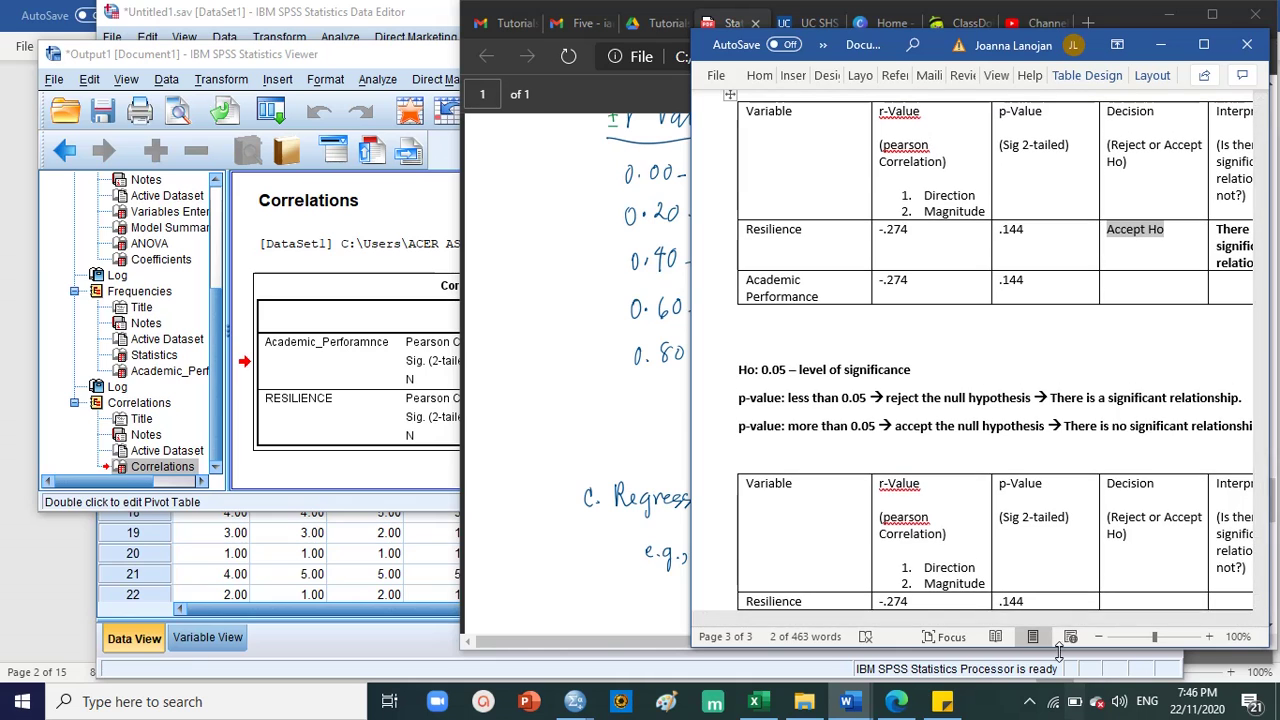
drag(1080, 615, 1150, 185)
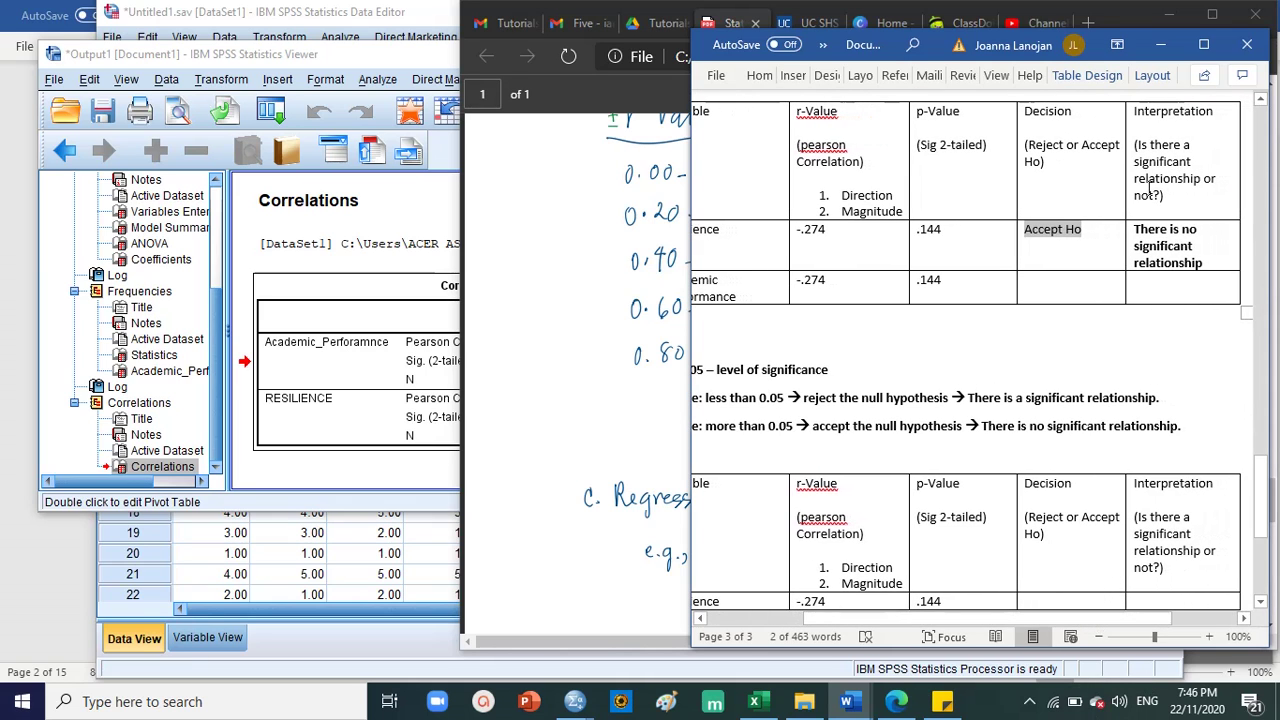
drag(1205, 265, 1134, 228)
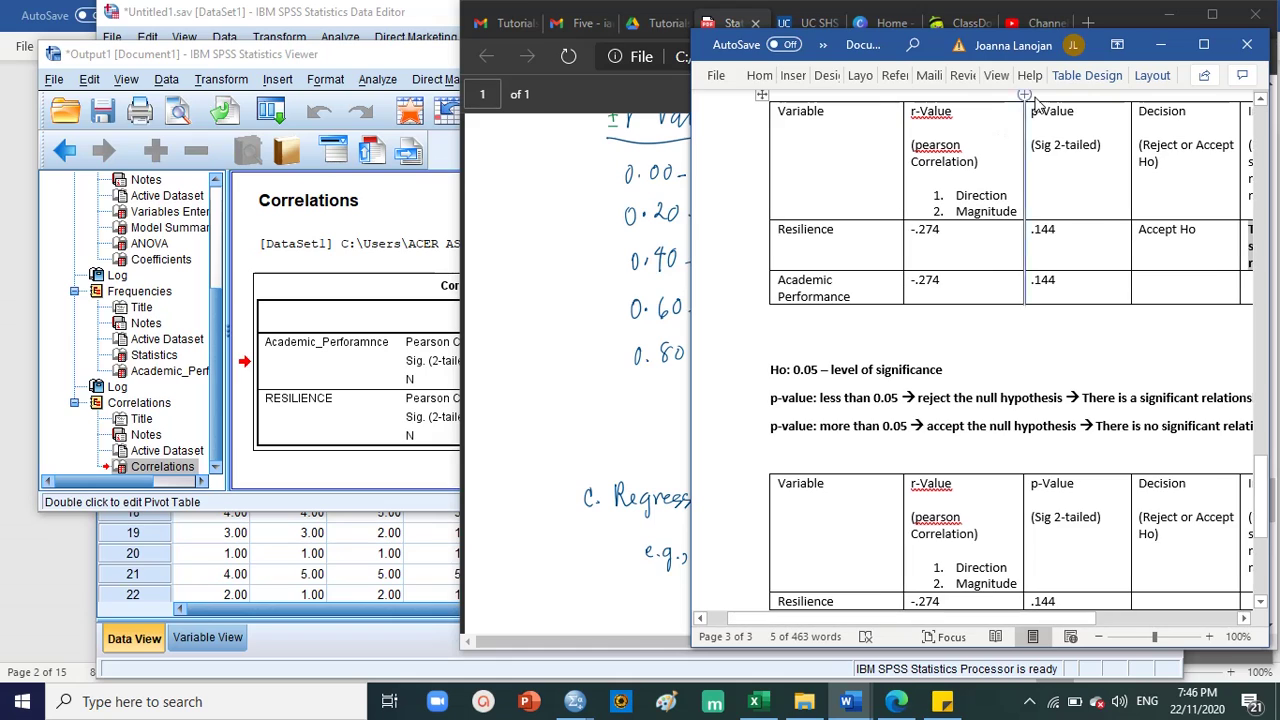
Compare the Resilience row's p-value with the rule for p-values of more than 0.05 written below the completed table.
drag(1073, 232, 1030, 234)
click(1077, 232)
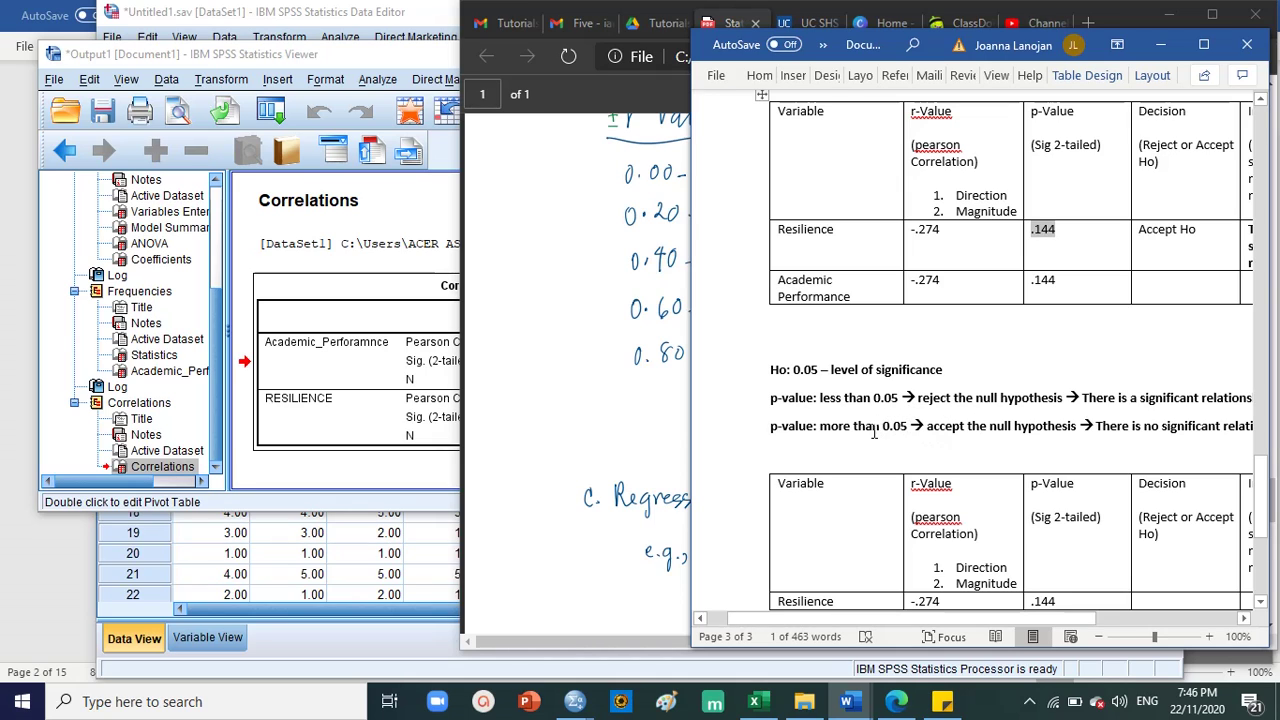
drag(873, 432, 1078, 438)
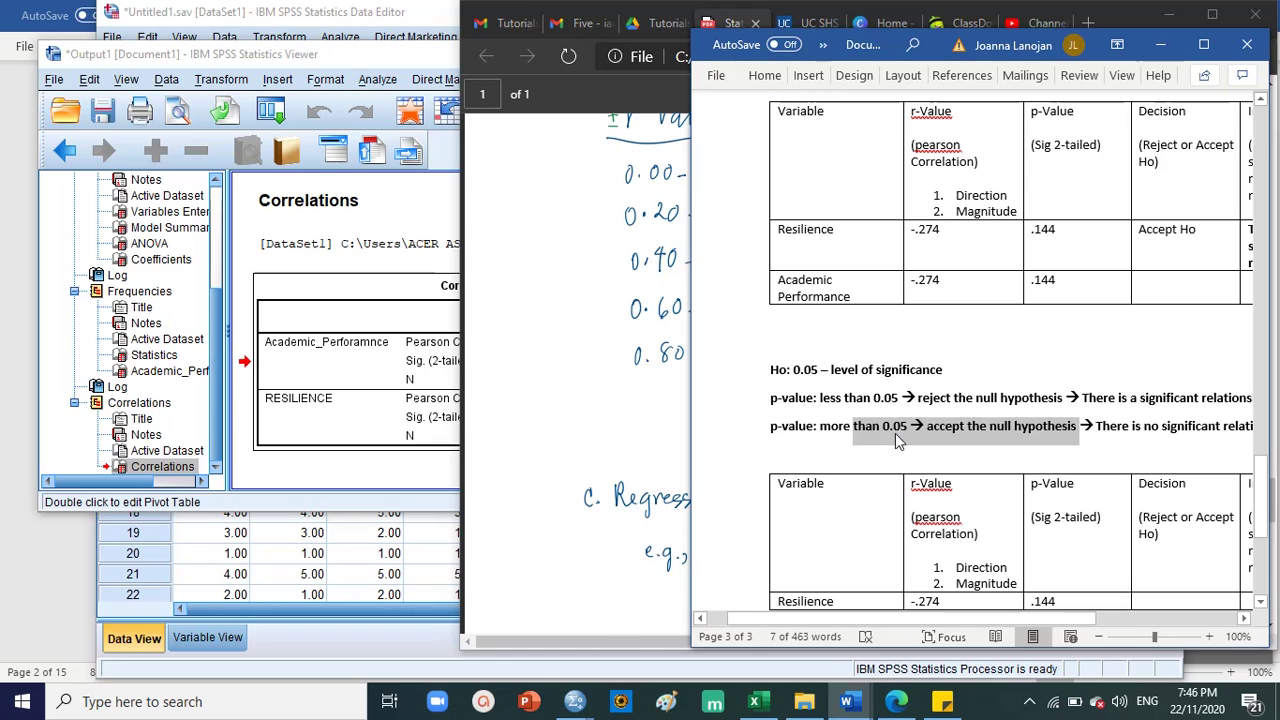
double_click(1035, 232)
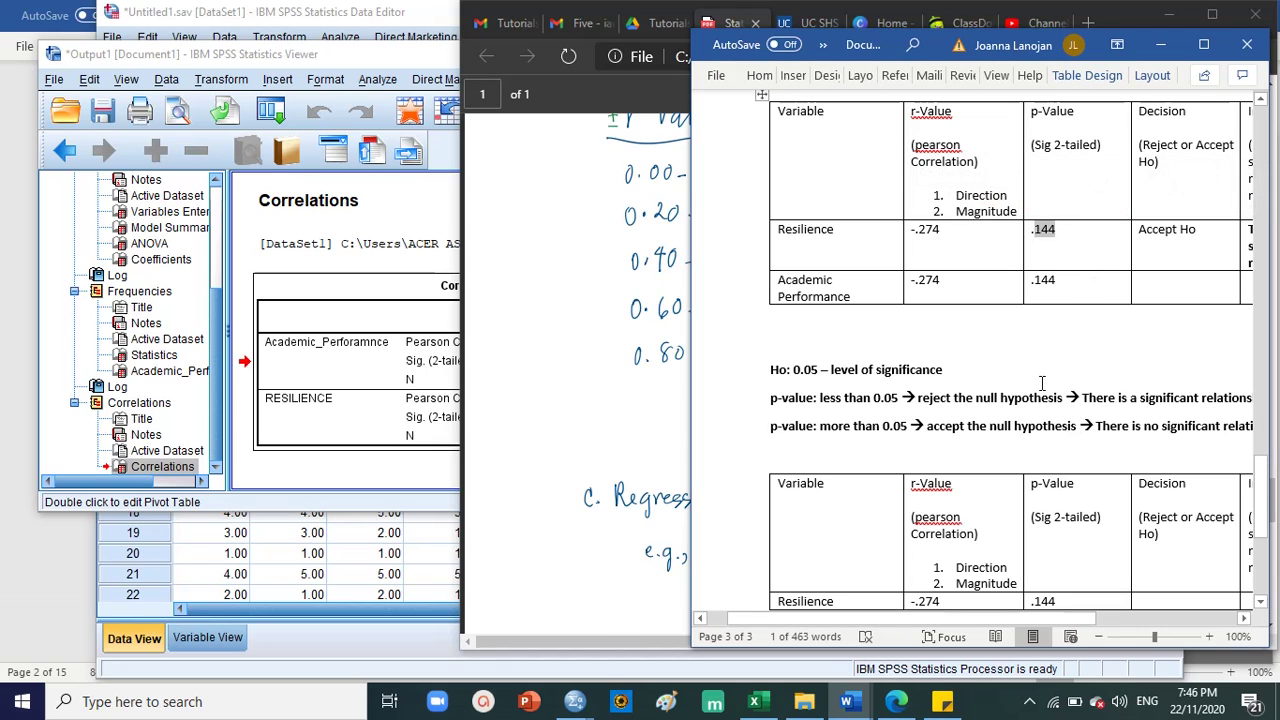
click(1055, 436)
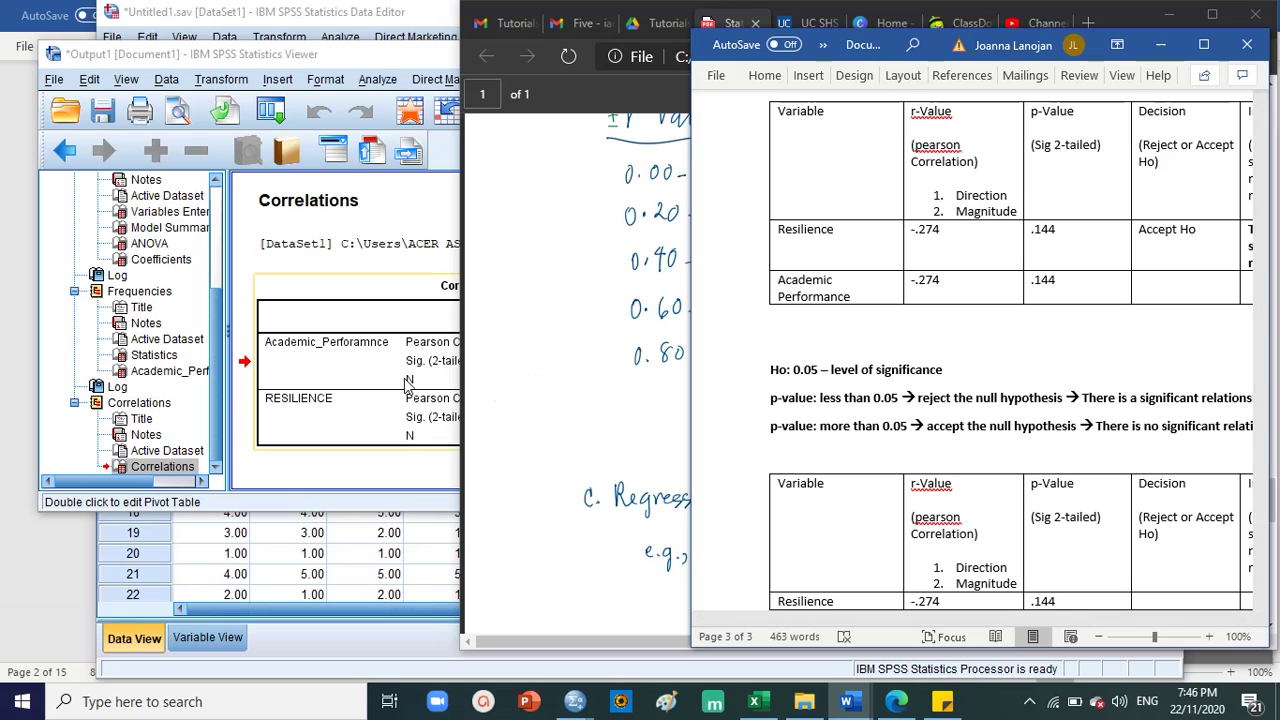
Recheck the two variables in the SPSS Correlations table and the strength ranges in the browser PDF notes.
click(365, 367)
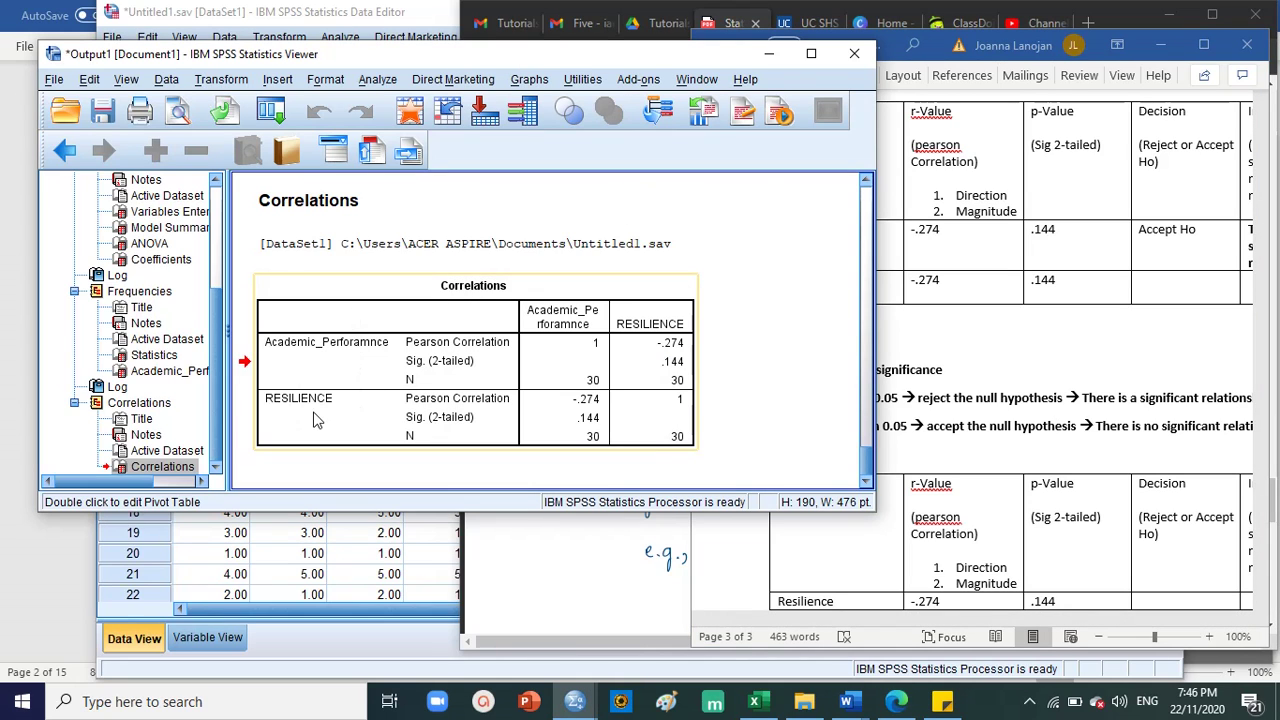
click(577, 560)
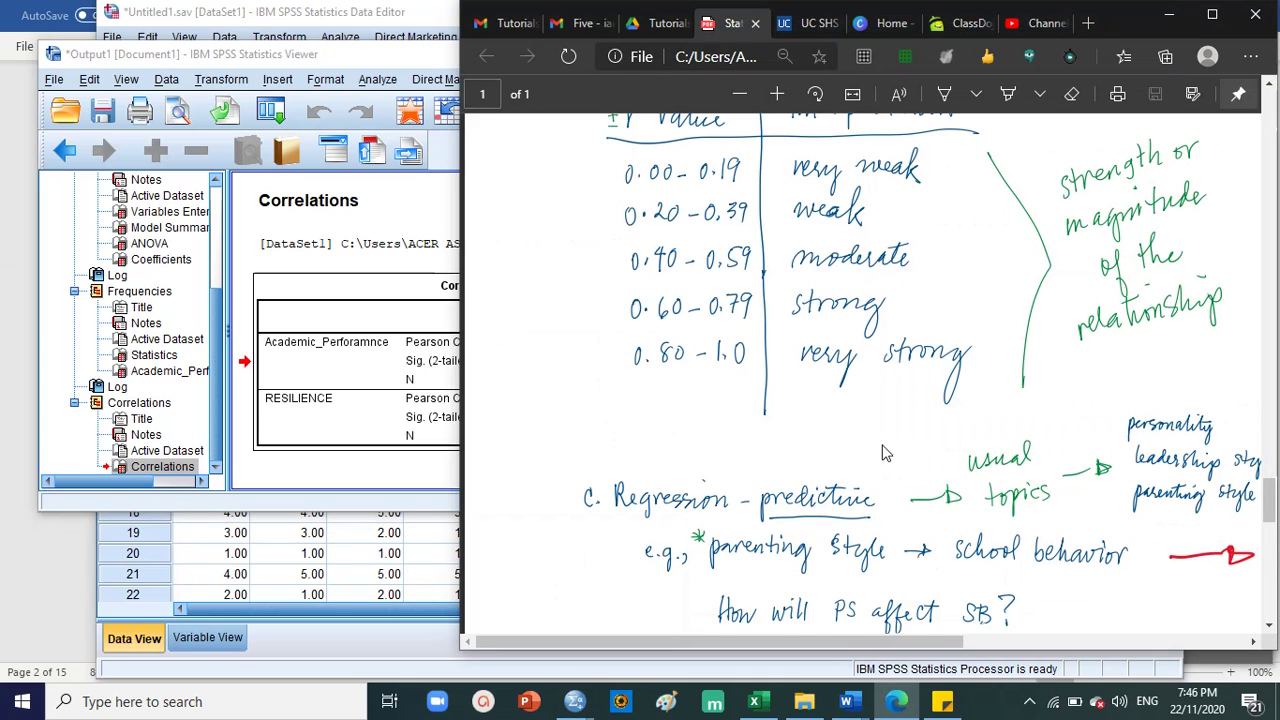
scroll(884, 453, up, 1)
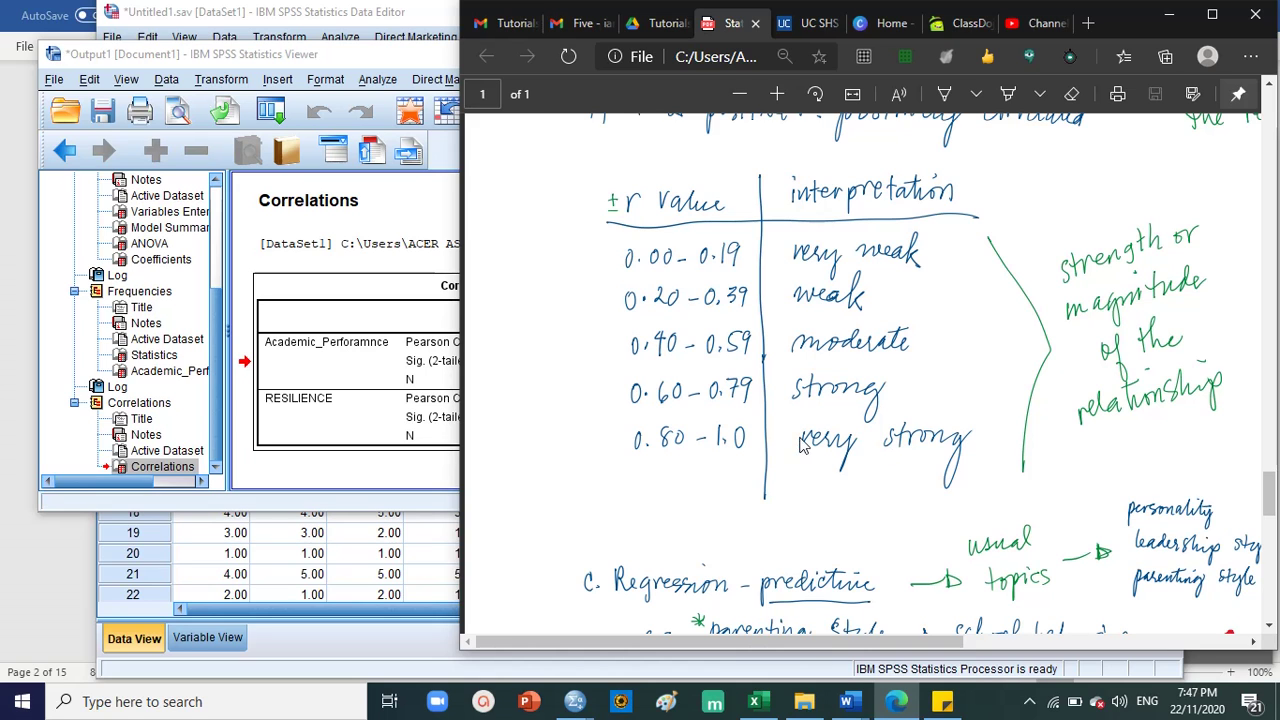
Switch to the SPSS Data Editor and delete the Academic_Perforamnce and RESILIENCE variables from the variable definitions, leaving RI1's name selected.
click(396, 557)
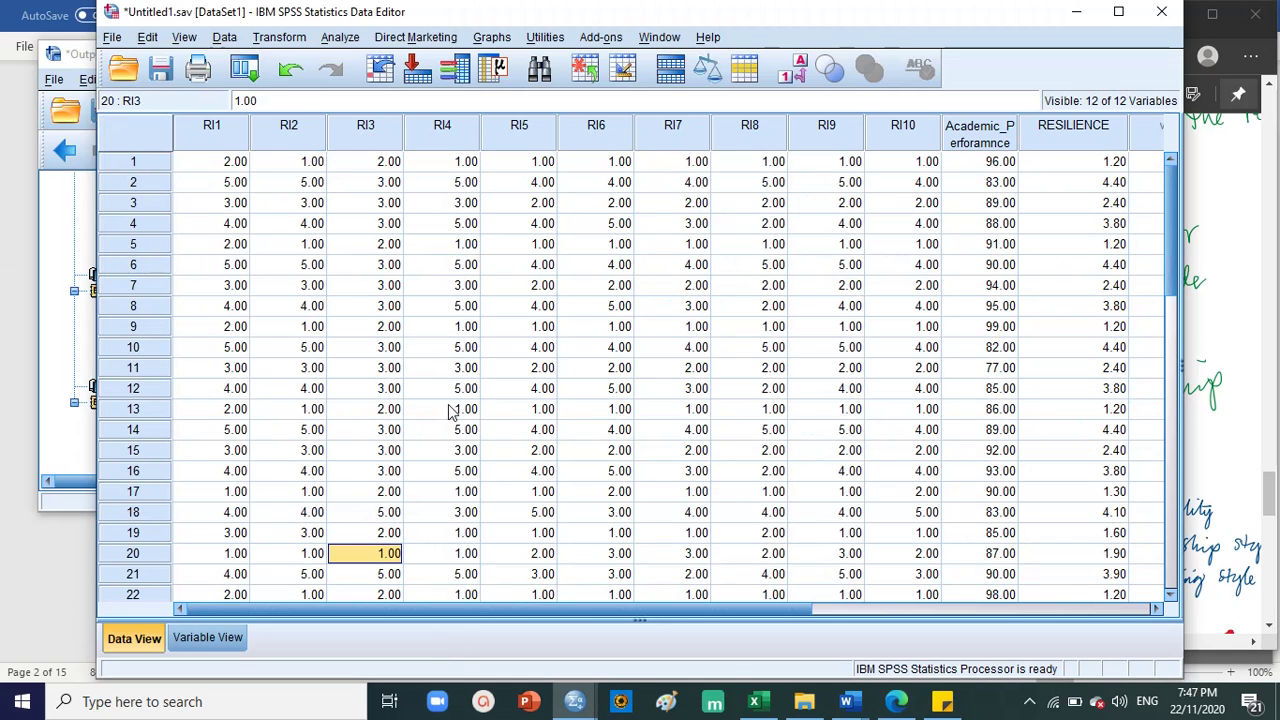
click(222, 638)
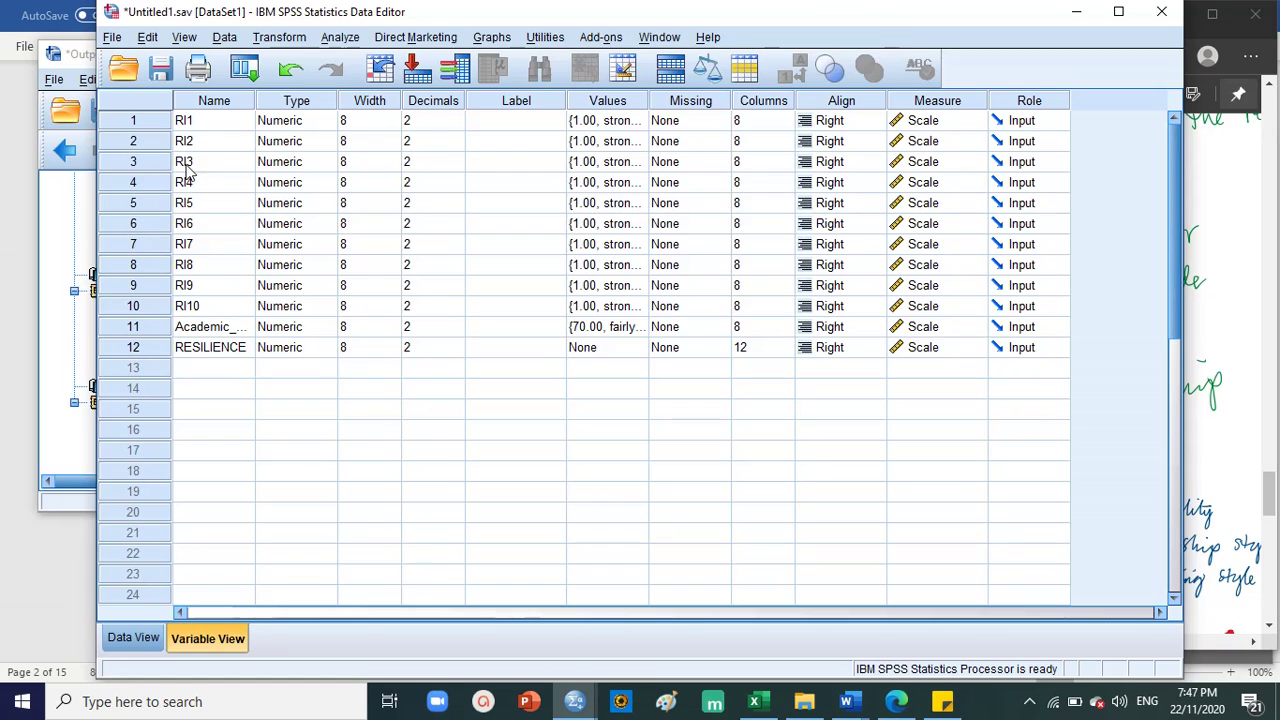
click(200, 121)
click(212, 326)
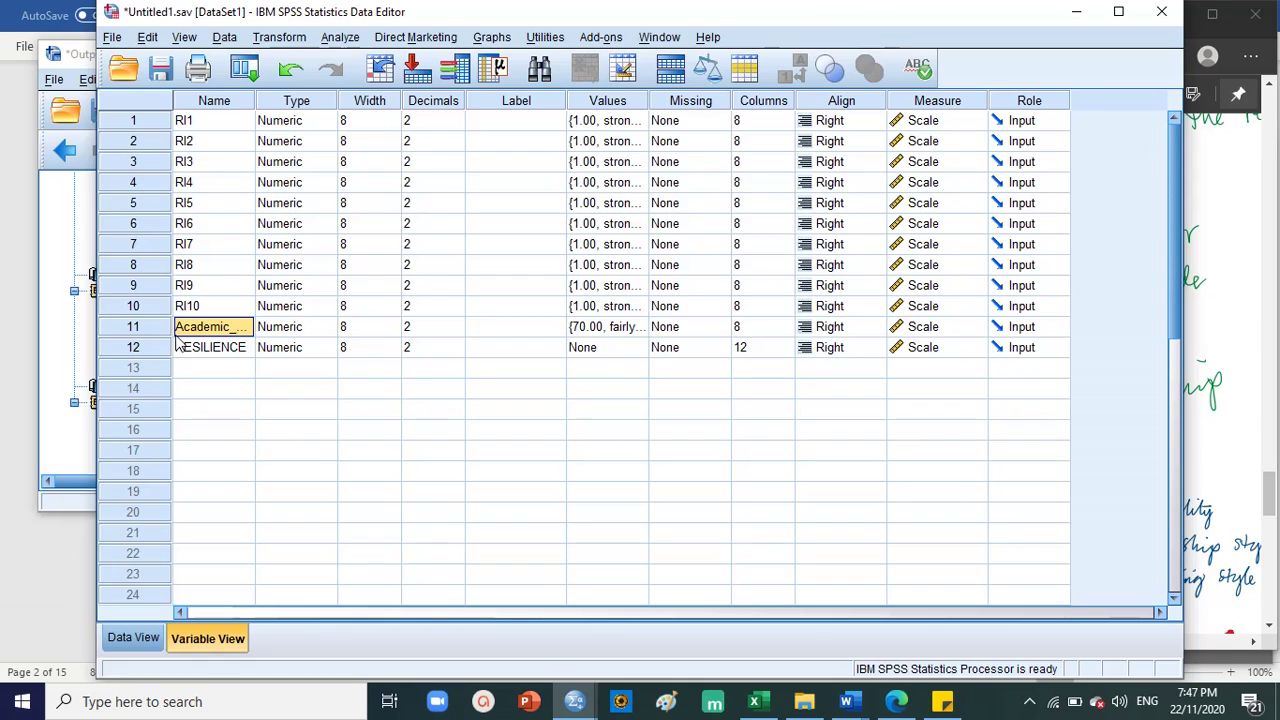
click(205, 366)
click(133, 328)
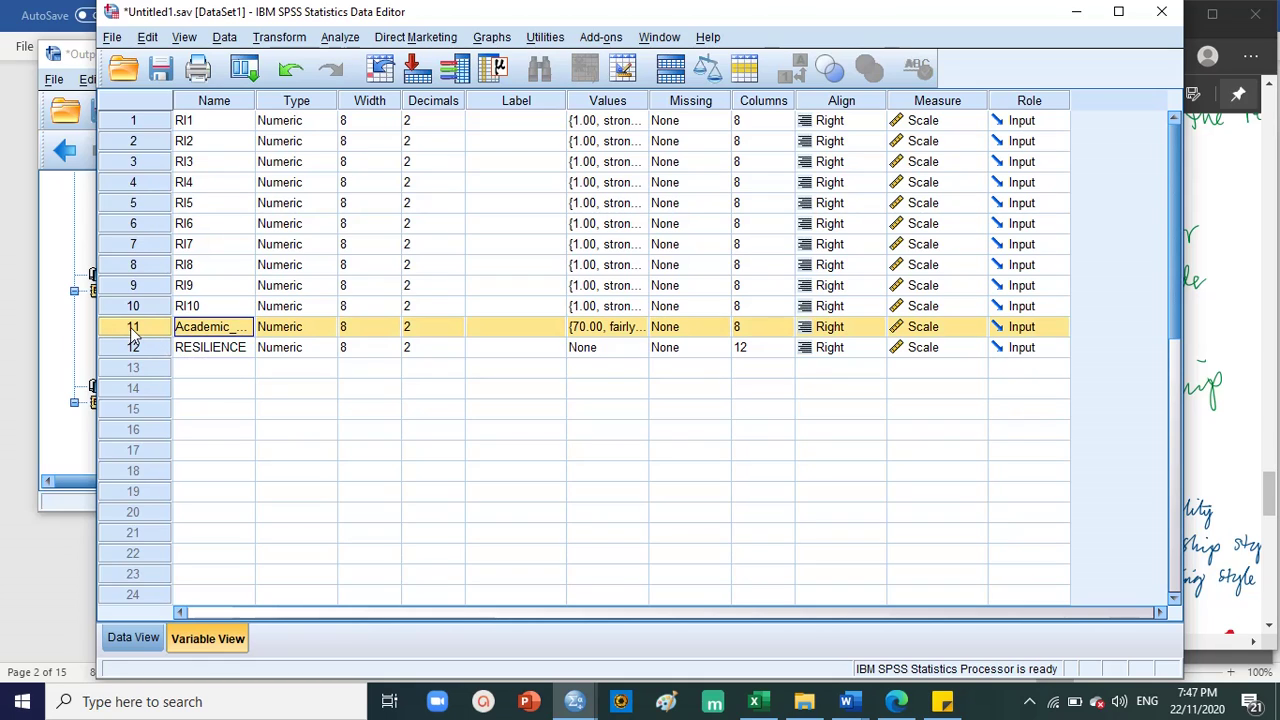
right_click(158, 334)
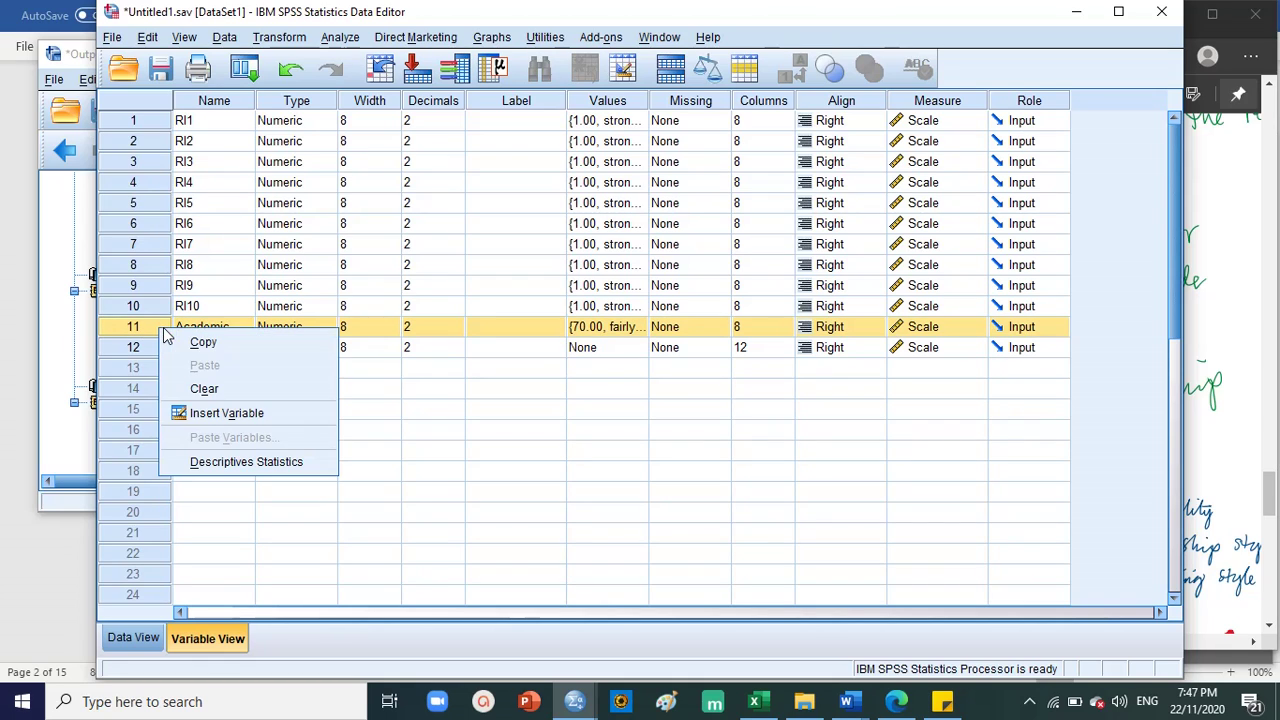
click(190, 391)
right_click(141, 333)
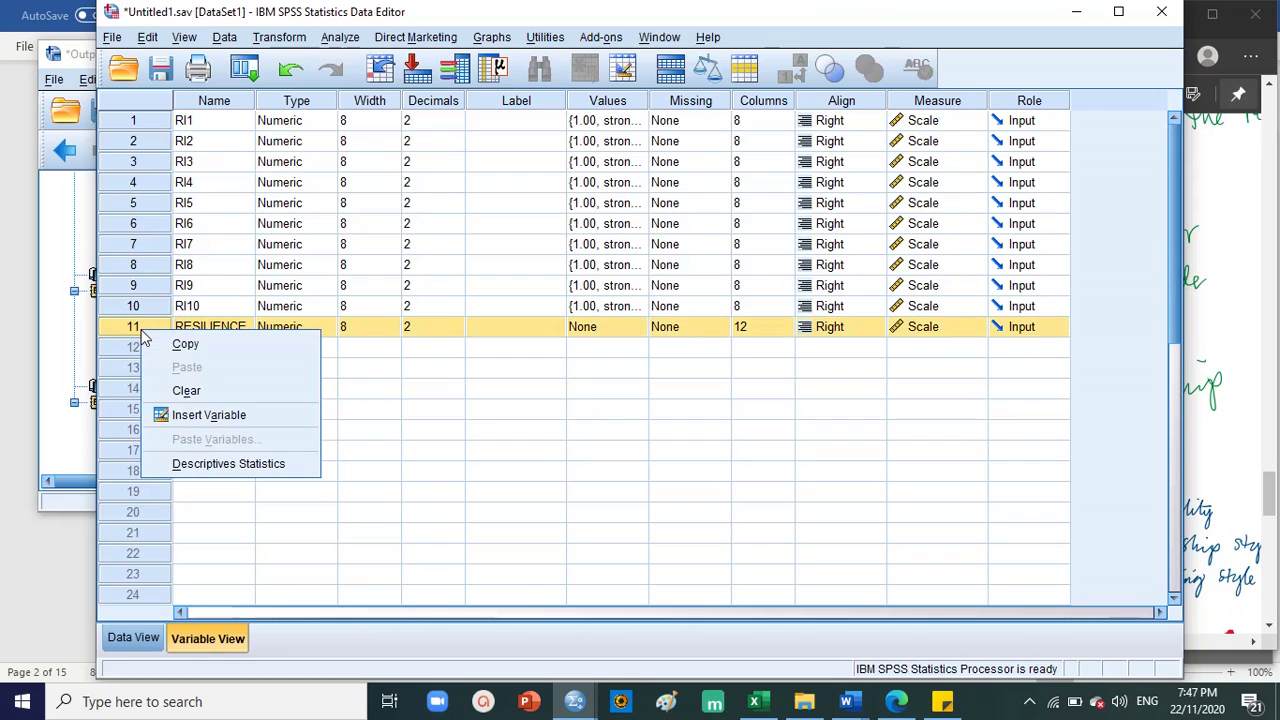
click(192, 390)
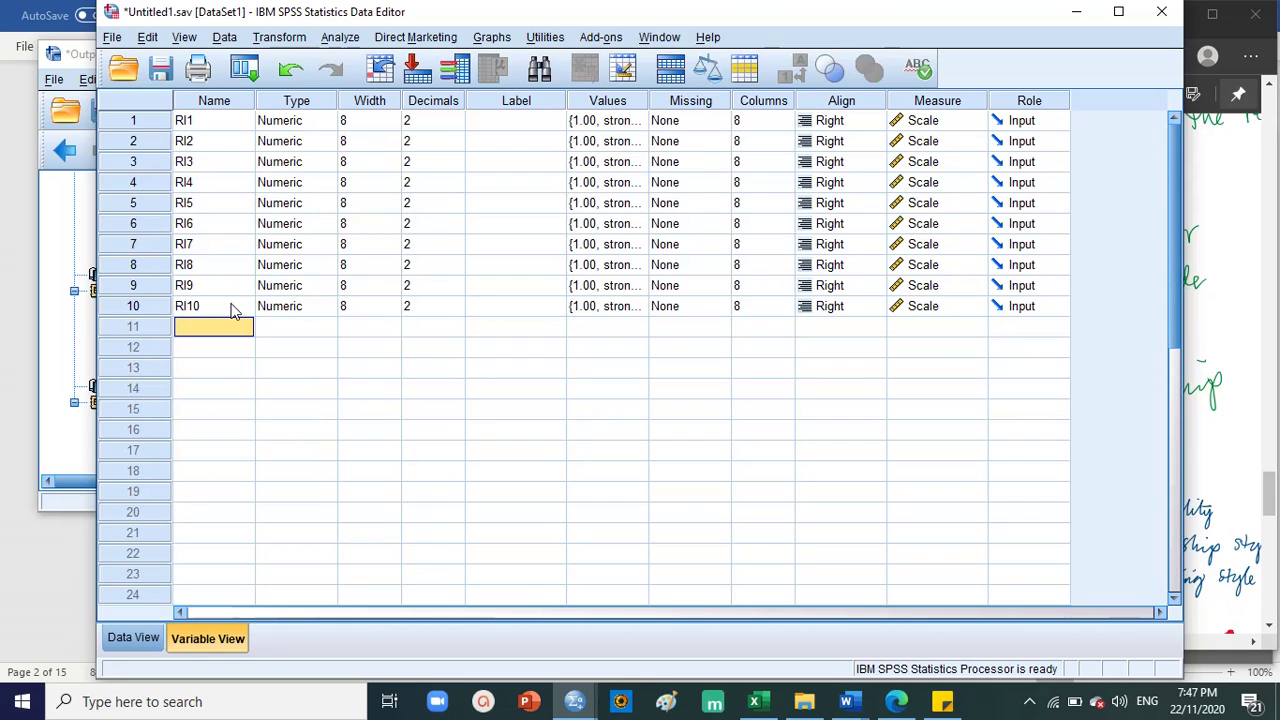
click(228, 124)
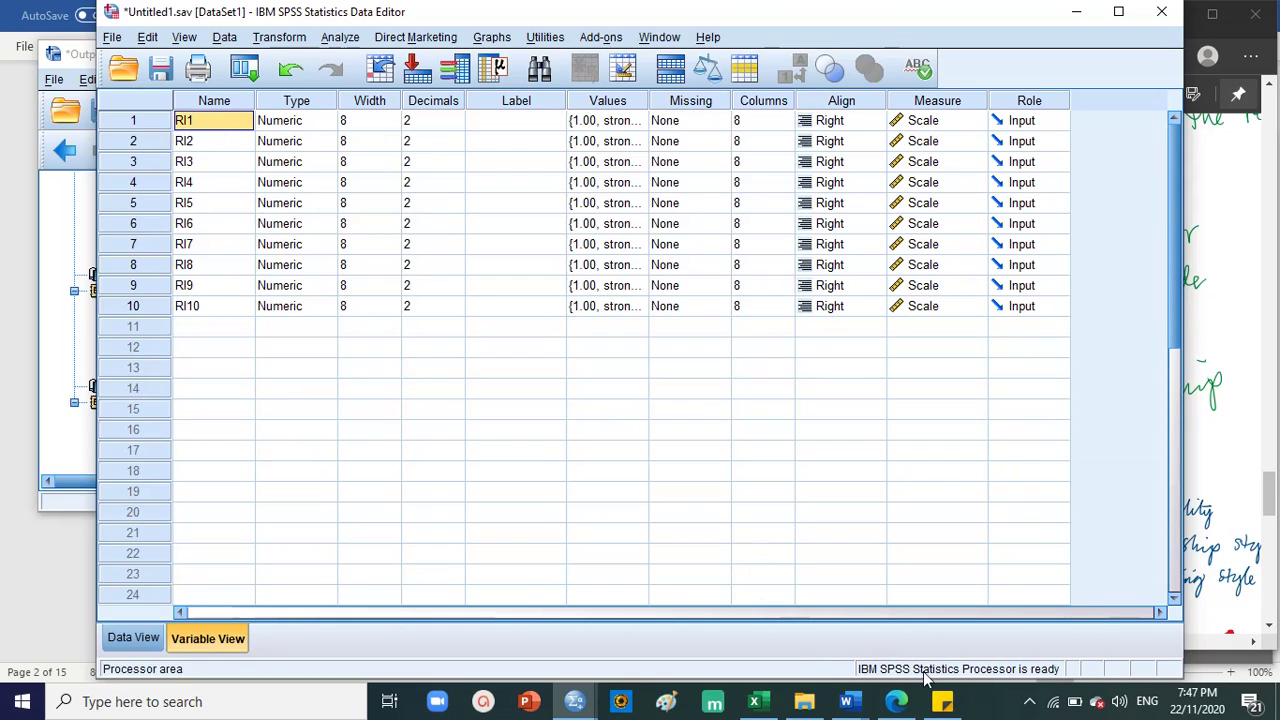
Switch to File Explorer and open RESEARCH INSTRUMENTS QUESTIONNAIRES within the 0001NEW NEW IMPORTANT IMPORTANT folder of RESEARCH 2 SY 2020-2021.
click(808, 708)
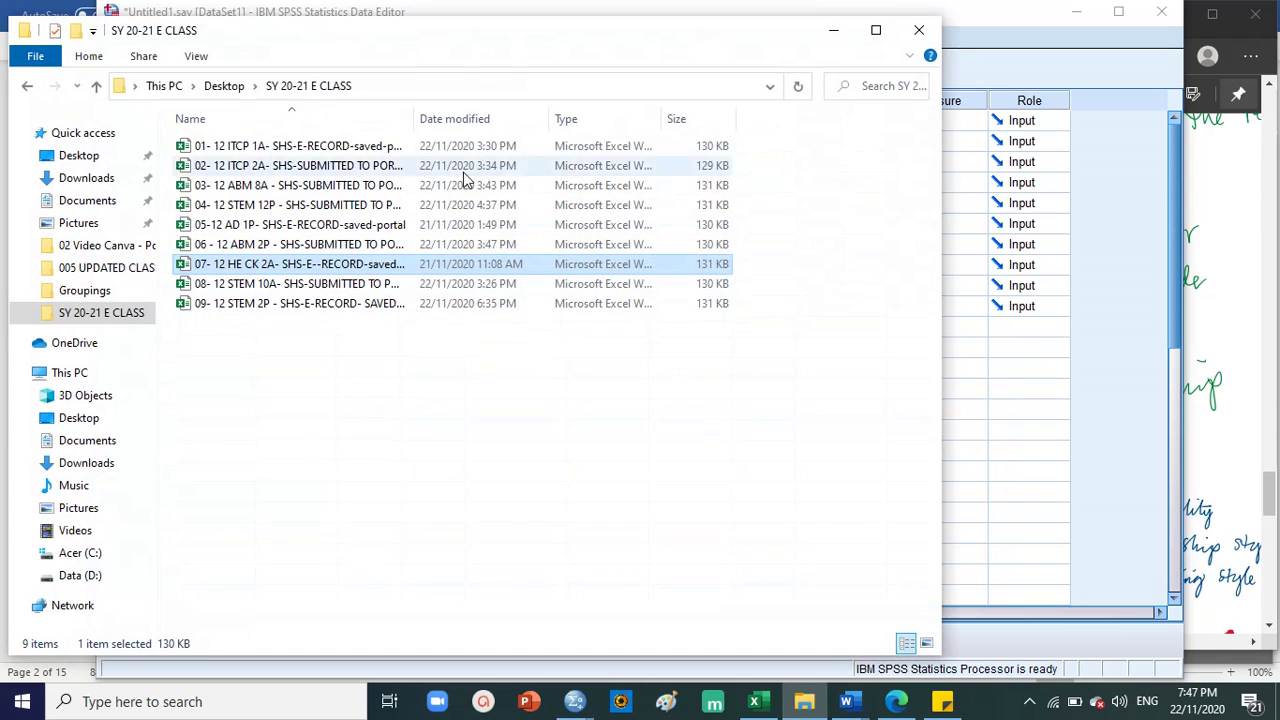
click(124, 249)
click(84, 290)
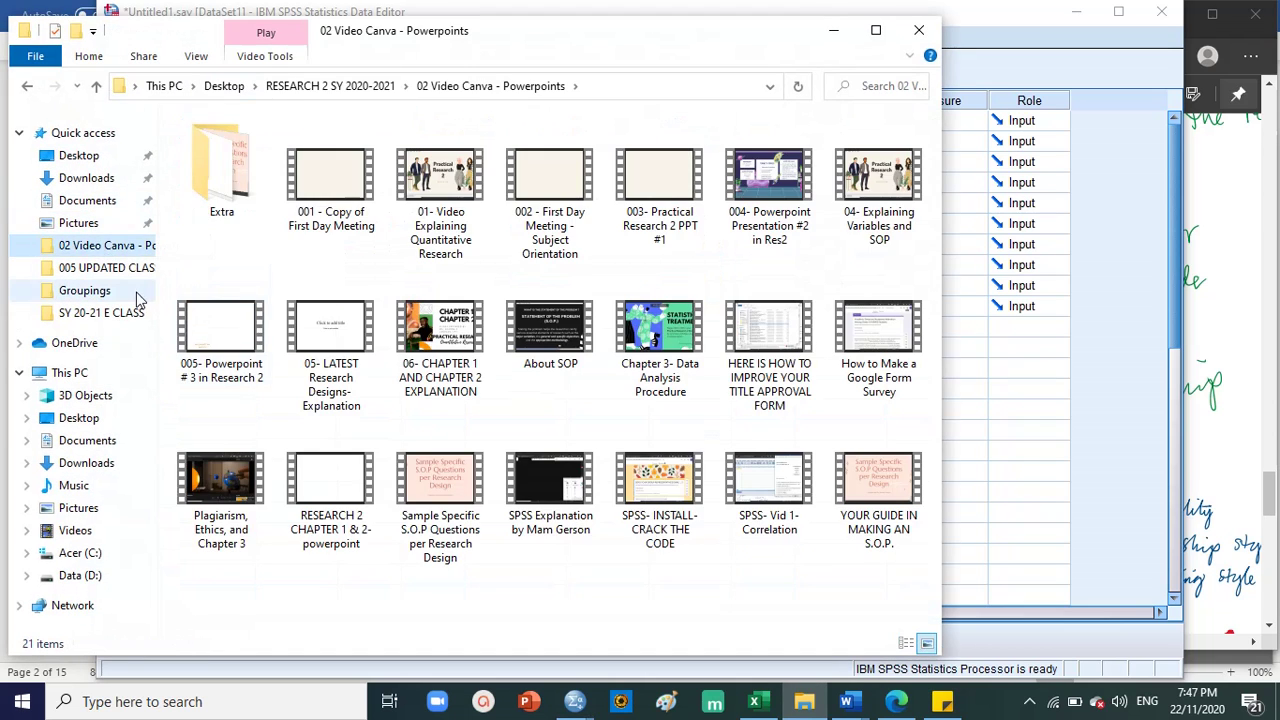
click(100, 267)
click(325, 88)
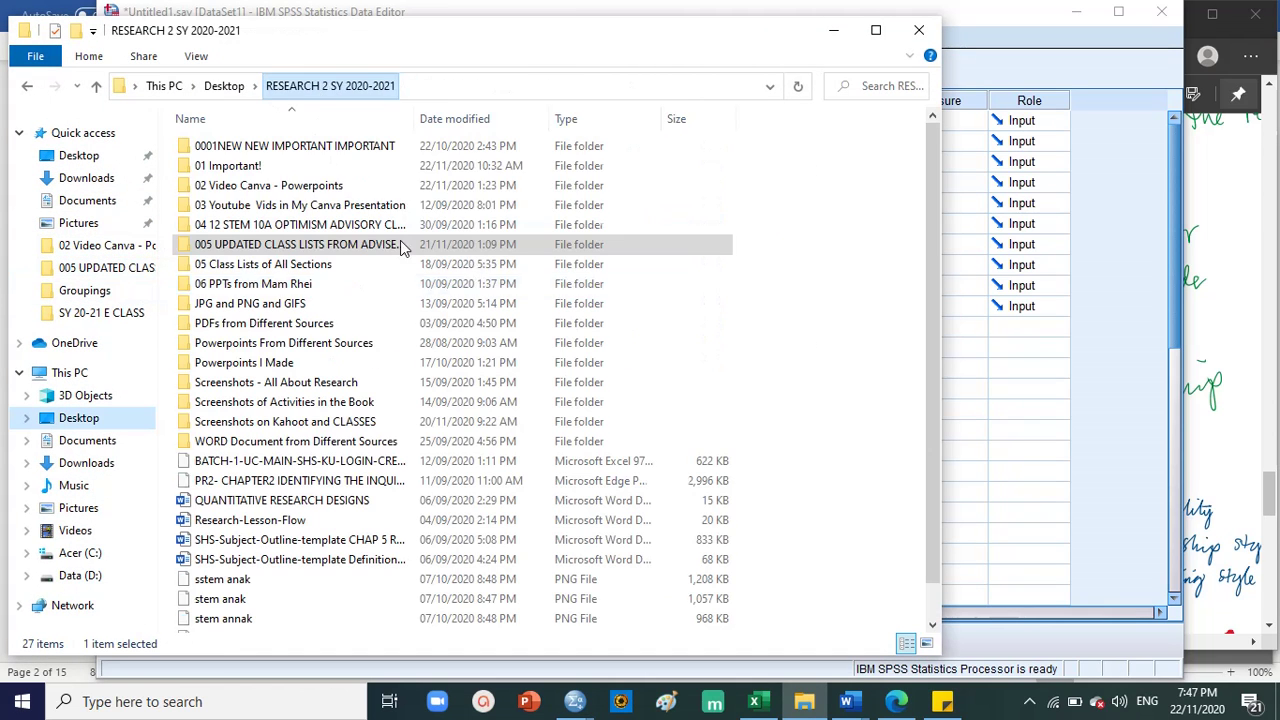
double_click(330, 146)
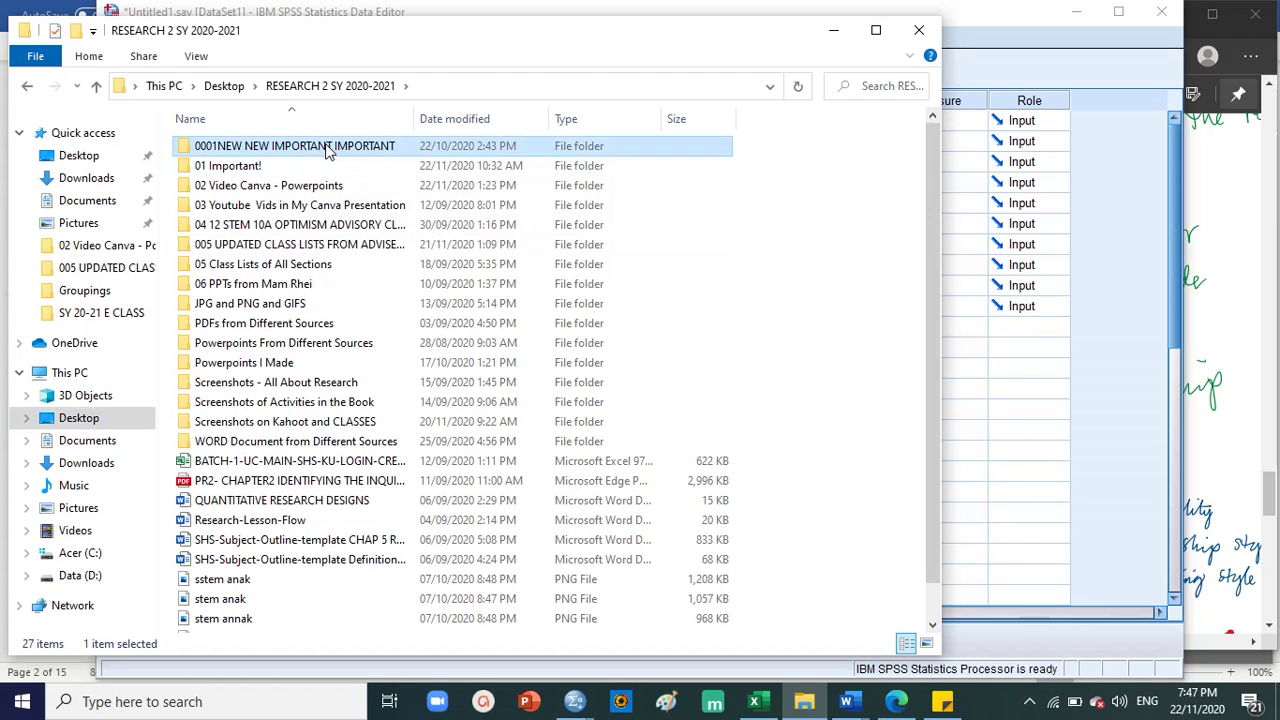
click(330, 165)
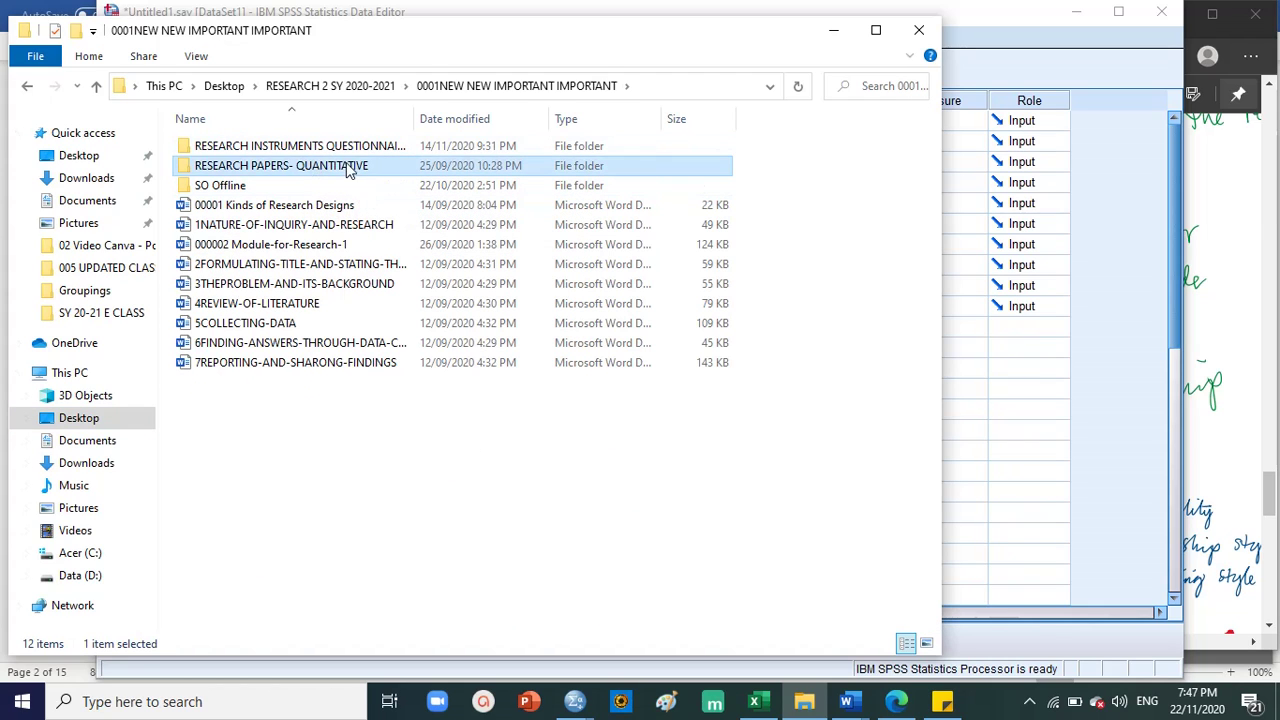
click(355, 150)
double_click(355, 150)
scroll(405, 235, down, 1)
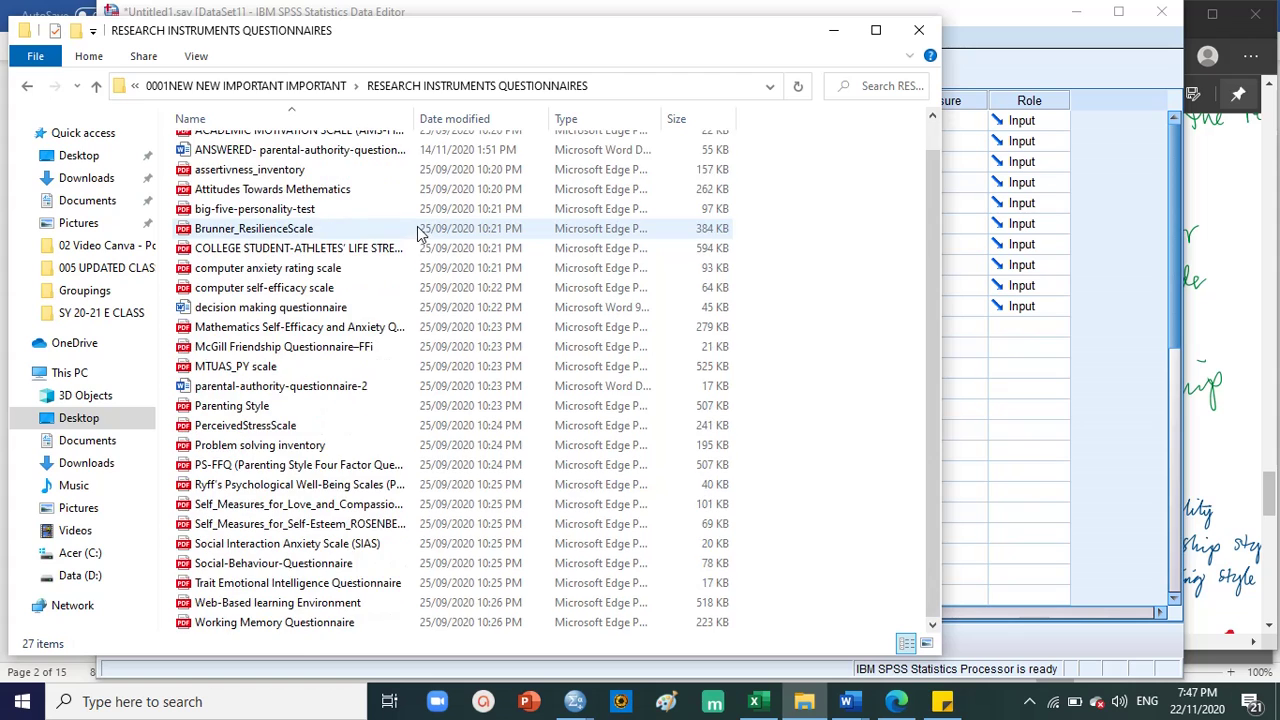
scroll(405, 235, up, 1)
Open the ACADEMIC MOTIVATION SCALE PDF in the browser and clear File Explorer away so the SPSS variable list shows beside it.
drag(942, 399, 611, 370)
double_click(265, 168)
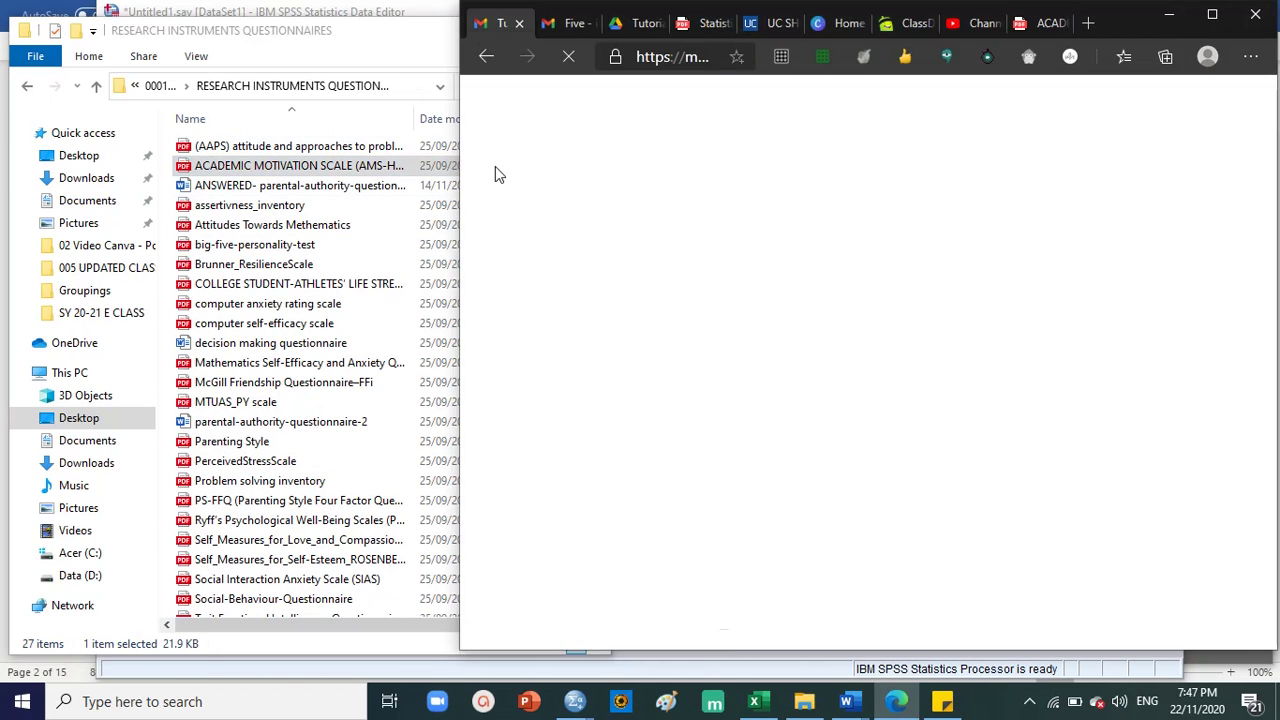
drag(497, 22, 497, 300)
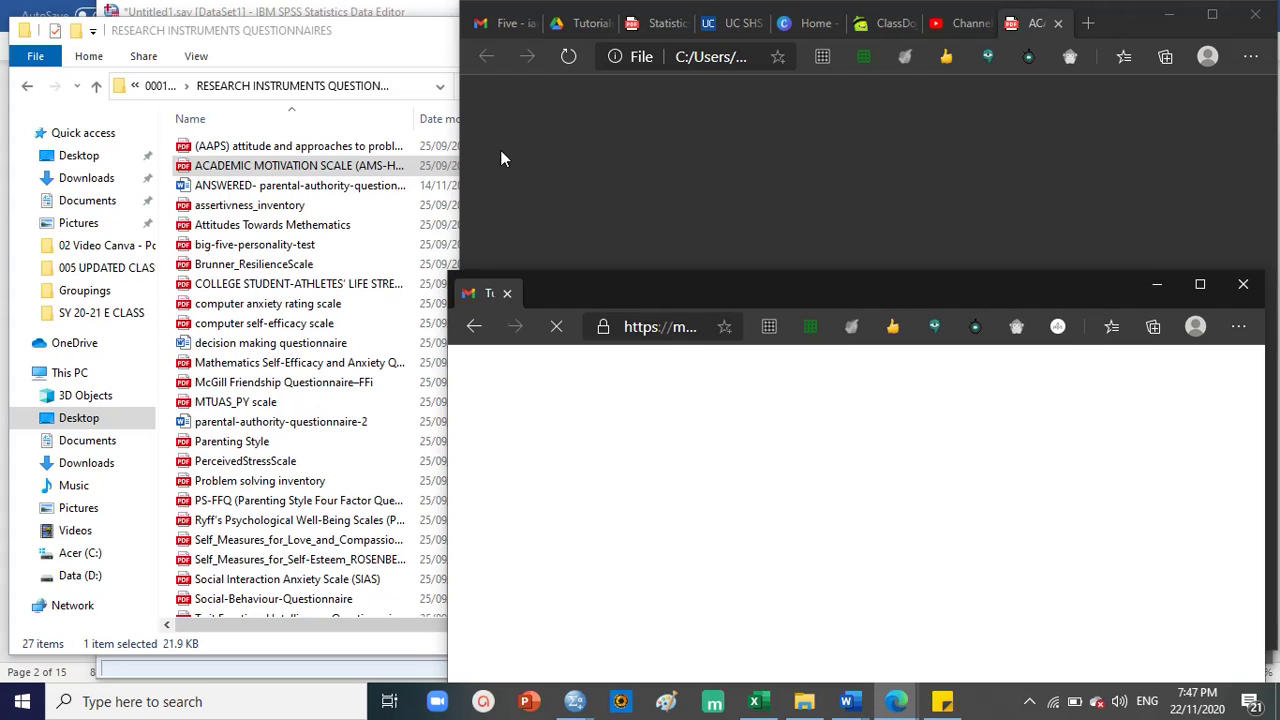
drag(503, 158, 565, 22)
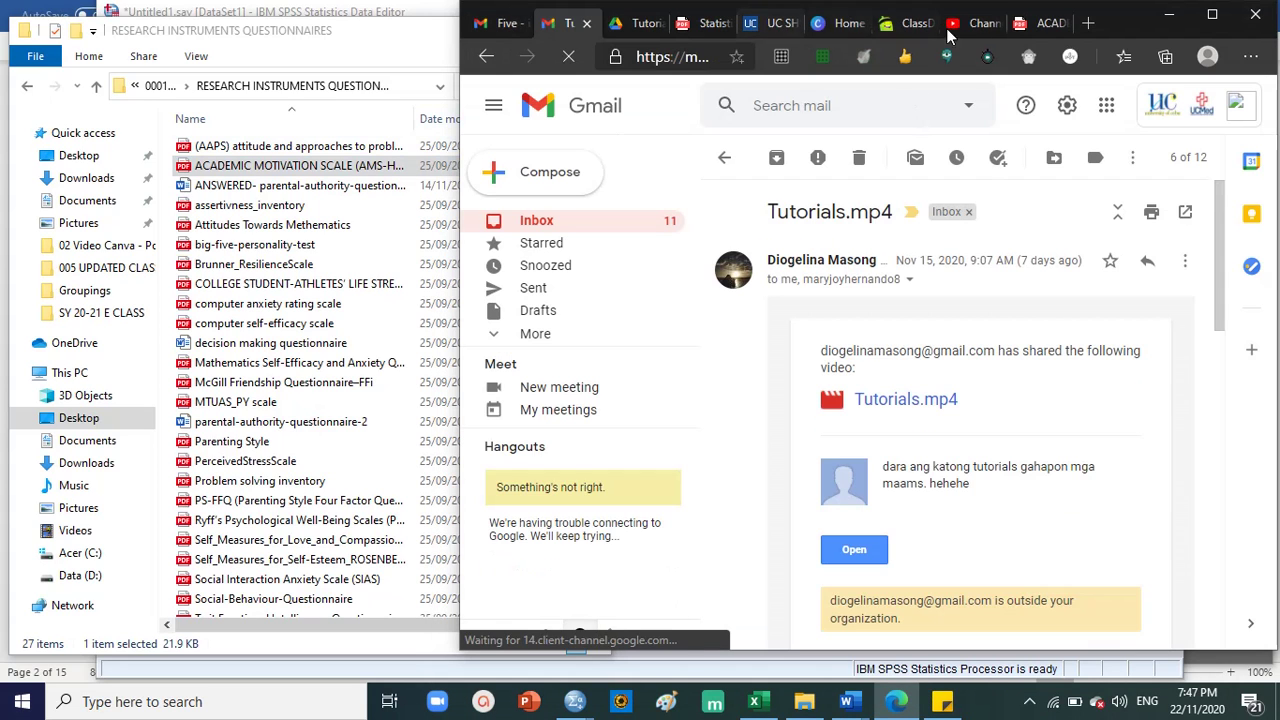
click(1040, 22)
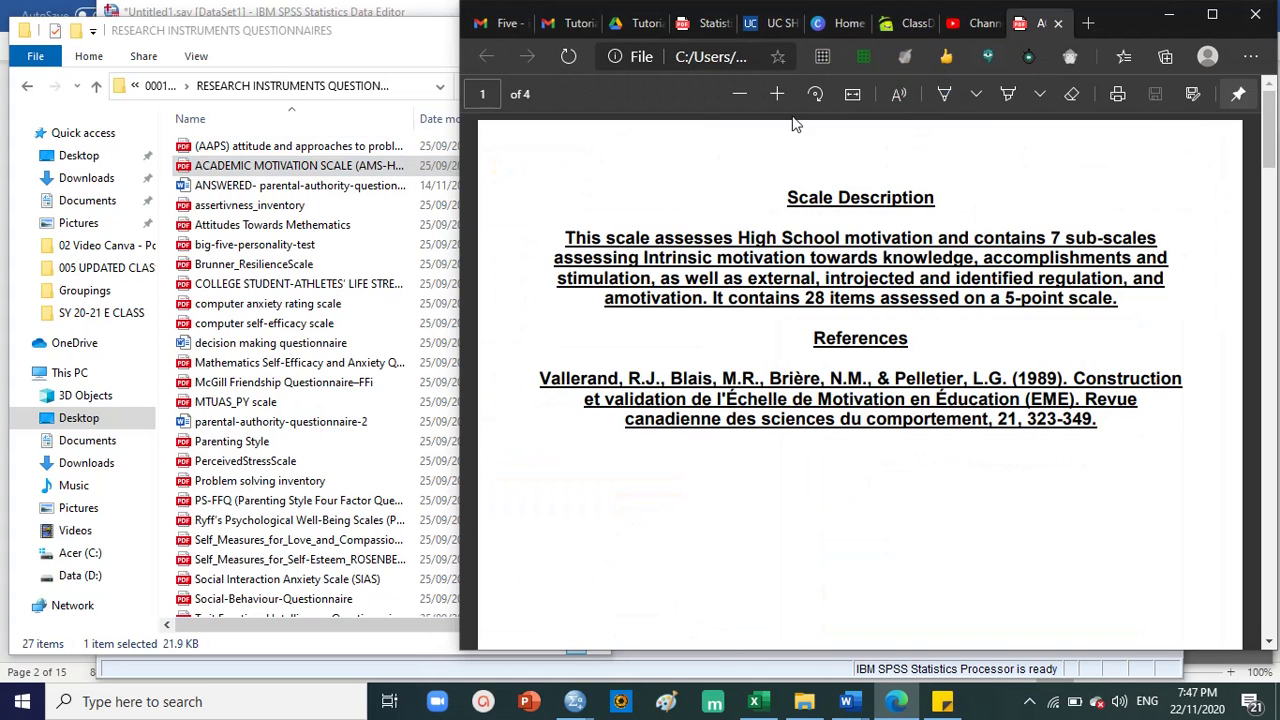
click(449, 70)
click(592, 14)
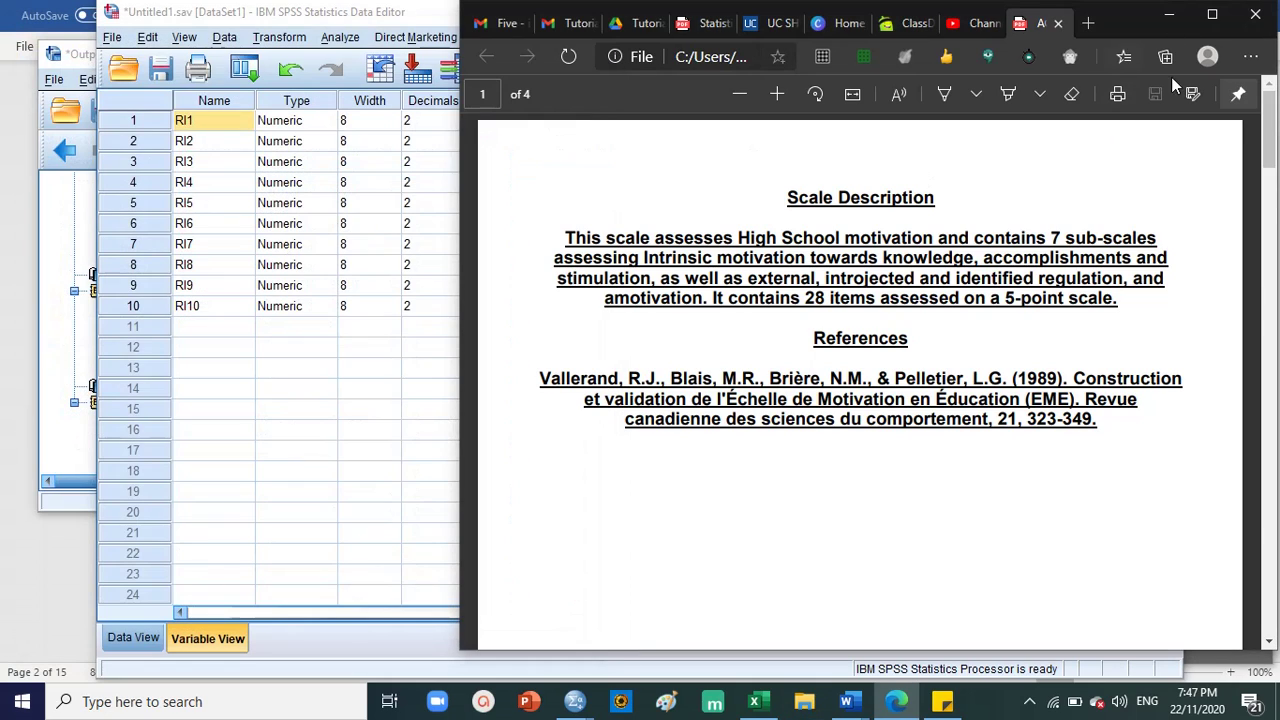
Examine the Academic Motivation Scale's title, seven-point response scale, questionnaire items and the scoring key for AMS HS-28.
scroll(1100, 394, down, 15)
scroll(1117, 413, up, 10)
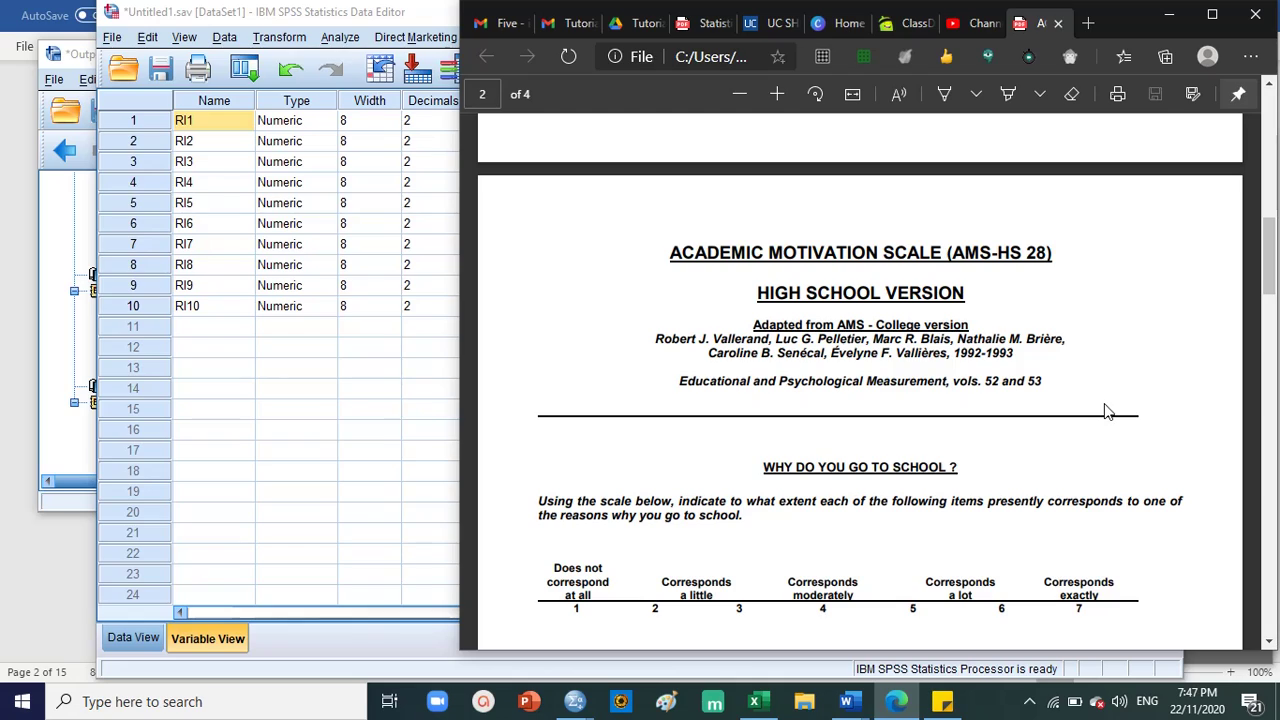
scroll(1107, 413, down, 5)
scroll(1106, 395, up, 2)
scroll(1106, 390, down, 10)
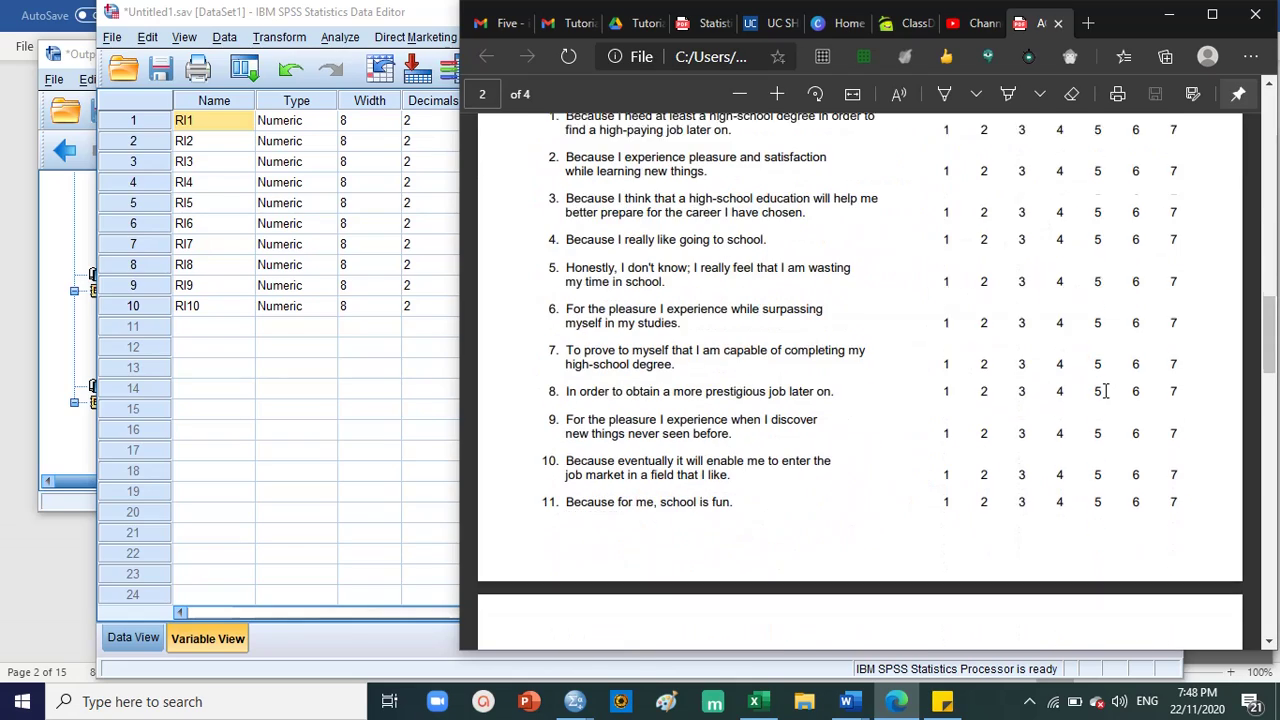
scroll(1106, 390, up, 8)
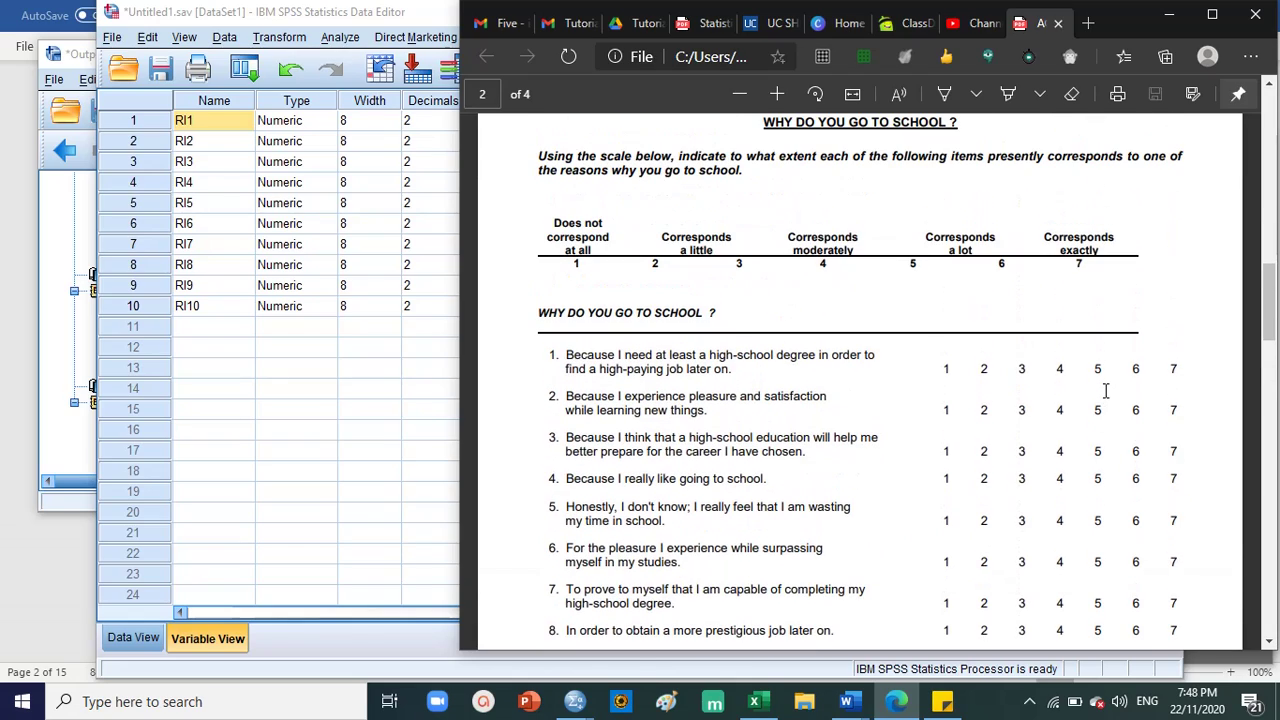
scroll(1106, 390, down, 15)
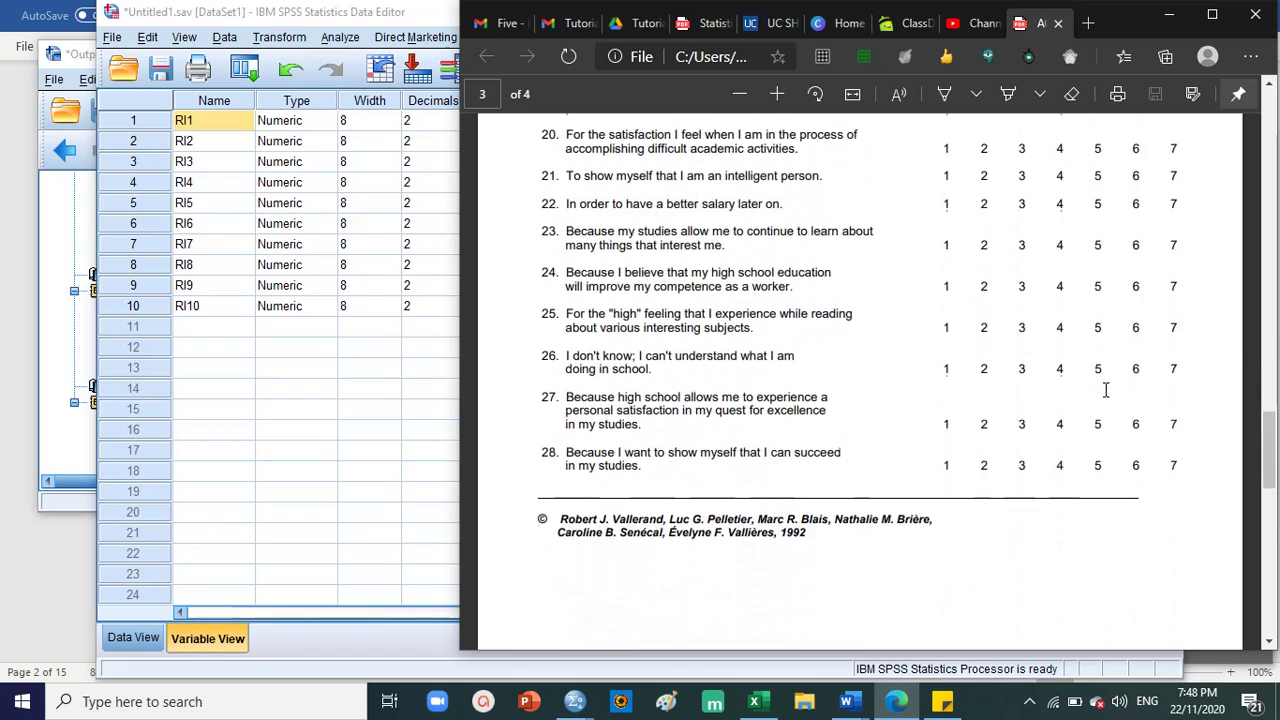
scroll(1106, 390, down, 15)
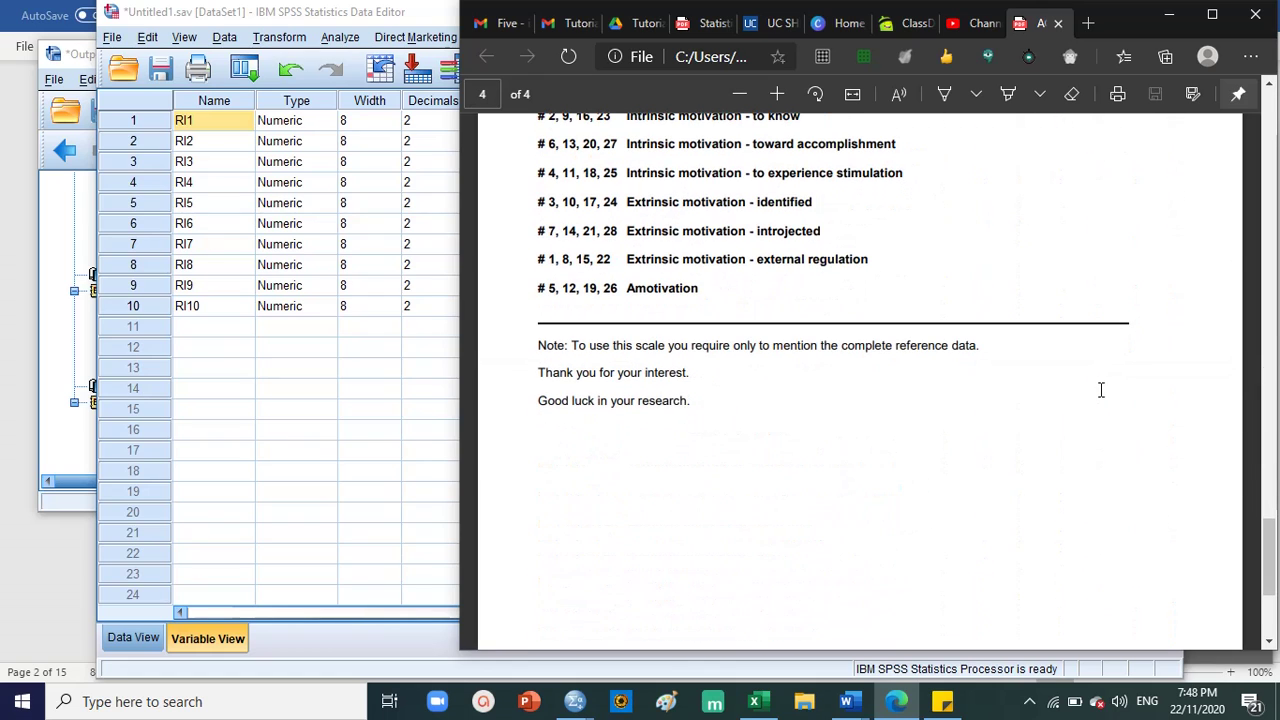
scroll(1100, 390, up, 3)
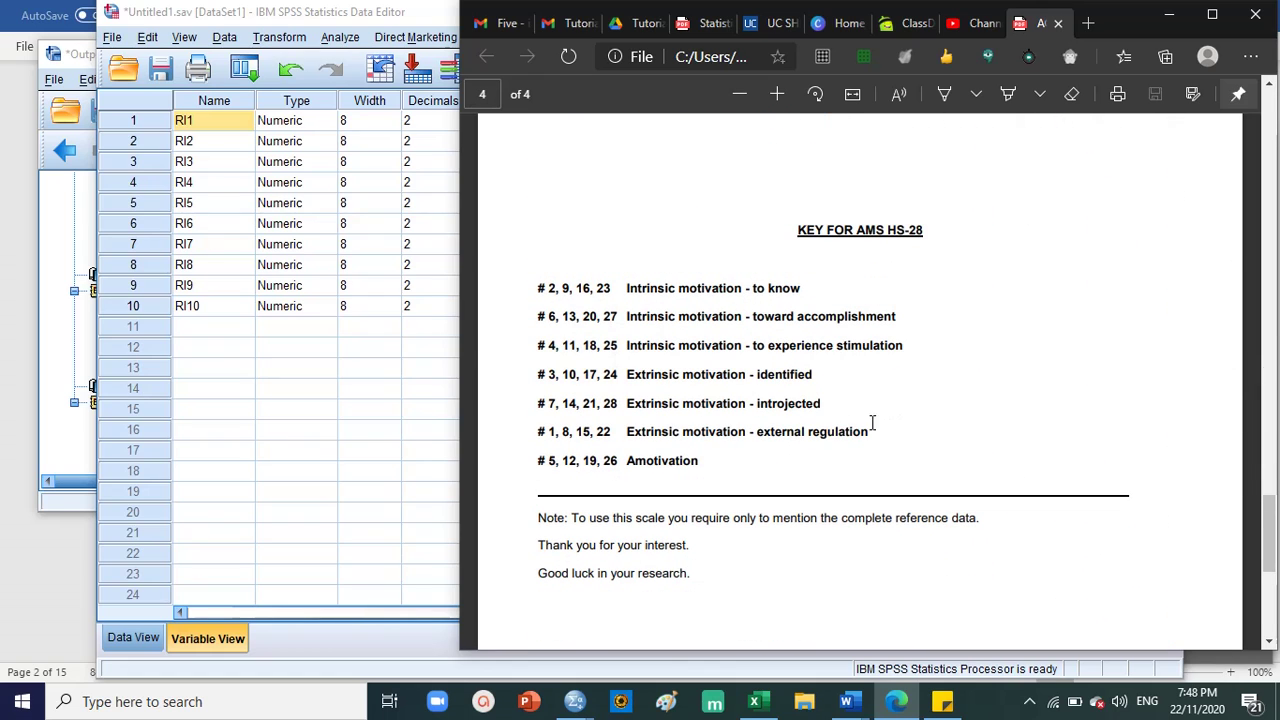
scroll(880, 483, up, 9)
scroll(940, 470, down, 3)
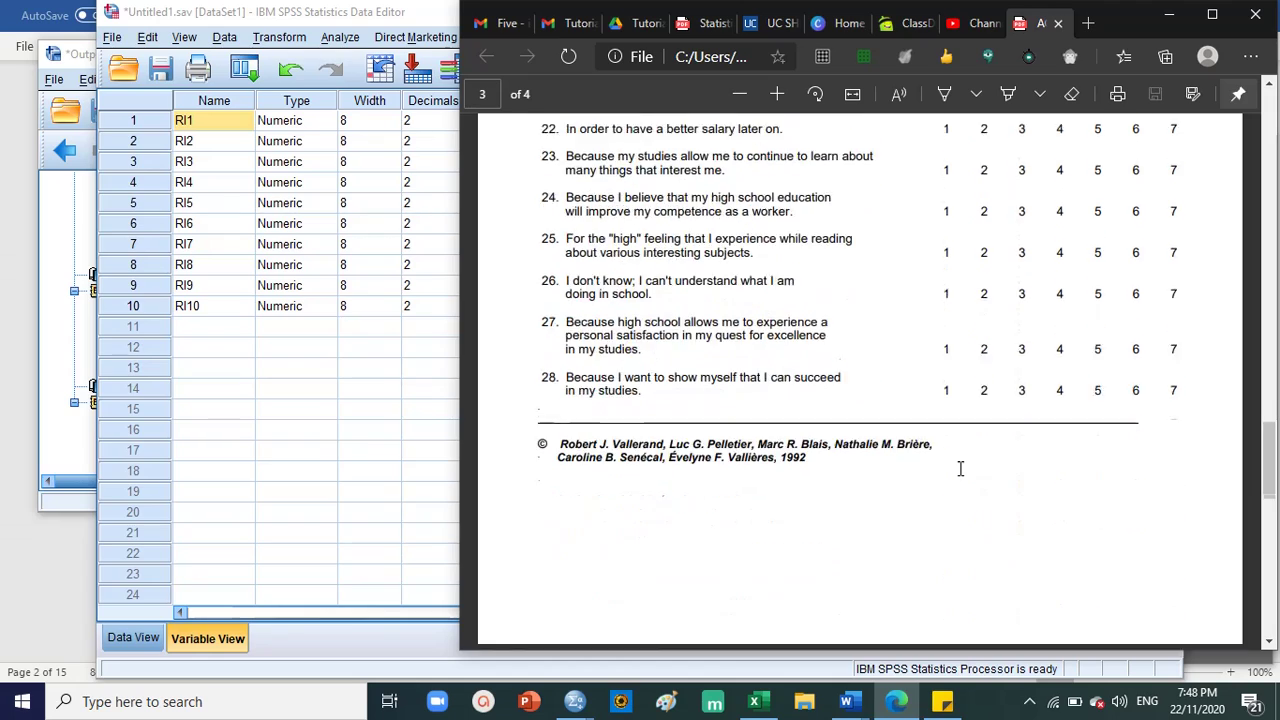
scroll(960, 467, up, 5)
scroll(958, 466, up, 10)
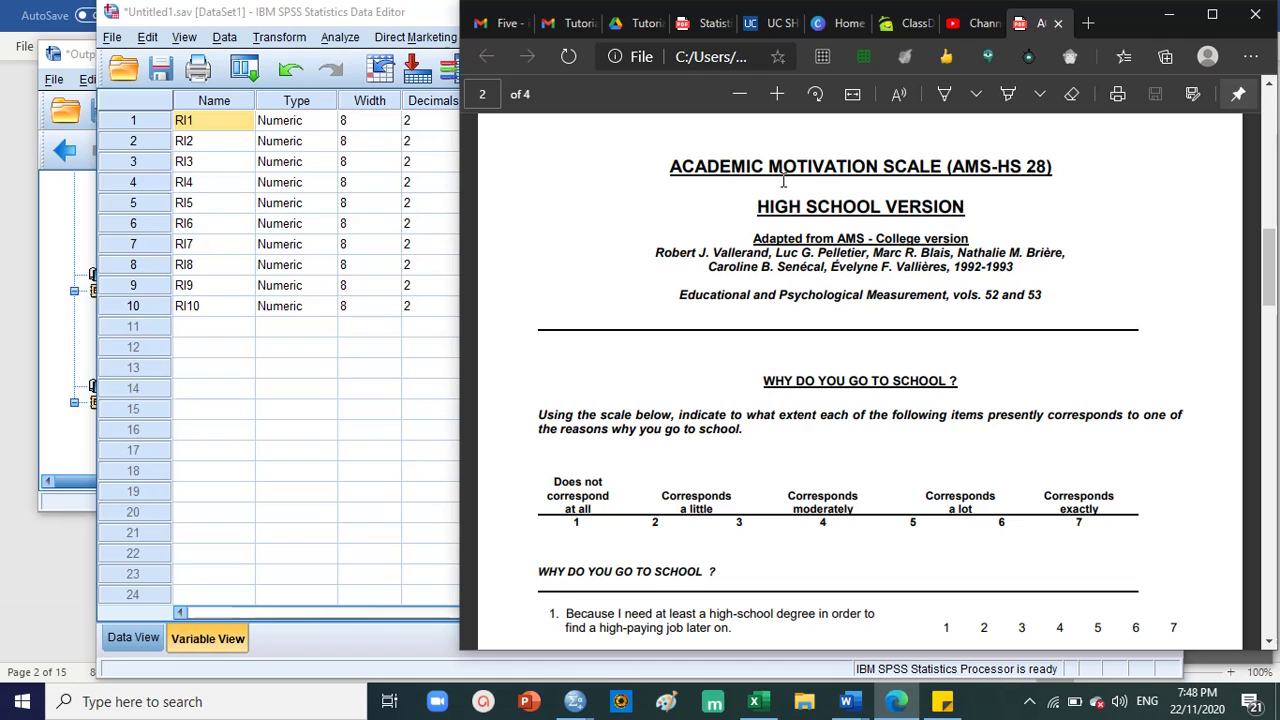
Switch to the SPSS Data Editor, add a variable named AMS1 after RI10, and compare it with the first questionnaire item.
click(209, 328)
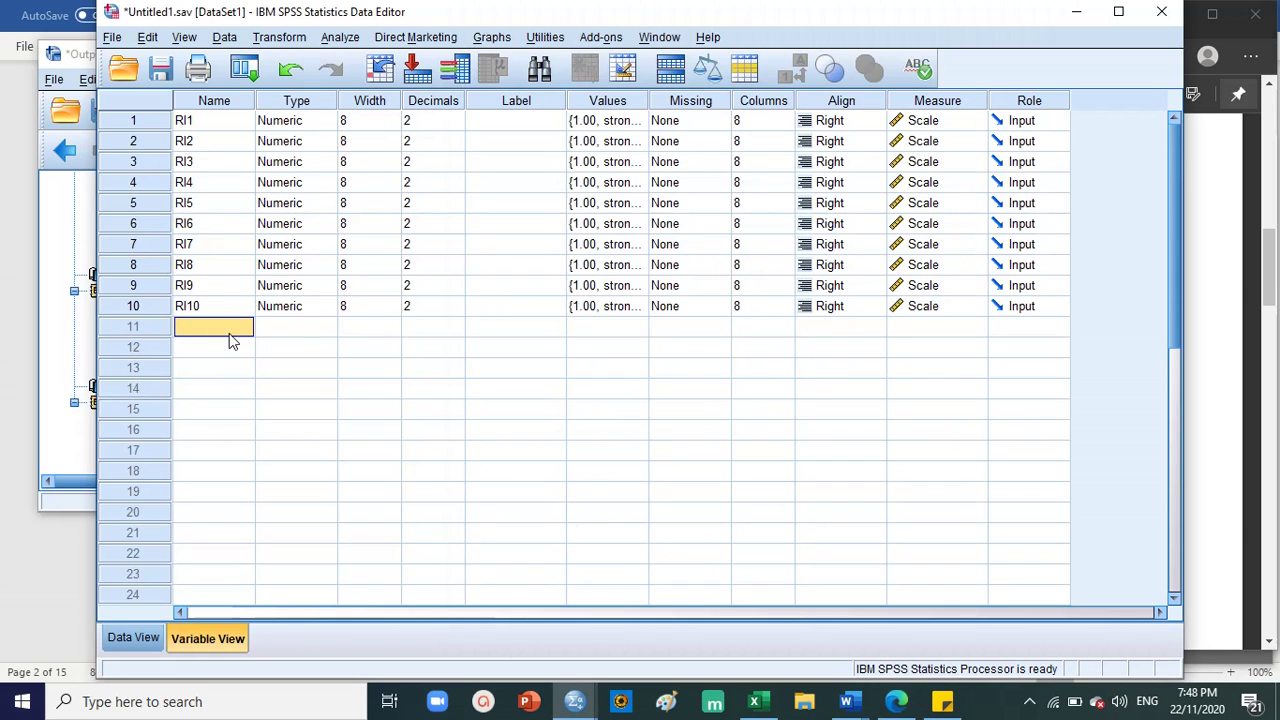
text(AM)
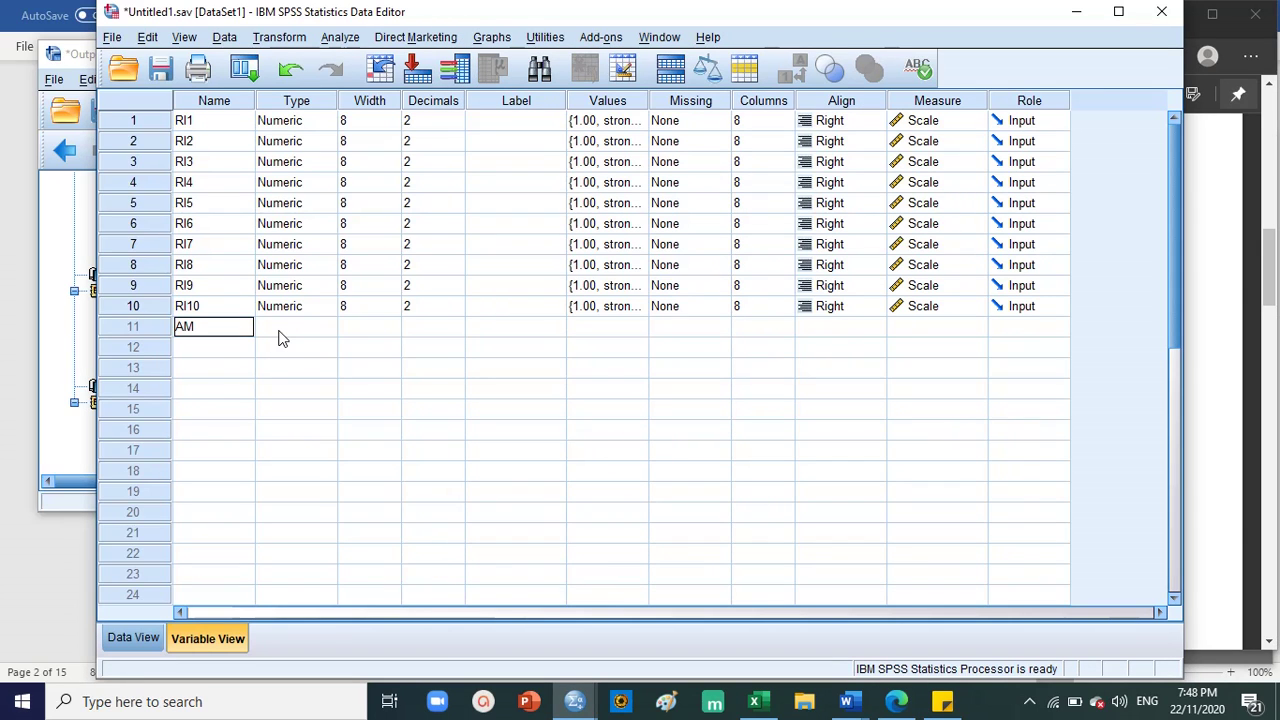
text(S1)
click(1197, 354)
scroll(835, 517, down, 3)
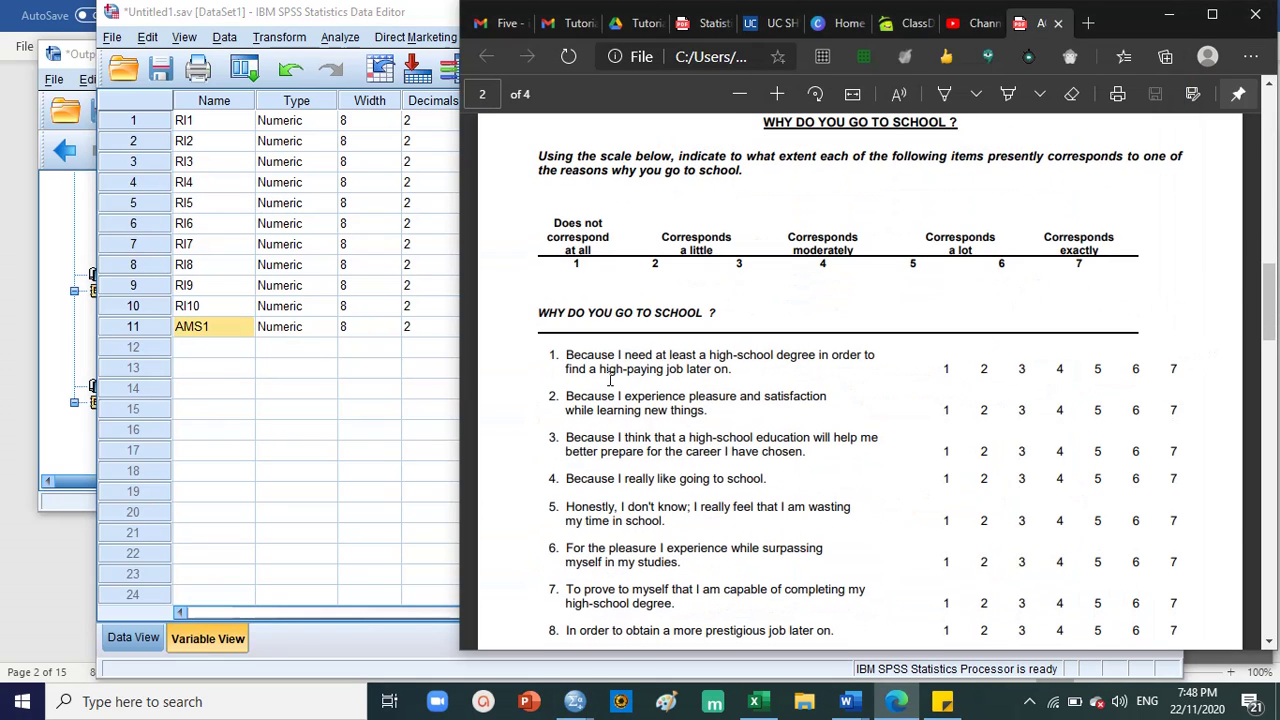
drag(600, 368, 790, 358)
scroll(593, 370, down, 2)
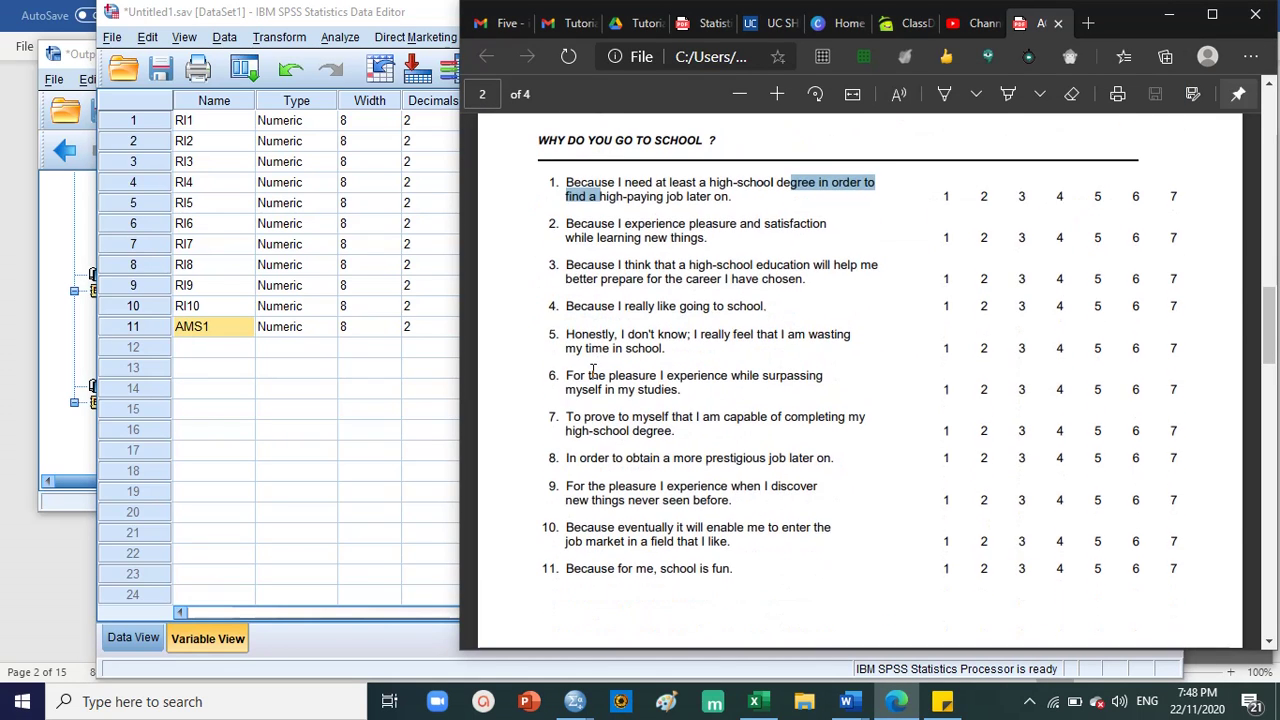
Add variables named AMS2 and AMS3 below AMS1 in the SPSS variable definitions.
click(185, 346)
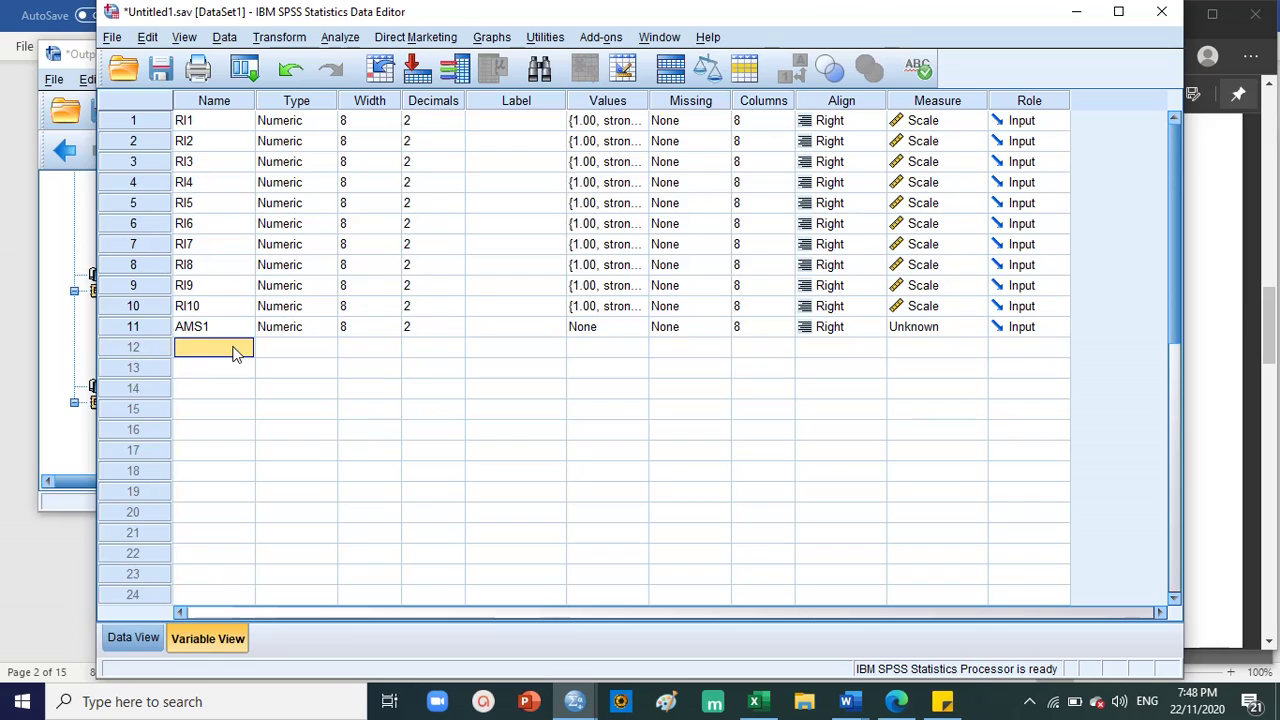
text(AMS 2)
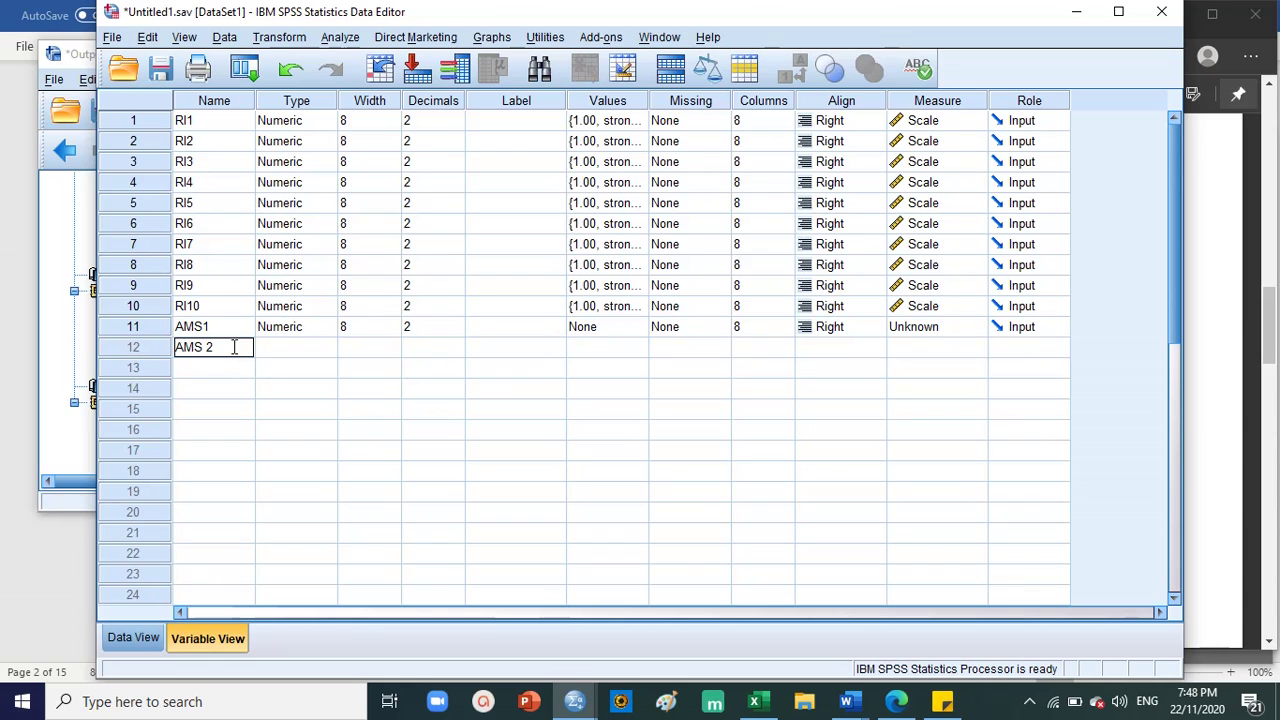
key(BackSpace)
key(BackSpace)
text(2)
key(Return)
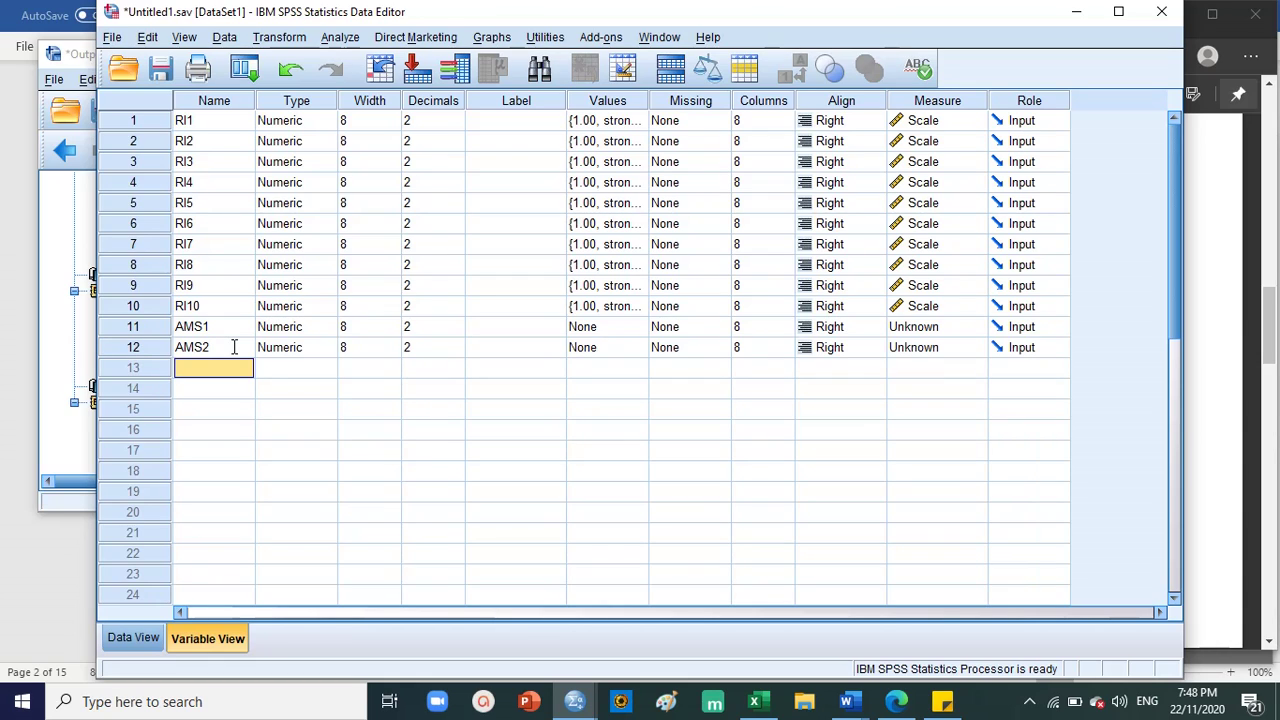
text(AMS3)
key(Return)
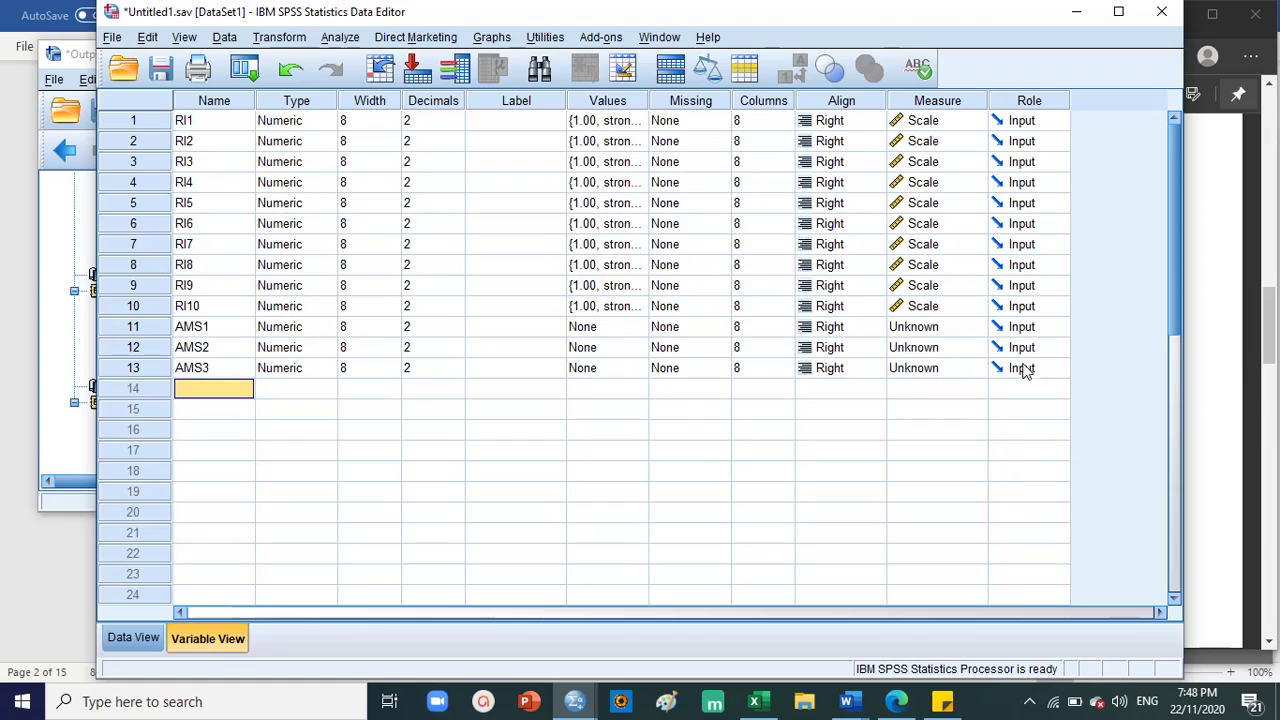
Check the remaining questionnaire items up to number 28 in the browser PDF, and add variables AMS4 and AMS5 in SPSS.
click(1208, 367)
scroll(1062, 408, down, 3)
scroll(1062, 408, down, 10)
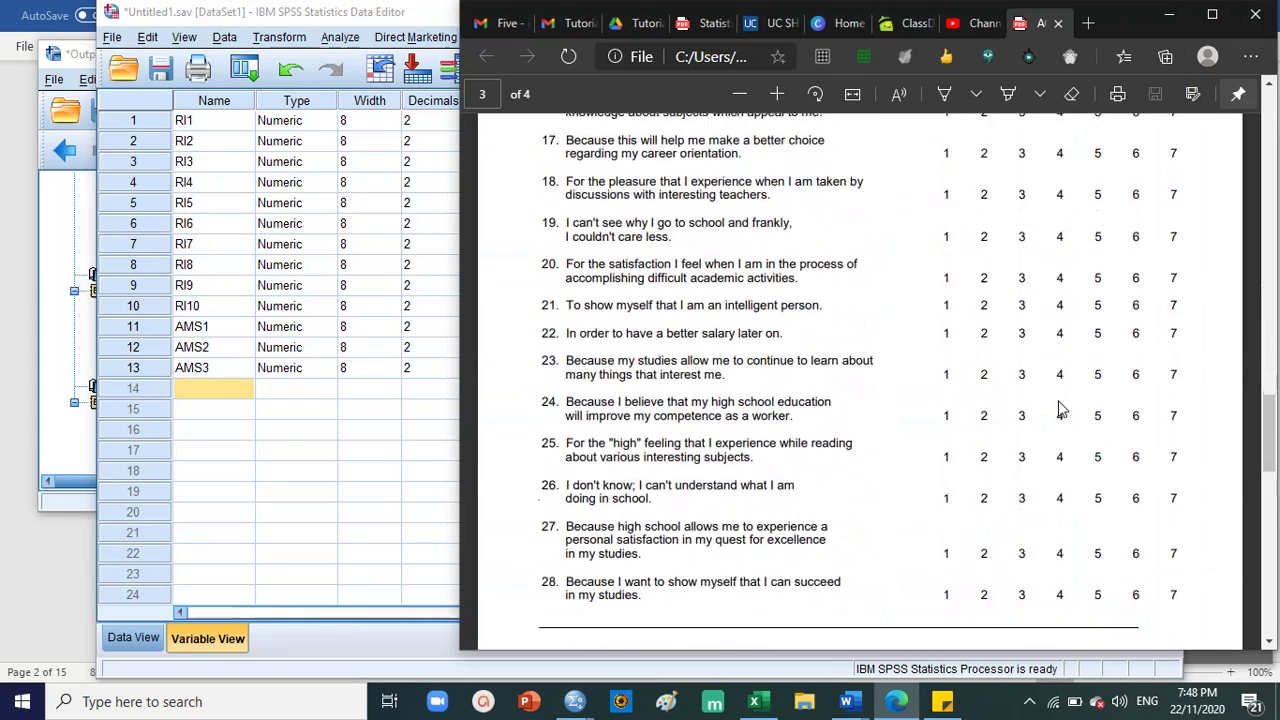
scroll(1058, 409, down, 2)
scroll(1058, 409, up, 10)
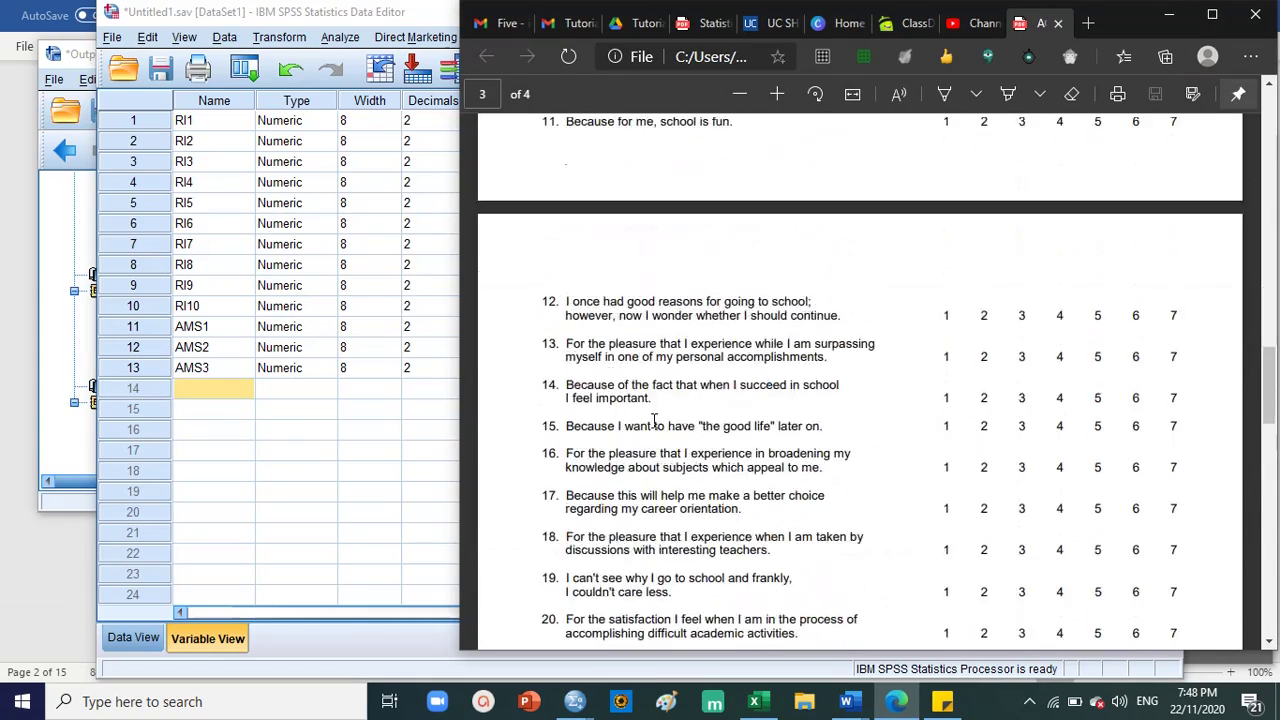
click(210, 400)
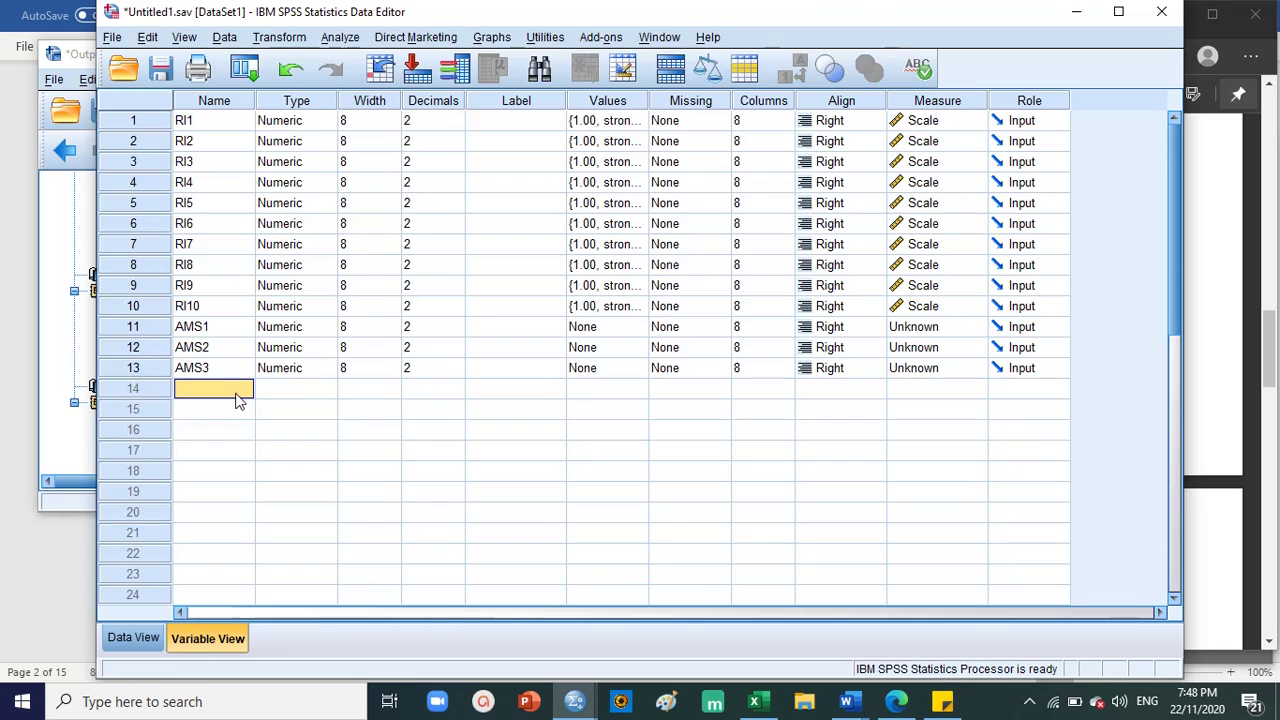
text(AMS)
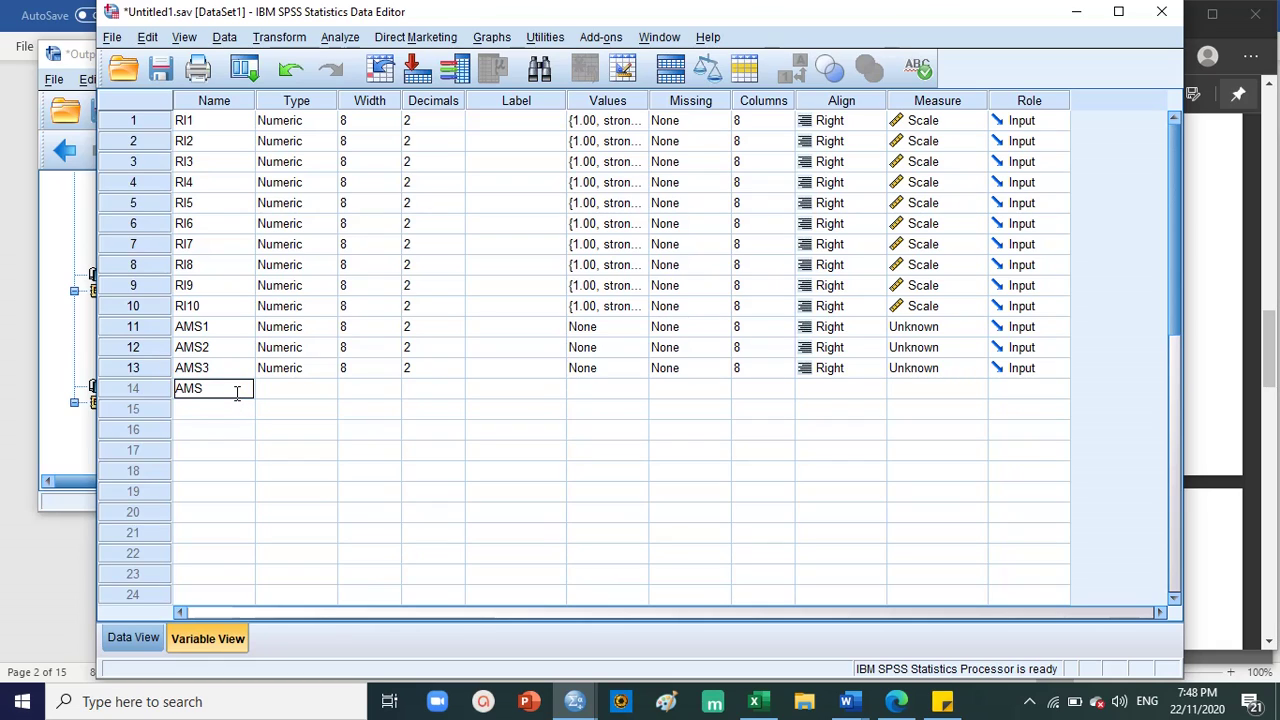
text(4)
key(Return)
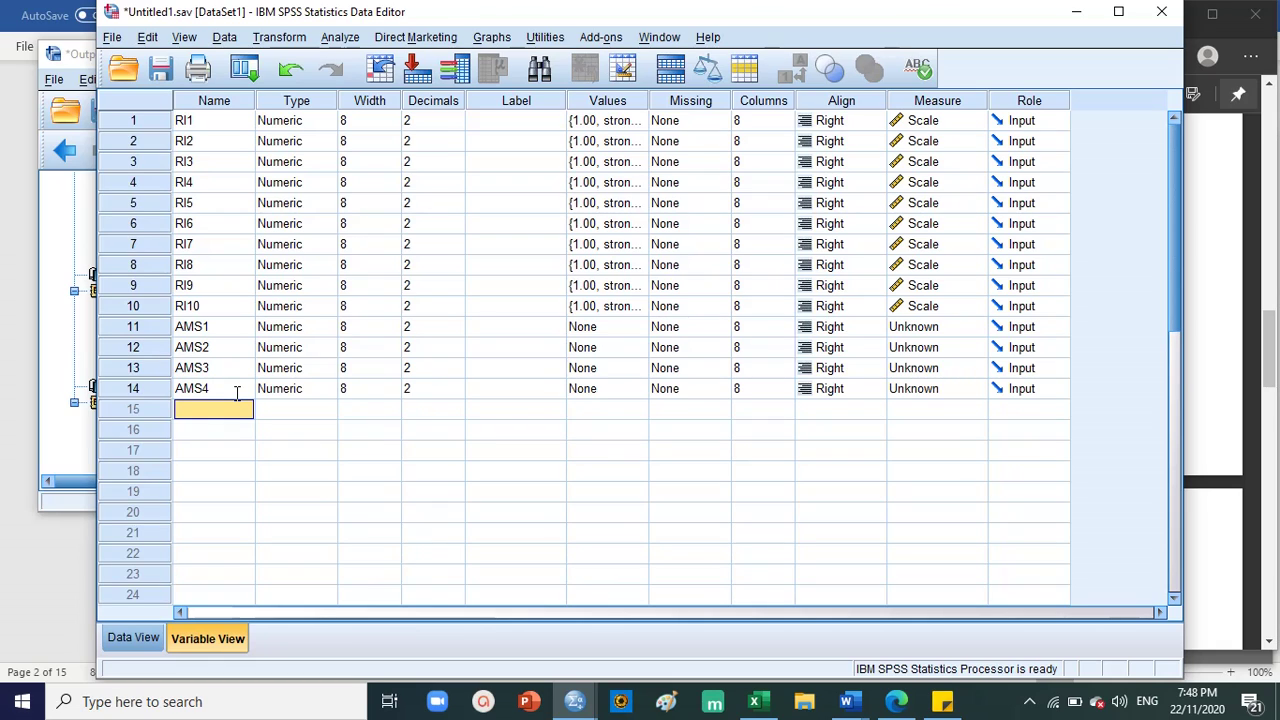
text(AMS5)
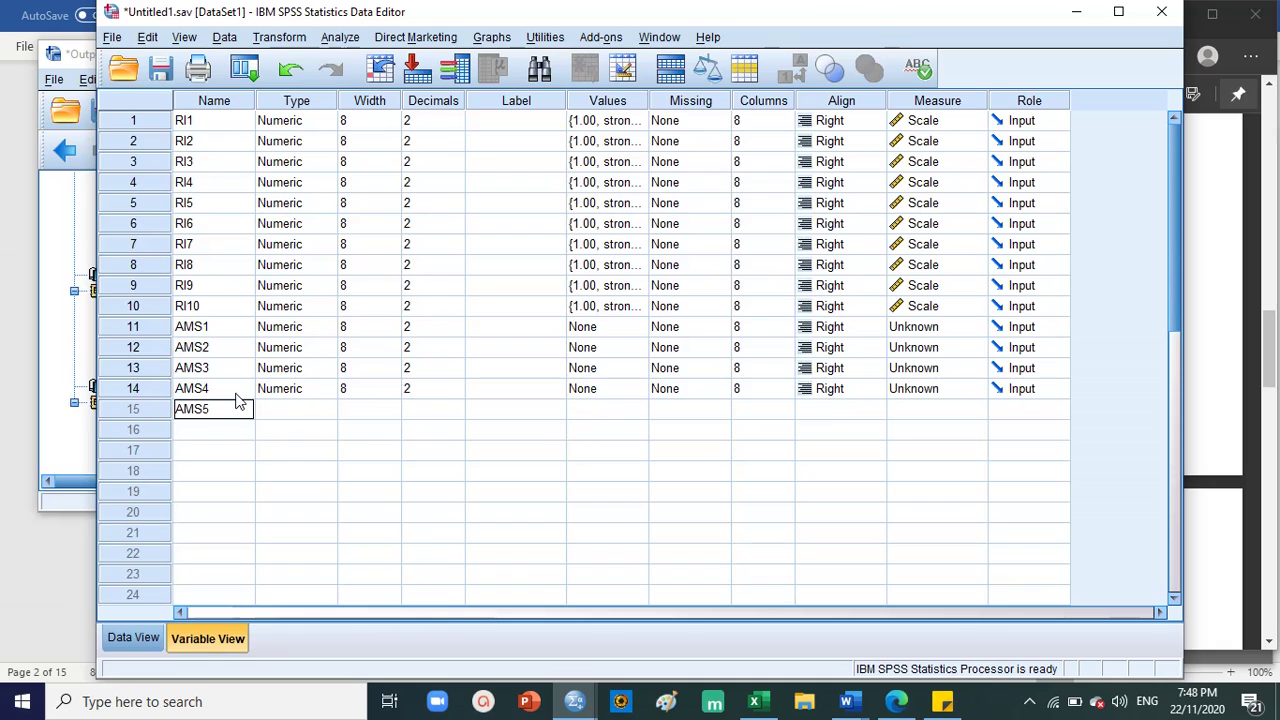
key(Return)
Add variables named AMS6 and AMS7 below AMS5 in the variable definitions.
text(AMS)
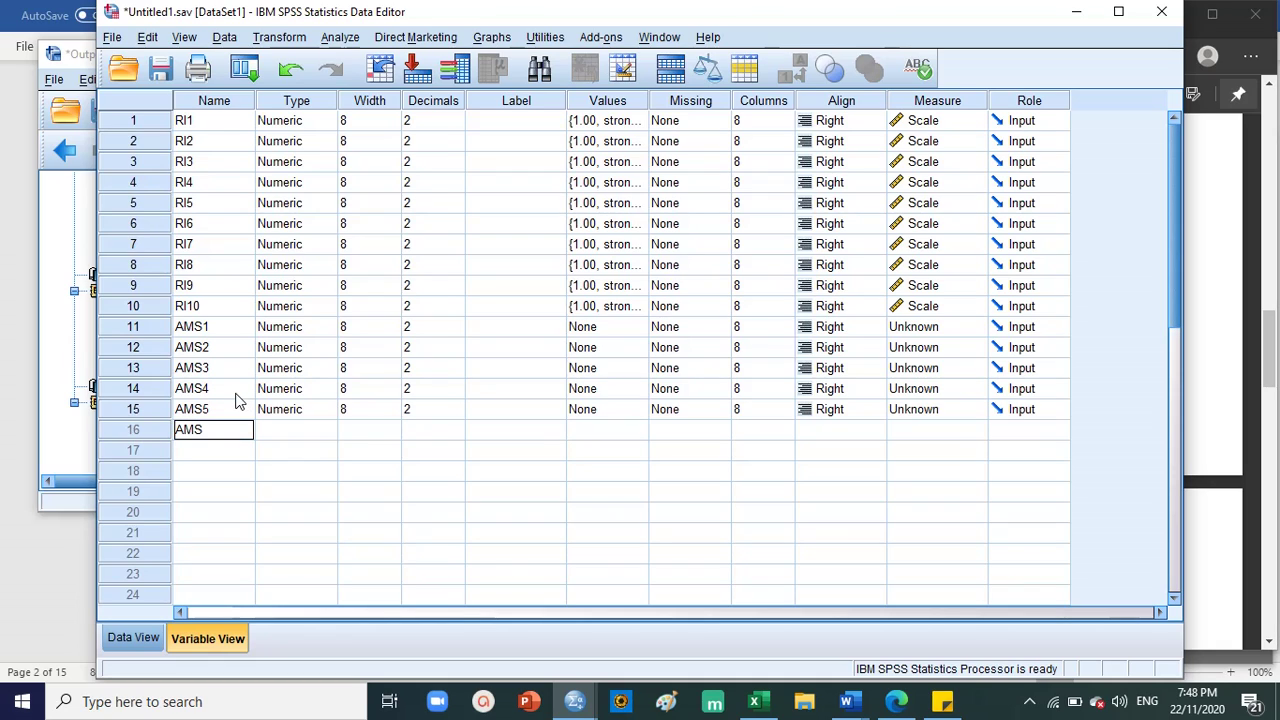
text(6)
key(Return)
text(A)
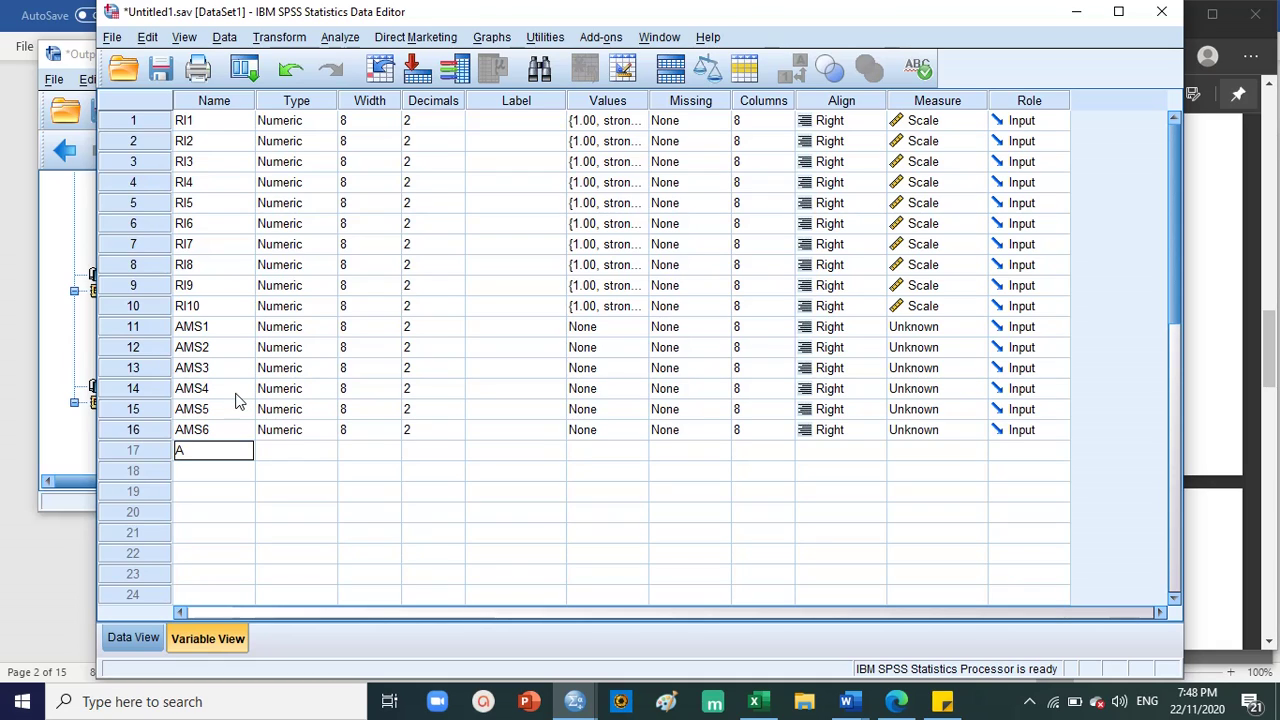
text(MS7)
key(Return)
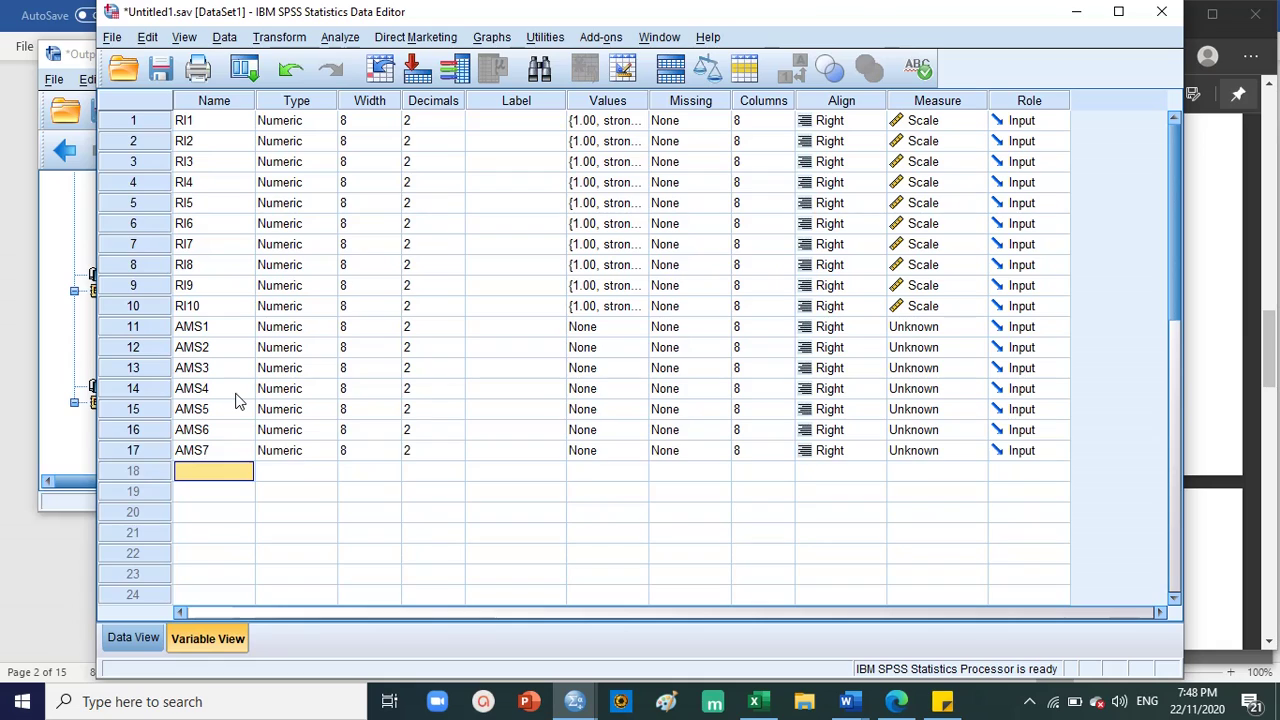
Continue the variable list with AMS8, AMS9 and AMS10 below AMS7.
text(AMS8)
key(Return)
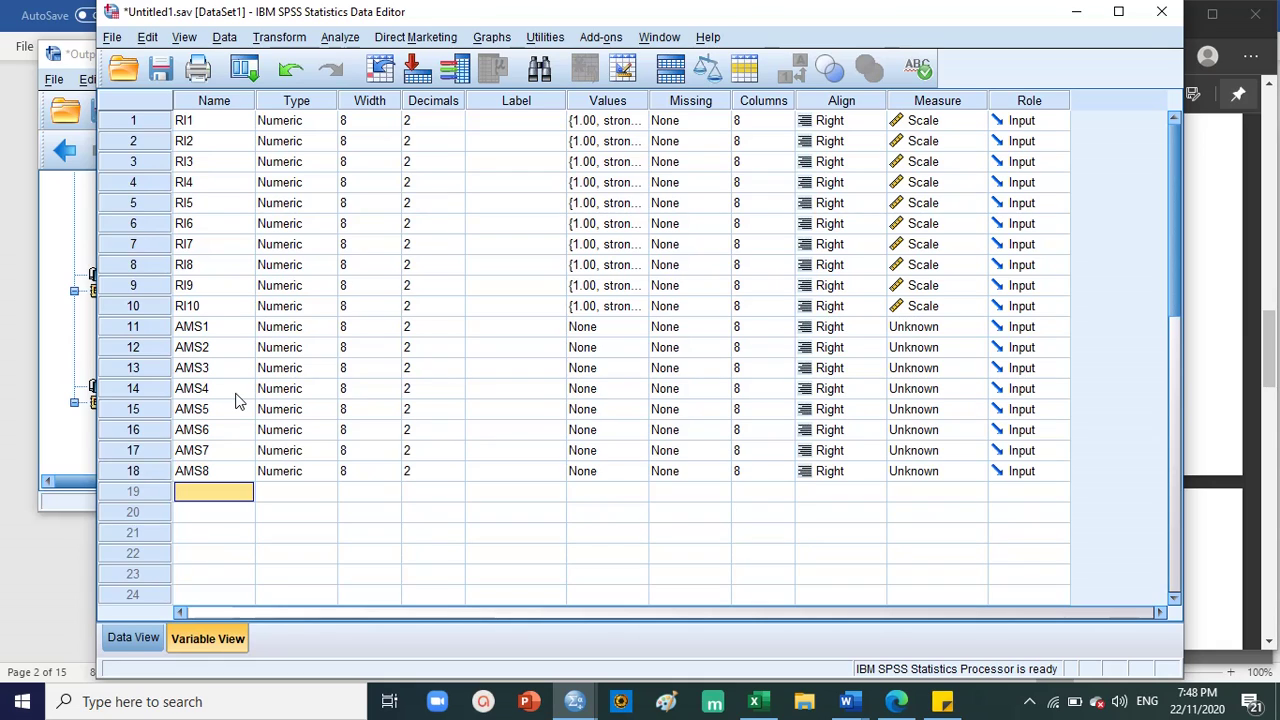
text(AMS9)
key(Return)
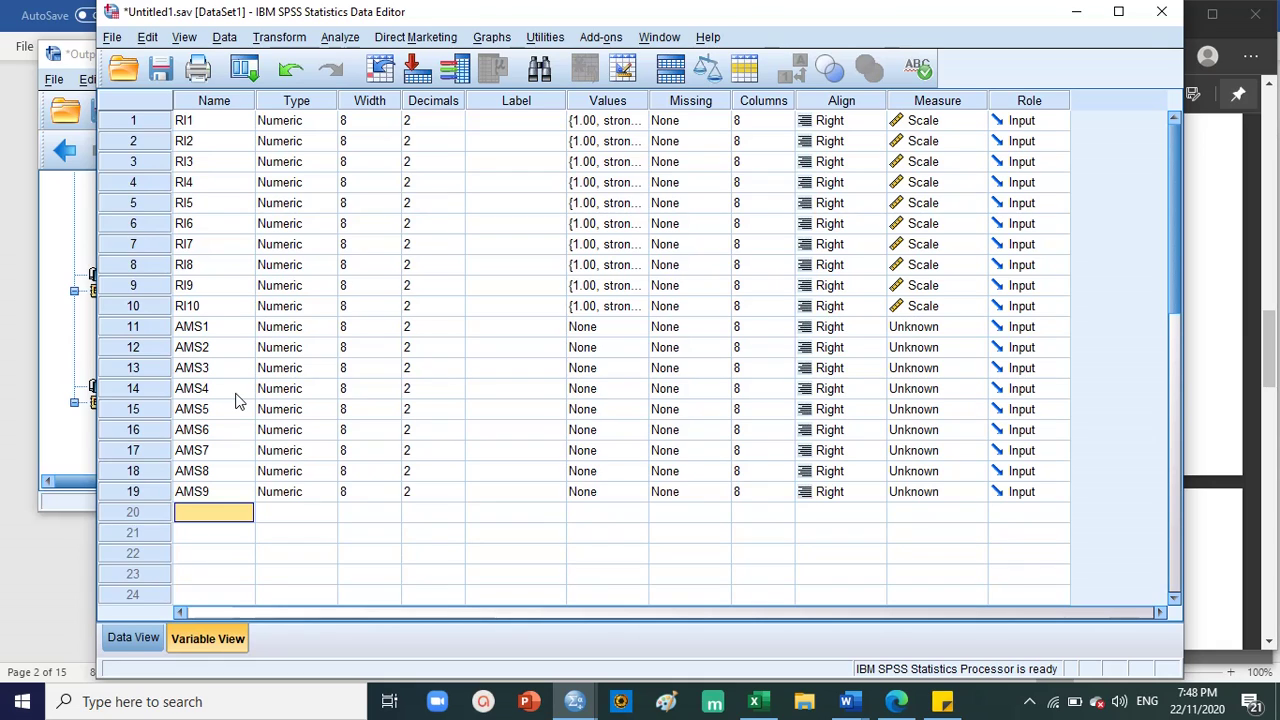
text(AMS10)
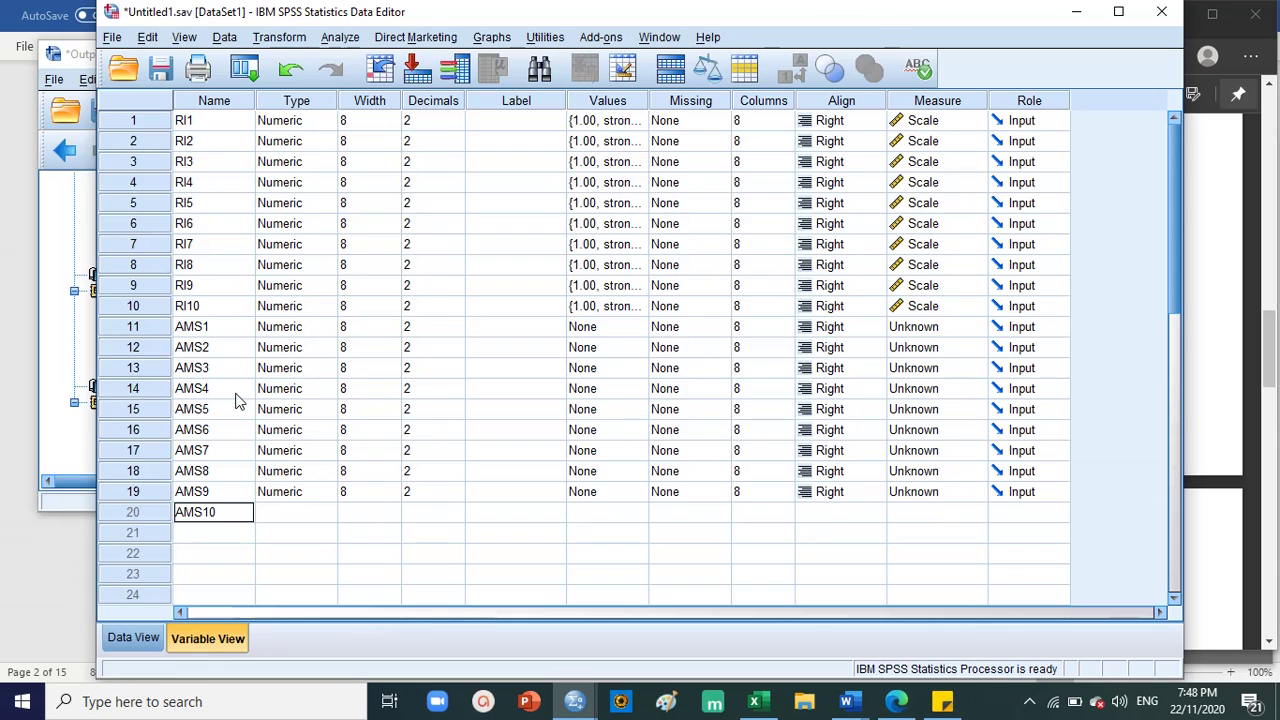
key(Return)
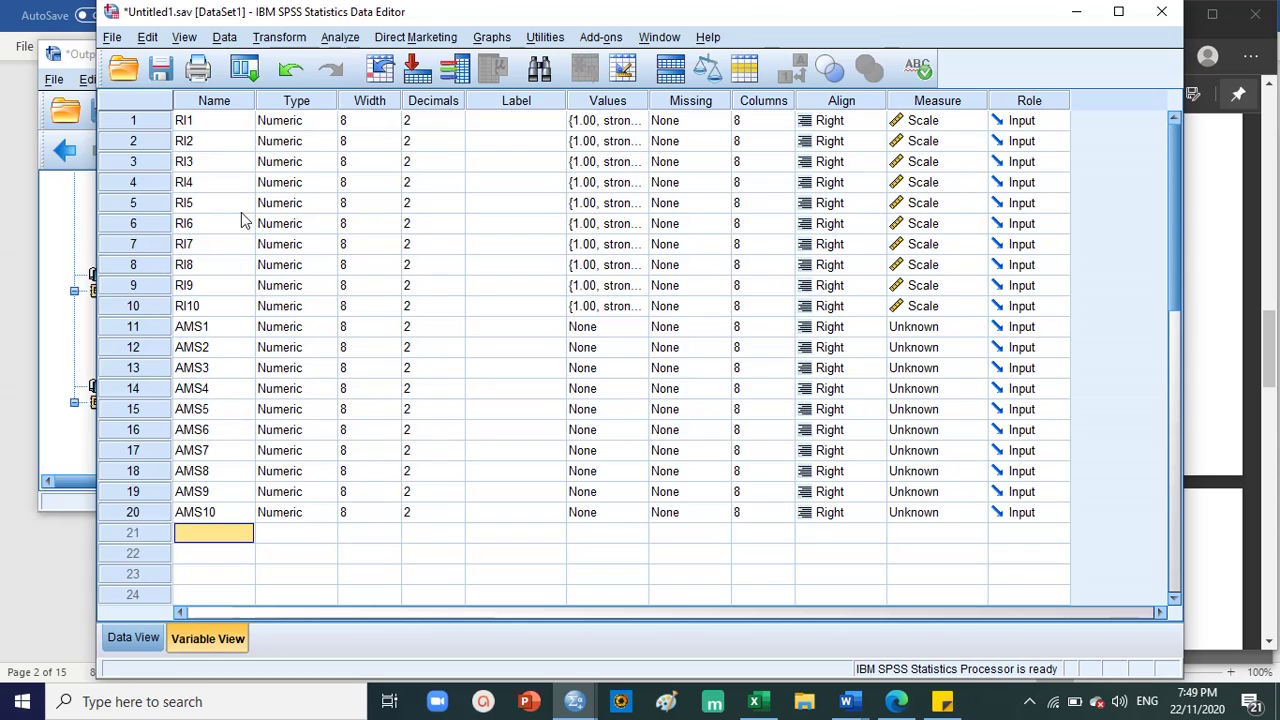
Compare the definitions of RI1 and AMS1, and inspect the AMS columns beside the RI data in the data view.
click(145, 122)
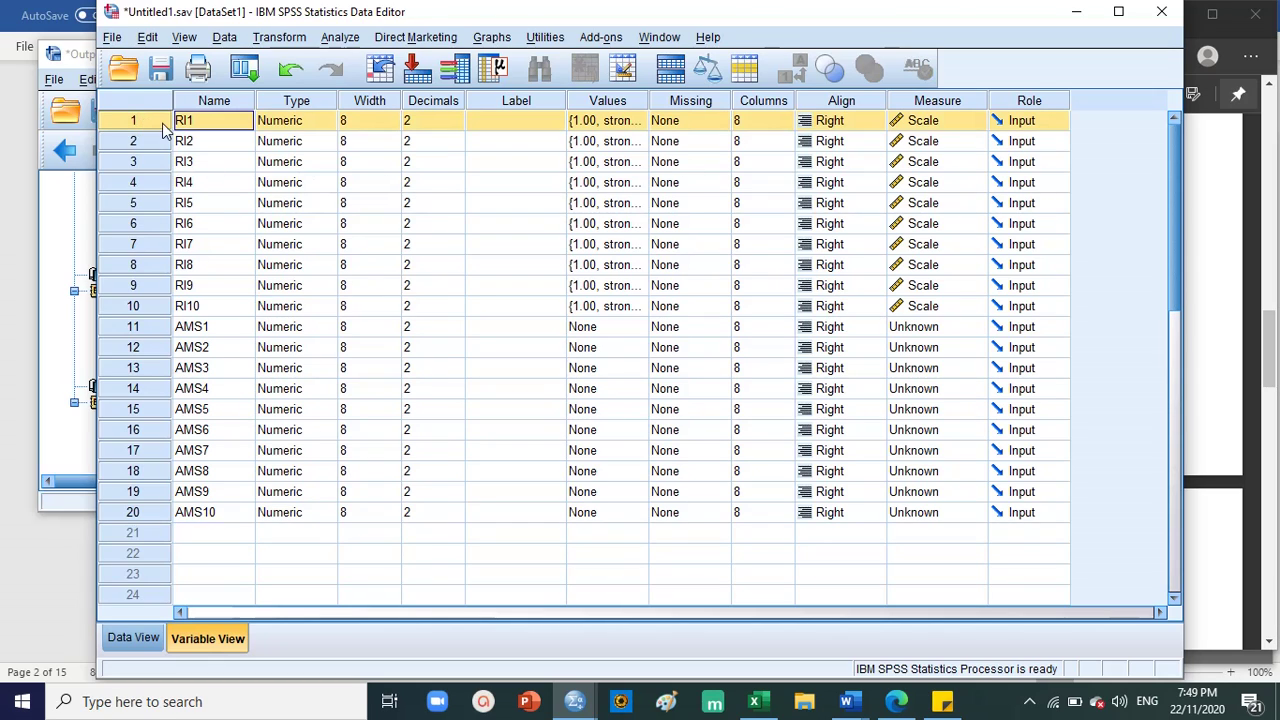
click(156, 330)
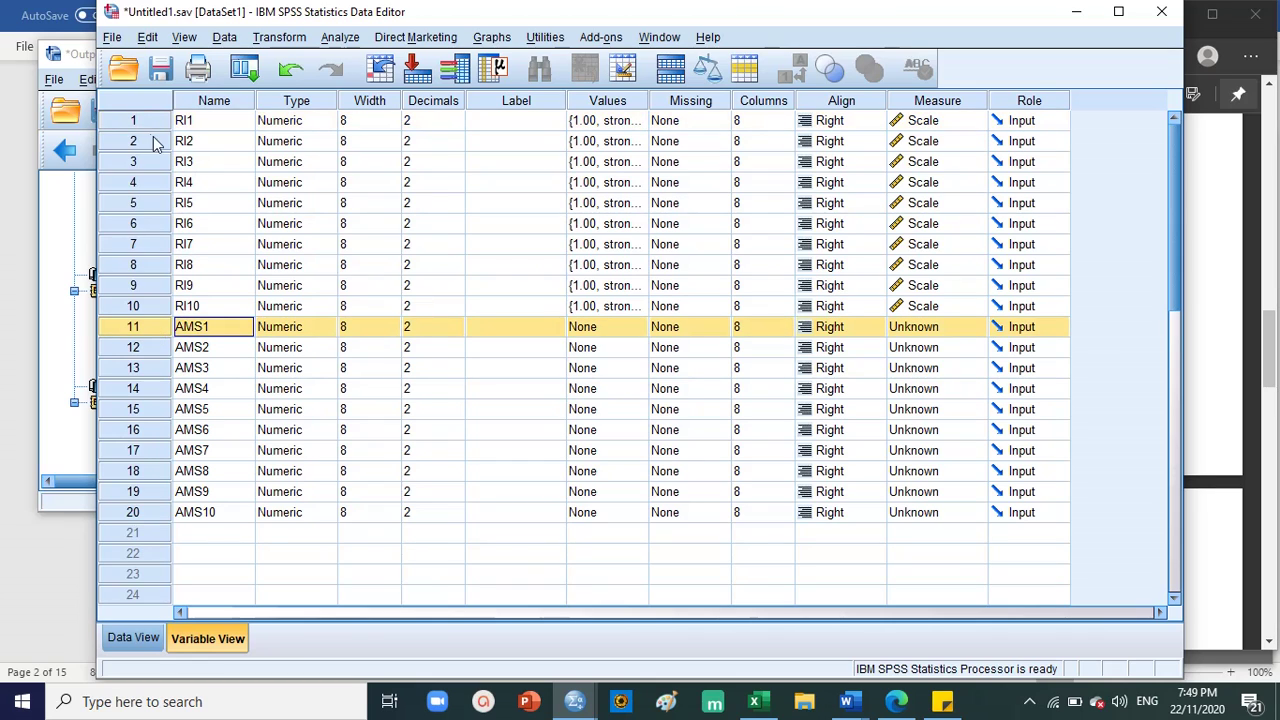
click(150, 126)
click(156, 330)
click(155, 125)
click(152, 326)
click(142, 640)
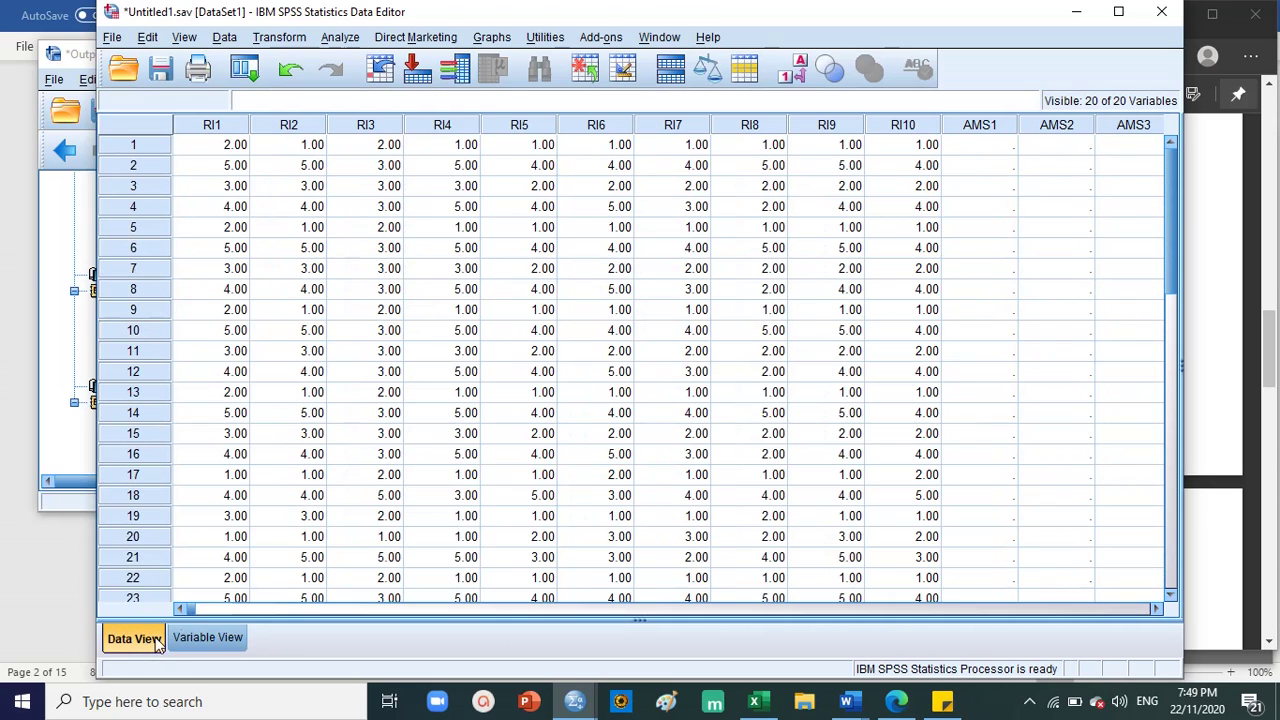
click(995, 152)
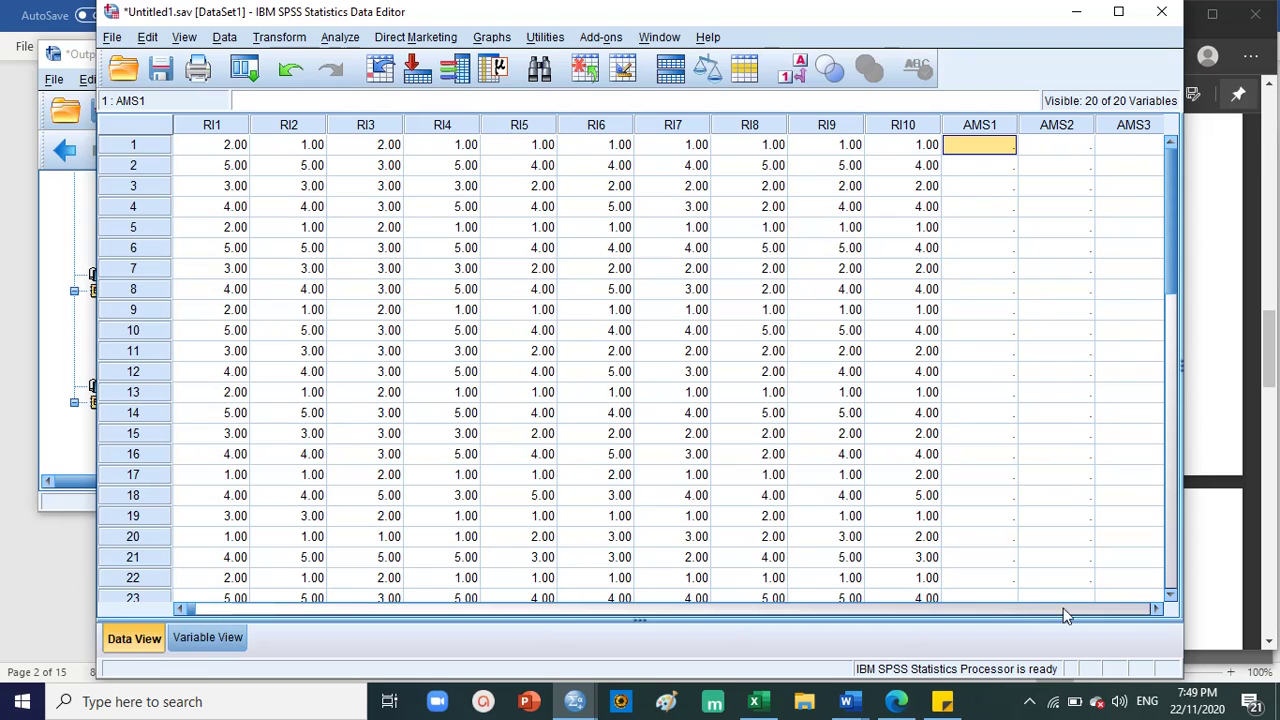
click(1157, 610)
click(1157, 610)
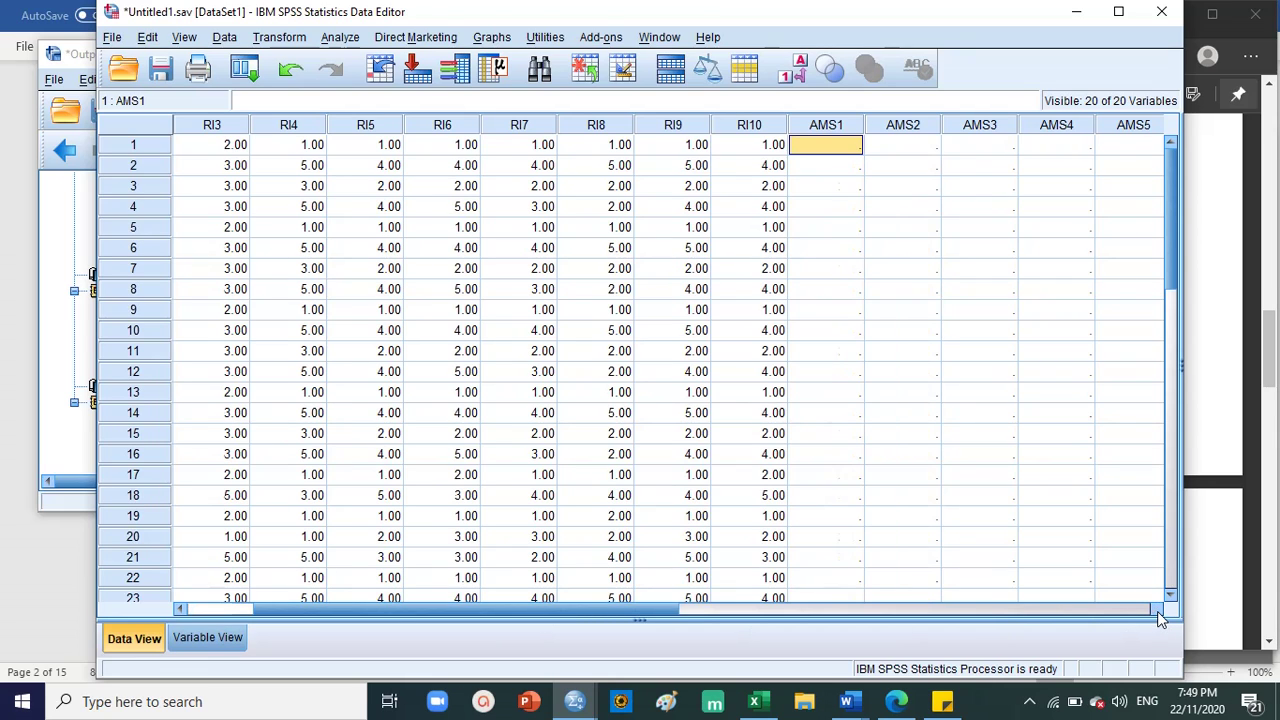
Return to the variable definitions, open the value labels of AMS1, and check the questionnaire's seven-point response scale in the browser PDF.
click(208, 640)
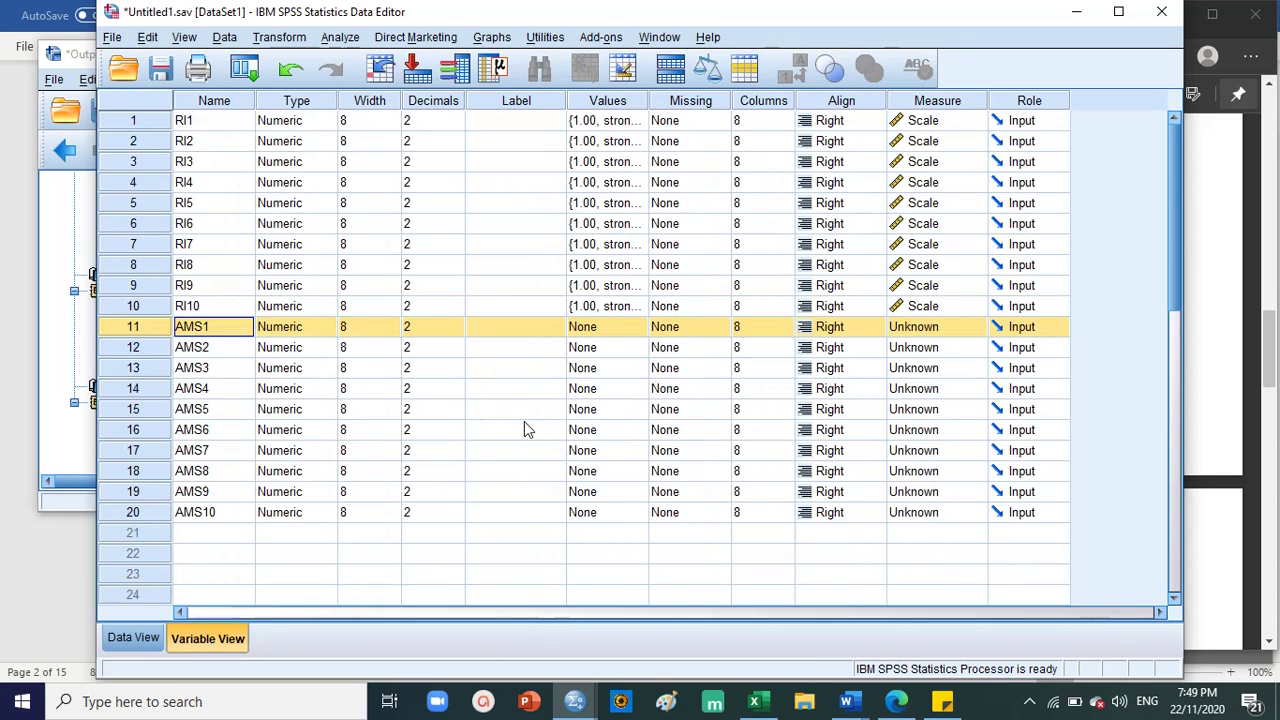
click(230, 103)
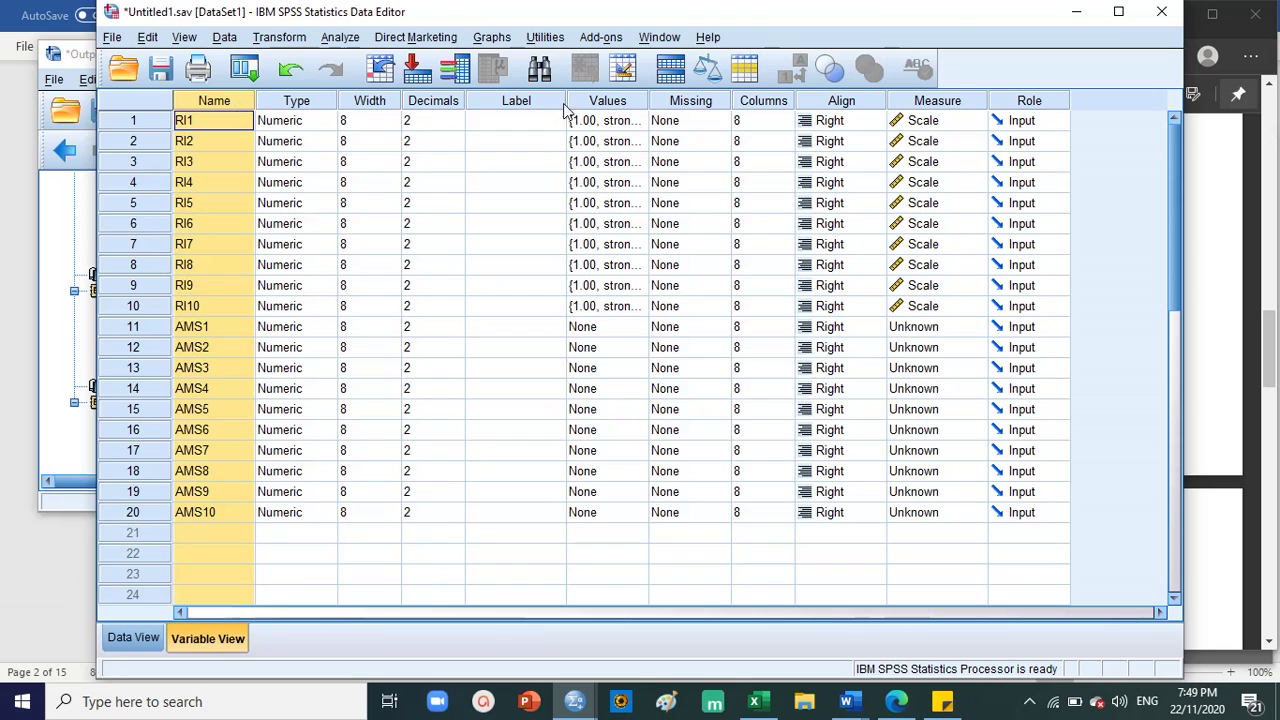
click(615, 103)
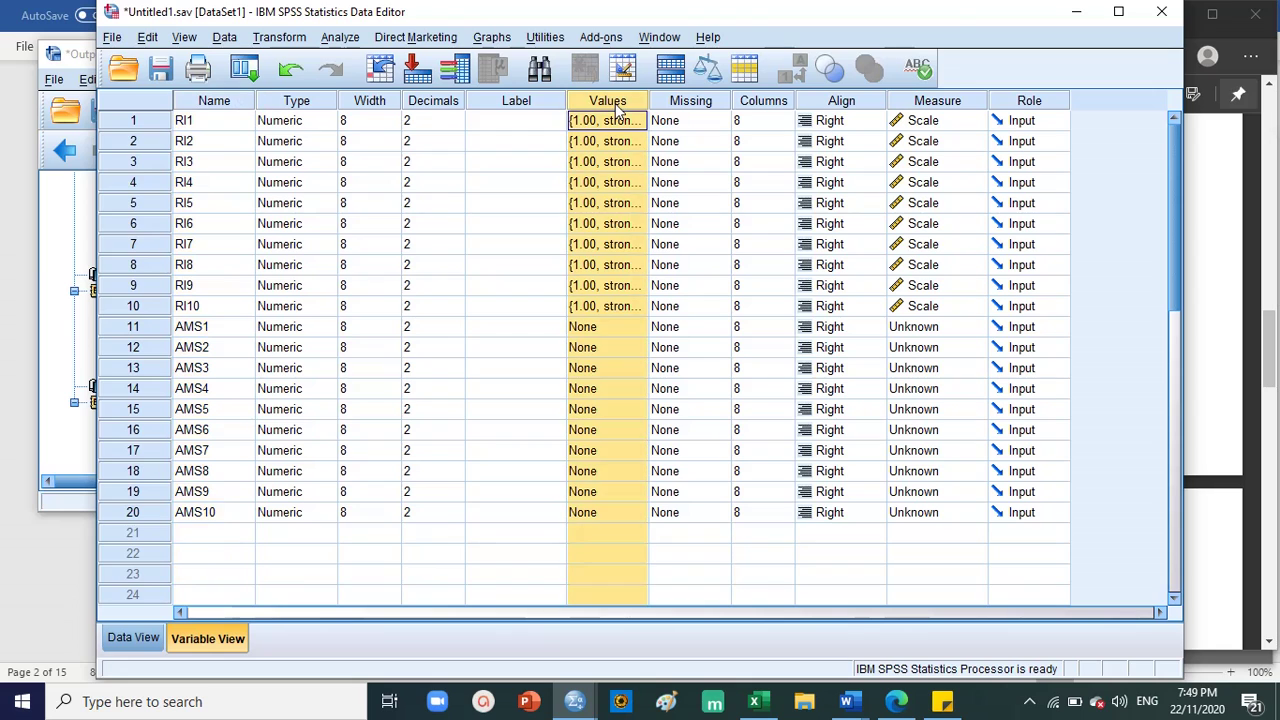
click(633, 326)
click(638, 327)
click(834, 213)
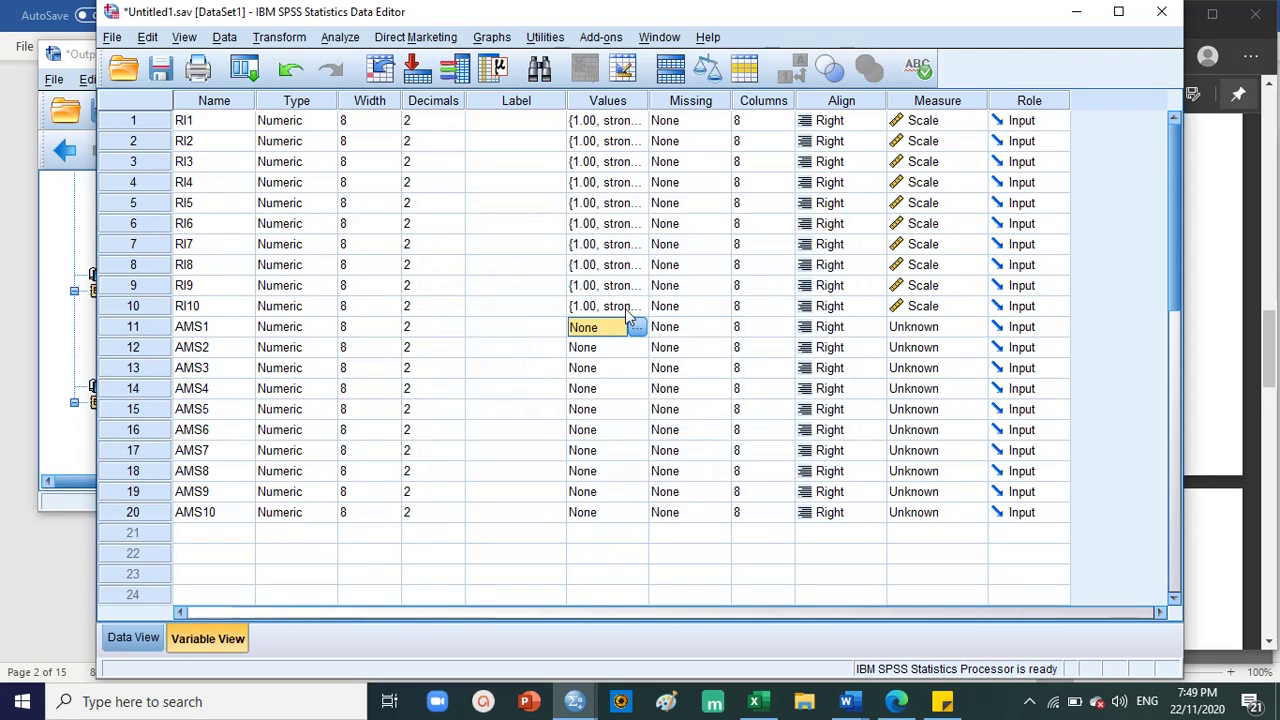
click(637, 327)
click(1237, 236)
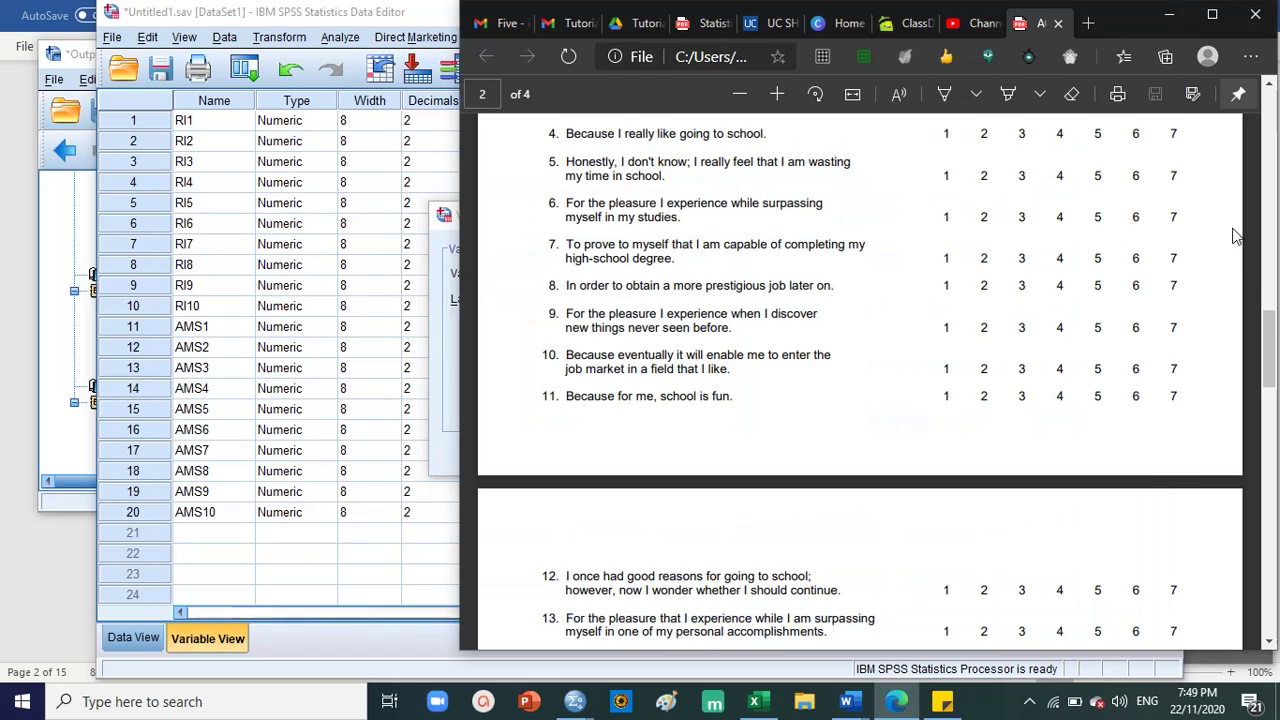
scroll(1118, 290, up, 5)
scroll(1118, 291, down, 1)
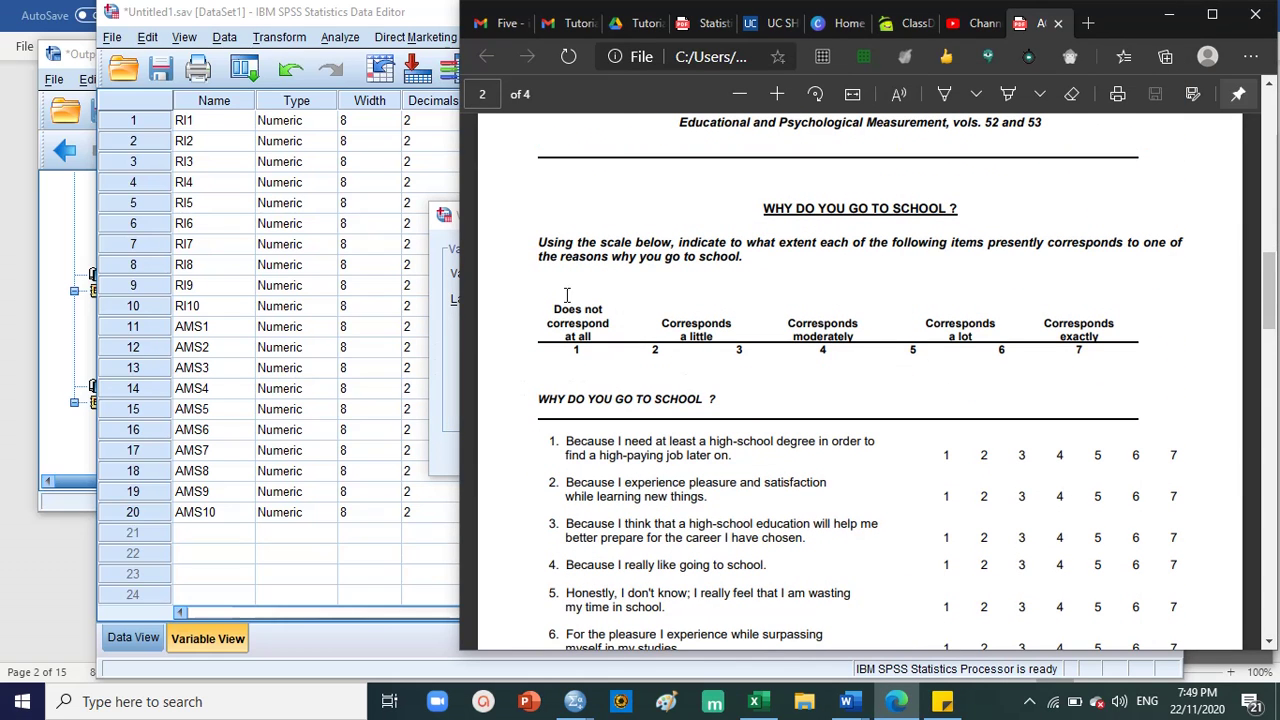
Dismiss the empty value labels dialog in SPSS and narrow the Data Editor window so the PDF's response scale shows beside it.
click(395, 20)
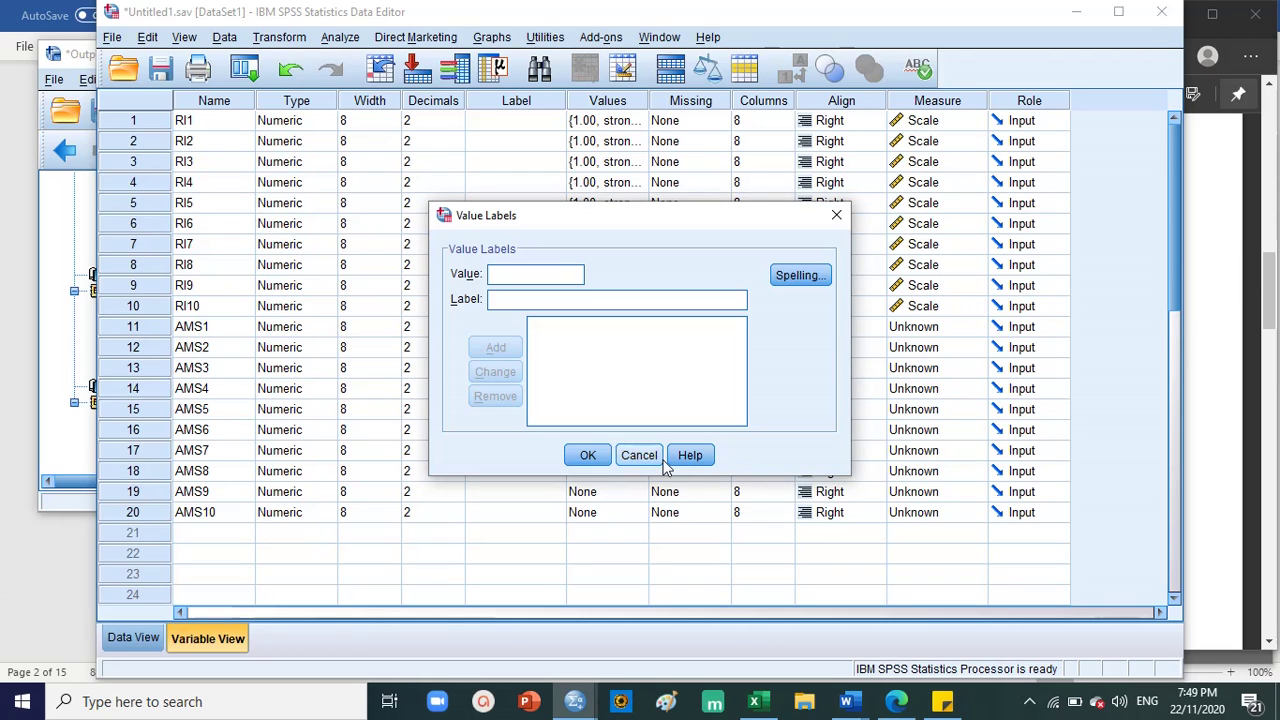
click(836, 215)
drag(1182, 318, 632, 300)
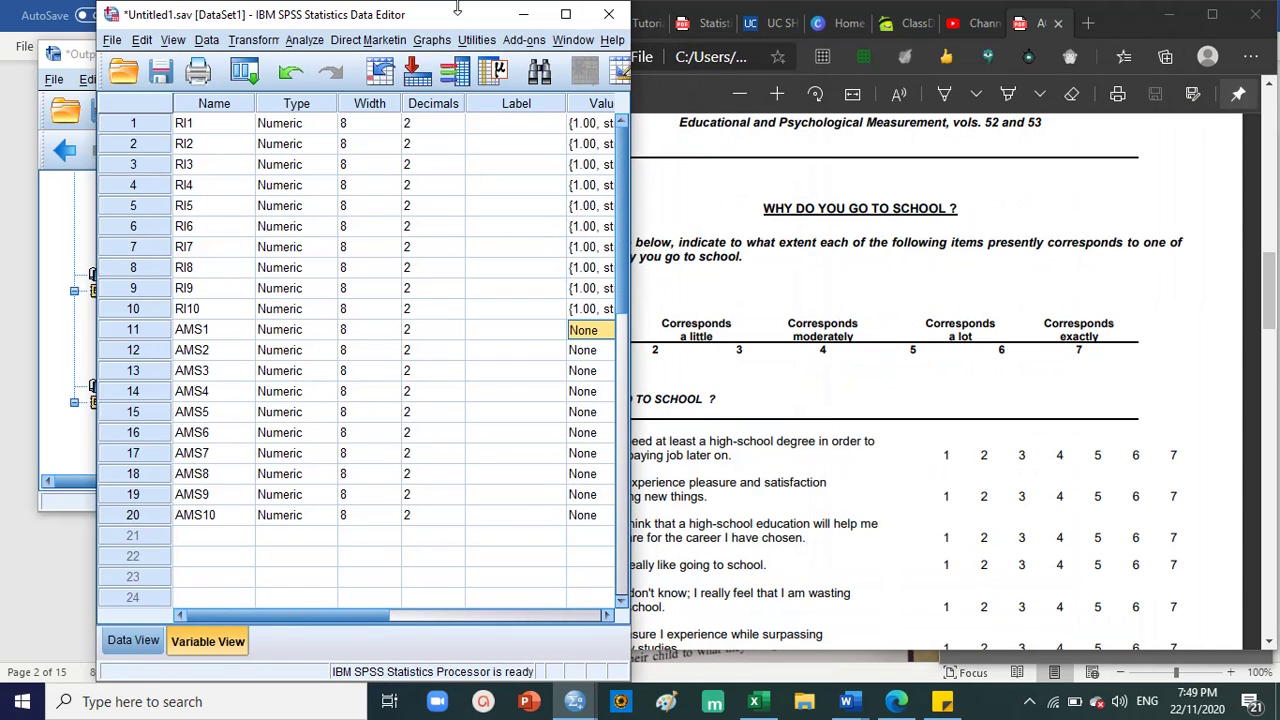
drag(454, 12, 386, 22)
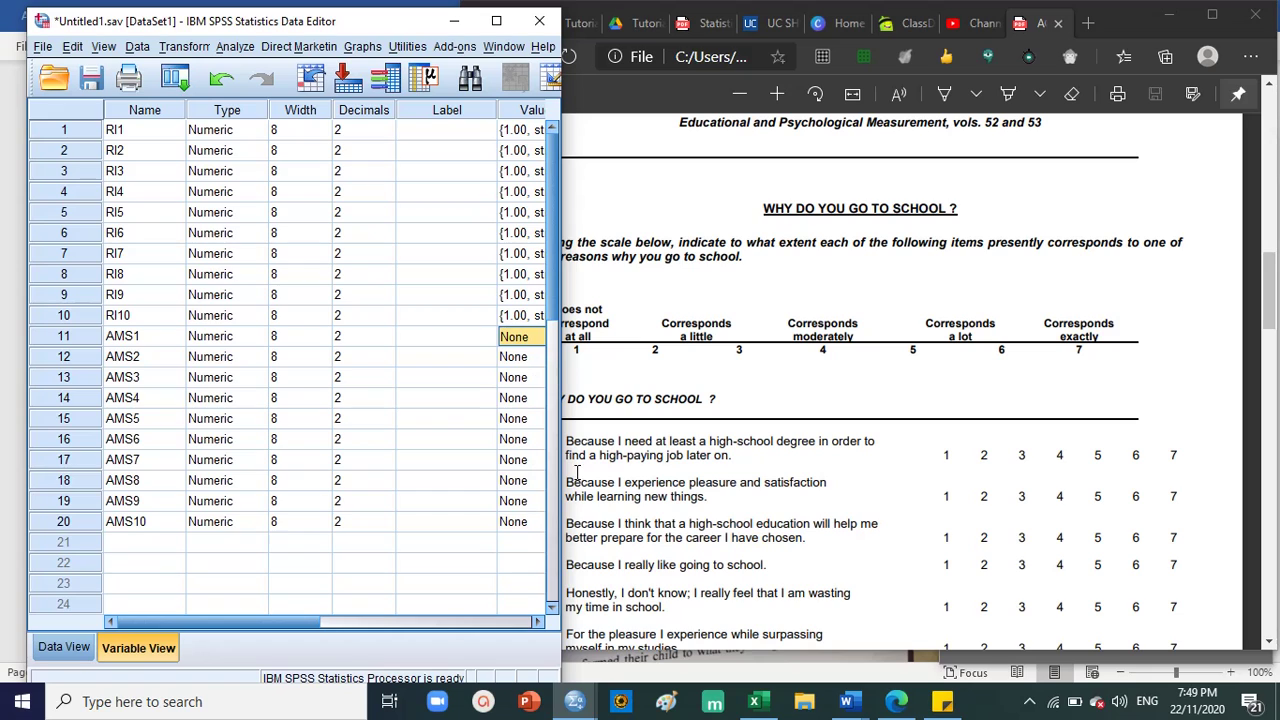
drag(563, 468, 579, 468)
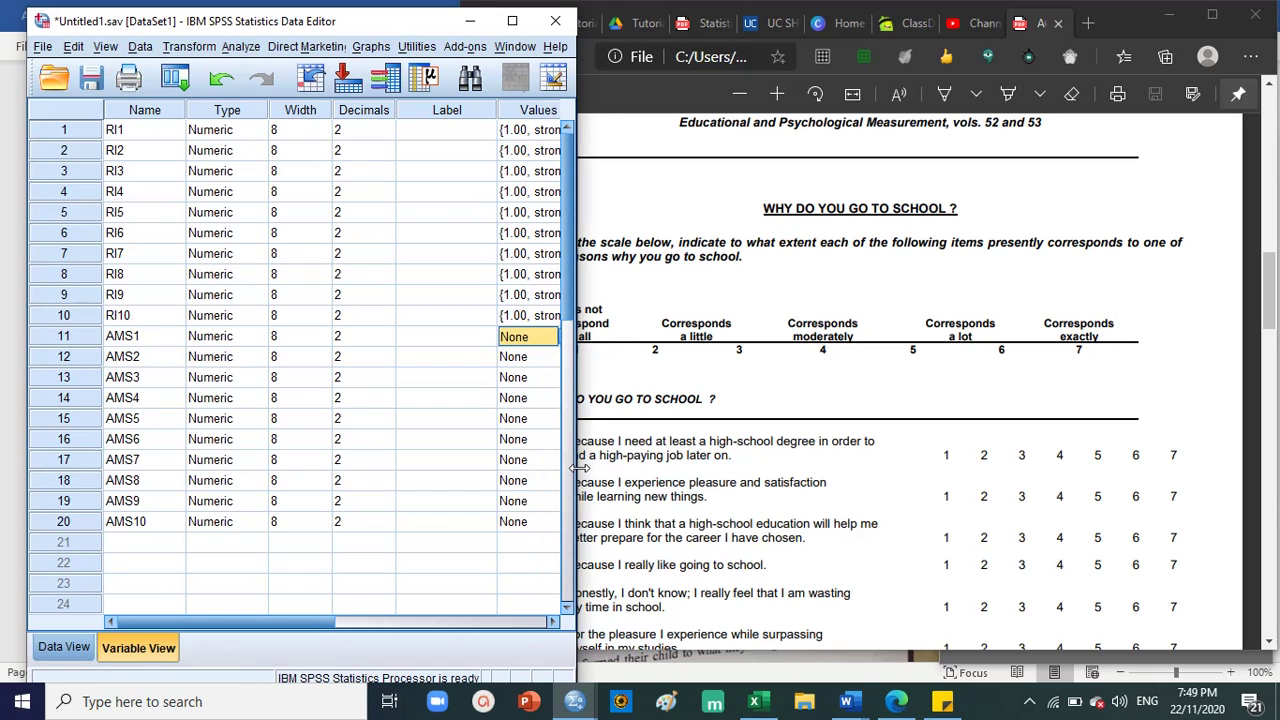
Open the value labels of AMS1 and add value 1 with the label "does not correspond at all".
click(558, 338)
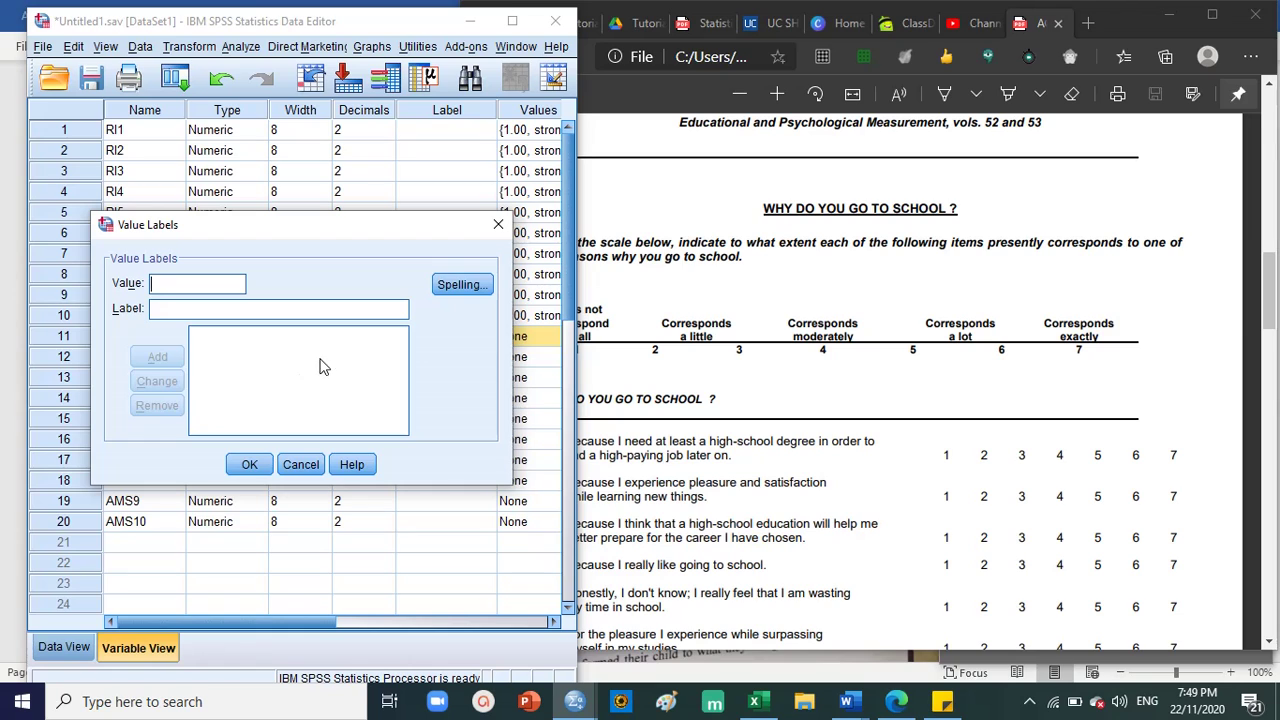
text(1)
click(582, 370)
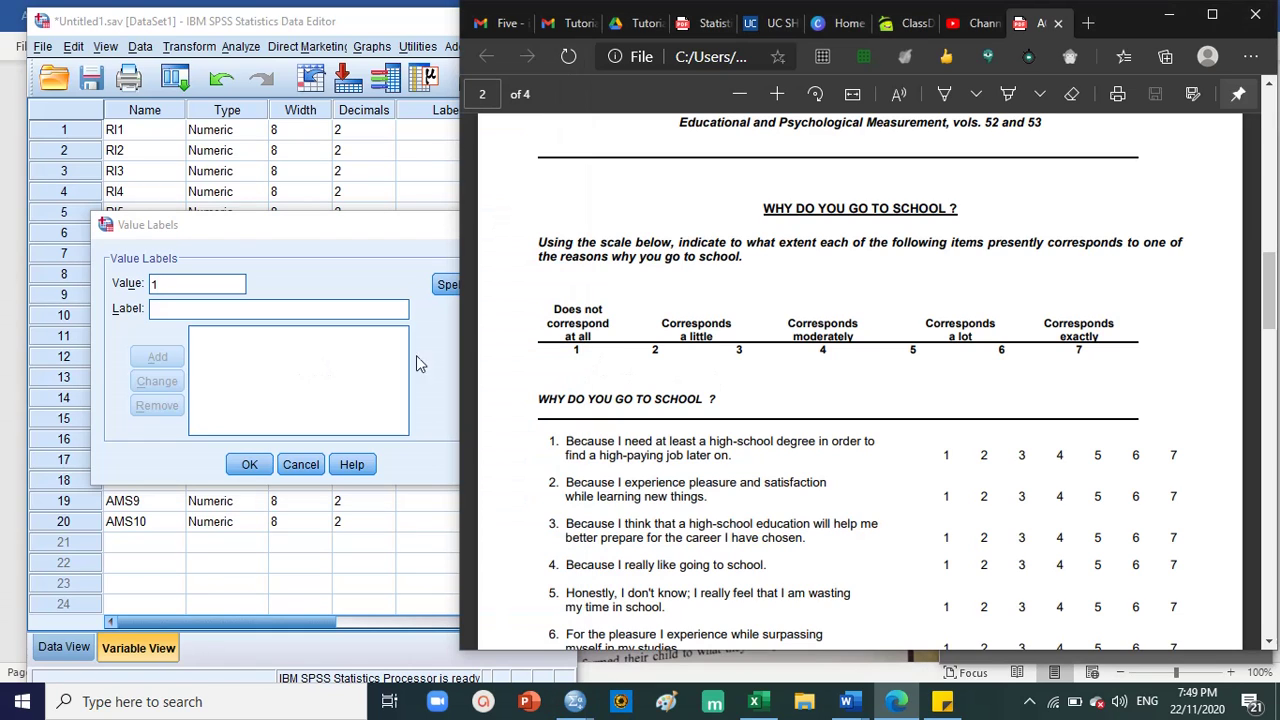
click(275, 310)
text(do)
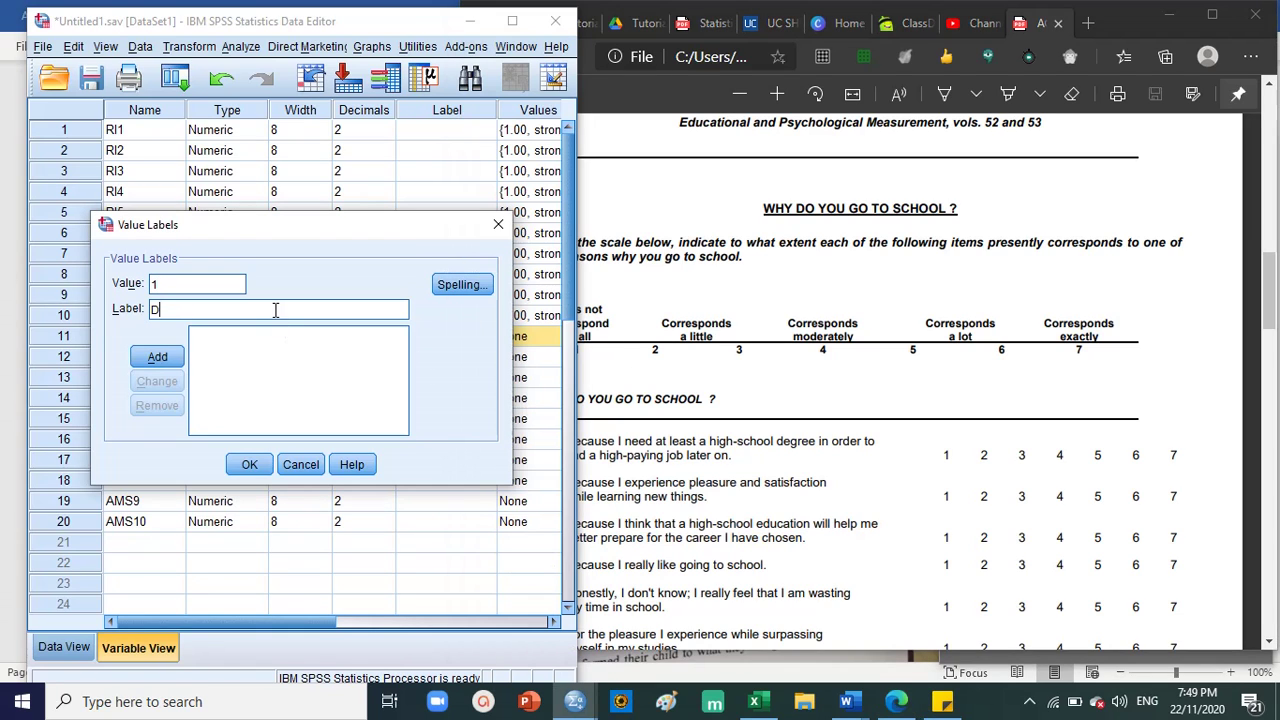
key(BackSpace)
key(BackSpace)
text(does not correspond at all)
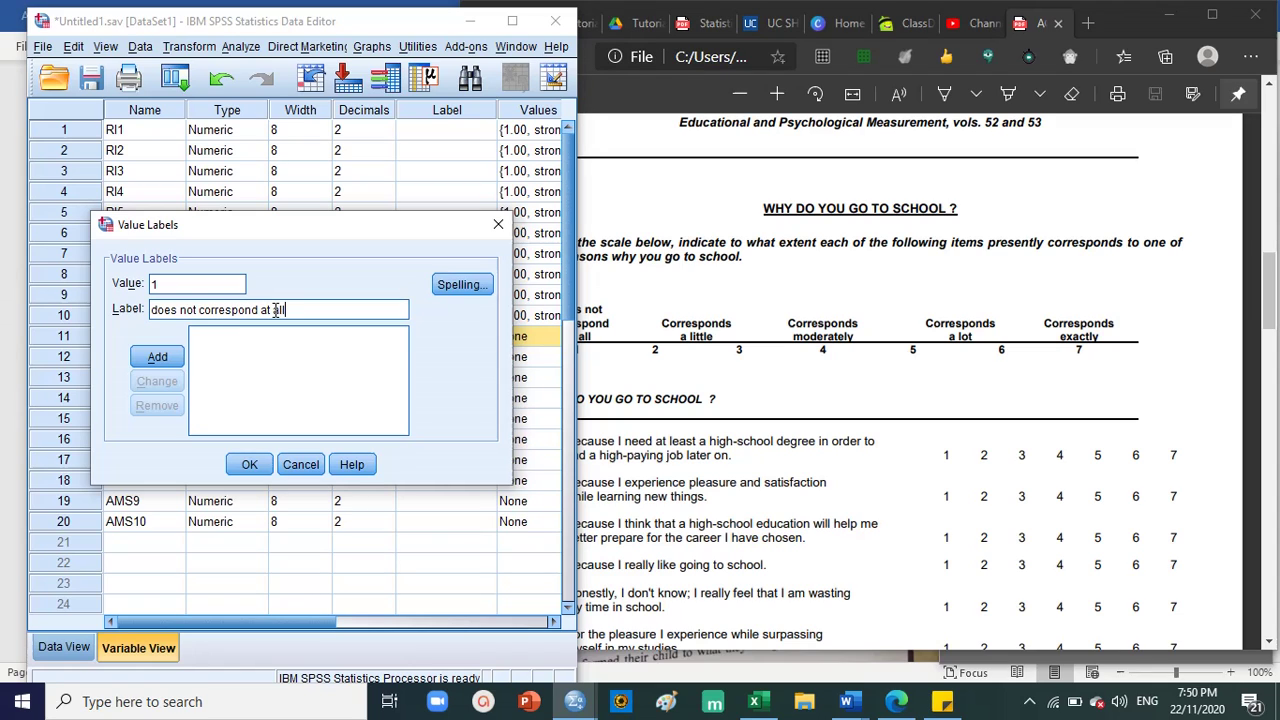
click(172, 360)
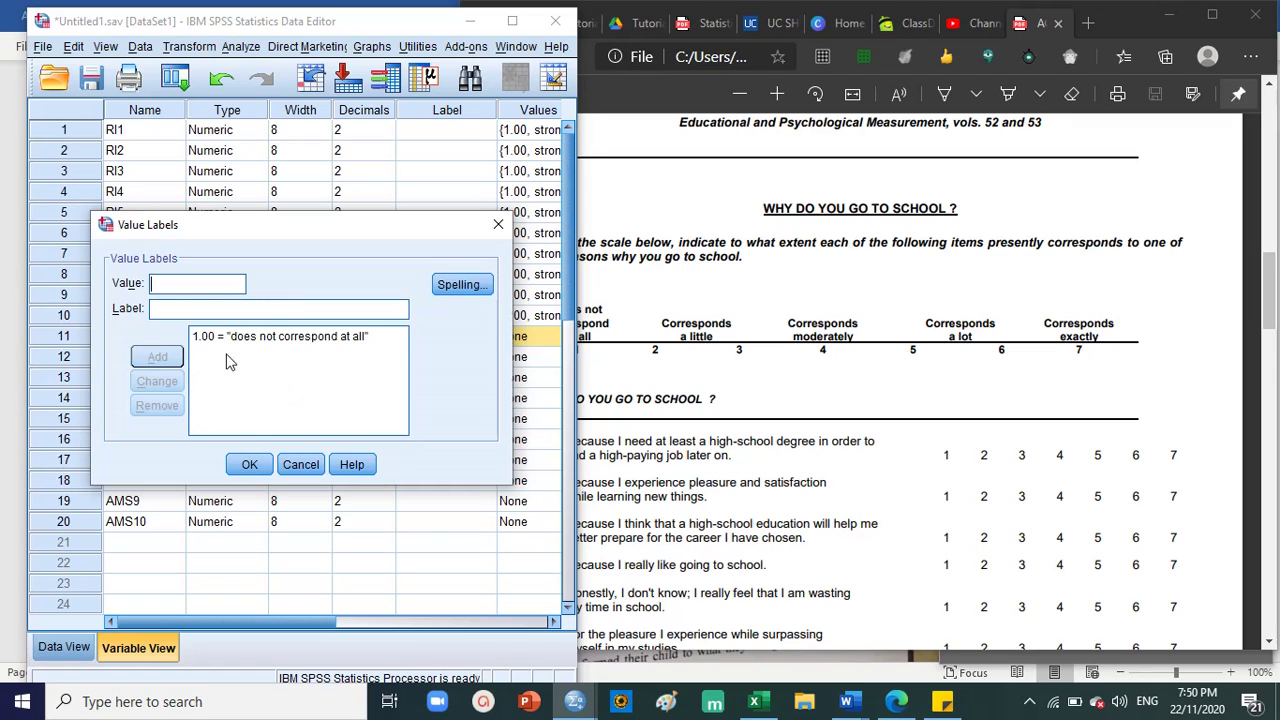
Add value 2 with the label "corresponds a little" for AMS1, copying the label text for reuse.
click(841, 422)
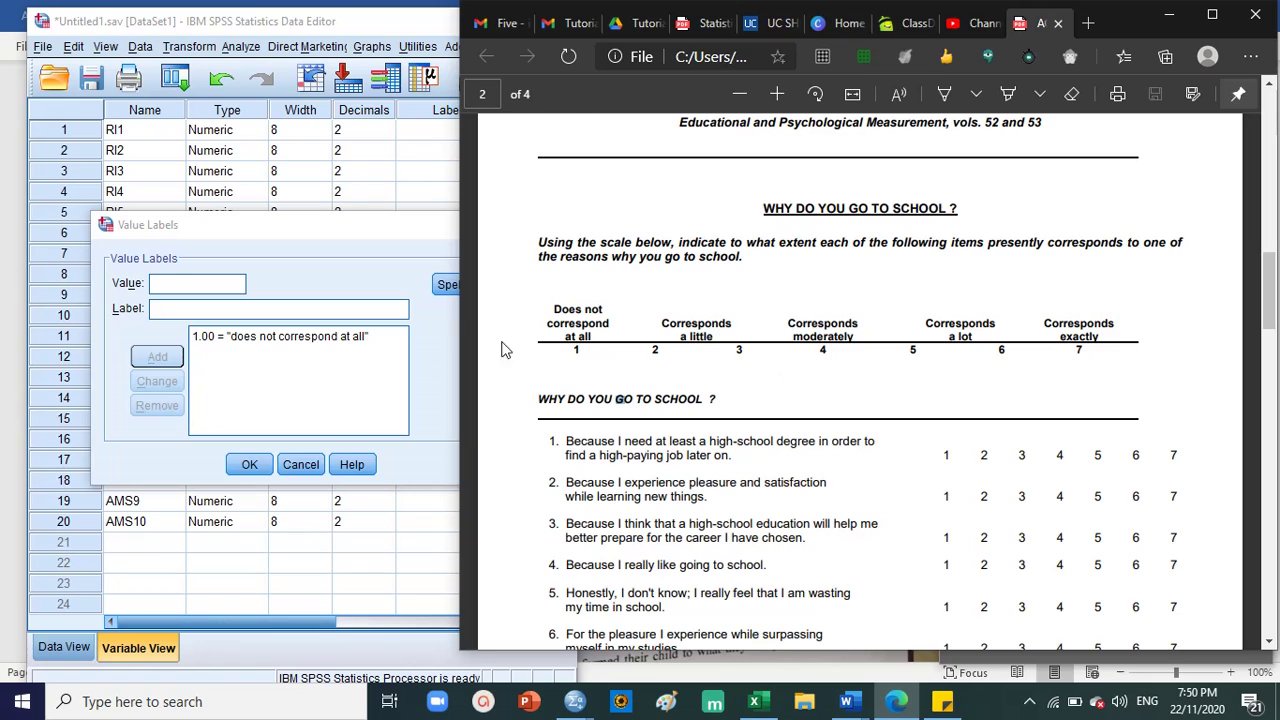
click(174, 280)
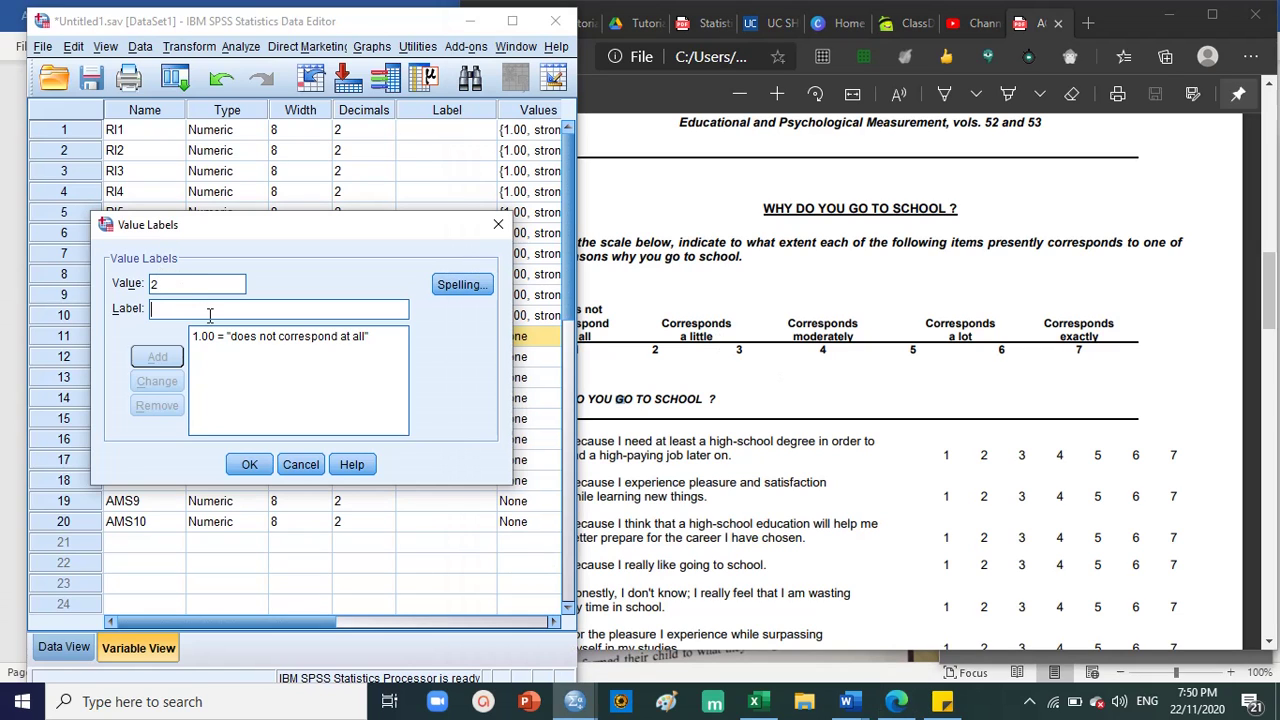
text(corresponds a)
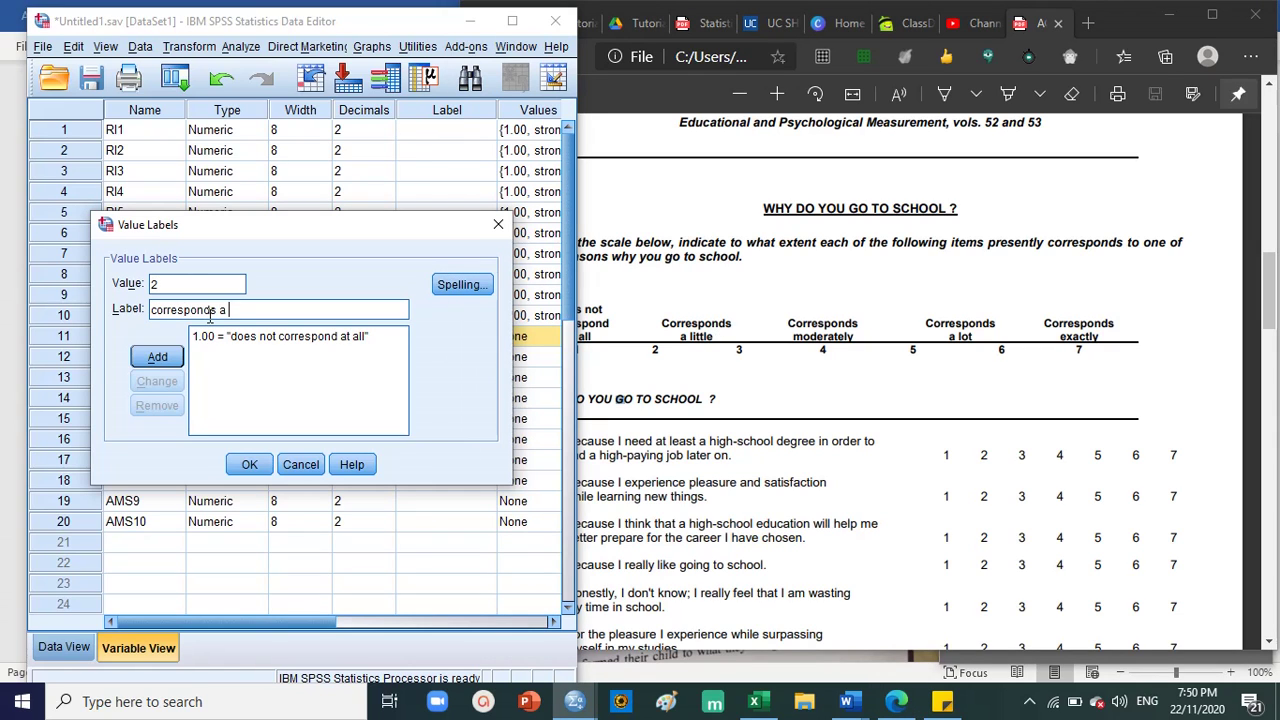
text( litte)
key(BackSpace)
key(BackSpace)
drag(286, 306, 91, 308)
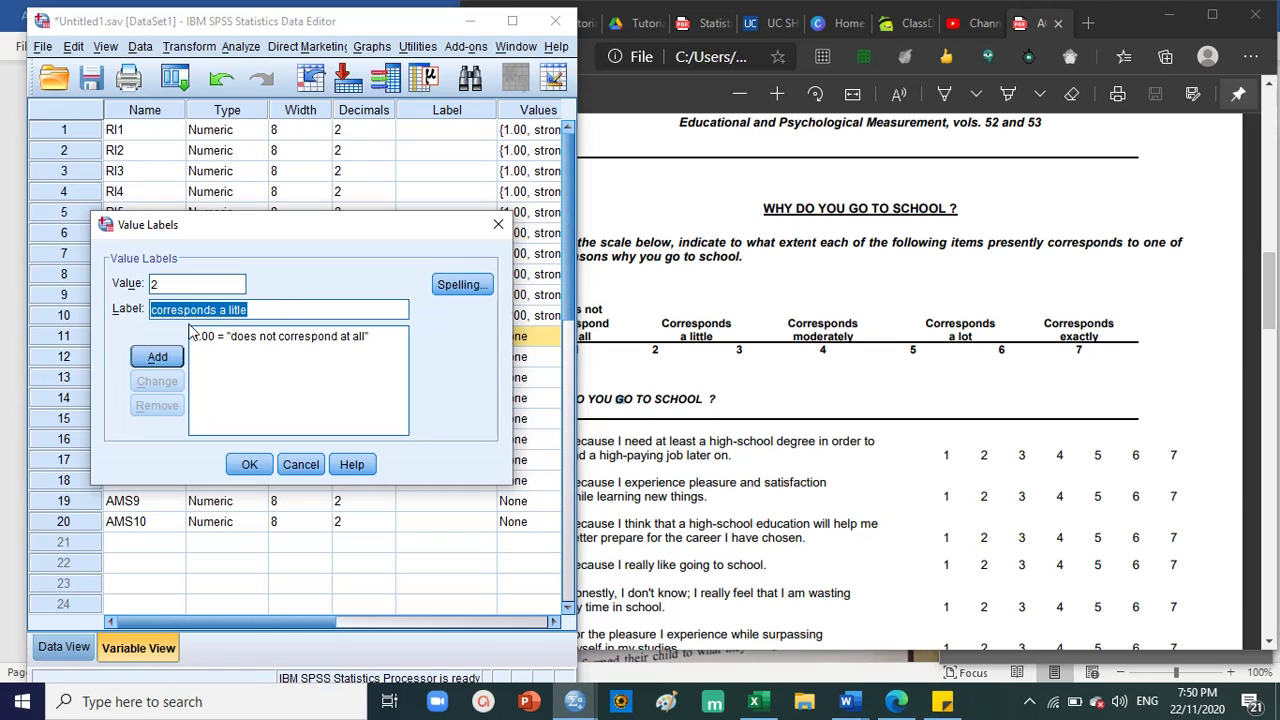
click(267, 313)
key(BackSpace)
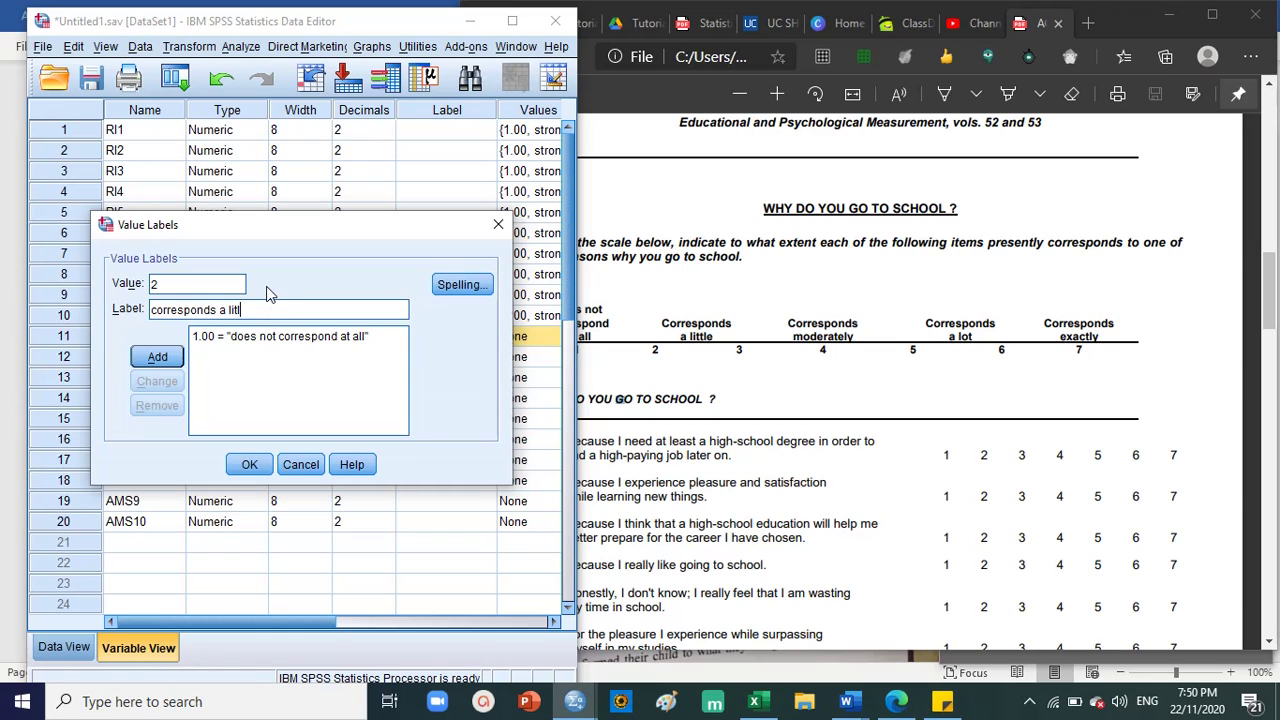
text(tle)
drag(272, 312, 60, 318)
key(ctrl+c)
click(157, 357)
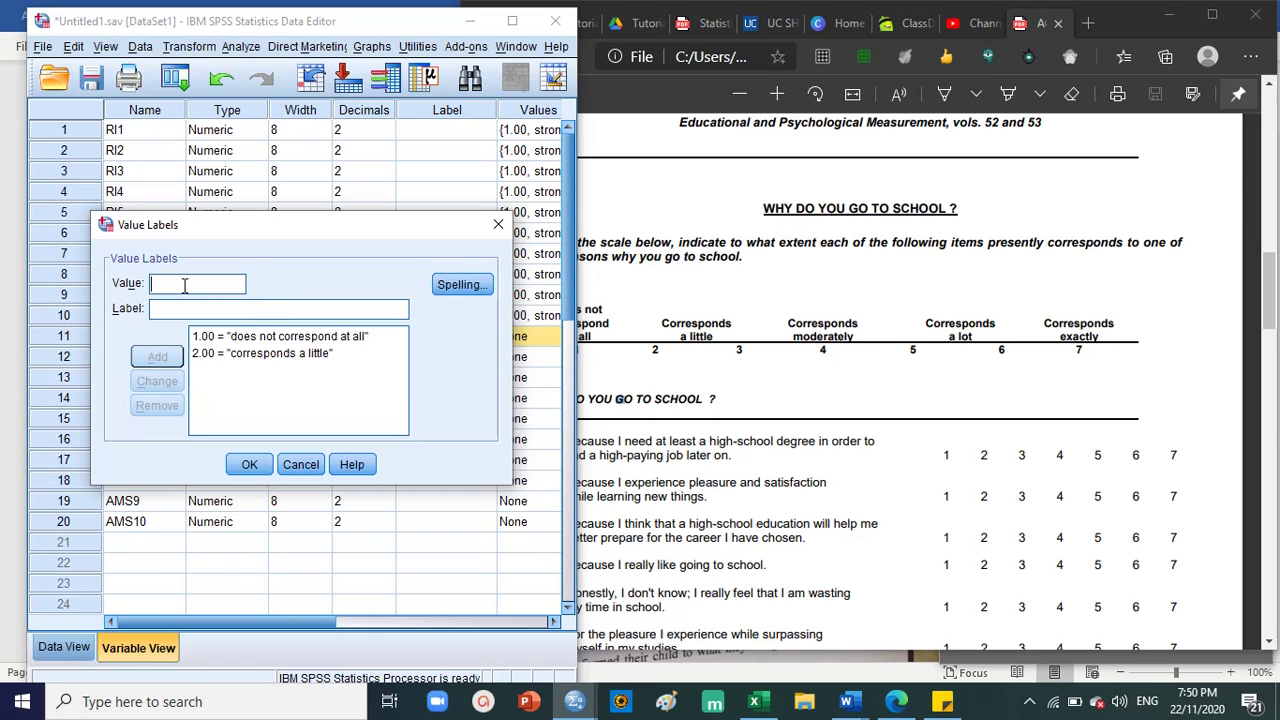
Add value 3 for AMS1 with the copied label "corresponds a little".
text(4)
click(196, 310)
key(ctrl+v)
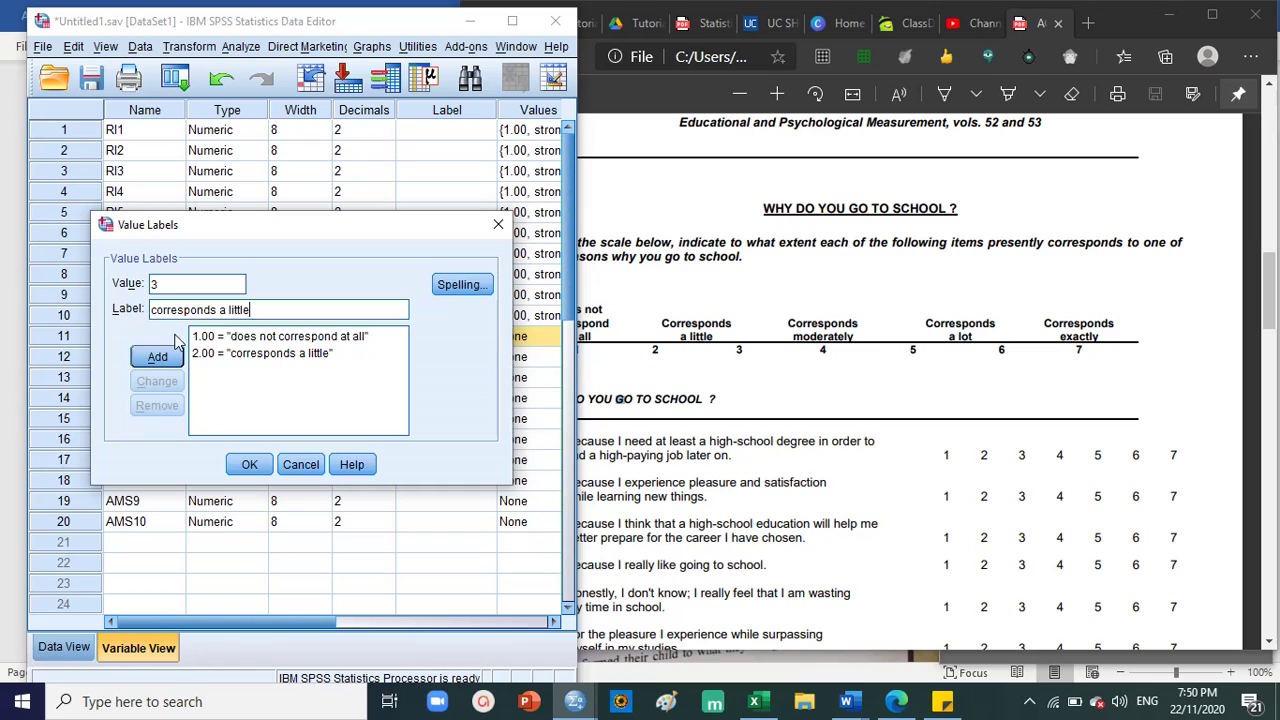
click(158, 358)
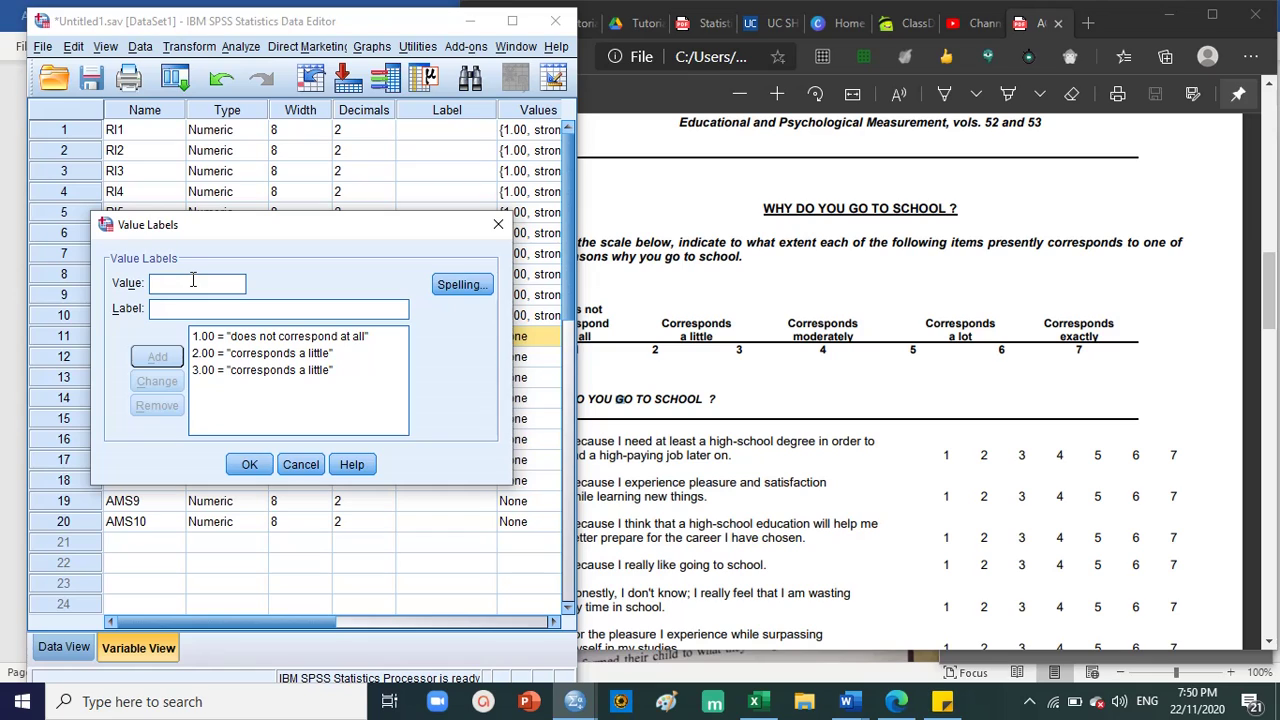
Add value 4 for AMS1 with the label "corresponds moderately".
text(corre)
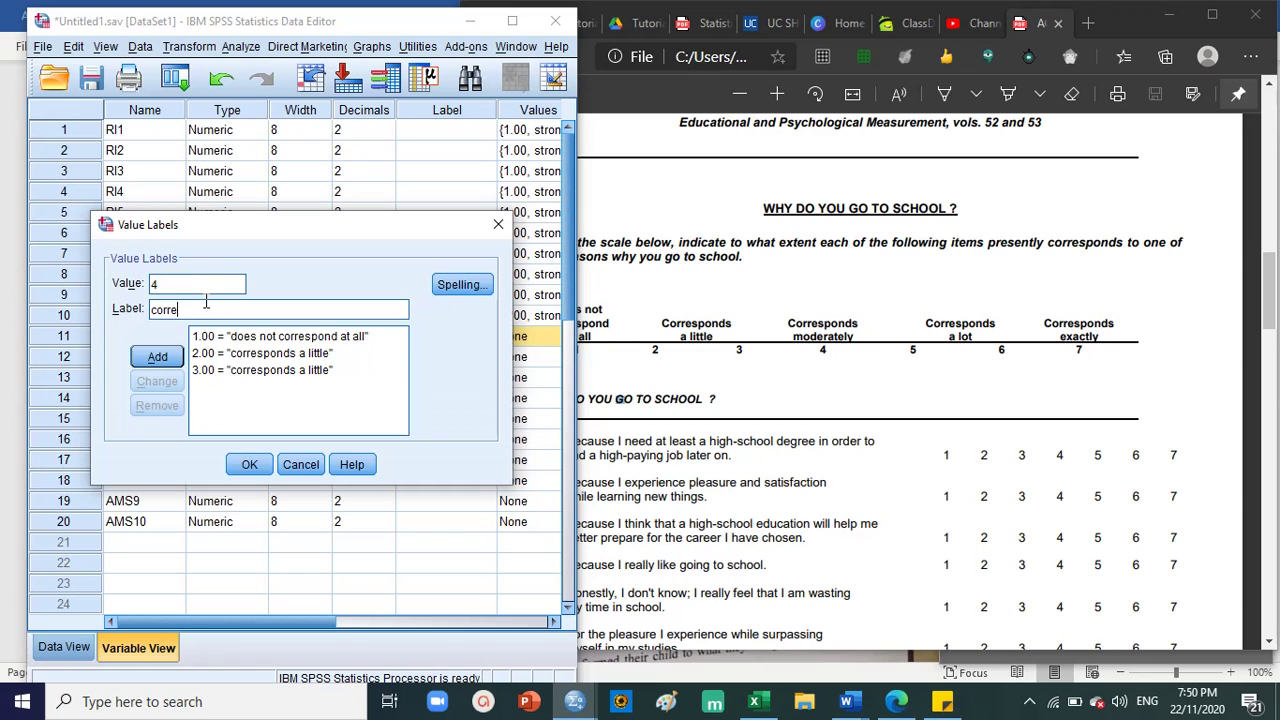
text(sponds moderately)
click(157, 356)
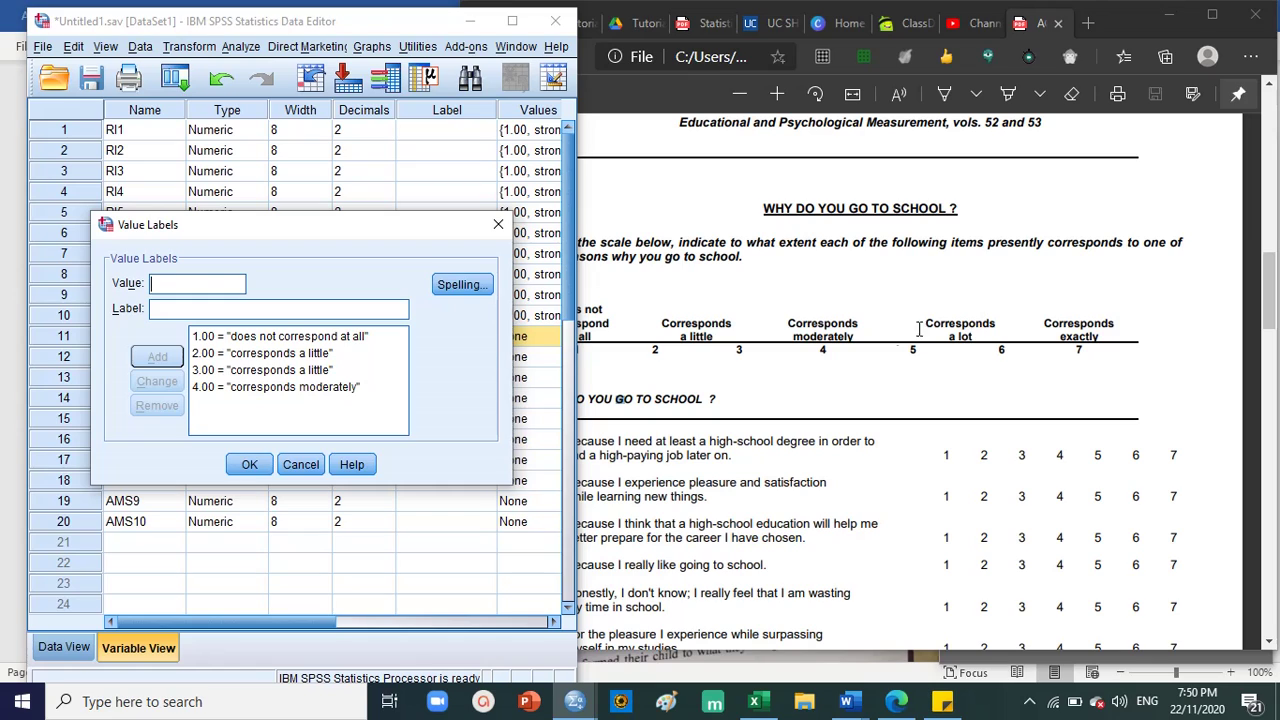
Add value 5 for AMS1 with the label "corresponds a lot", copying the label text for reuse.
click(197, 314)
text(correspo)
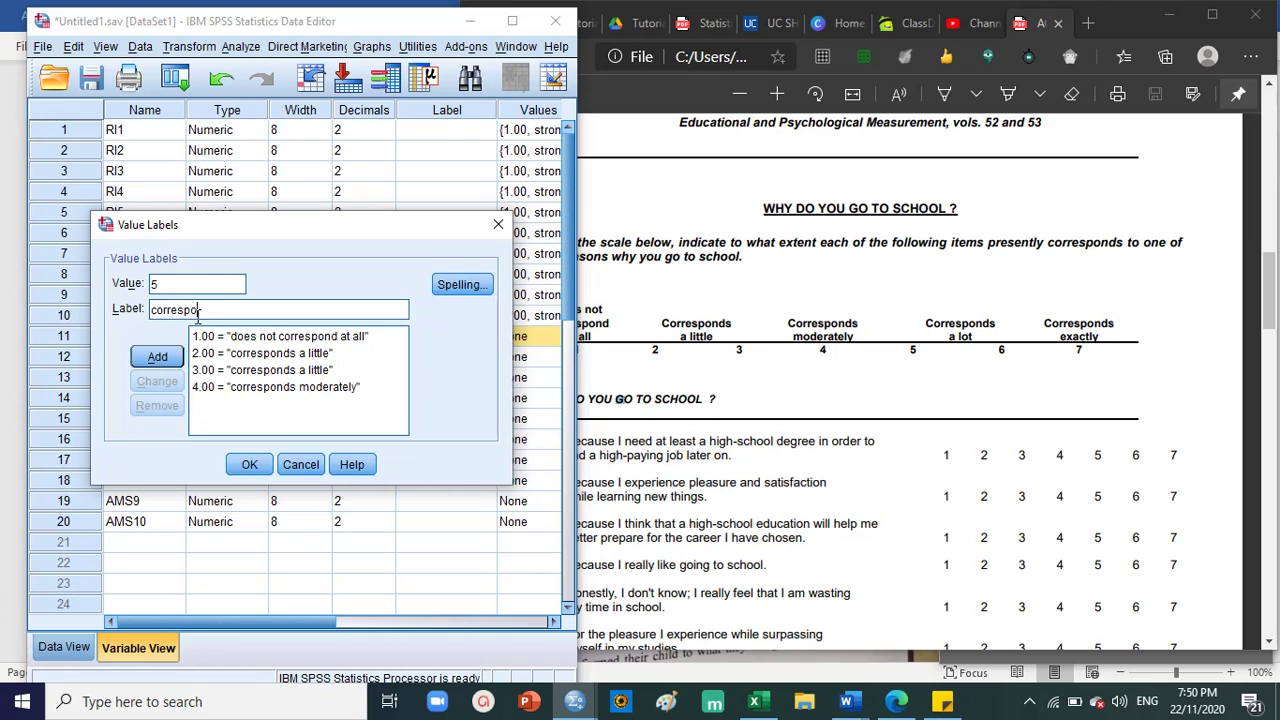
text(nds a lot)
drag(267, 316, 142, 314)
key(ctrl+c)
click(157, 357)
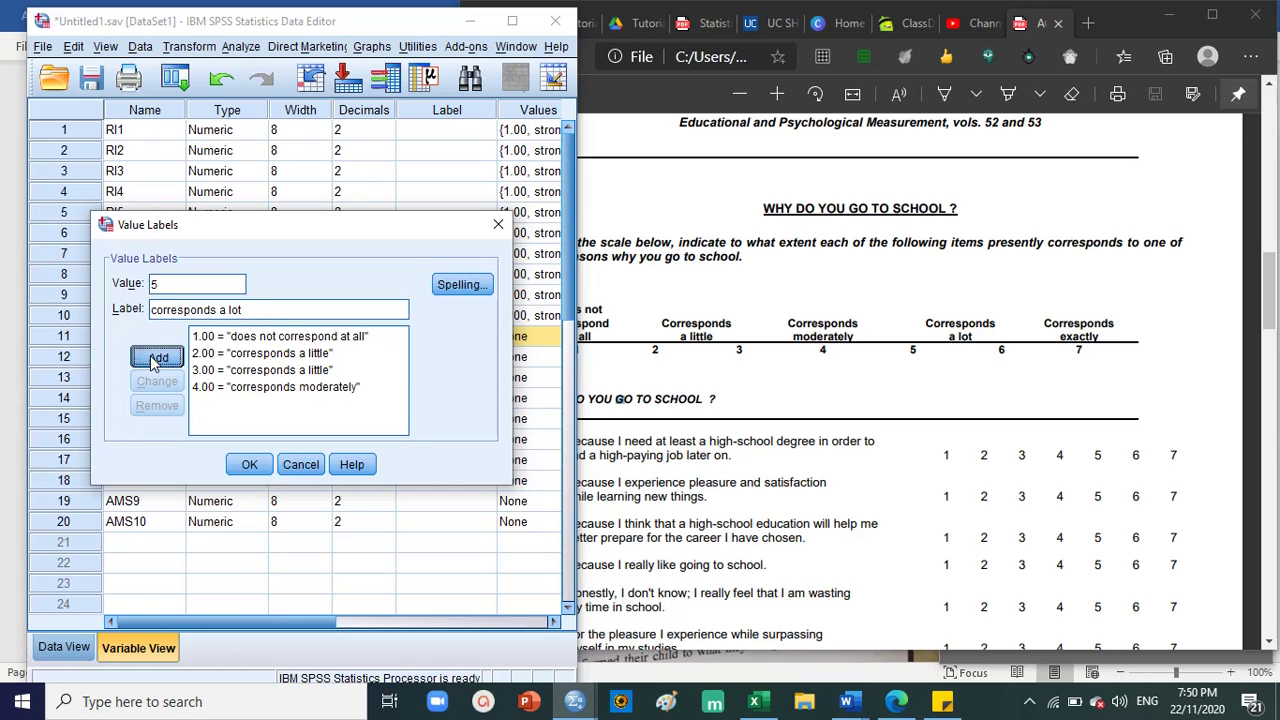
Add value 6 for AMS1 with the label "does not correspond at all", taken from the value 1 entry.
text(6)
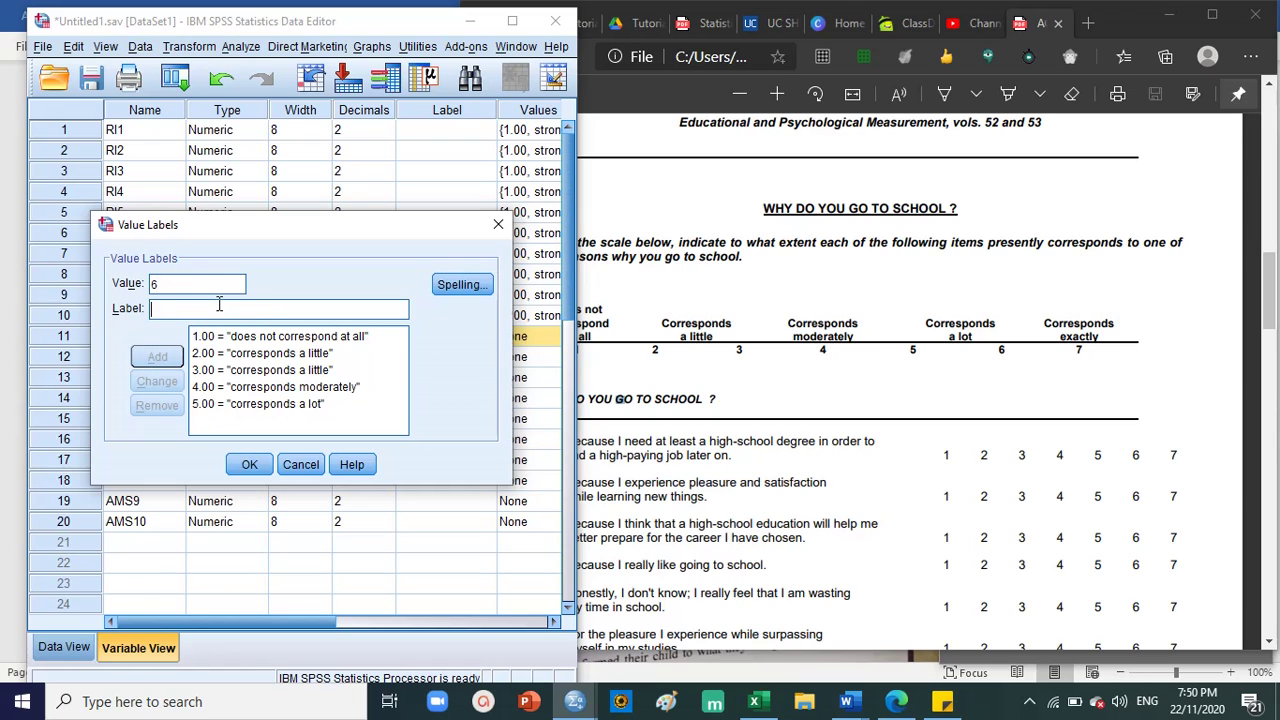
click(205, 337)
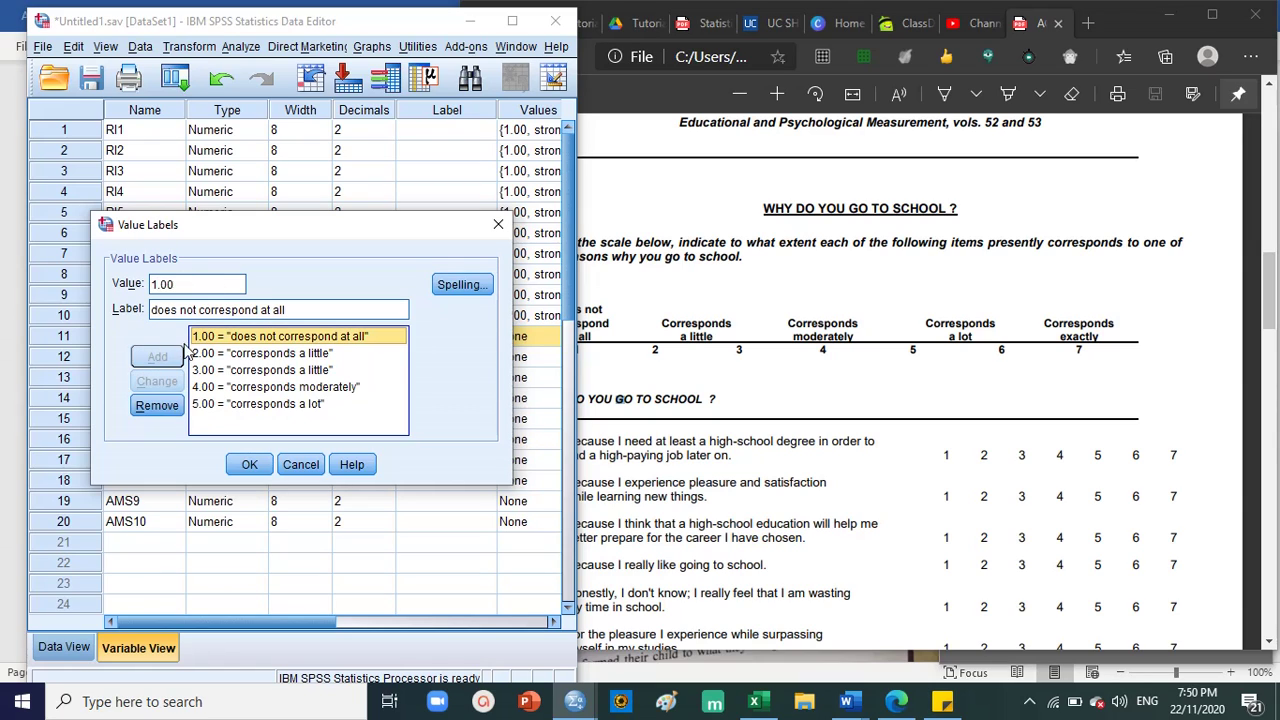
click(305, 309)
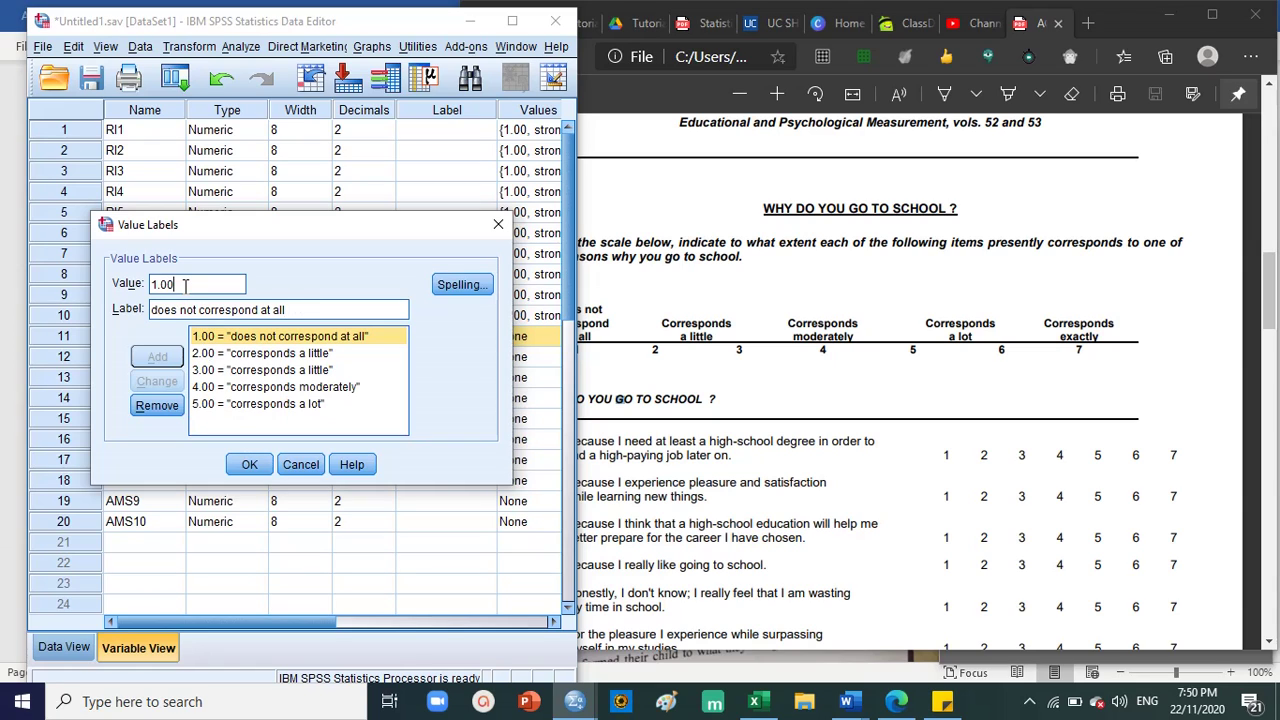
double_click(185, 285)
text(6)
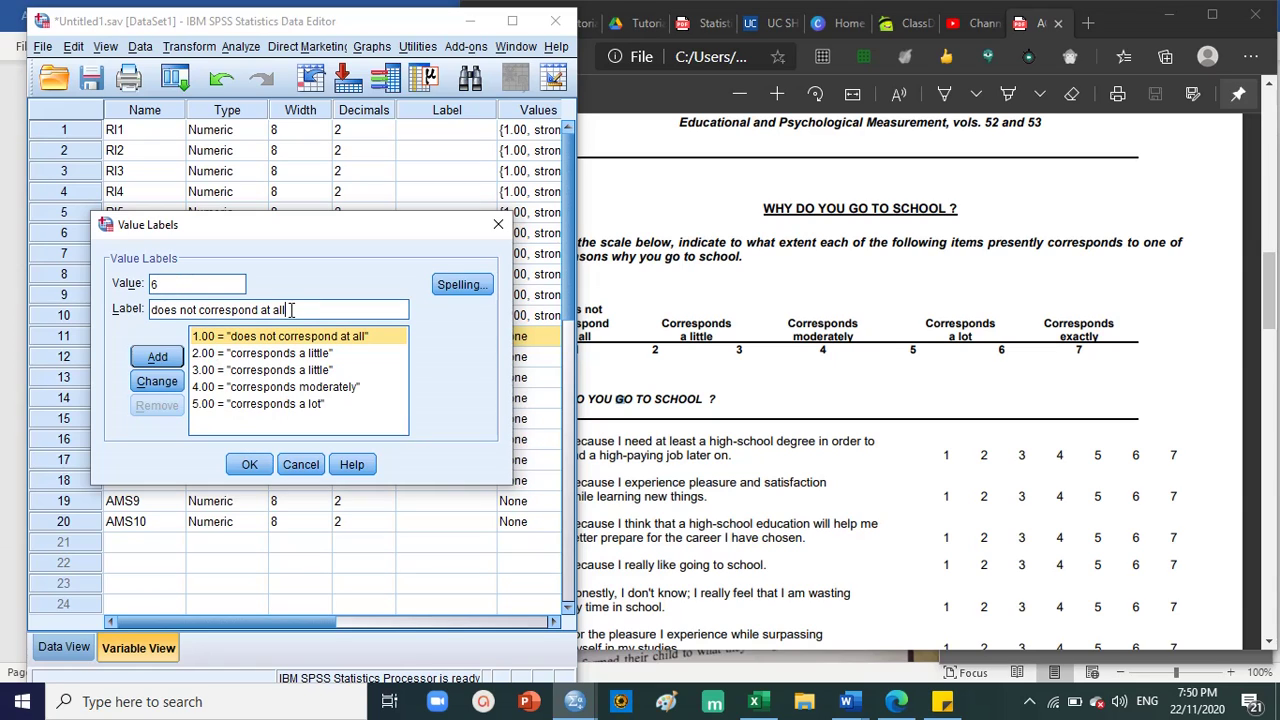
click(157, 357)
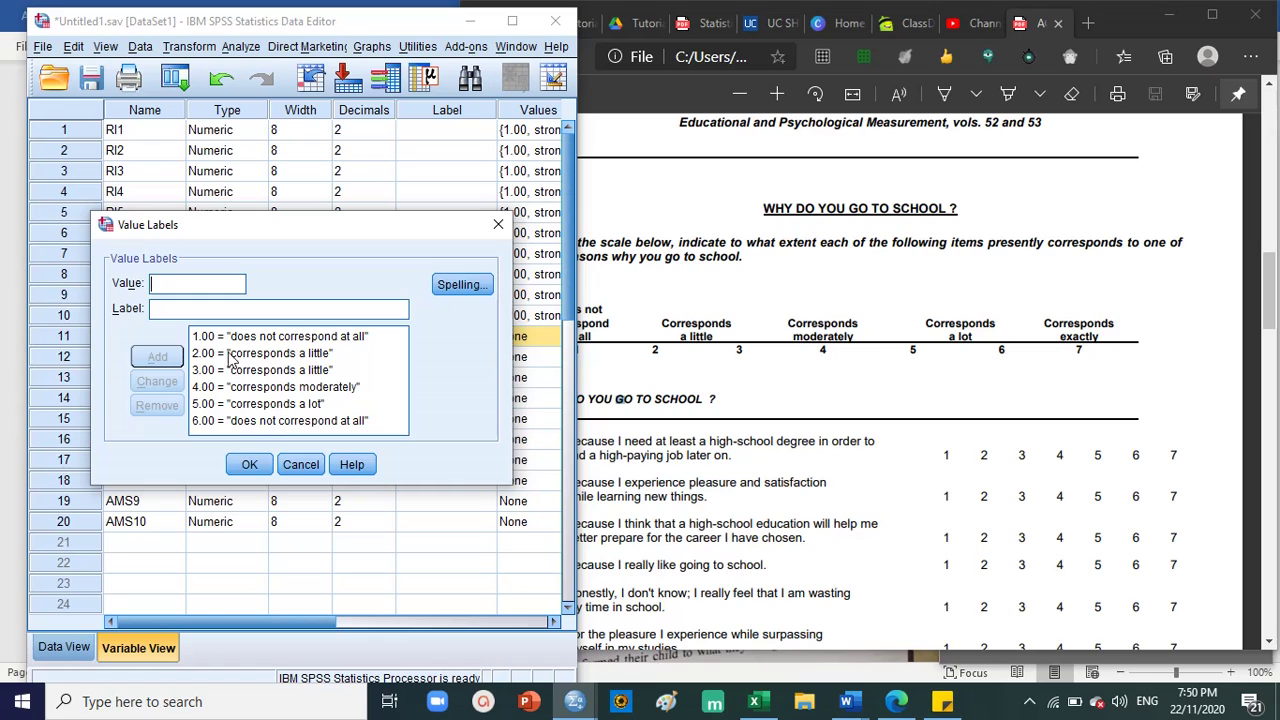
Remove the mislabelled value 6 entry from AMS1's value labels.
click(385, 430)
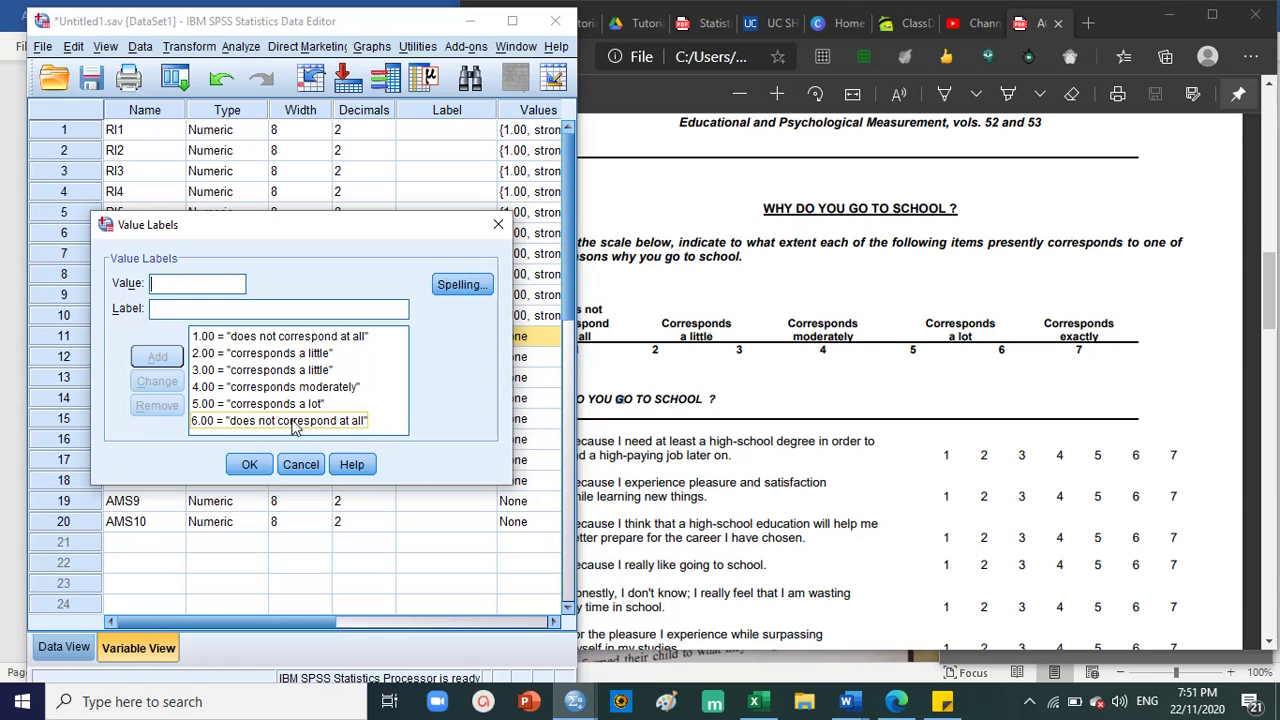
click(278, 338)
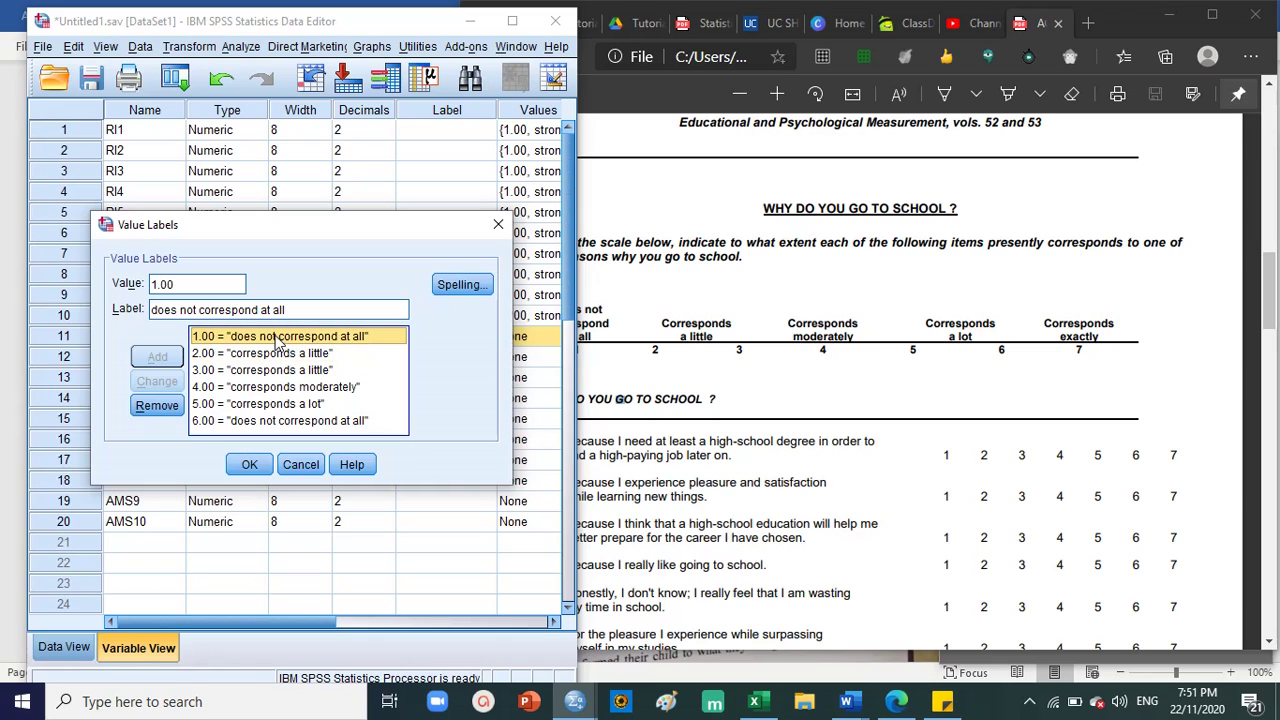
click(277, 425)
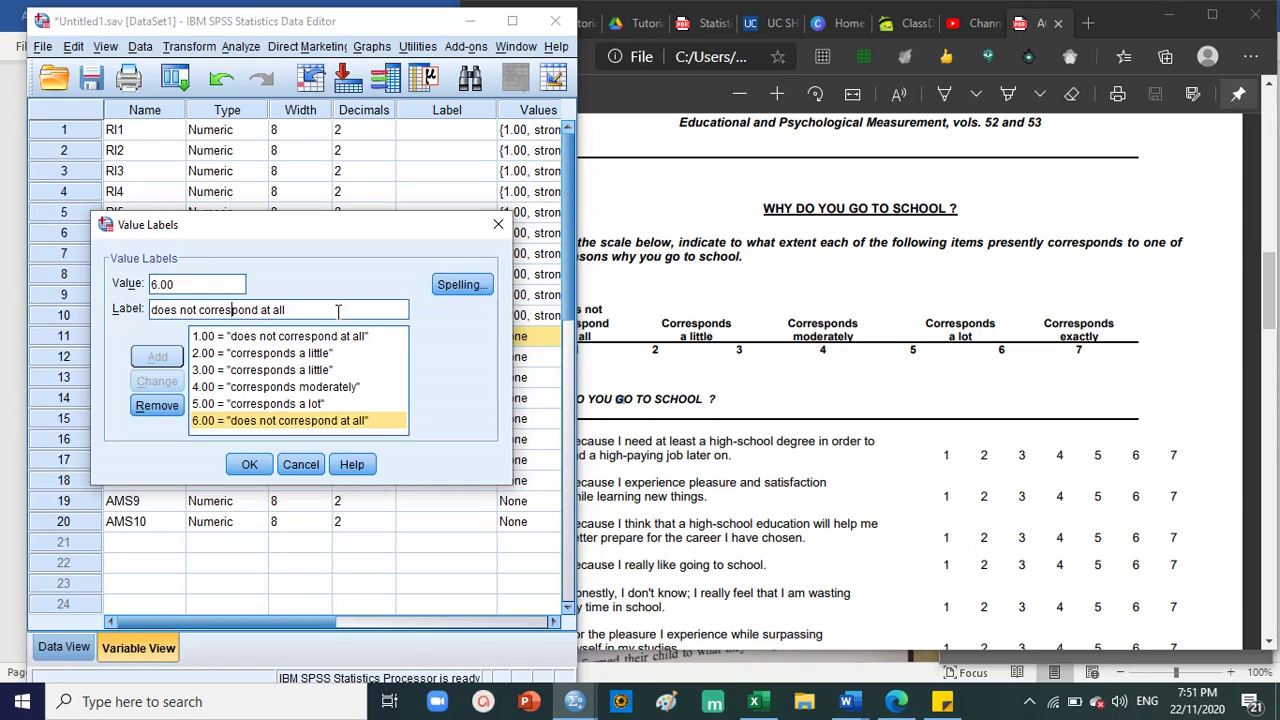
drag(336, 310, 147, 309)
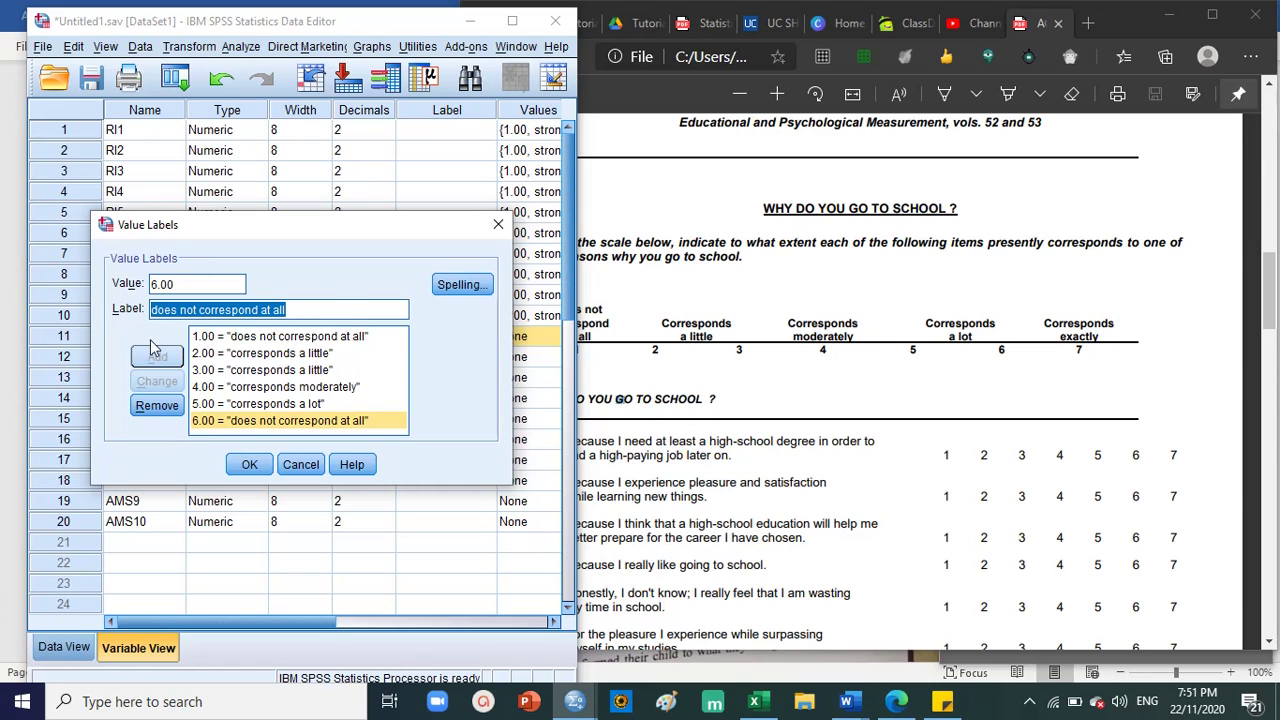
click(157, 405)
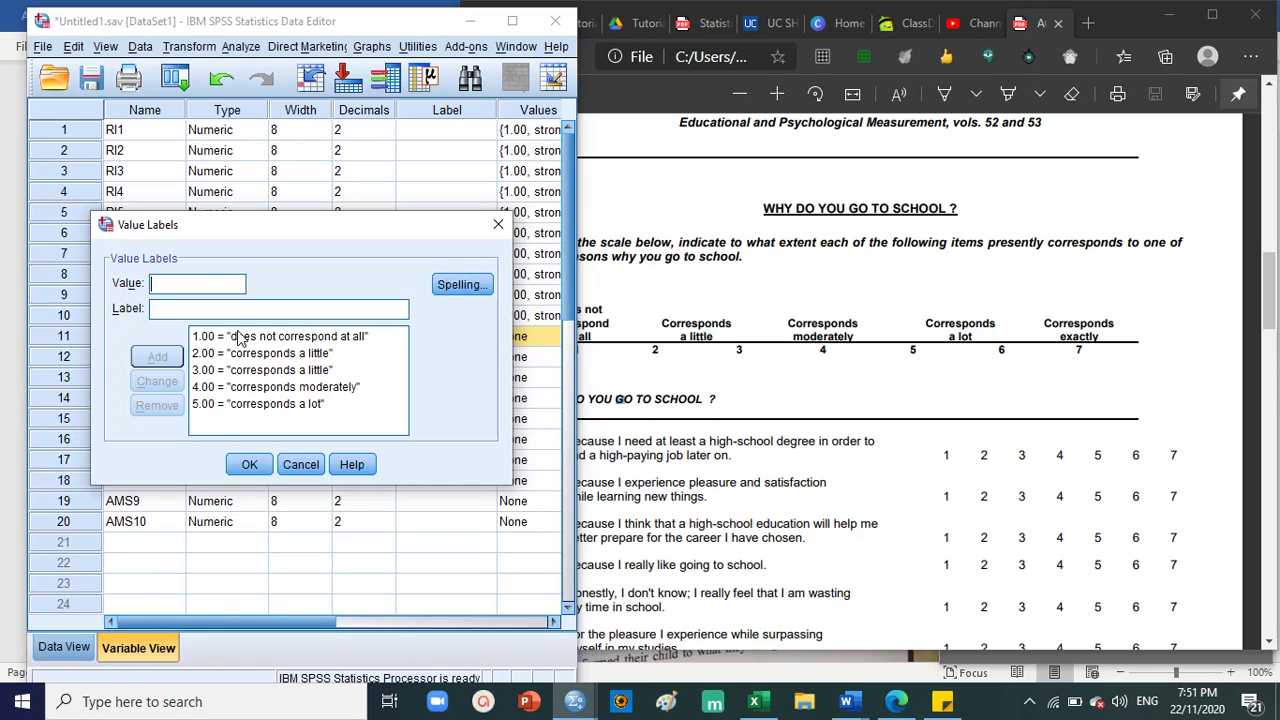
Add value 6 for AMS1 with the copied label "corresponds a lot".
text(6)
key(ctrl+v)
click(157, 356)
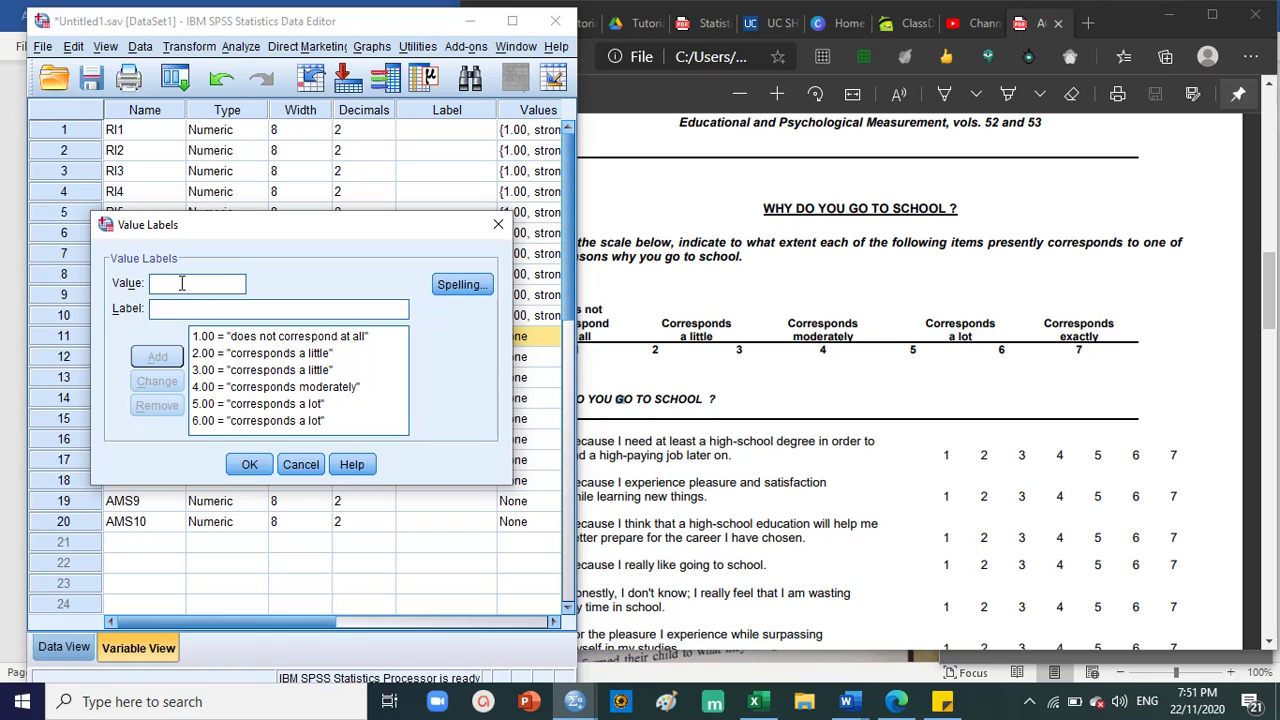
Add value 7 with the label "corresponds exactly" and apply the value labels to AMS1.
text(7)
text(corre)
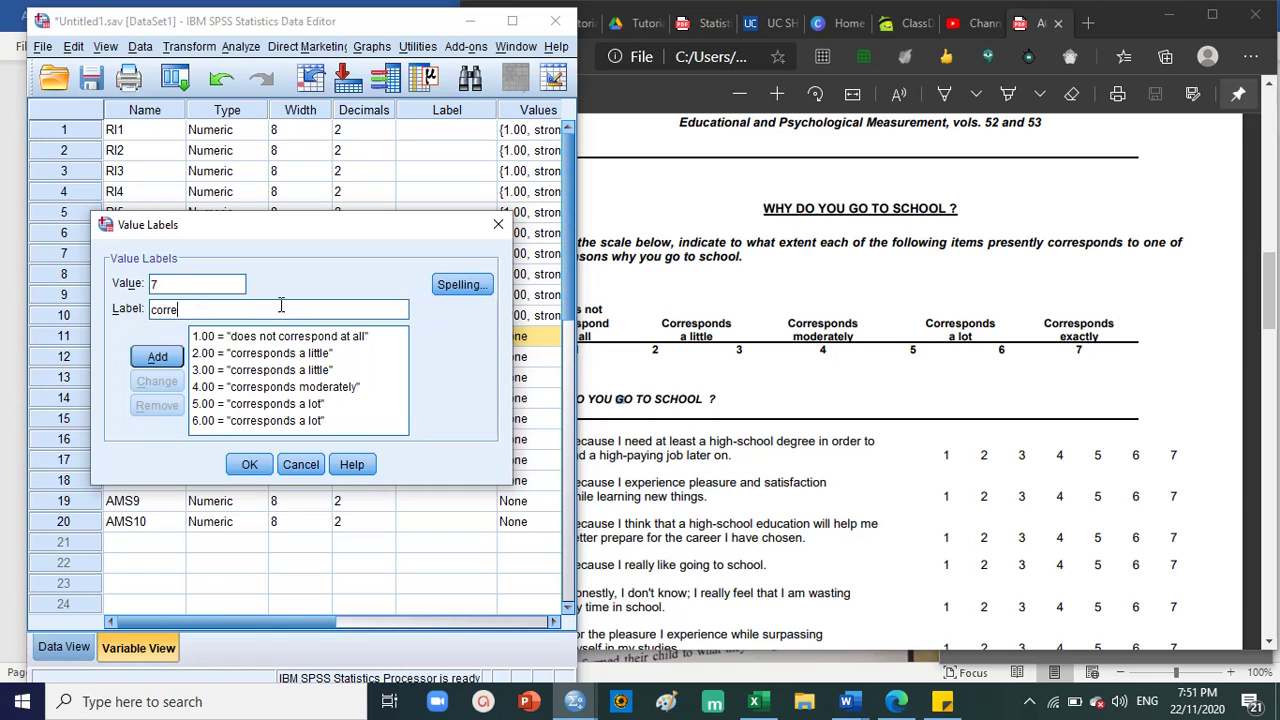
text(sponds exactly)
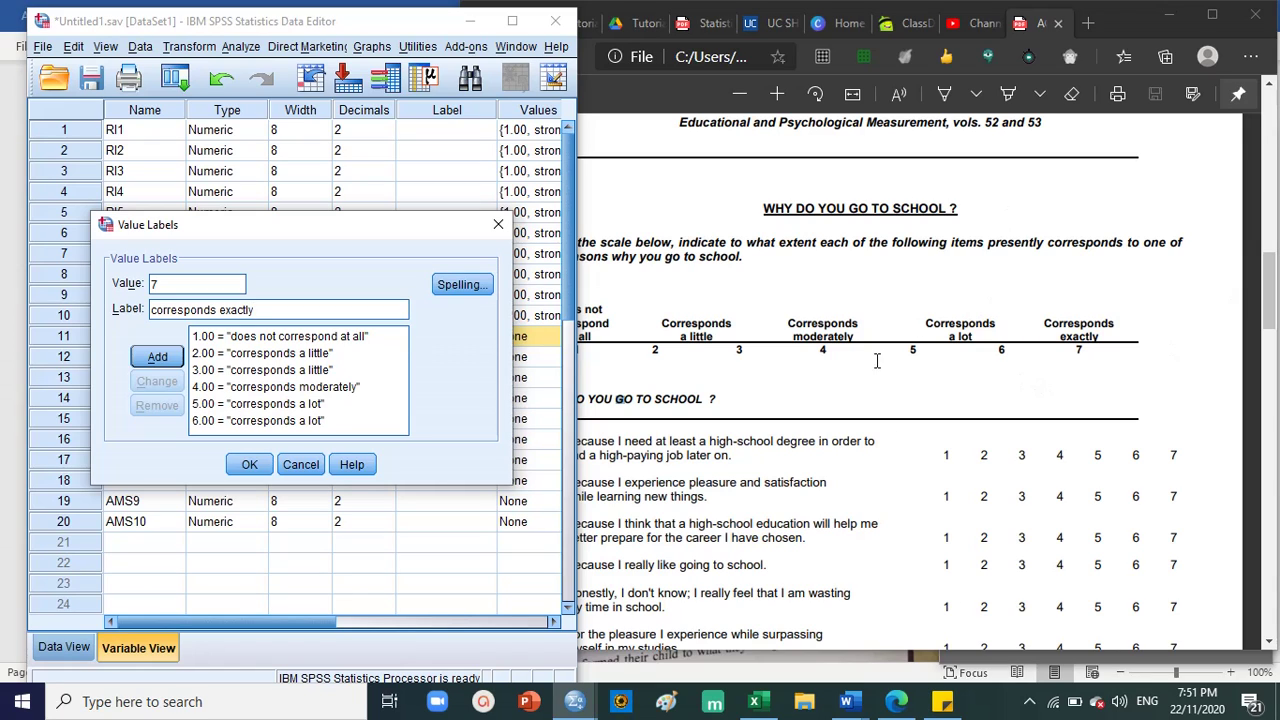
click(157, 357)
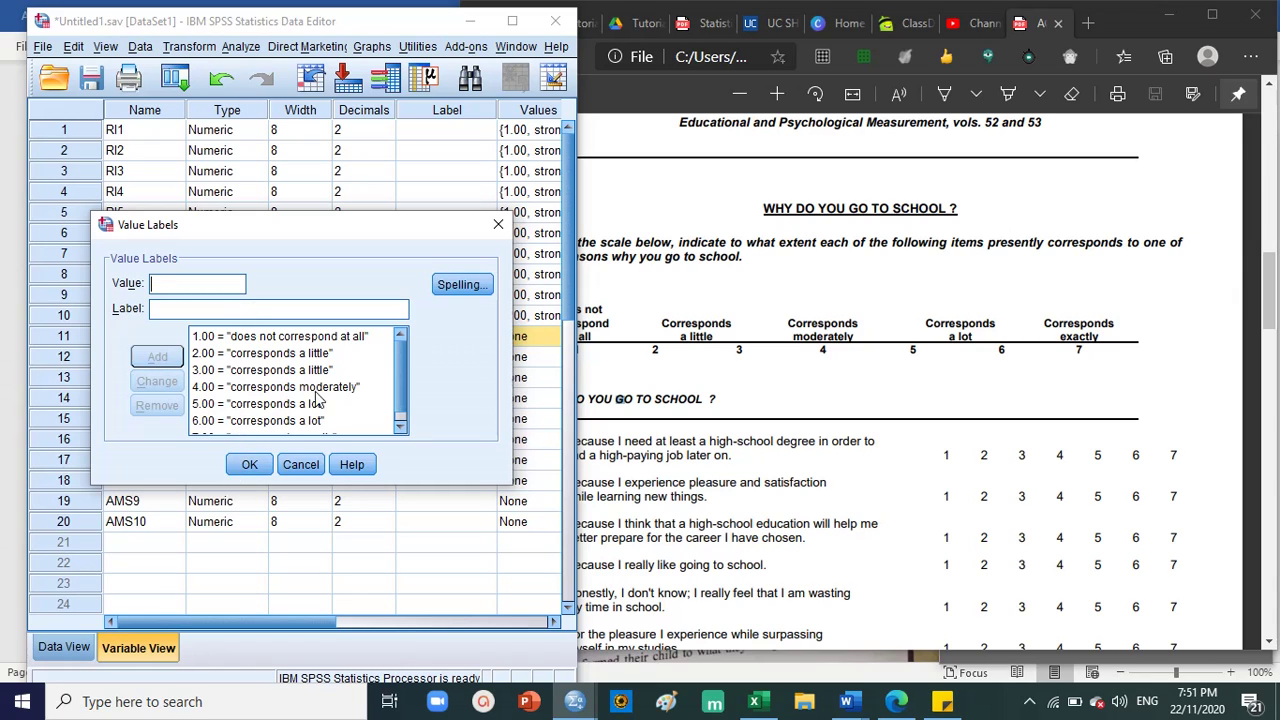
scroll(262, 402, down, 1)
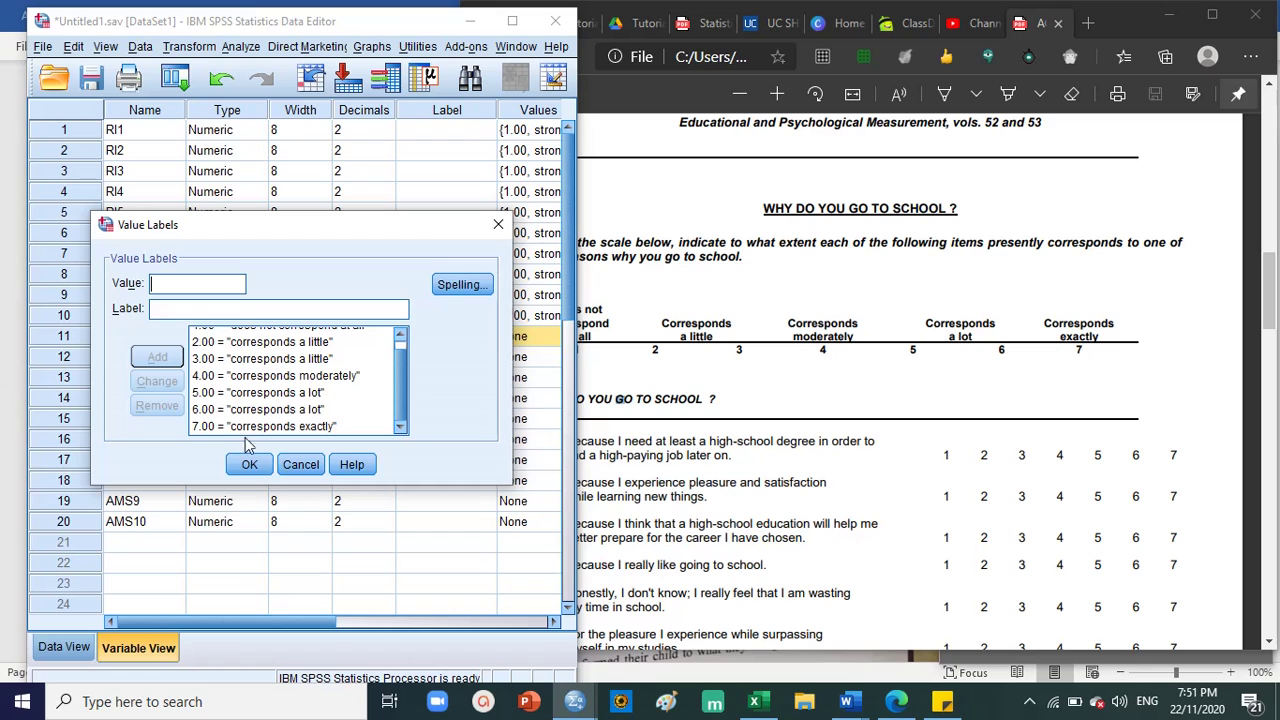
click(249, 464)
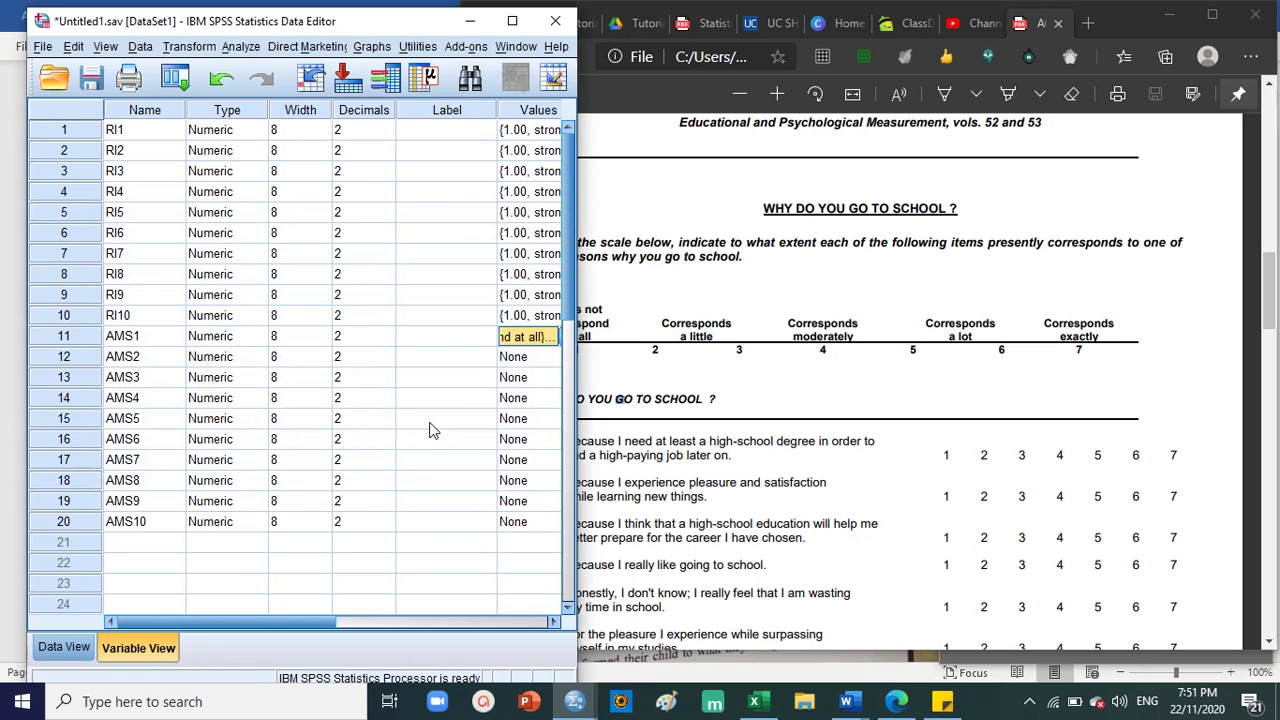
Maximize the Data Editor window and reopen AMS1's value labels to check them, closing them without changes.
click(512, 20)
click(516, 329)
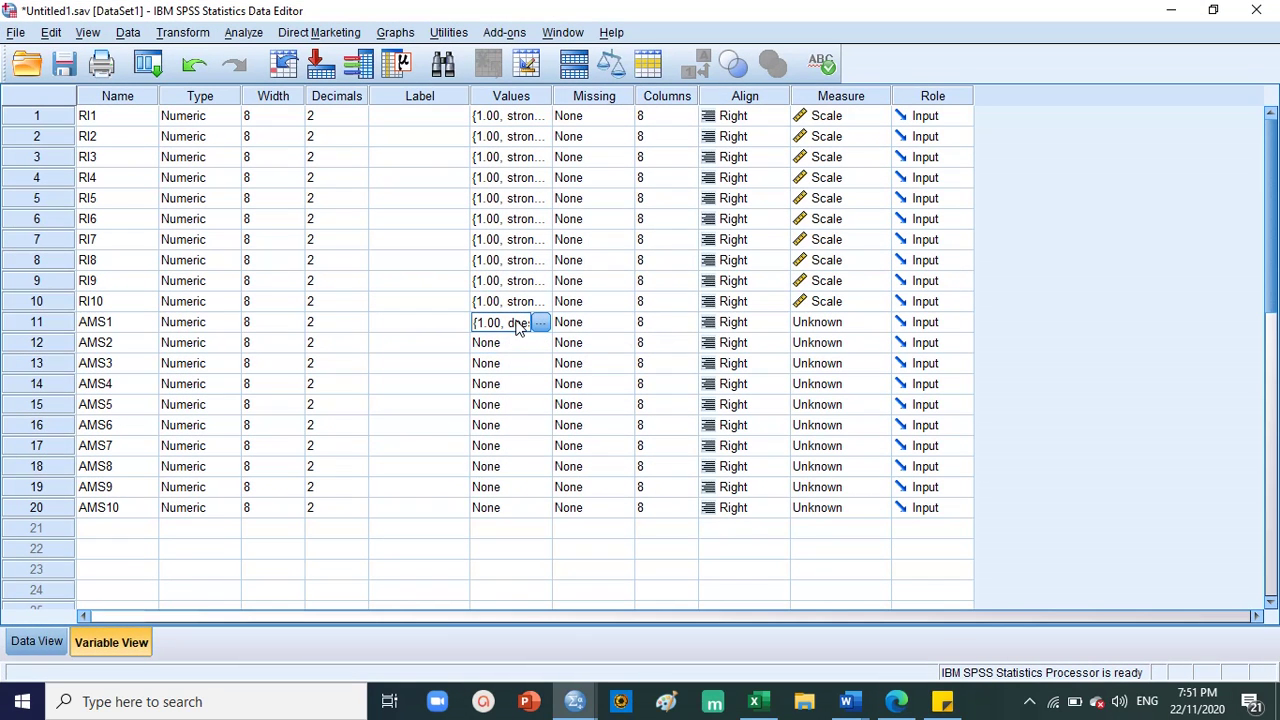
click(540, 322)
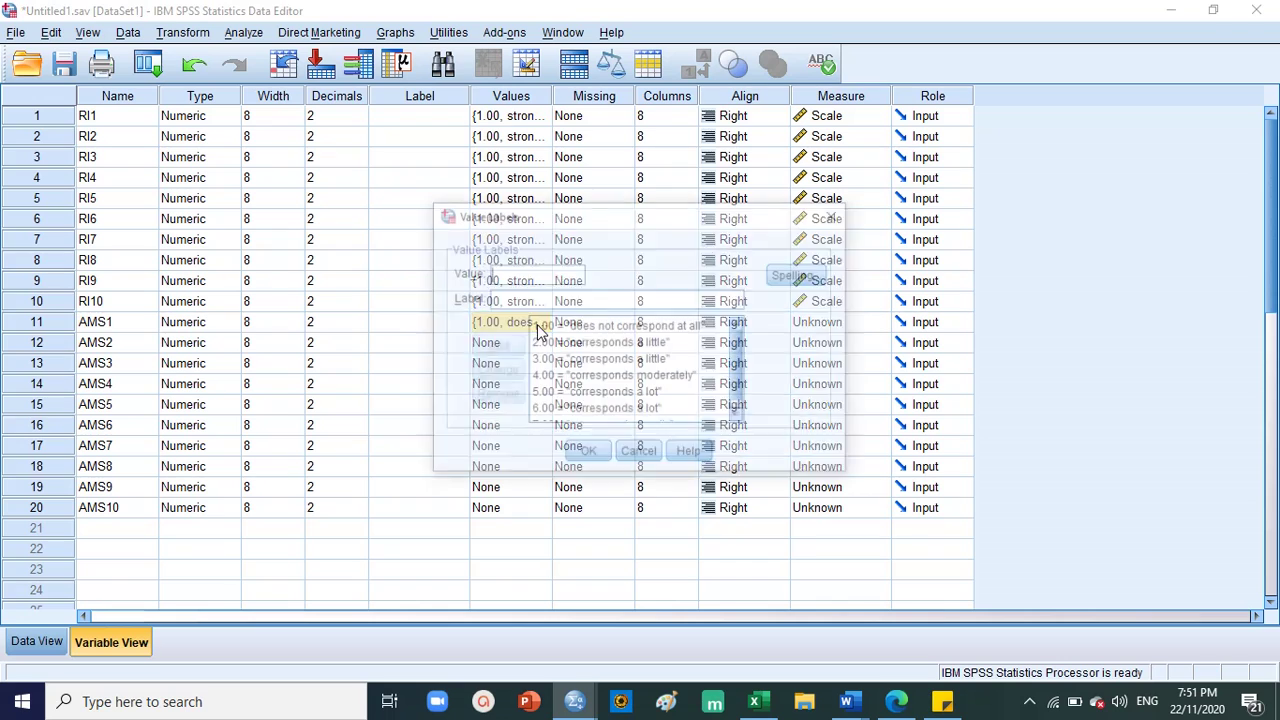
click(836, 214)
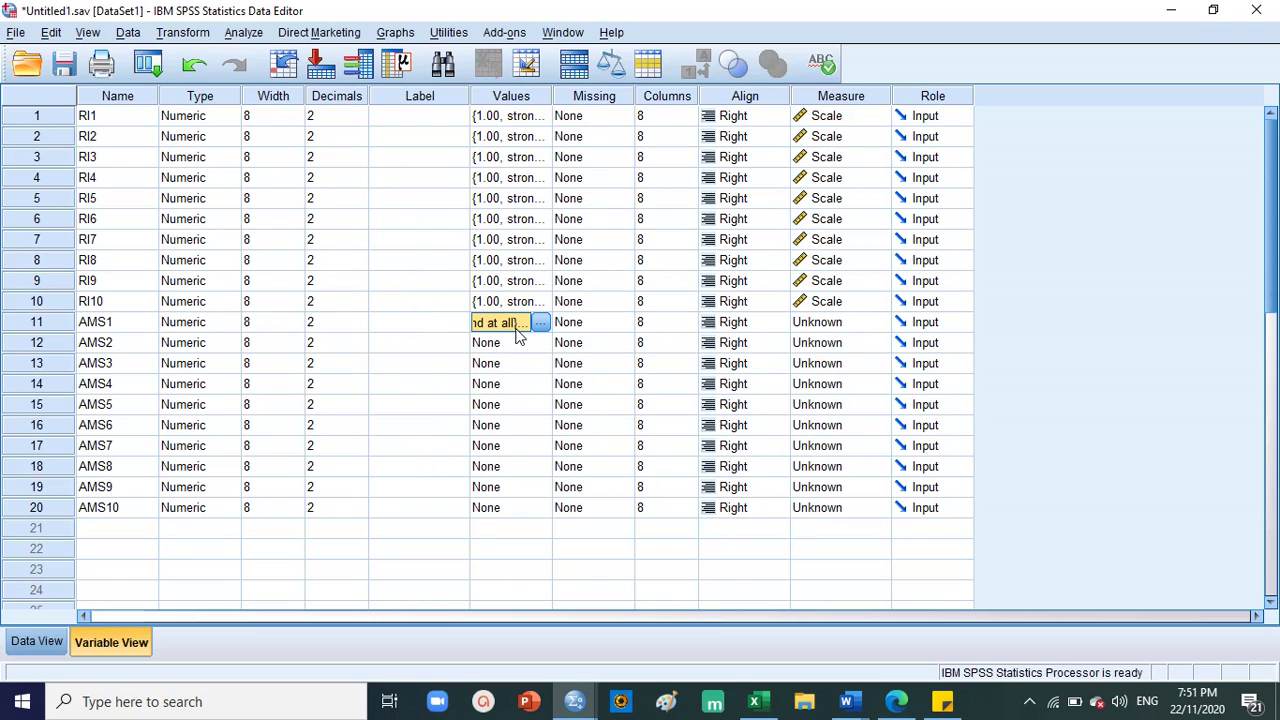
Copy AMS1's value labels to the variables AMS2 through AMS10.
click(505, 348)
key(ctrl+v)
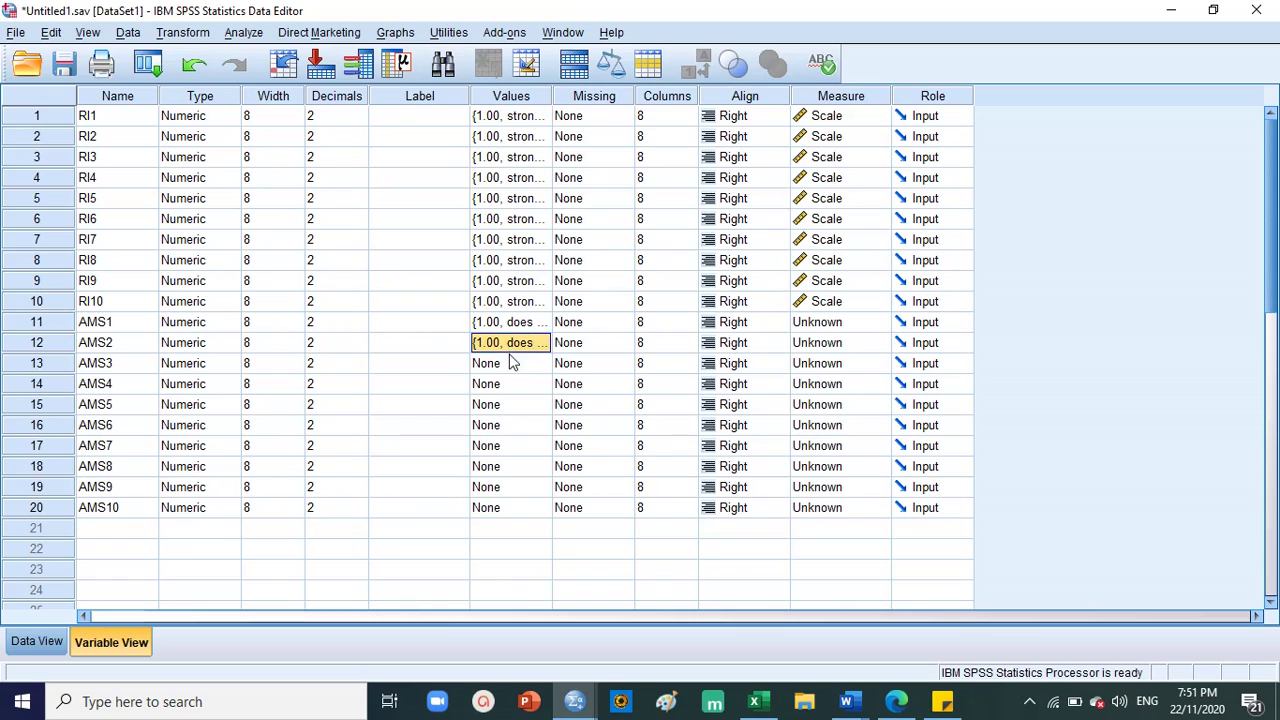
click(506, 363)
key(ctrl+v)
click(522, 388)
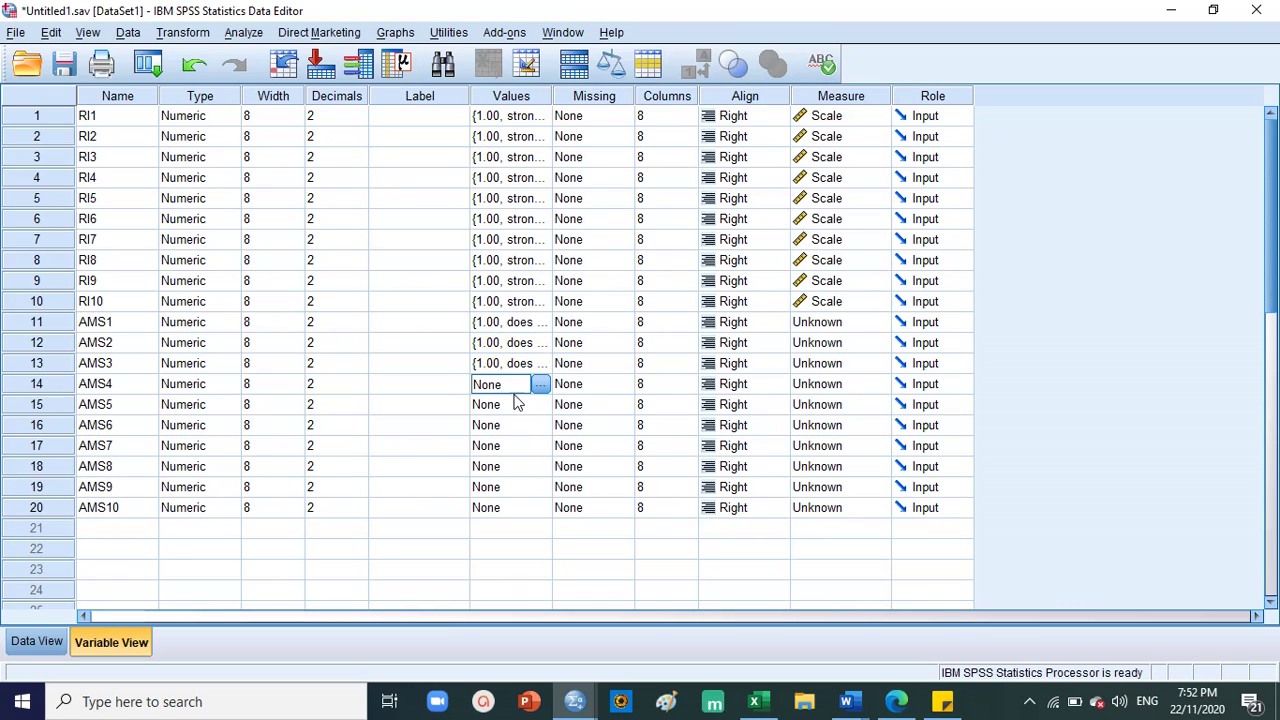
key(ctrl+v)
click(514, 405)
key(ctrl+v)
click(503, 425)
key(ctrl+v)
click(505, 446)
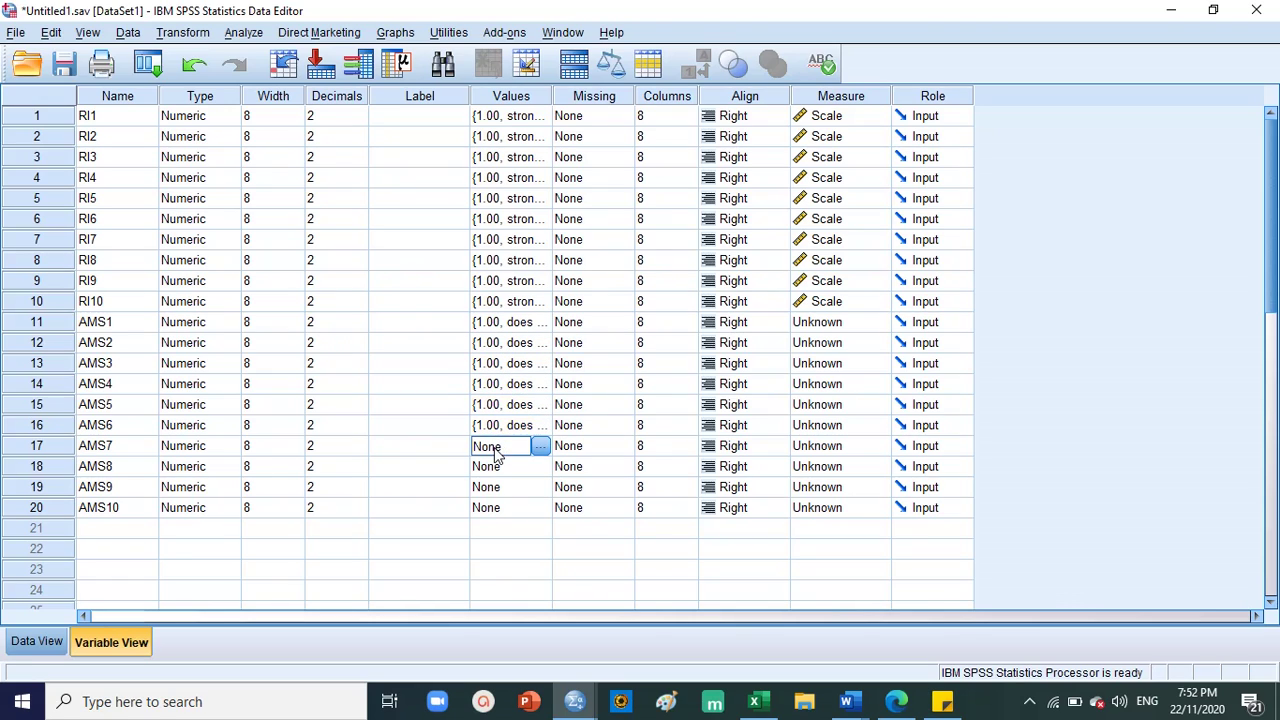
key(ctrl+v)
click(503, 466)
key(ctrl+v)
click(492, 490)
key(ctrl+v)
click(503, 508)
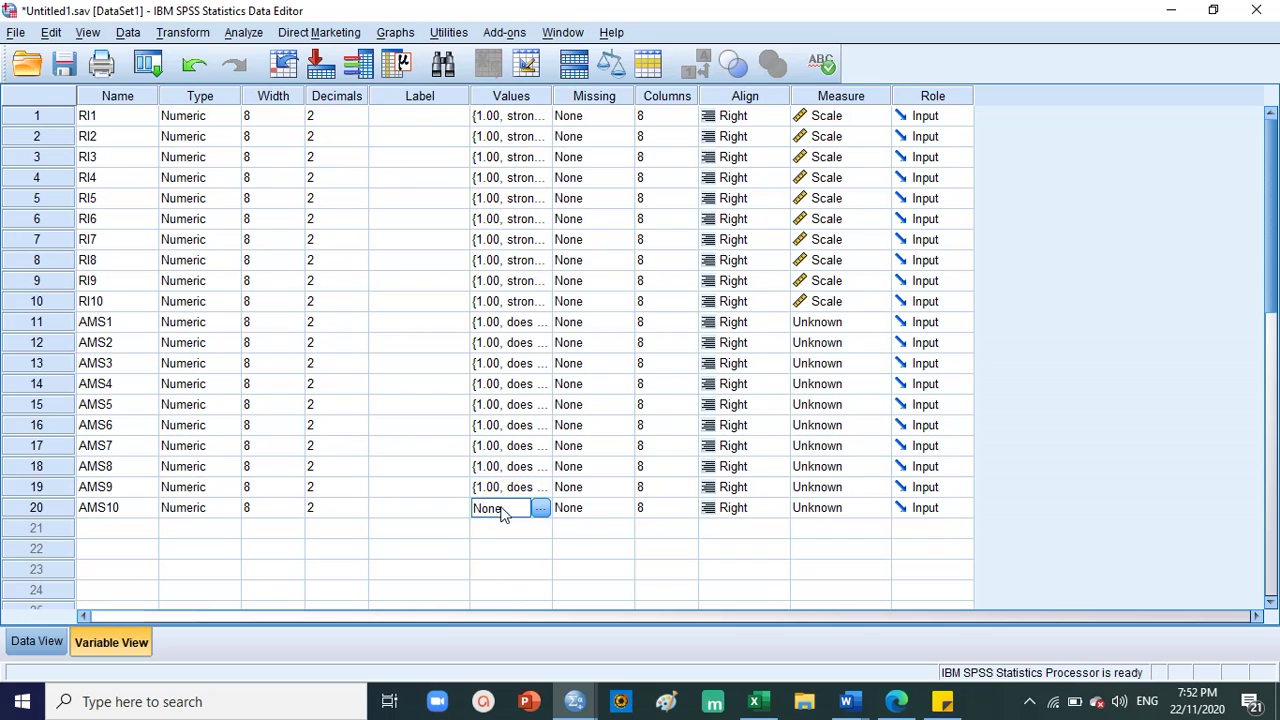
key(ctrl+v)
Check the full list of value labels copied to AMS10 and close it.
click(543, 508)
scroll(628, 400, down, 1)
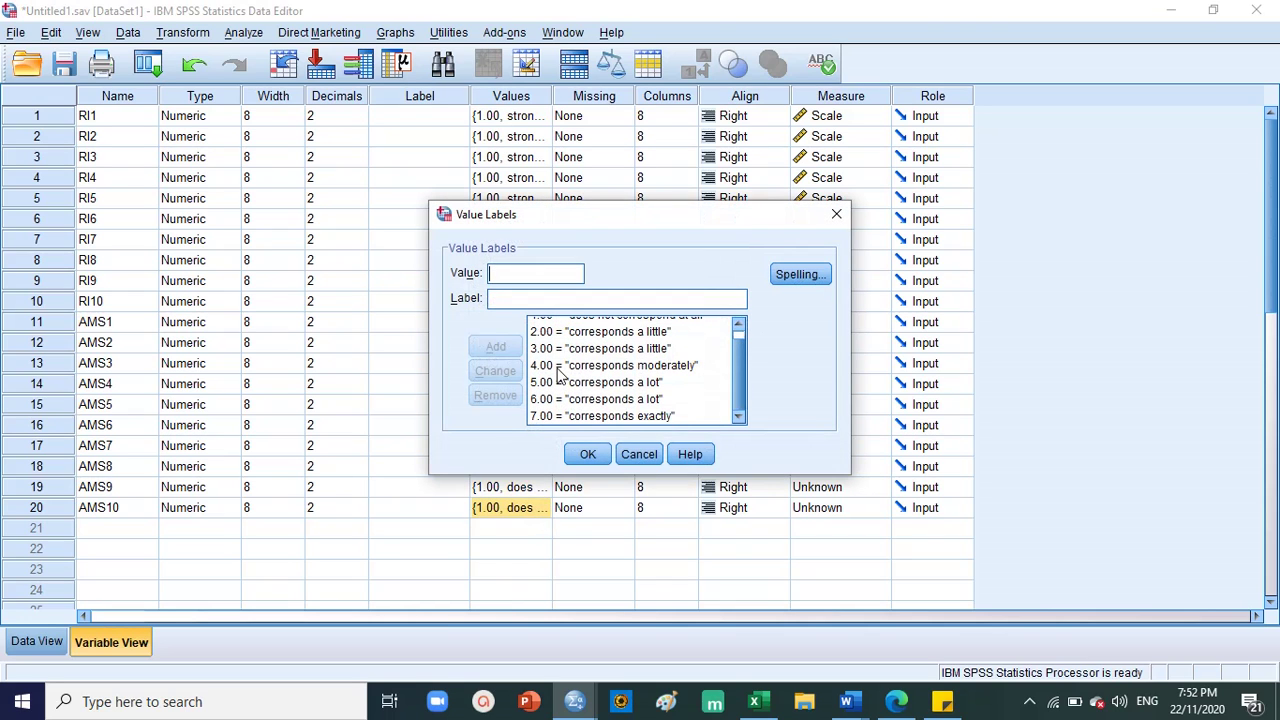
click(598, 454)
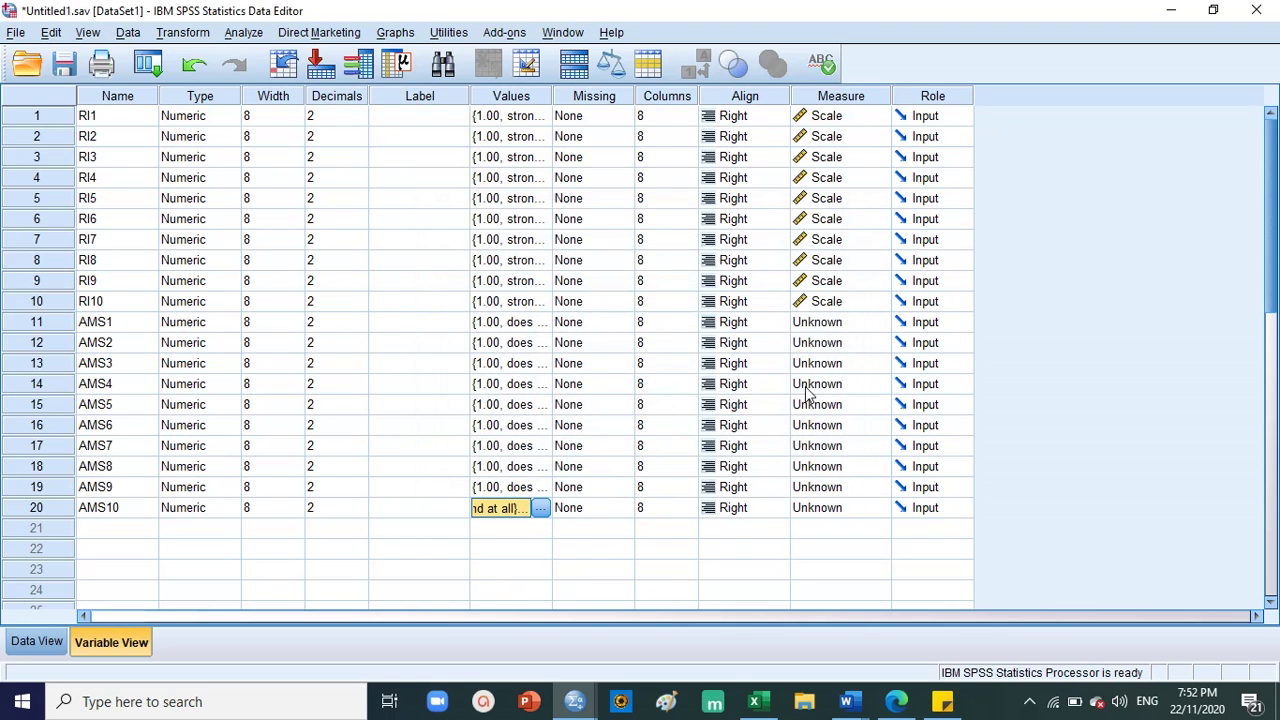
click(137, 95)
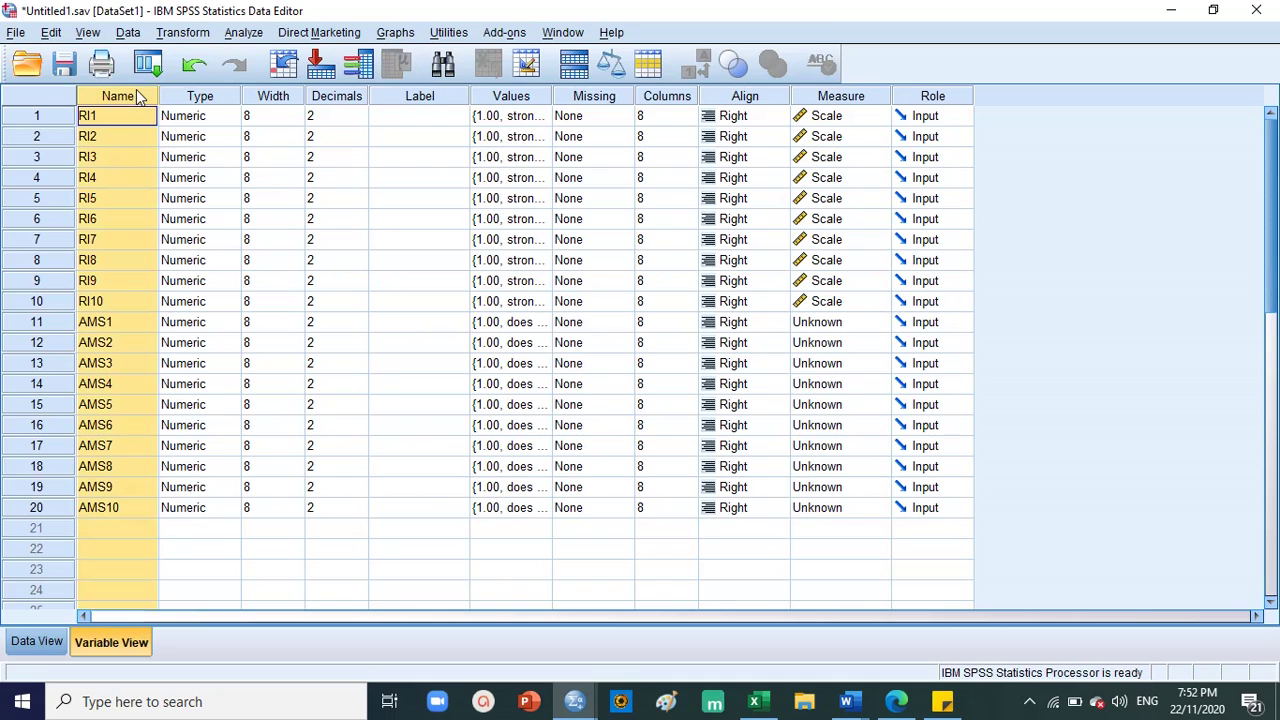
click(525, 100)
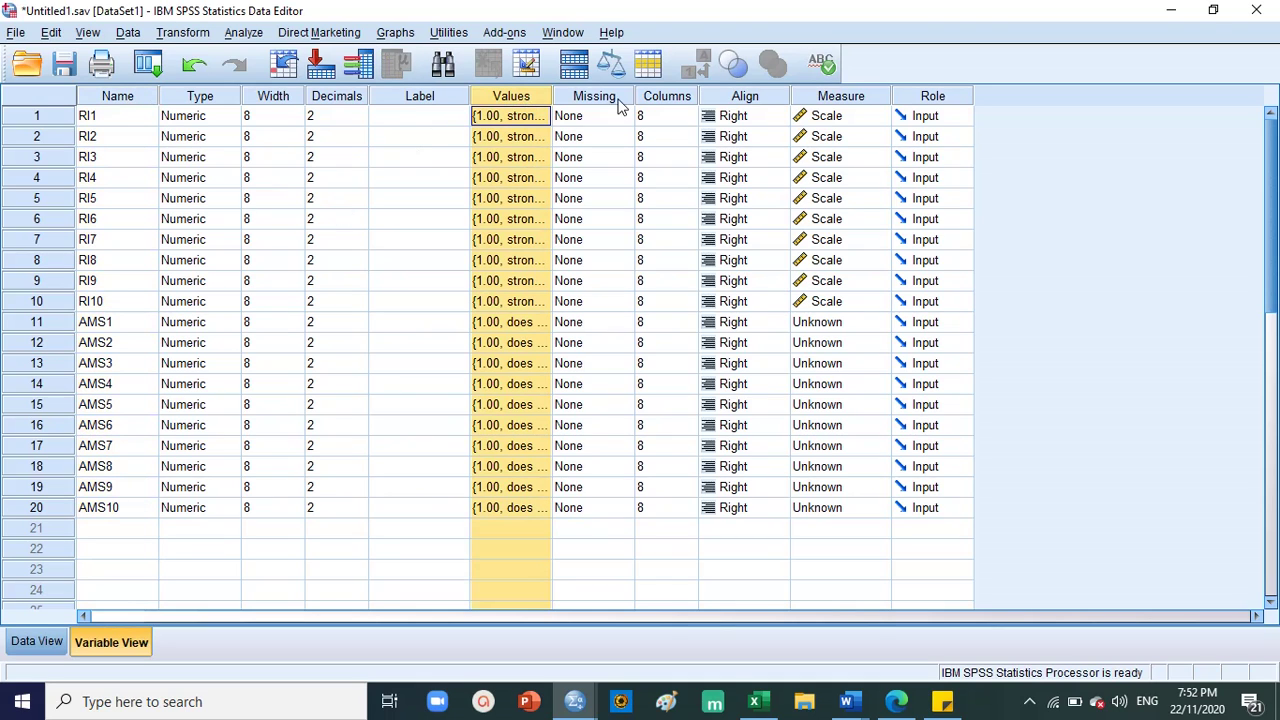
click(863, 97)
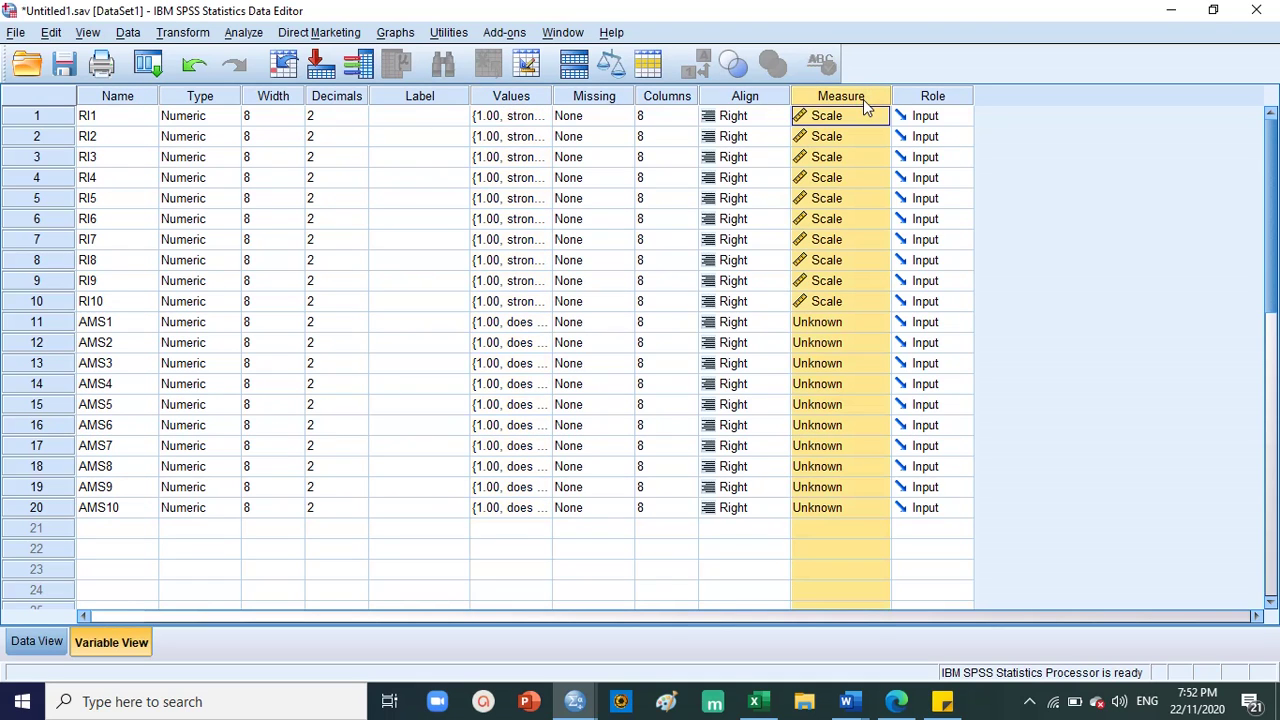
Set the measurement level of the variables AMS1 through AMS10 to Scale.
click(838, 324)
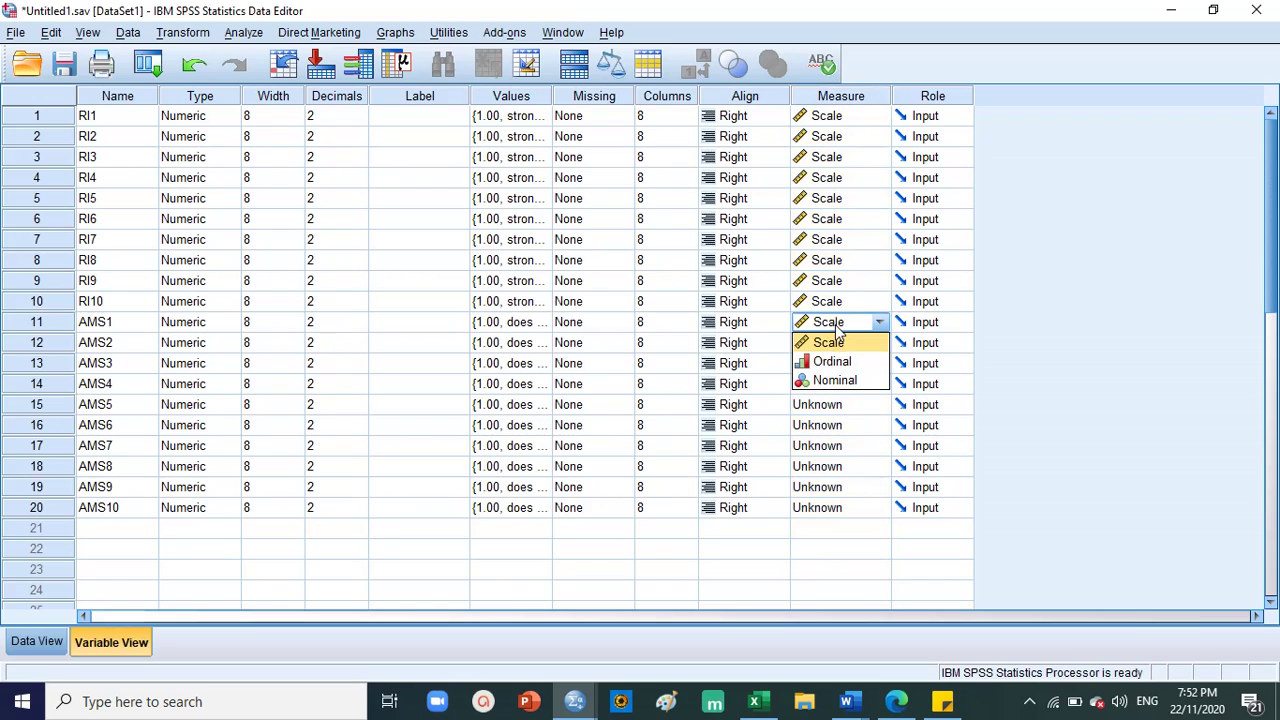
click(830, 342)
click(832, 344)
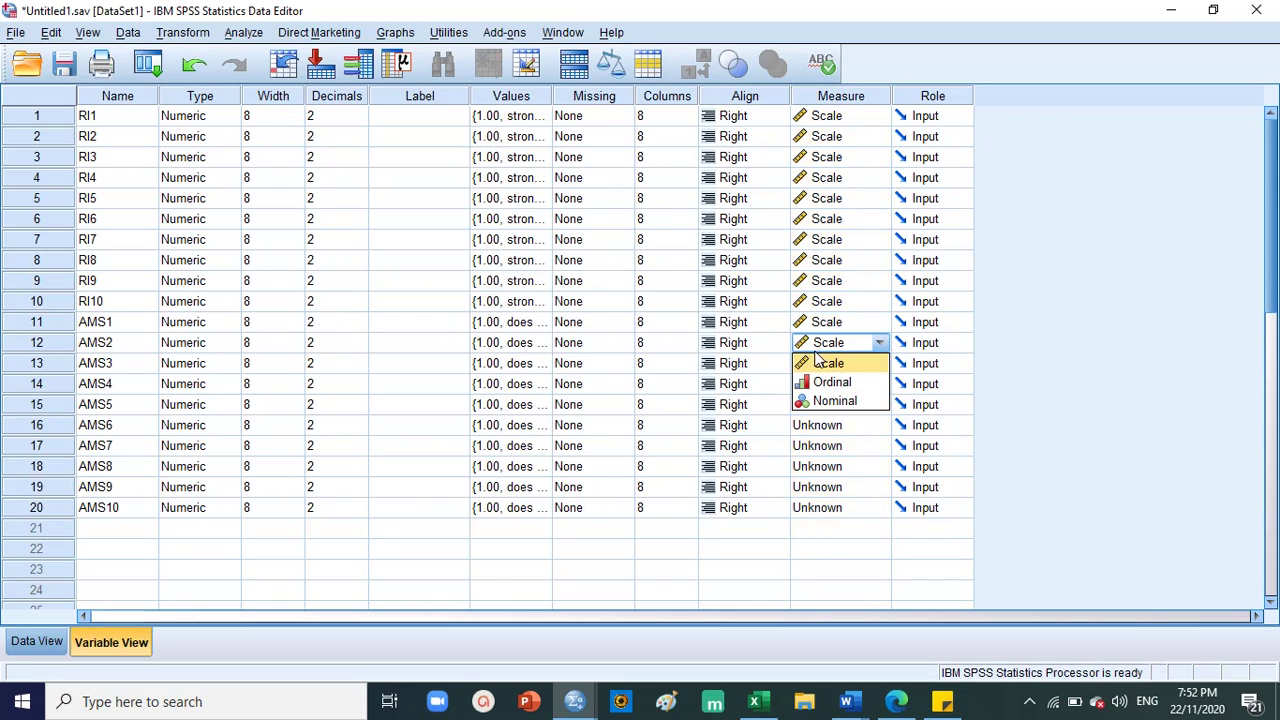
click(828, 363)
click(828, 365)
click(826, 383)
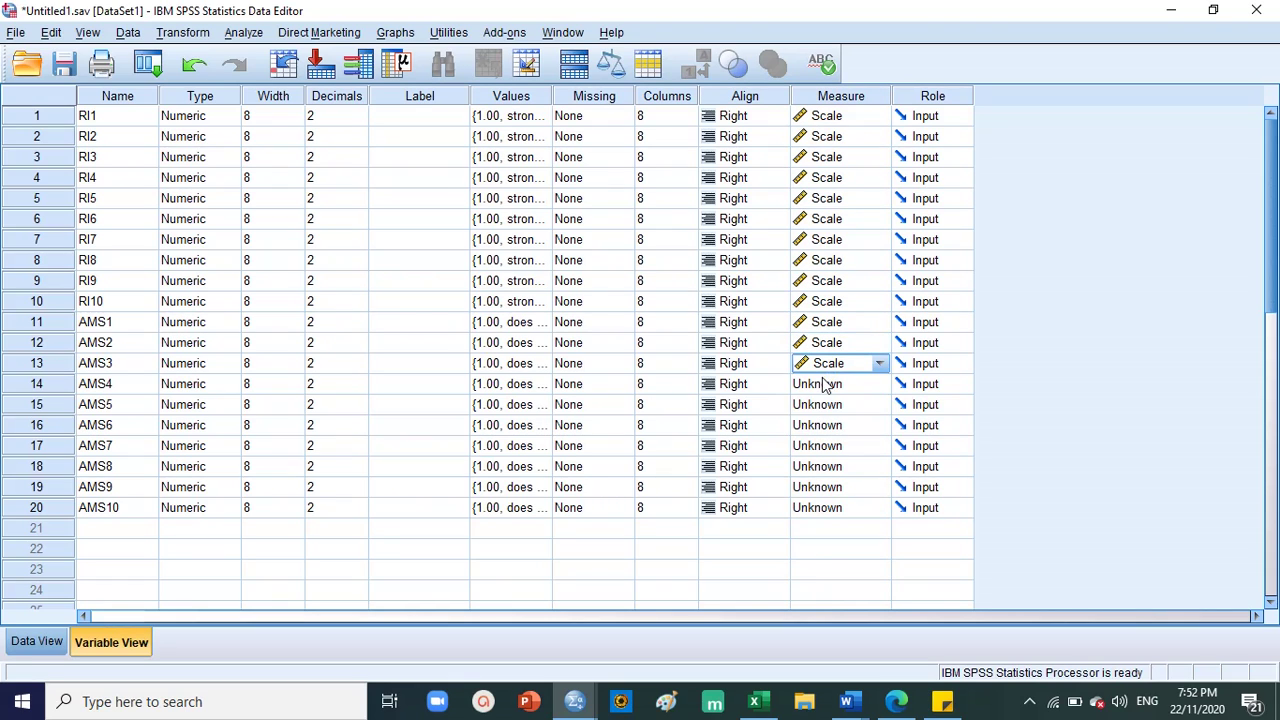
click(826, 385)
click(825, 404)
click(825, 406)
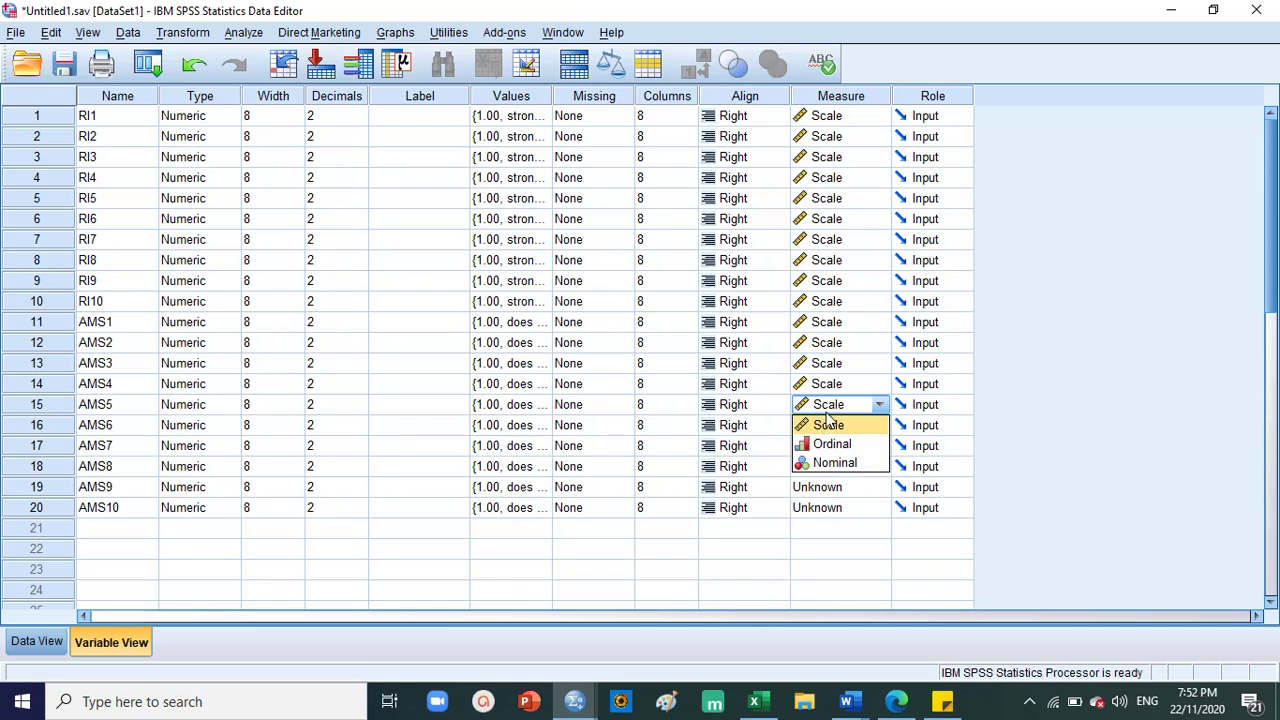
click(828, 423)
click(828, 427)
click(828, 445)
click(827, 451)
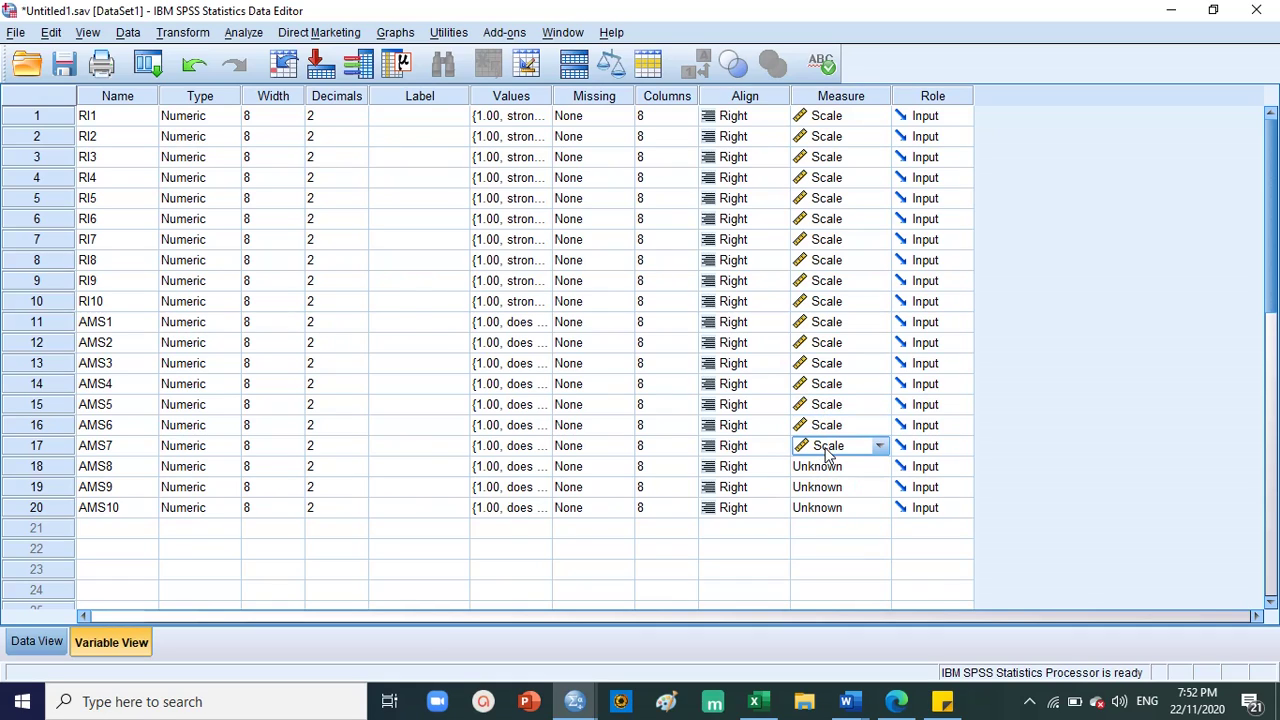
click(830, 468)
click(832, 488)
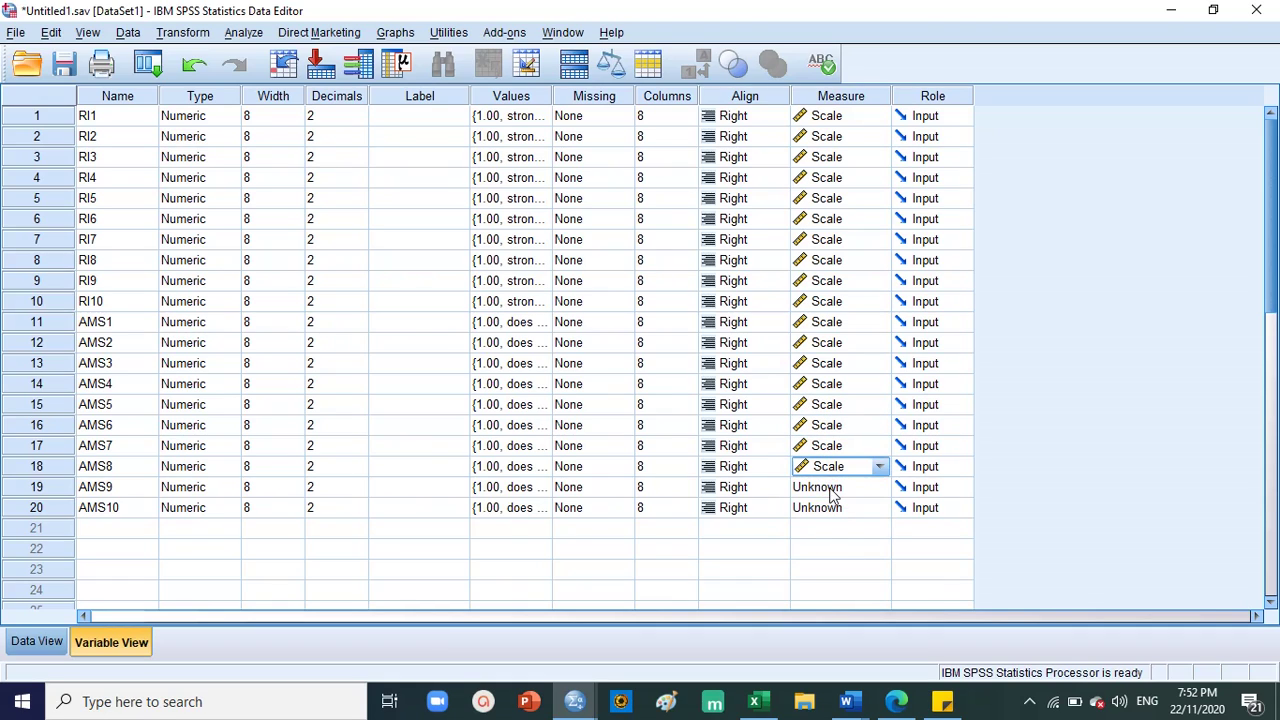
click(832, 494)
click(832, 500)
click(832, 507)
click(835, 522)
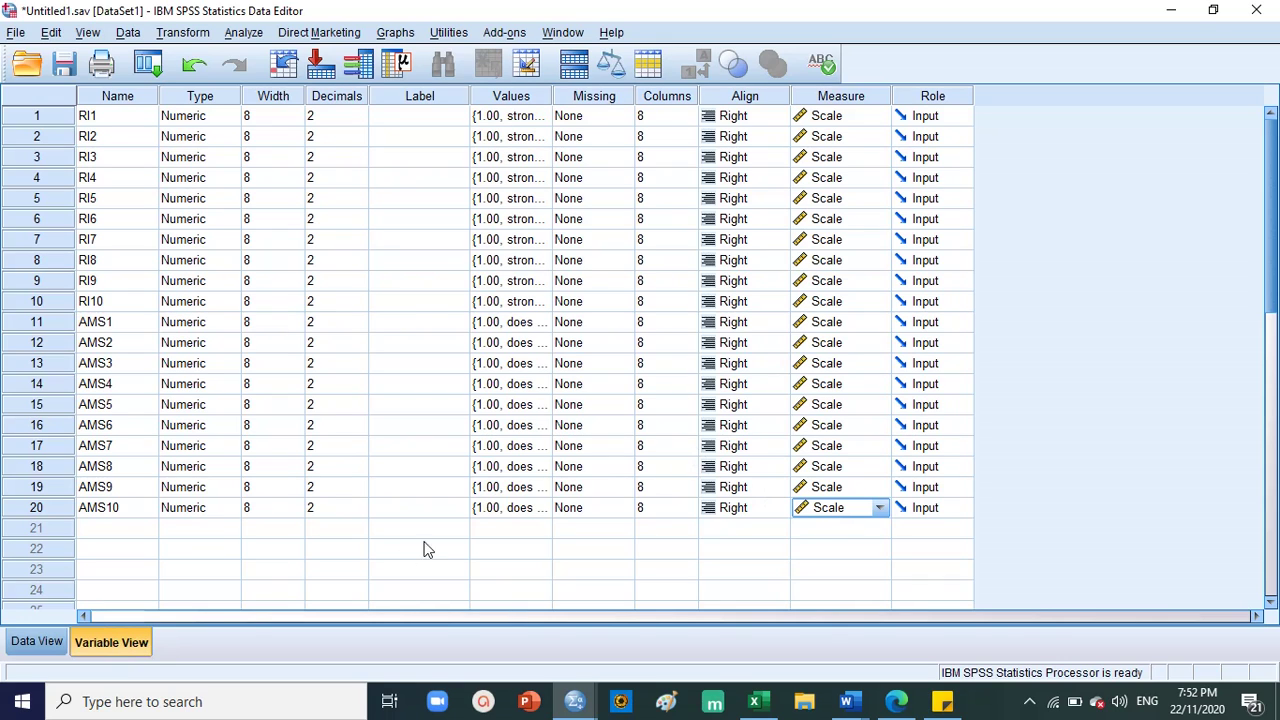
Show the data cells and select the first case's AMS1 cell, rechecking the variable definitions along the way.
click(36, 641)
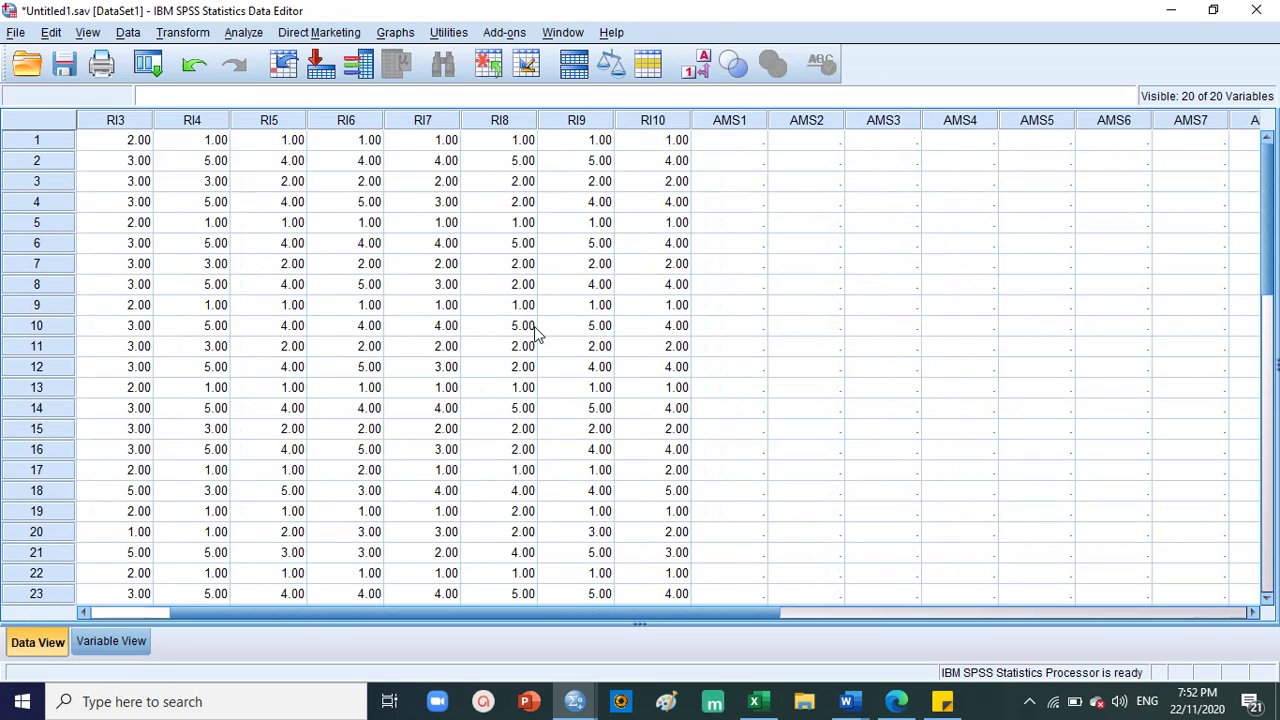
click(736, 121)
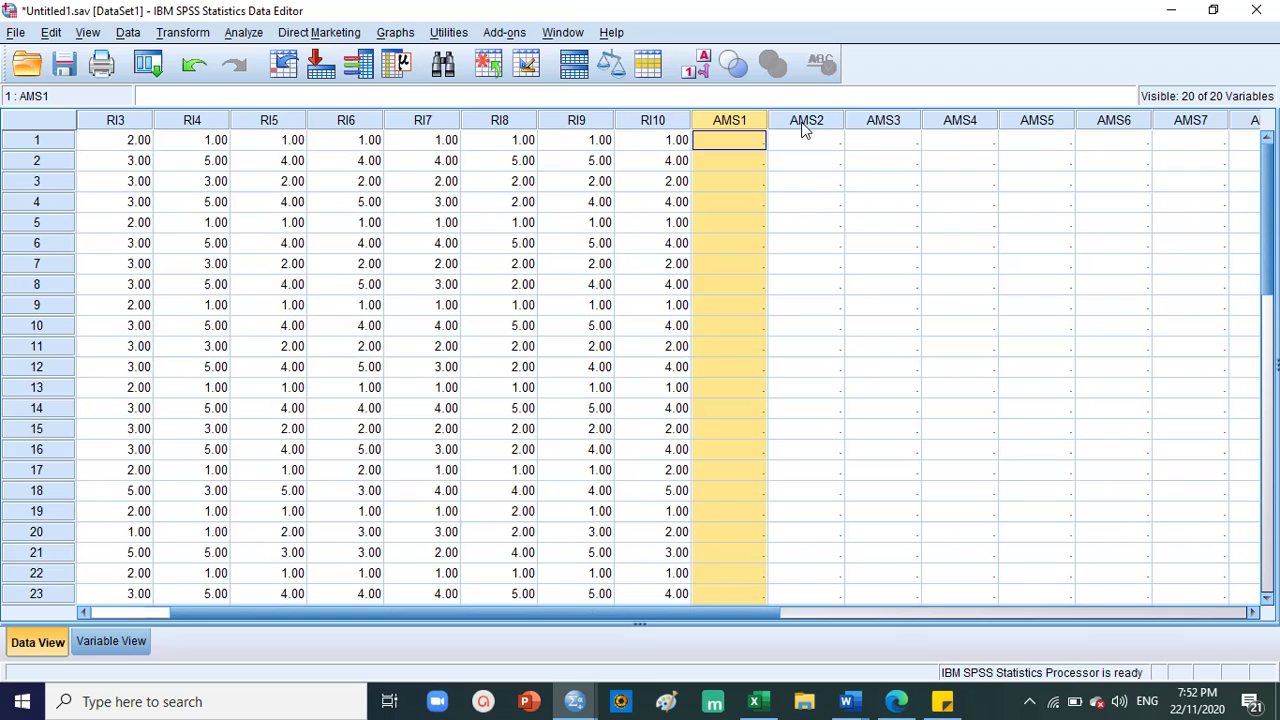
click(736, 140)
click(111, 641)
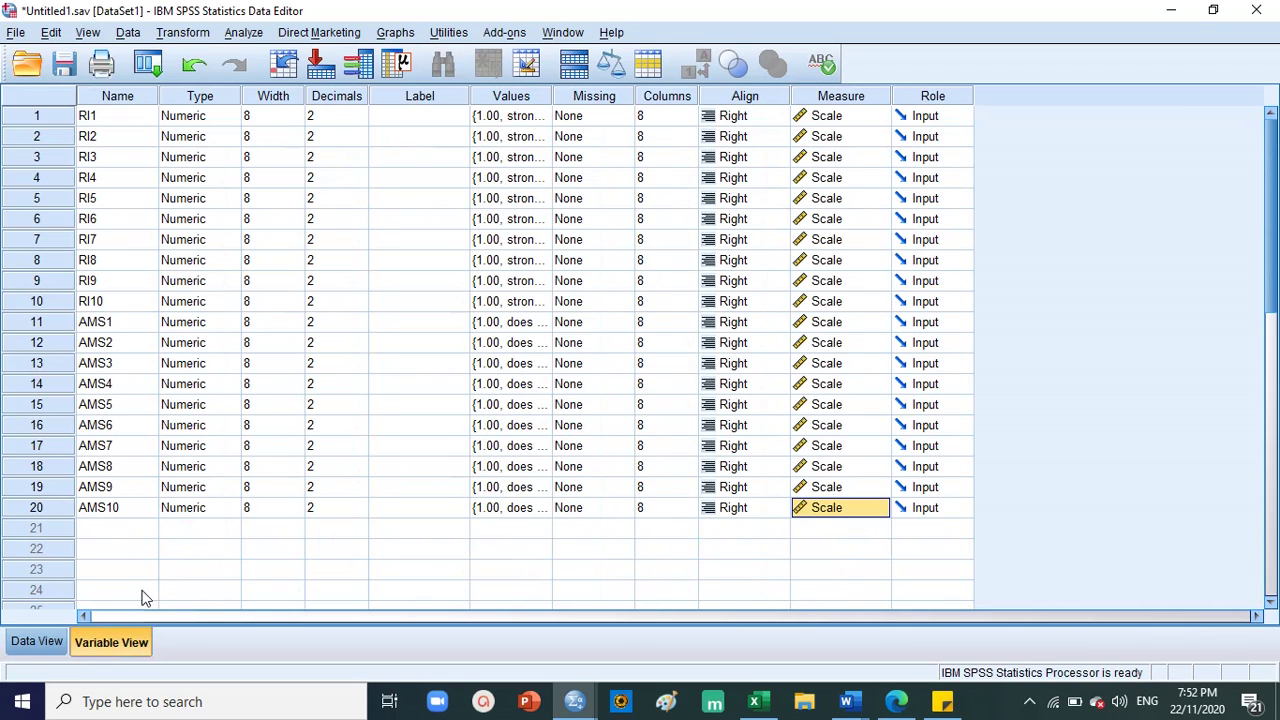
click(38, 645)
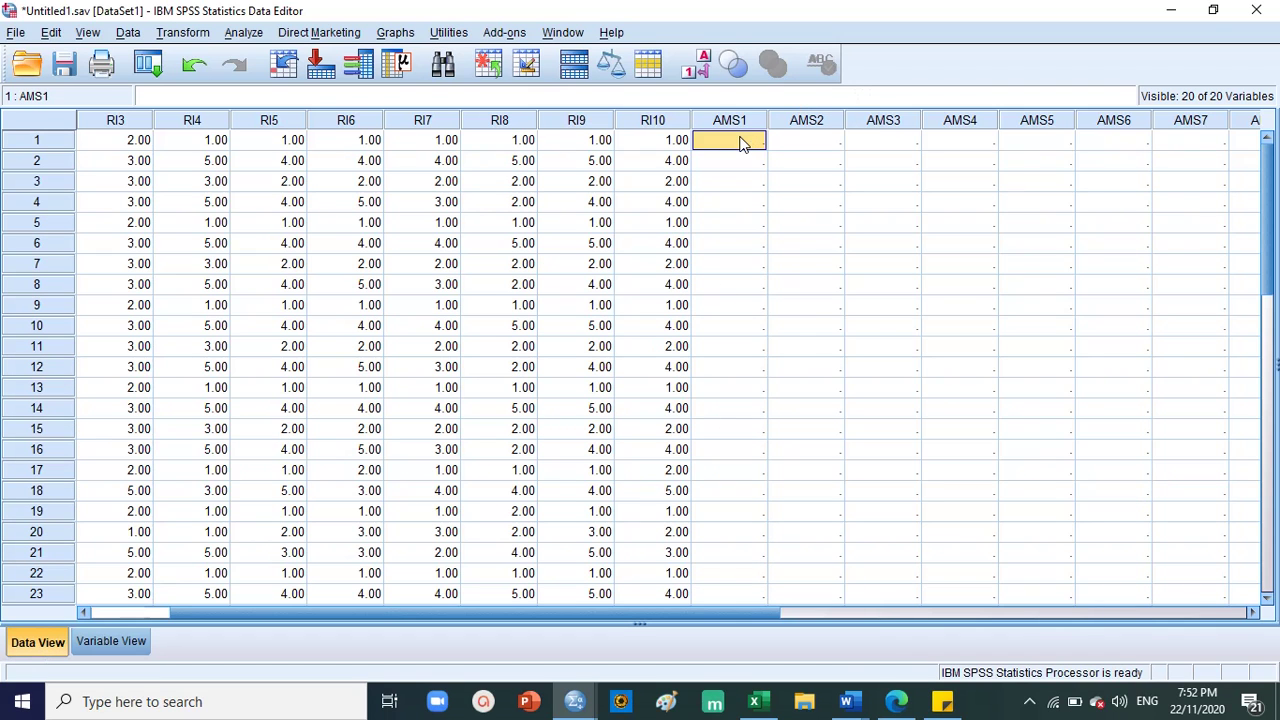
Switch to the Academic Motivation Scale PDF in Edge and read item 1 about needing a high-school degree.
mouse_move(846, 701)
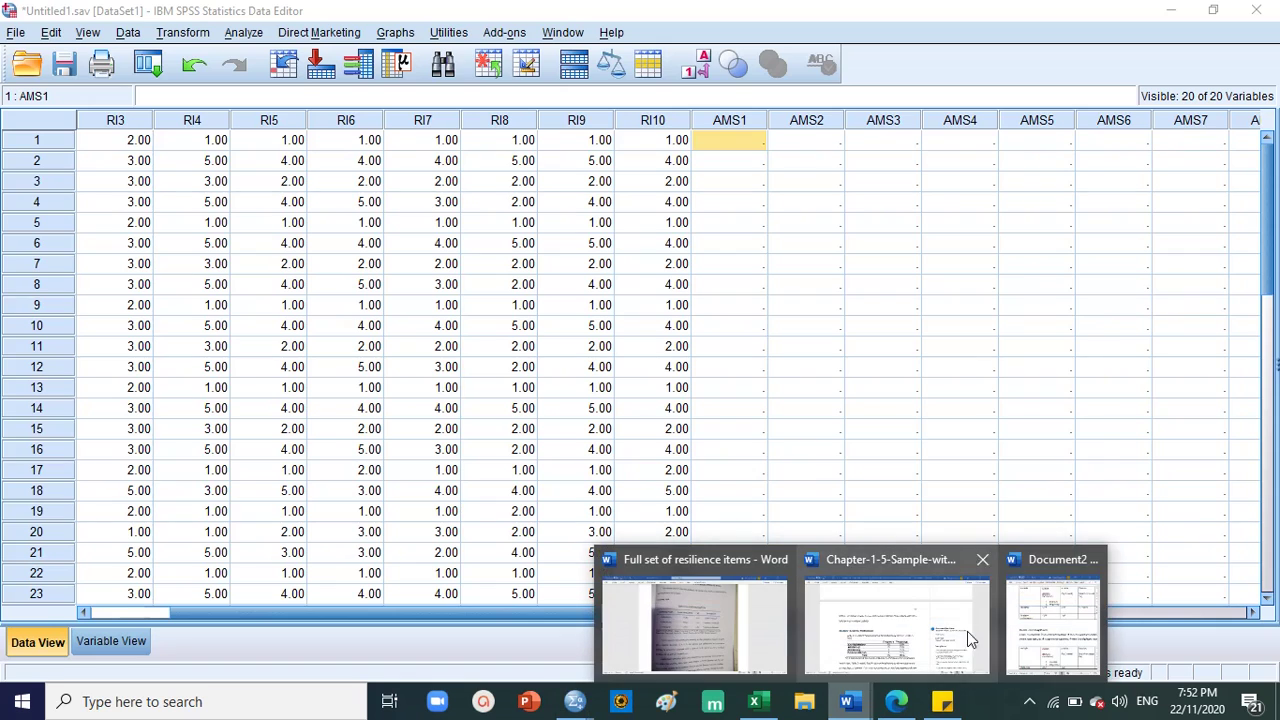
click(968, 640)
click(499, 408)
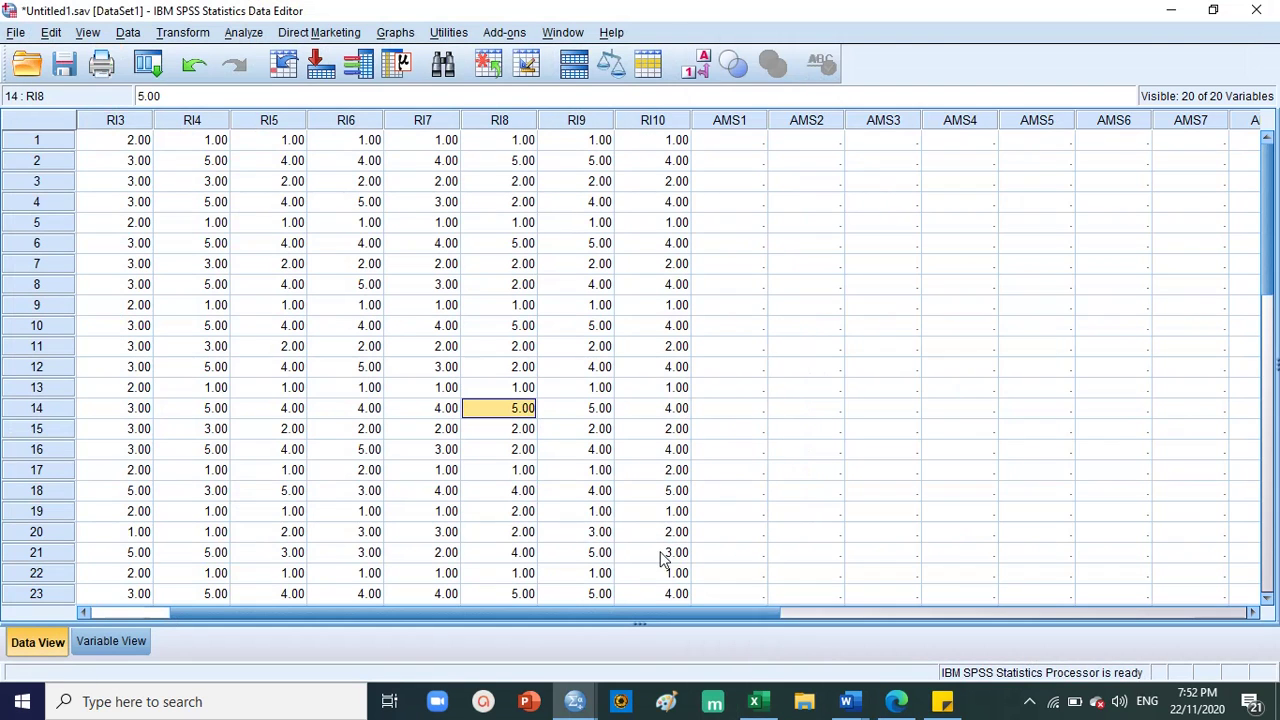
mouse_move(846, 701)
click(861, 651)
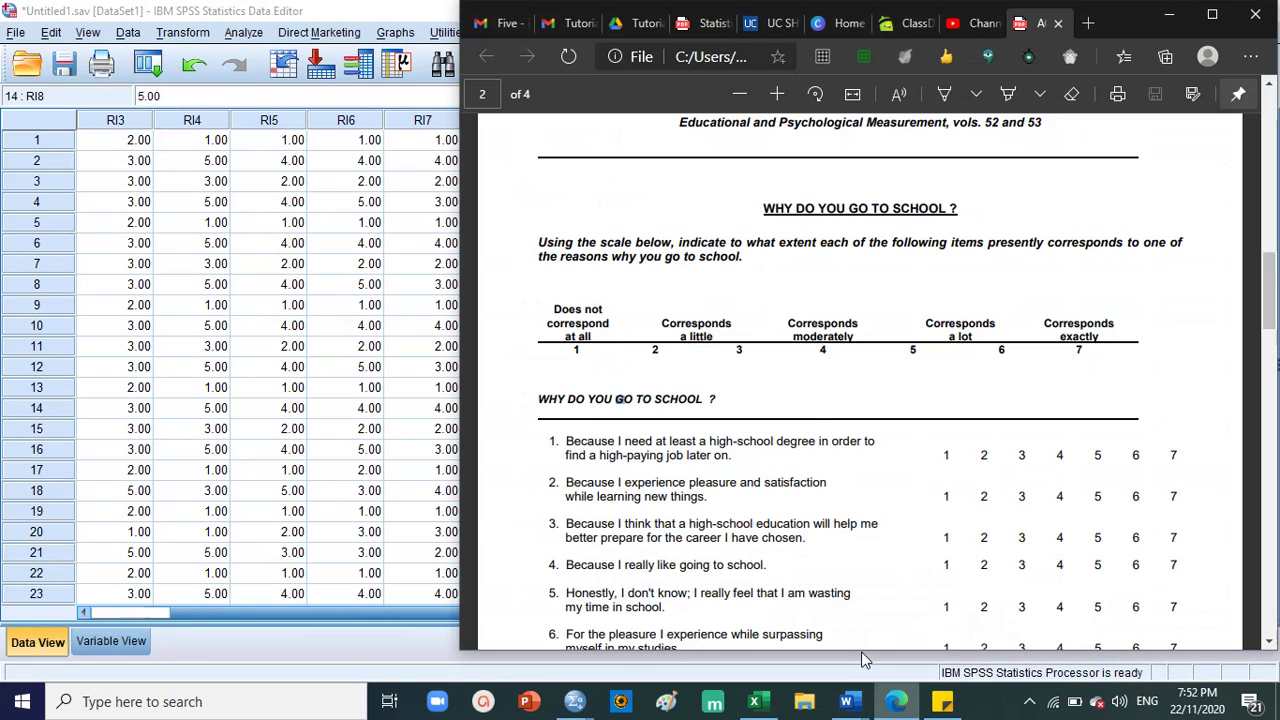
scroll(612, 278, down, 3)
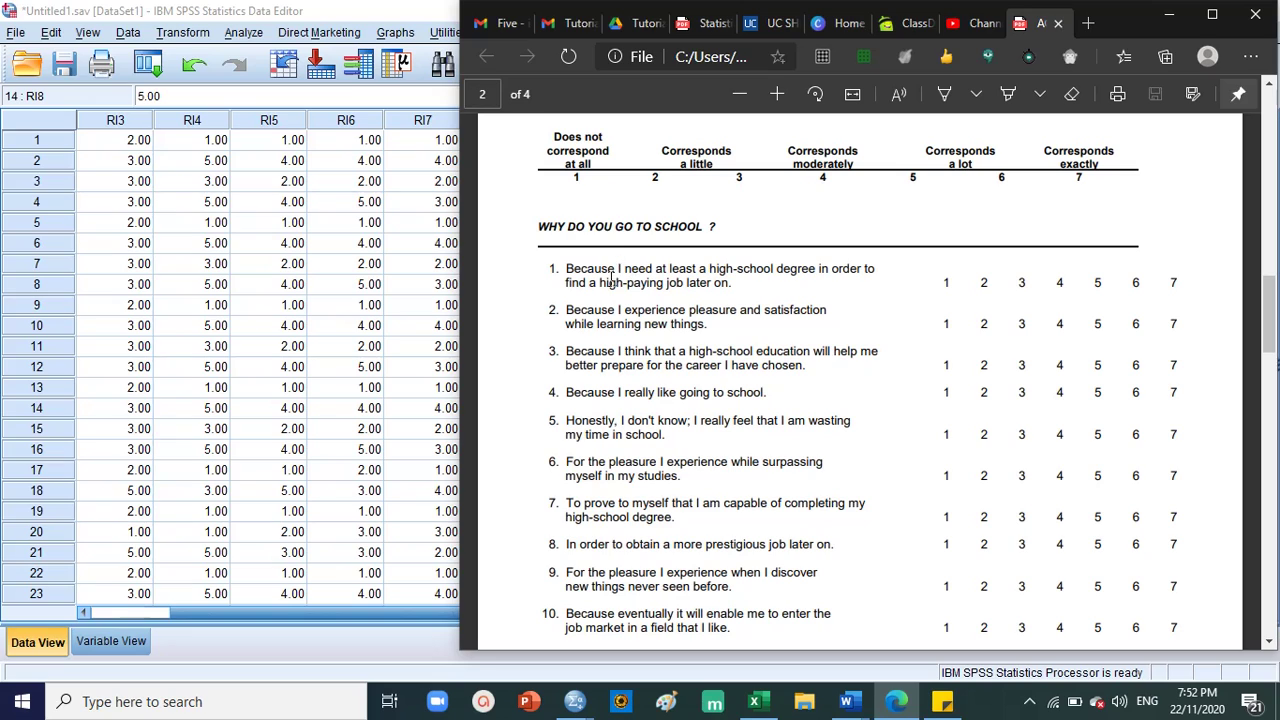
drag(581, 269, 802, 312)
drag(632, 283, 740, 284)
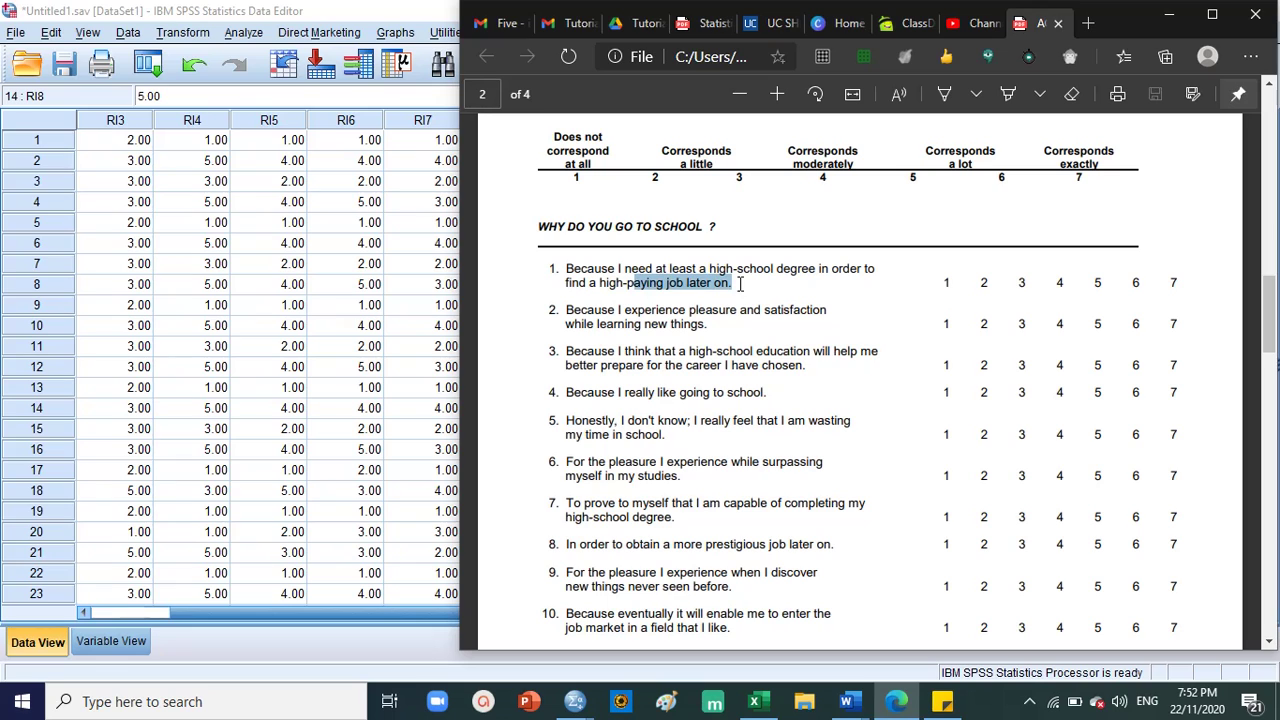
Switch back to SPSS and enter 7 as the first case's response for AMS1.
click(405, 268)
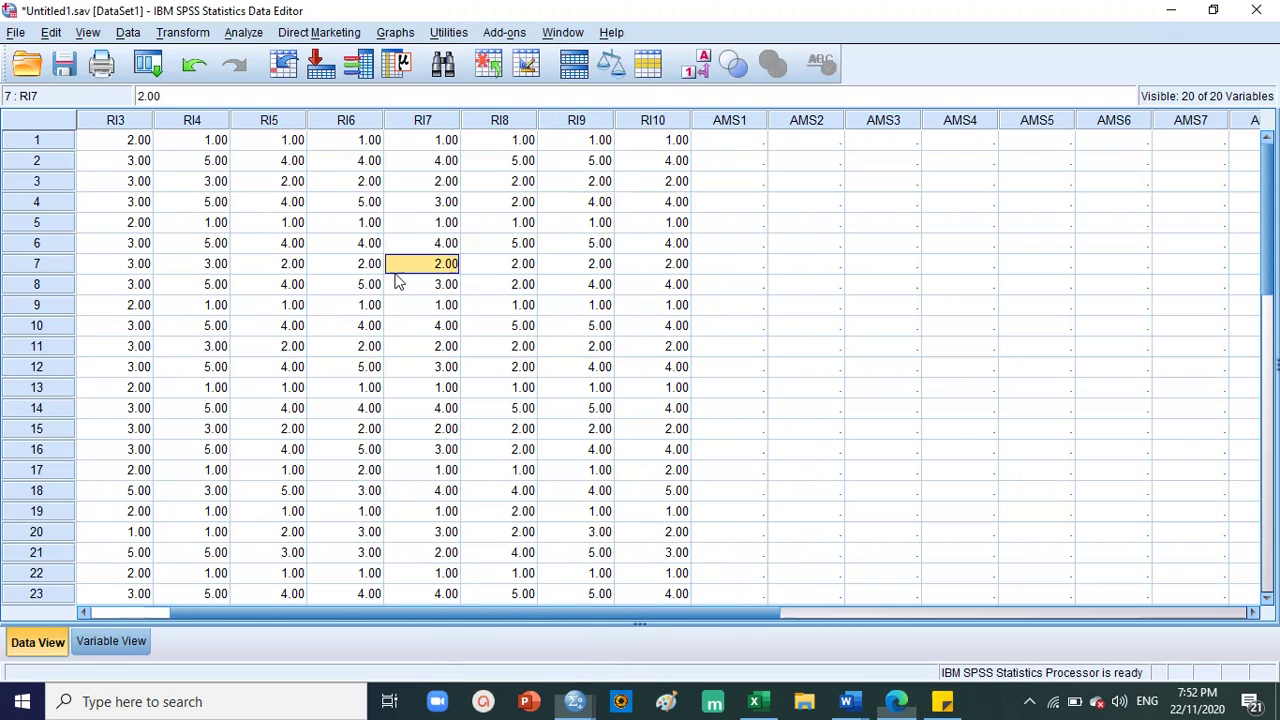
click(740, 145)
text(1)
key(Tab)
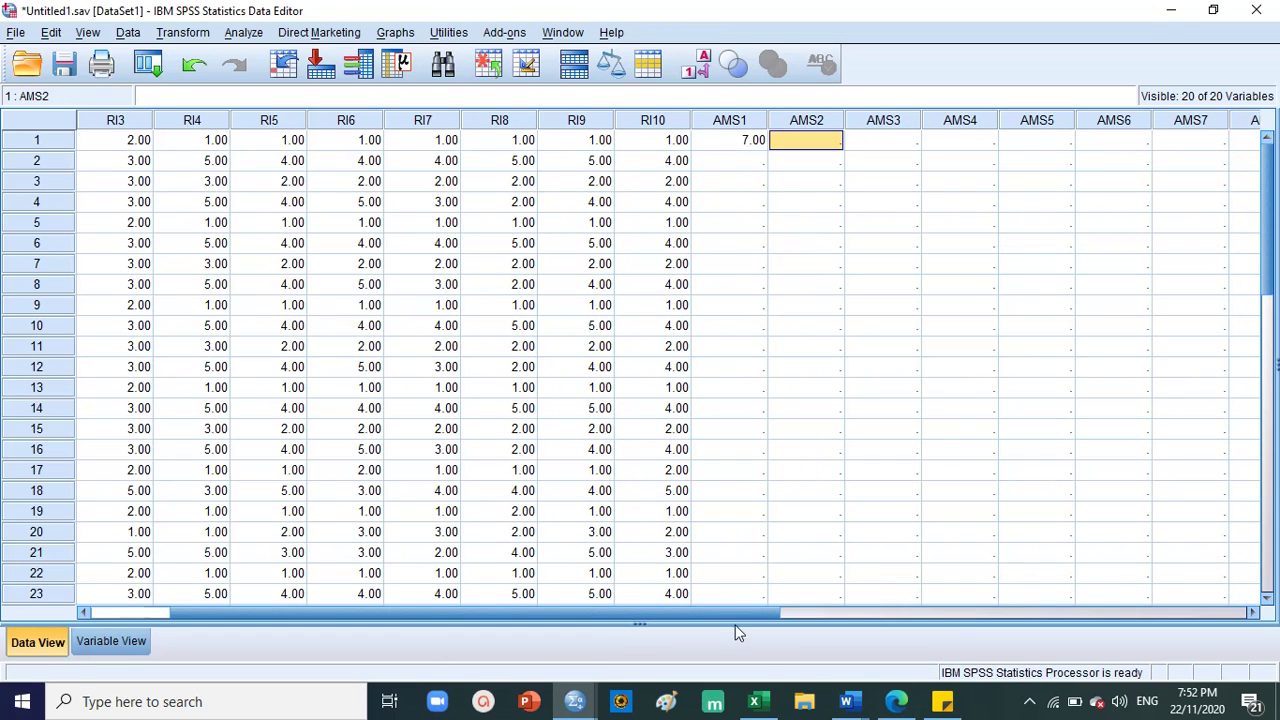
Read item 2 in the Edge PDF and enter 6 as the first case's AMS2 response in SPSS.
click(896, 701)
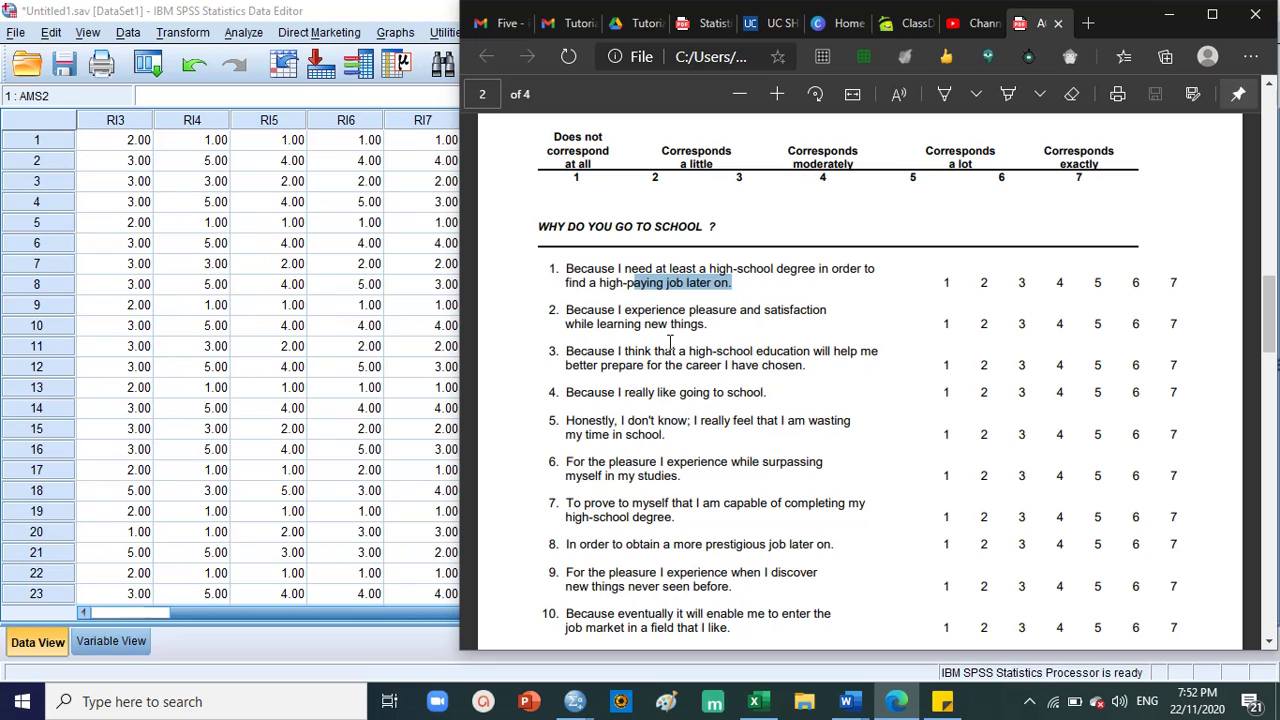
drag(618, 323, 726, 327)
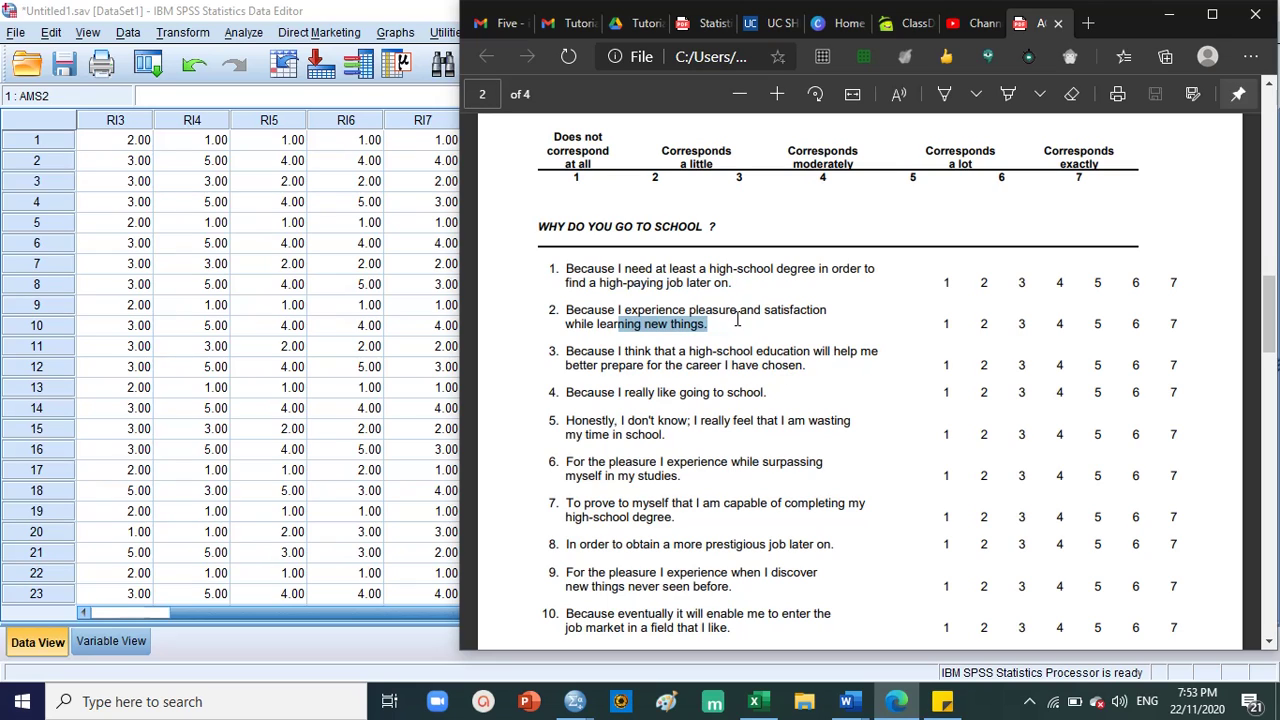
click(414, 243)
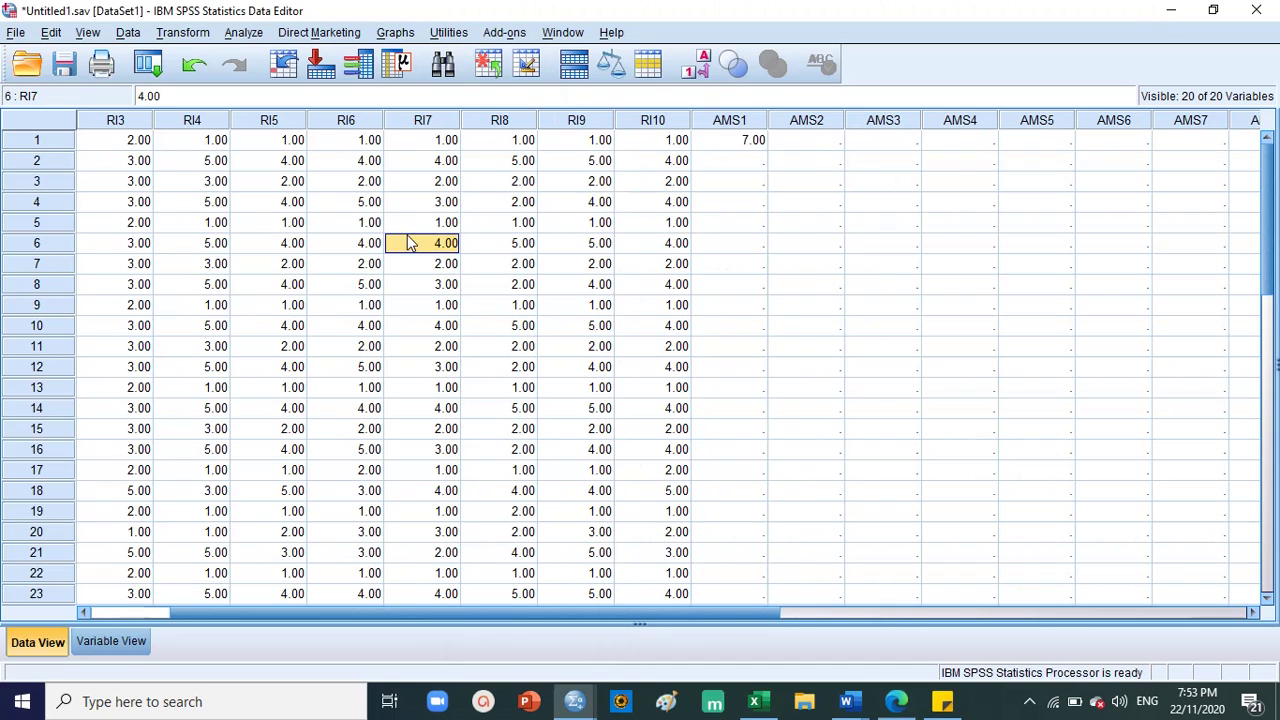
click(830, 146)
text(6)
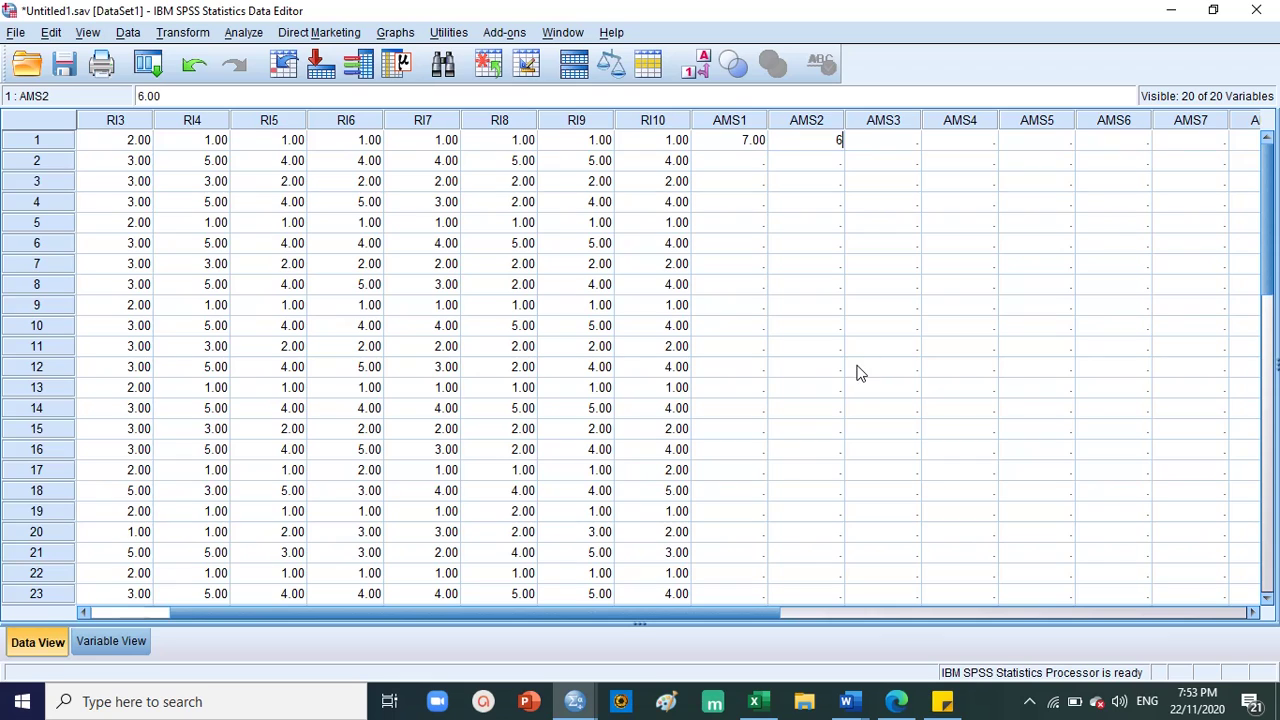
key(Tab)
Switch to the questionnaire PDF in Edge and read through the remaining items from item 3 to item 28.
click(896, 701)
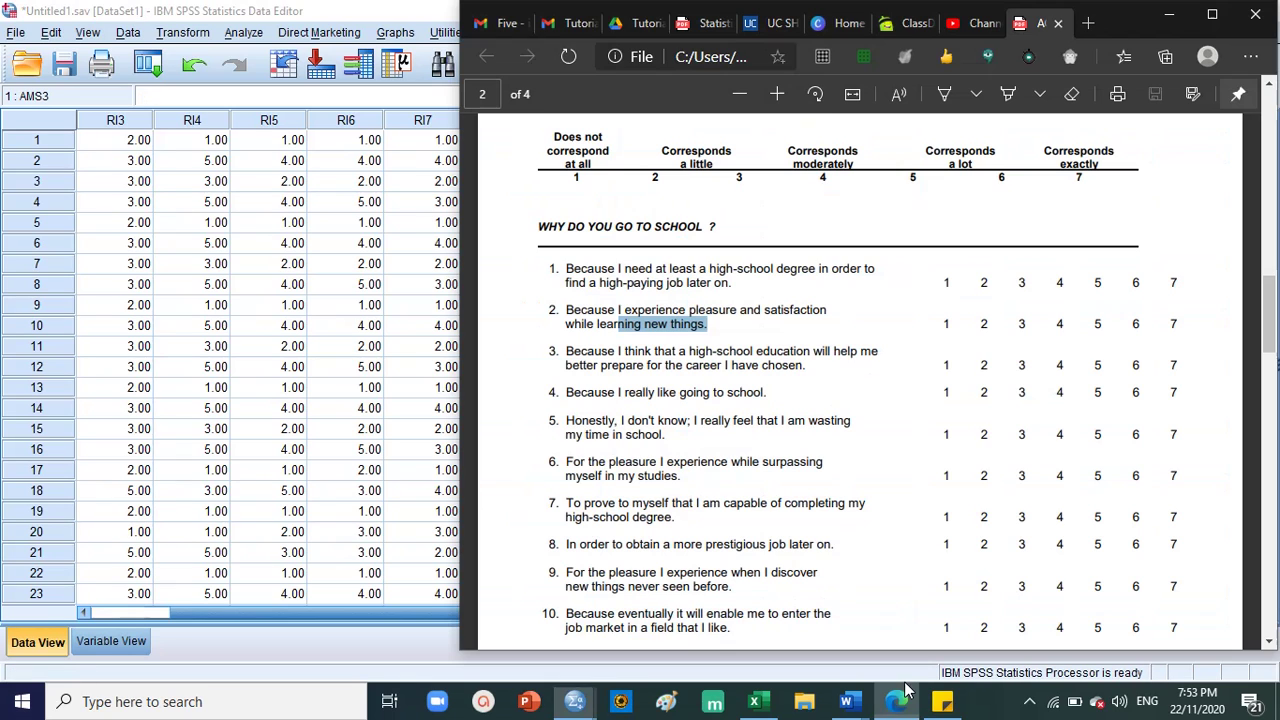
drag(618, 363, 829, 367)
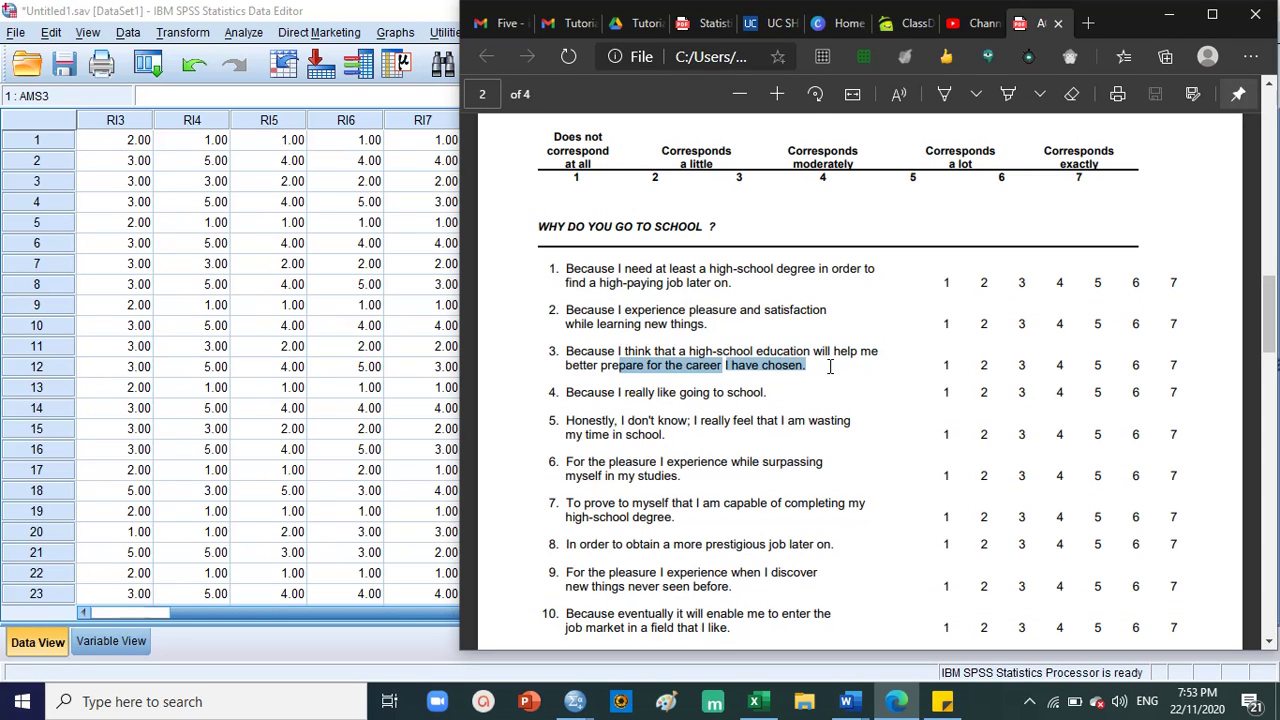
scroll(630, 344, down, 2)
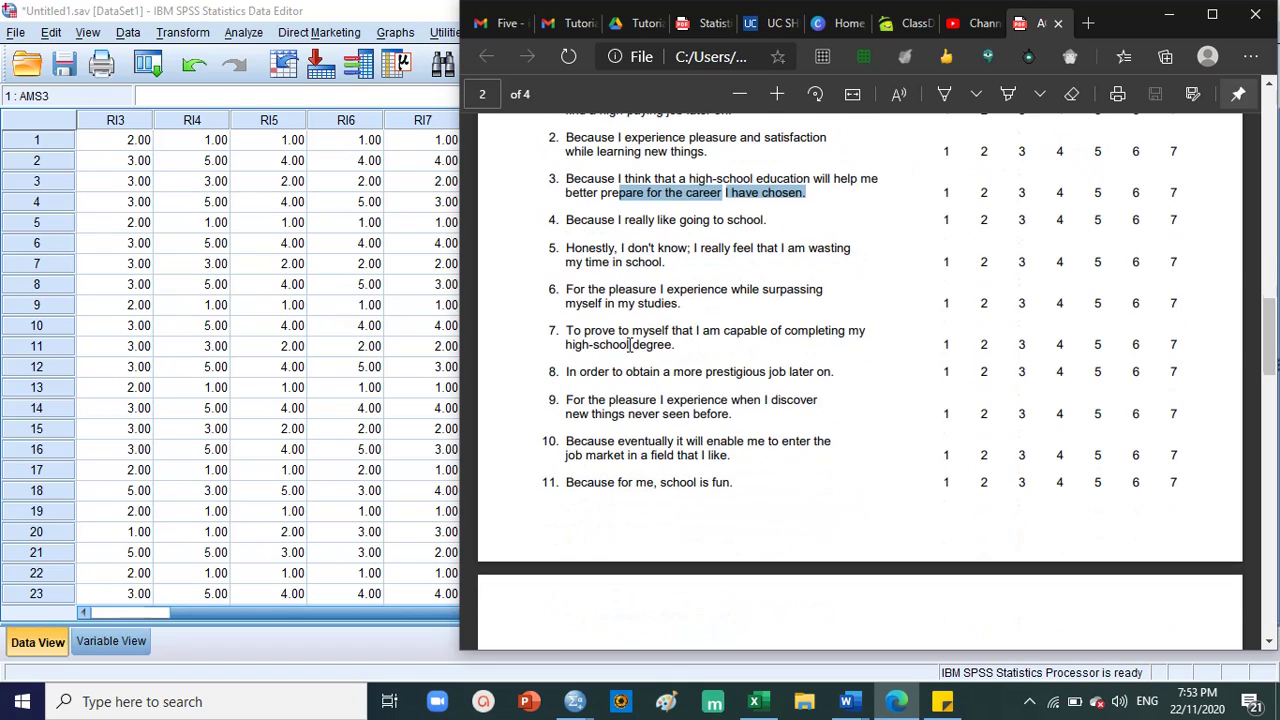
drag(620, 245, 712, 248)
drag(597, 303, 682, 303)
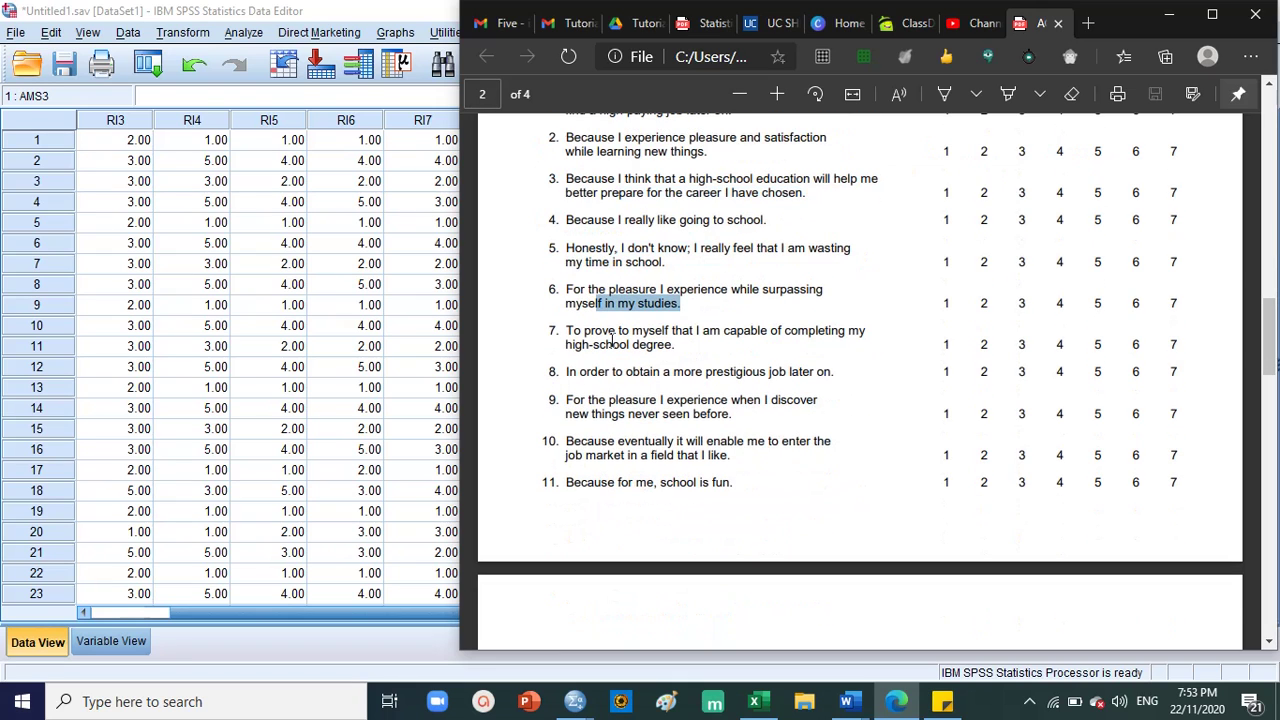
drag(612, 342, 746, 343)
scroll(730, 352, down, 2)
drag(588, 270, 706, 271)
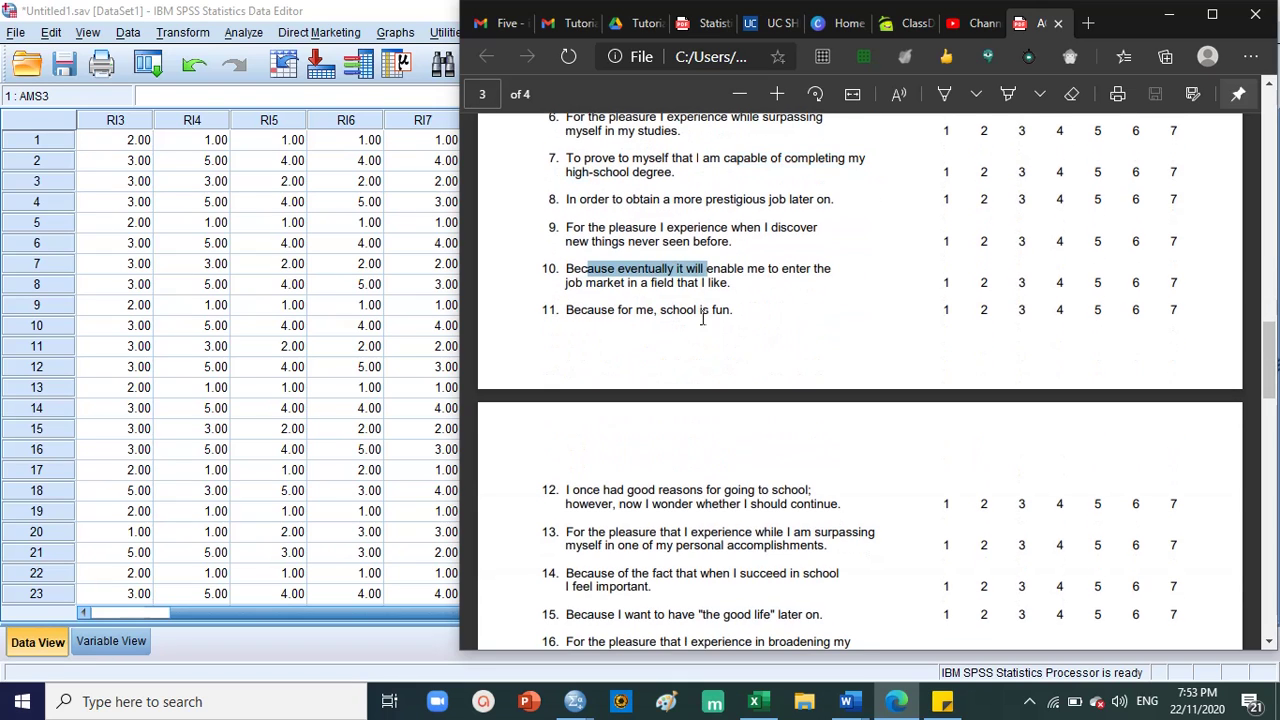
drag(611, 314, 746, 314)
scroll(766, 314, down, 3)
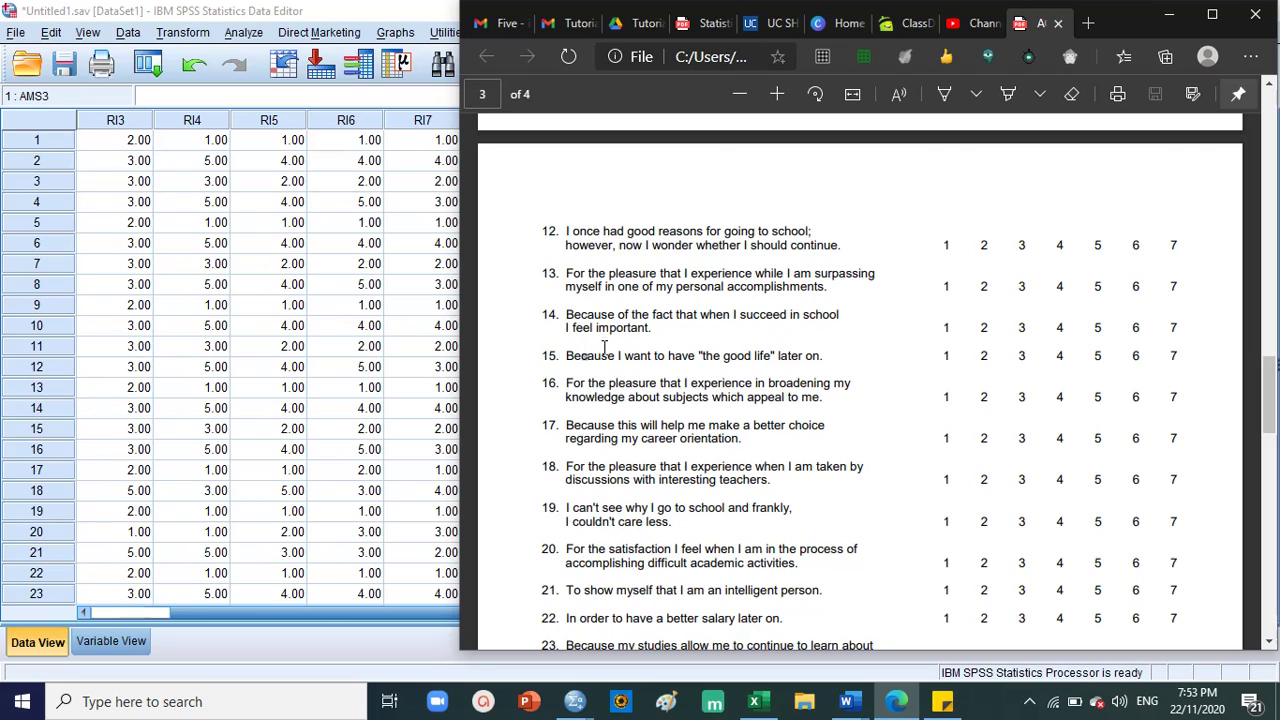
drag(581, 355, 839, 356)
scroll(839, 356, down, 3)
drag(628, 250, 556, 197)
scroll(650, 318, down, 3)
scroll(644, 260, down, 1)
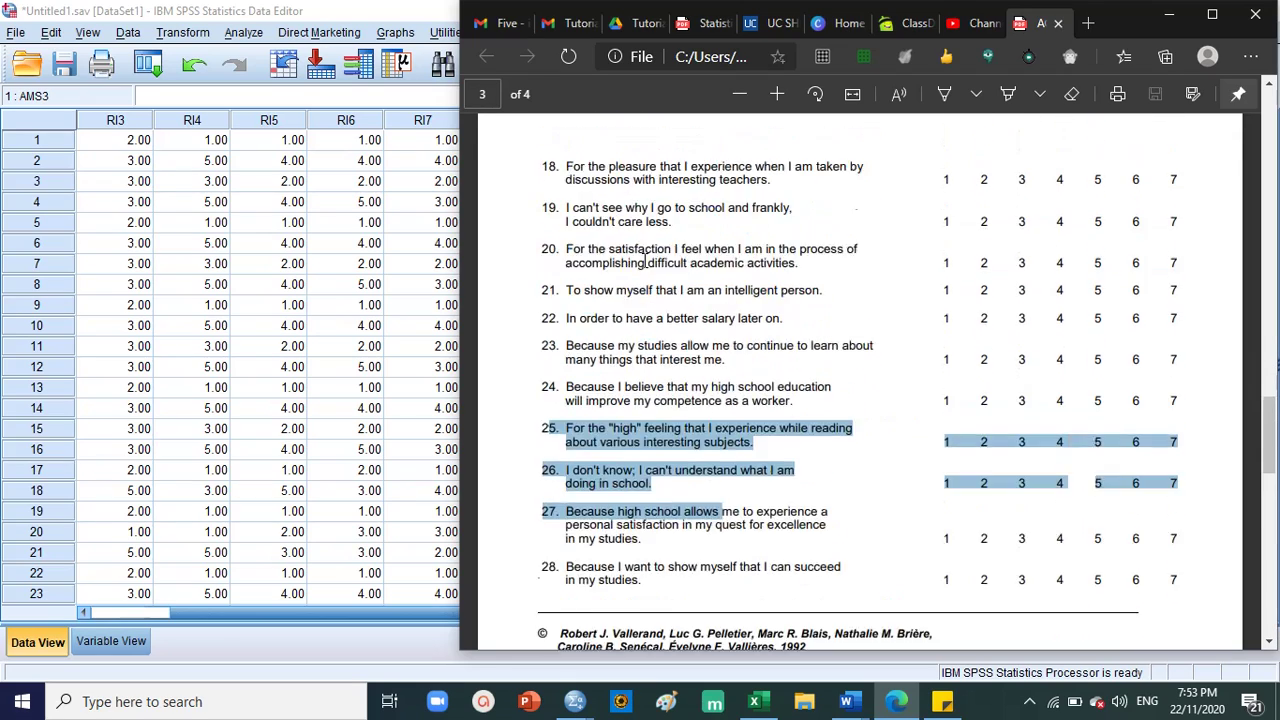
Examine the AMS HS-28 scoring key, going through the intrinsic motivation, extrinsic motivation and amotivation subscales.
scroll(647, 262, down, 5)
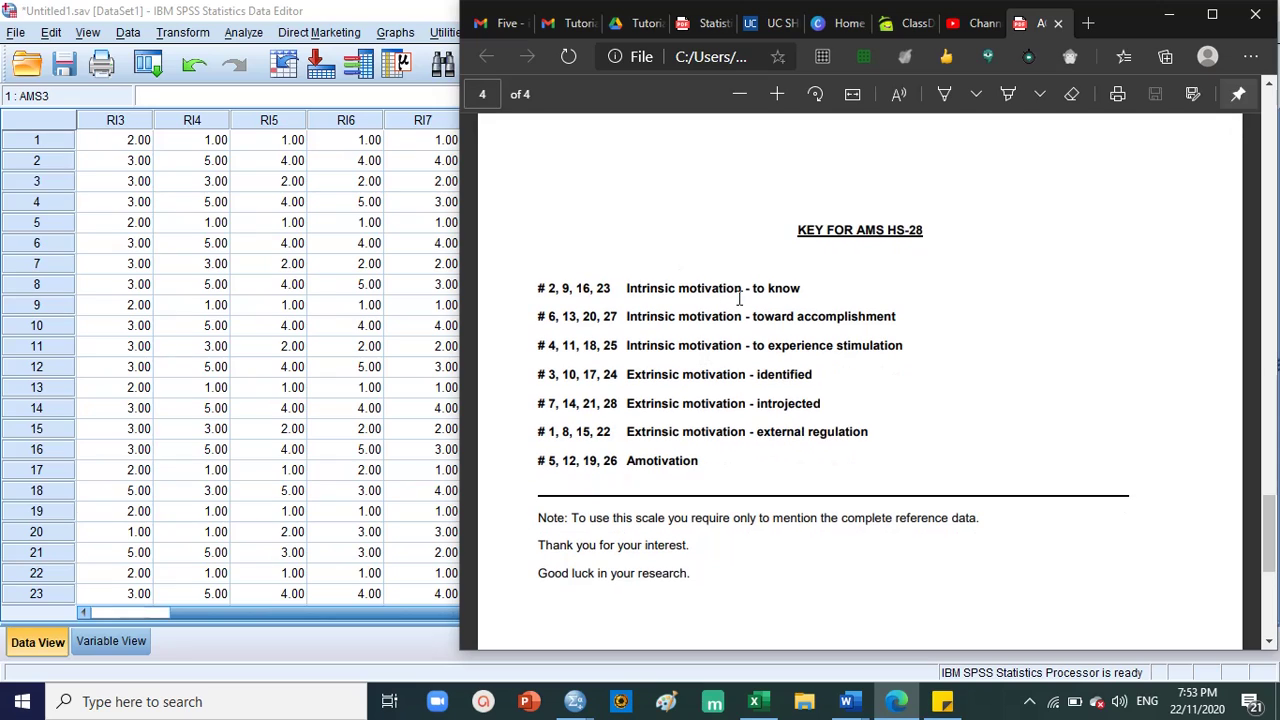
drag(627, 289, 758, 289)
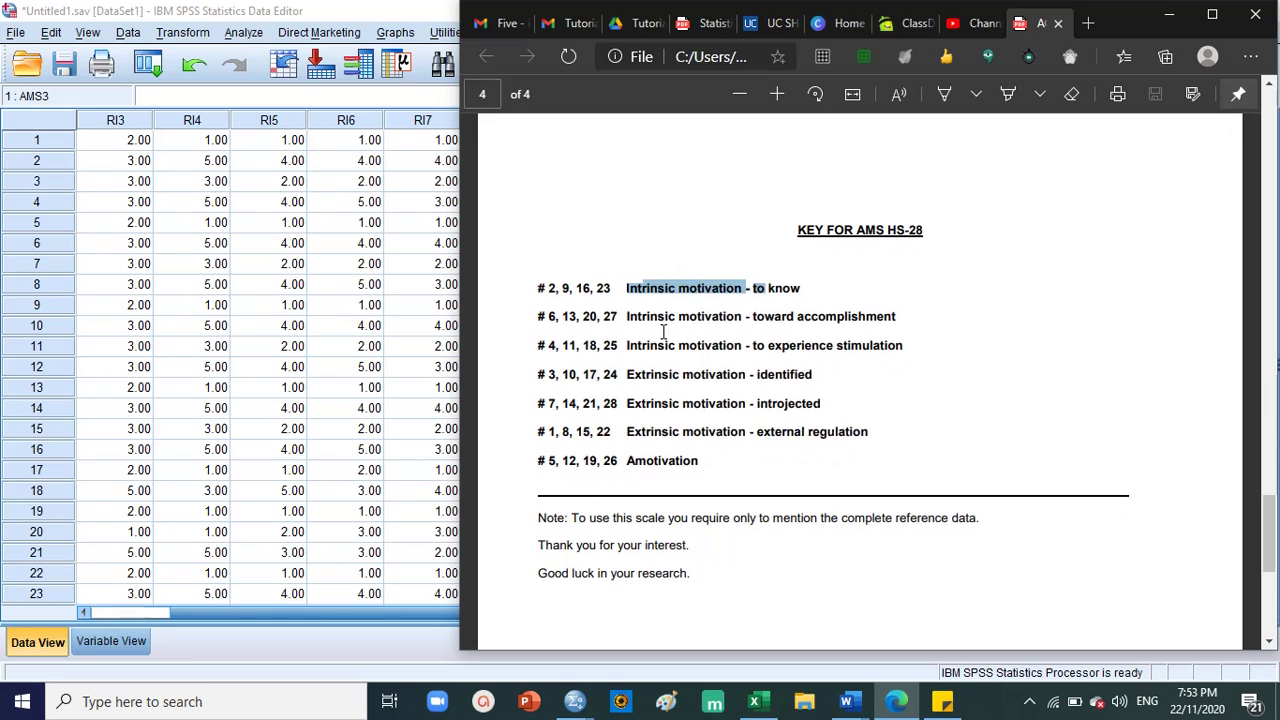
drag(627, 317, 929, 315)
drag(716, 345, 950, 346)
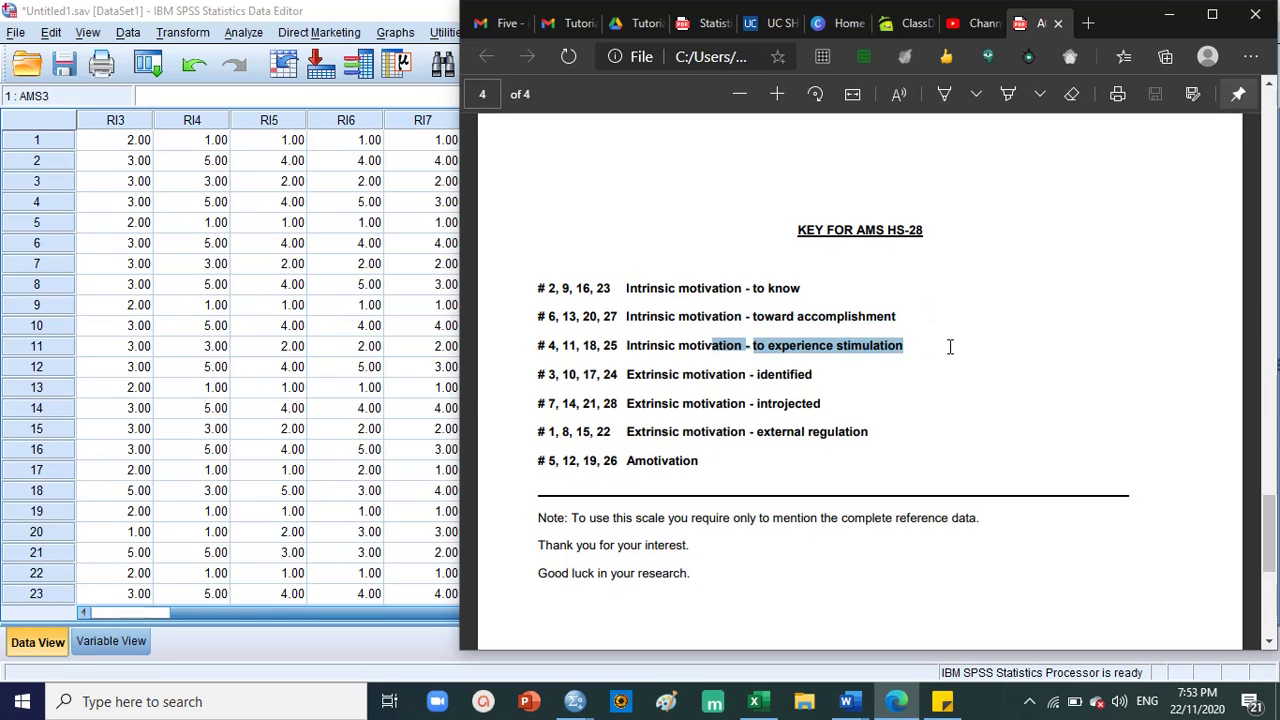
drag(628, 374, 834, 374)
click(651, 412)
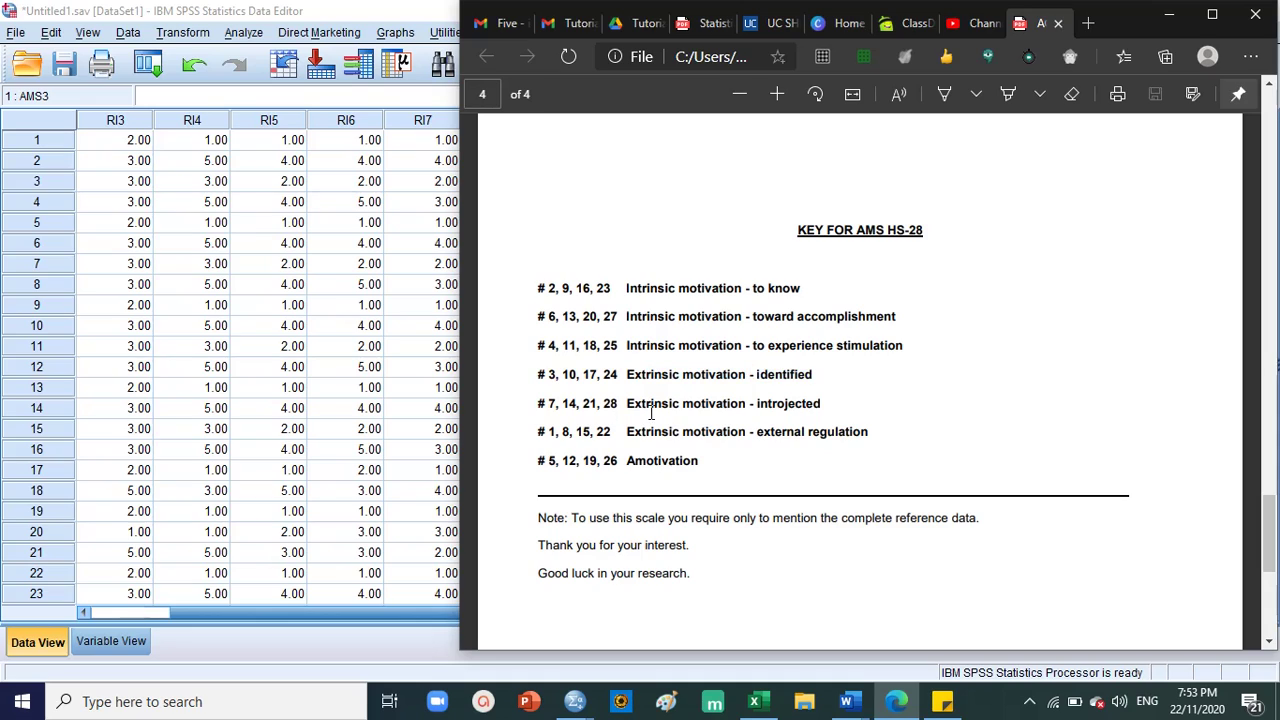
drag(638, 382, 808, 372)
drag(642, 410, 841, 410)
drag(630, 434, 810, 428)
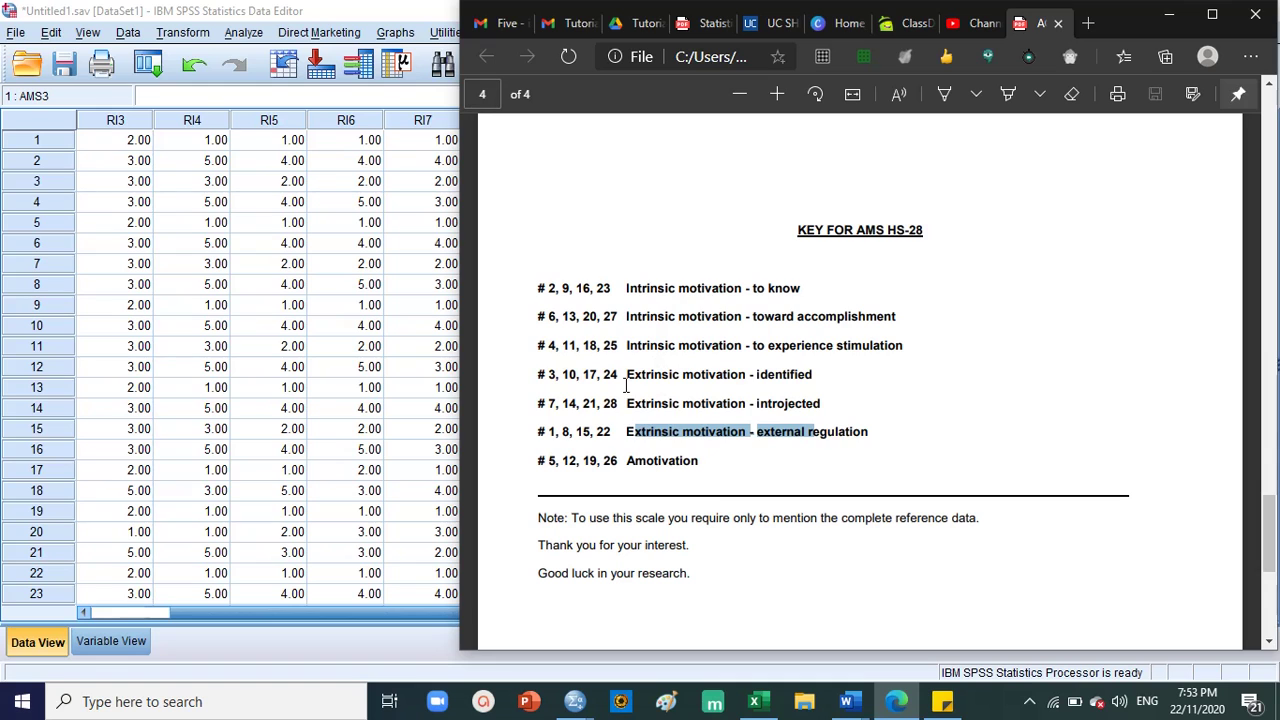
click(719, 463)
scroll(614, 408, up, 10)
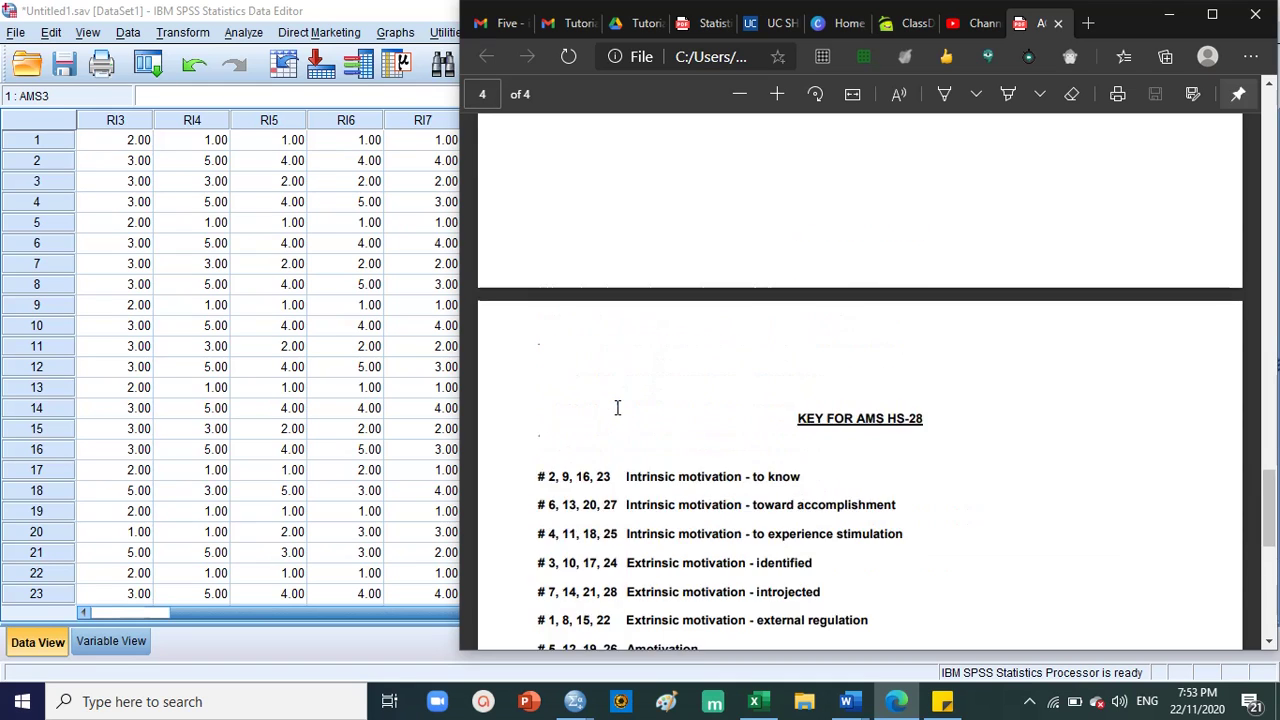
Check item 5 in the questionnaire against the amotivation items in the AMS HS-28 scoring key, and return to the scale instructions.
scroll(620, 408, up, 5)
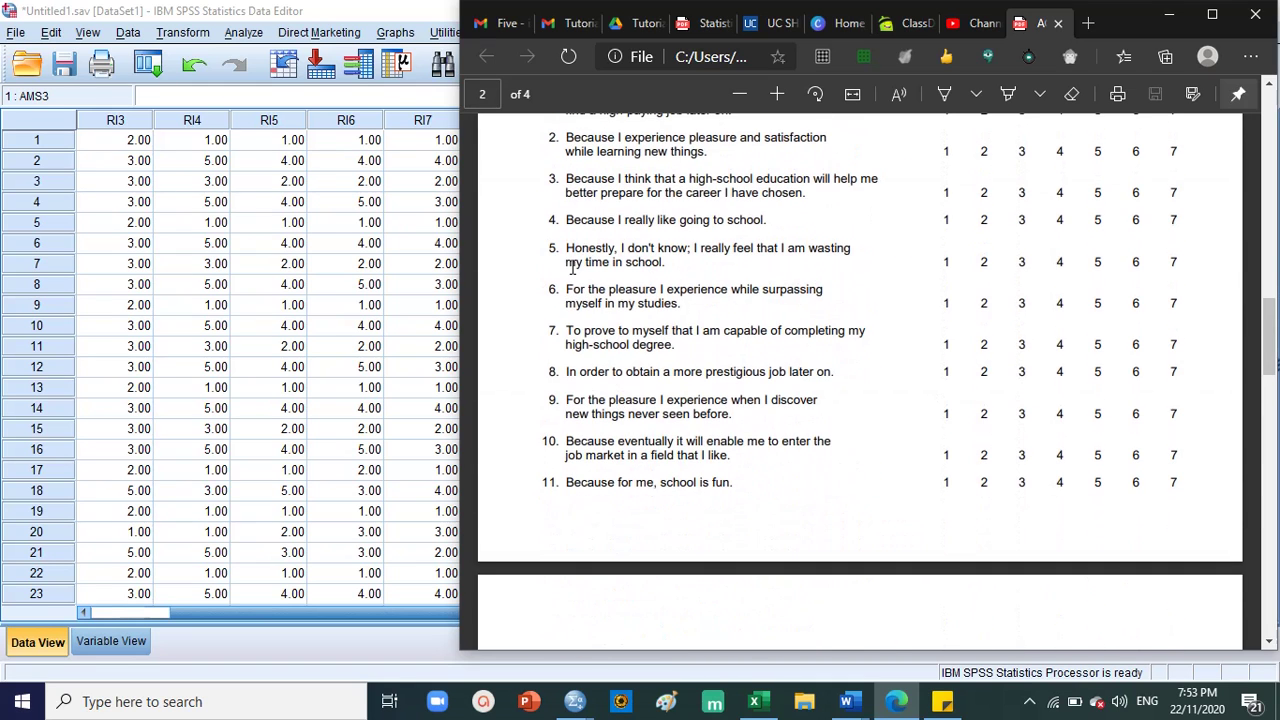
drag(558, 247, 737, 271)
scroll(737, 271, down, 8)
scroll(737, 271, down, 10)
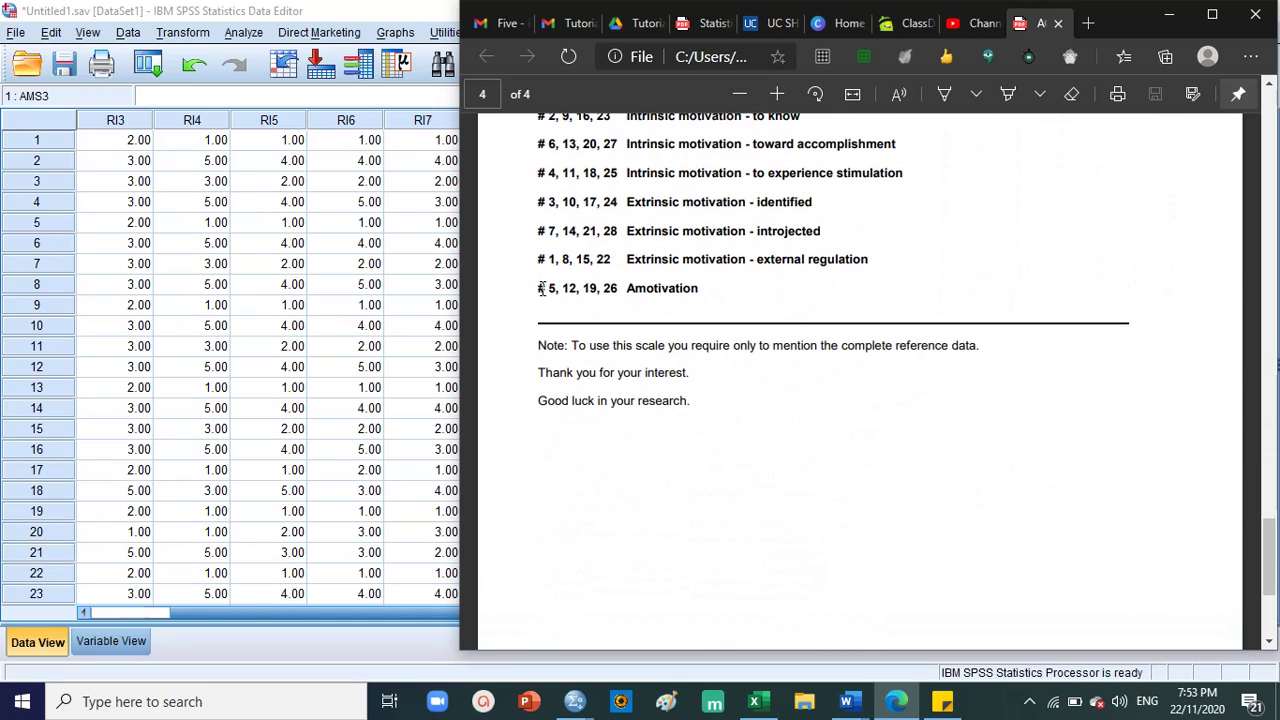
drag(541, 288, 706, 296)
scroll(727, 332, up, 3)
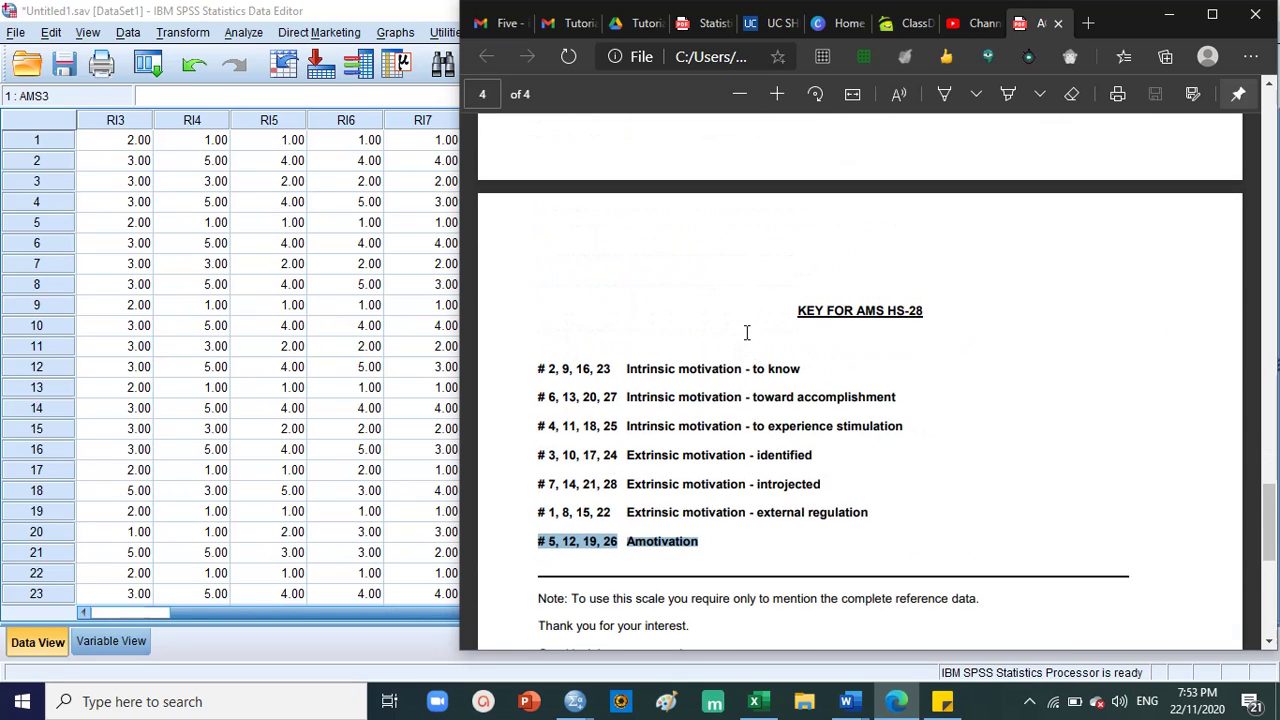
scroll(766, 365, up, 20)
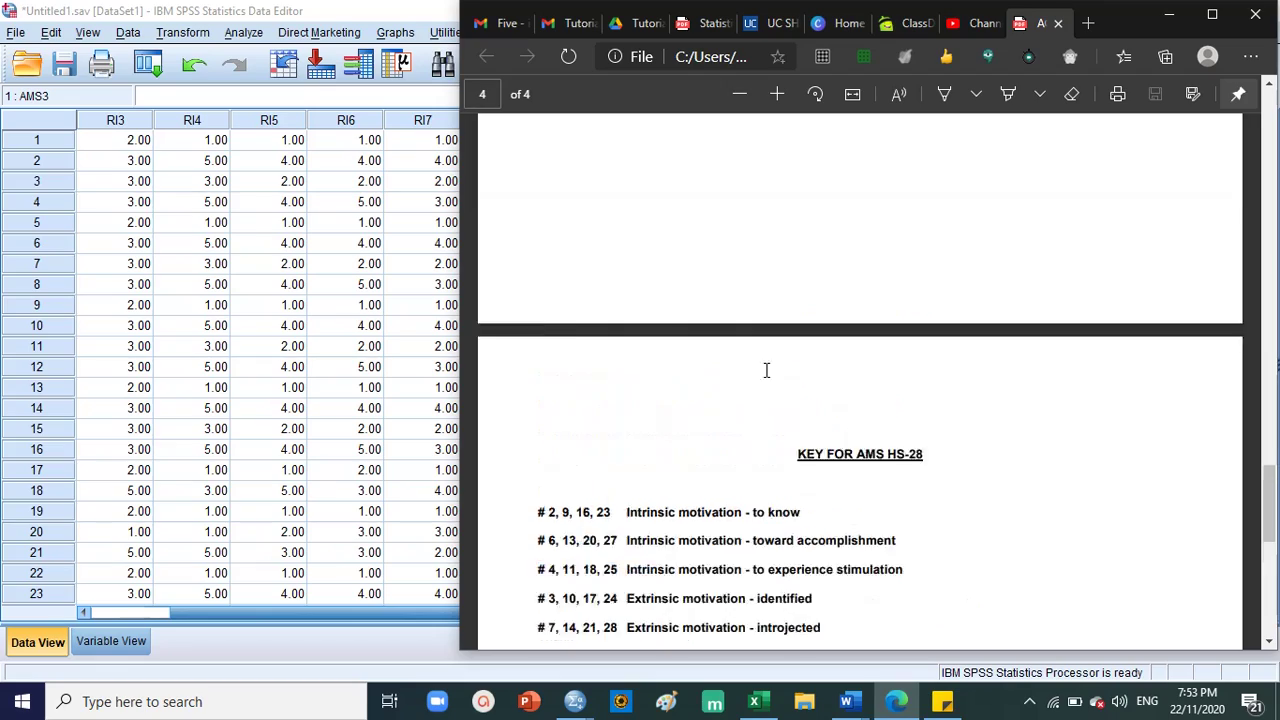
scroll(766, 350, up, 8)
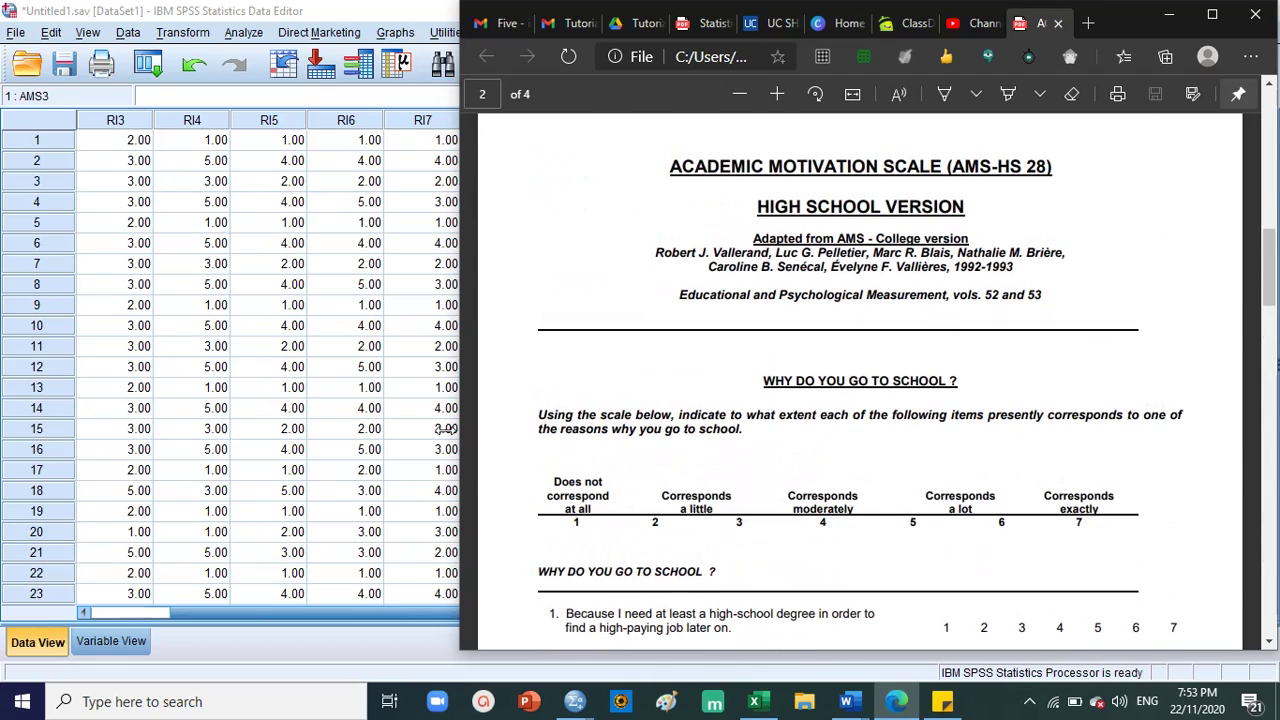
Switch back to SPSS and enter the first case's responses 4 for AMS3 and 5 for AMS4.
click(342, 393)
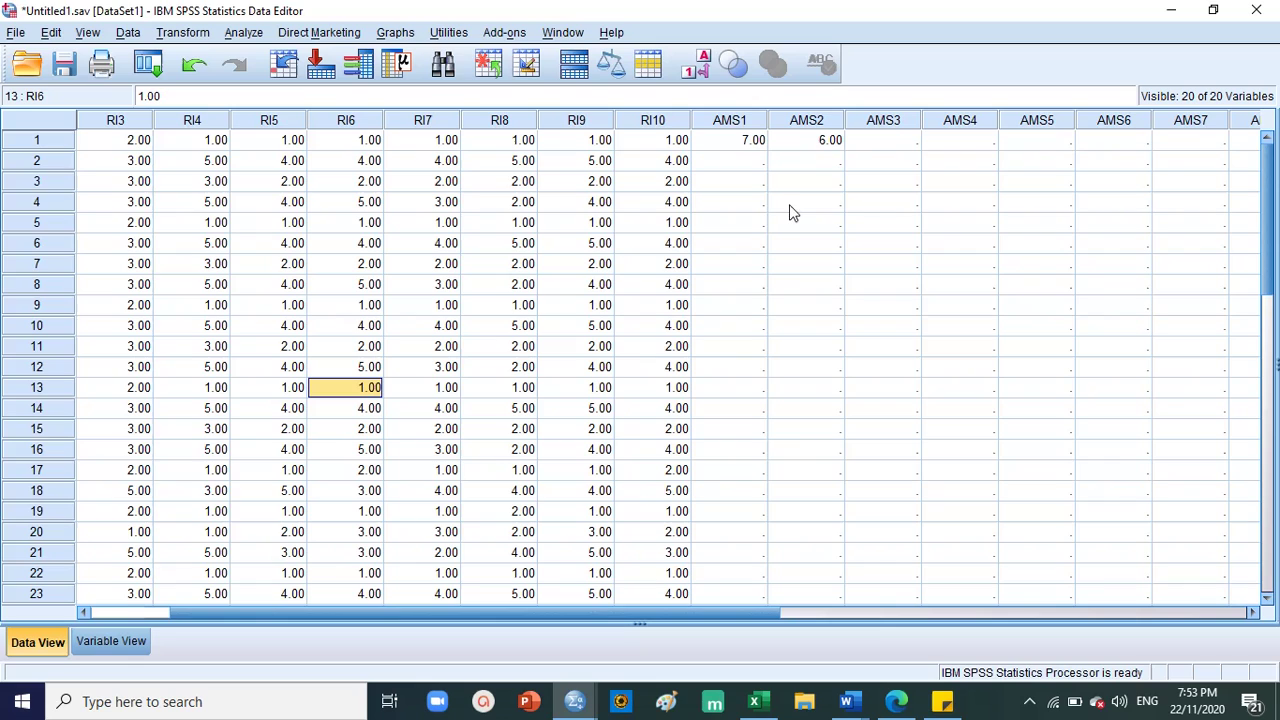
click(866, 145)
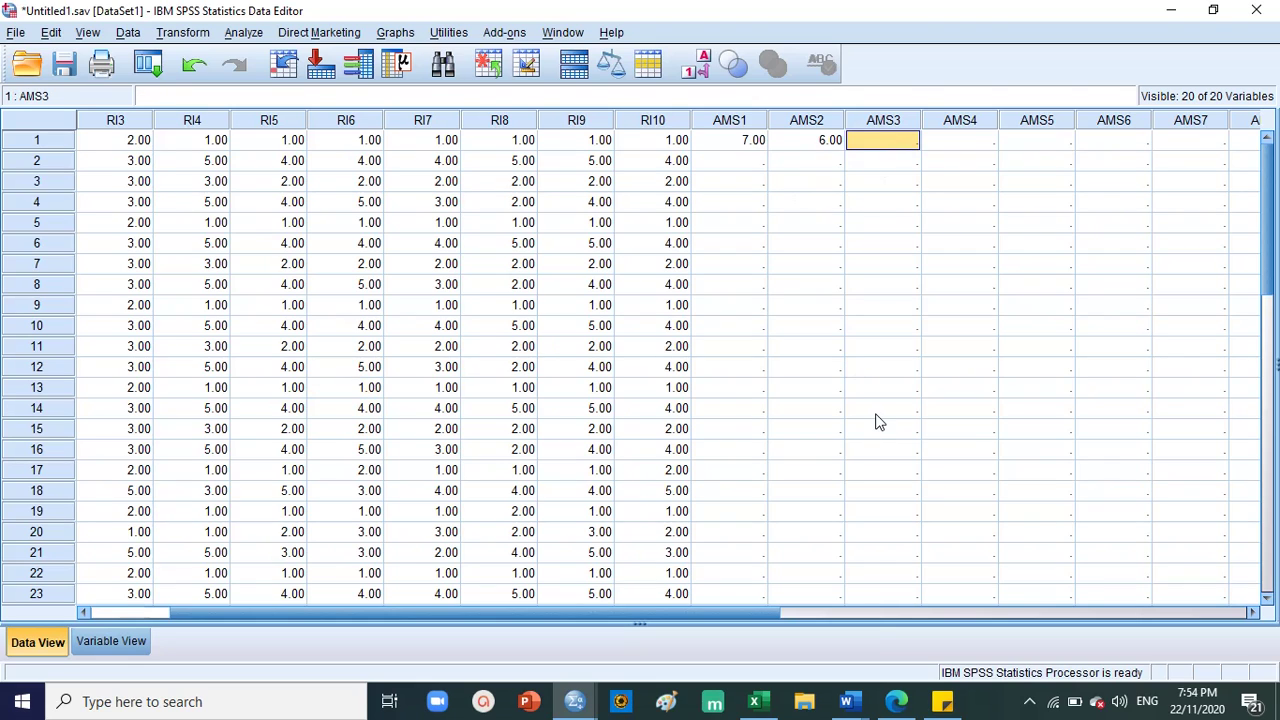
text(4)
key(Tab)
text(5)
key(Tab)
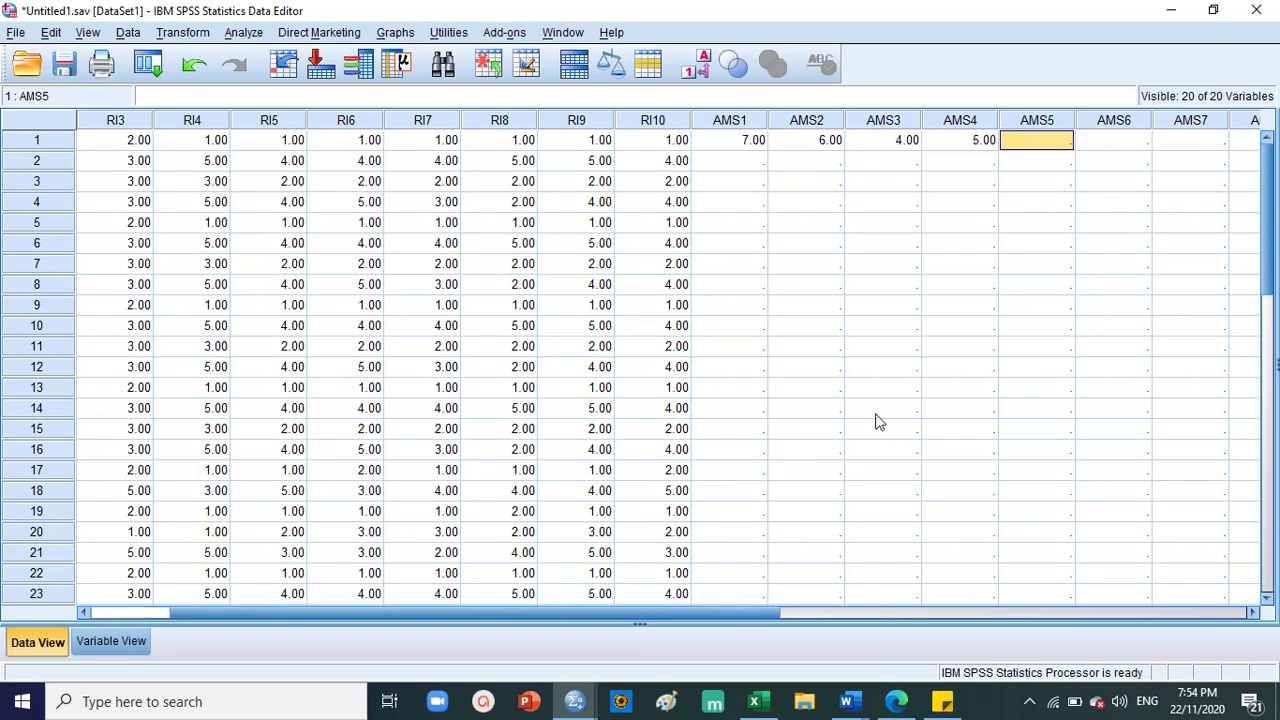
Enter the first case's responses for AMS5 through AMS10 as 7, 4, 7, 2, 5 and 2.
text(7)
key(Tab)
text(4)
key(Tab)
text(7)
key(Tab)
text(2)
key(Tab)
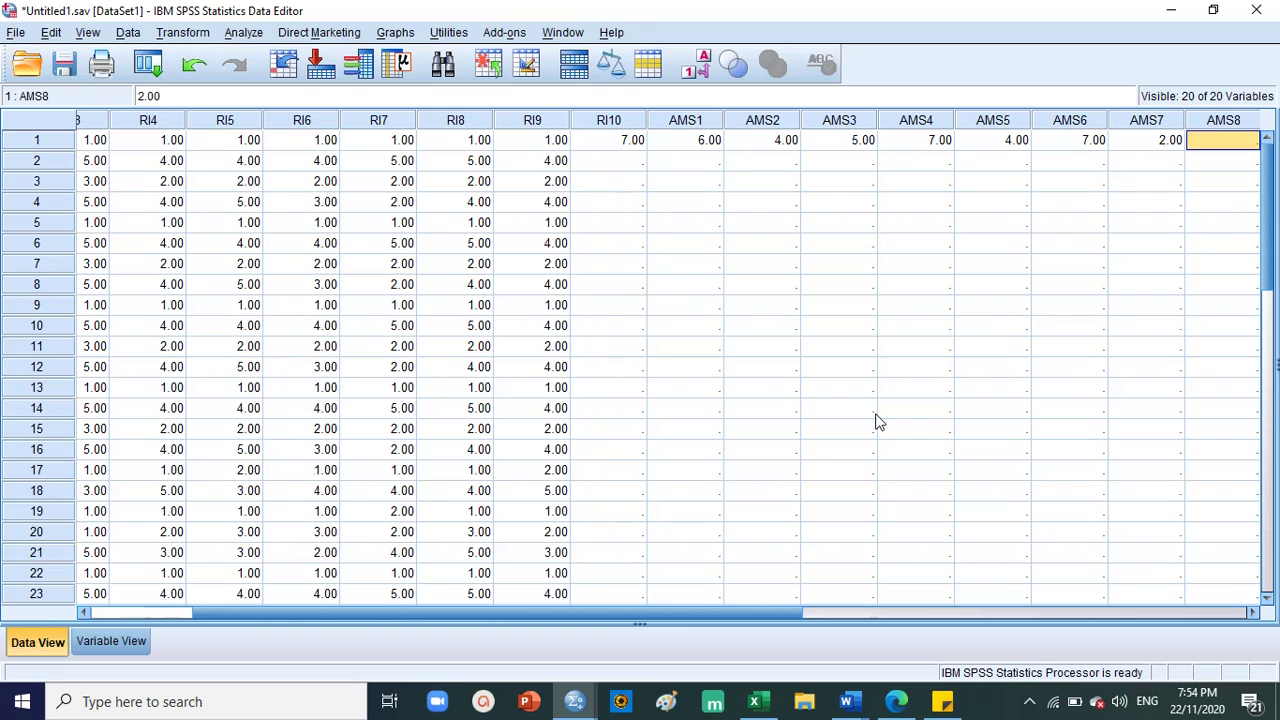
text(5)
key(Tab)
text(2)
key(Tab)
Enter 5 for the first case in the empty column after AMS10, and clear that extra variable from the dataset.
text(5)
key(Tab)
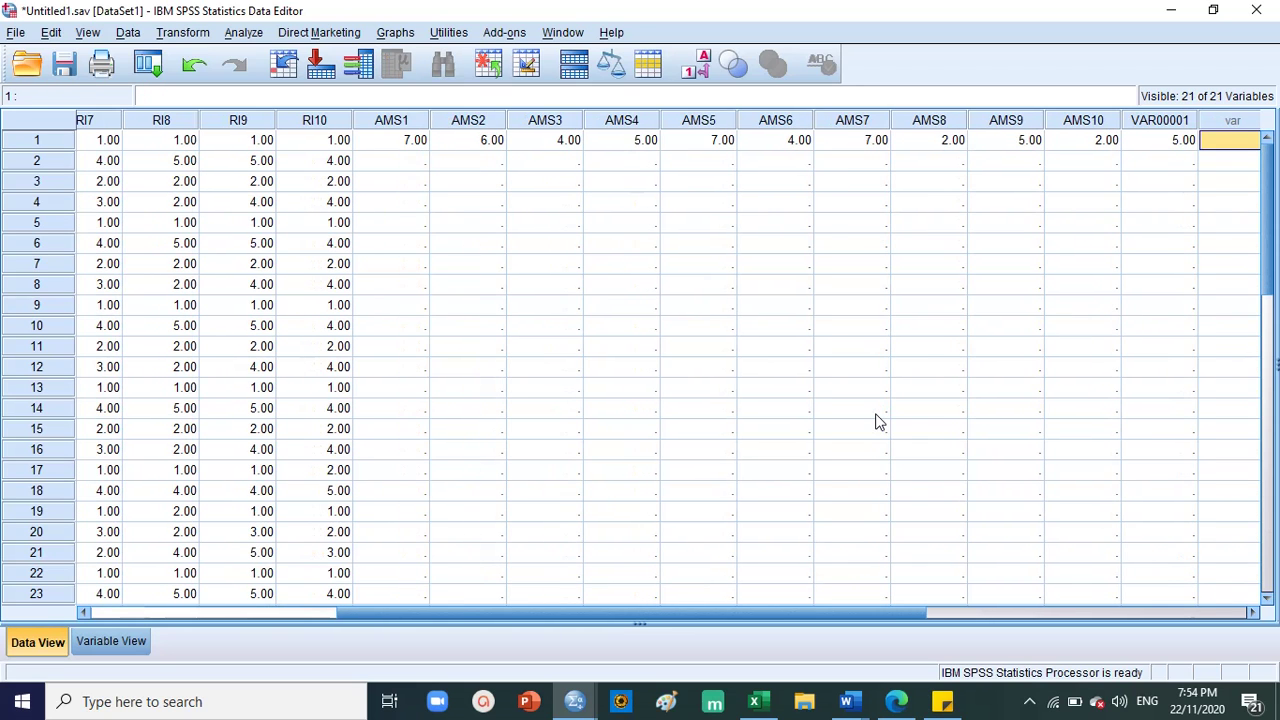
drag(886, 614, 1150, 590)
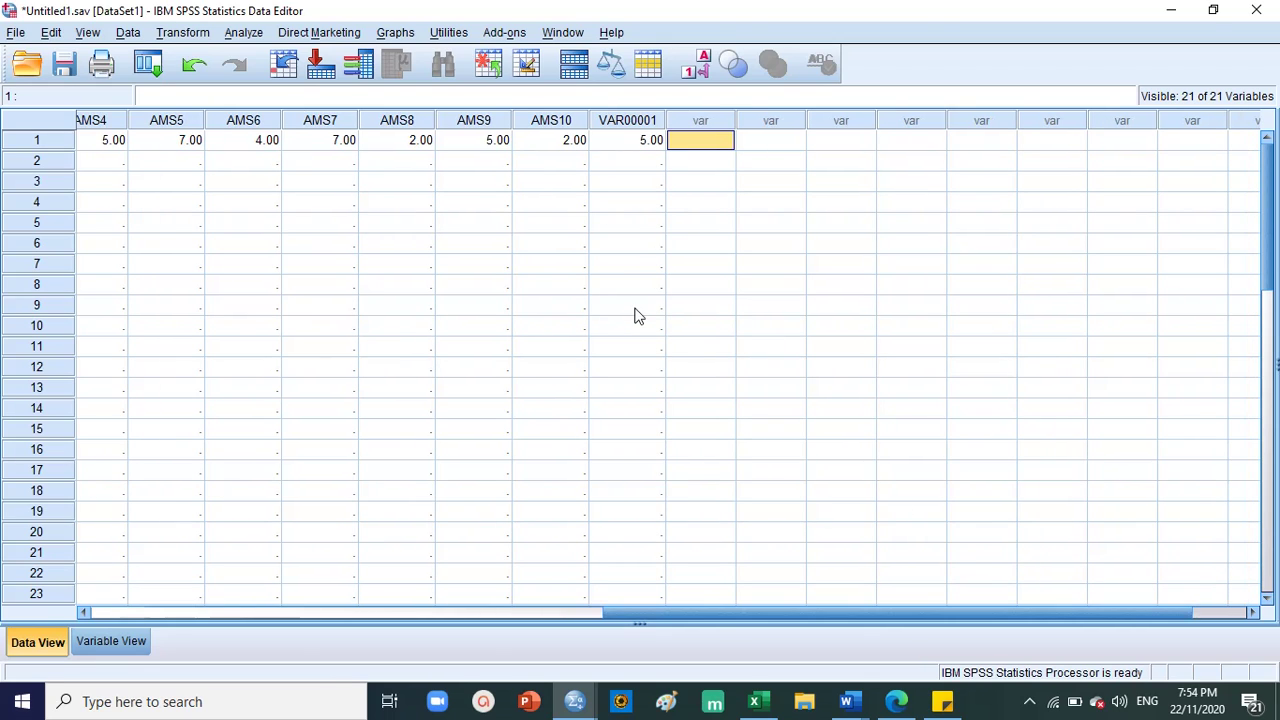
click(645, 145)
key(Delete)
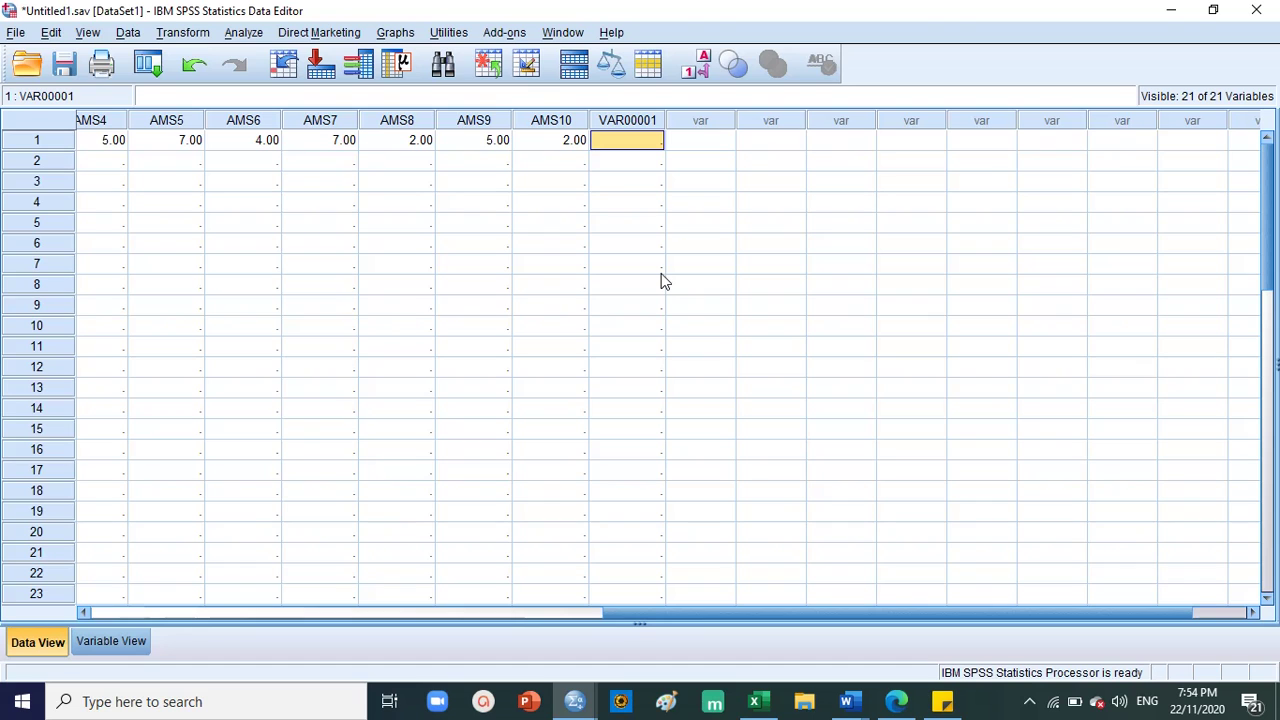
drag(614, 616, 370, 628)
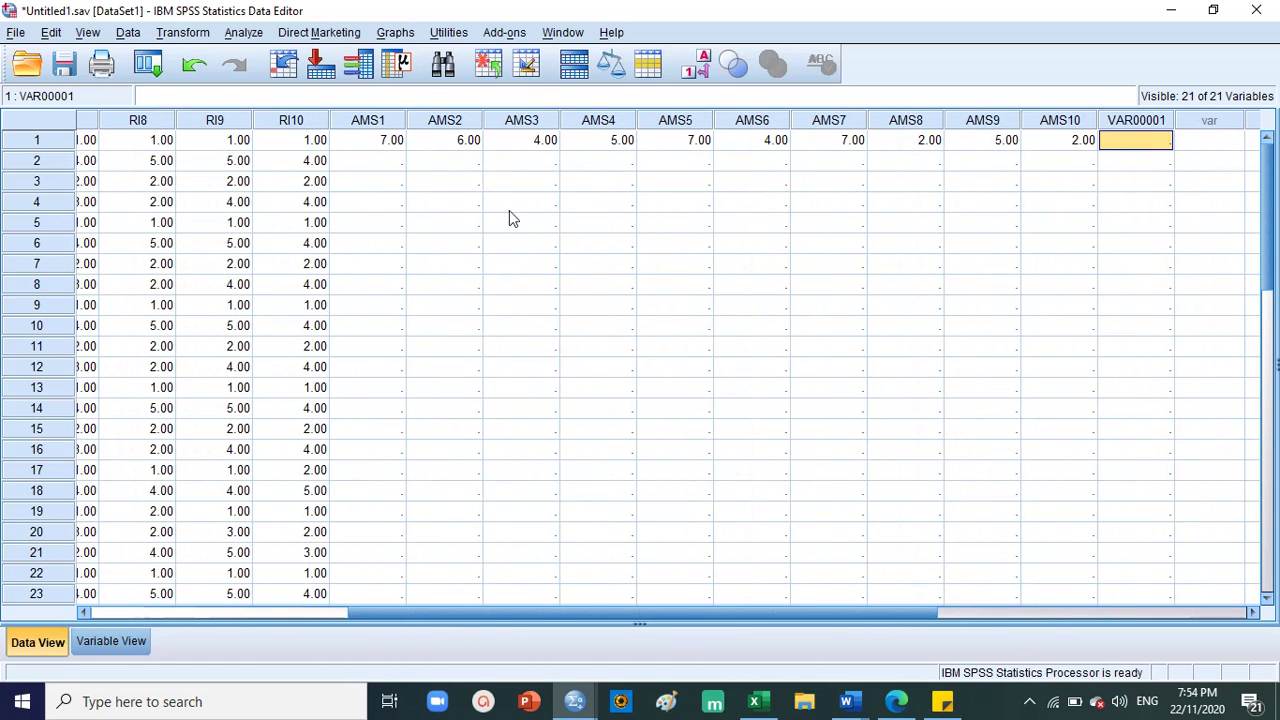
click(1135, 120)
right_click(1136, 121)
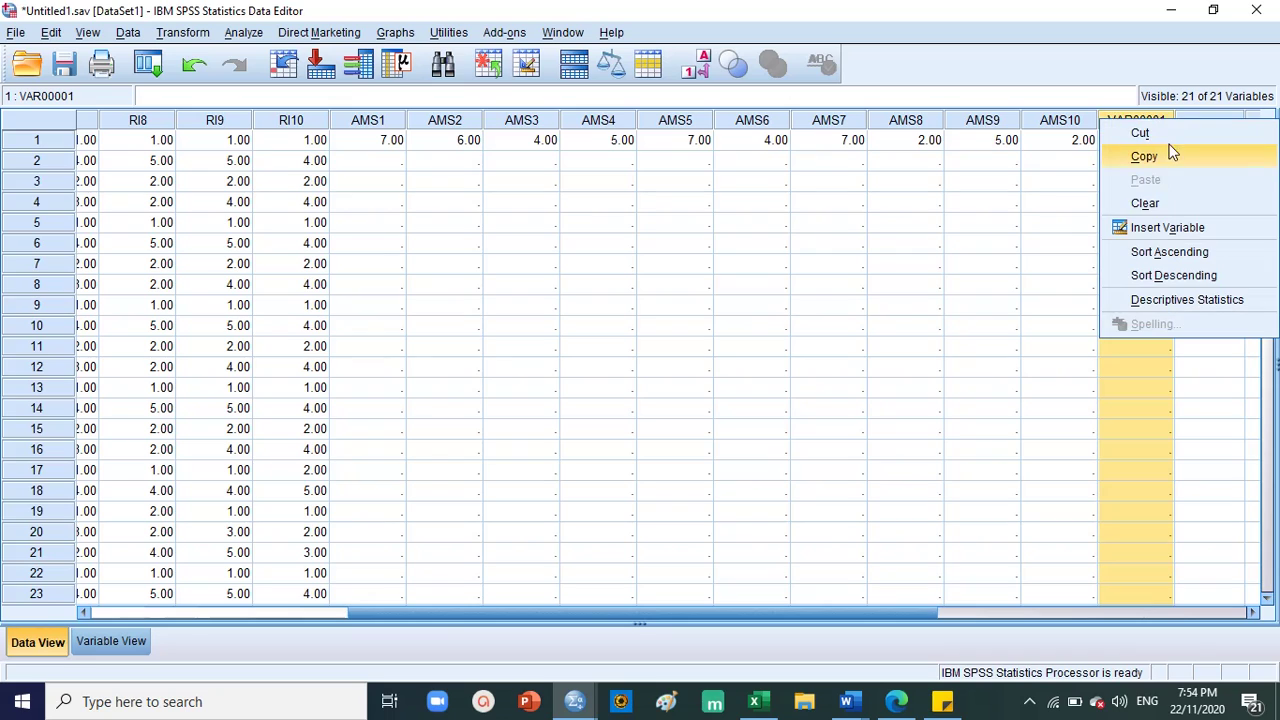
click(1145, 203)
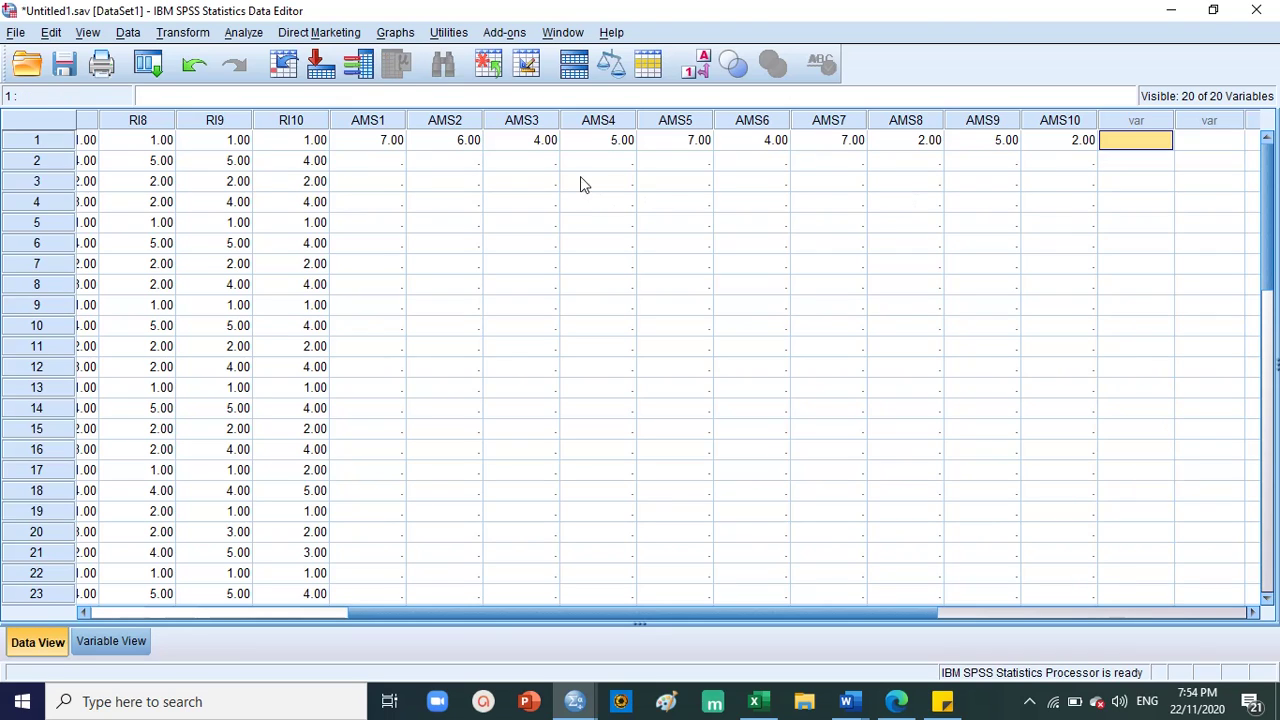
Enter the second case's responses 5 for AMS1 and 3 for AMS2.
click(377, 170)
text(5)
key(Tab)
text(3)
key(Tab)
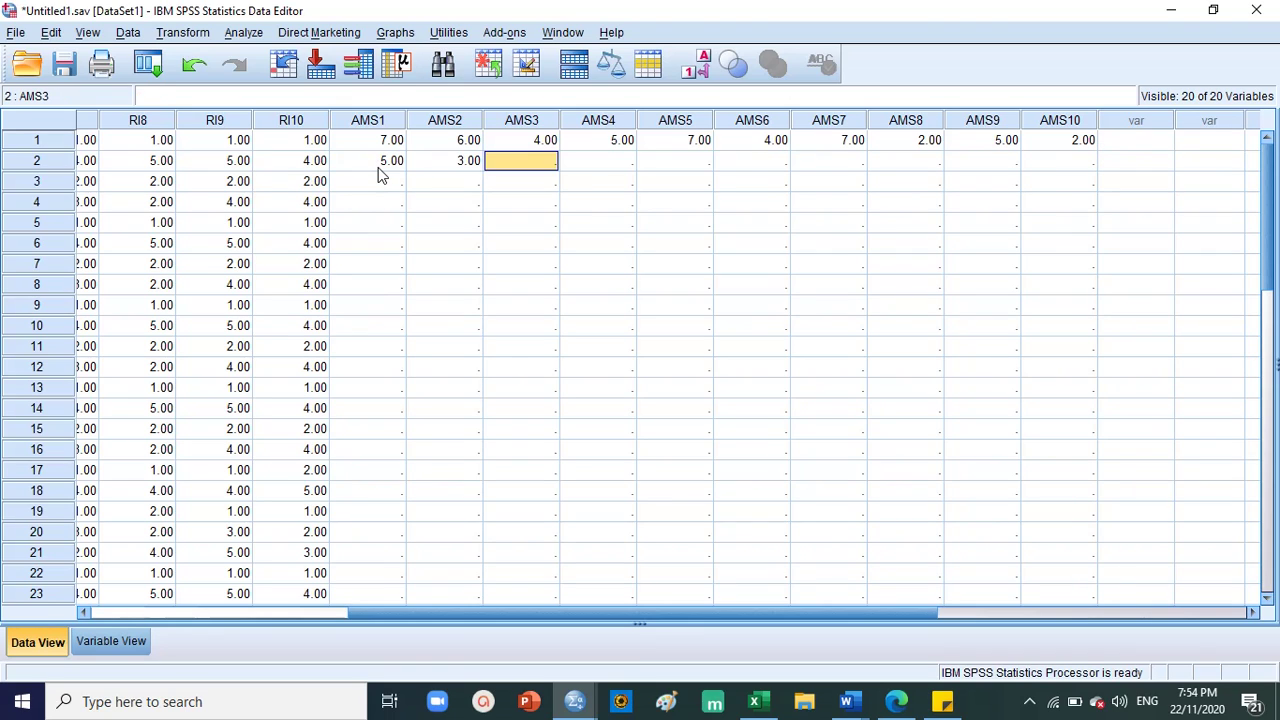
Enter the second case's responses for AMS3 through AMS5 as 7, 1 and 7.
text(8)
key(Tab)
click(521, 163)
text(7)
key(Tab)
text(1)
key(Tab)
text(7)
key(Tab)
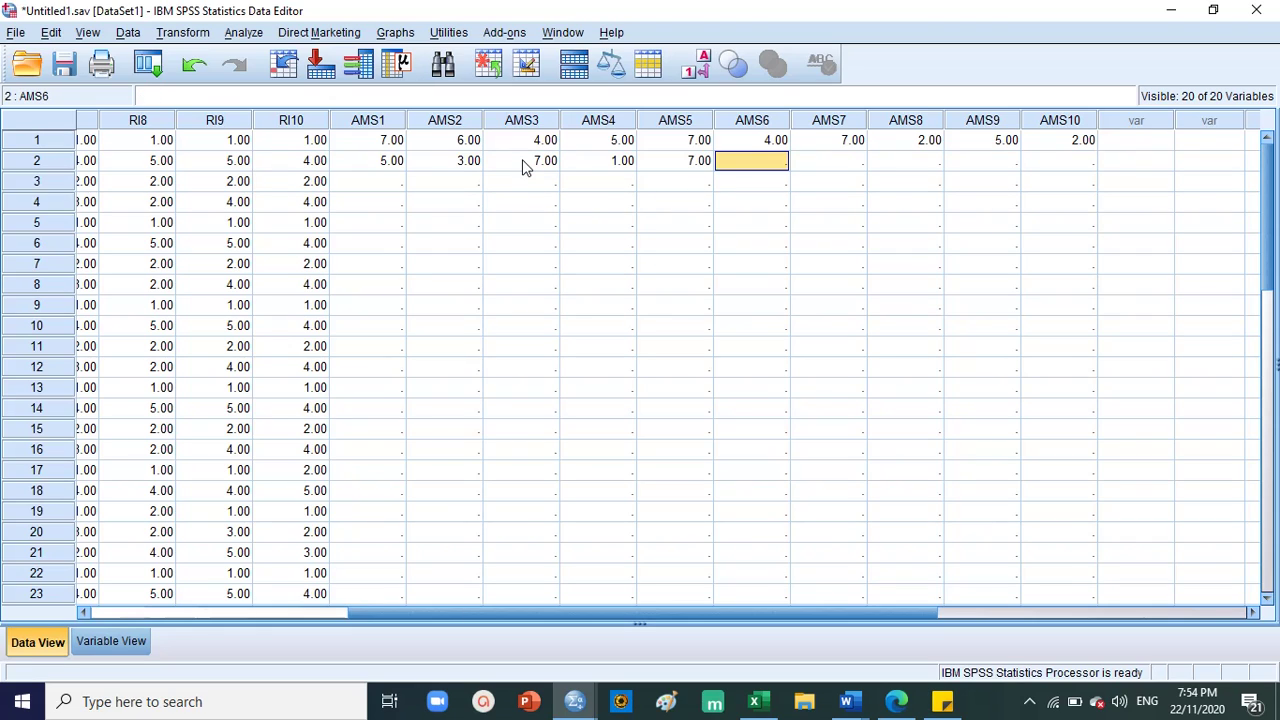
Enter the second case's responses for AMS6 through AMS10 as 5, 4, 2, 2 and 2.
text(5)
key(Tab)
text(4)
key(Tab)
text(2)
key(Tab)
text(2)
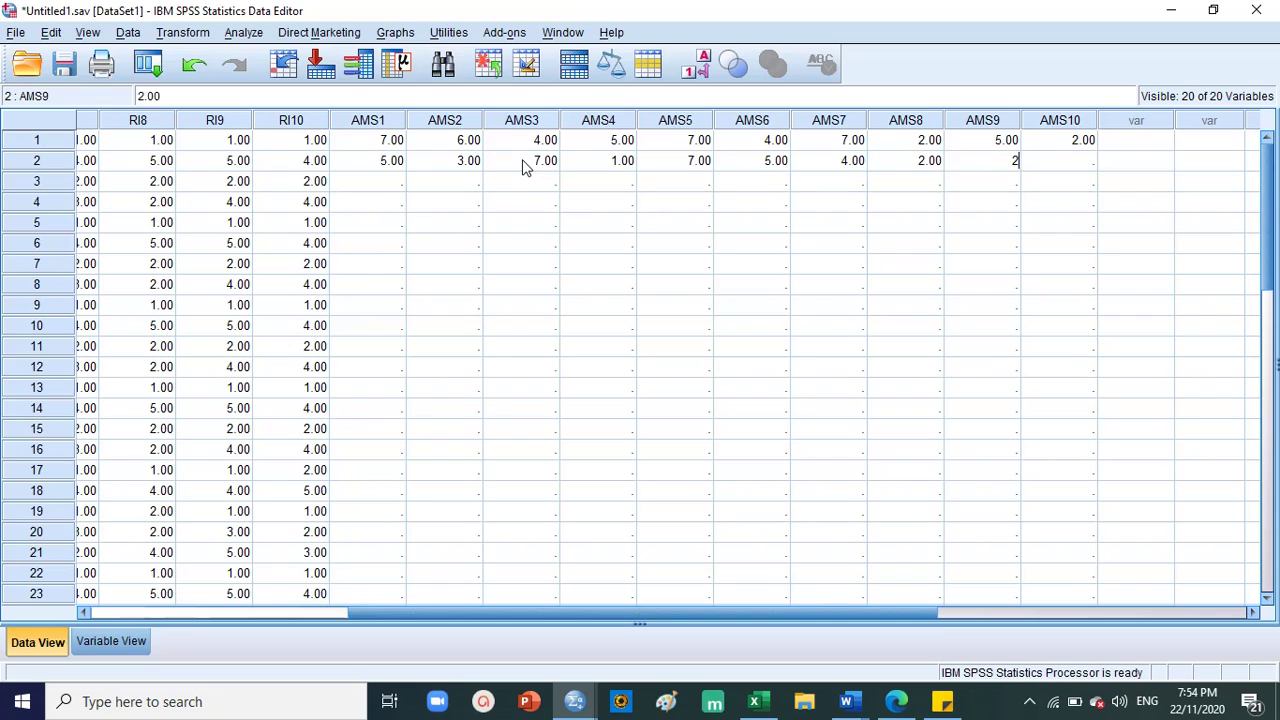
key(Tab)
text(2)
Enter the third case's responses for AMS1 through AMS4 as 5, 1, 5 and 2.
click(387, 182)
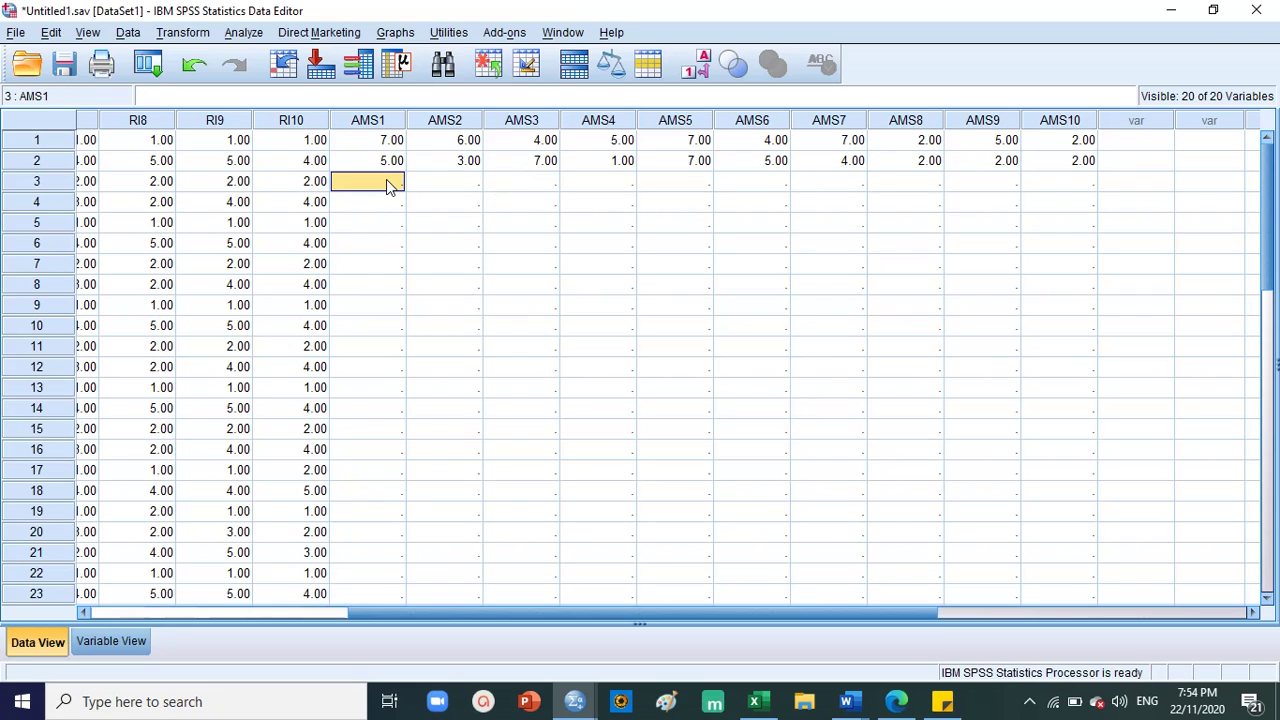
text(5)
key(Tab)
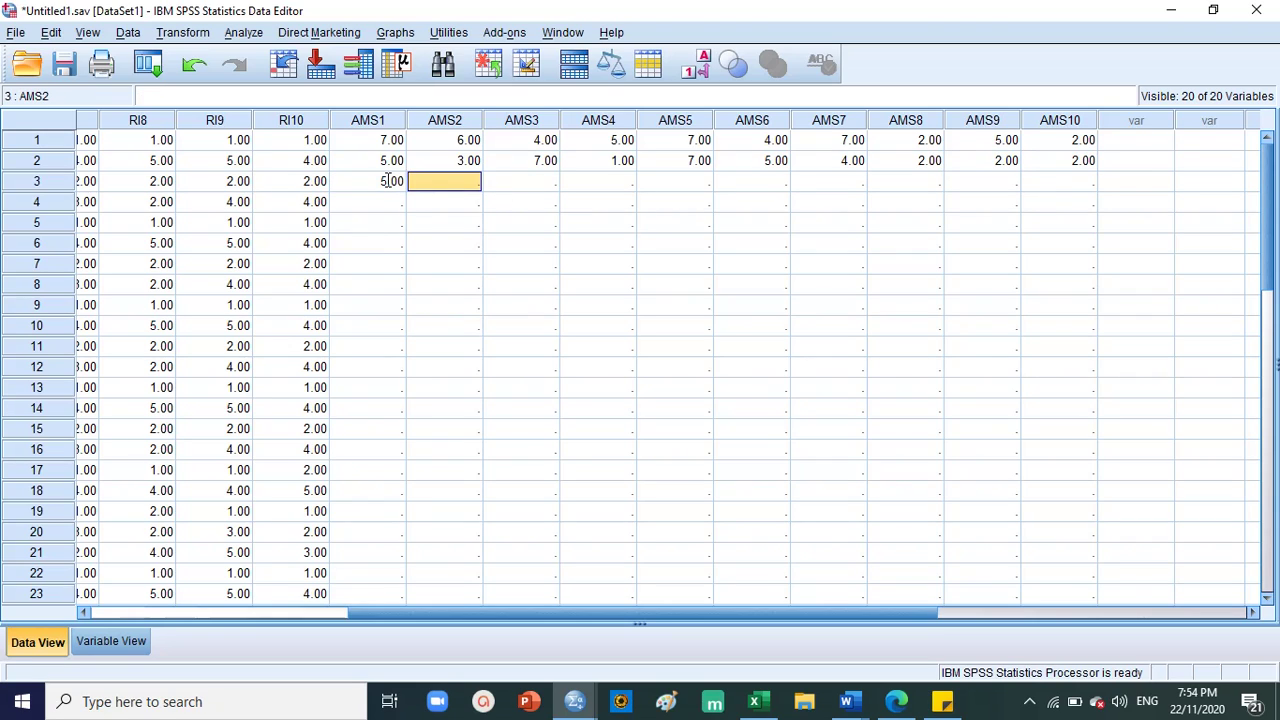
text(1)
key(Tab)
text(5)
key(Tab)
text(2)
key(Tab)
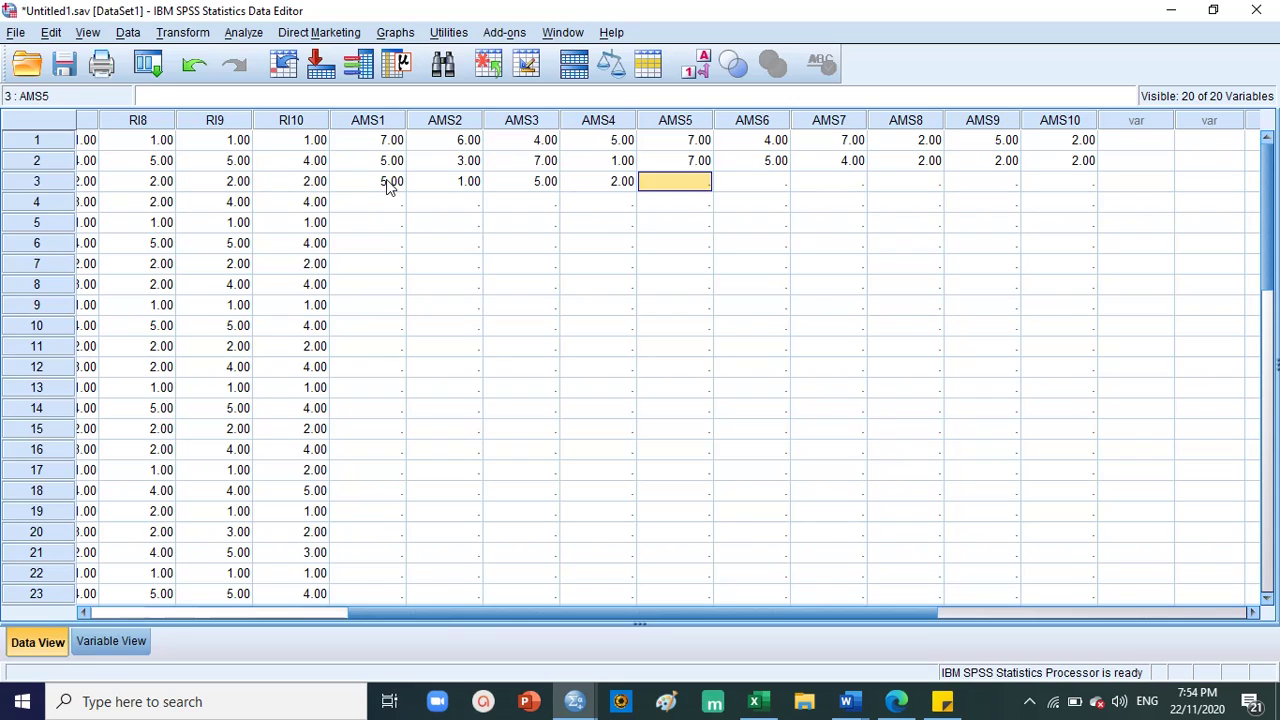
Enter the third case's responses for AMS5 through AMS10 as 5, 6, 4, 3, 5 and 7.
text(5)
key(Tab)
text(6)
key(Tab)
text(4)
key(Tab)
text(3)
key(Tab)
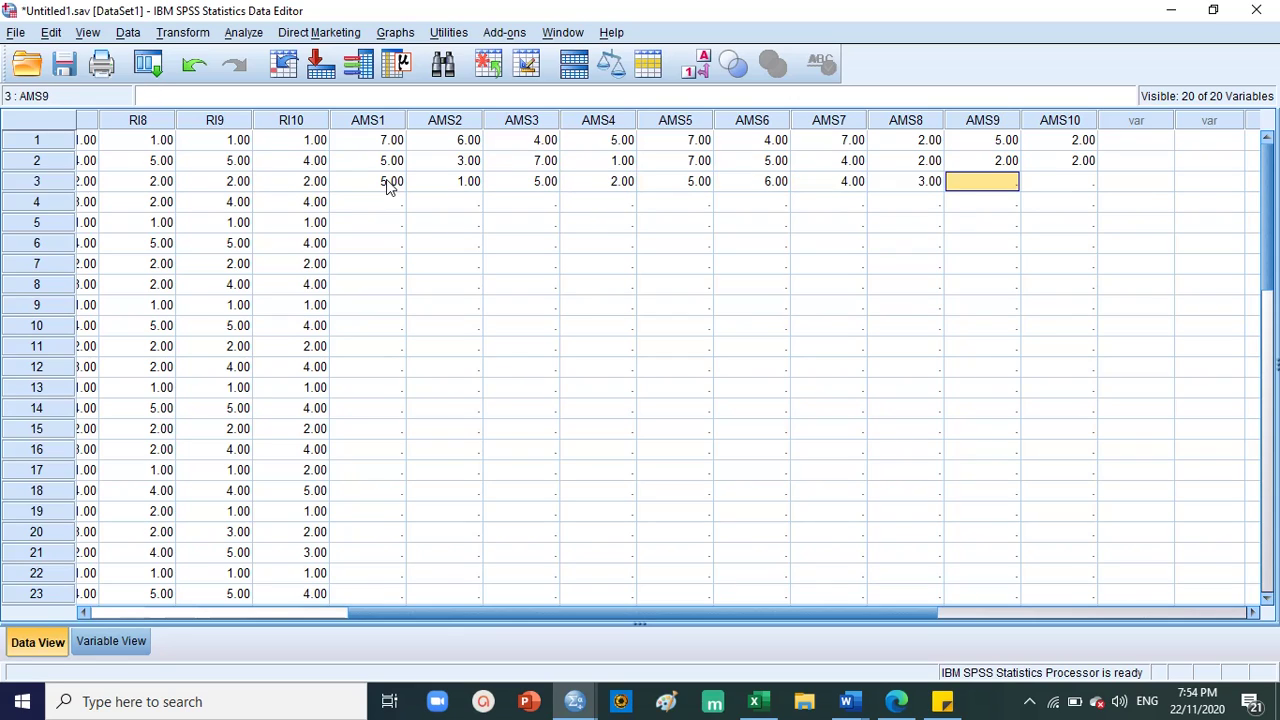
text(5)
key(Tab)
text(7)
key(Tab)
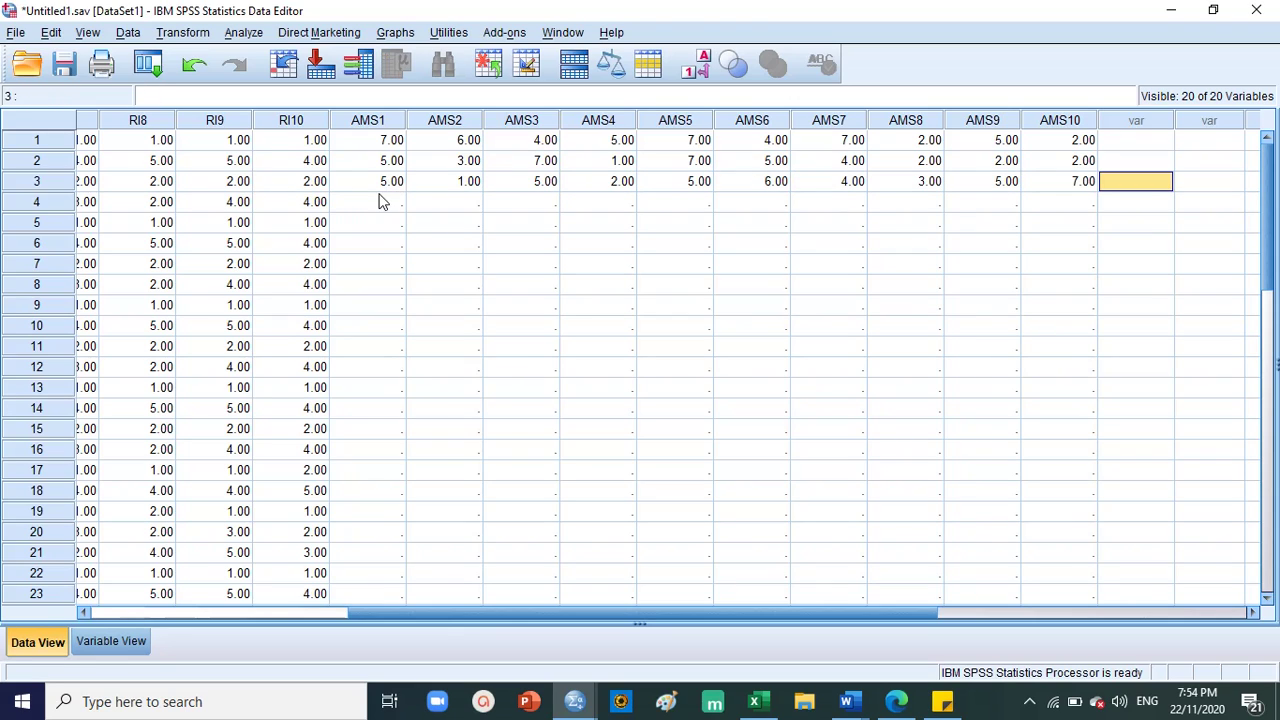
Enter the fourth case's responses for AMS1 through AMS5 as 3, 6, 7, 3 and 7.
click(380, 202)
text(3)
key(Tab)
text(6)
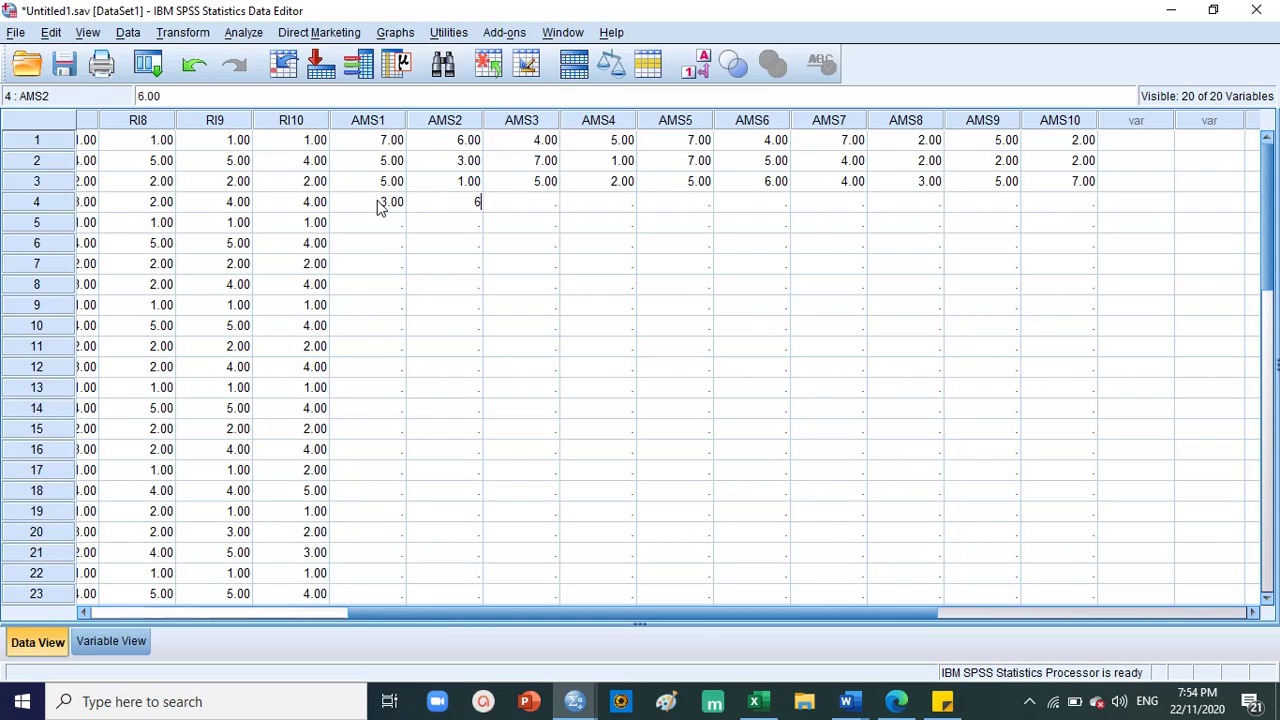
key(Tab)
text(7)
key(Tab)
text(3)
key(Tab)
text(7)
key(Tab)
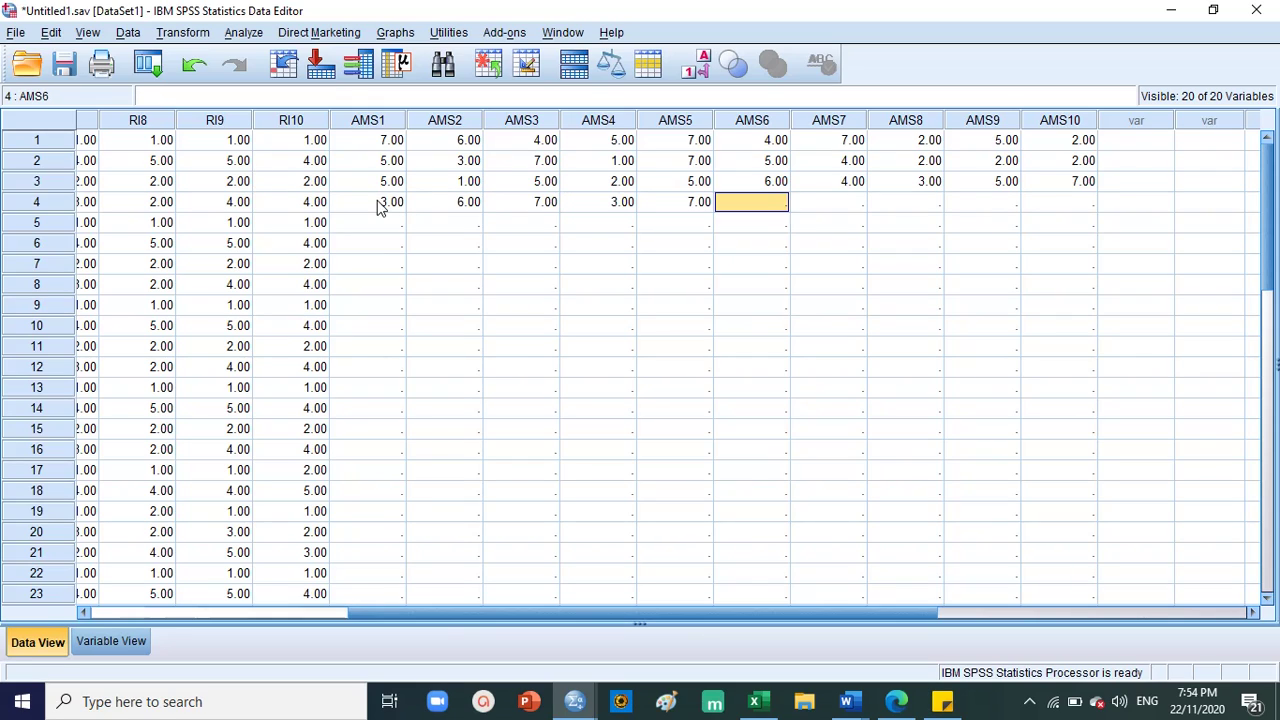
Enter the fourth case's responses for AMS6 through AMS10 as 4, 7, 5, 2 and 4.
text(4)
key(Tab)
text(7)
key(Tab)
text(5)
key(Tab)
text(2)
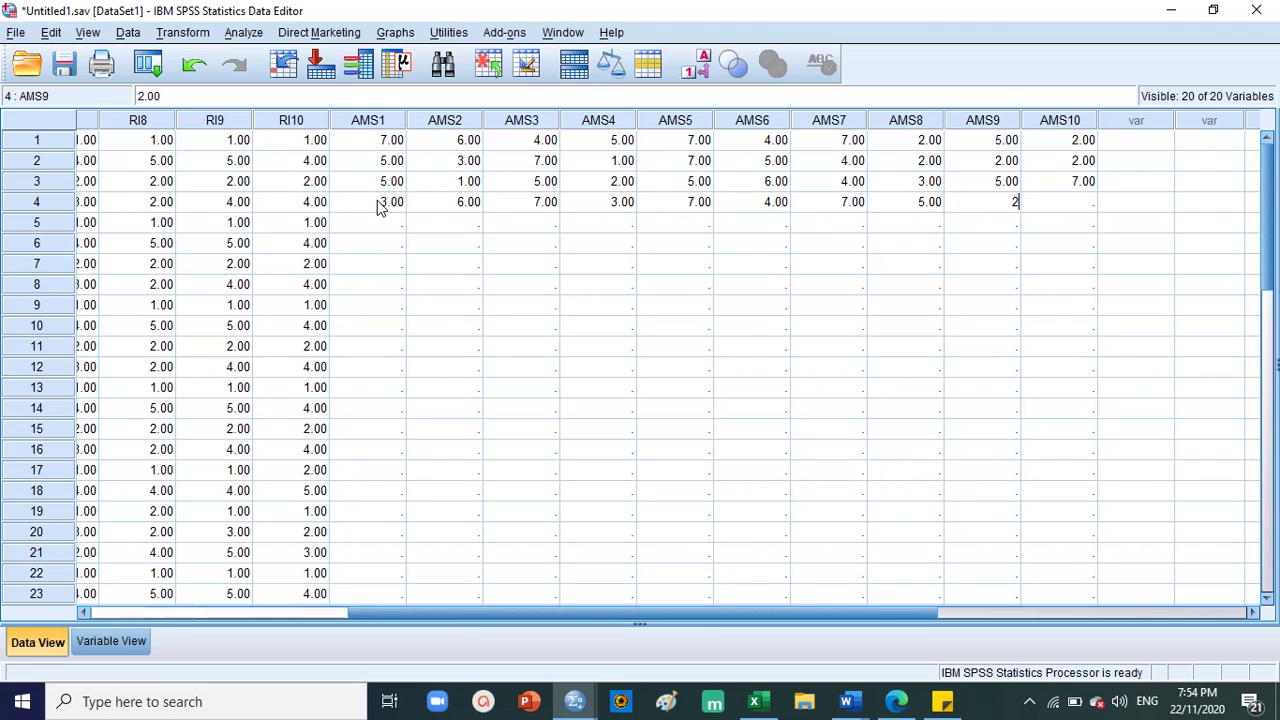
key(Tab)
text(4)
key(Tab)
Copy the AMS1 to AMS10 responses of cases 1 to 4 and paste the block starting at case 5 and again at case 23.
drag(380, 142, 1068, 212)
key(ctrl+c)
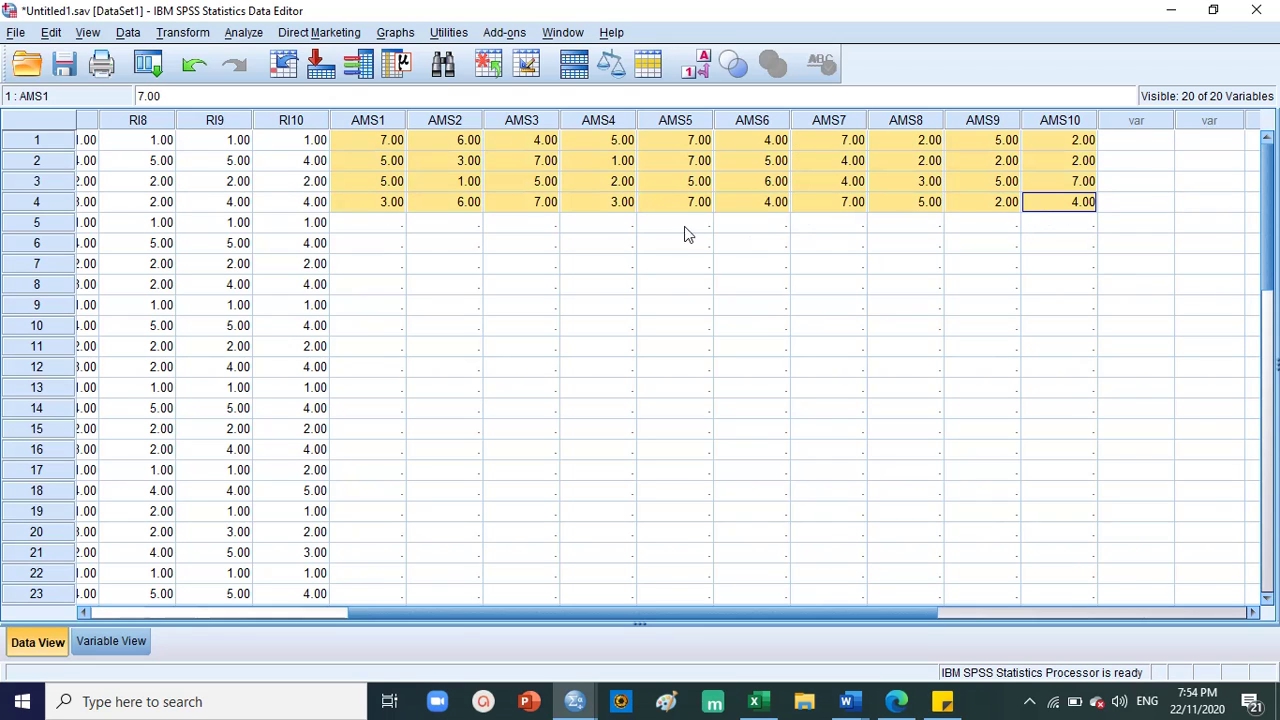
click(387, 224)
key(ctrl+v)
scroll(407, 347, down, 4)
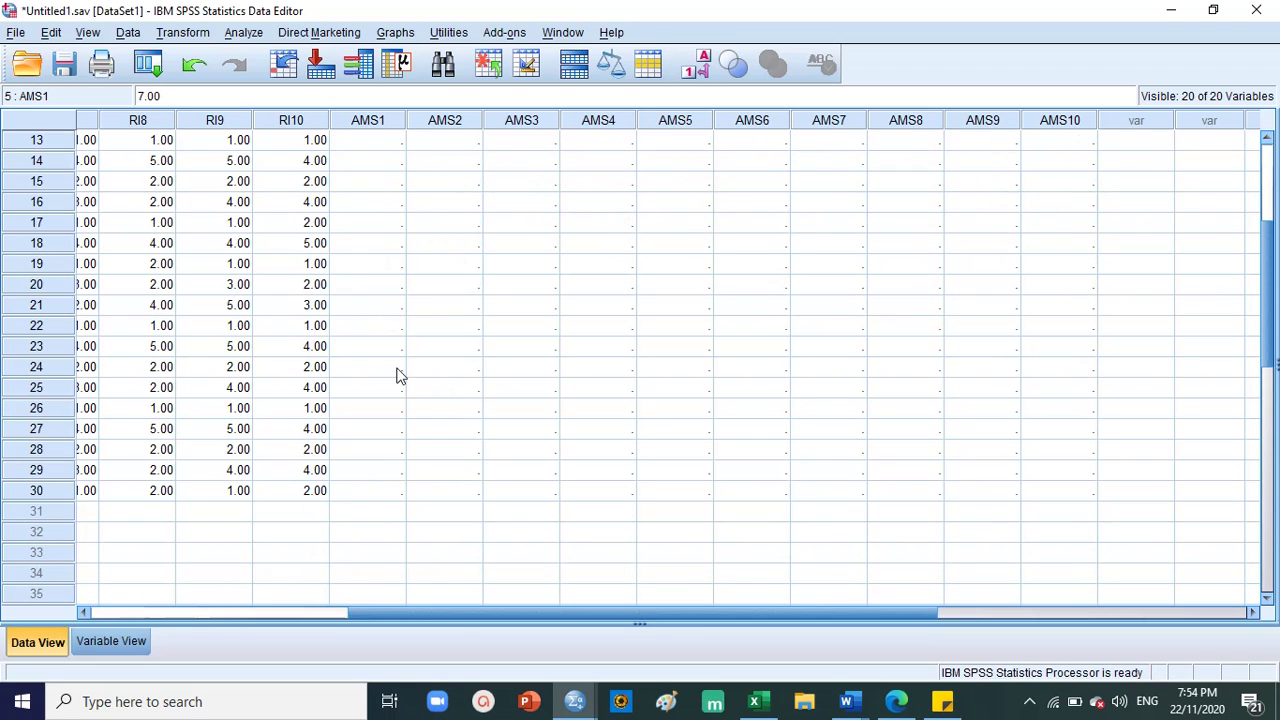
click(368, 350)
key(ctrl+v)
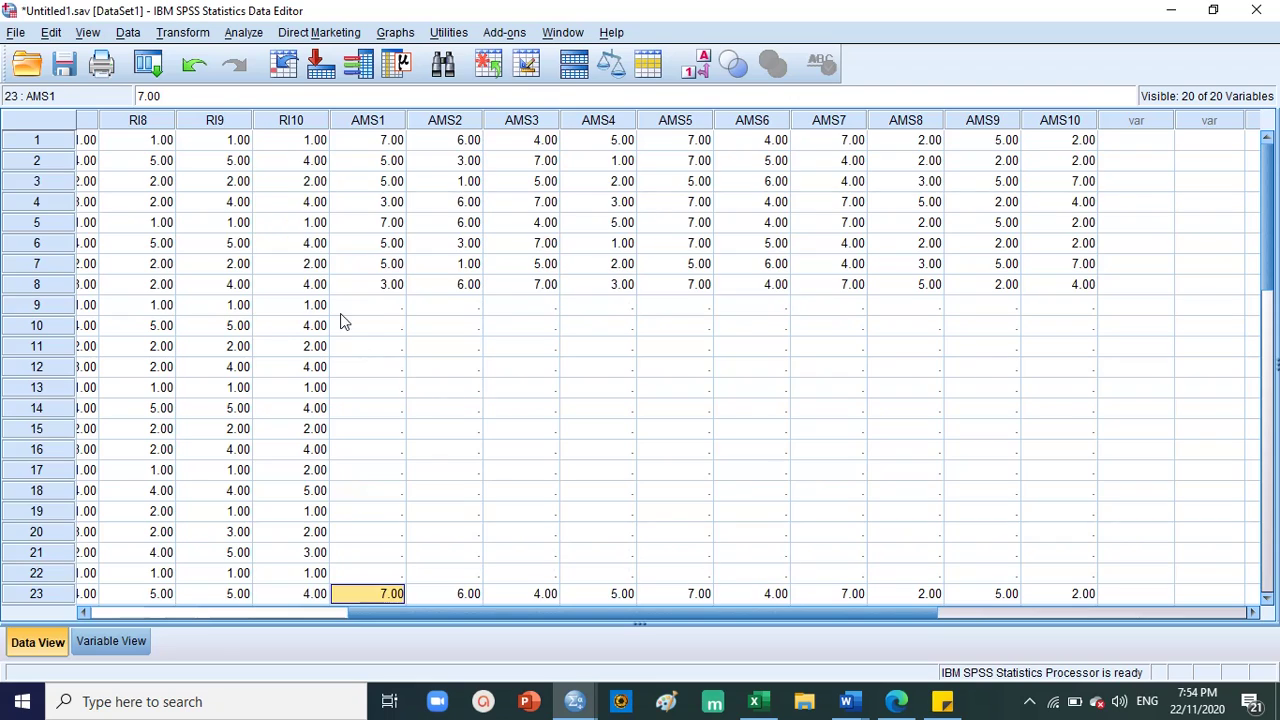
Enter case 9's responses for AMS1 through AMS5 as 5, 7, 6, 6 and 6.
click(362, 306)
text(5)
key(Tab)
text(8)
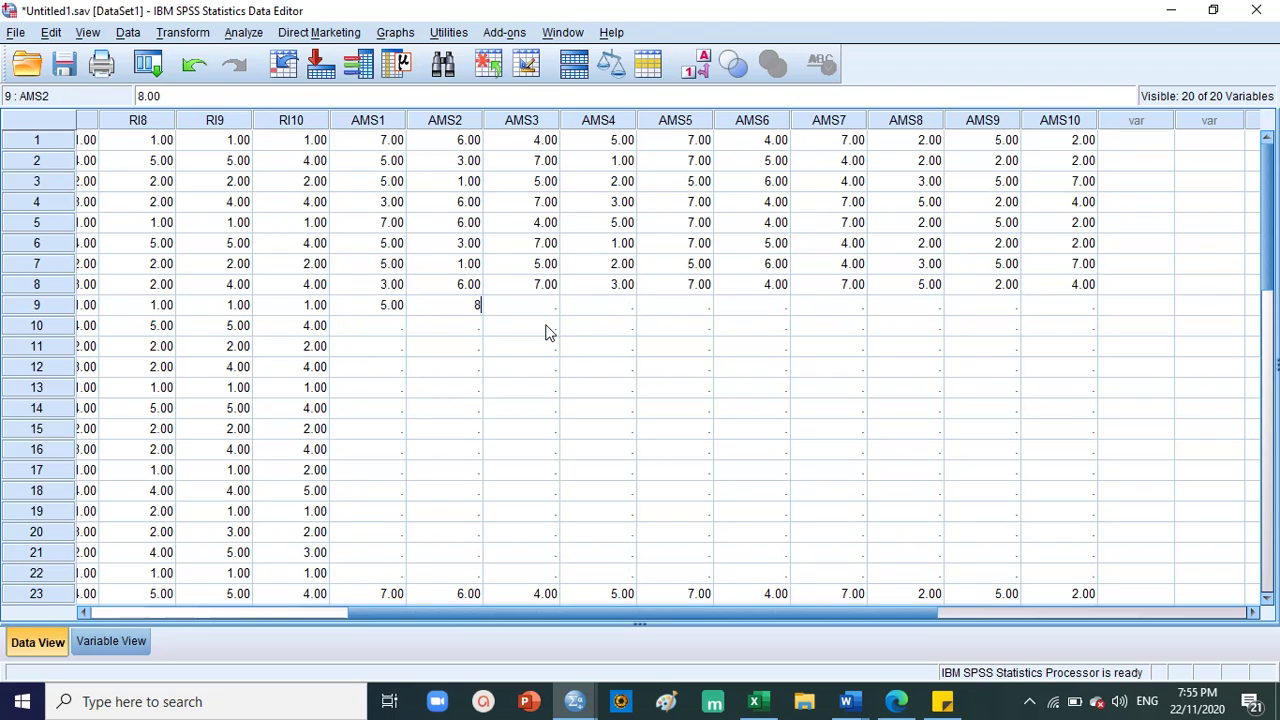
text(7)
key(Tab)
text(6)
key(Tab)
text(6)
key(Tab)
text(6)
key(Tab)
Enter case 9's responses for AMS6 through AMS10 as 6, 7, 7, 3 and 2.
text(6.00 7)
key(Tab)
text(7)
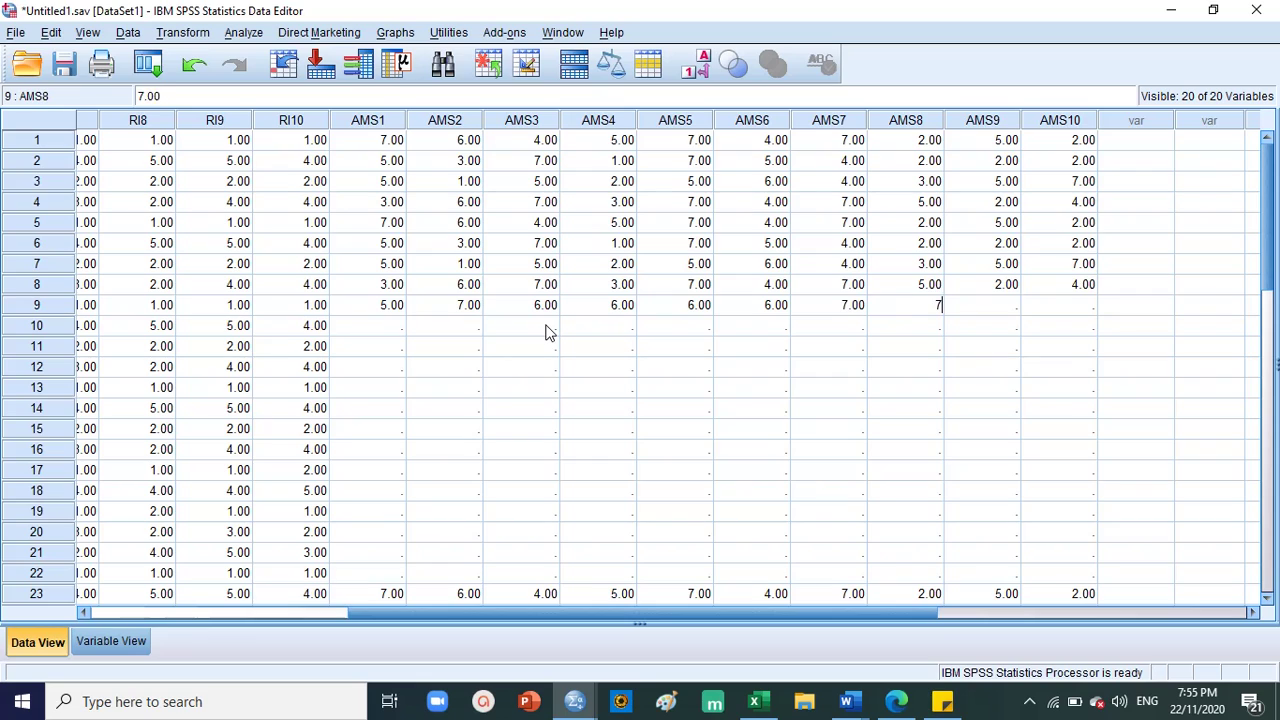
key(Tab)
text(3)
key(Tab)
text(2)
key(Tab)
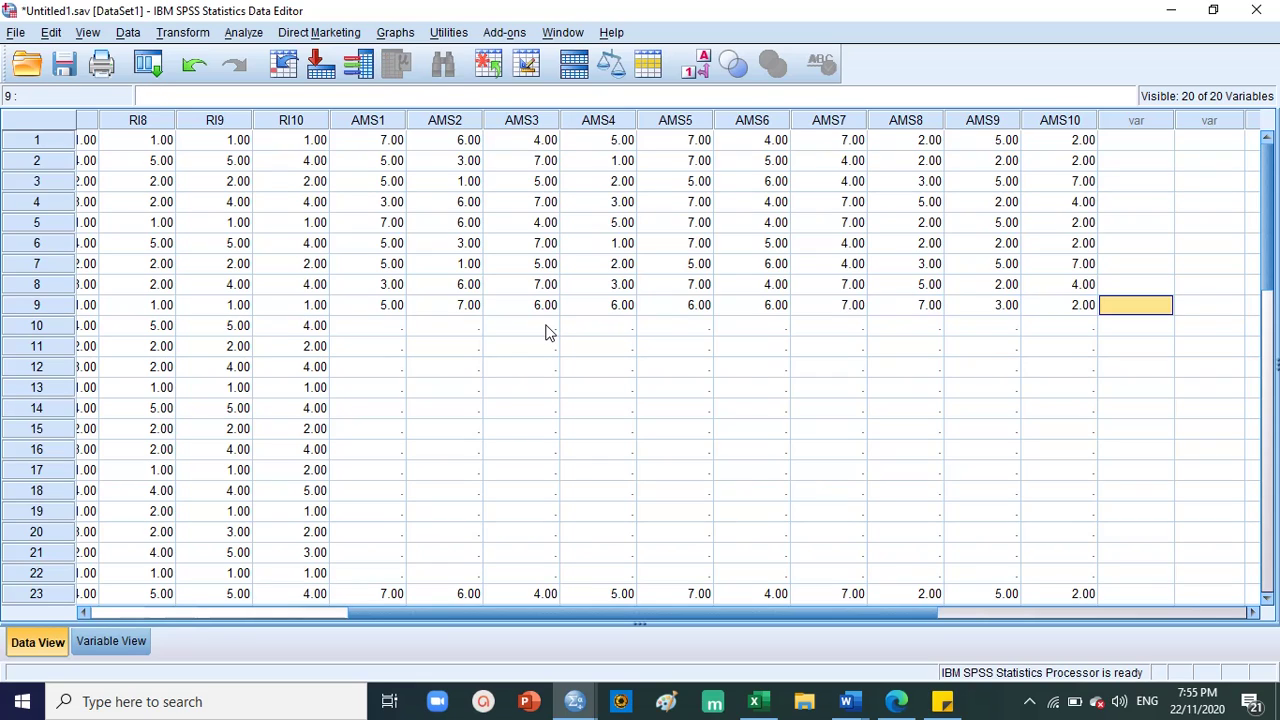
Enter case 10's responses for AMS1 through AMS5 as 2, 3, 5, 2 and 3.
click(390, 330)
text(2)
key(Tab)
text(3)
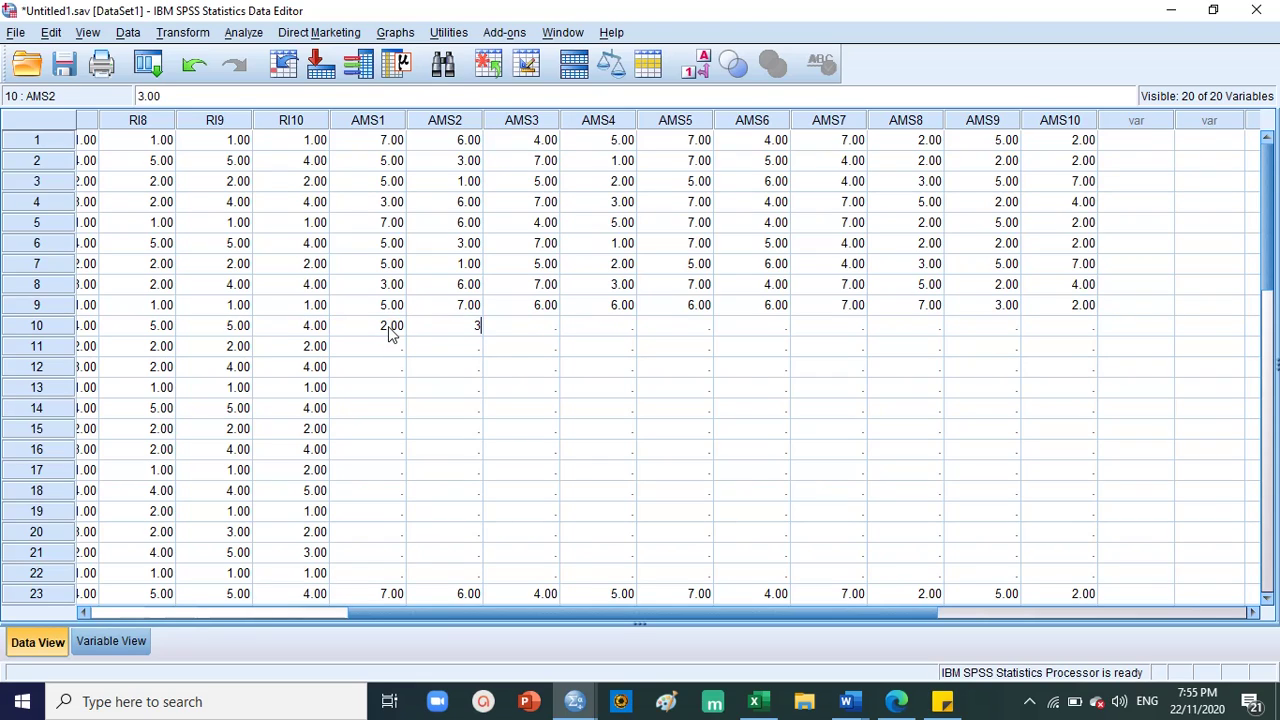
key(Tab)
text(5)
key(Tab)
text(2)
key(Tab)
text(3)
key(Tab)
Enter case 10's responses for AMS6 through AMS10 as 7, 5, 5, 3 and 2.
text(7)
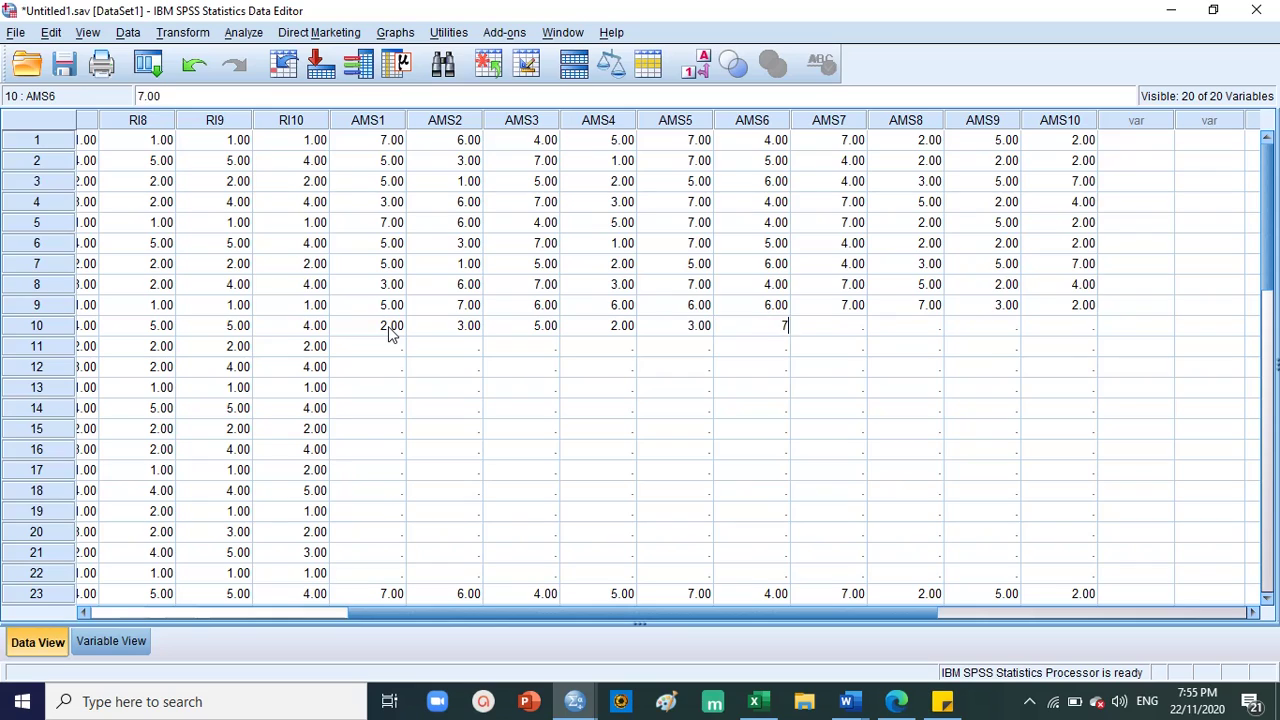
key(Tab)
text(5)
key(Tab)
text(5)
key(Tab)
text(3)
key(Tab)
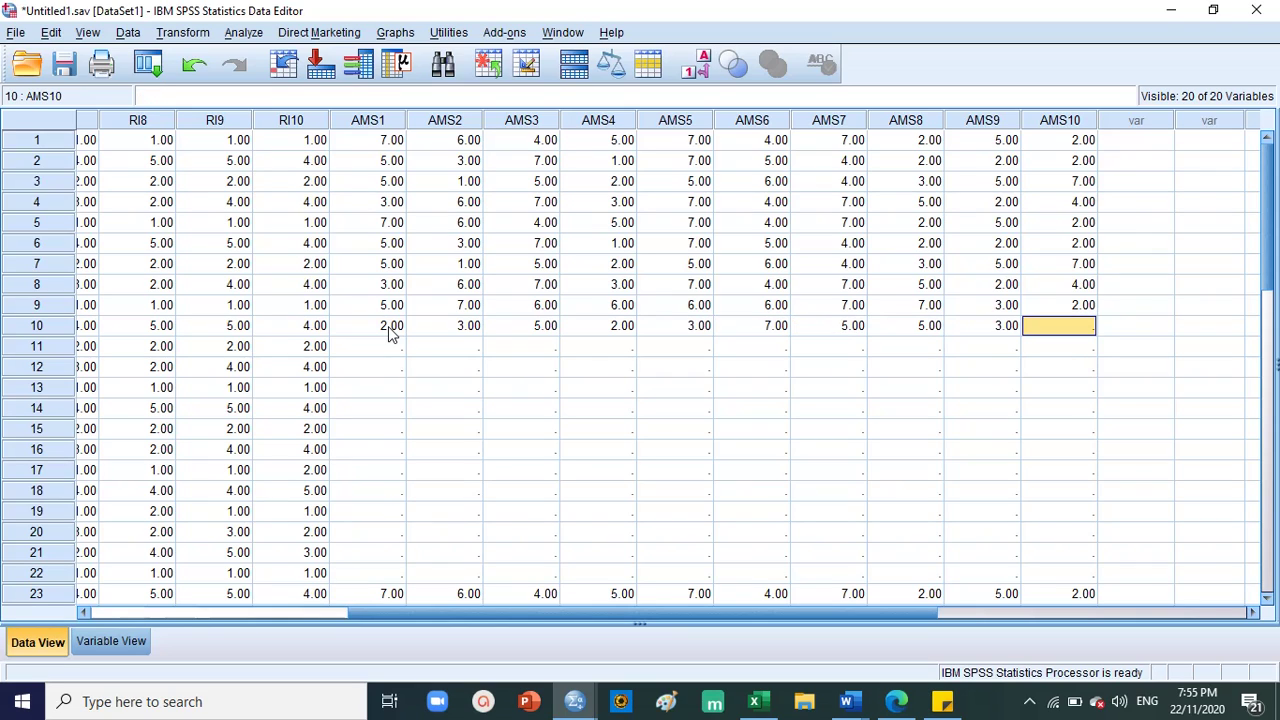
text(2)
key(Tab)
click(384, 328)
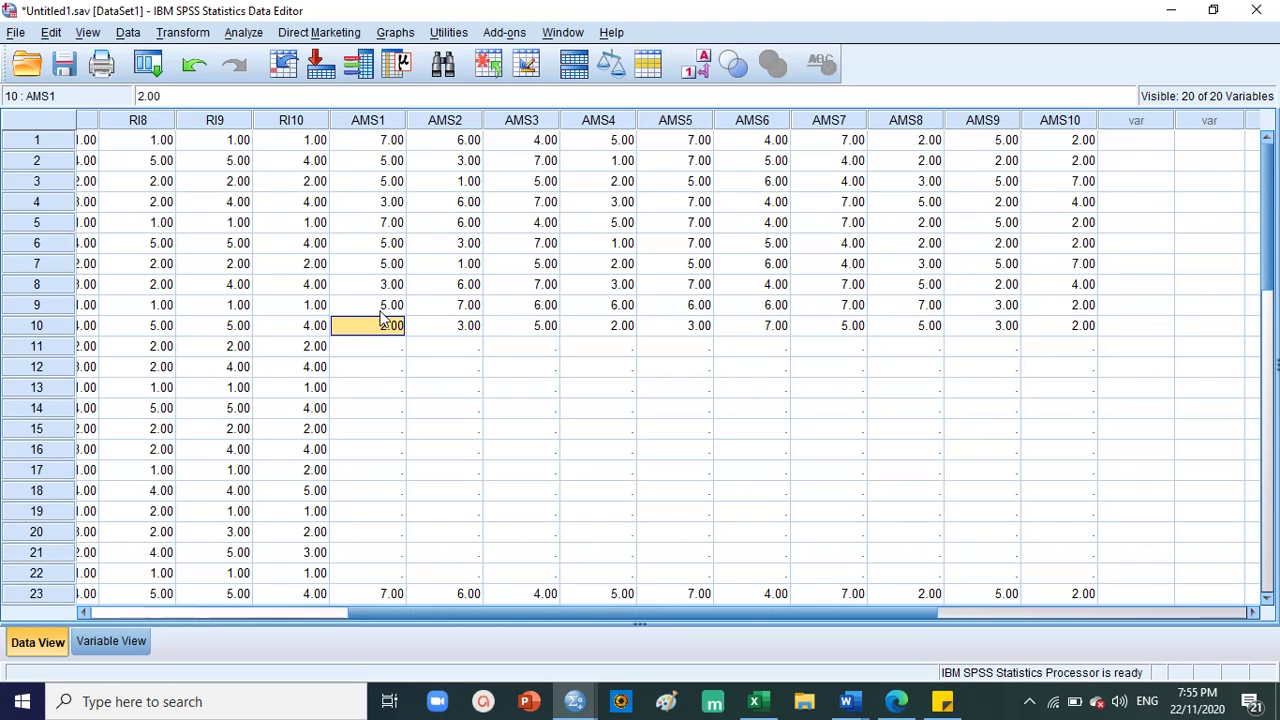
Enter case 11's responses for AMS1 through AMS5 as 1, 4, 7, 3 and 1.
click(392, 348)
text(1)
key(Tab)
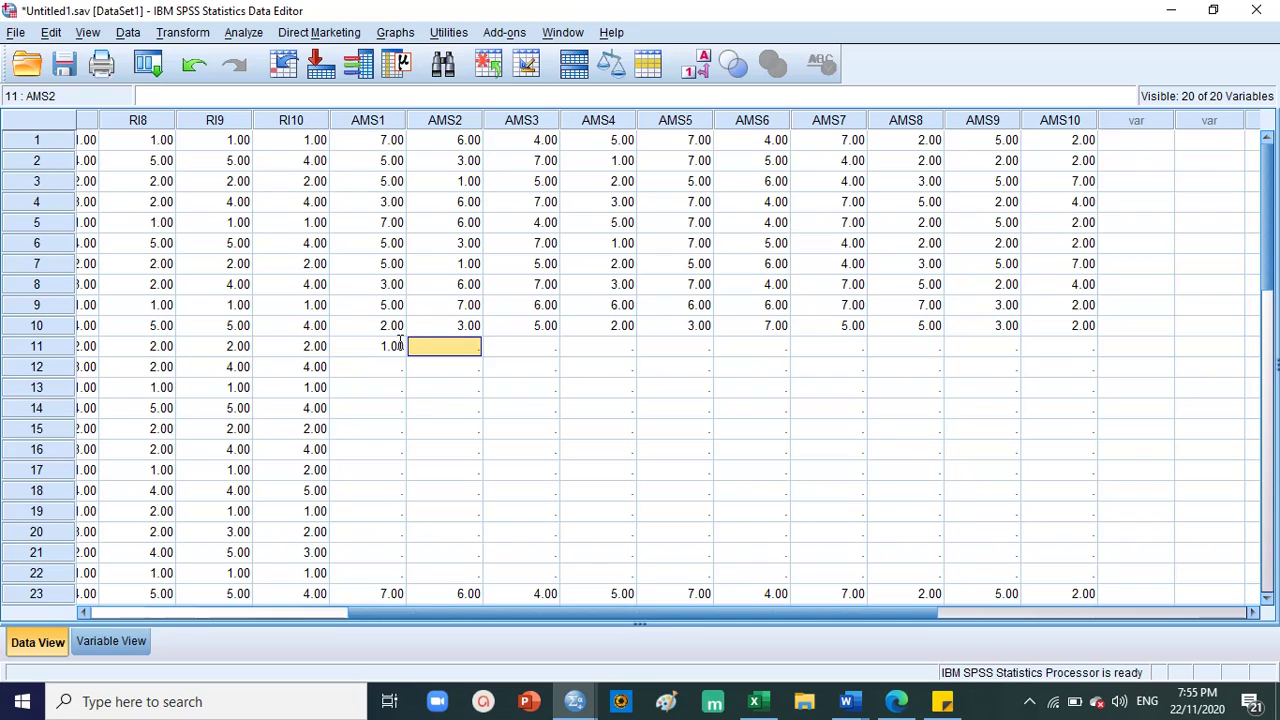
text(4)
key(Tab)
text(7)
key(Tab)
text(3)
key(Tab)
text(1)
key(Tab)
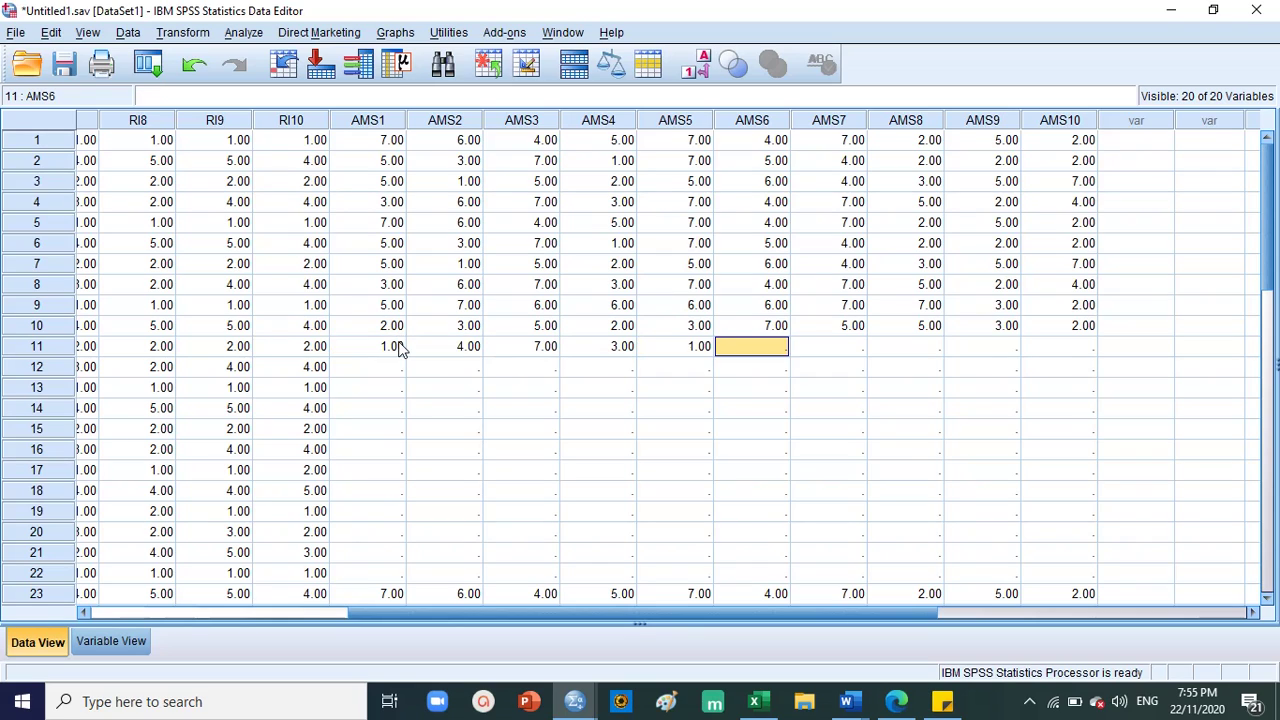
Enter case 11's responses for AMS6 through AMS10 as 1, 4, 7, 3 and 4.
text(1)
key(Tab)
text(4)
key(Tab)
text(7)
key(Tab)
text(3)
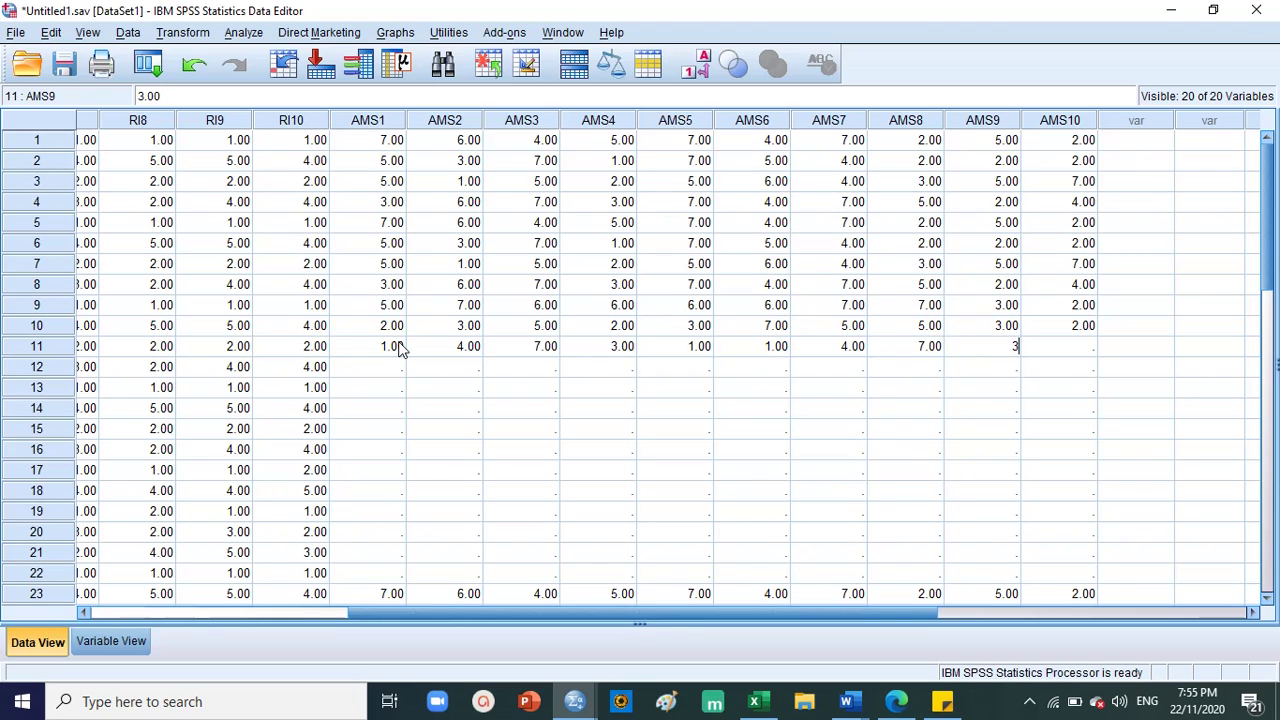
key(Tab)
text(4)
key(Tab)
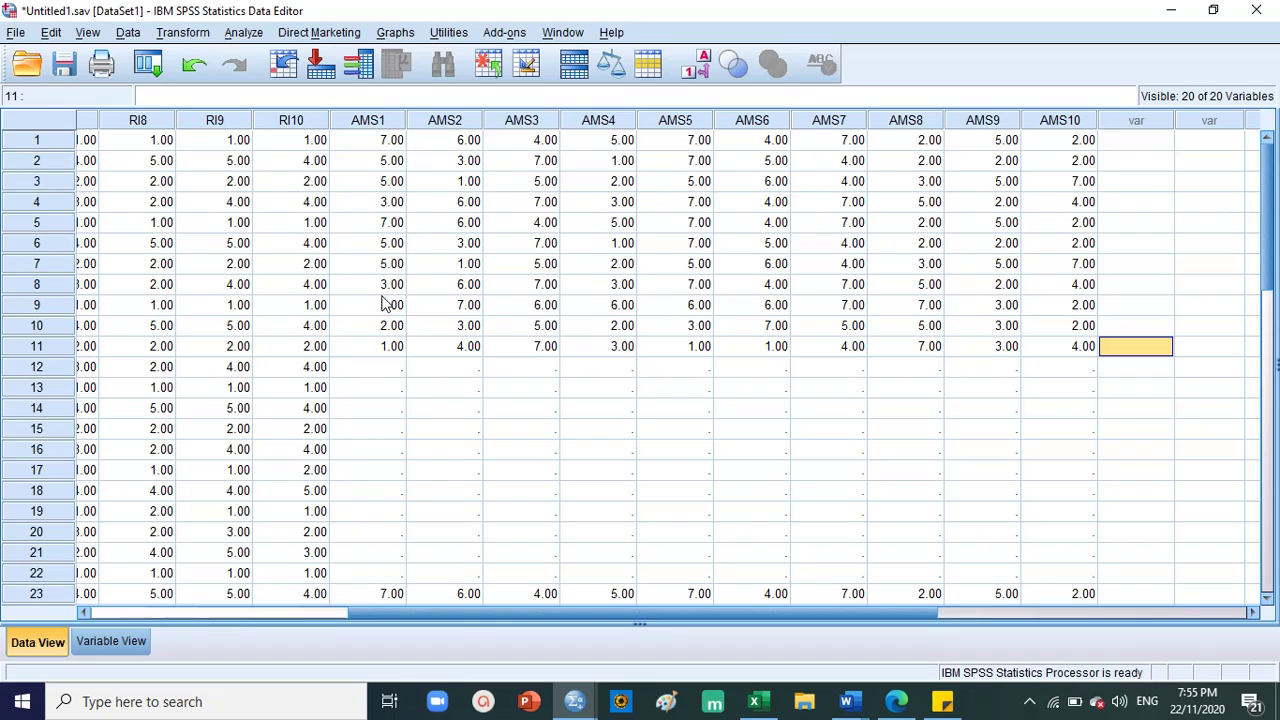
Copy the AMS1 to AMS10 responses of cases 7 to 11 and paste the block starting at case 12 and again at case 17.
click(391, 305)
click(381, 287)
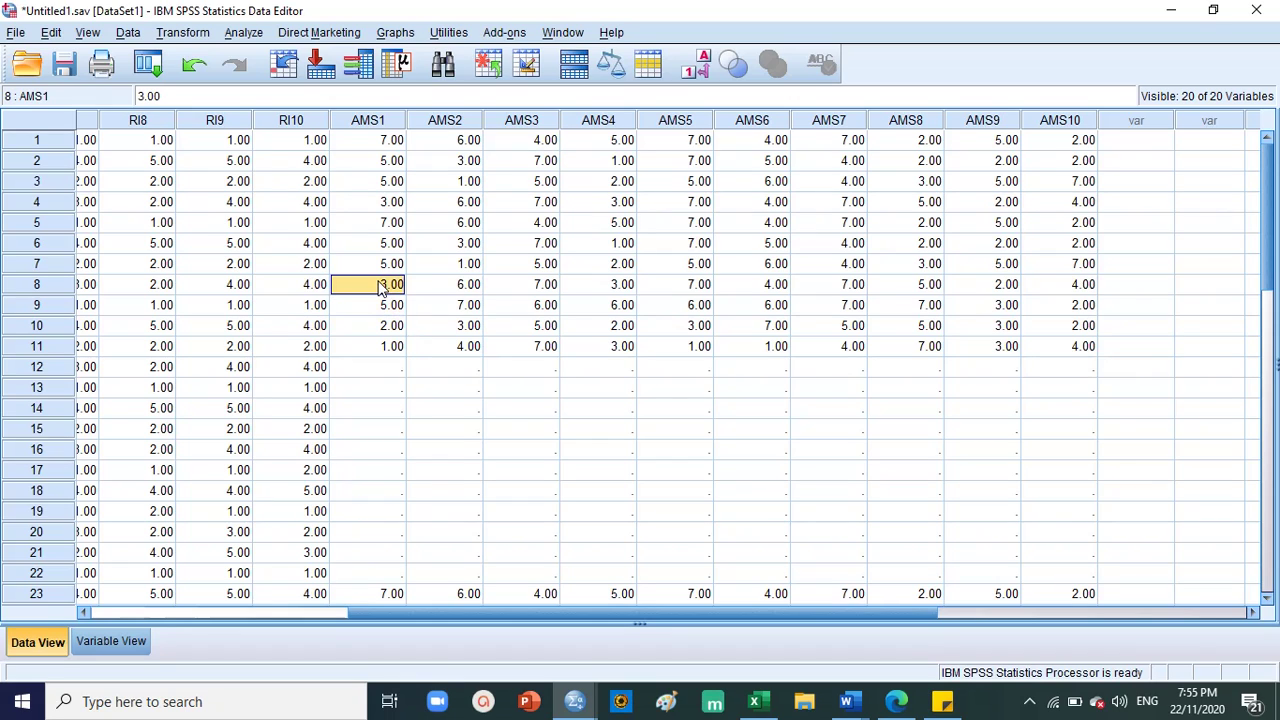
drag(388, 266, 1030, 350)
key(ctrl+c)
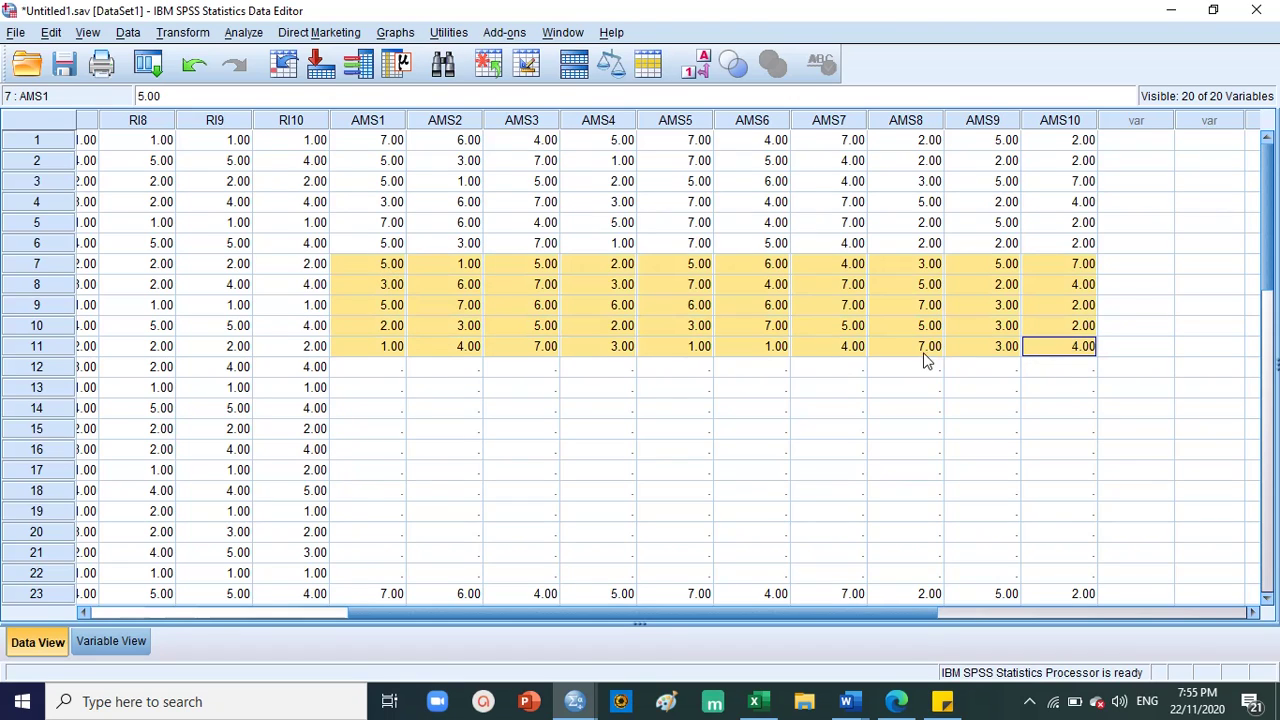
click(390, 367)
key(ctrl+v)
click(390, 470)
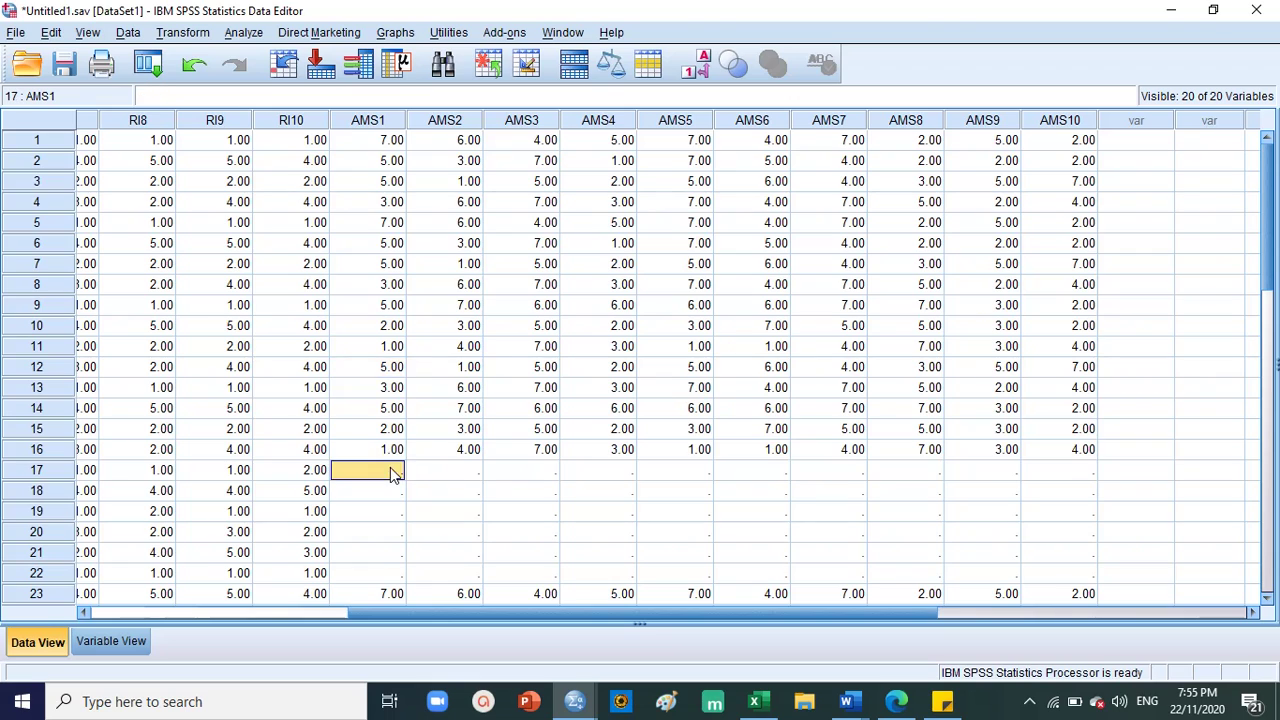
key(ctrl+v)
Enter case 22's responses for AMS1 through AMS5 as 2, 7, 3, 2 and 7.
scroll(440, 440, down, 4)
click(368, 326)
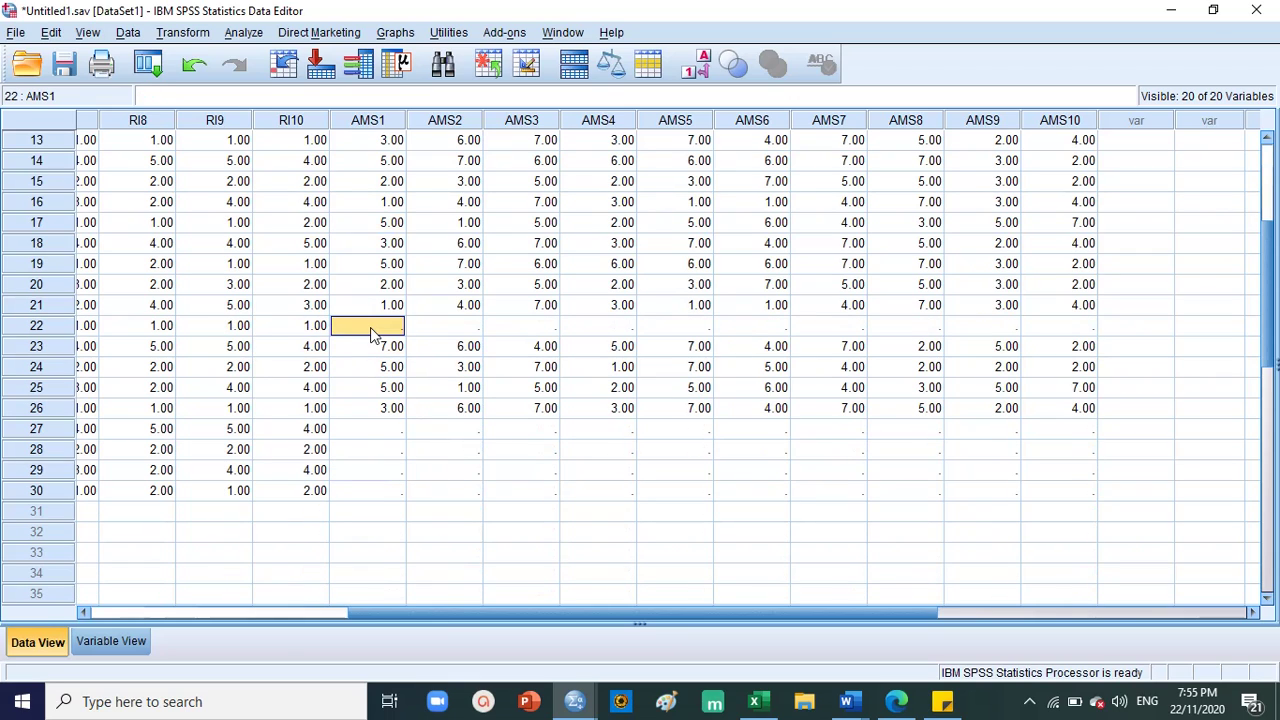
text(2)
key(Tab)
text(7)
key(Tab)
text(3)
key(Tab)
text(2	7)
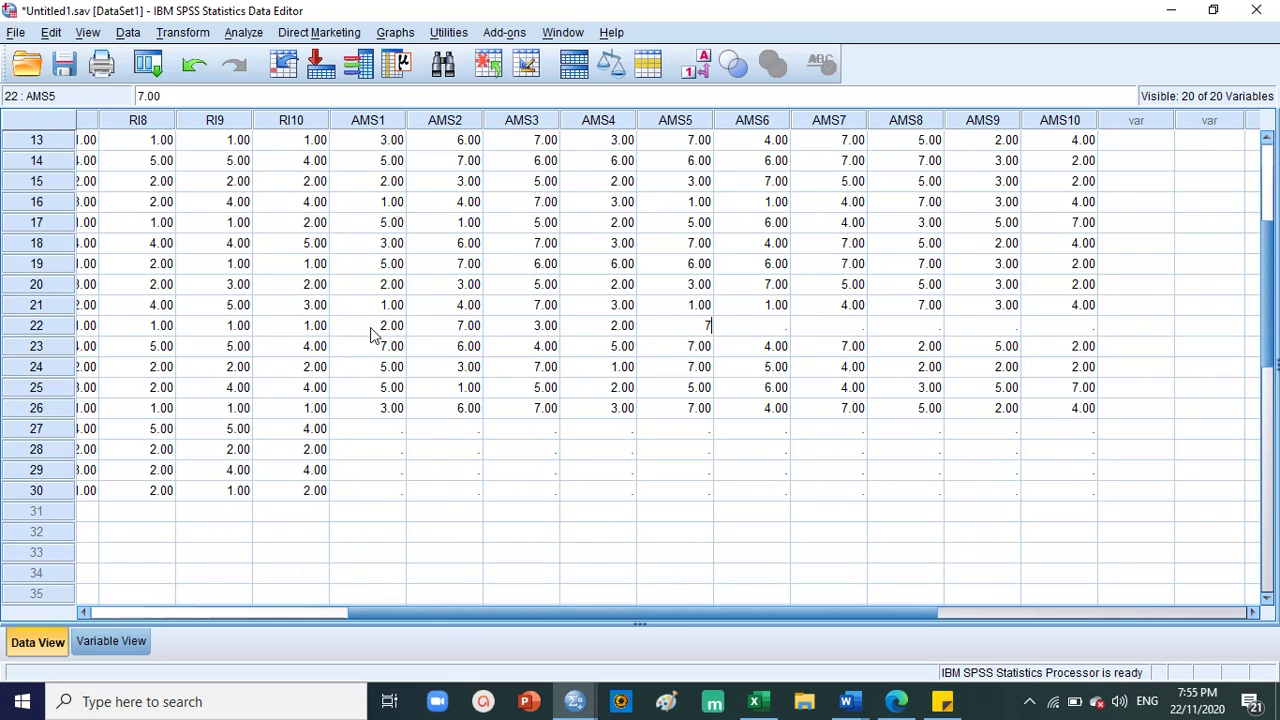
key(Tab)
Enter case 22's responses for AMS6 through AMS10 as 3, 2, 7, 6 and 2.
text(3)
key(Tab)
key(Tab)
text(7)
click(833, 320)
text(2)
key(Tab)
key(Tab)
text(6)
key(Tab)
text(2)
key(Tab)
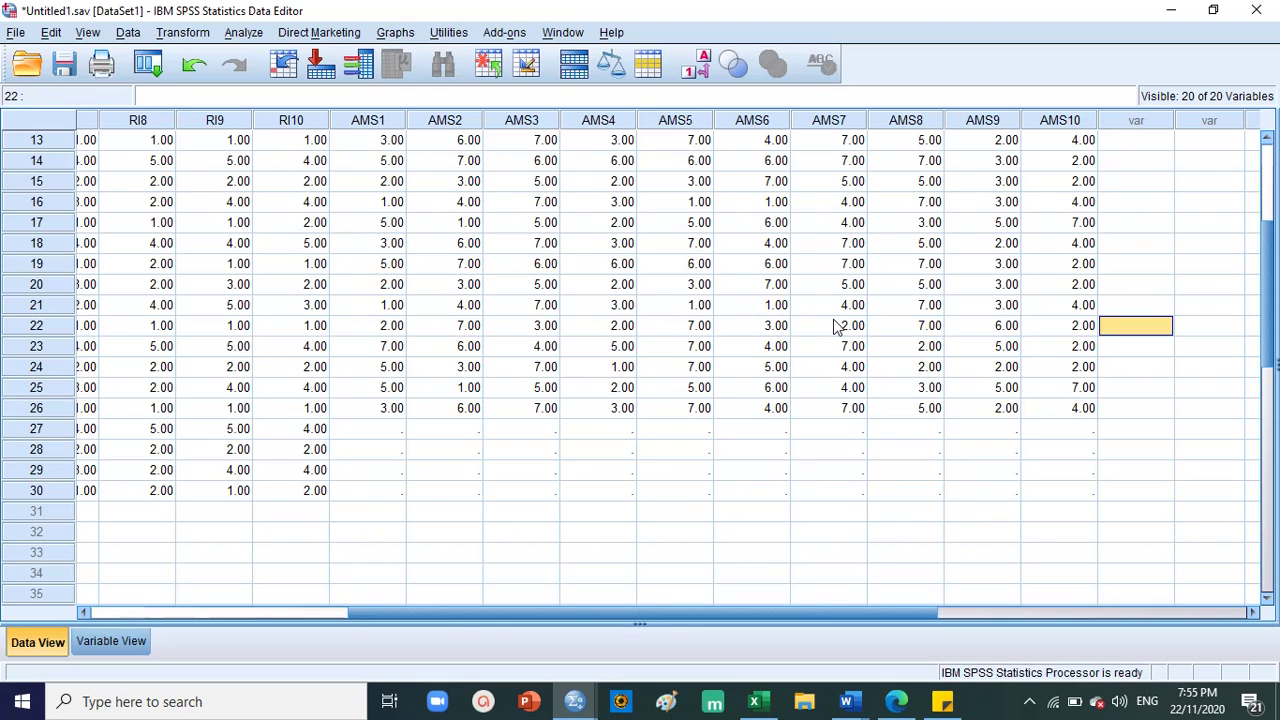
Enter case 27's responses for AMS1 through AMS5 as 1, 3, 5, 3 and 5.
click(393, 430)
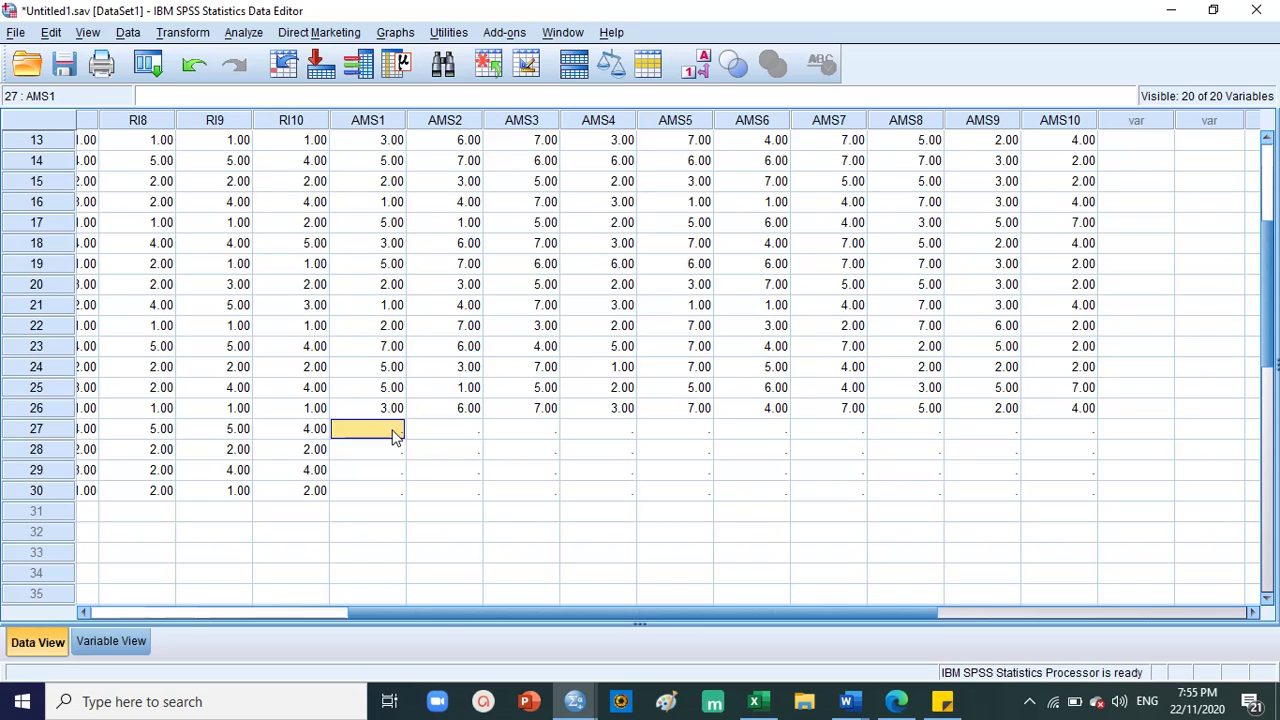
text(1)
key(Tab)
text(3)
key(Tab)
text(5)
key(Tab)
text(3)
key(Tab)
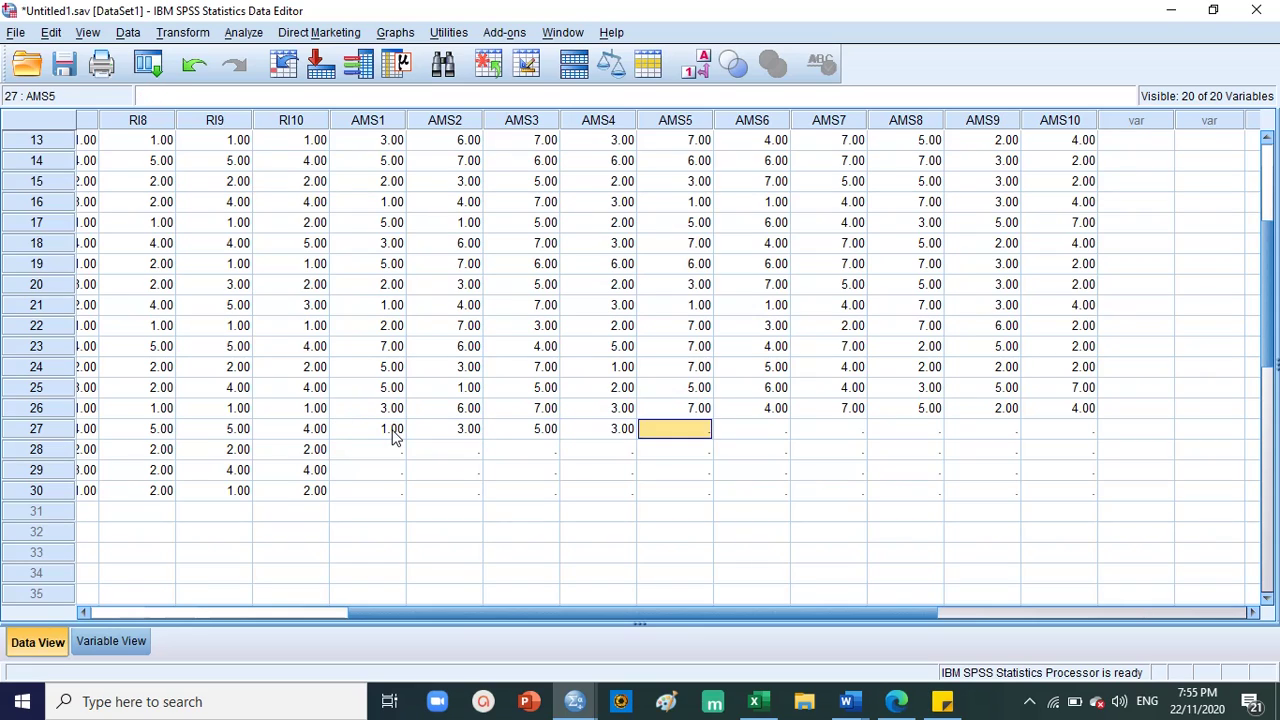
text(5)
key(Tab)
Enter case 27's responses for AMS6 through AMS10 as 7, 4, 2, 5 and 2.
text(7)
key(Tab)
text(4)
key(Tab)
text(2)
key(Tab)
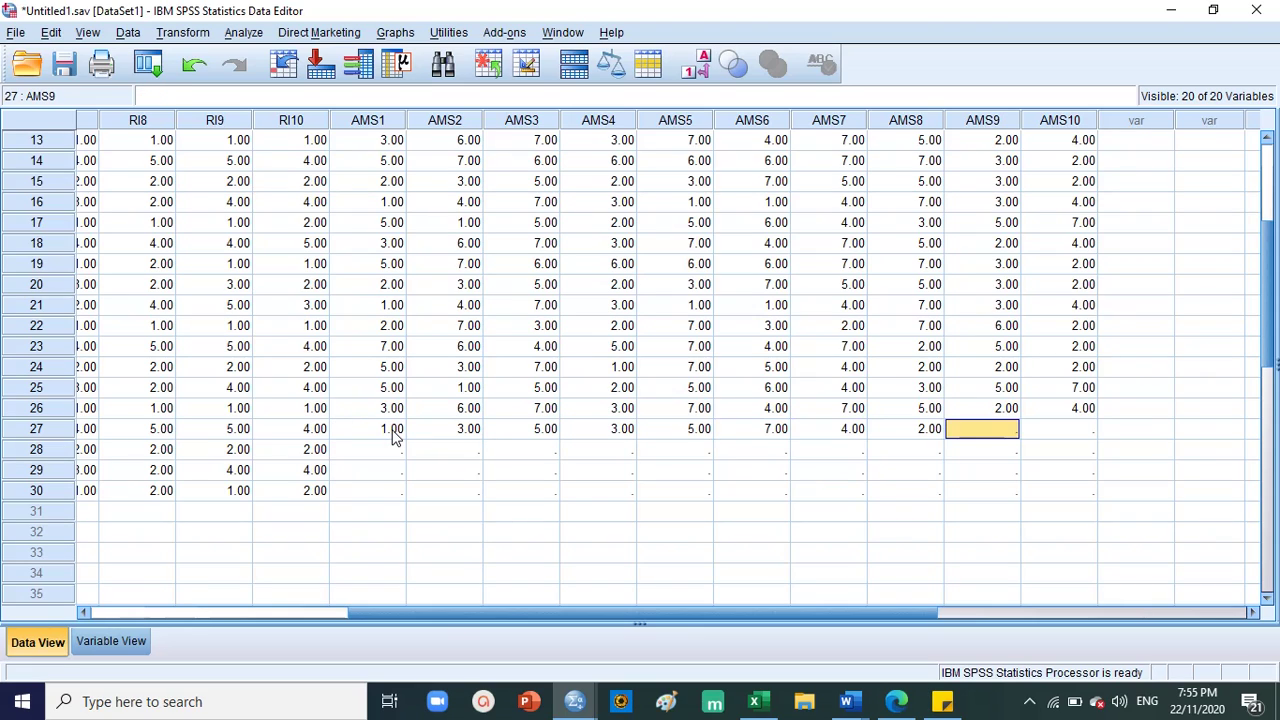
text(5)
key(Tab)
text(2)
key(Tab)
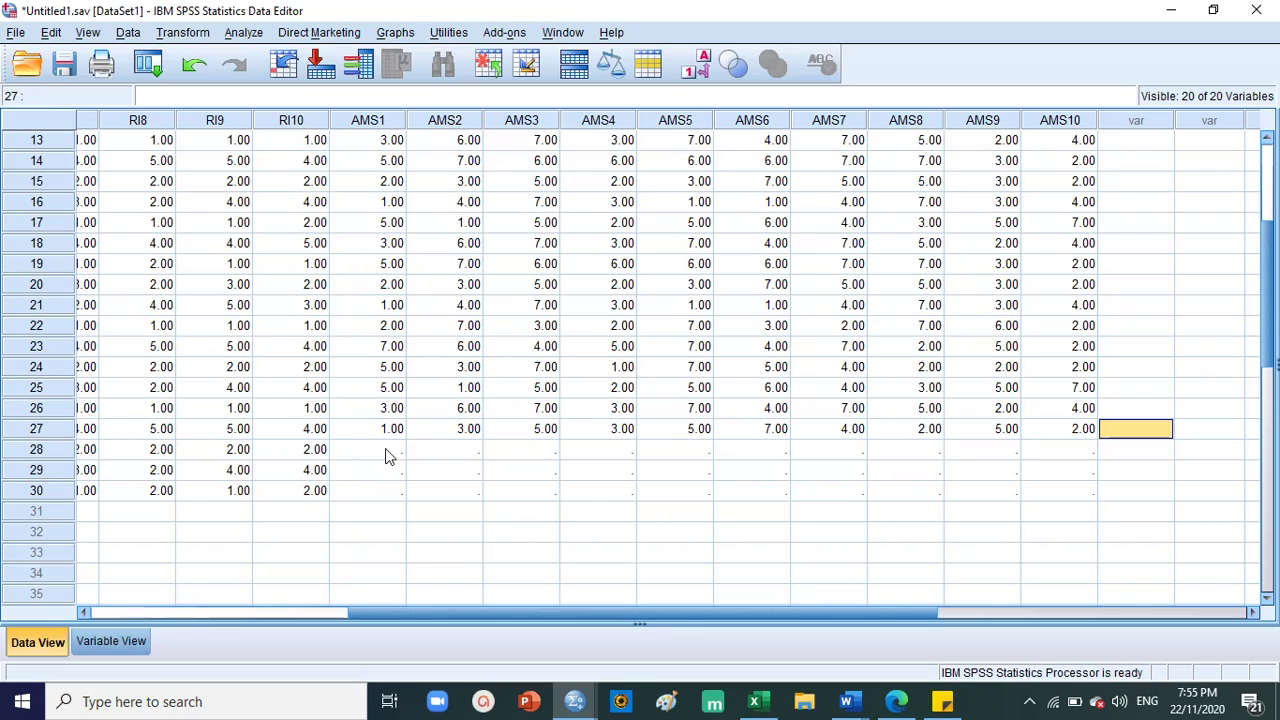
Enter case 28's responses for AMS1 through AMS5 as 2, 4, 6, 7 and 3.
click(386, 450)
text(2)
key(Tab)
text(4)
key(Tab)
text(6)
key(Tab)
text(7)
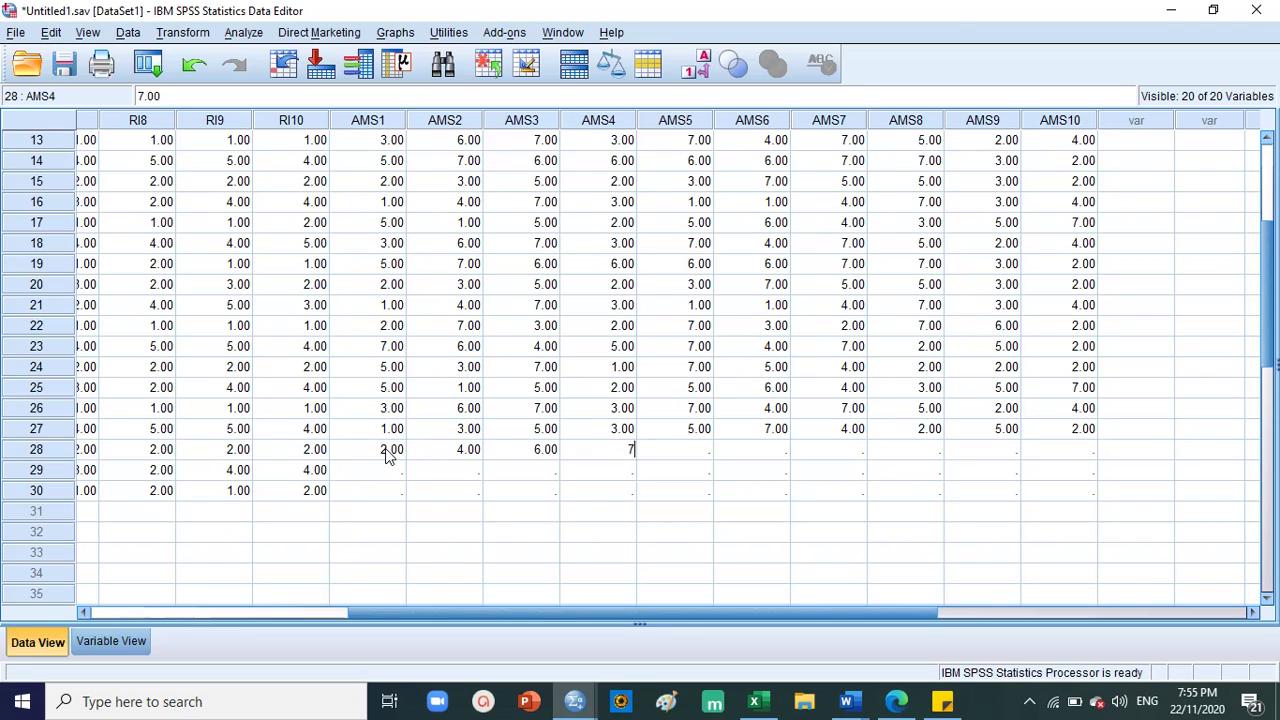
key(Tab)
text(3)
key(Tab)
Enter case 28's responses for AMS6 through AMS10 as 6, 3, 6, 5 and 6.
text(6)
key(Tab)
text(3)
key(Tab)
text(6)
key(Tab)
text(5)
key(Tab)
text(6)
key(Tab)
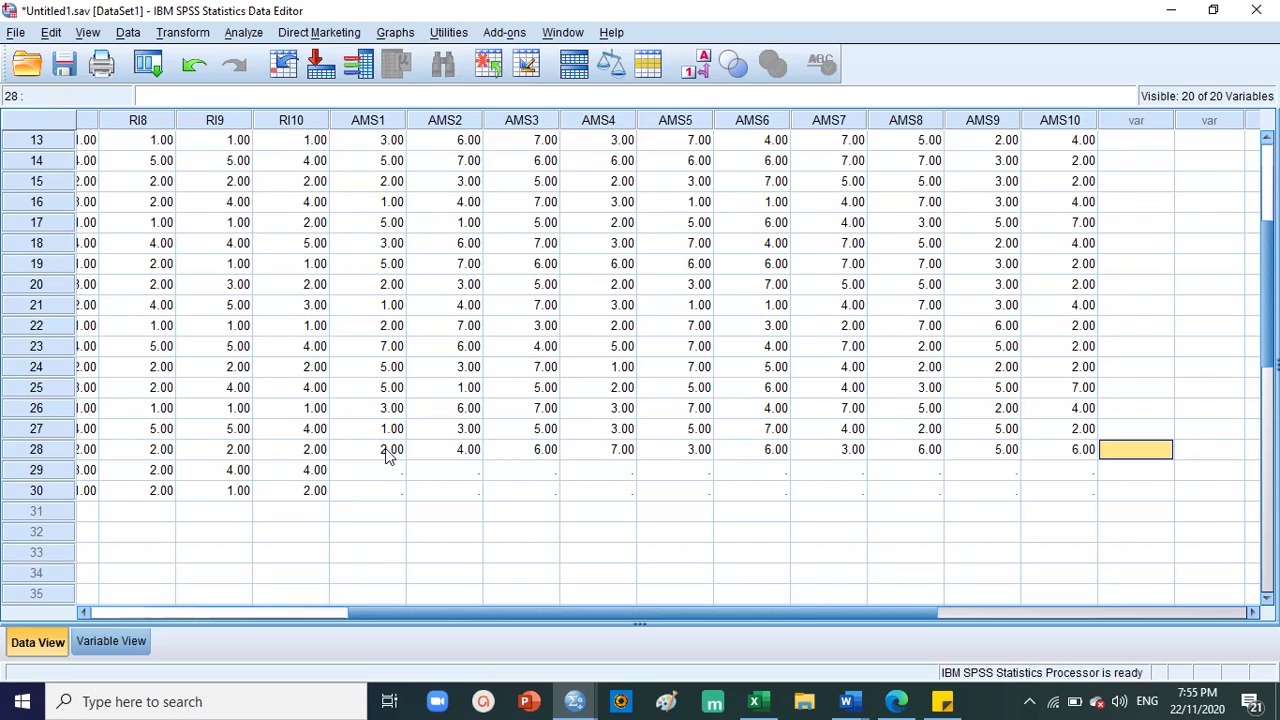
Enter case 29's responses for AMS1 through AMS5 as 1, 4, 2, 2 and 3.
click(389, 470)
text(1)
key(Tab)
text(4)
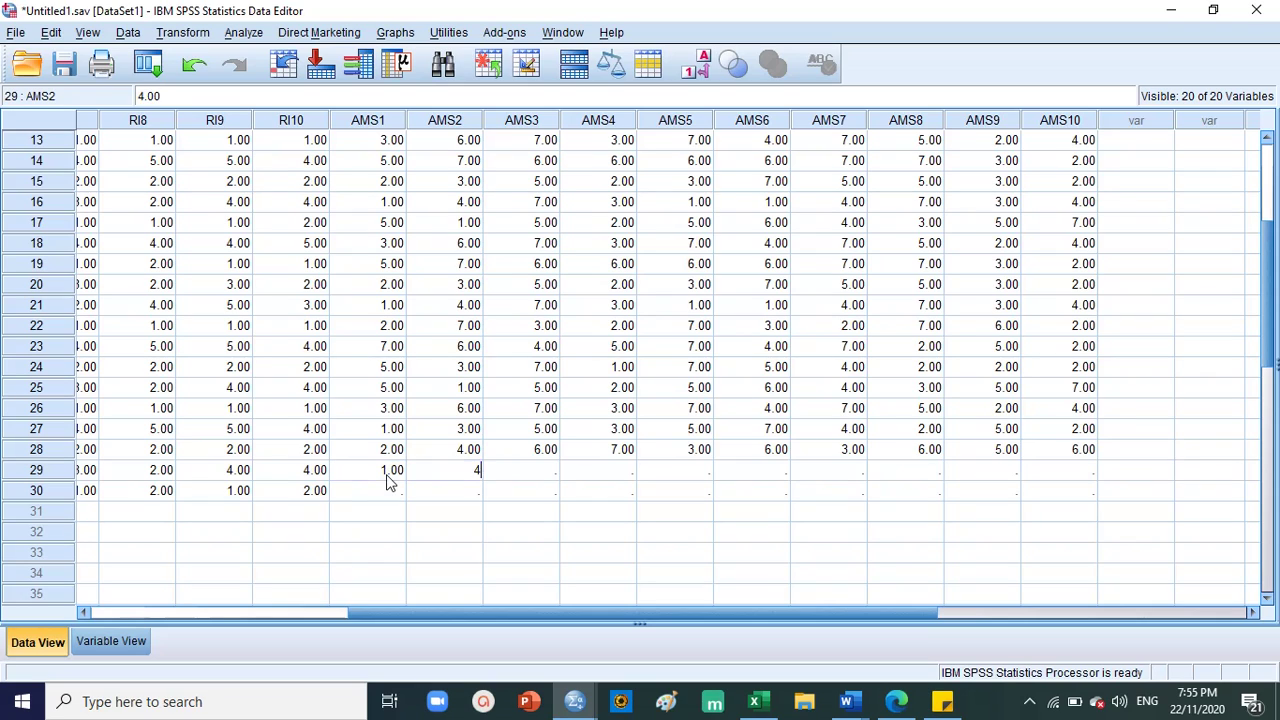
key(Tab)
key(Tab)
text(2)
key(Tab)
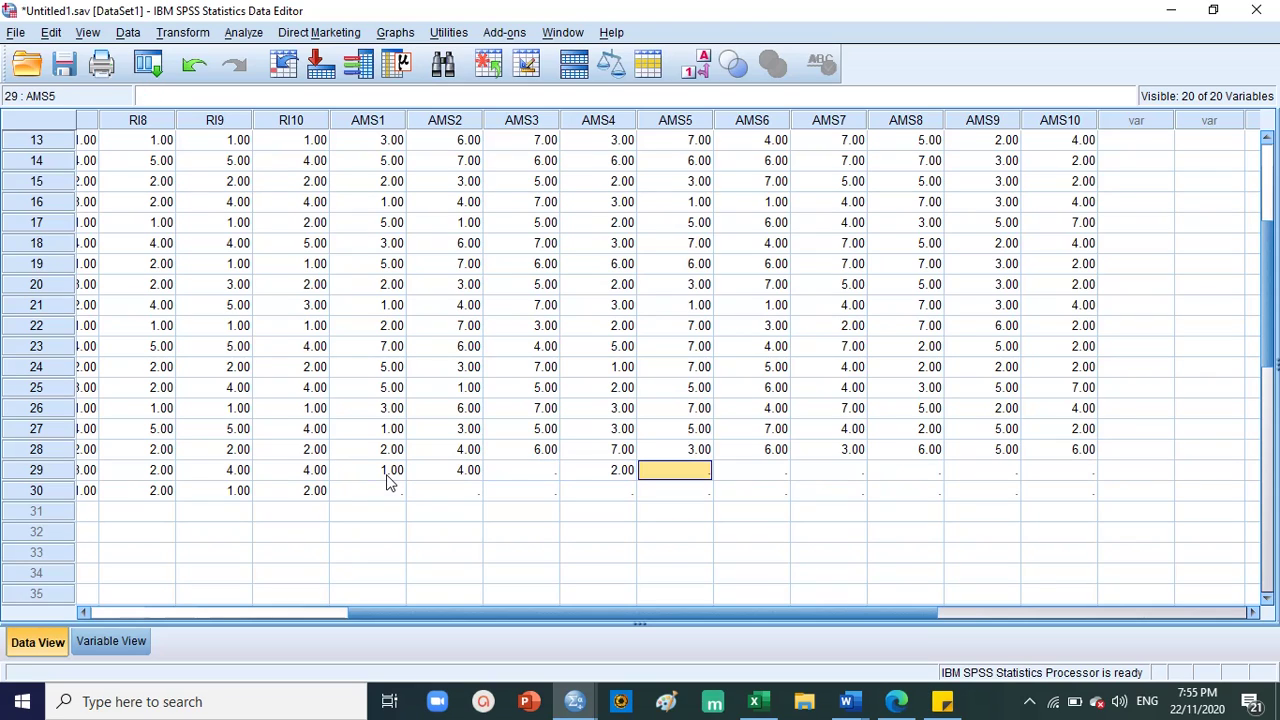
click(526, 478)
text(22)
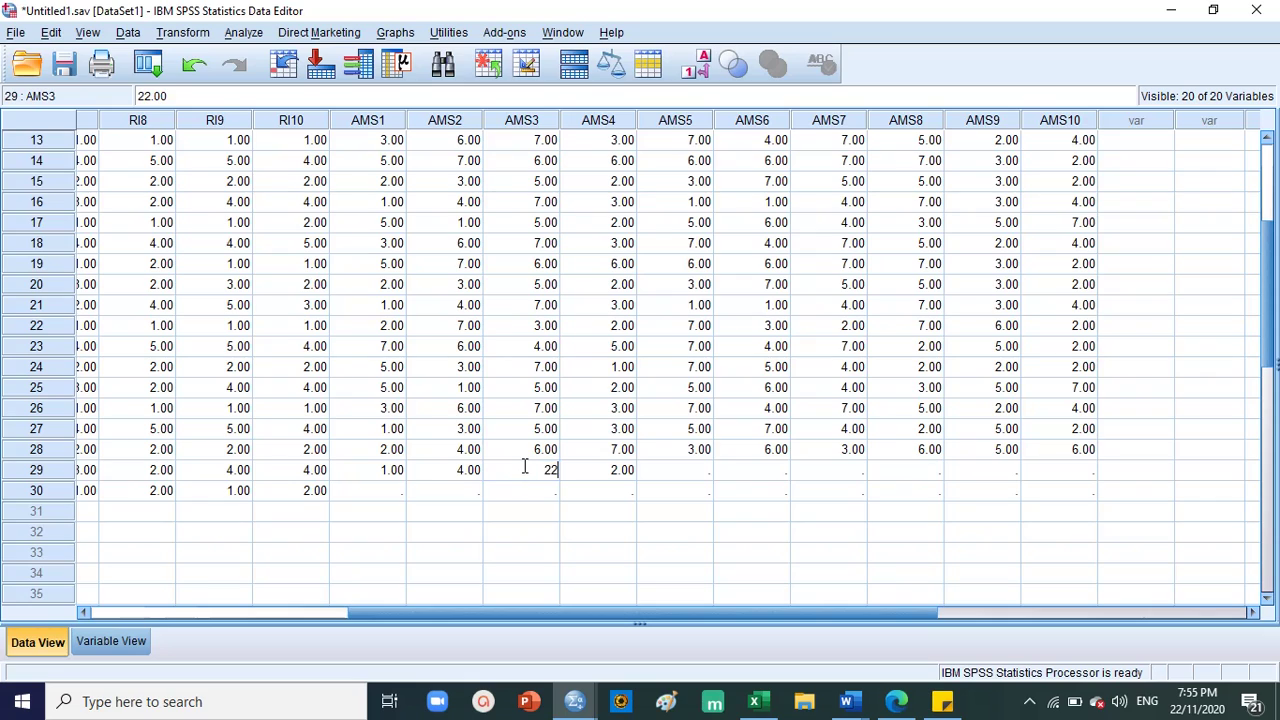
key(Tab)
key(Tab)
text(3)
key(Tab)
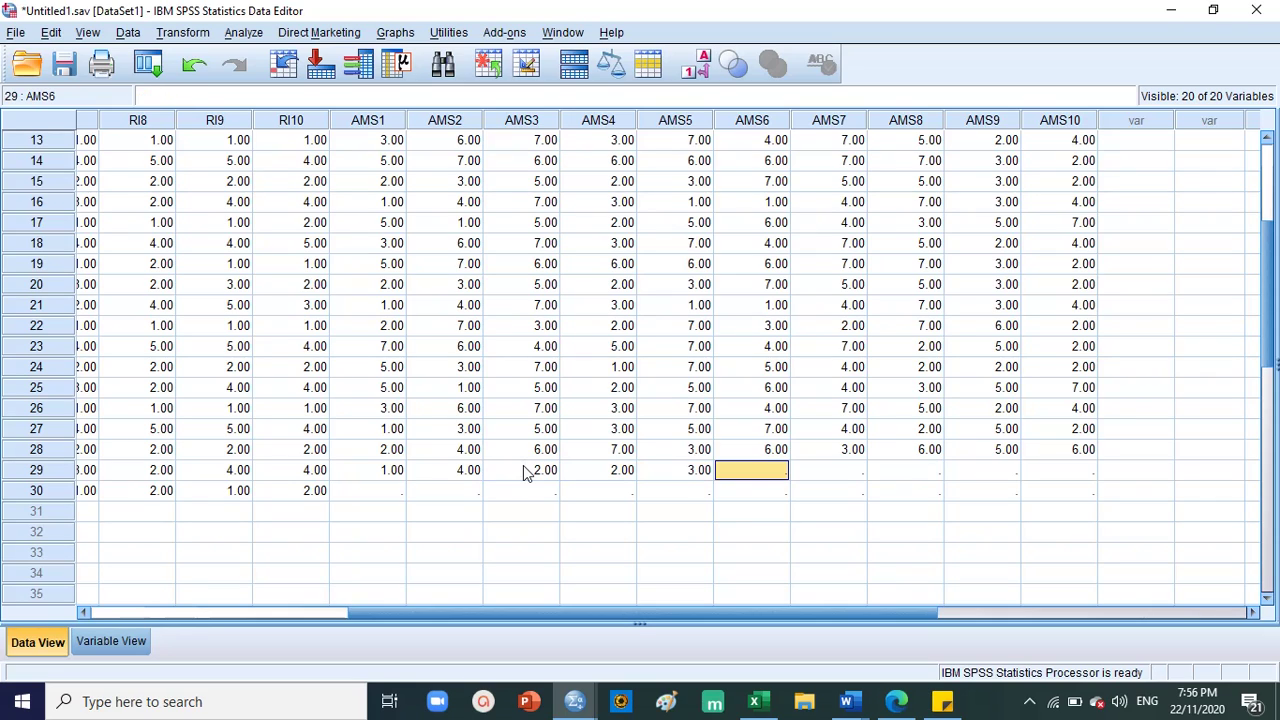
Enter case 29's responses for AMS6 through AMS10 as 6, 3, 5, 3 and 1.
text(6)
key(Tab)
text(3)
key(Tab)
text(5)
key(Tab)
text(3)
key(Tab)
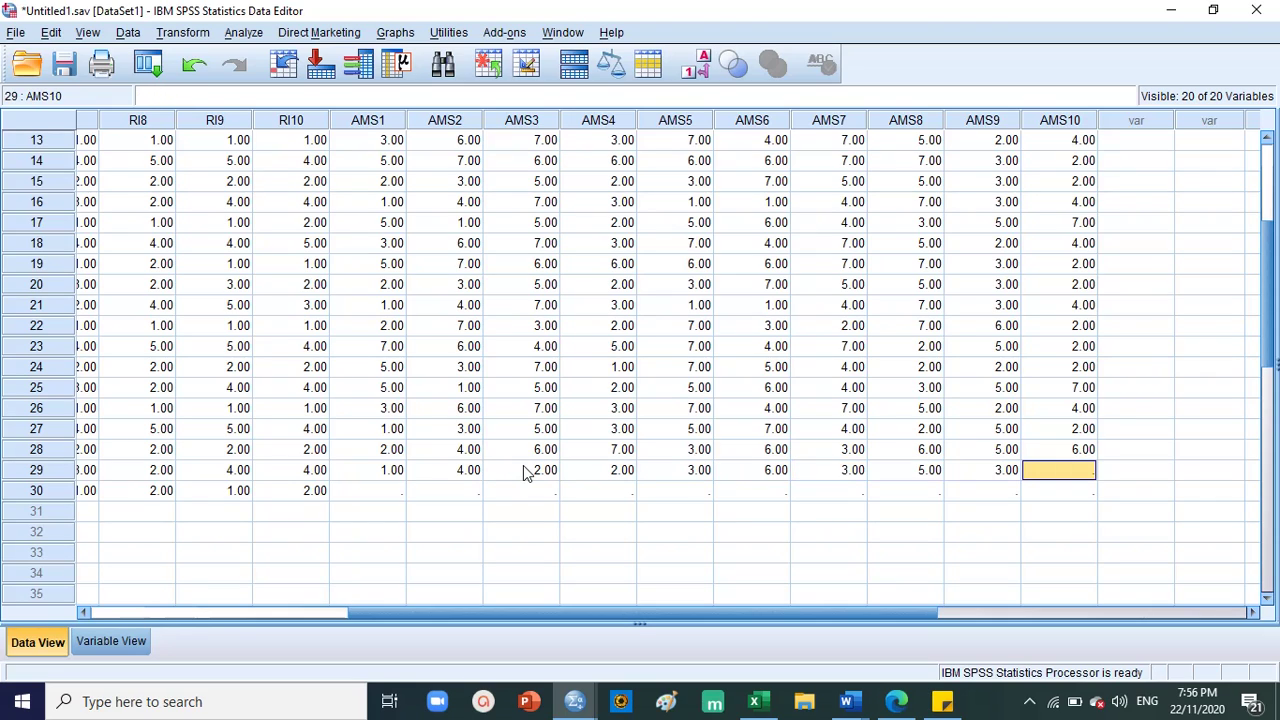
key(Tab)
key(Left)
text(1)
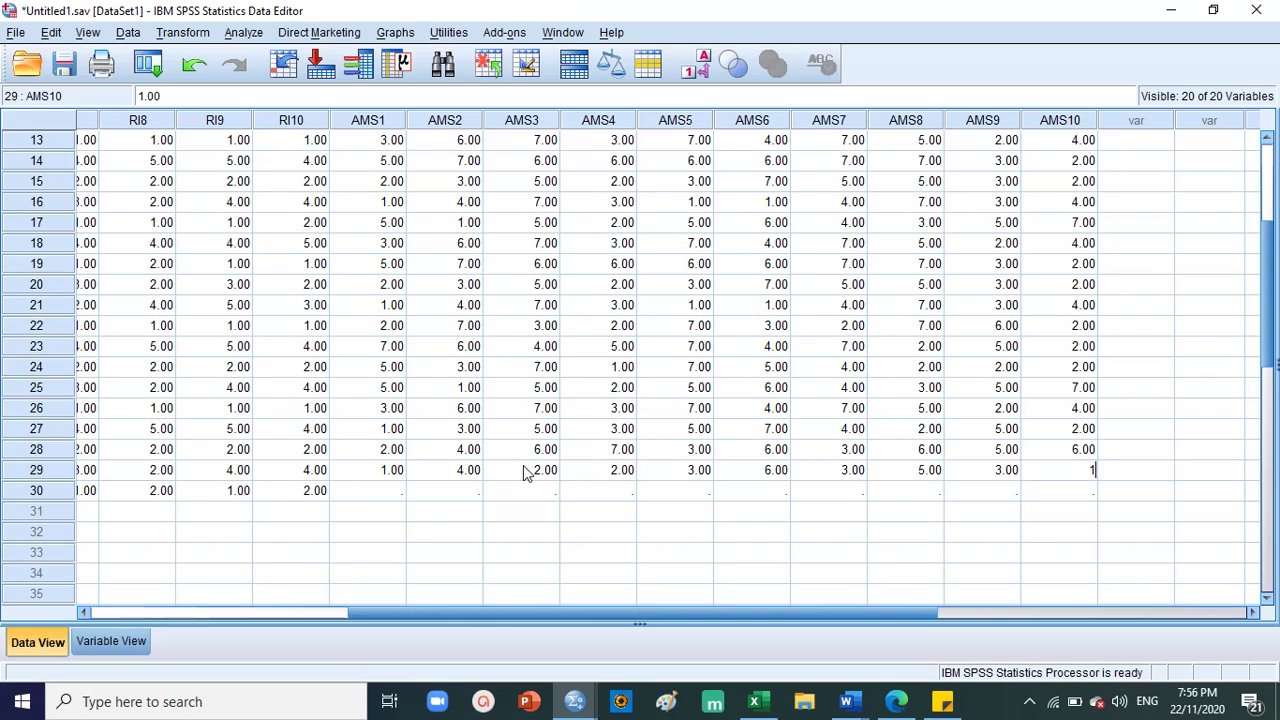
Enter case 30's responses for AMS1 through AMS5 as 3, 7, 3, 5 and 7.
click(370, 492)
text(3)
key(Tab)
text(7)
key(Tab)
text(3)
key(Tab)
text(57)
key(Tab)
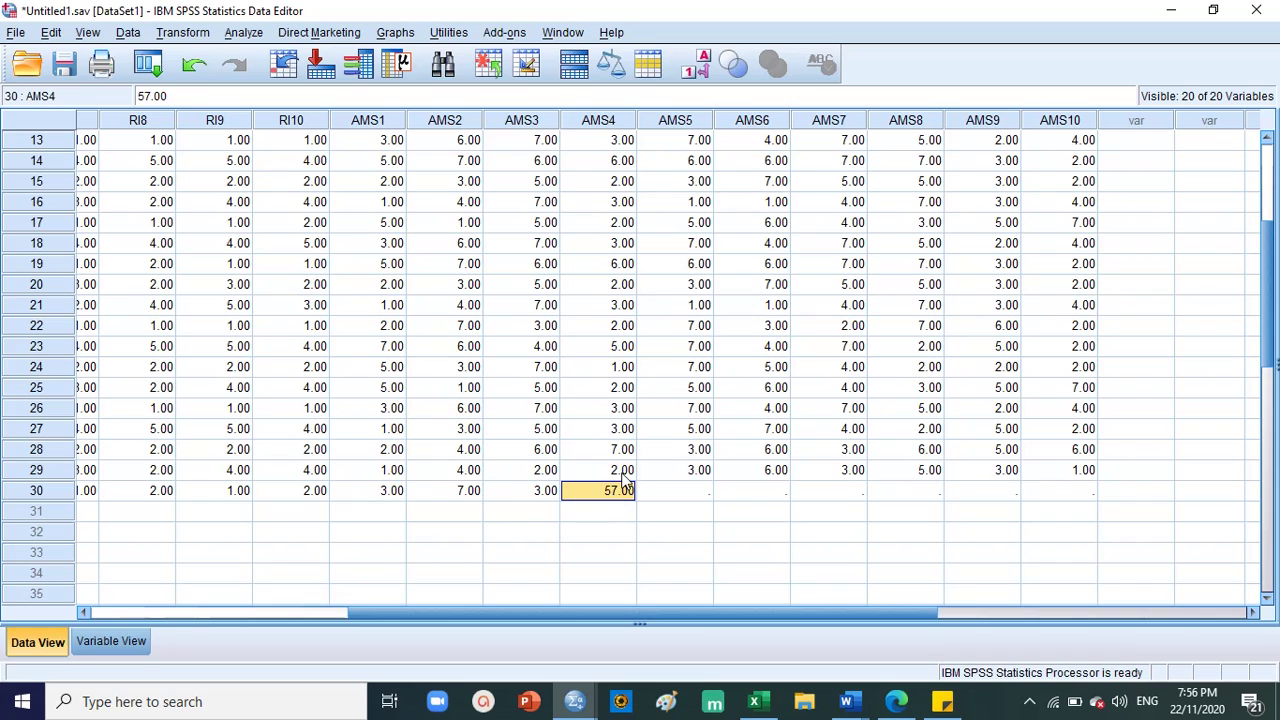
text(5)
key(Tab)
text(7)
key(Tab)
Enter case 30's responses for AMS6 through AMS10 as 6, 2, 1, 3 and 4.
text(6)
key(Tab)
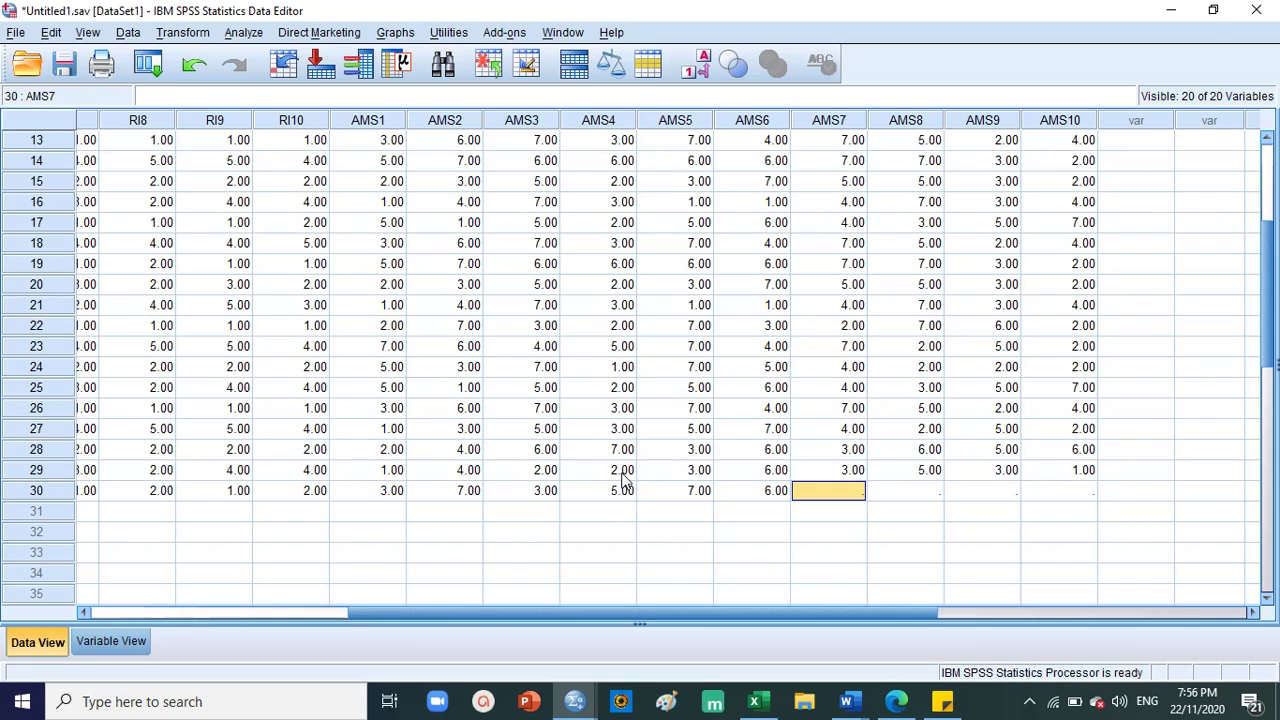
text(2)
key(Tab)
text(1)
key(Tab)
text(3)
key(Tab)
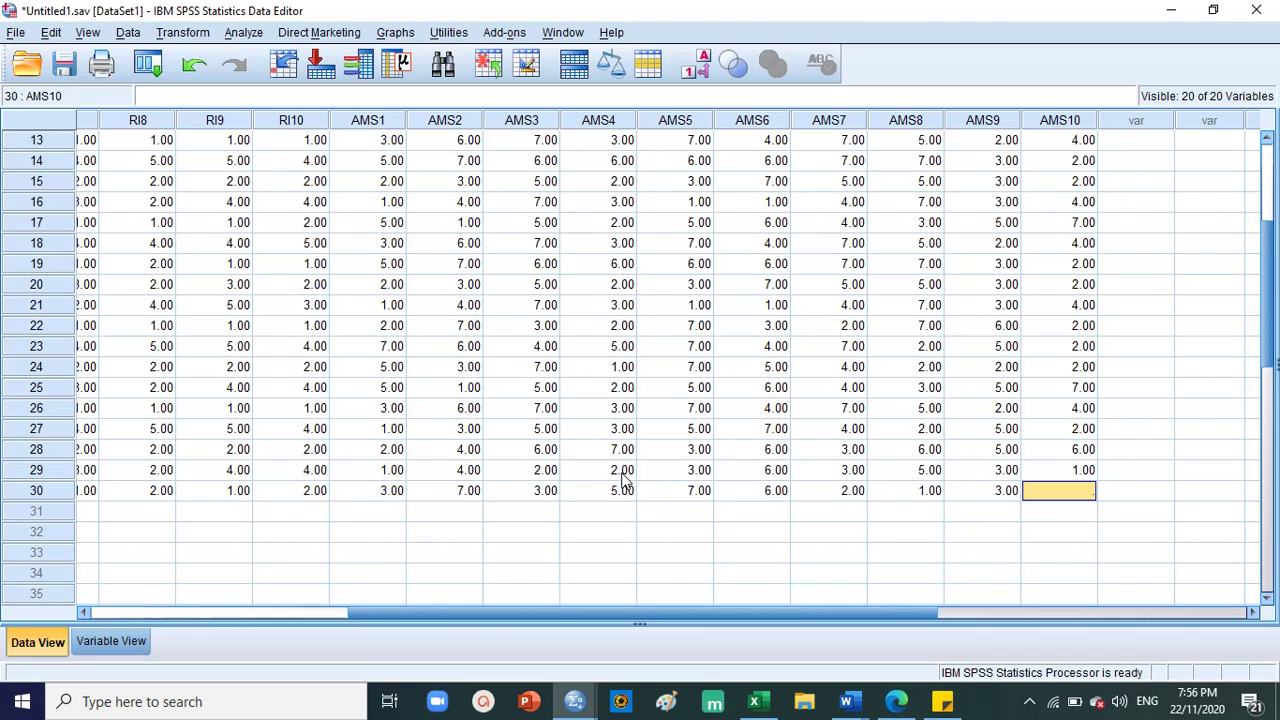
text(4)
key(Tab)
scroll(630, 450, up, 4)
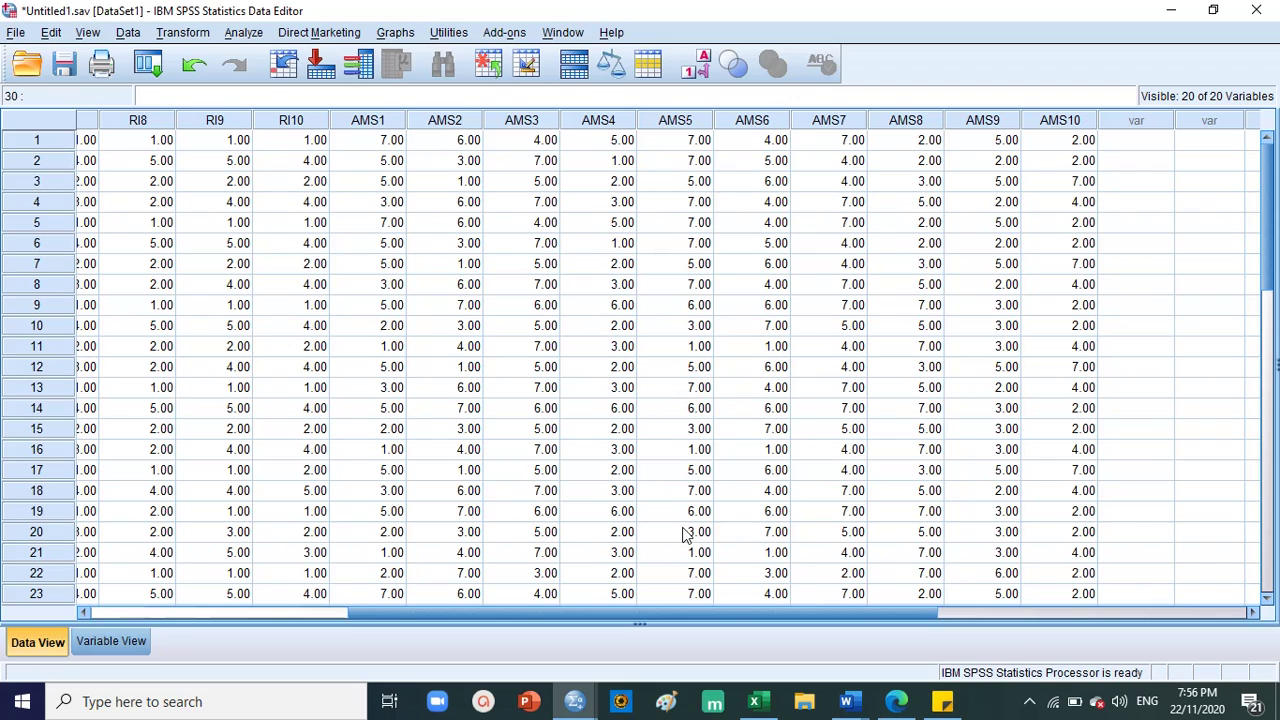
drag(580, 612, 320, 608)
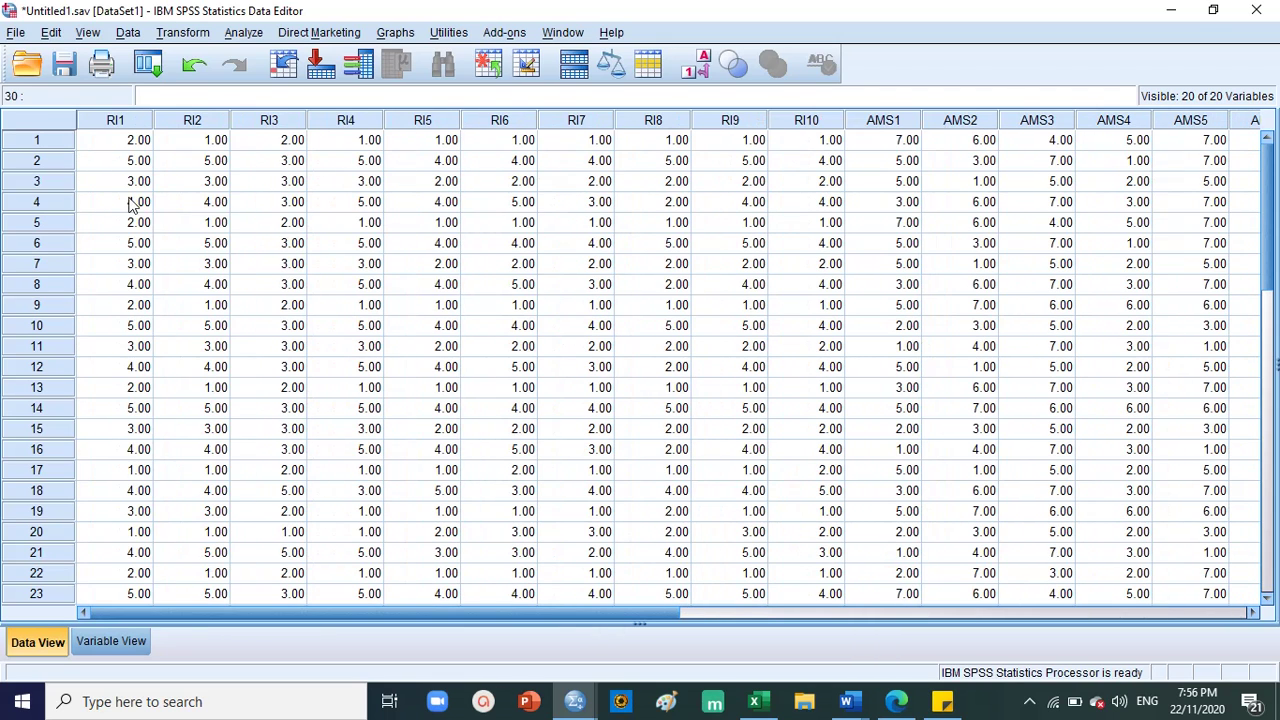
click(116, 122)
click(878, 120)
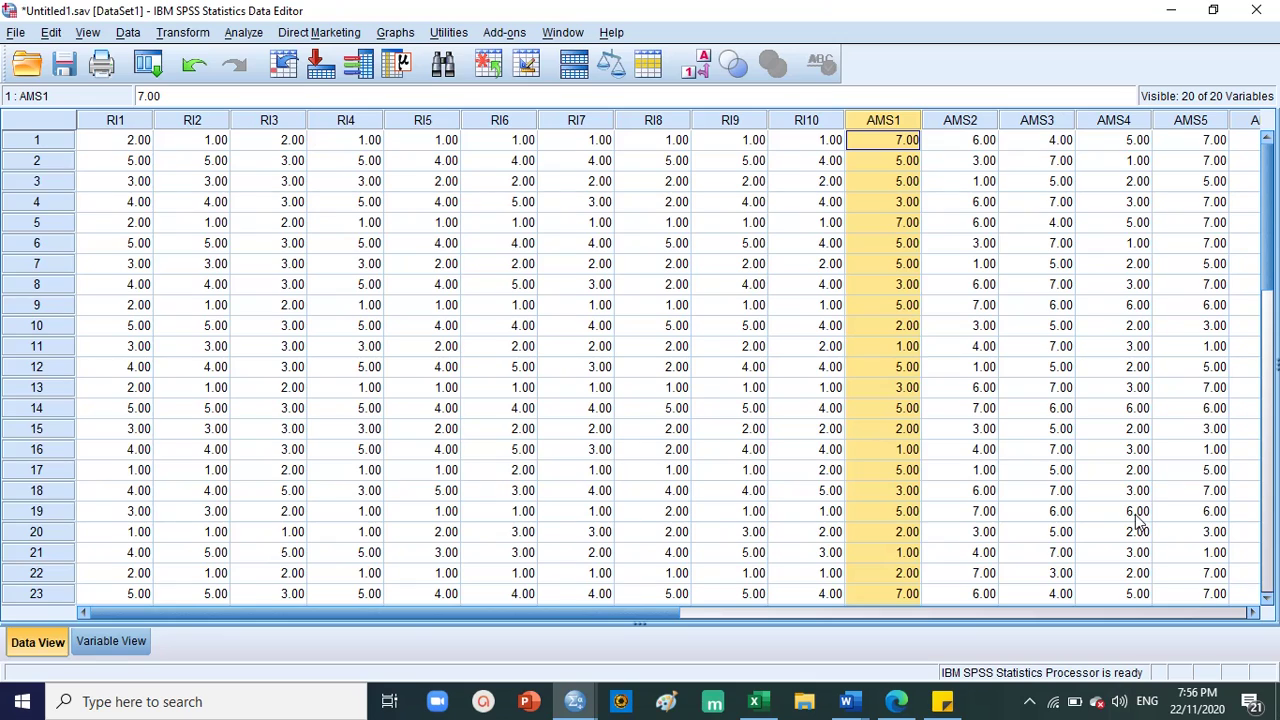
Open Compute Variable and reset the target variable and expression left from the previous computation.
click(184, 34)
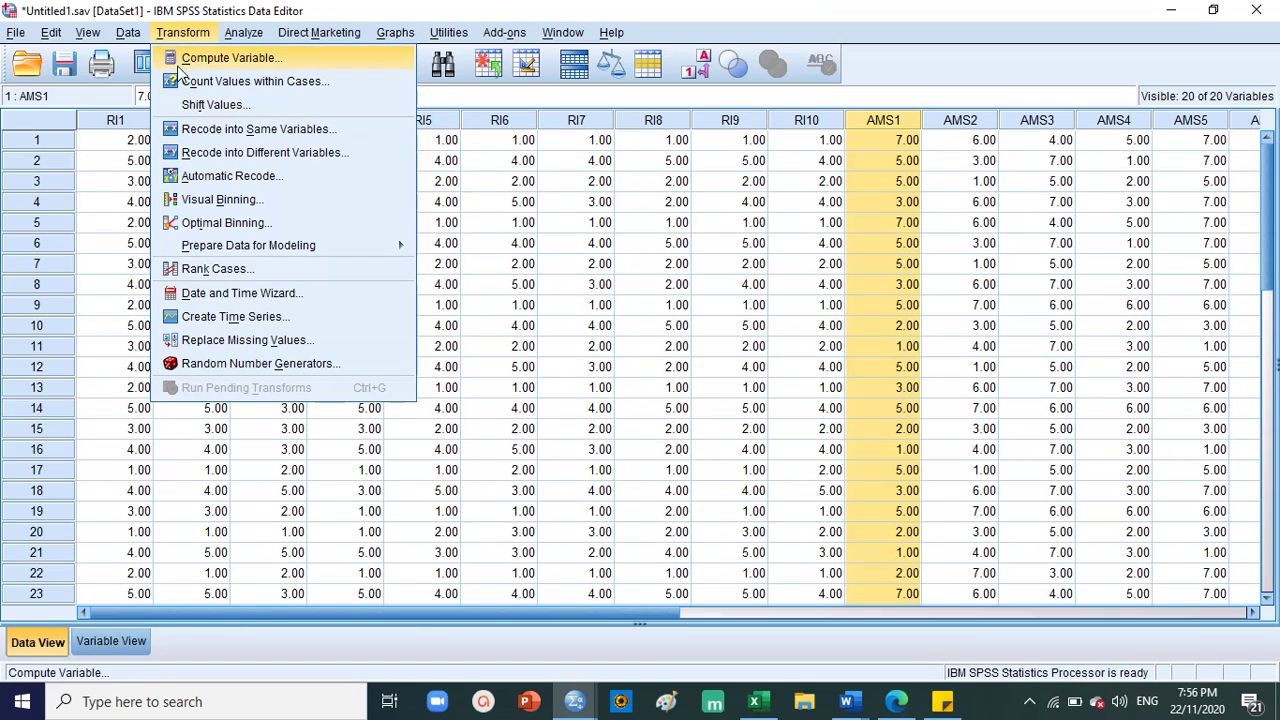
click(205, 62)
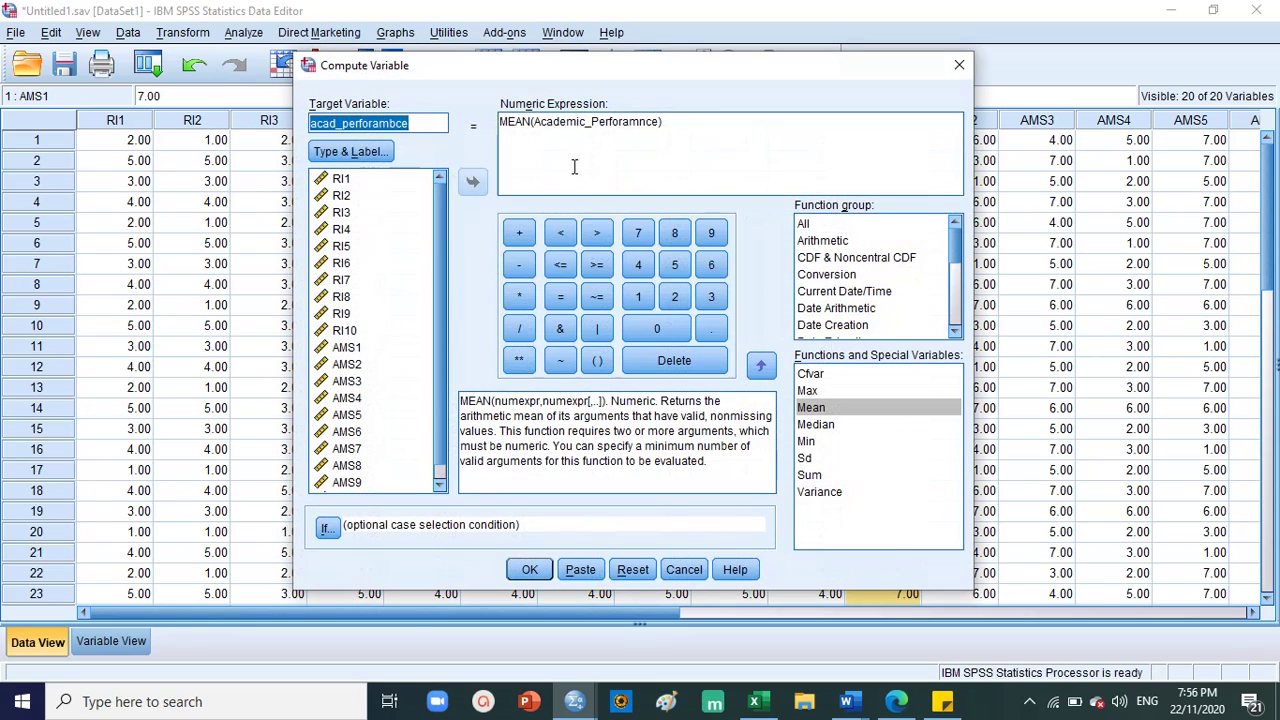
double_click(434, 118)
double_click(394, 125)
text(re)
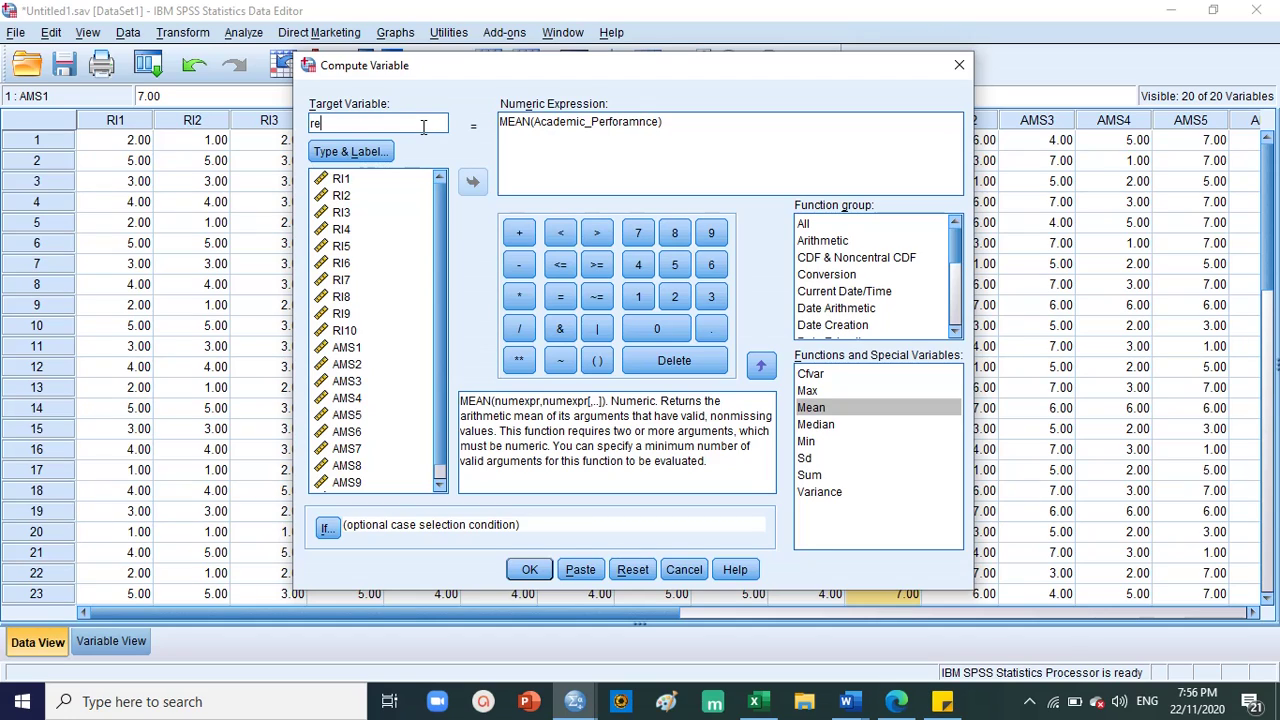
text(silence)
click(640, 572)
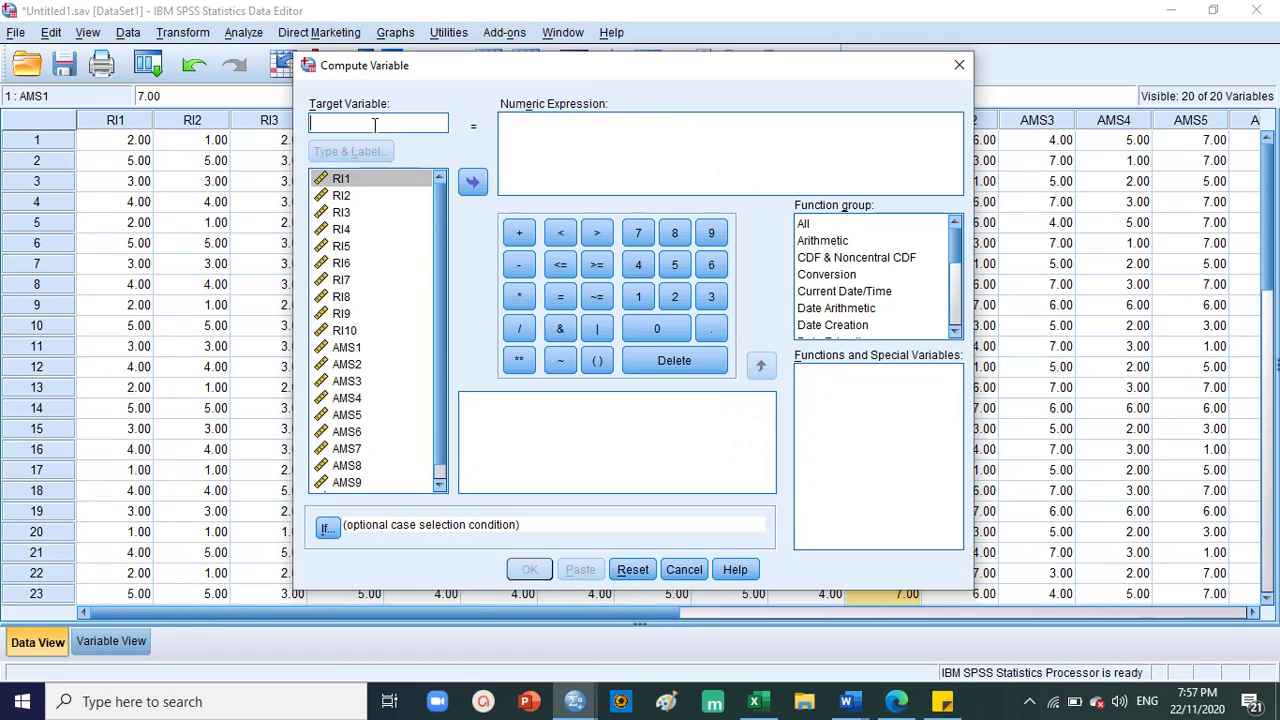
Name the target variable resilience and list the functions of the Statistical group.
text(esilience)
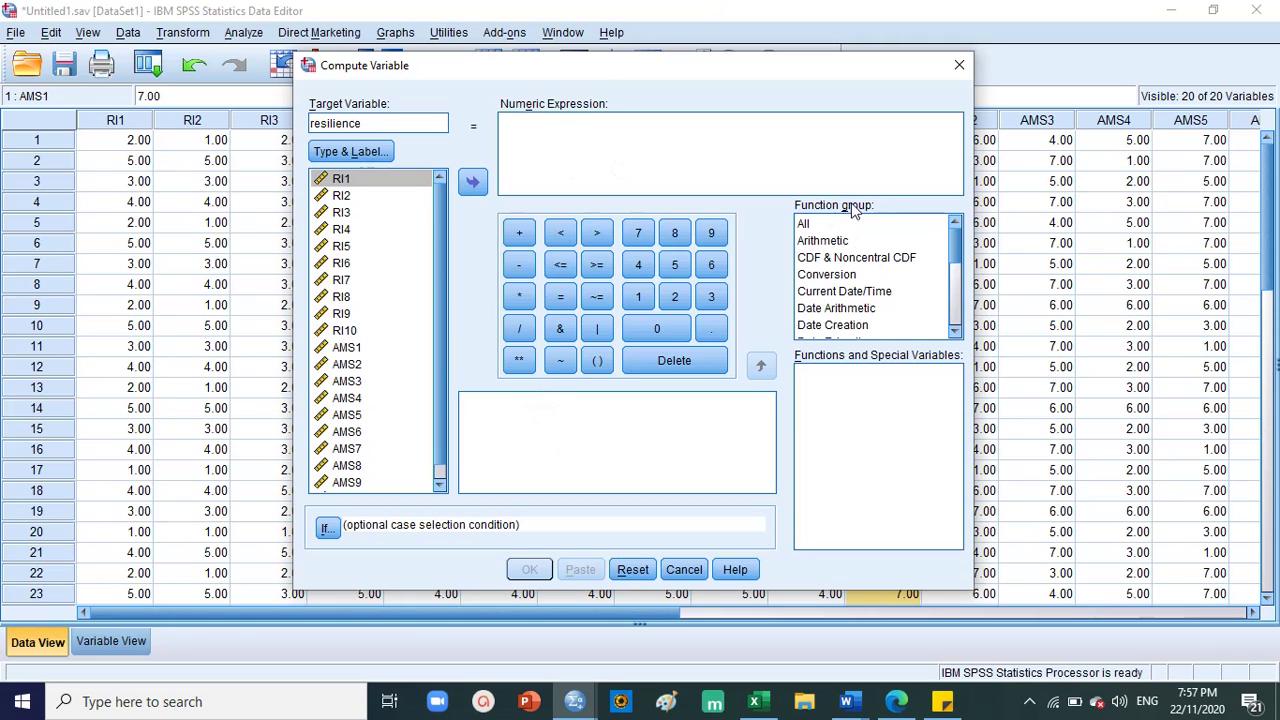
scroll(845, 315, down, 1)
scroll(845, 315, down, 3)
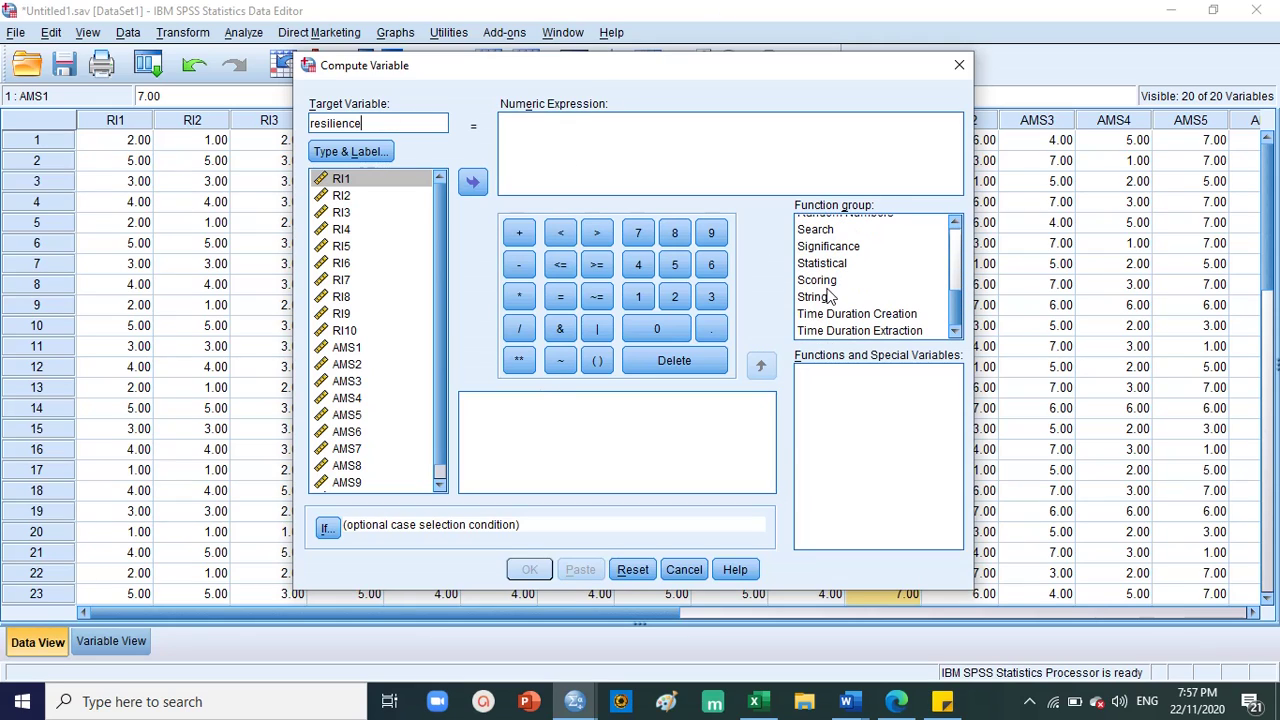
click(822, 265)
double_click(832, 425)
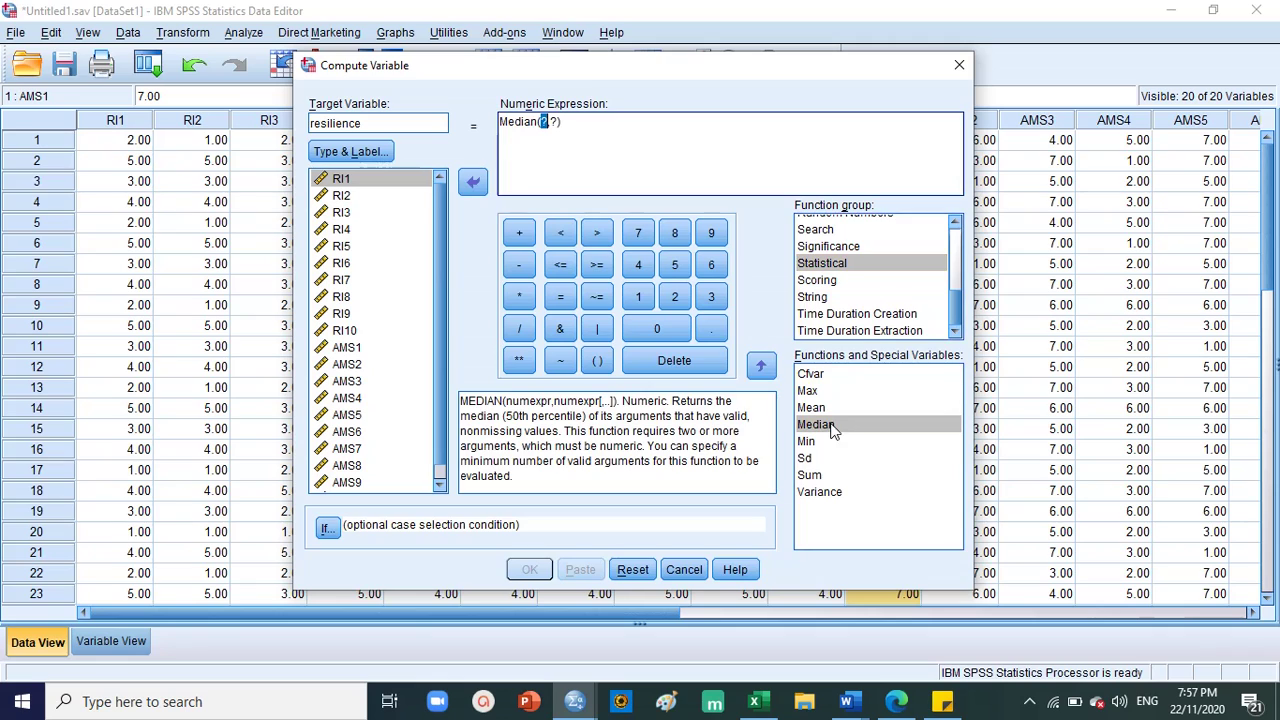
click(553, 122)
click(420, 178)
click(474, 182)
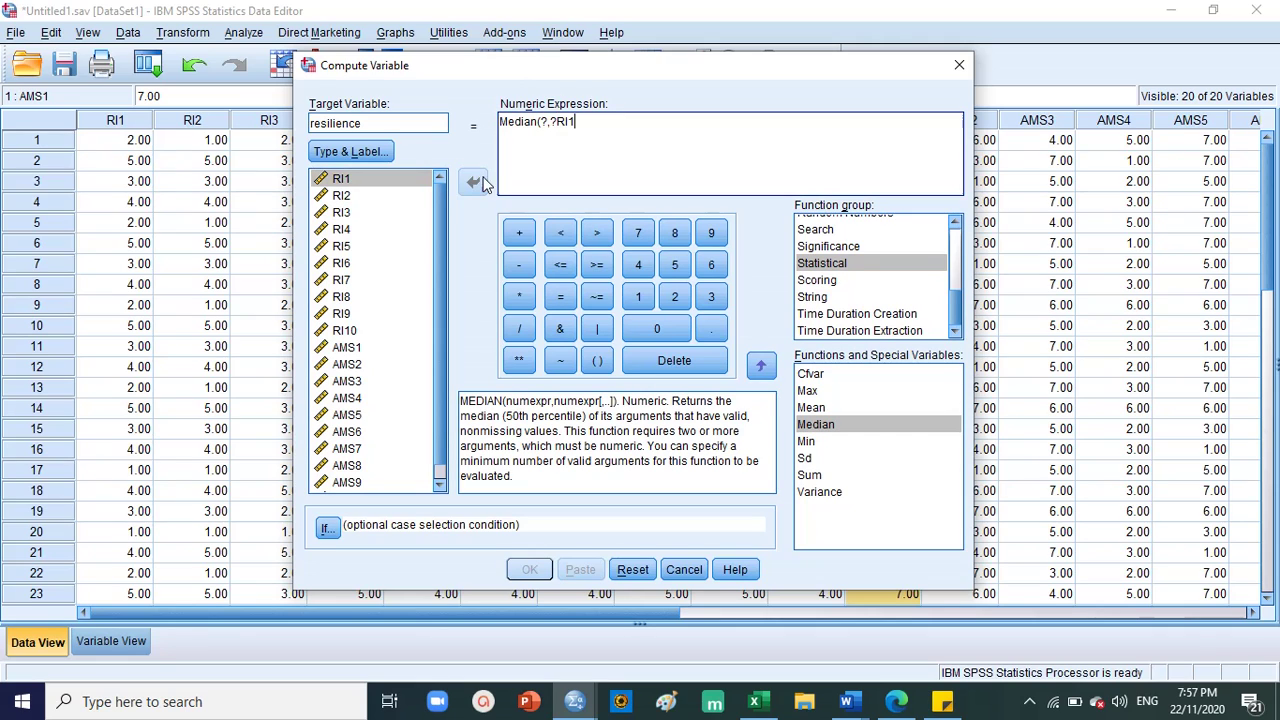
click(557, 122)
key(BackSpace)
key(BackSpace)
key(BackSpace)
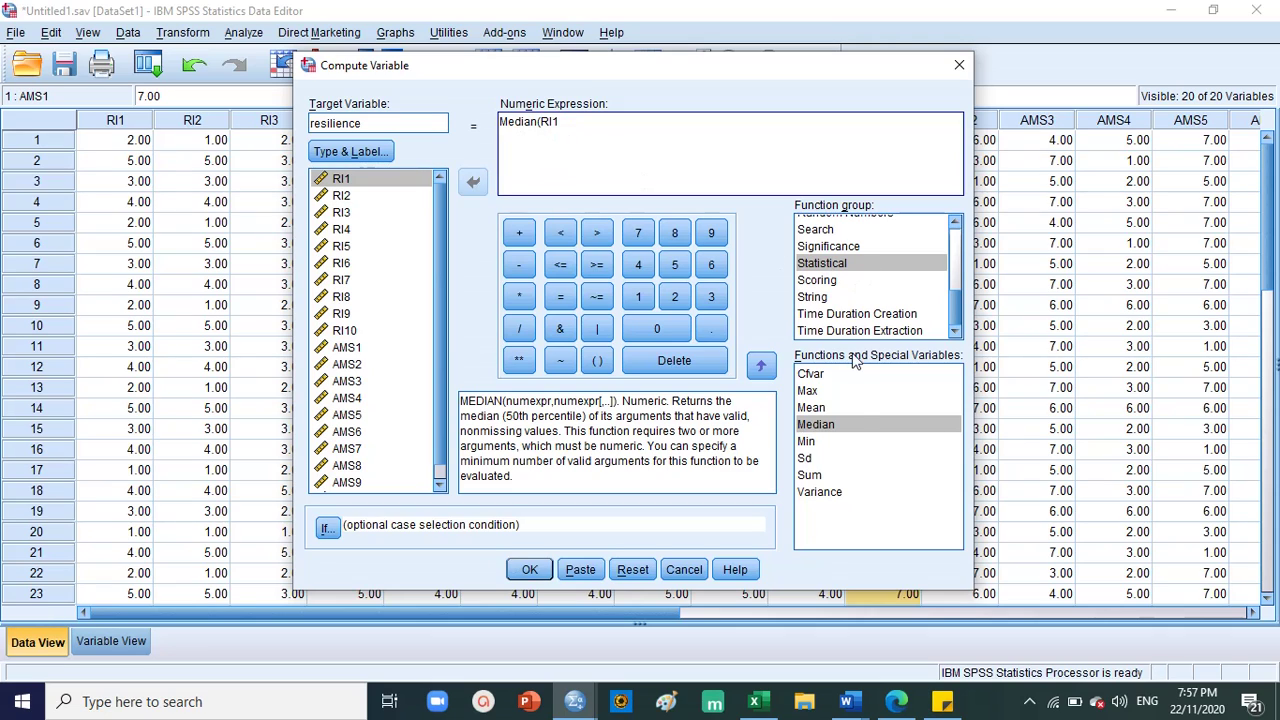
click(822, 408)
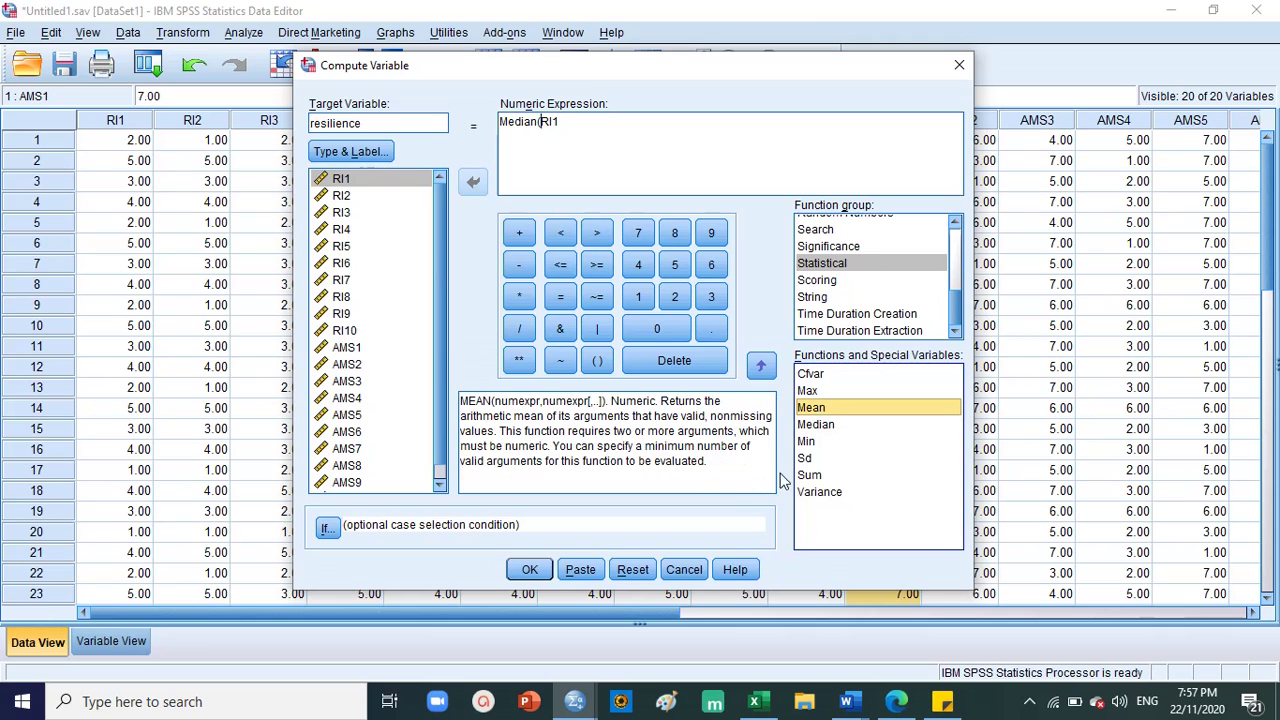
double_click(823, 409)
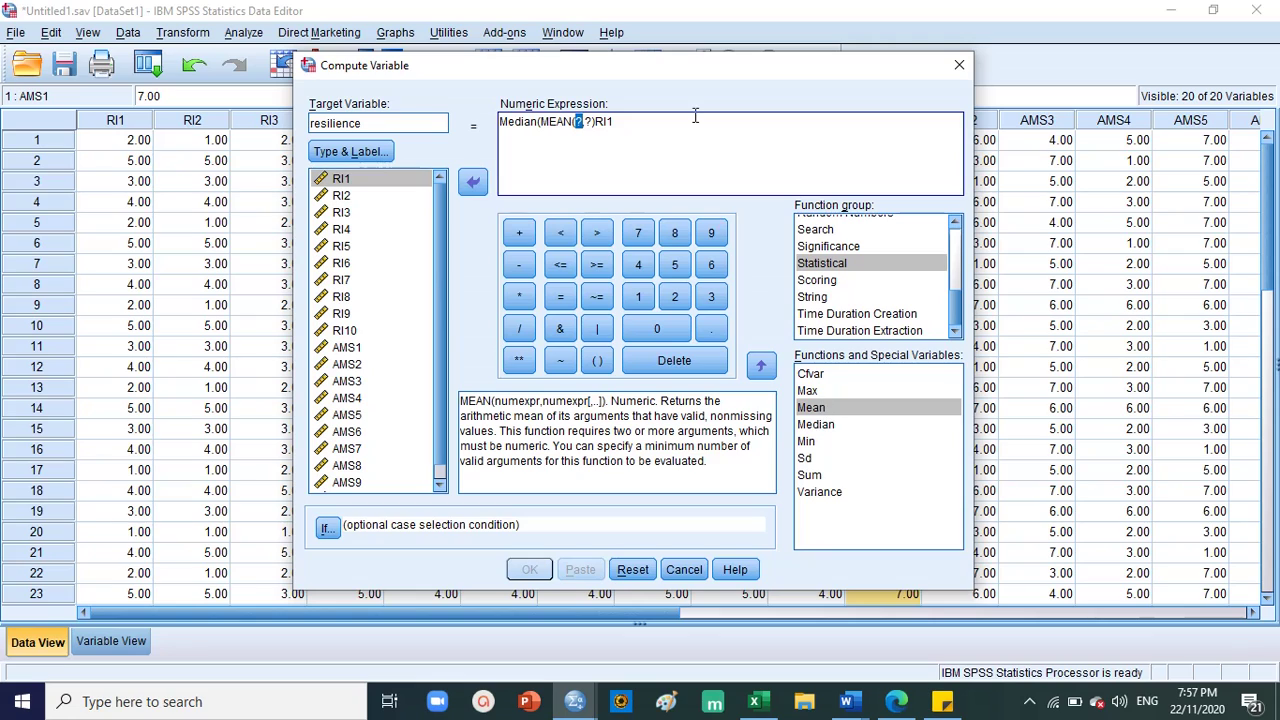
drag(695, 117, 385, 94)
key(Delete)
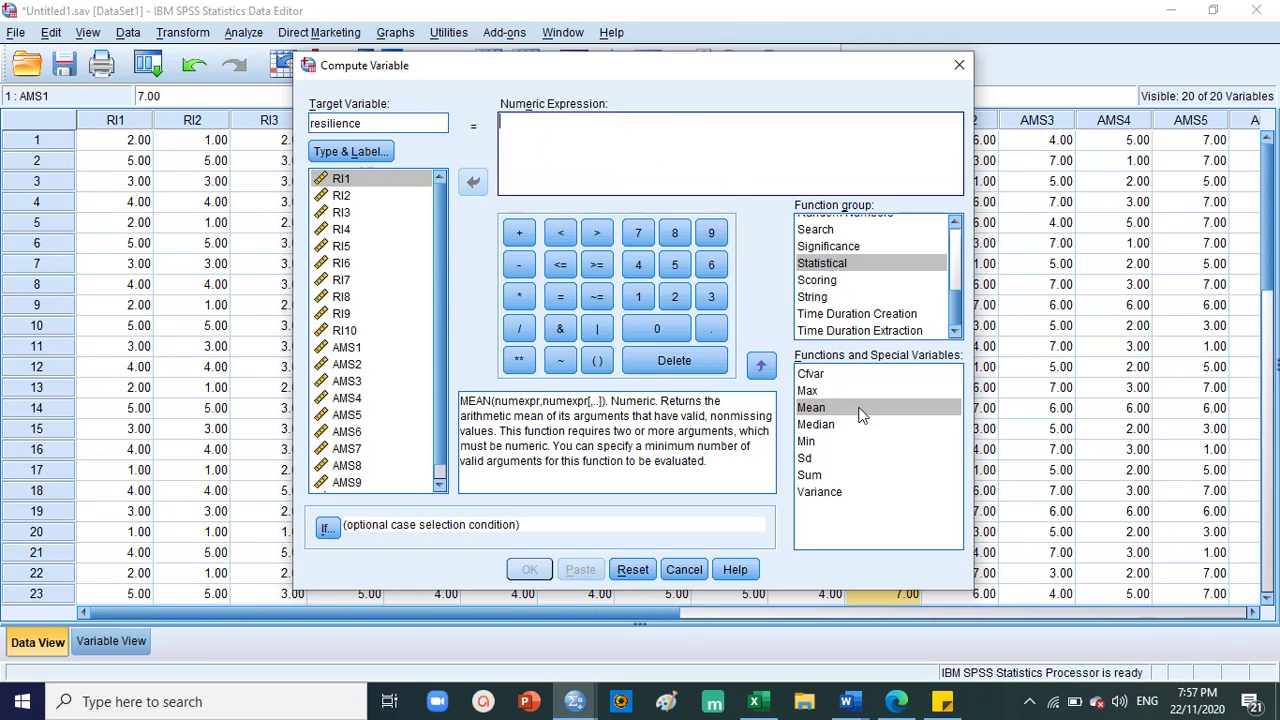
Insert the statistical Mean function into the numeric expression and remove its placeholder arguments.
click(845, 263)
double_click(812, 408)
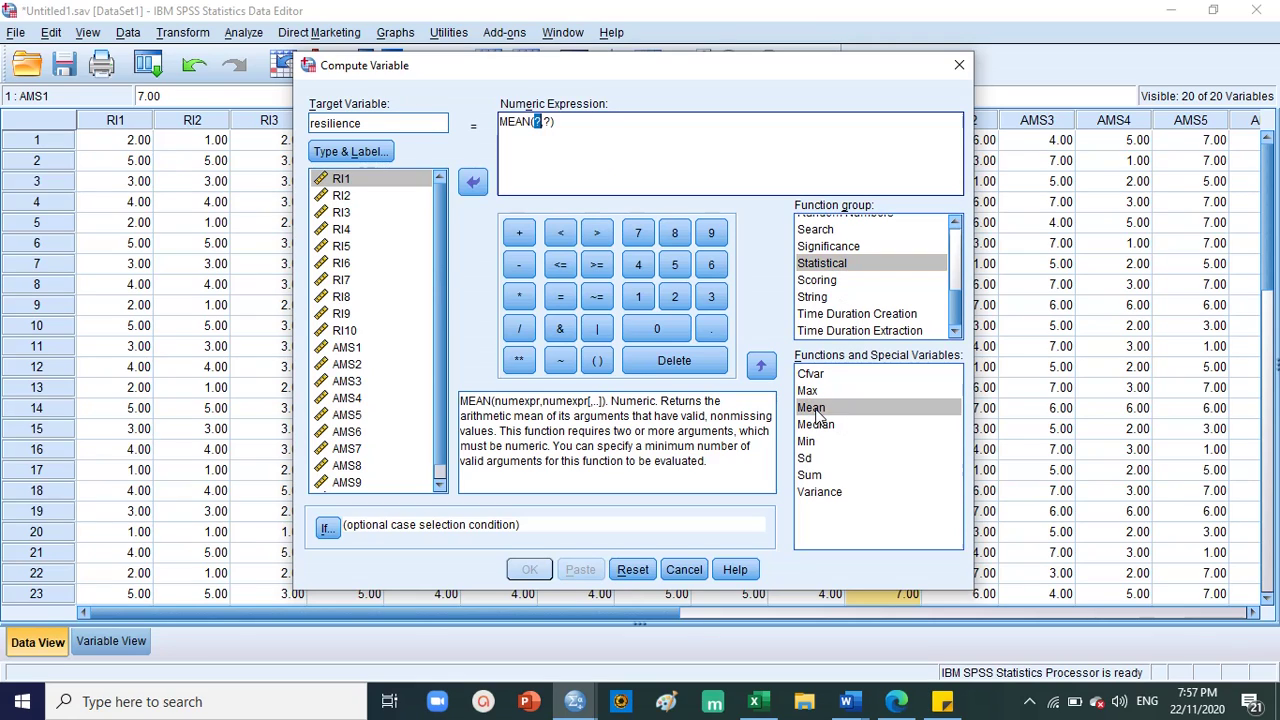
click(549, 124)
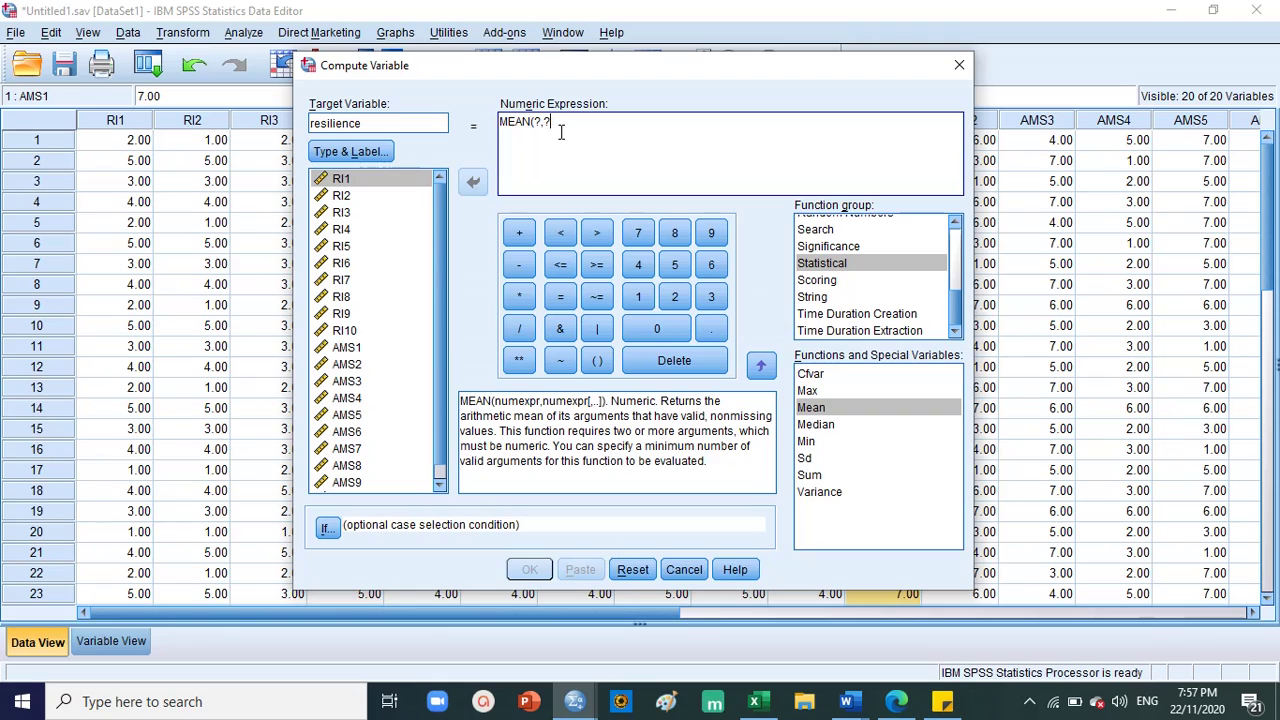
key(BackSpace)
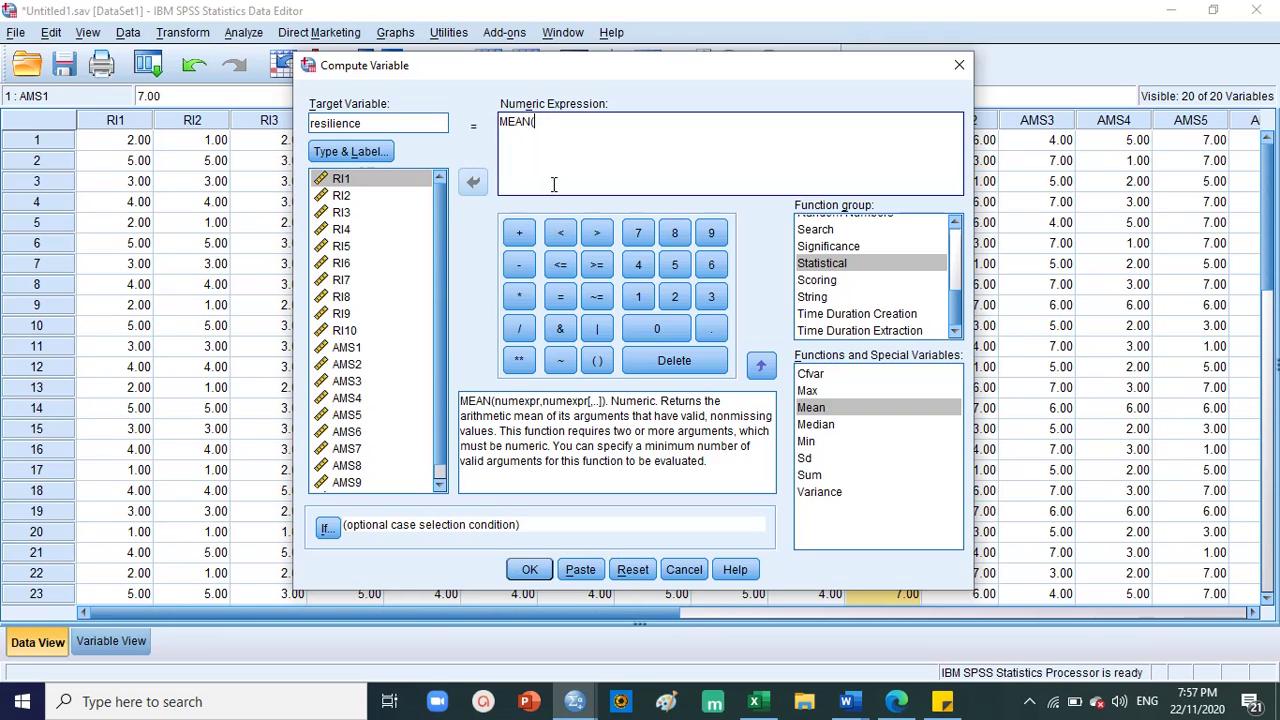
Add RI1, RI2, RI3 and RI4 to the MEAN expression as comma-separated arguments.
click(400, 180)
click(473, 182)
click(362, 196)
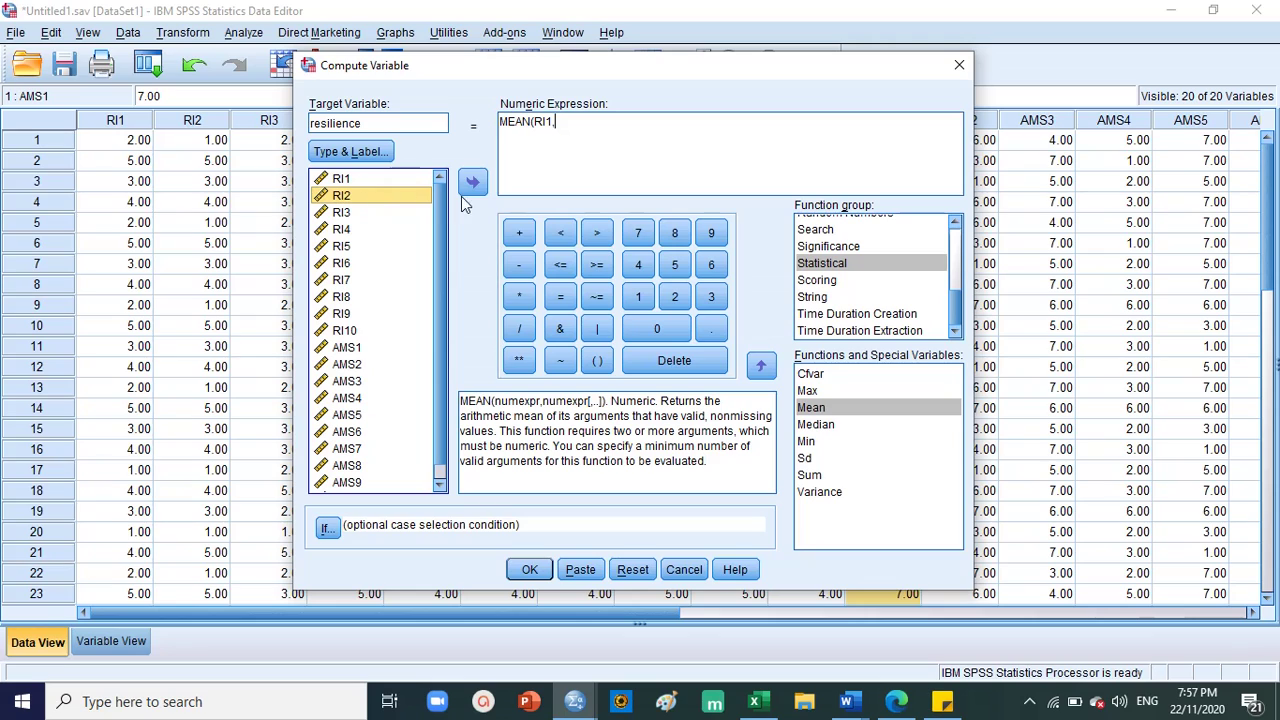
click(468, 190)
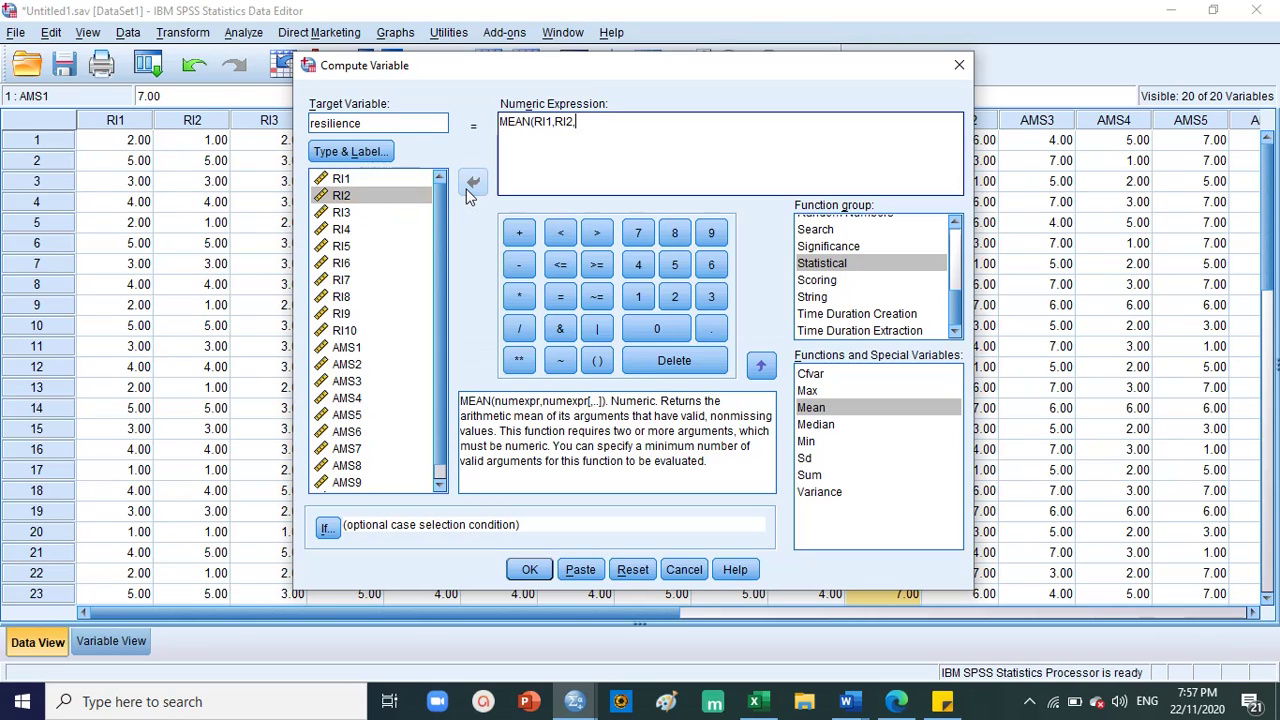
click(389, 212)
click(464, 191)
text(,)
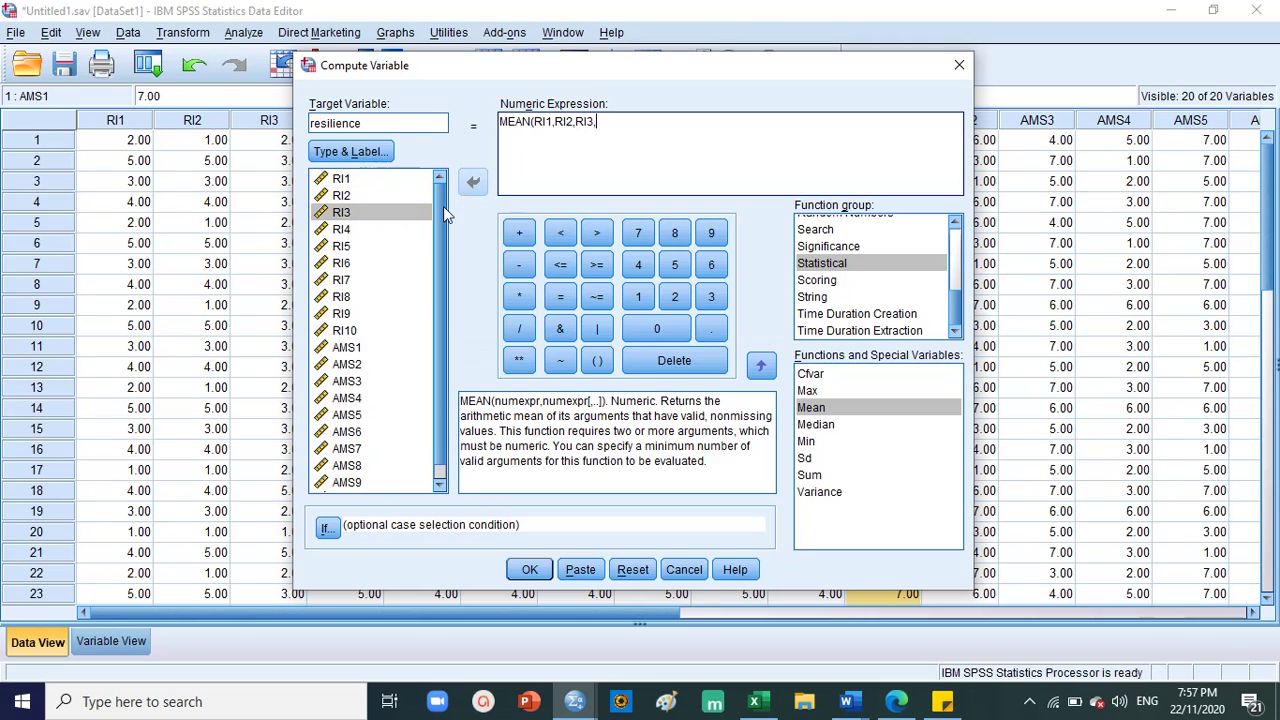
click(382, 229)
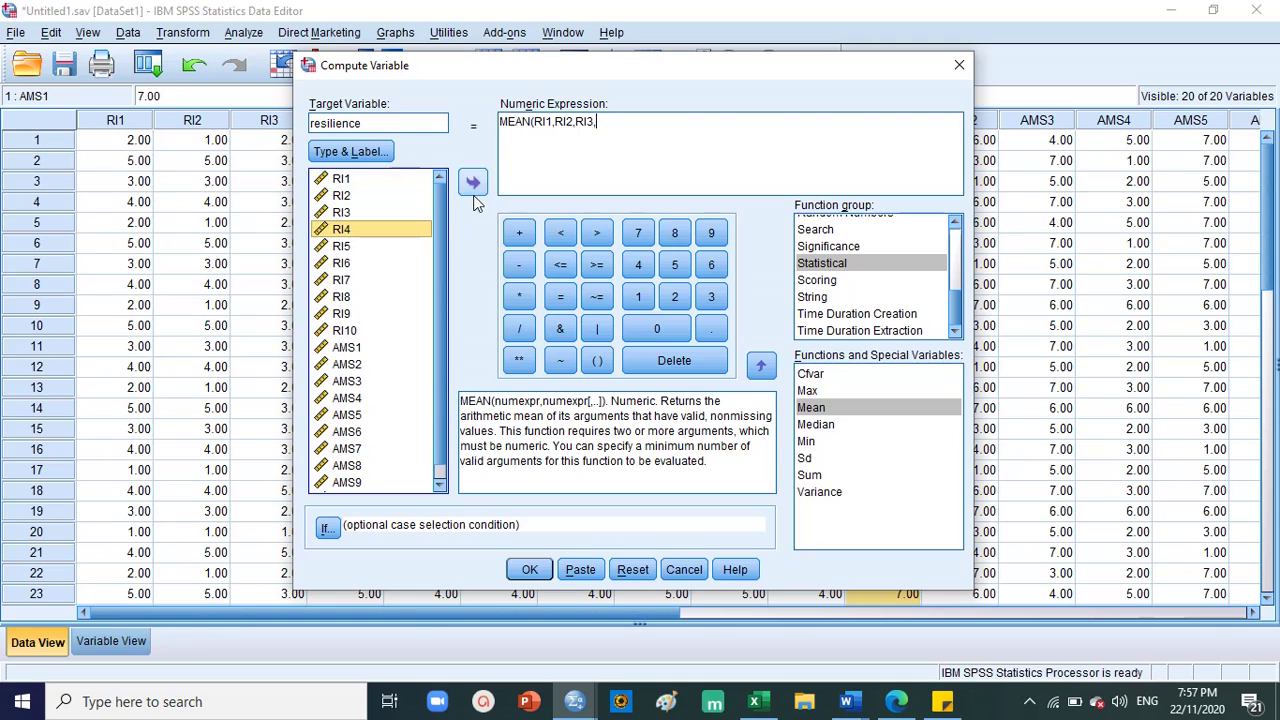
click(473, 184)
text(,)
click(371, 248)
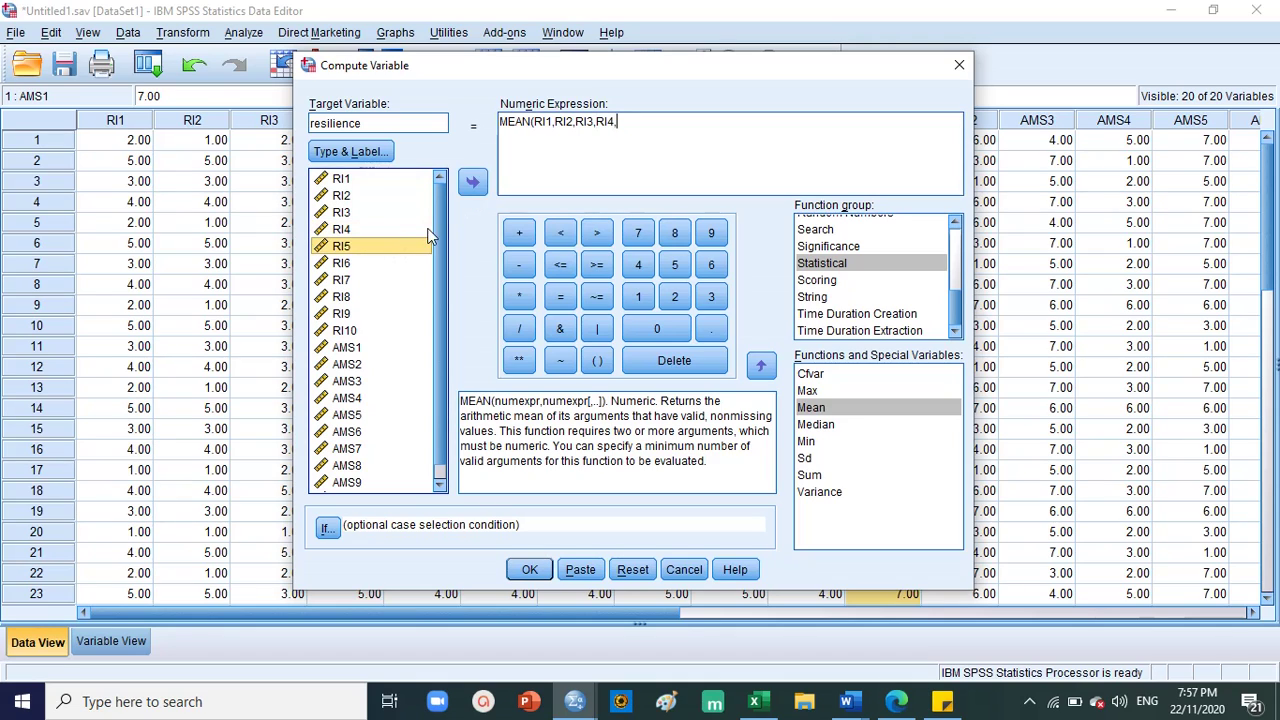
Add RI5, RI6 and RI7 as comma-separated arguments to the MEAN expression for the resilience variable.
click(476, 186)
text(,)
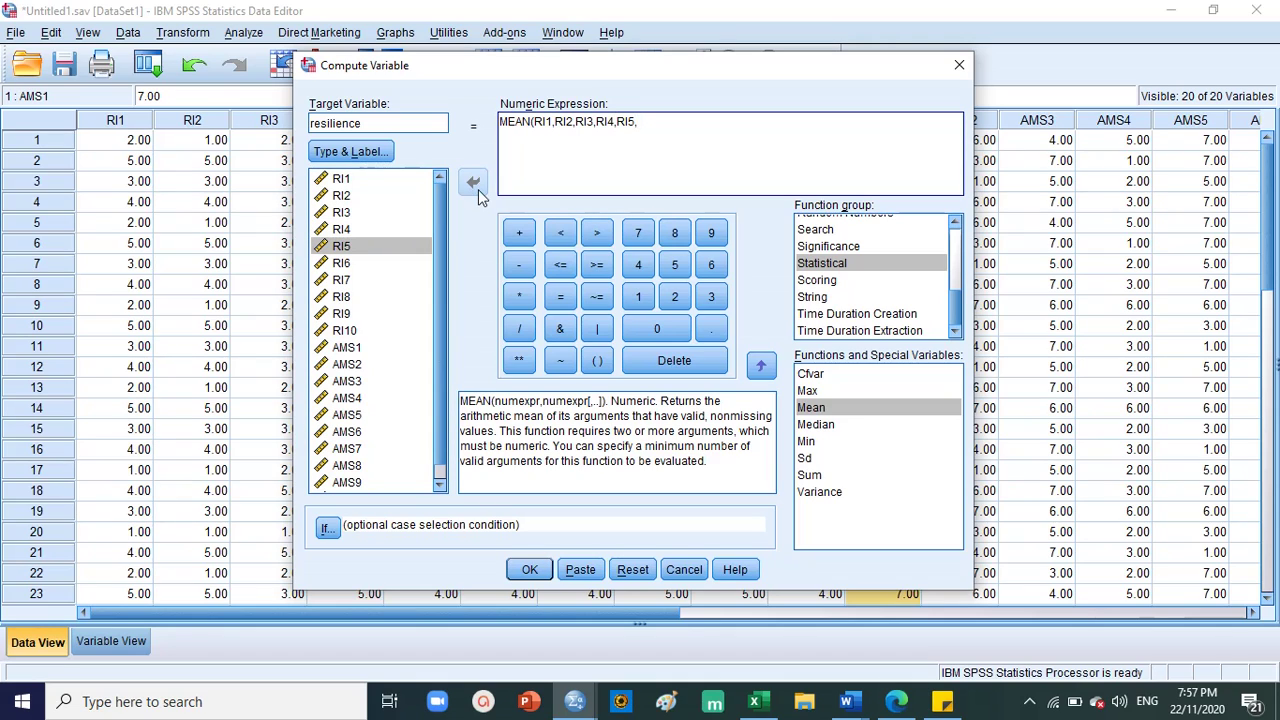
click(362, 262)
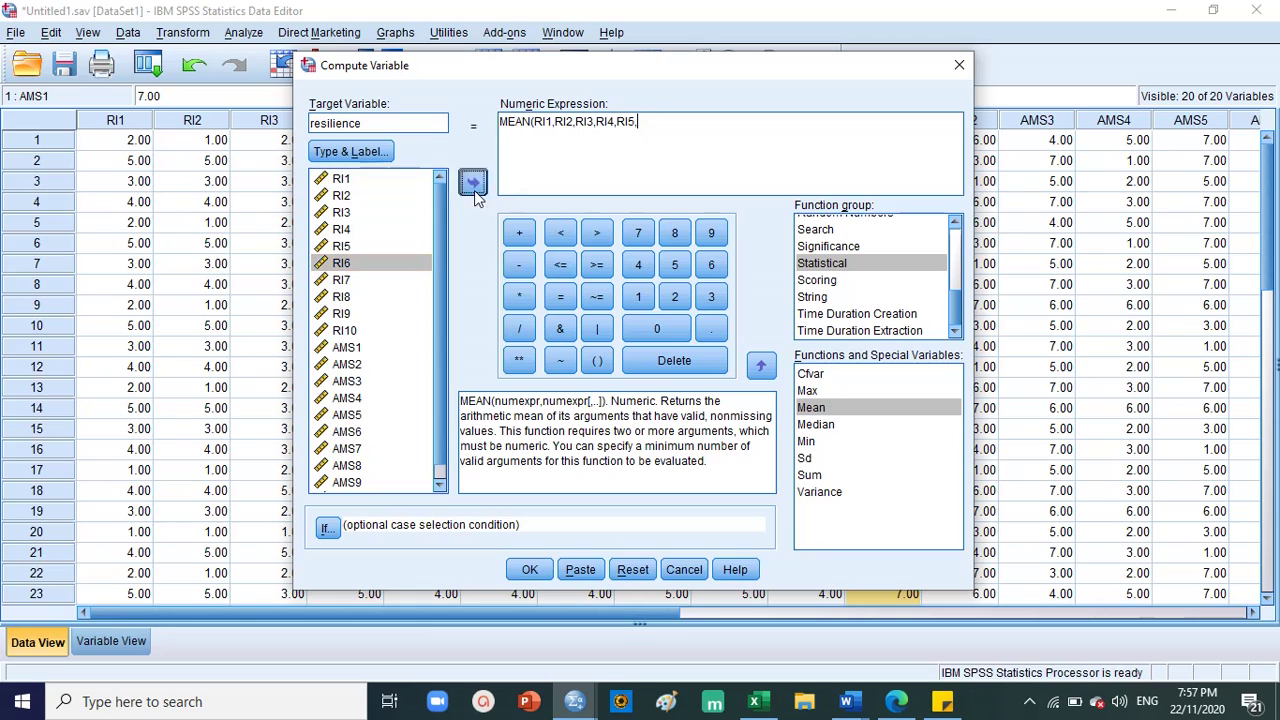
click(475, 190)
text(,)
click(345, 280)
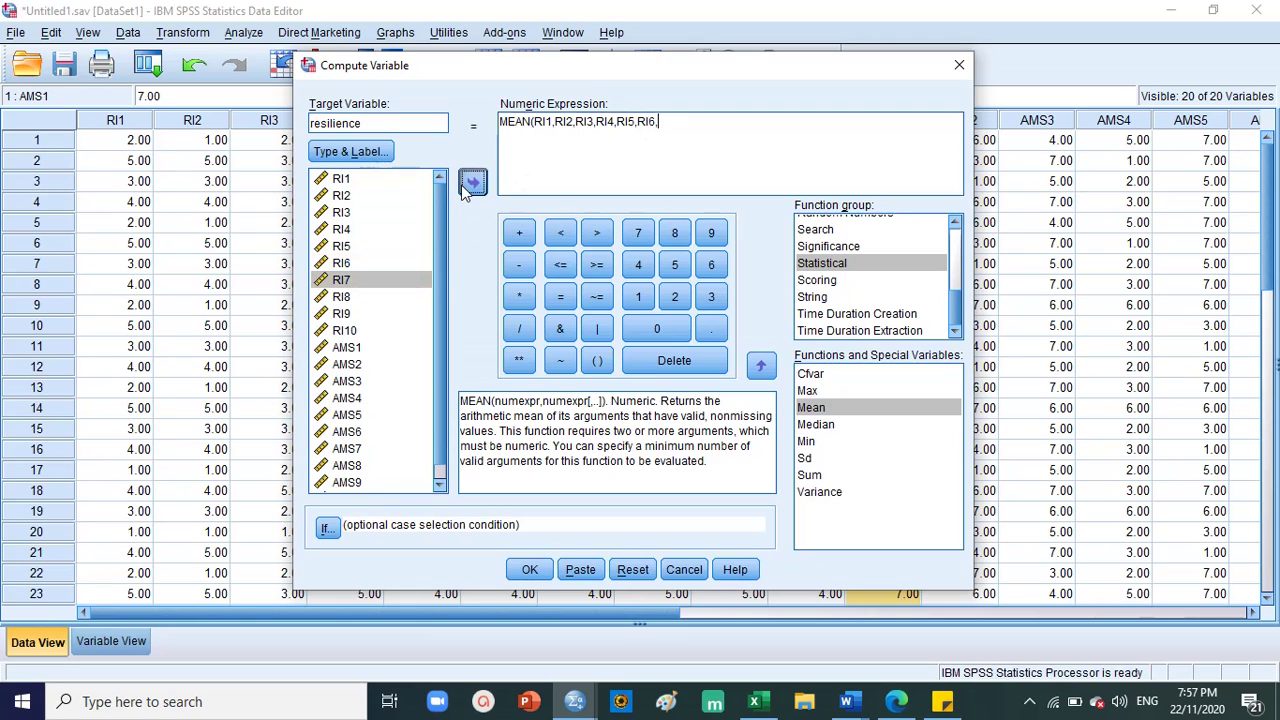
click(473, 182)
text(,)
Complete the MEAN expression with RI8, RI9 and RI10 and compute the resilience variable.
click(375, 296)
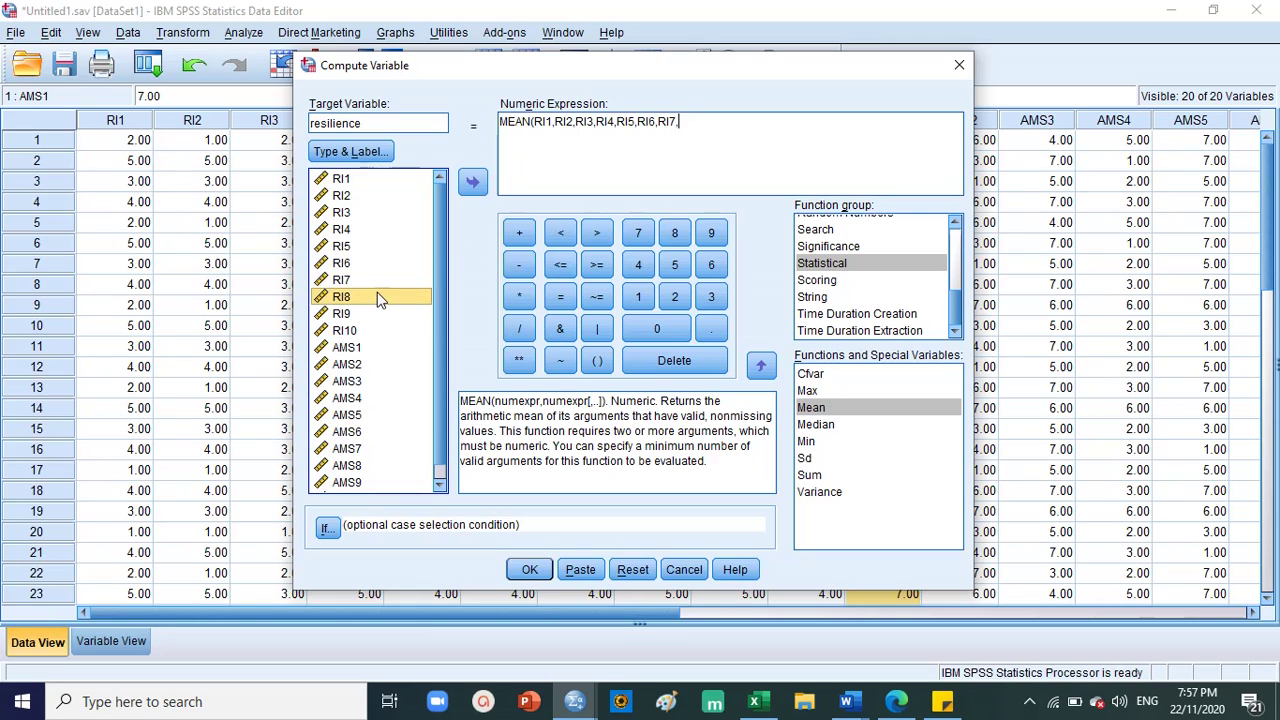
click(470, 190)
text(,)
click(345, 313)
click(476, 182)
text(,RI9,)
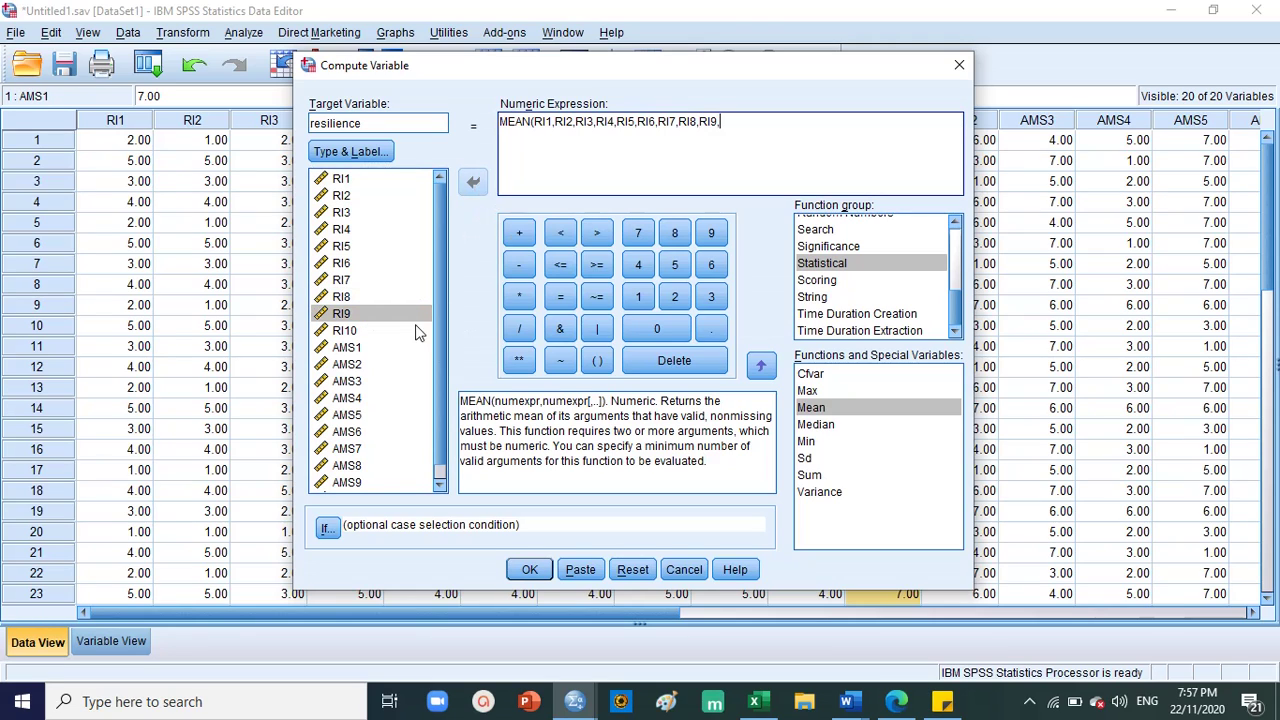
click(352, 332)
click(474, 183)
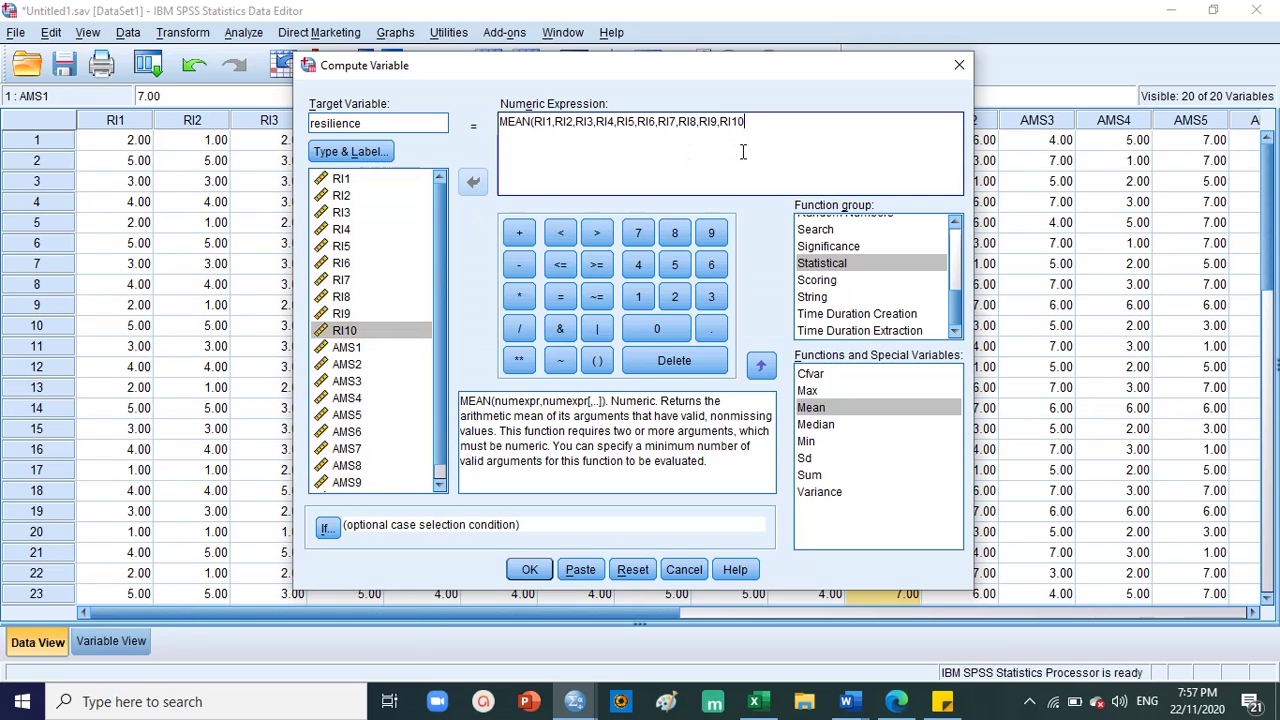
click(529, 569)
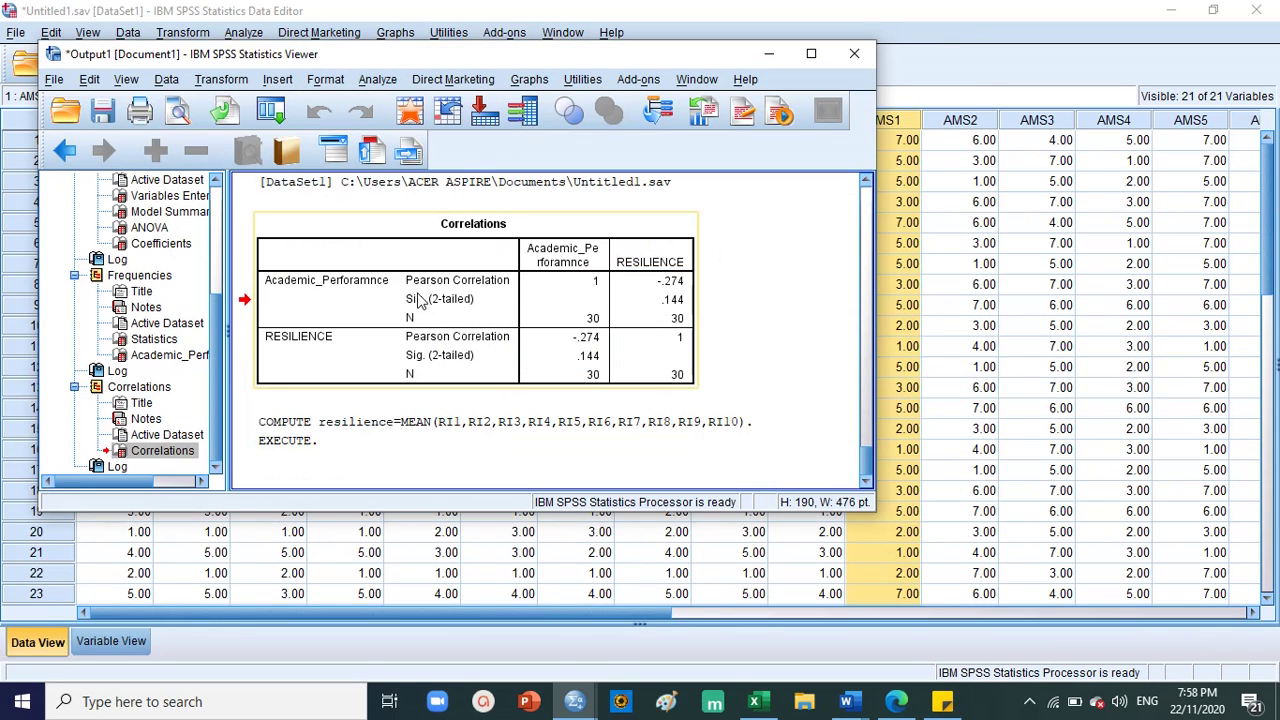
Review the output document's correlation, regression and frequency results and the COMPUTE log for resilience.
scroll(460, 318, up, 15)
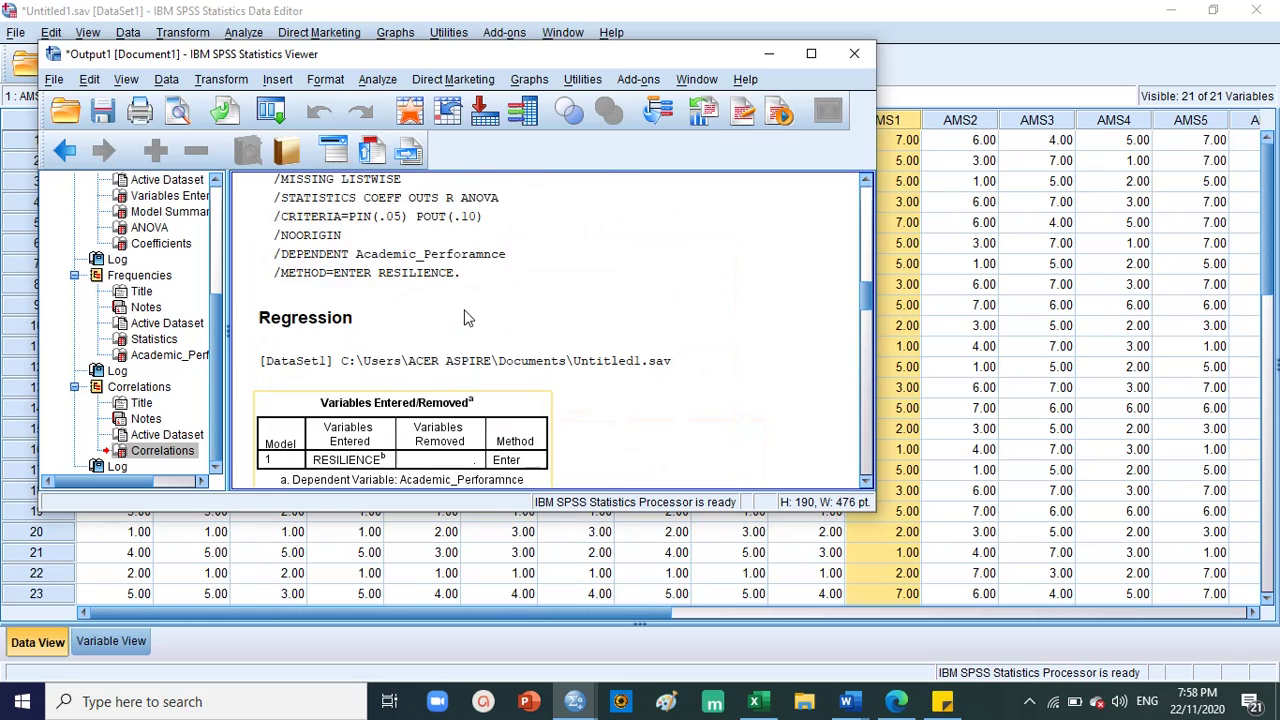
scroll(463, 318, up, 10)
scroll(463, 318, down, 20)
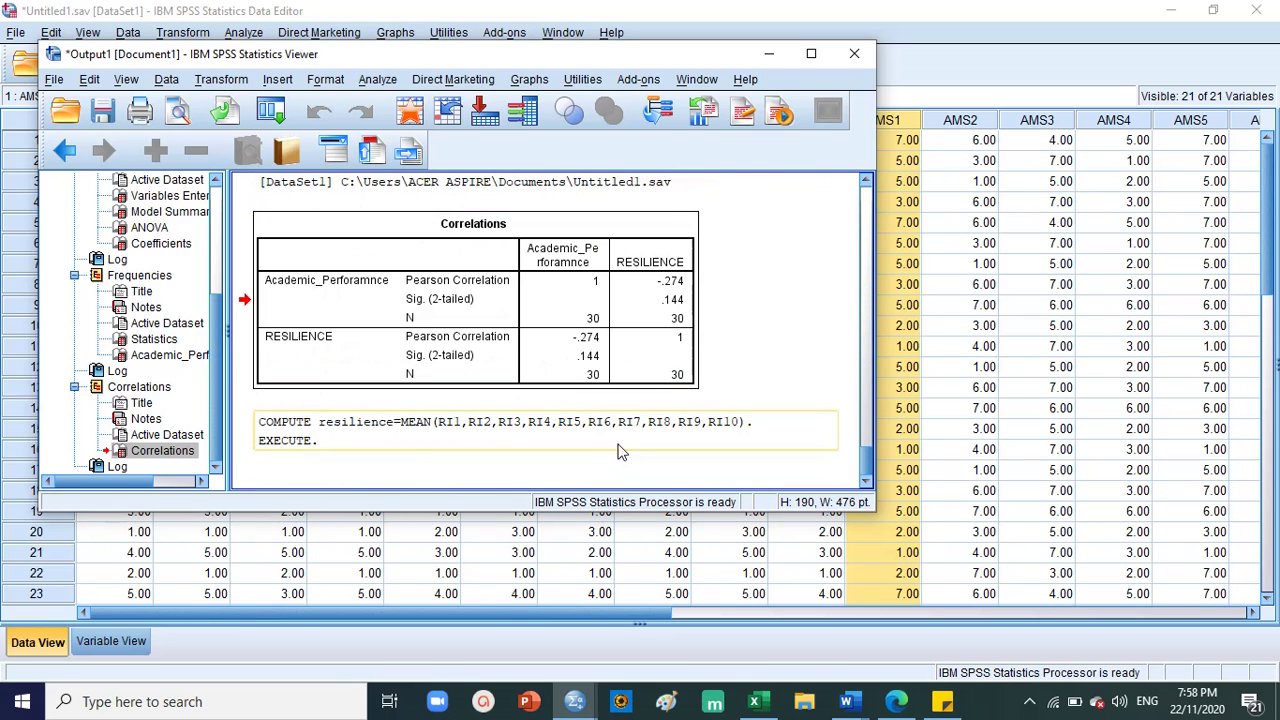
scroll(624, 428, up, 5)
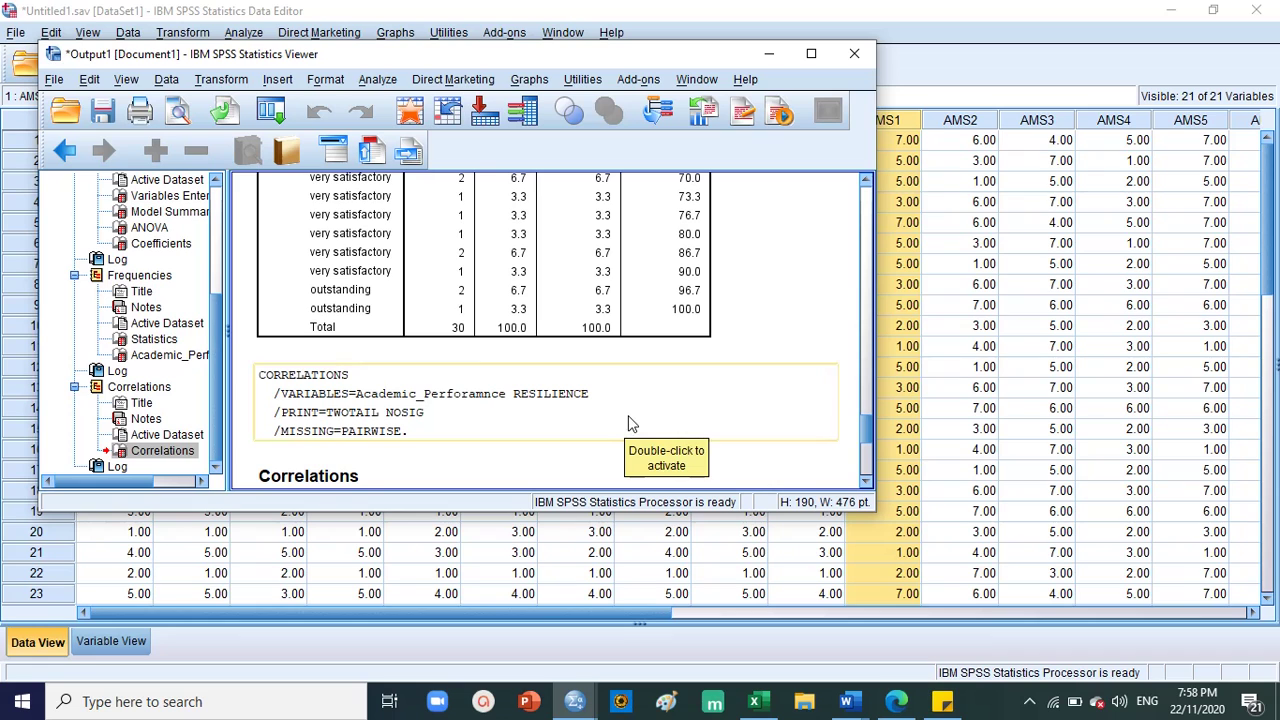
scroll(628, 424, up, 15)
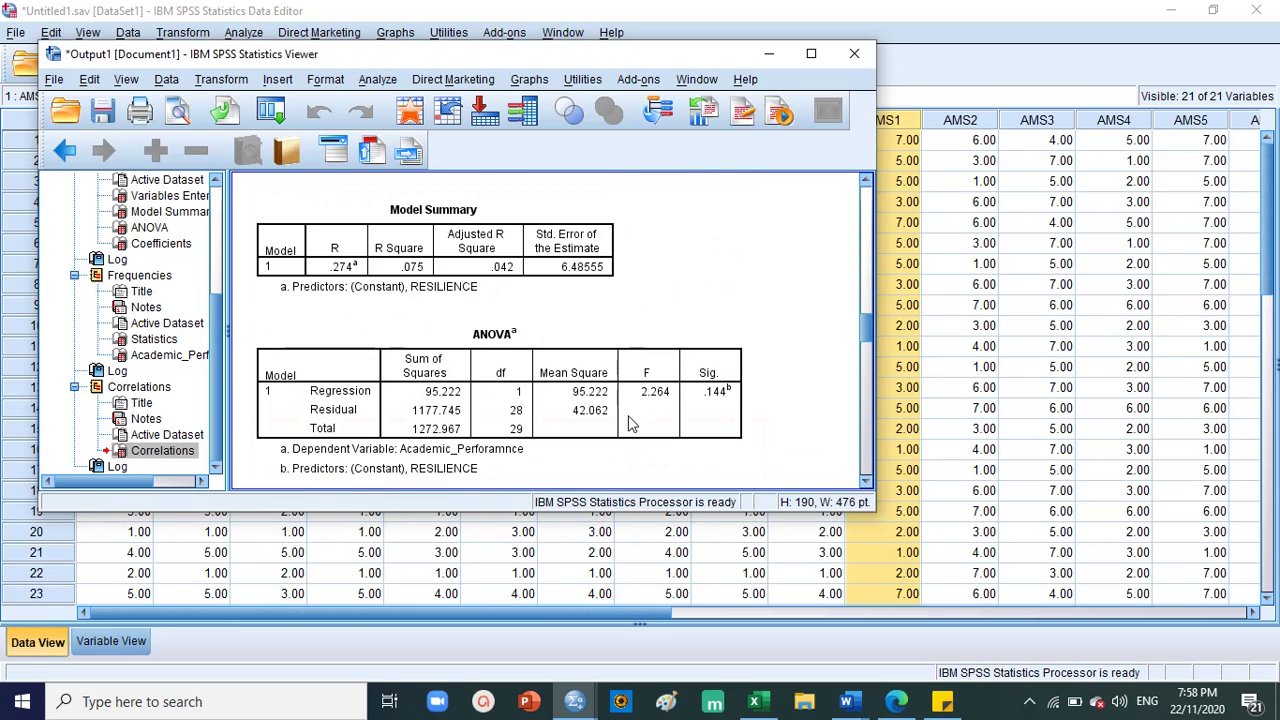
scroll(630, 410, up, 15)
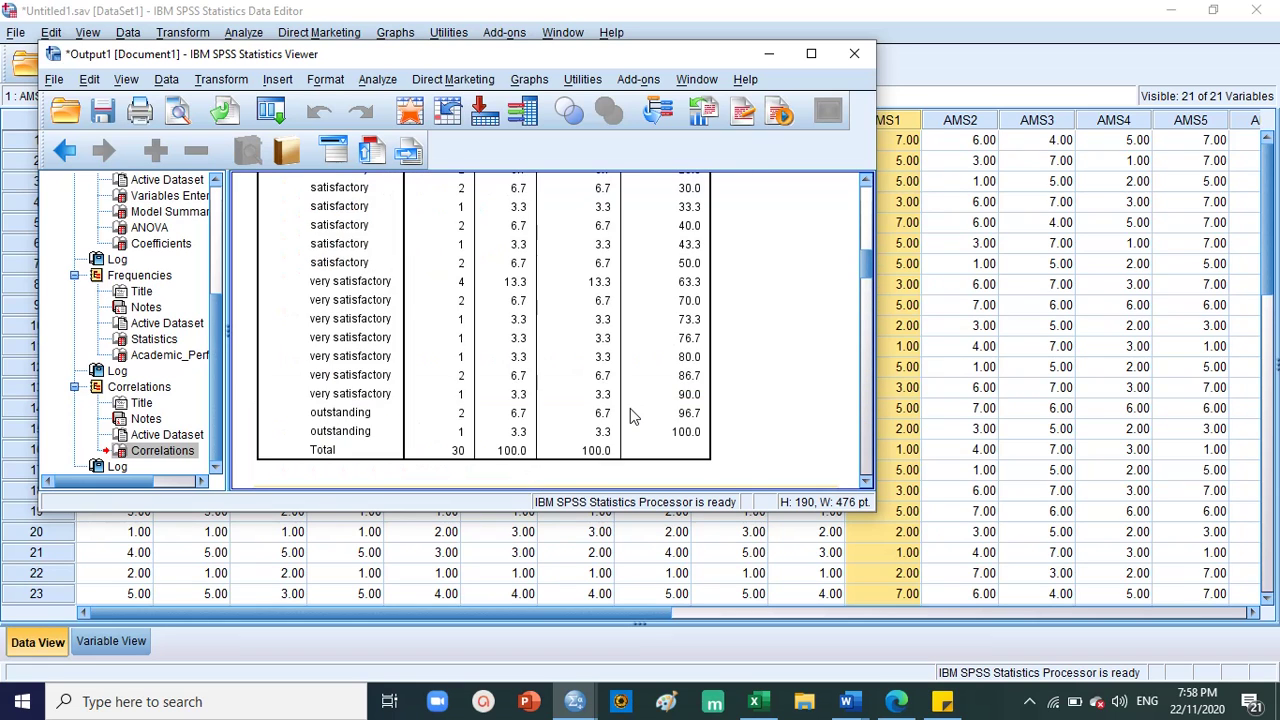
scroll(630, 416, down, 5)
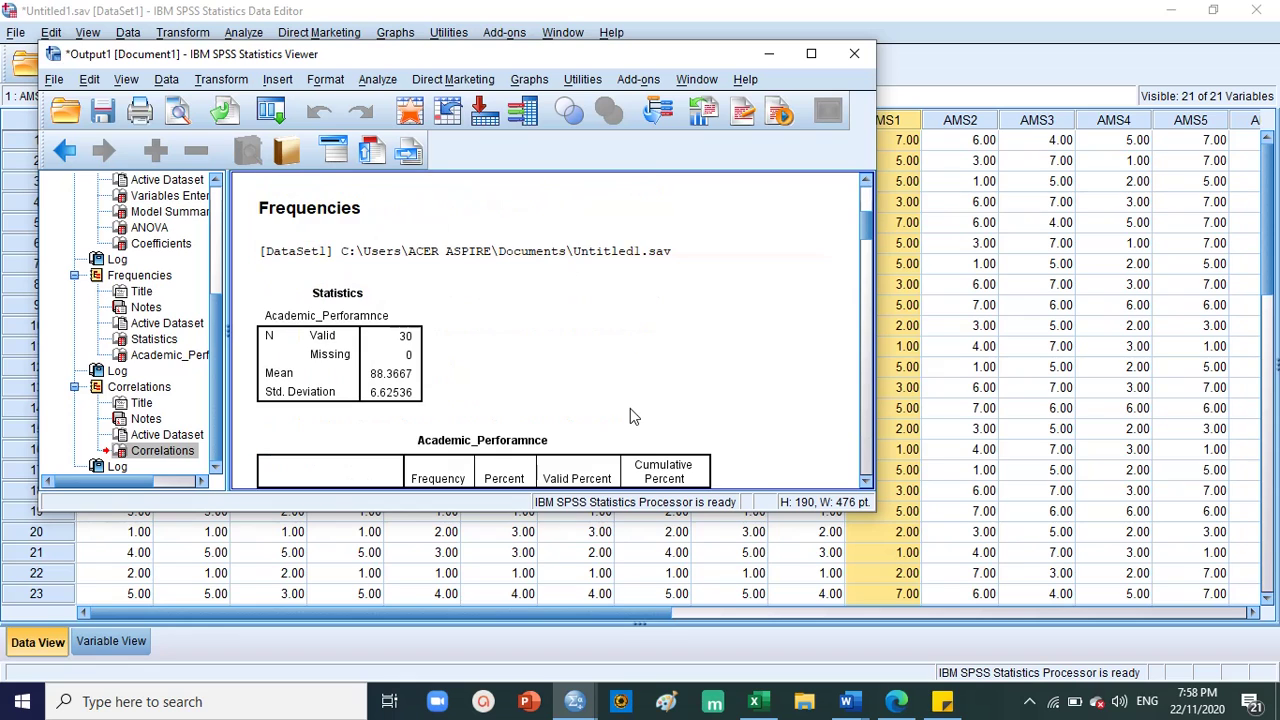
scroll(630, 416, up, 5)
click(641, 418)
scroll(652, 430, down, 15)
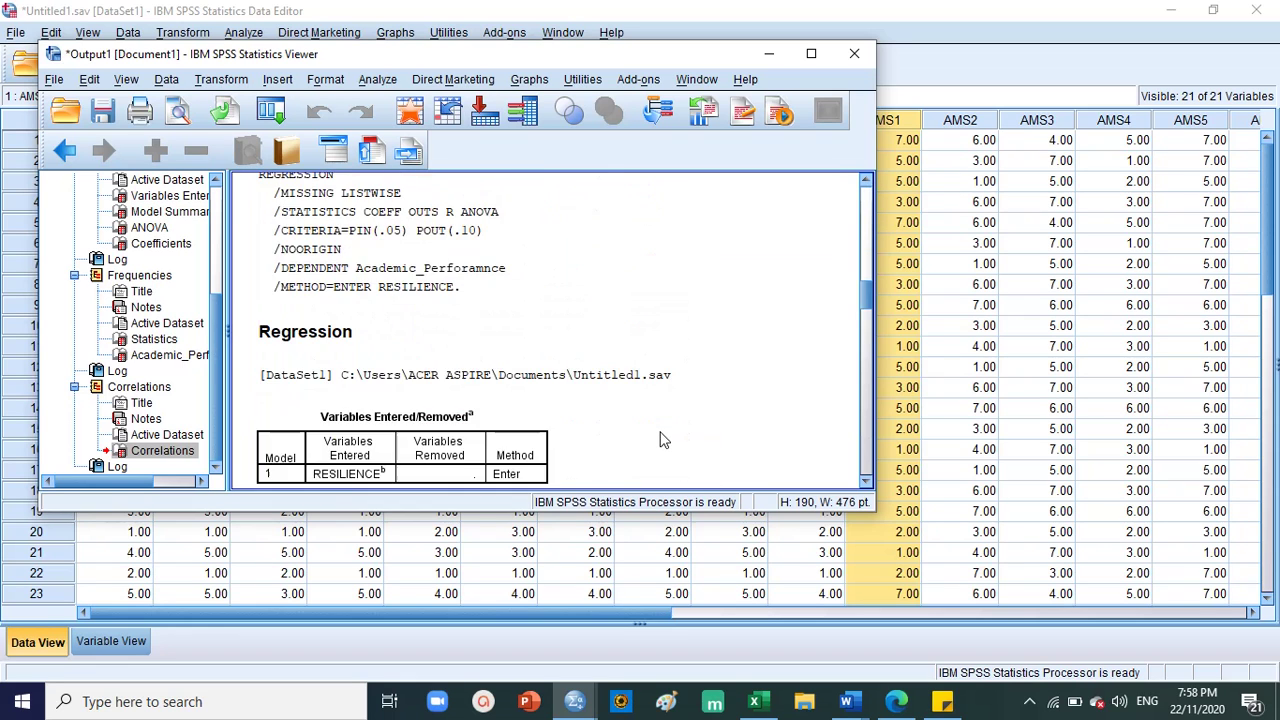
scroll(660, 437, up, 15)
scroll(672, 432, down, 20)
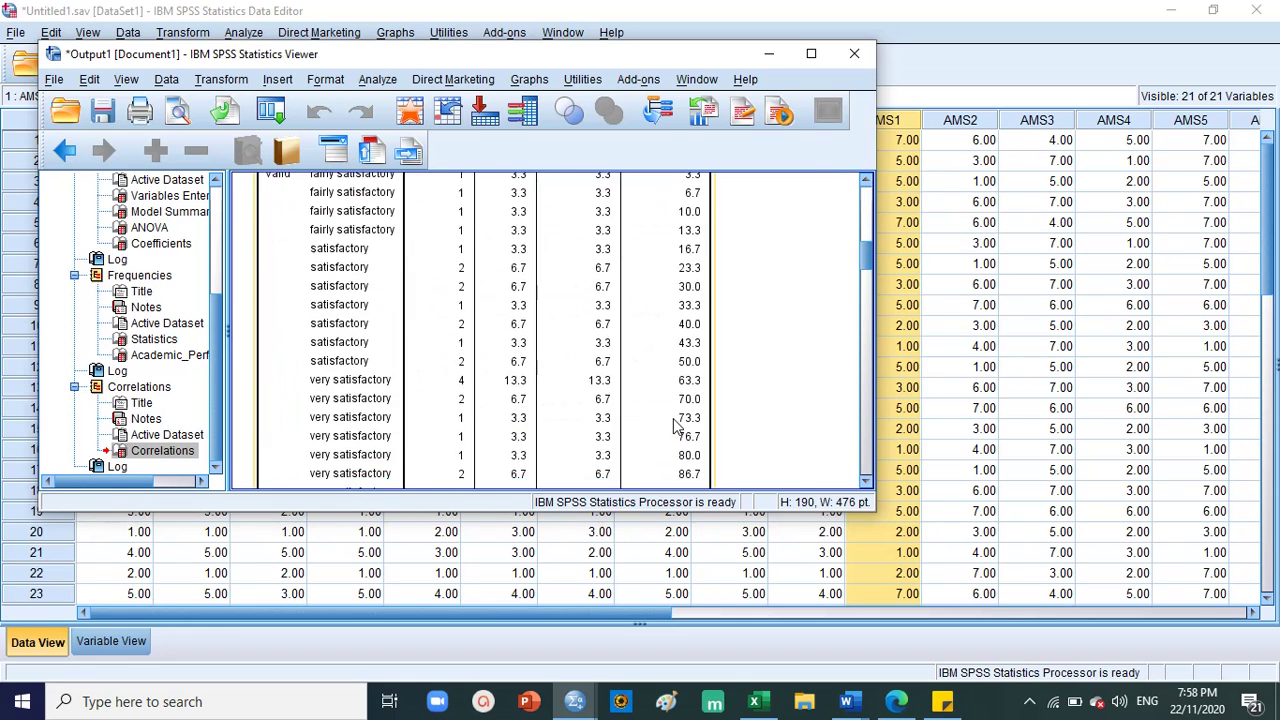
scroll(670, 425, down, 1)
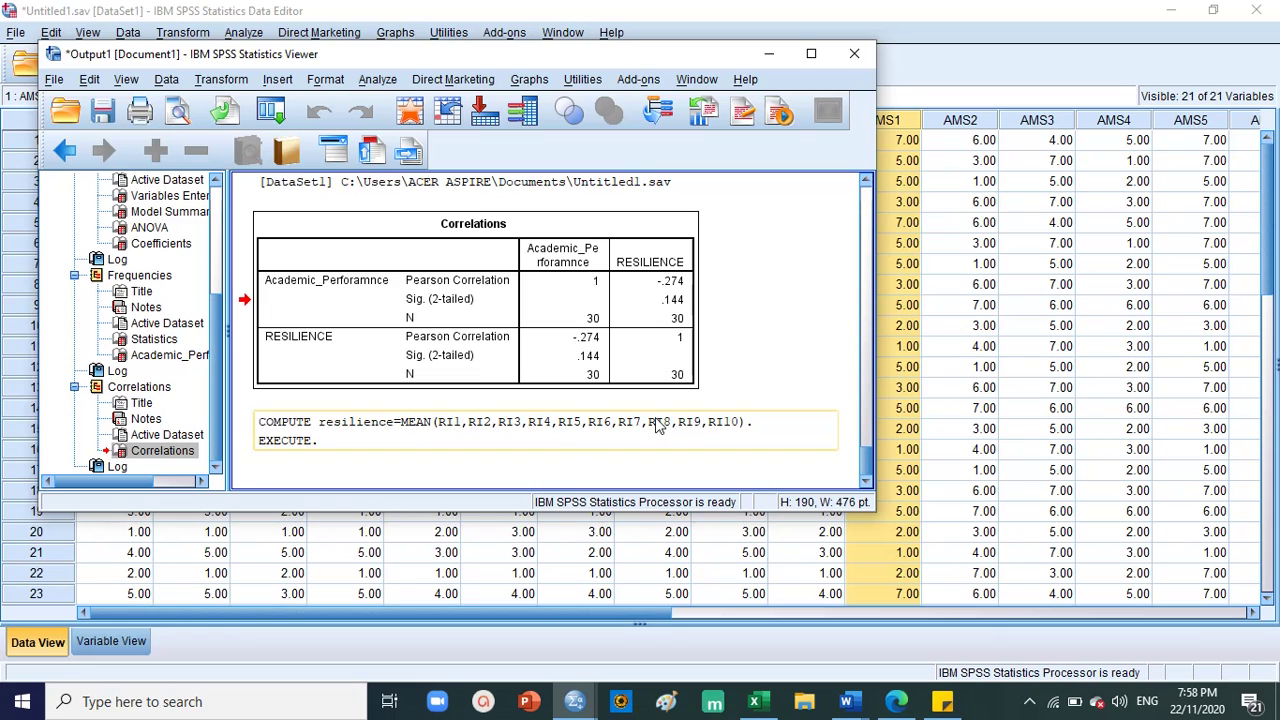
Check the COMPUTE log entry for resilience and close the output document without saving its contents.
click(425, 425)
double_click(425, 425)
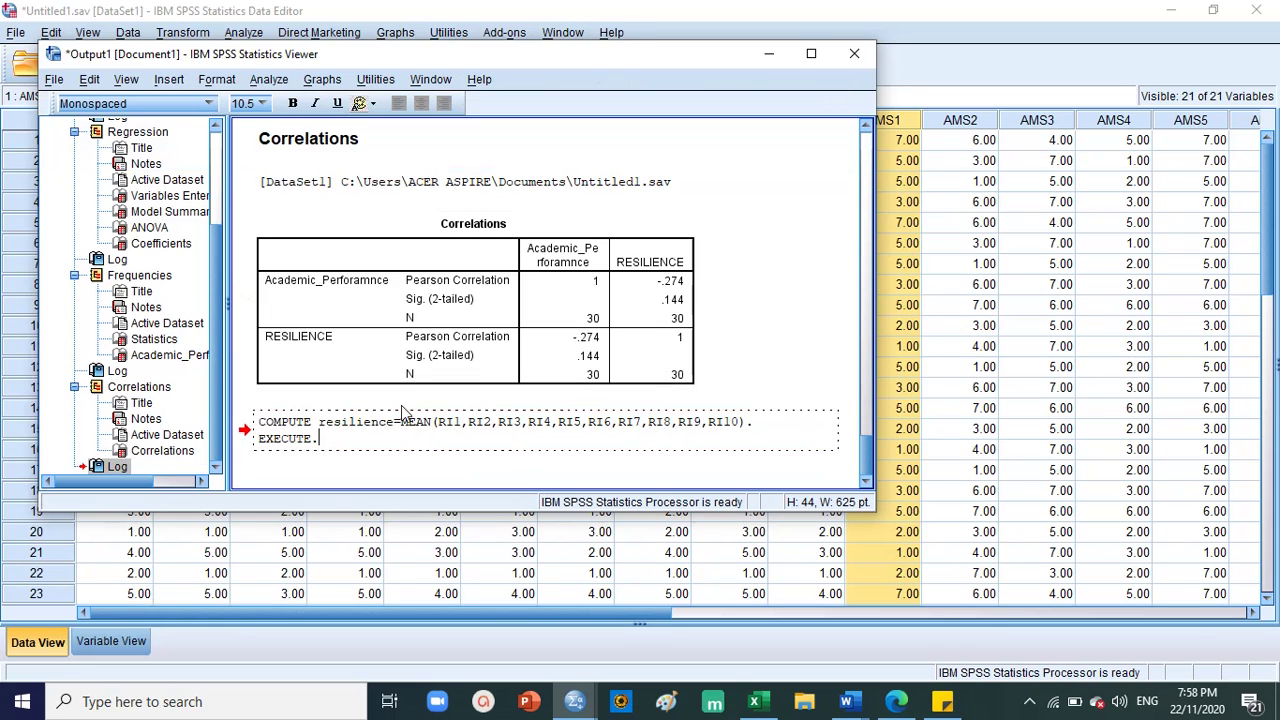
click(388, 486)
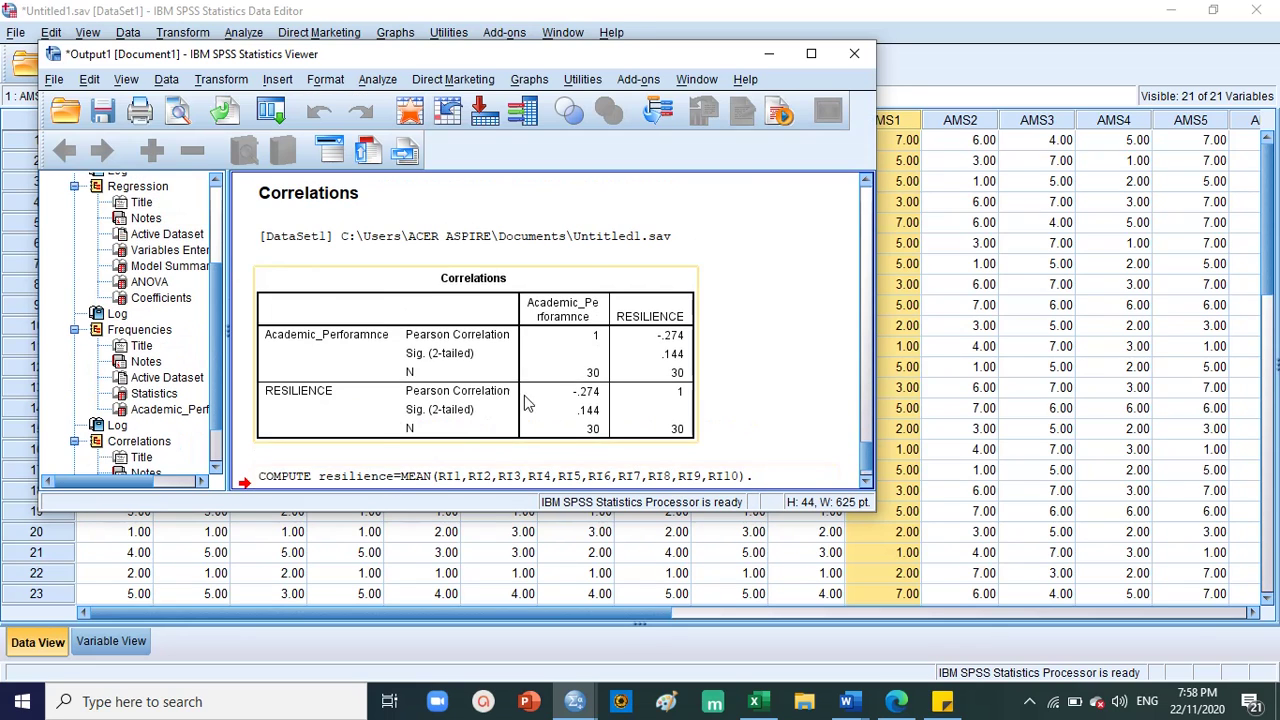
click(866, 53)
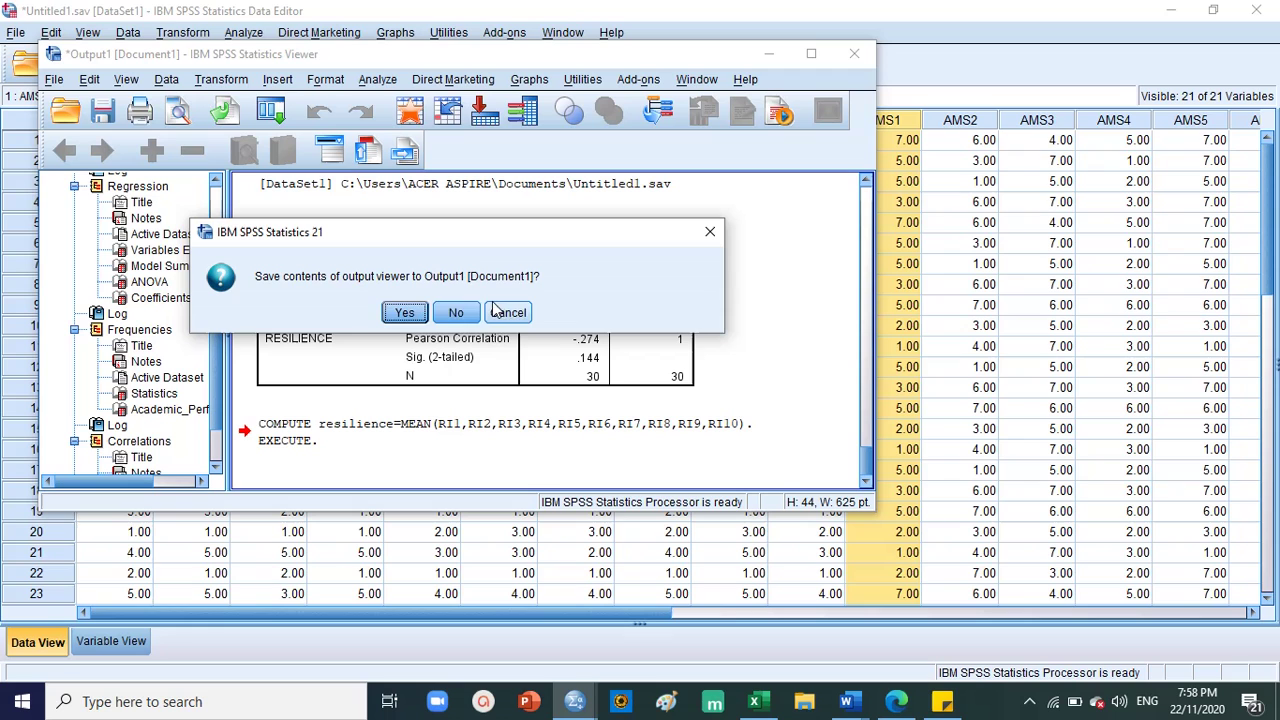
click(438, 315)
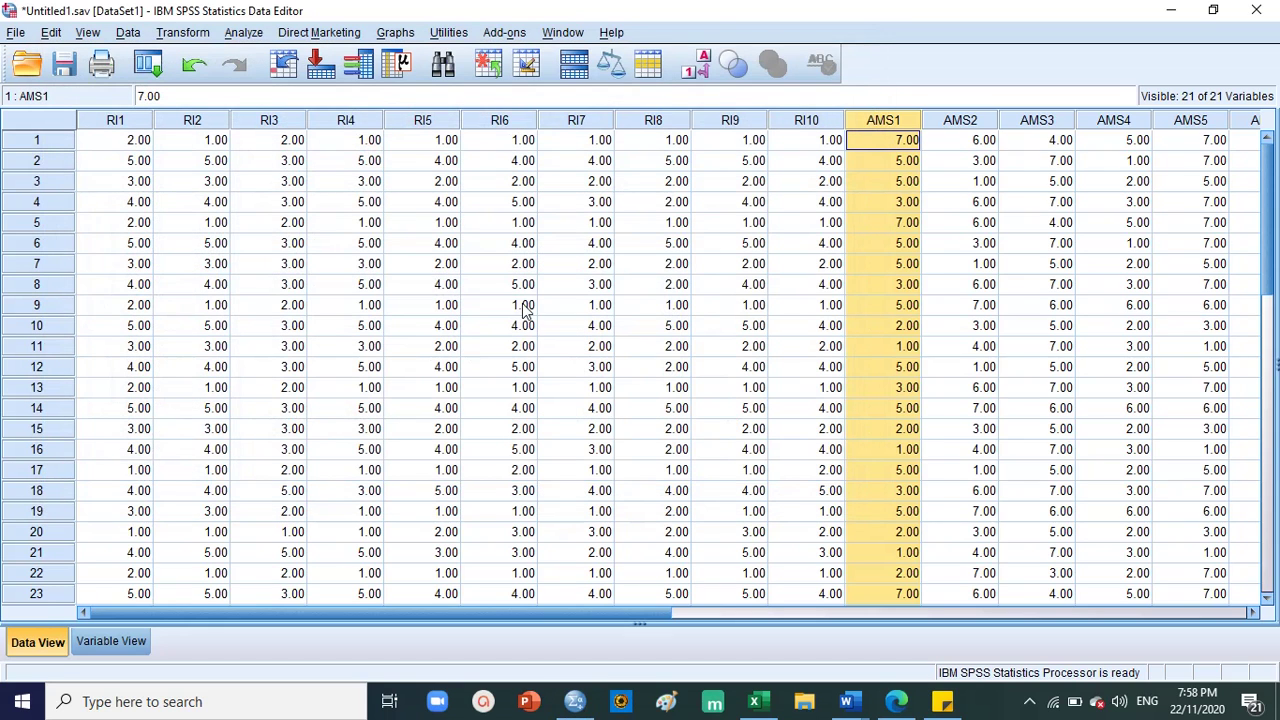
click(240, 33)
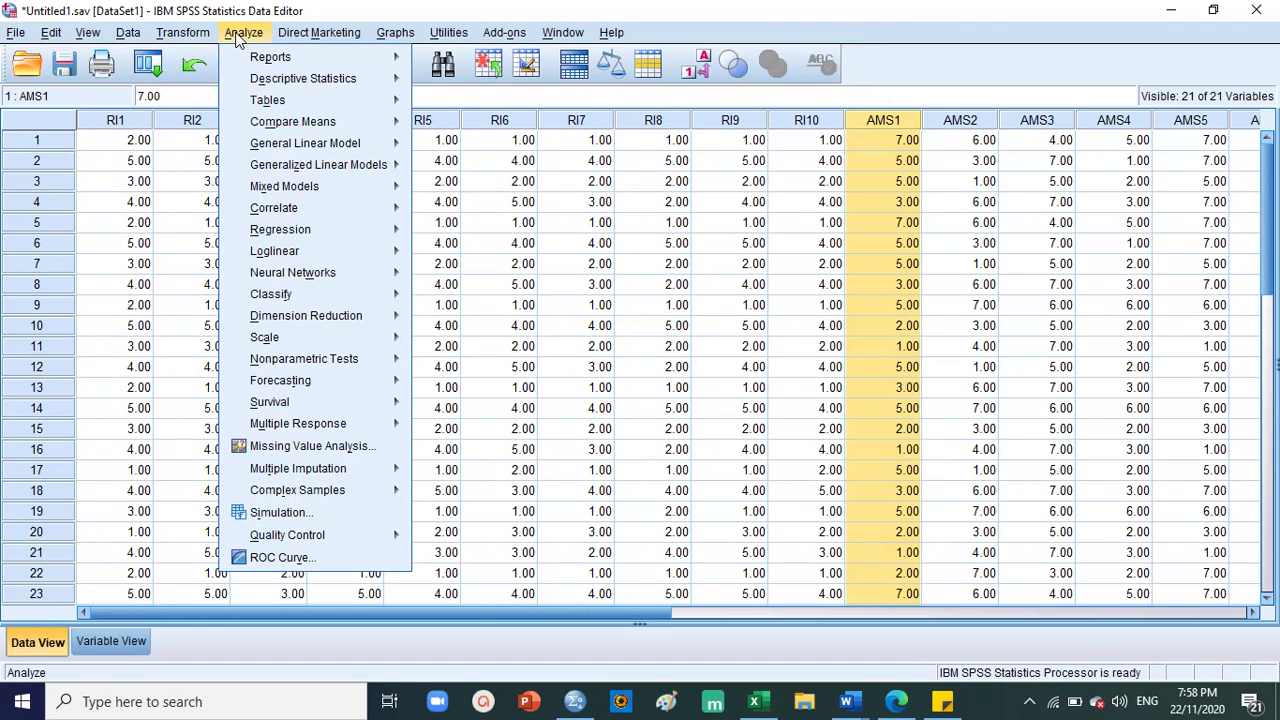
click(795, 203)
scroll(519, 305, down, 4)
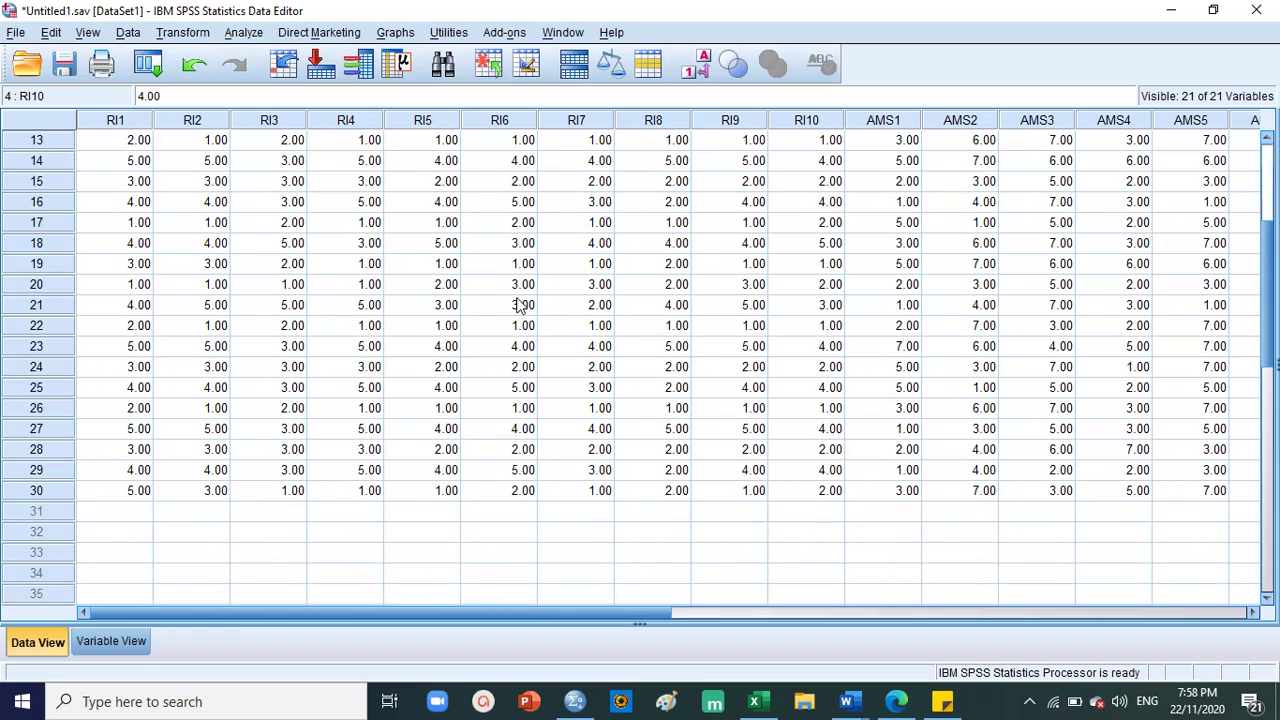
scroll(519, 305, up, 4)
click(258, 181)
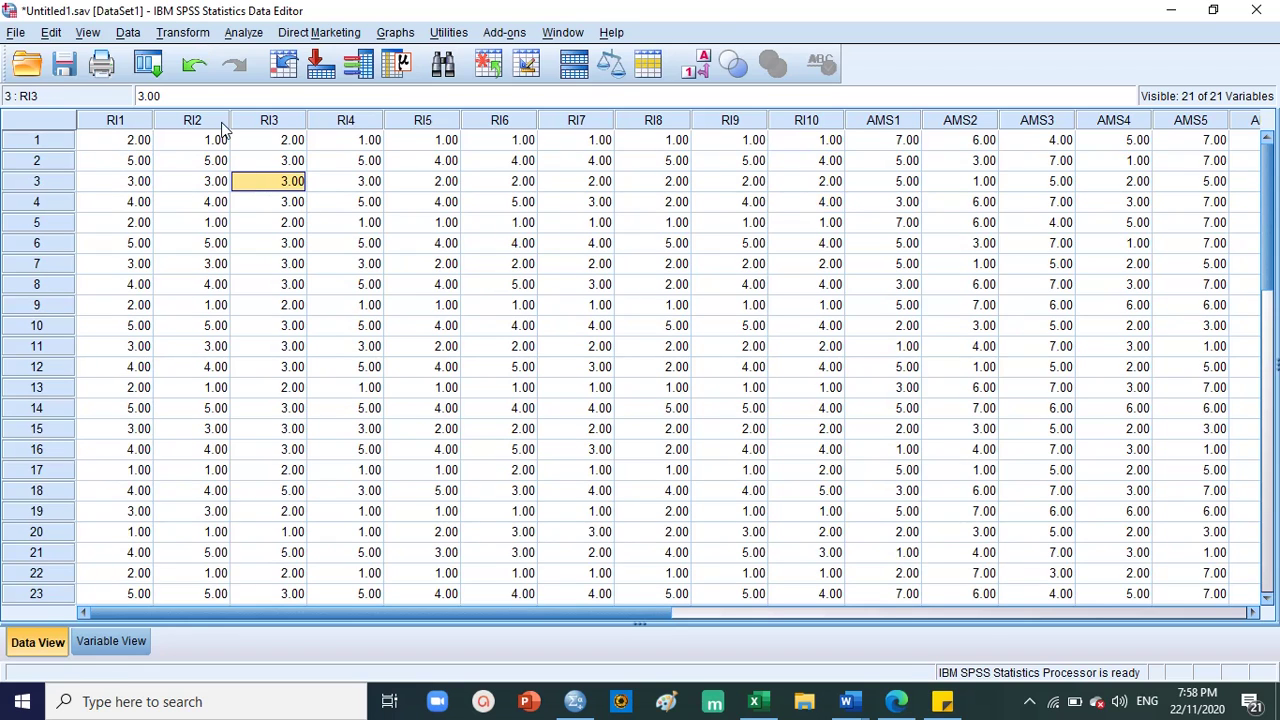
Recompute resilience as MEAN(RI1,RI2,RI3,RI4,RI5,RI6,RI7,RI8,RI9,RI10), overwriting the existing variable.
click(183, 32)
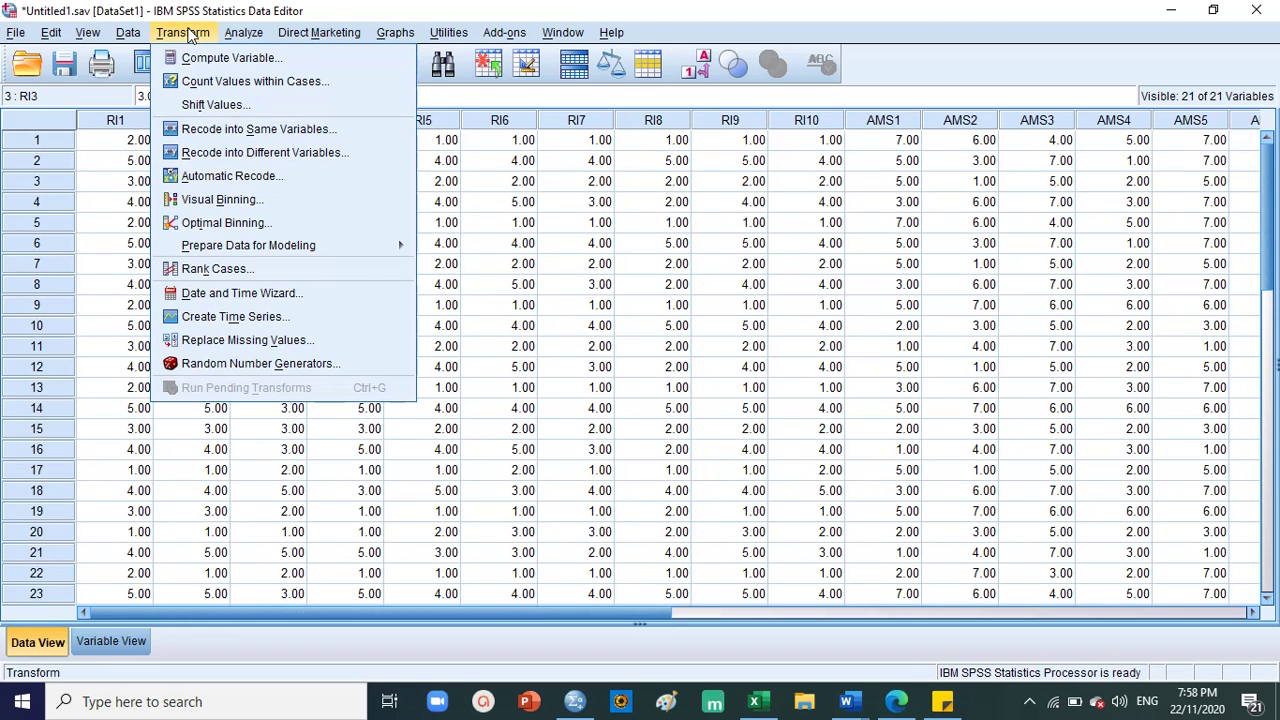
click(208, 61)
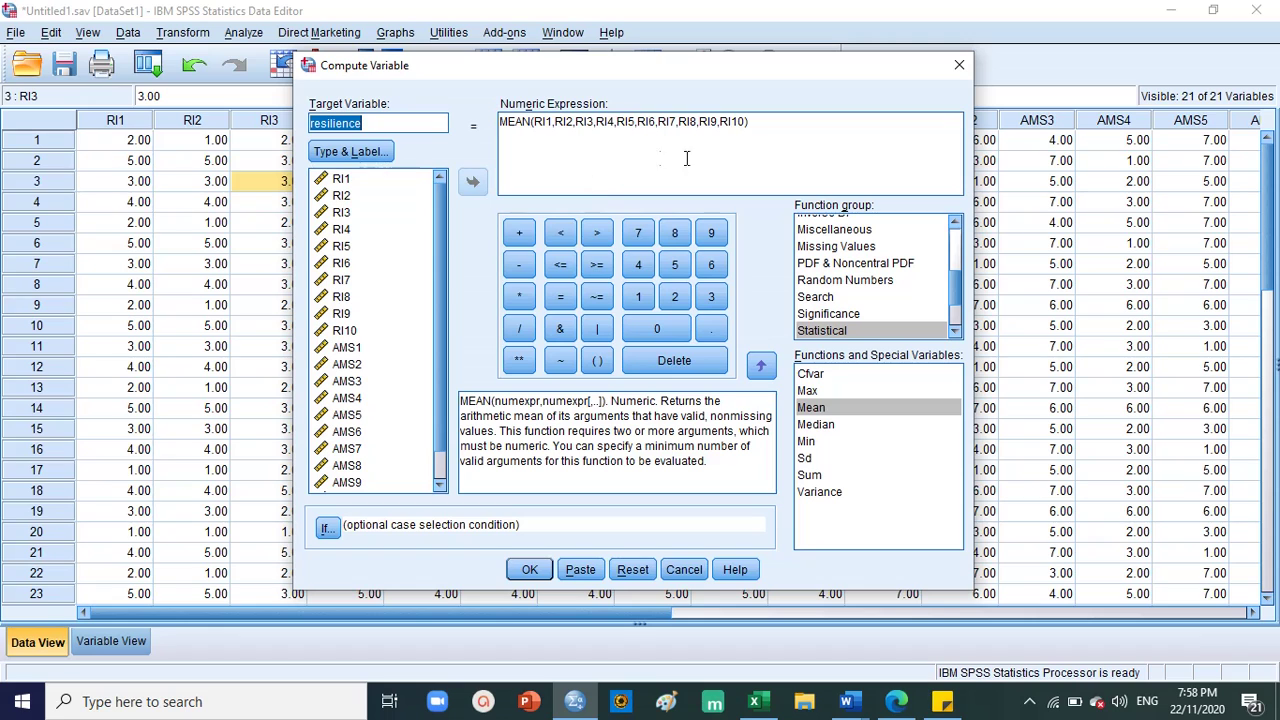
click(552, 133)
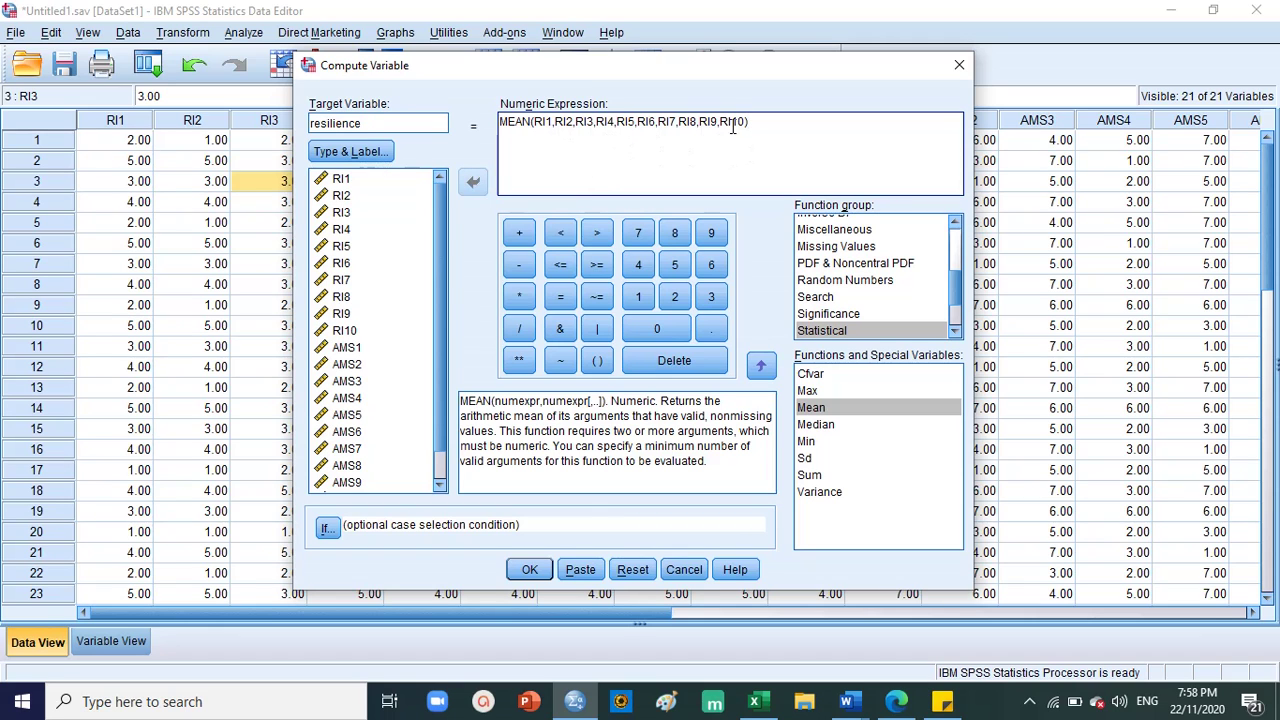
click(527, 570)
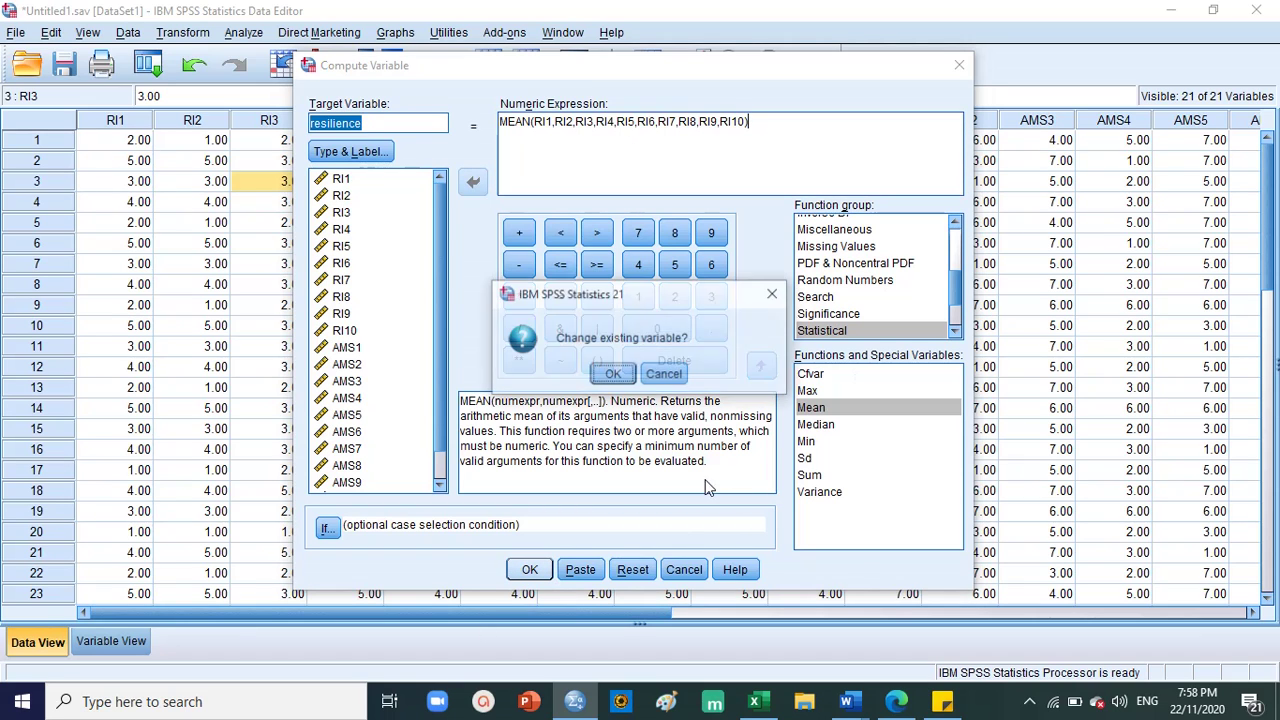
click(612, 373)
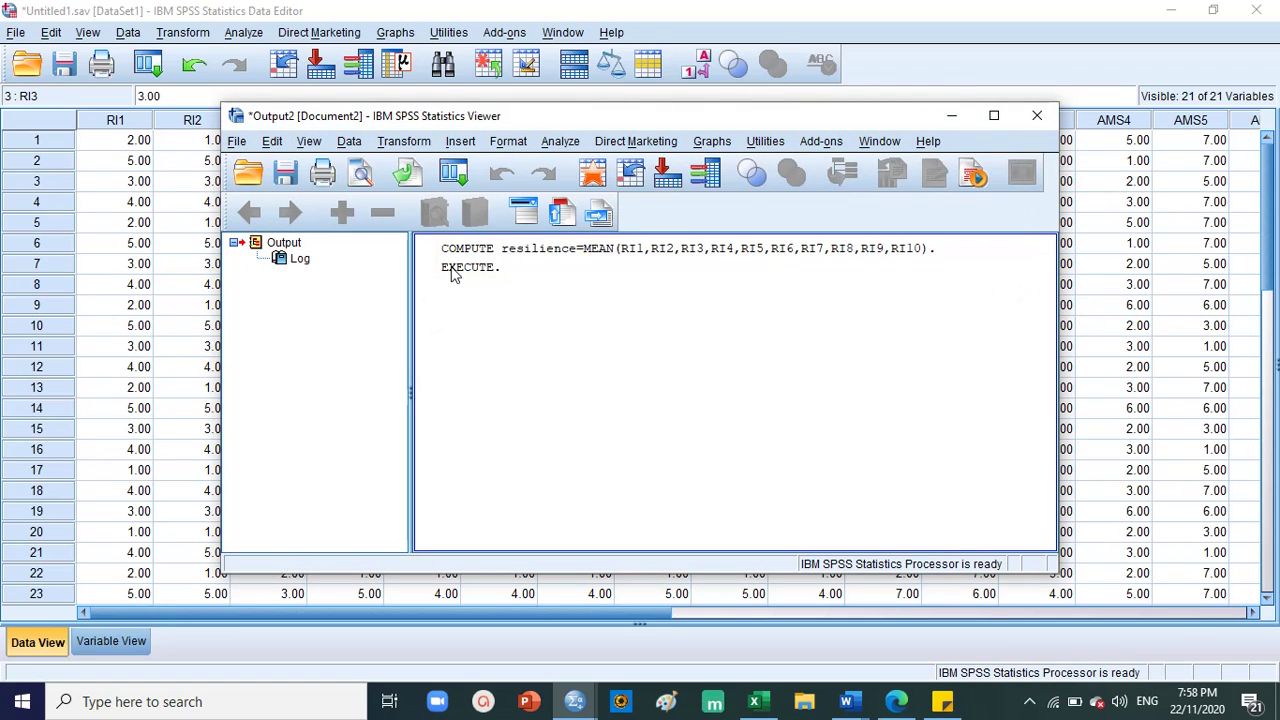
Return to the data and examine the computed resilience values for the first five cases alongside the first case's item responses.
click(1180, 263)
drag(572, 616, 932, 615)
click(953, 118)
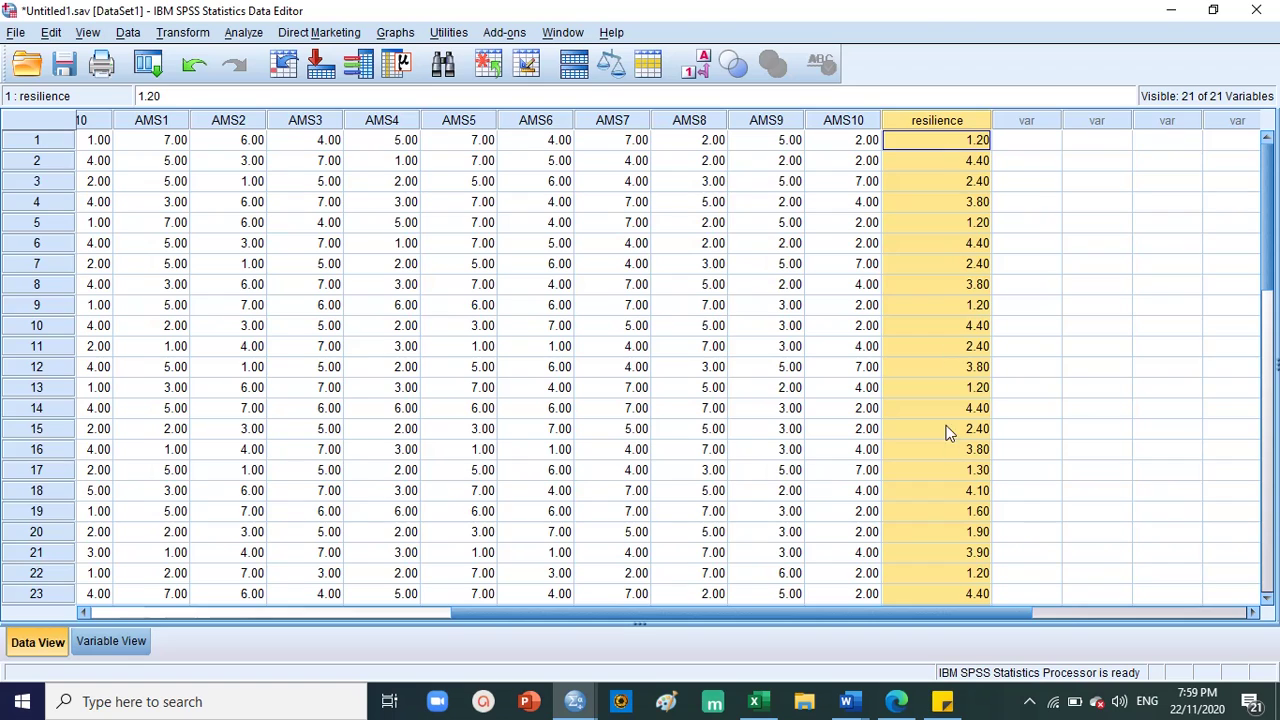
click(22, 142)
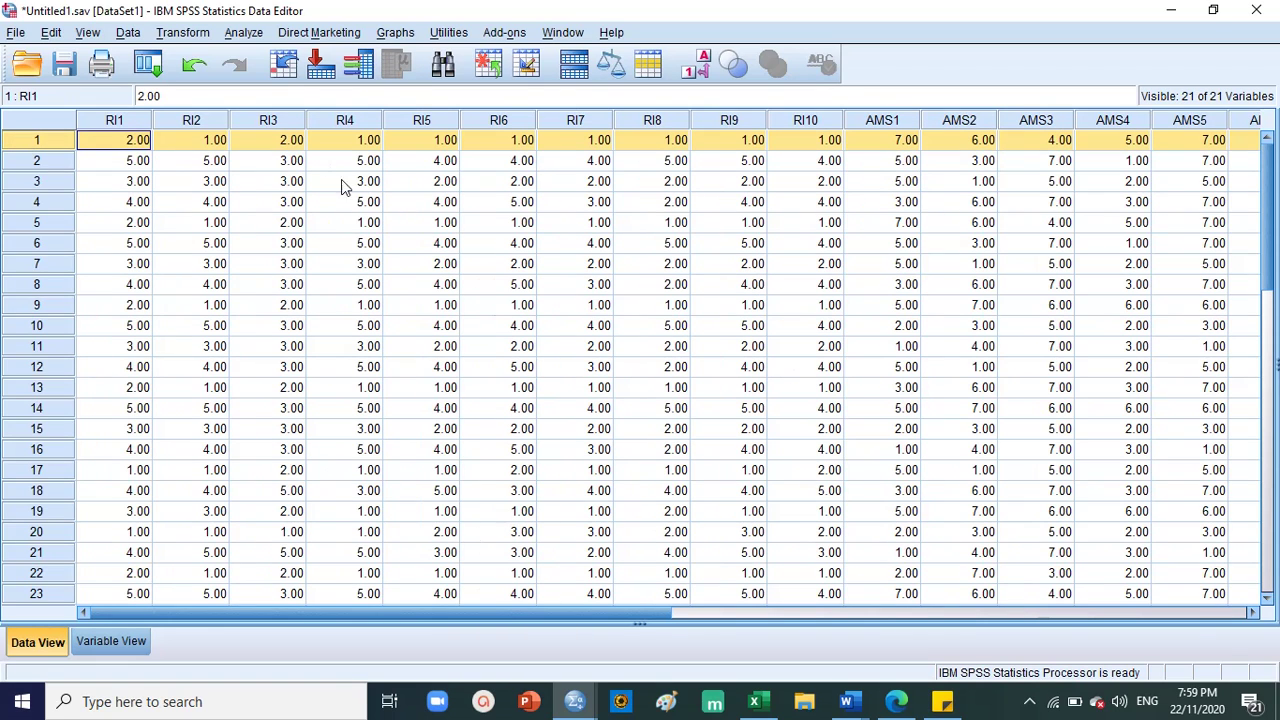
drag(605, 612, 947, 627)
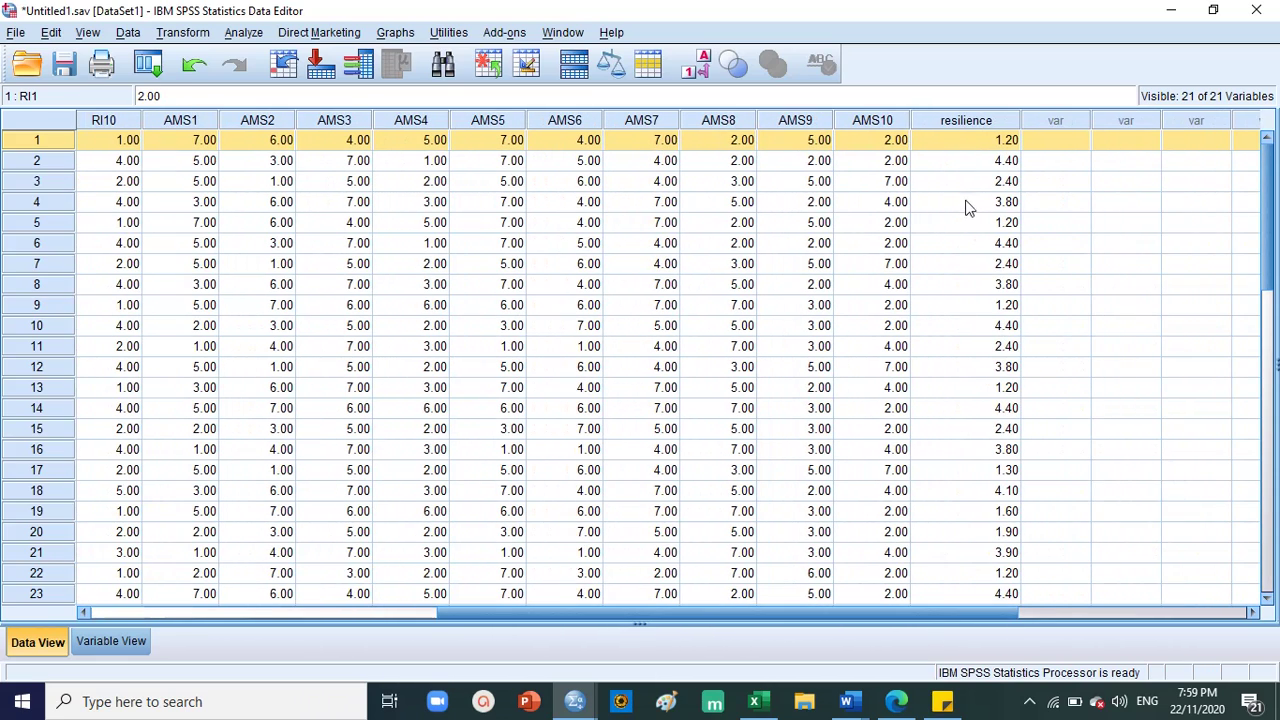
click(972, 139)
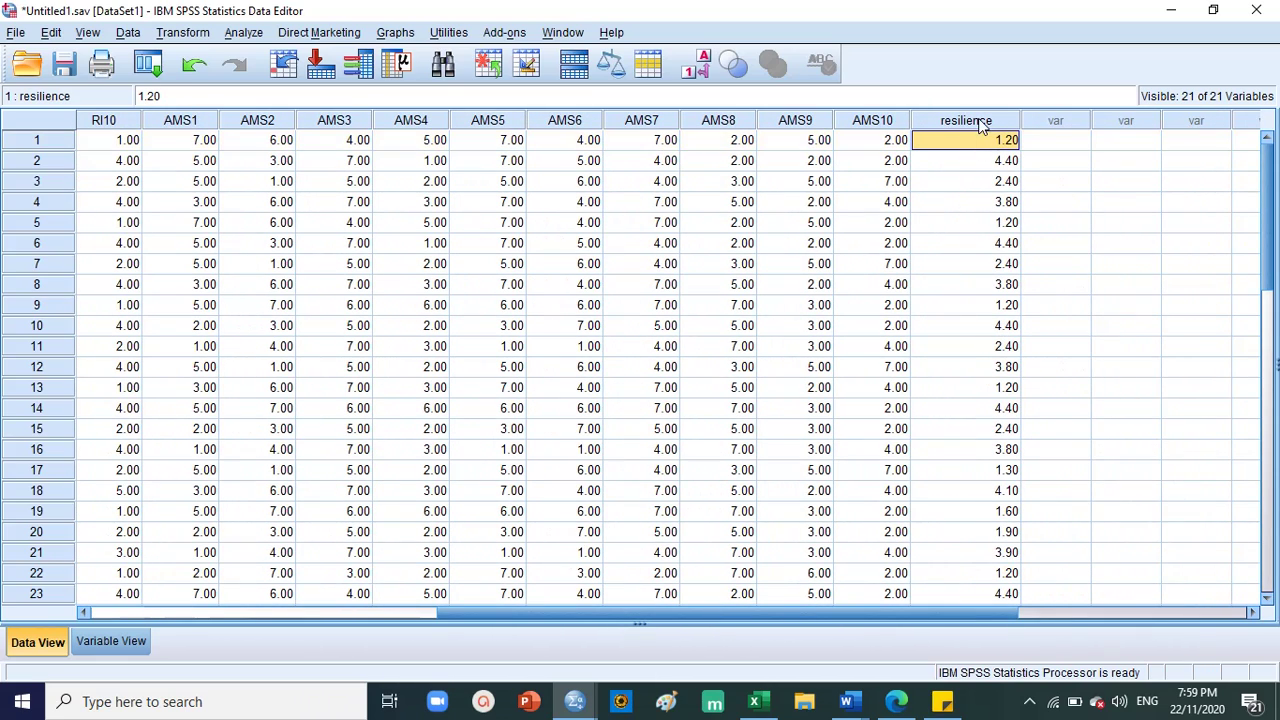
click(984, 160)
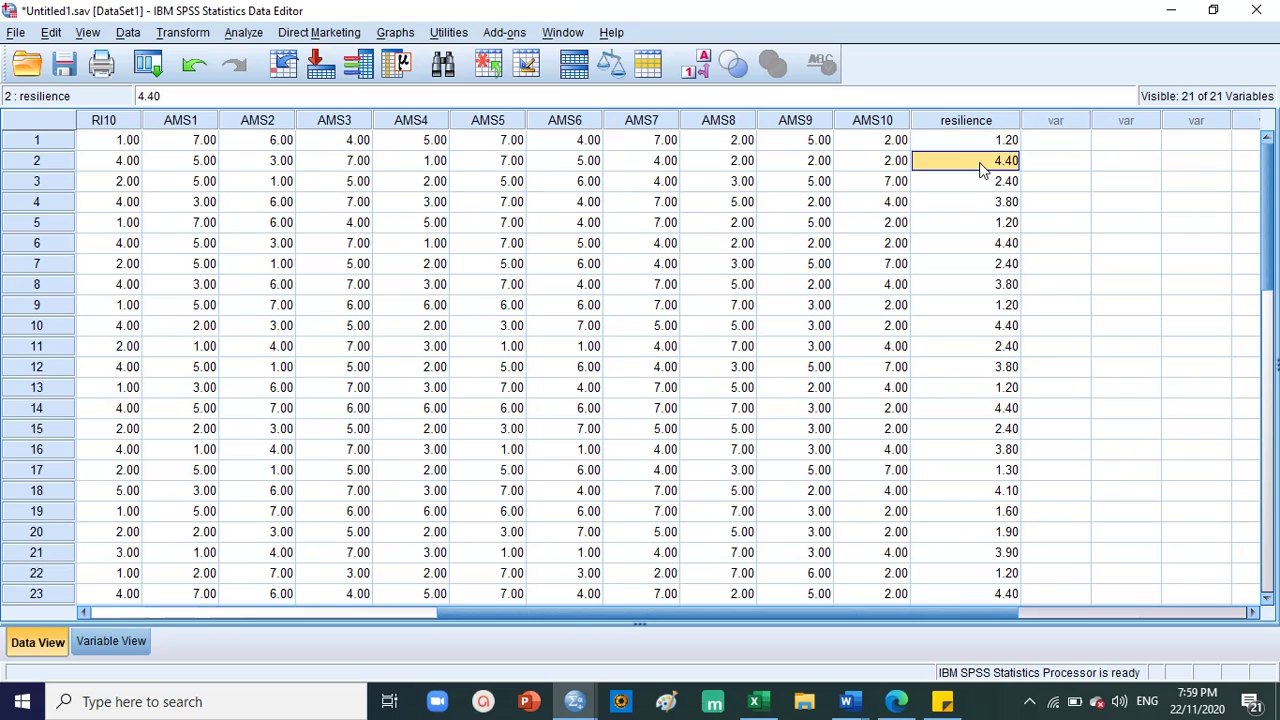
click(984, 181)
click(984, 205)
click(985, 222)
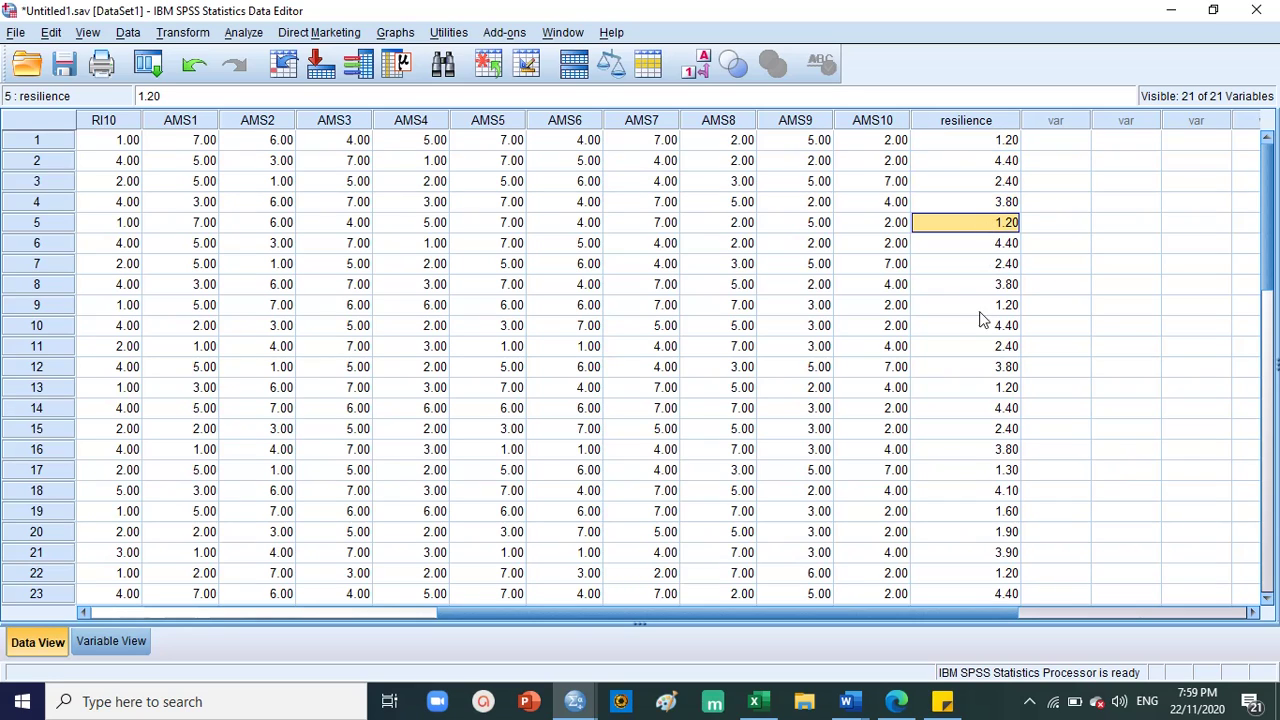
Start a new Compute Variable definition with academic_motivation_scale as the target variable.
click(176, 38)
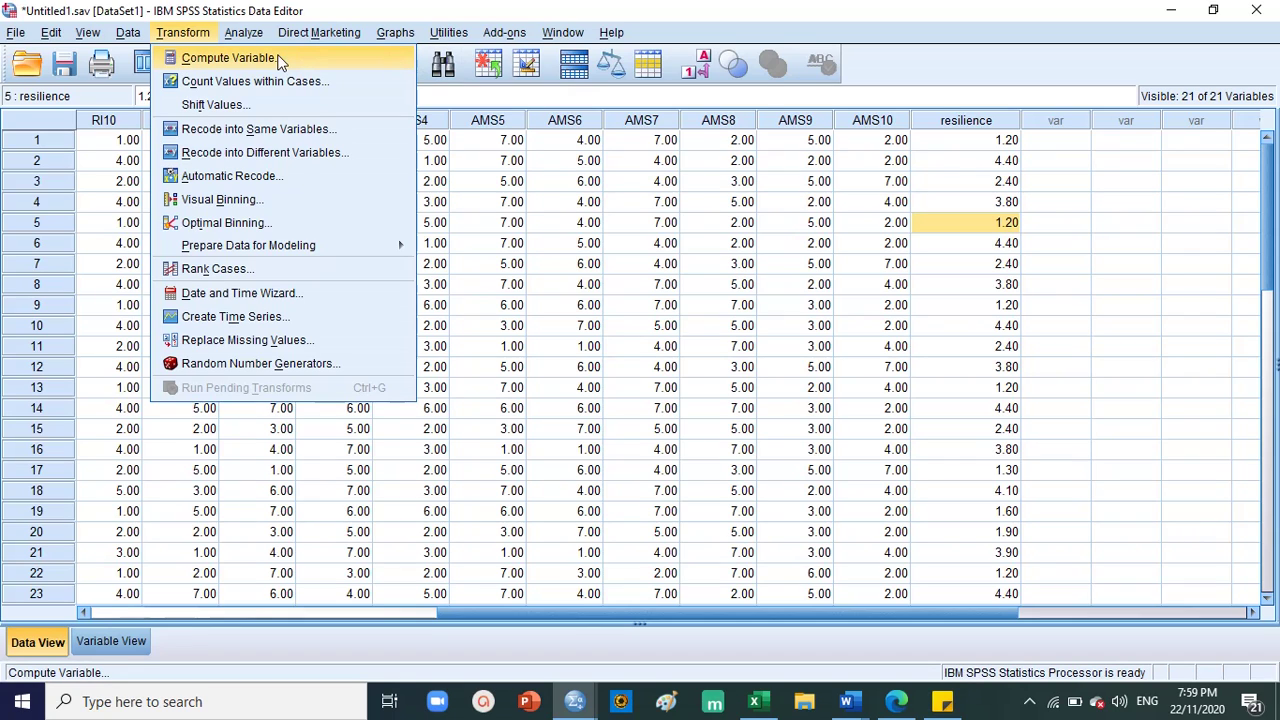
click(236, 35)
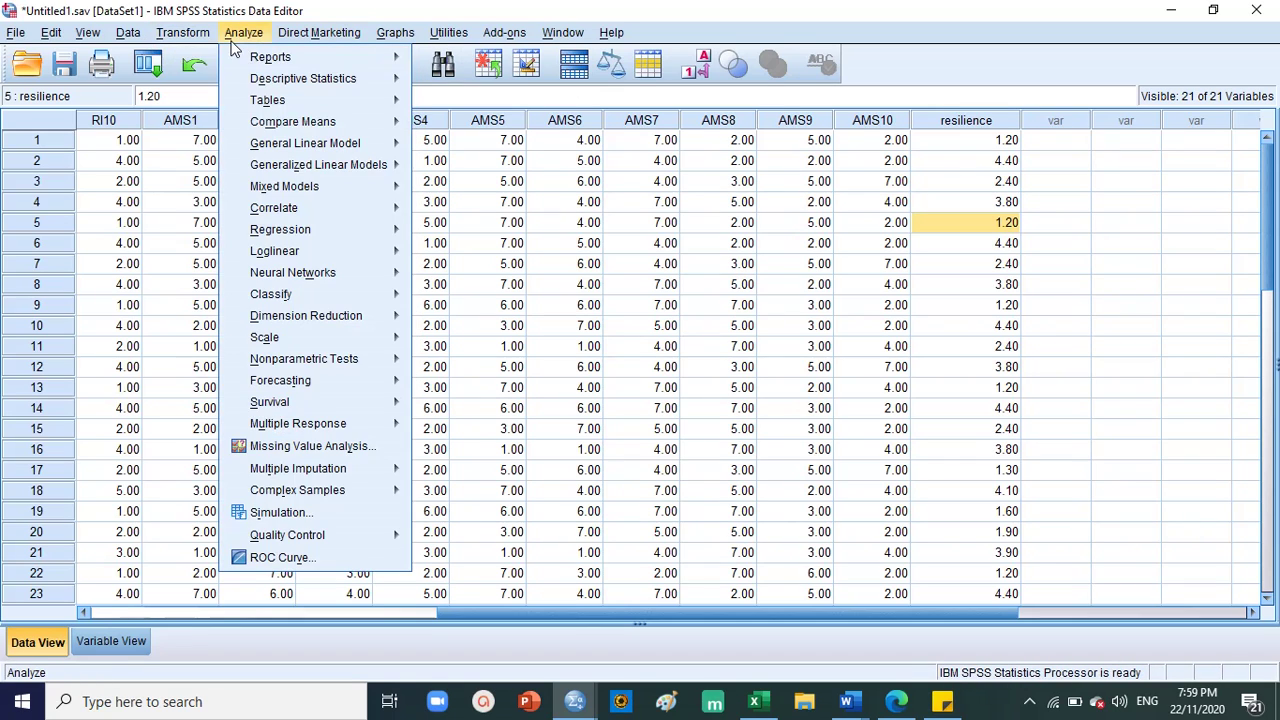
mouse_move(182, 32)
click(210, 55)
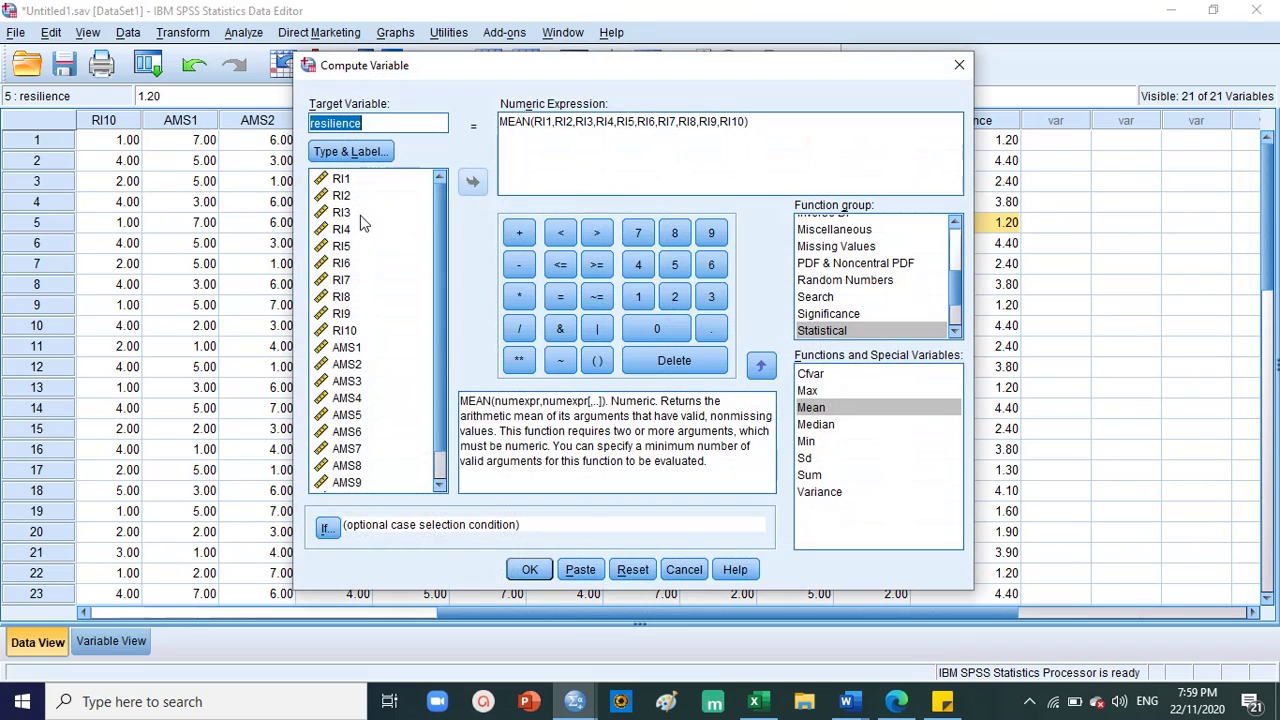
scroll(366, 320, down, 1)
click(360, 316)
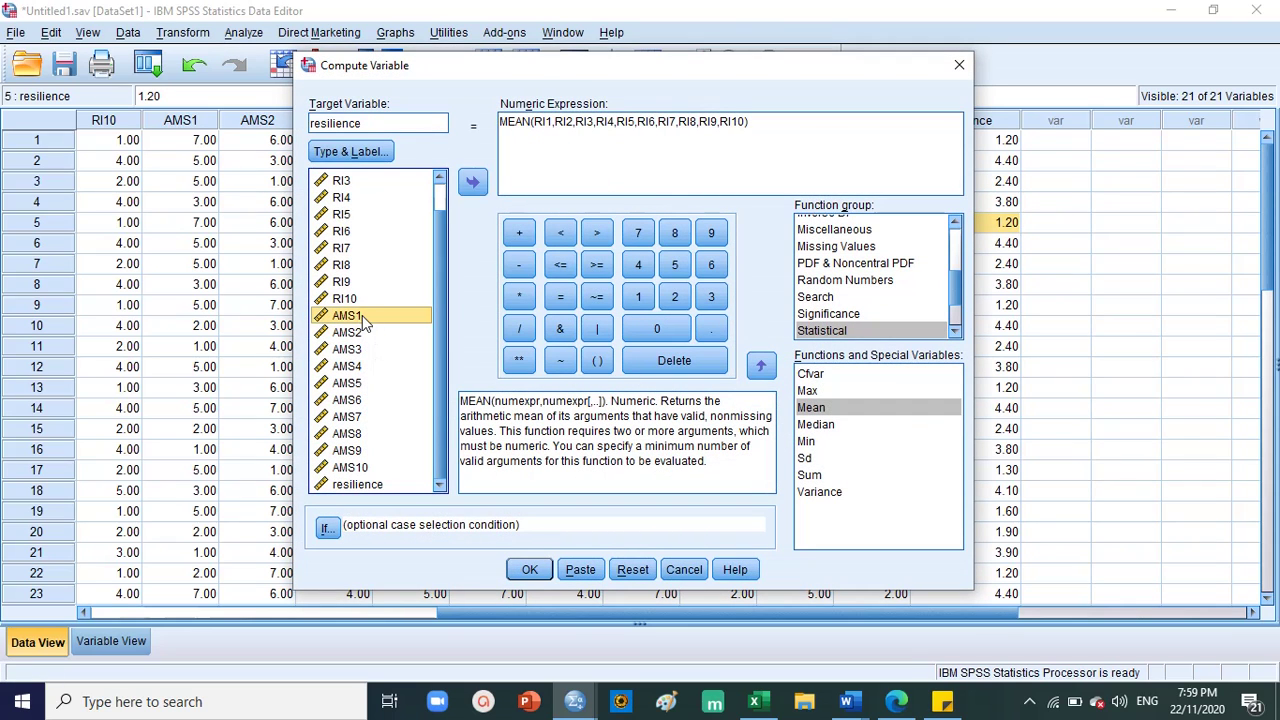
drag(384, 121, 258, 120)
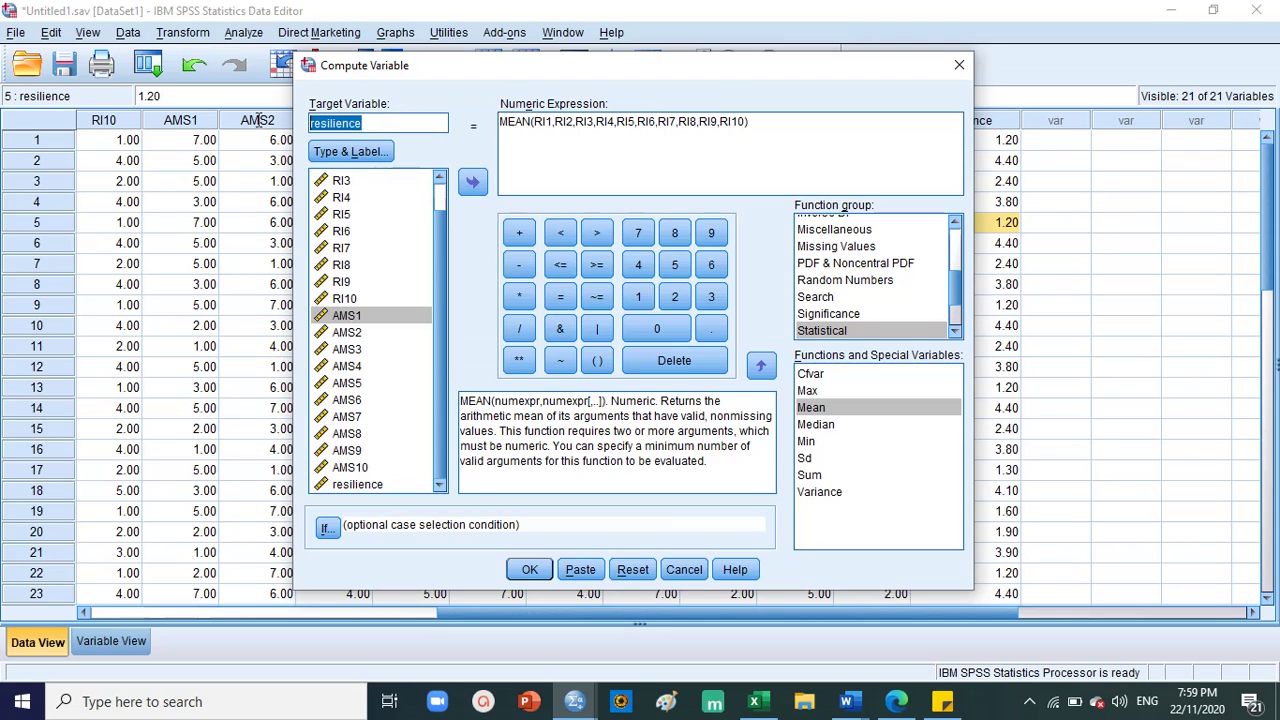
text(acade)
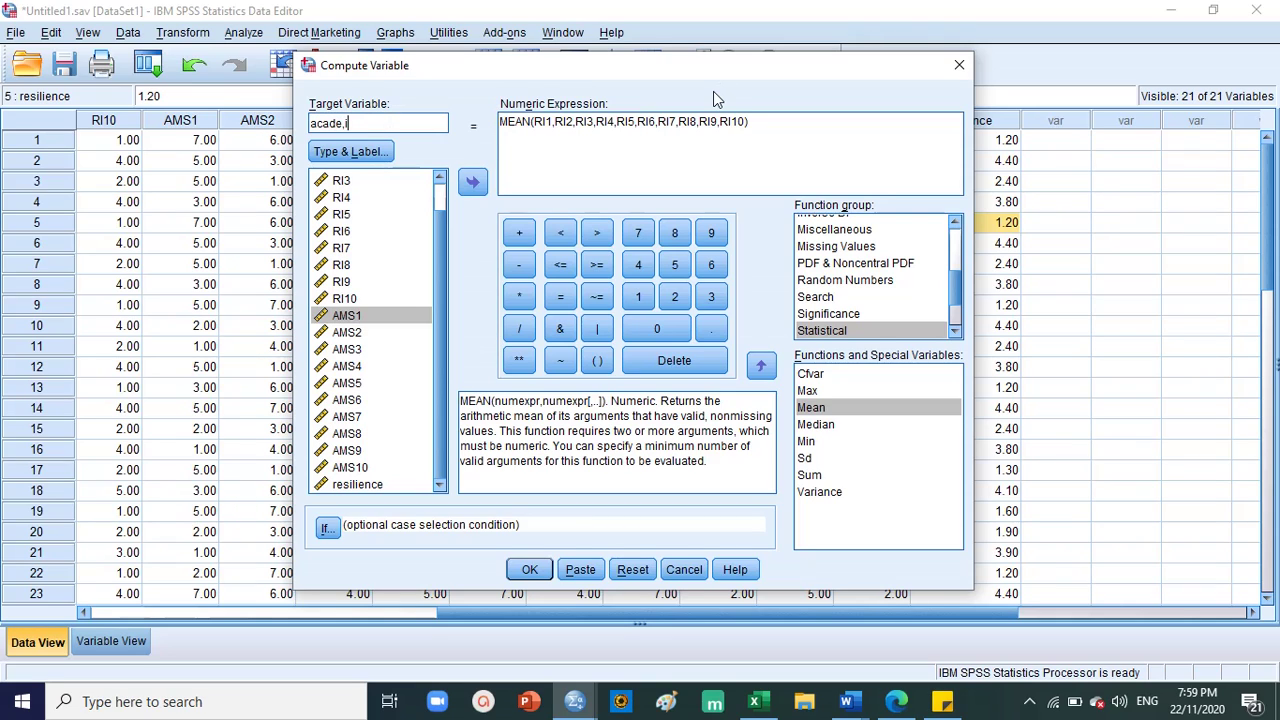
text(mic_motivatin)
text(_scale)
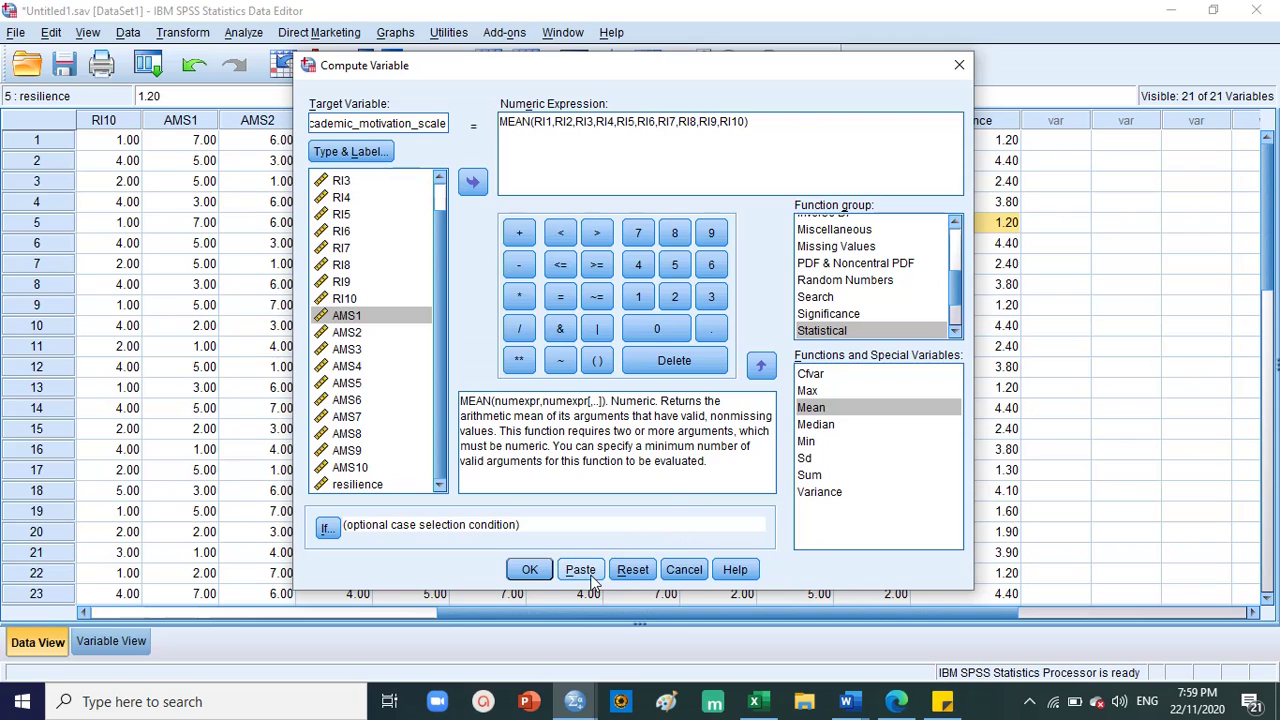
Clear the RI items expression and insert the statistical Mean function as the new numeric expression.
drag(767, 124, 500, 122)
key(Delete)
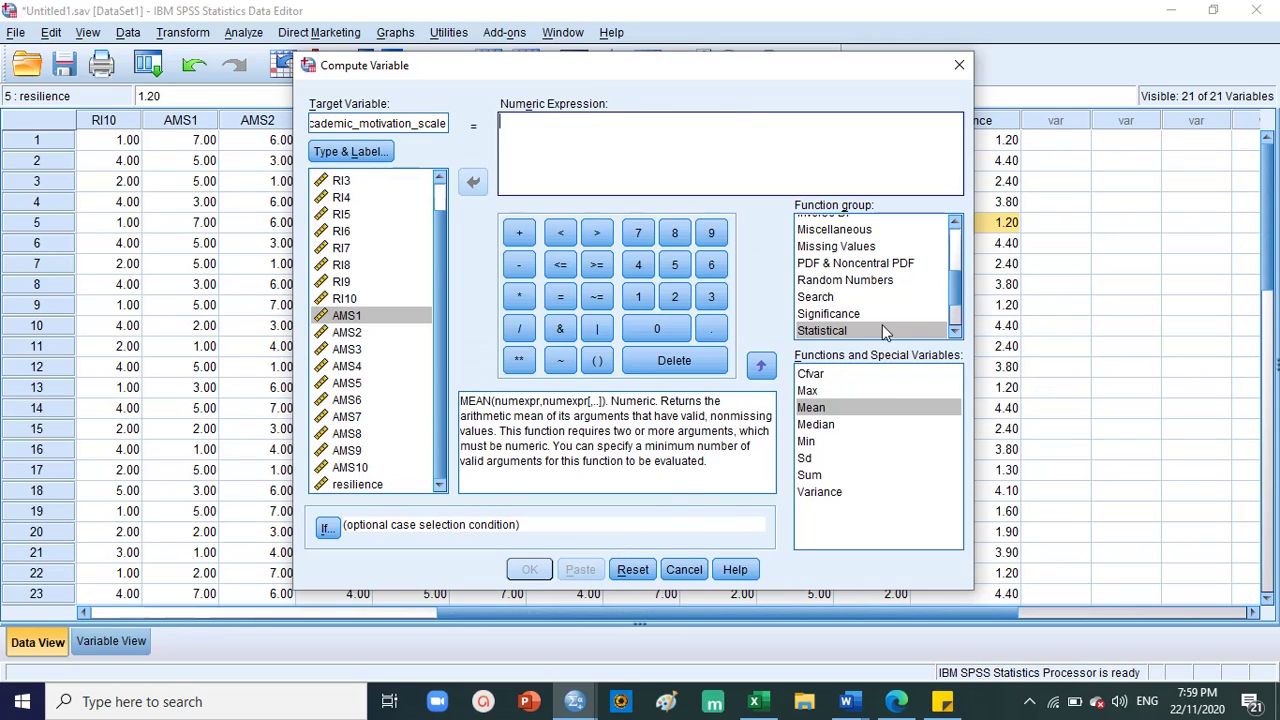
click(882, 326)
click(830, 410)
double_click(830, 410)
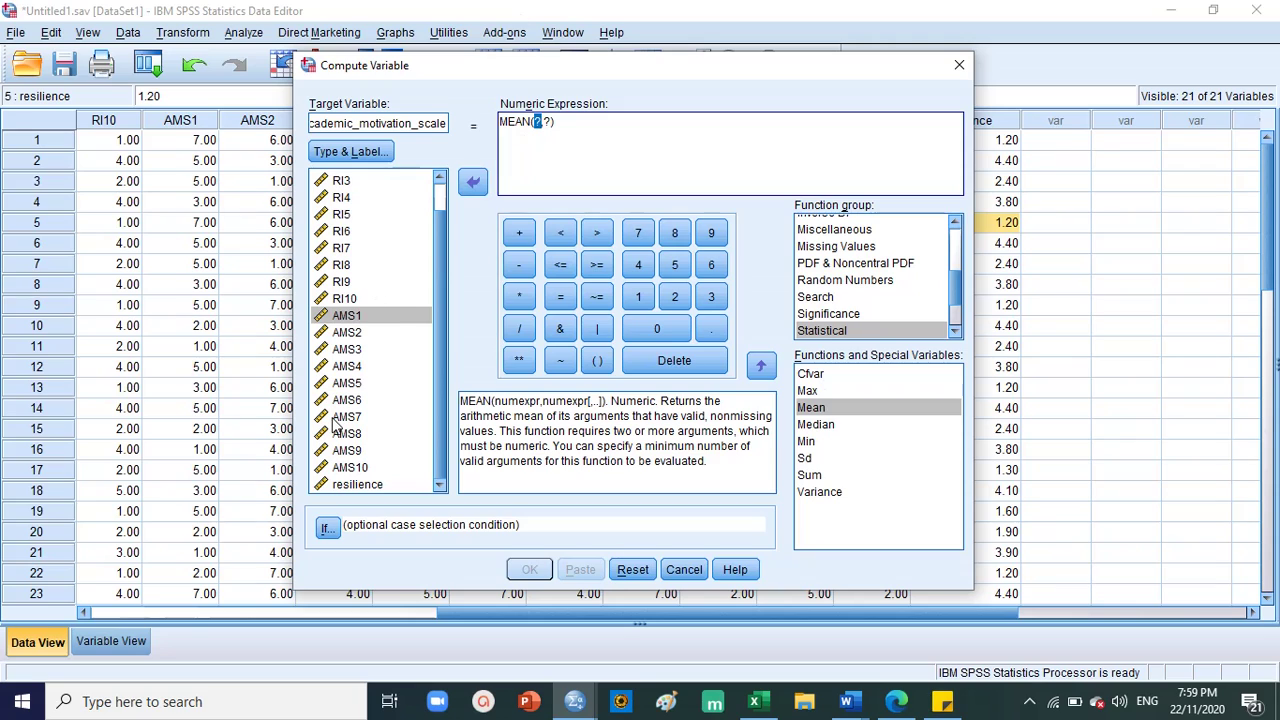
Enter AMS1, AMS2, AMS3, AMS4 and AMS5 as comma-separated arguments of the MEAN function.
click(398, 312)
click(472, 181)
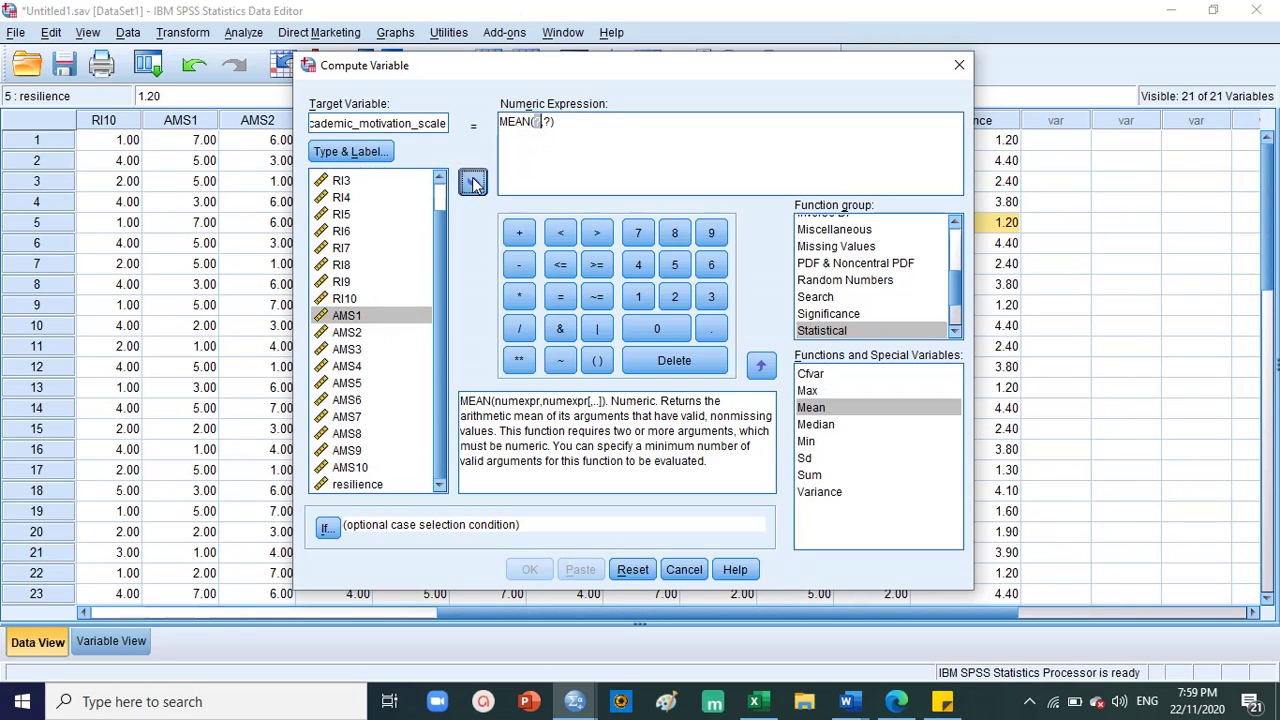
key(BackSpace)
key(BackSpace)
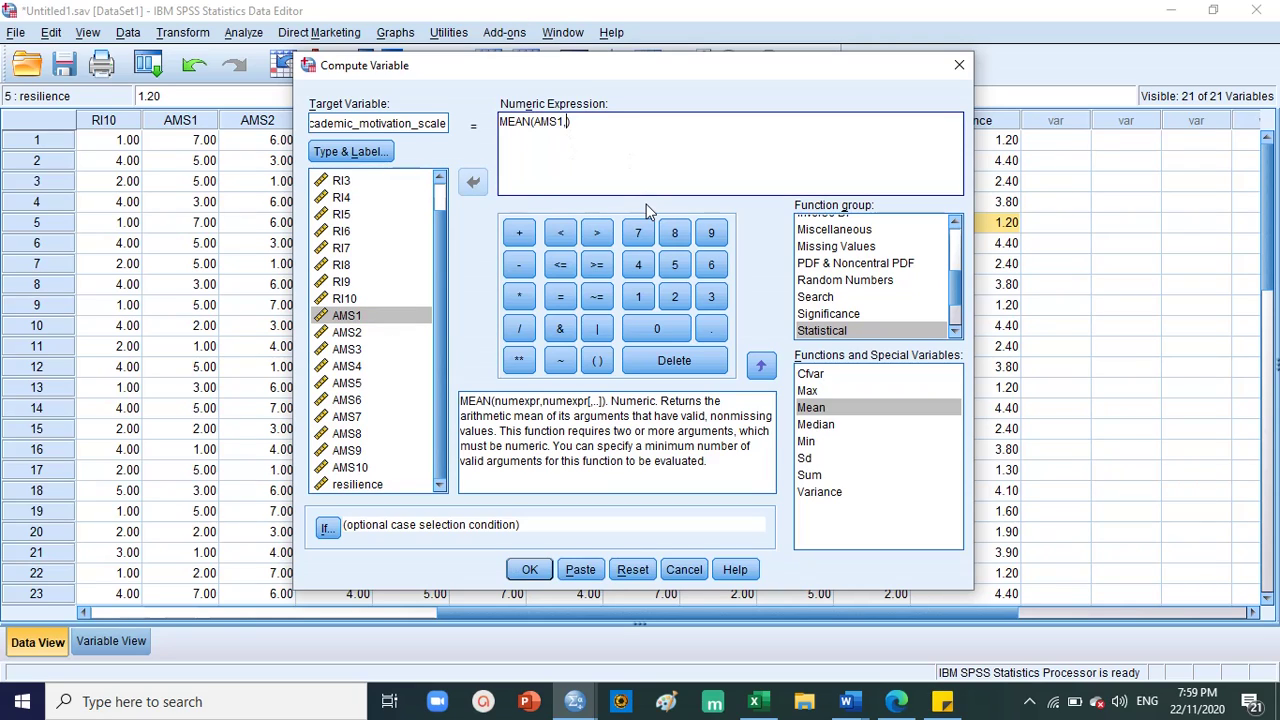
click(348, 333)
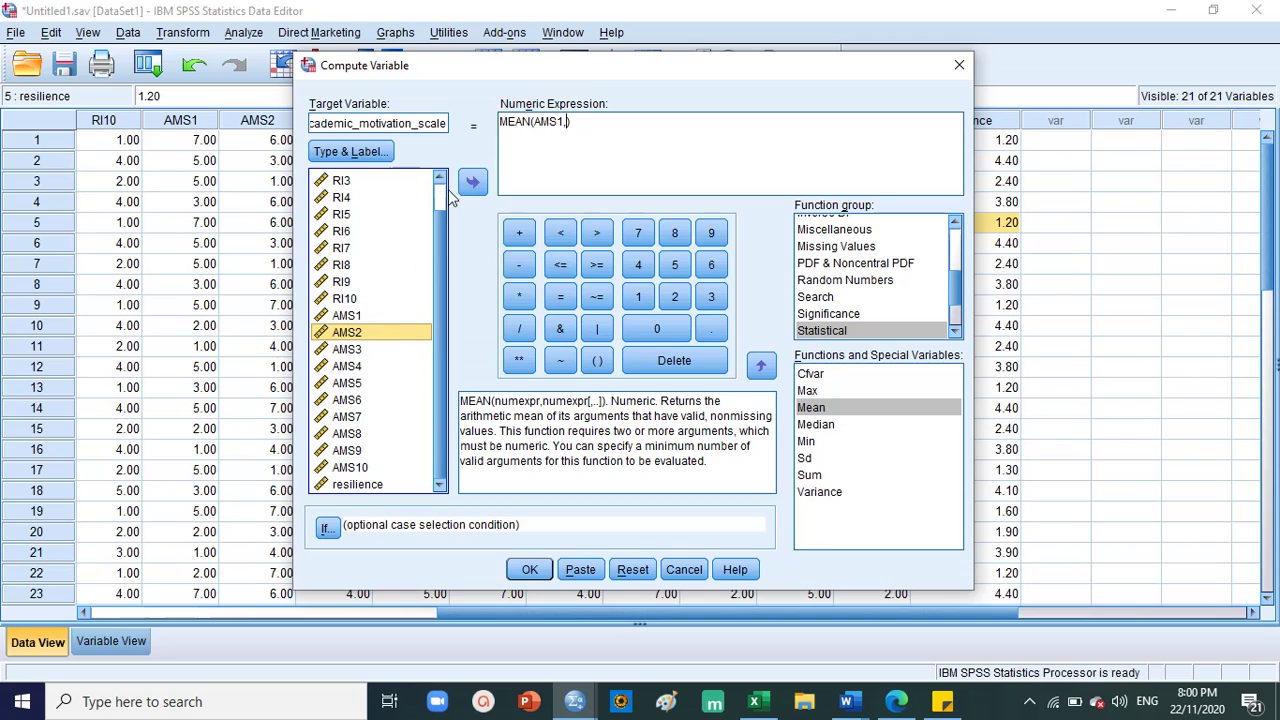
click(472, 181)
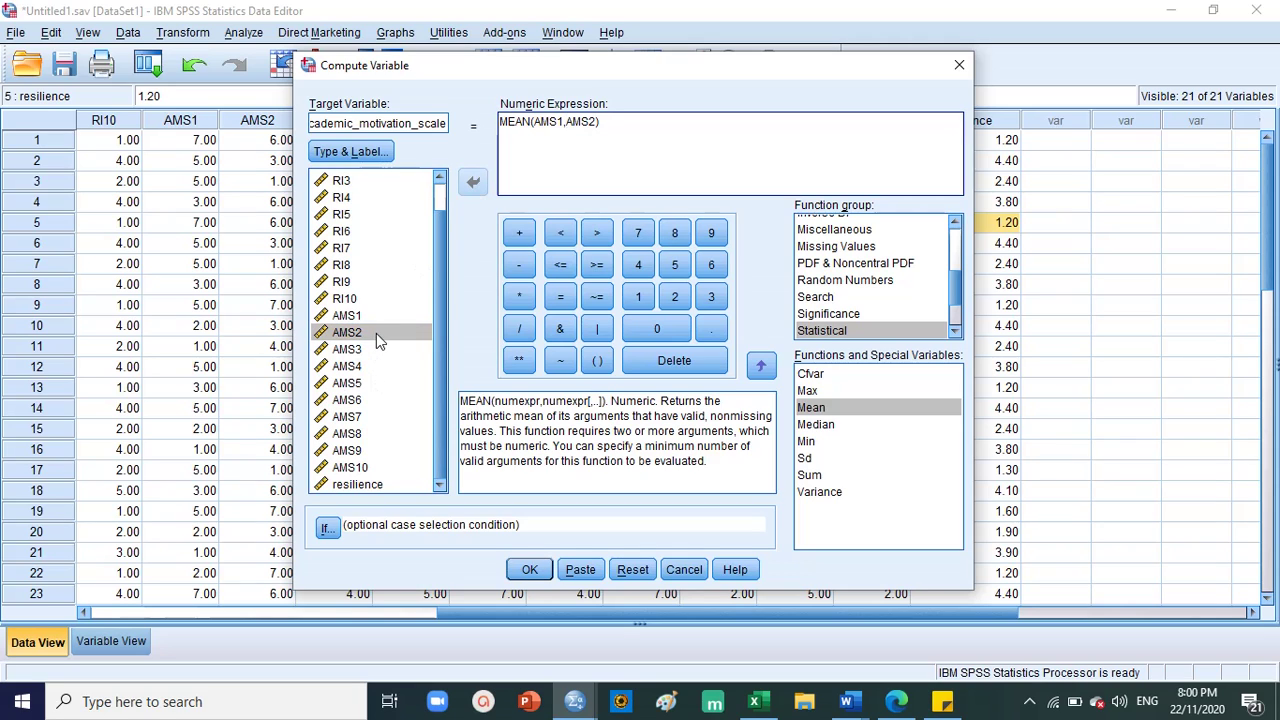
text(,)
click(374, 345)
click(472, 181)
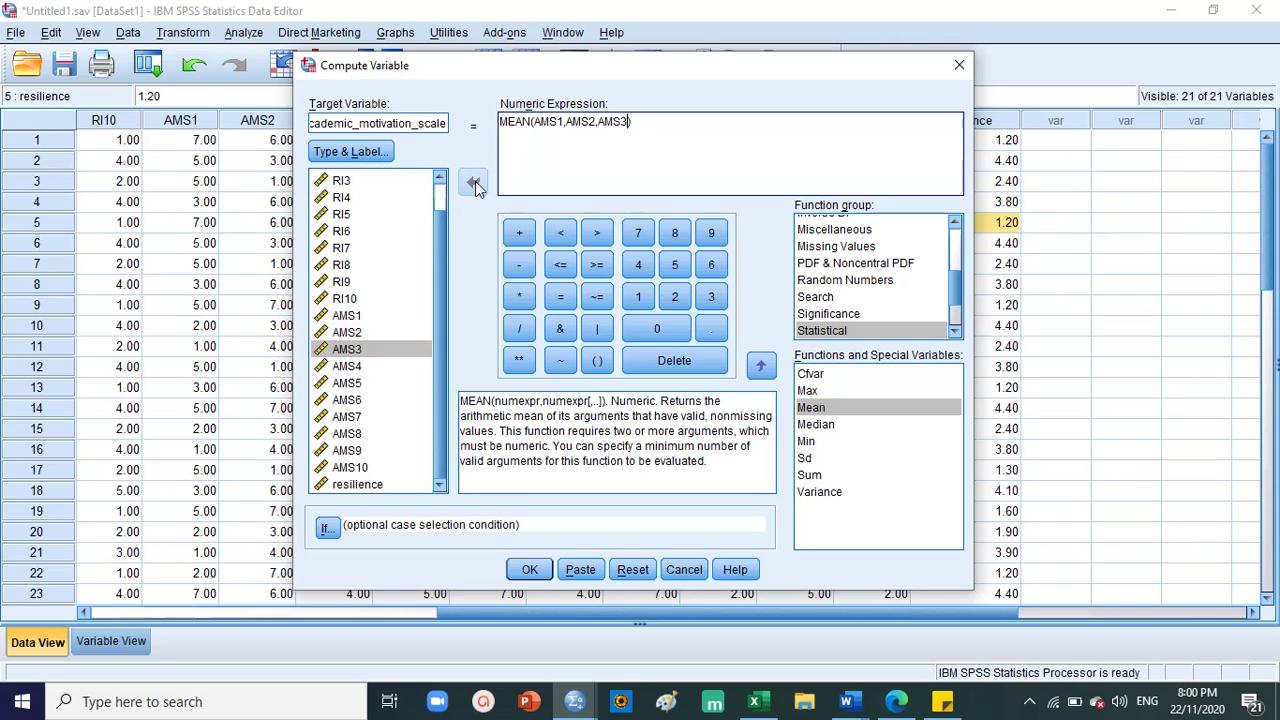
text(,)
click(402, 366)
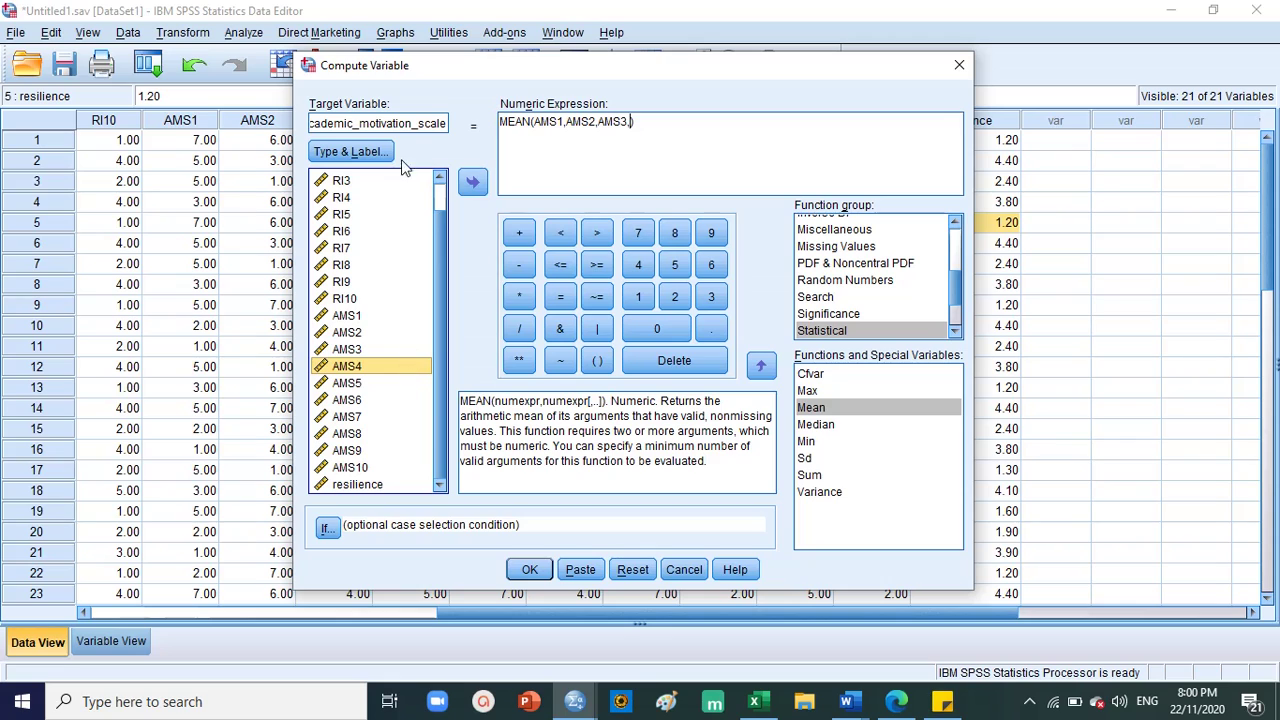
click(472, 181)
text(,)
click(371, 385)
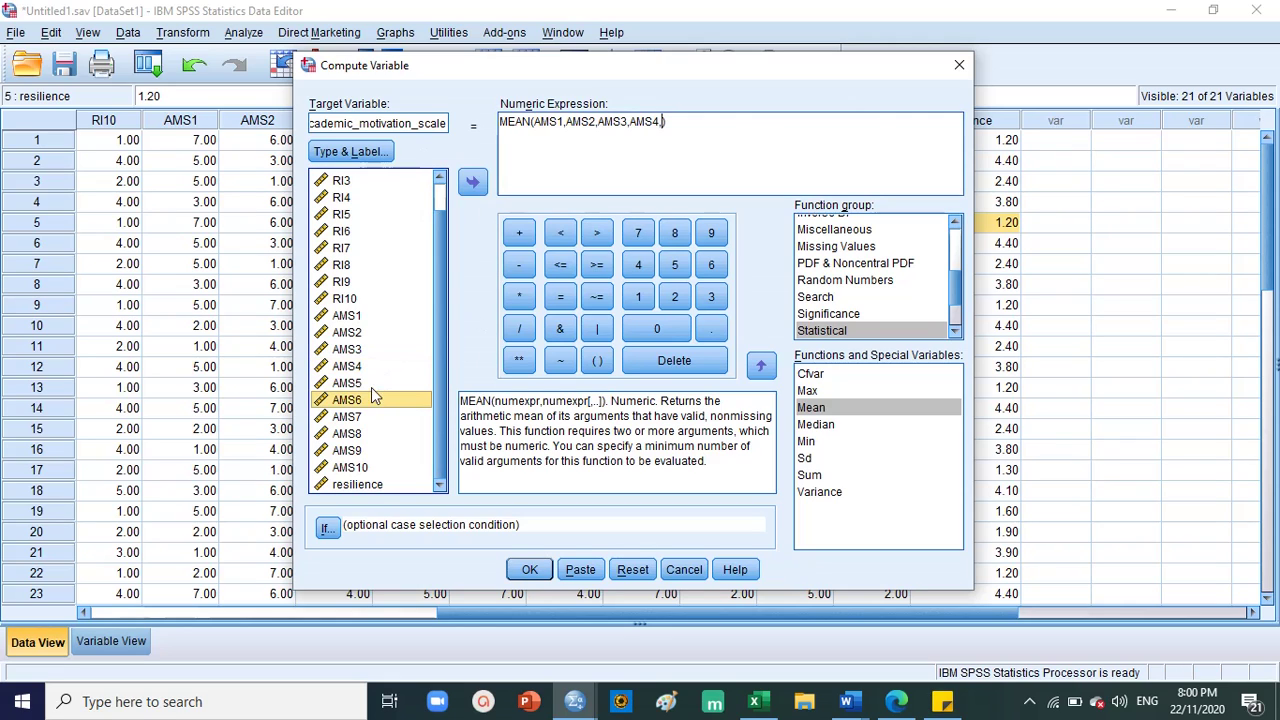
click(472, 181)
Append AMS6, AMS7, AMS8, AMS9 and AMS10 to the MEAN arguments and compute the variable.
click(366, 400)
click(472, 181)
text(,AMS6,)
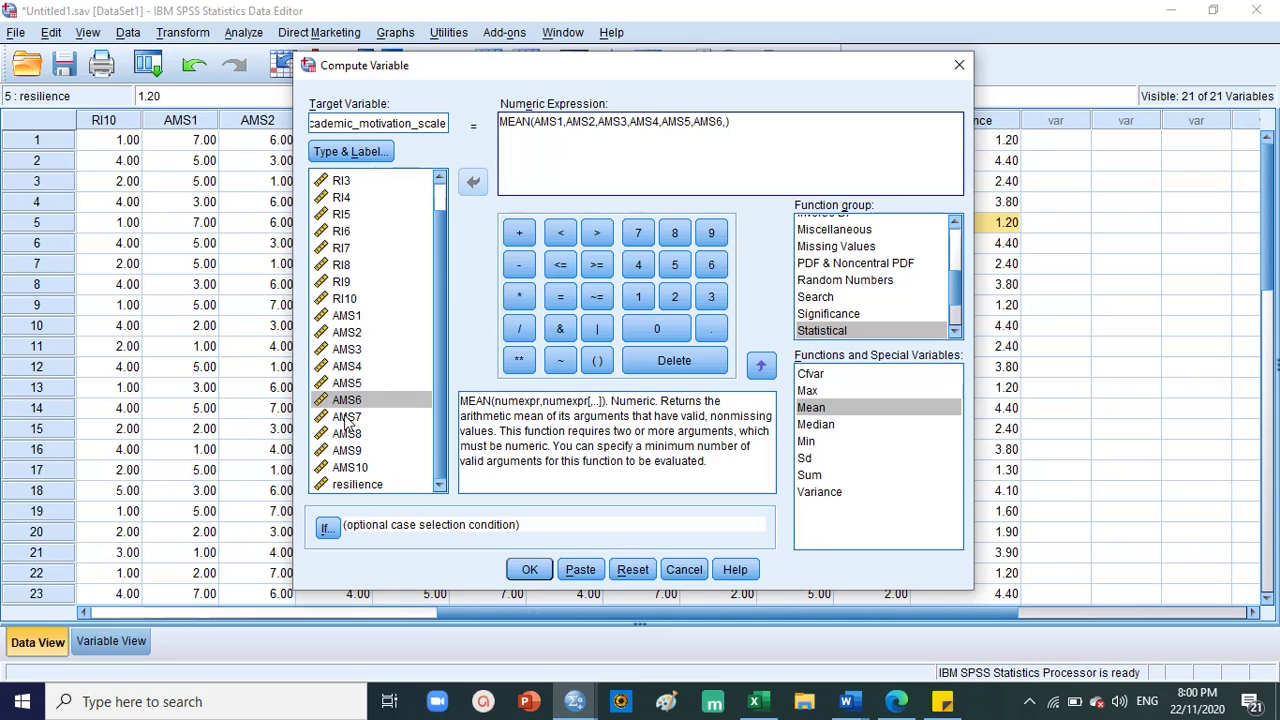
click(349, 417)
click(472, 181)
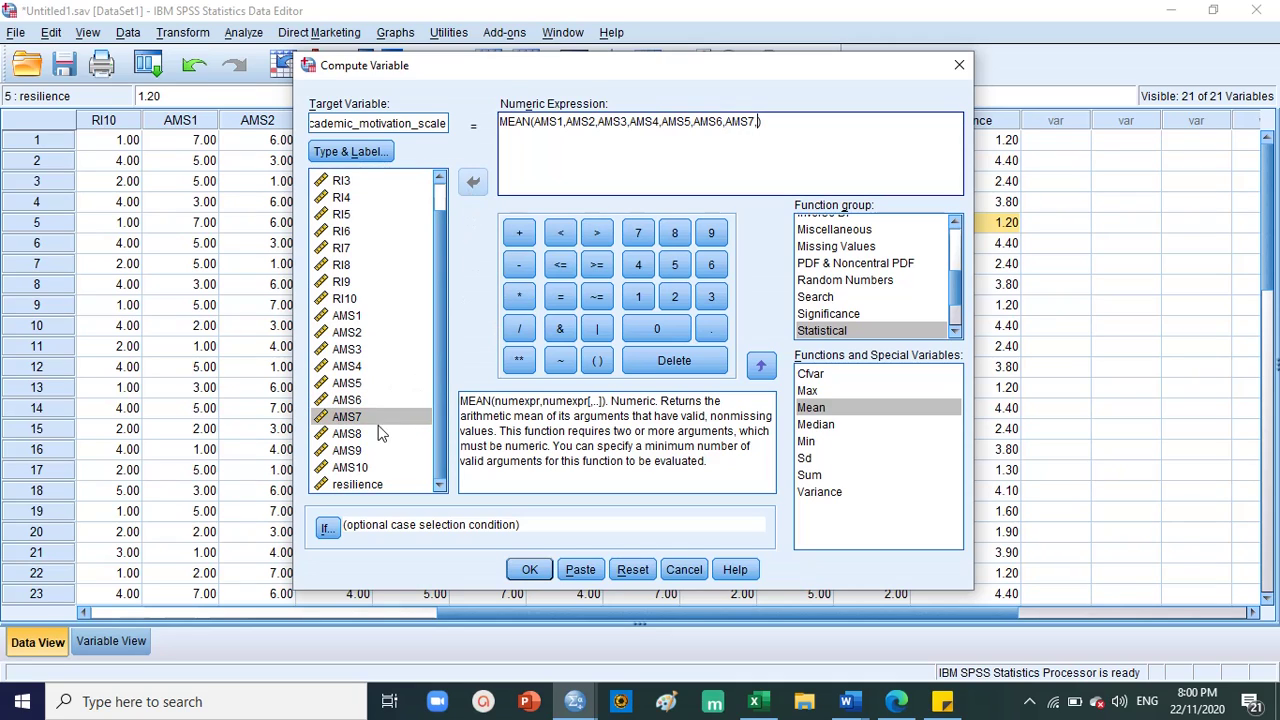
text(,)
click(413, 432)
click(472, 181)
text(,)
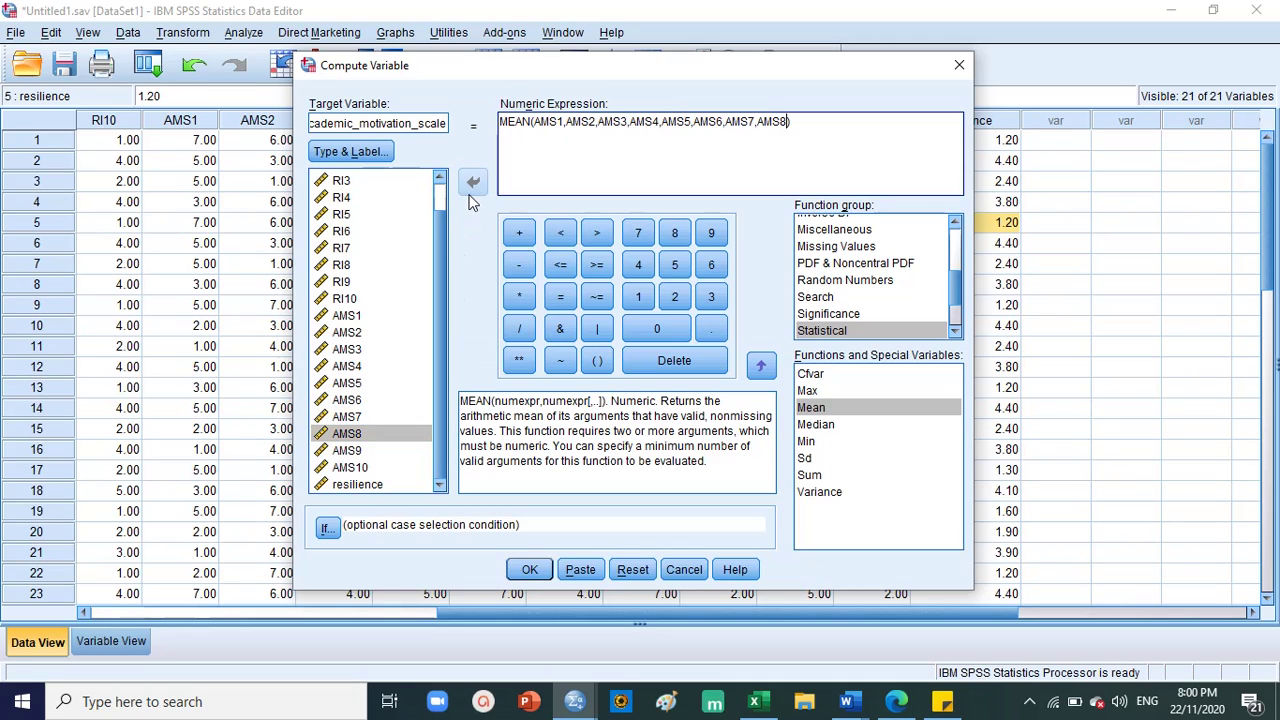
click(350, 452)
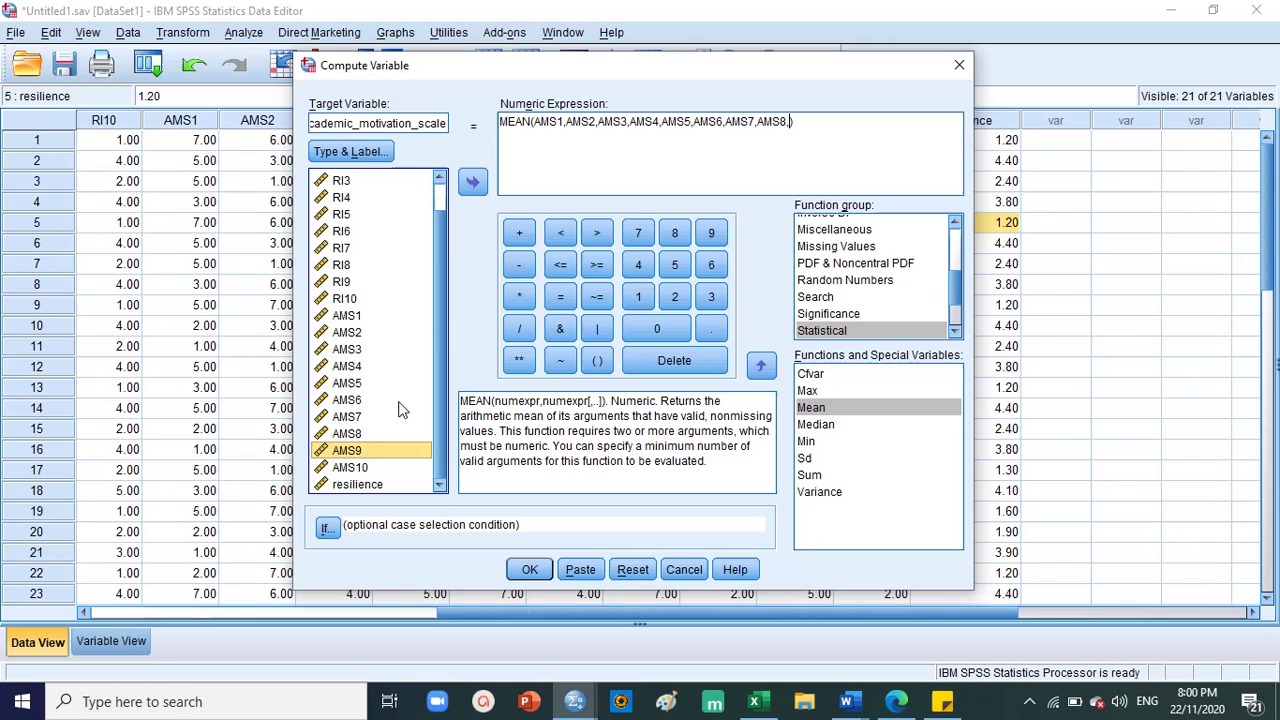
click(472, 181)
text(,)
click(350, 467)
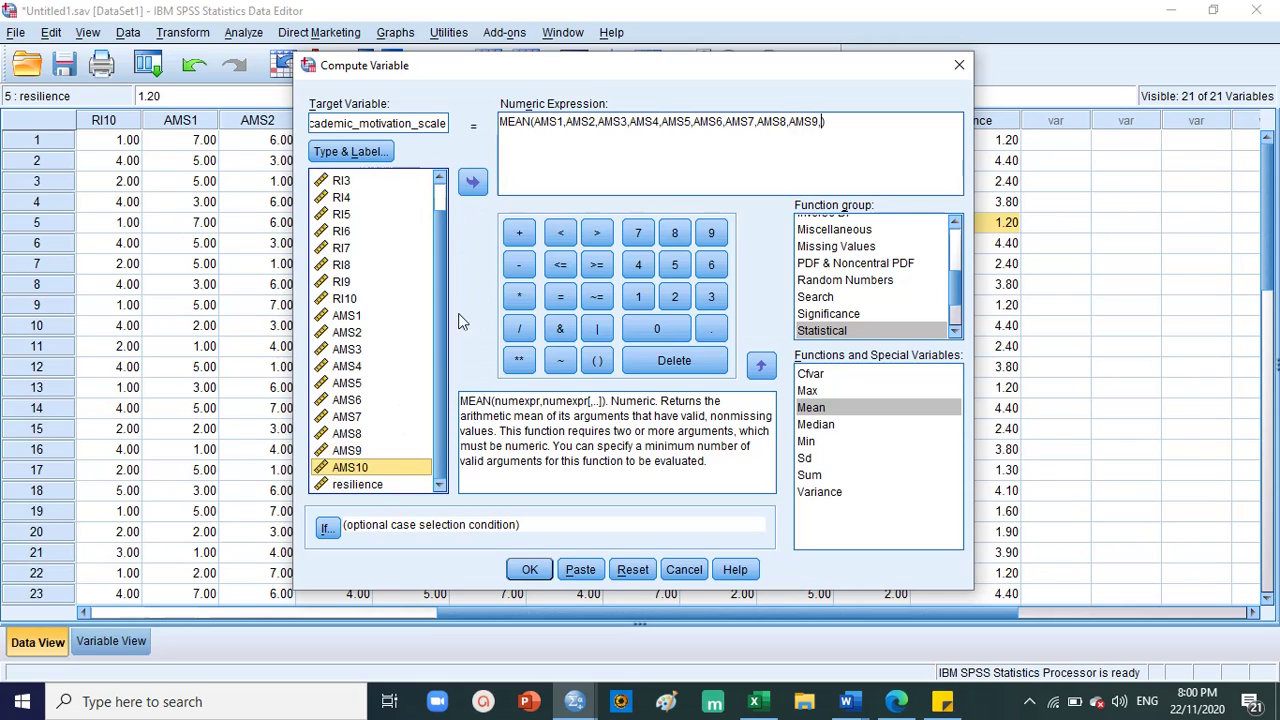
click(472, 181)
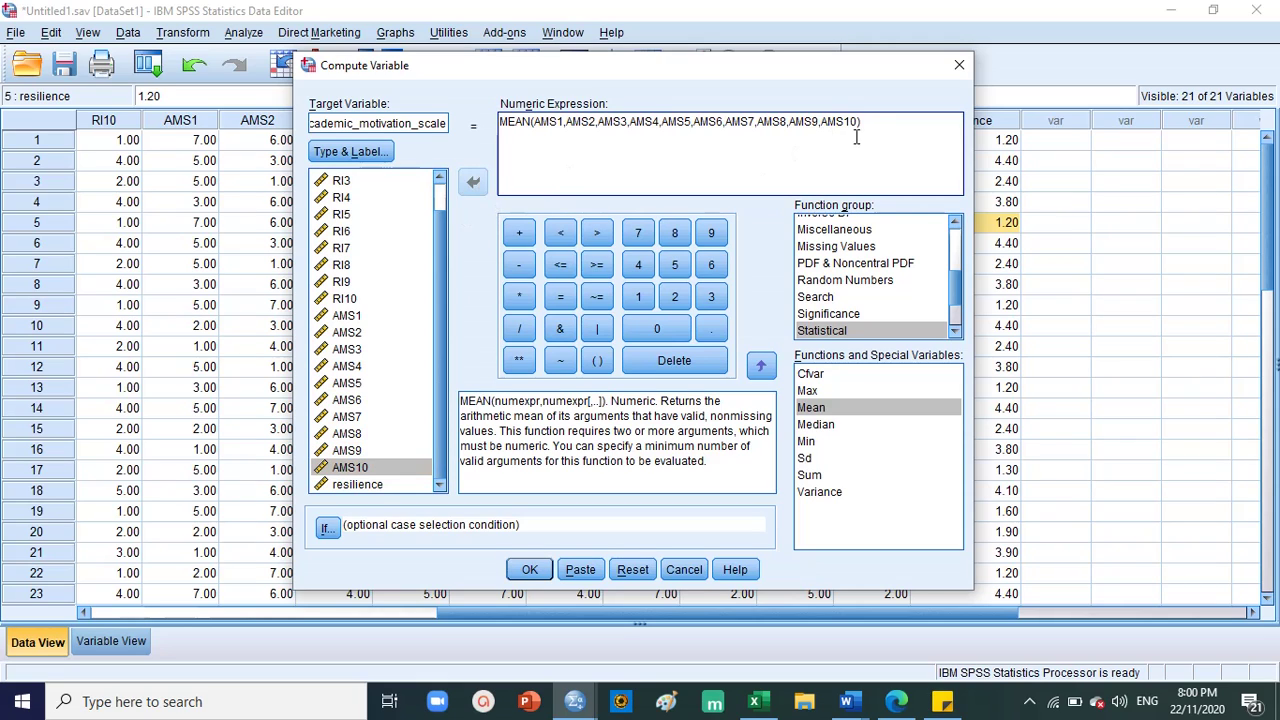
click(529, 569)
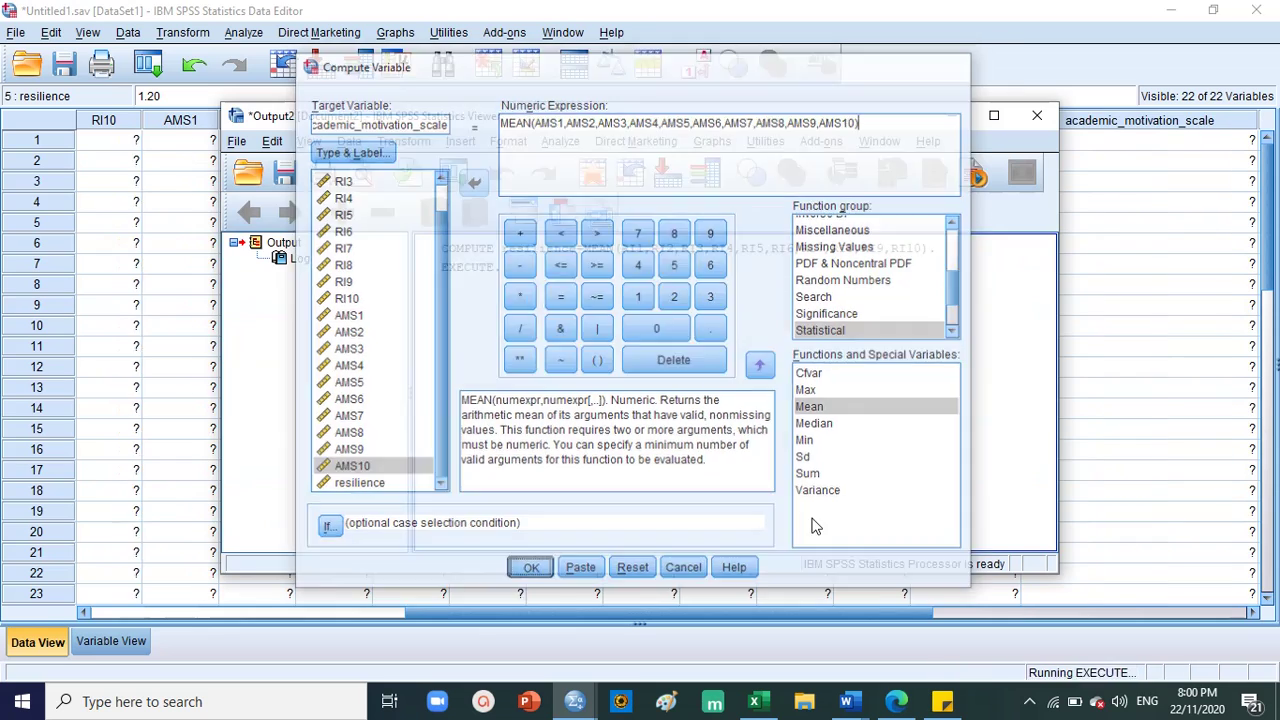
Return to the data and narrow the academic_motivation_scale column to fit its name.
click(1136, 290)
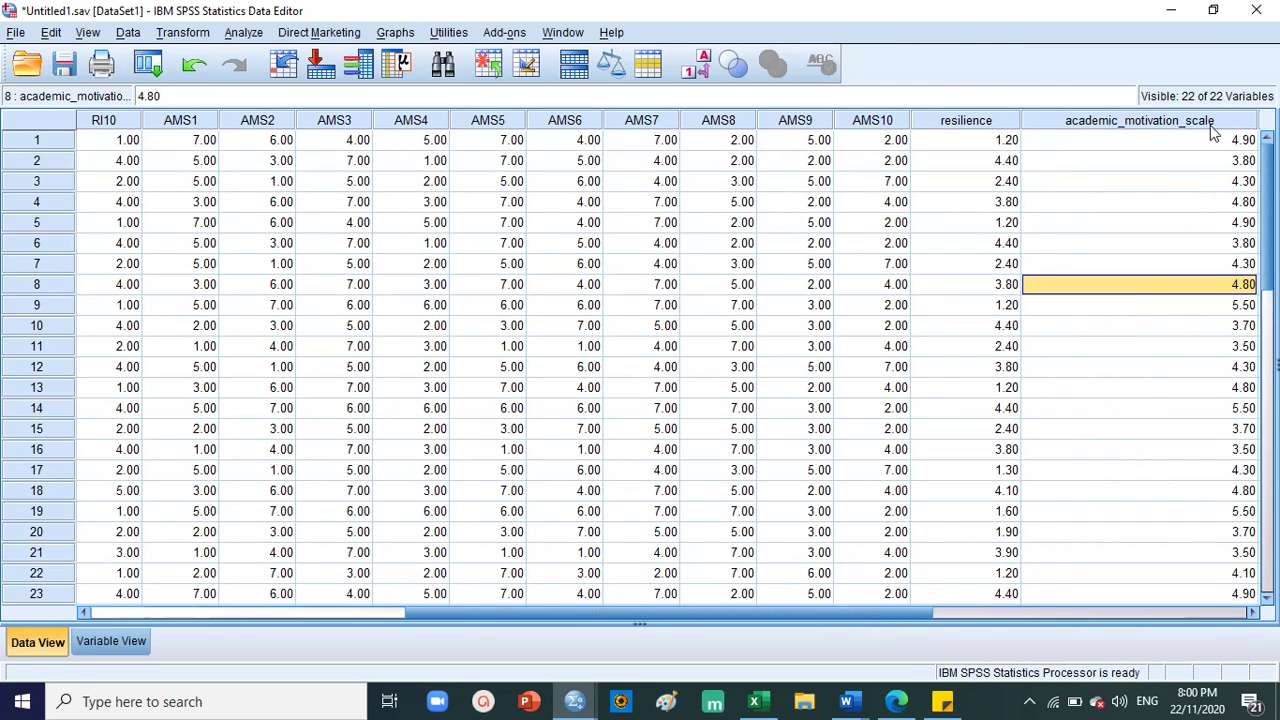
drag(736, 616, 784, 614)
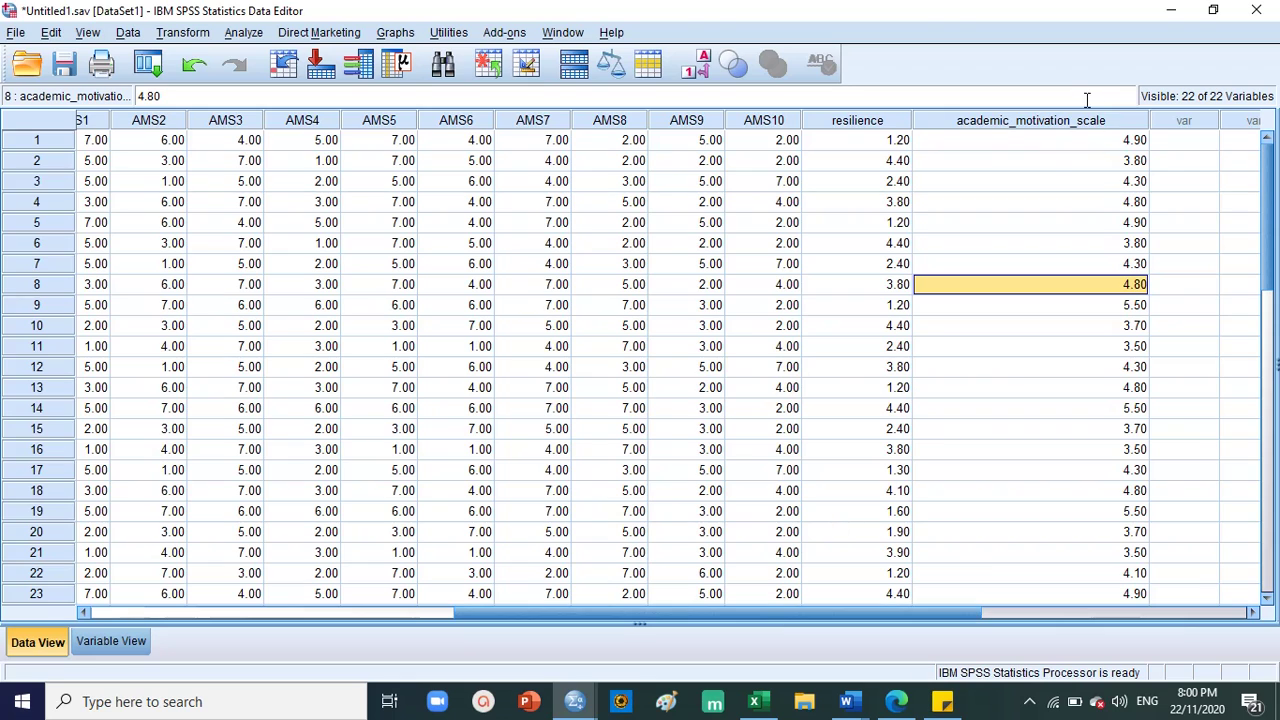
drag(1150, 124, 1066, 126)
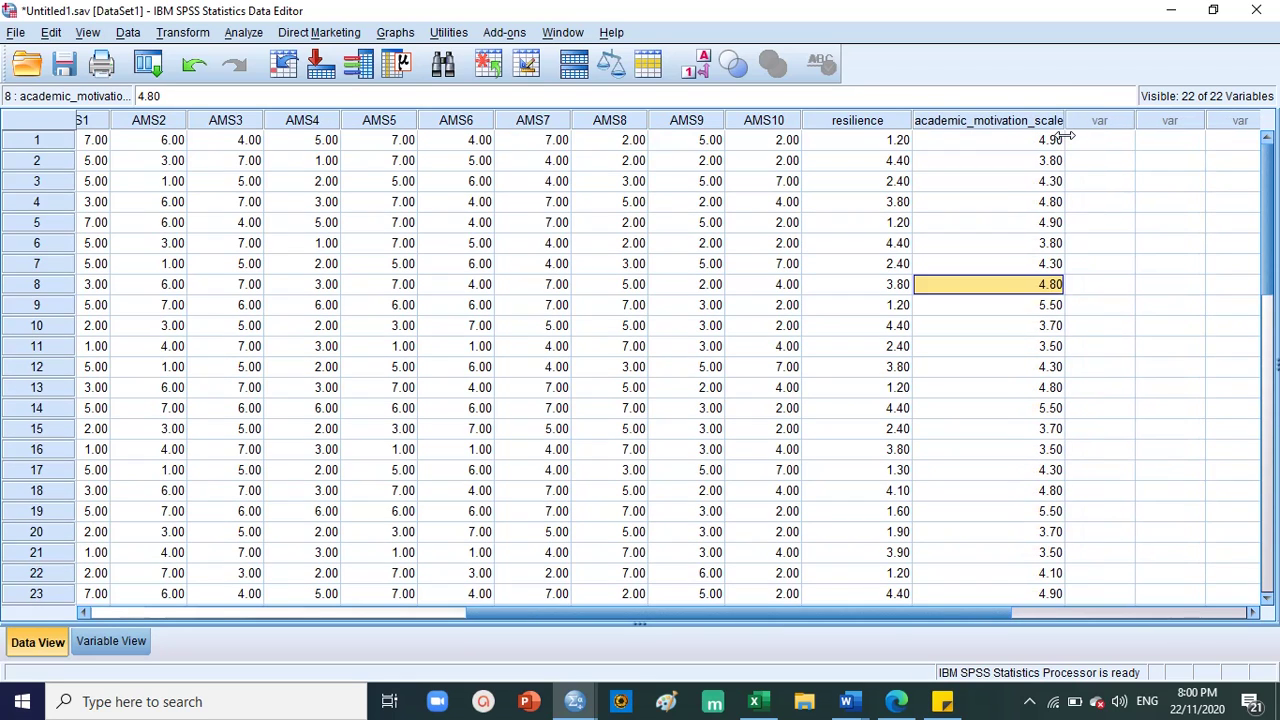
Examine the computed scores in the resilience and academic_motivation_scale columns.
click(1030, 160)
click(1028, 142)
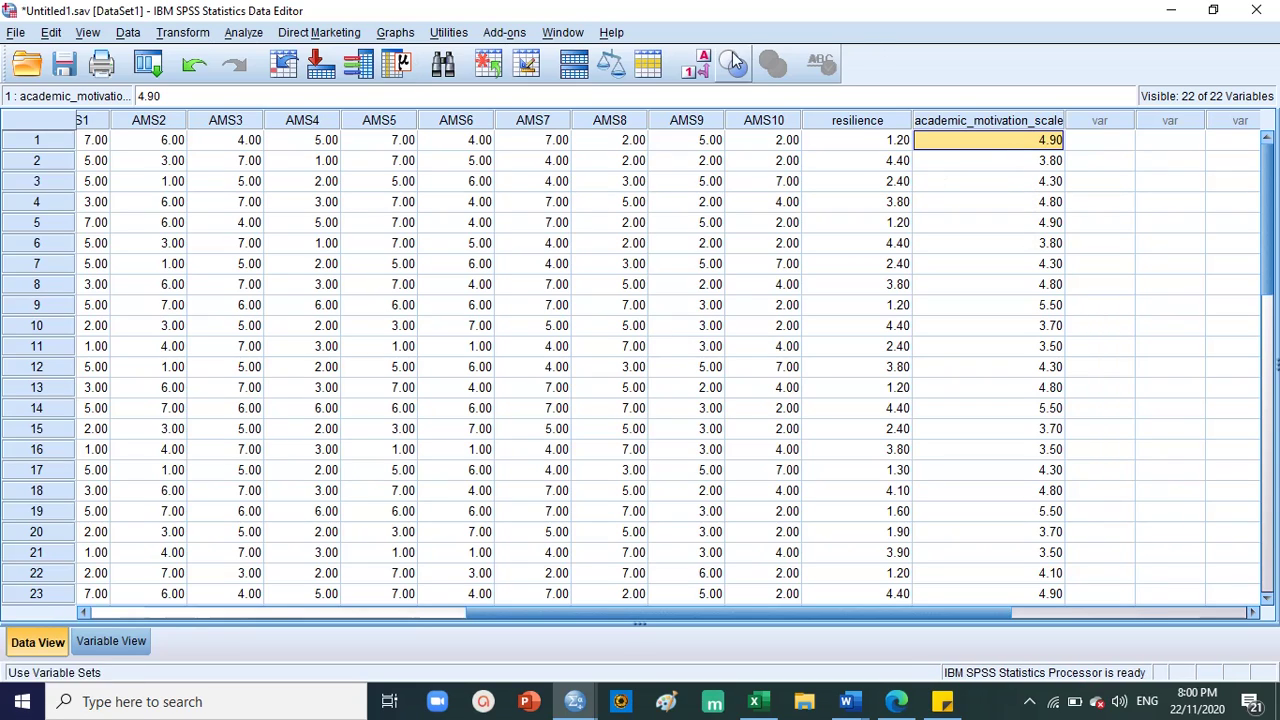
click(864, 124)
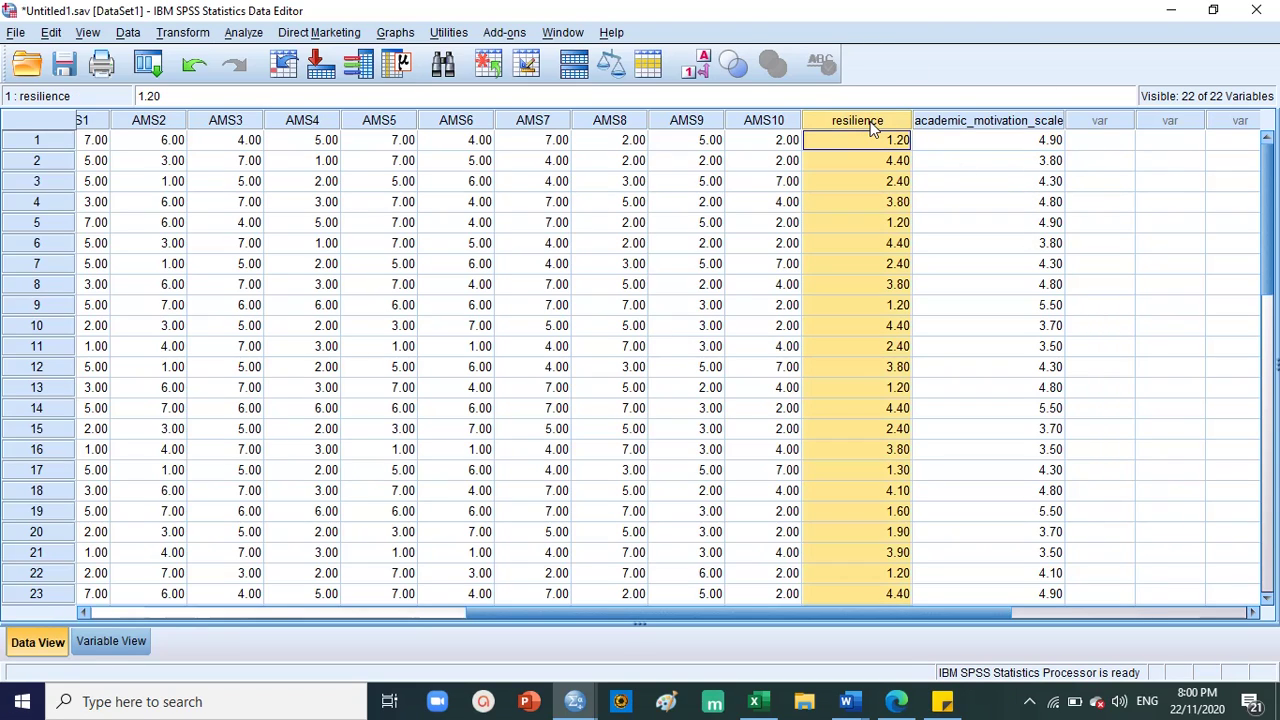
click(1005, 121)
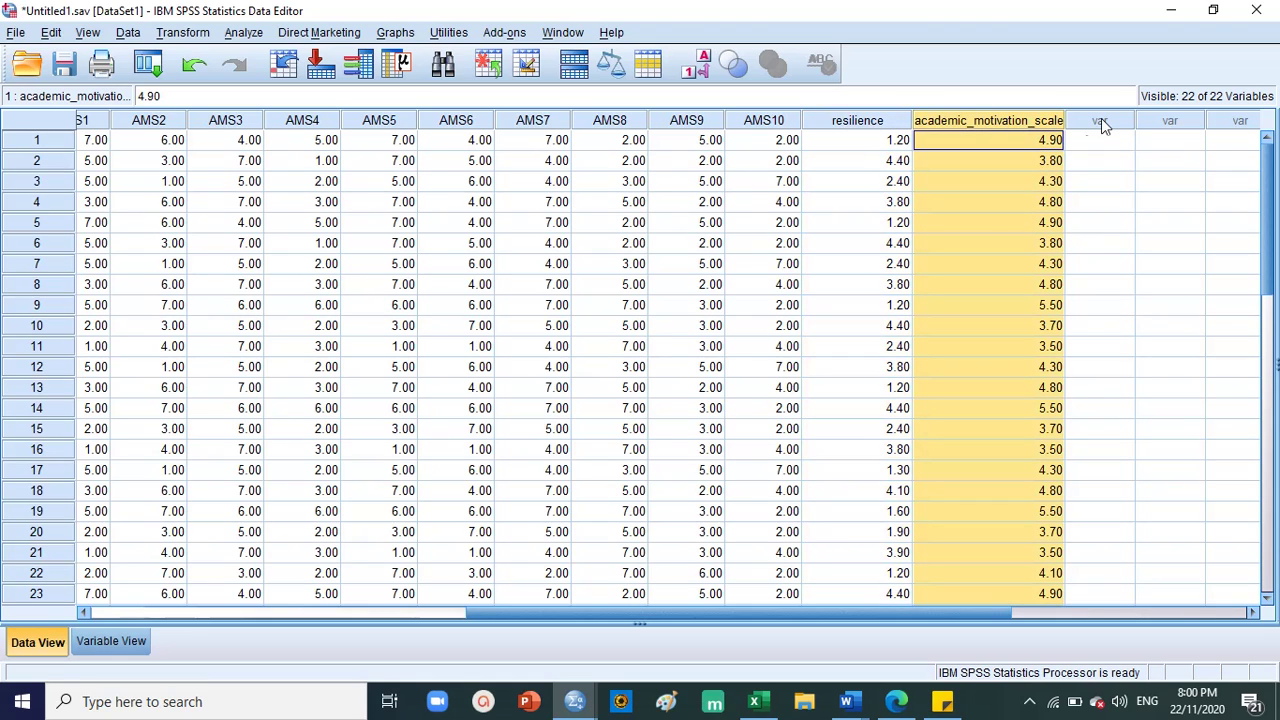
click(848, 122)
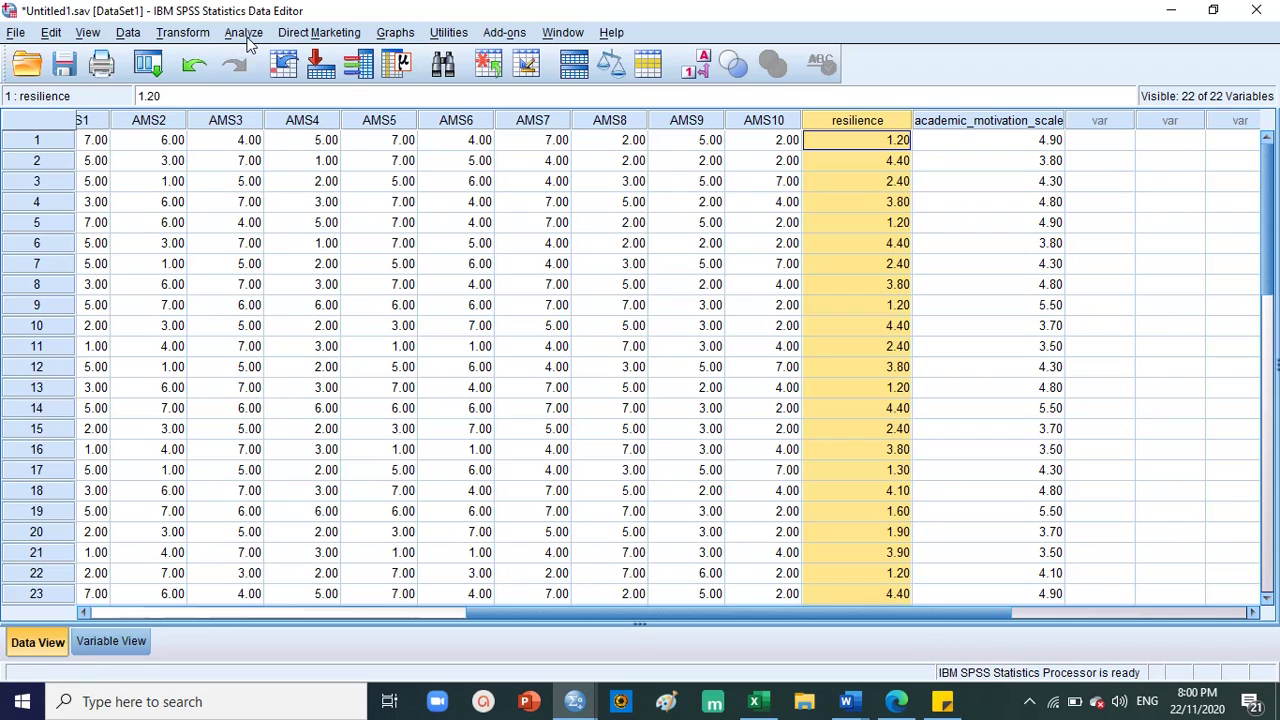
Run Frequencies on the resilience variable with the frequency table, mean and standard deviation included.
click(247, 36)
mouse_move(270, 62)
mouse_move(300, 78)
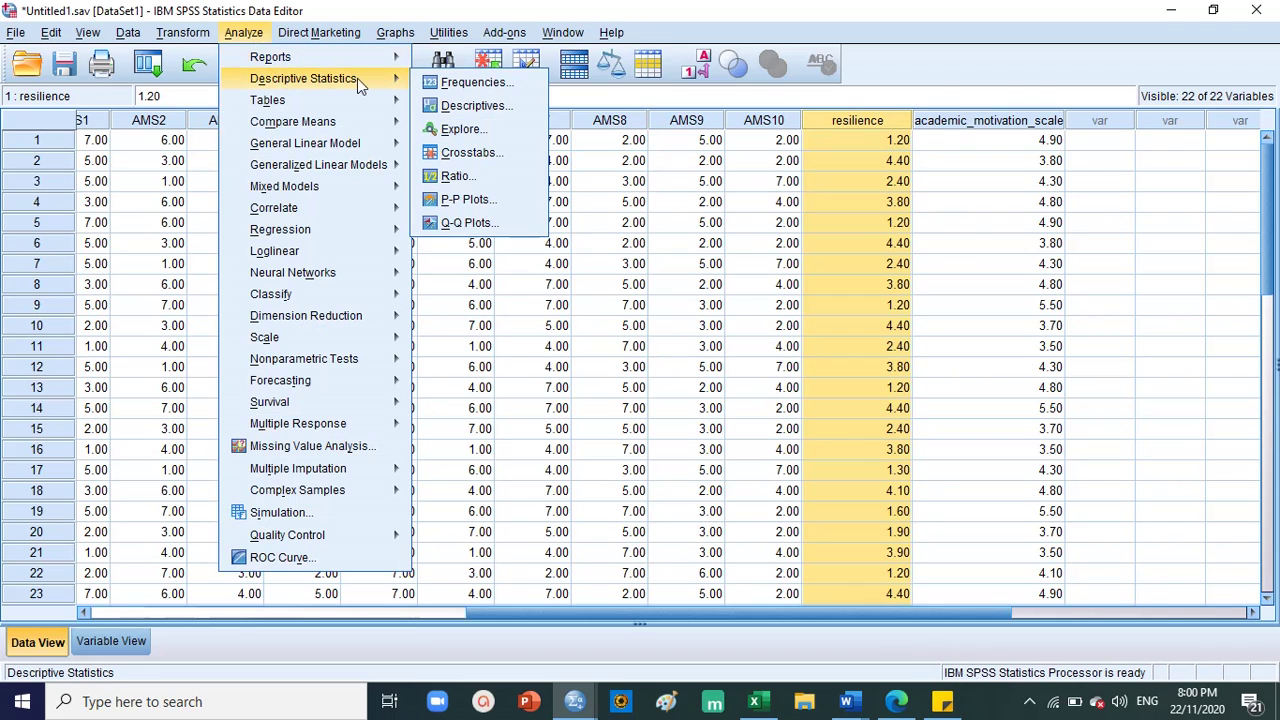
click(468, 81)
scroll(486, 320, down, 4)
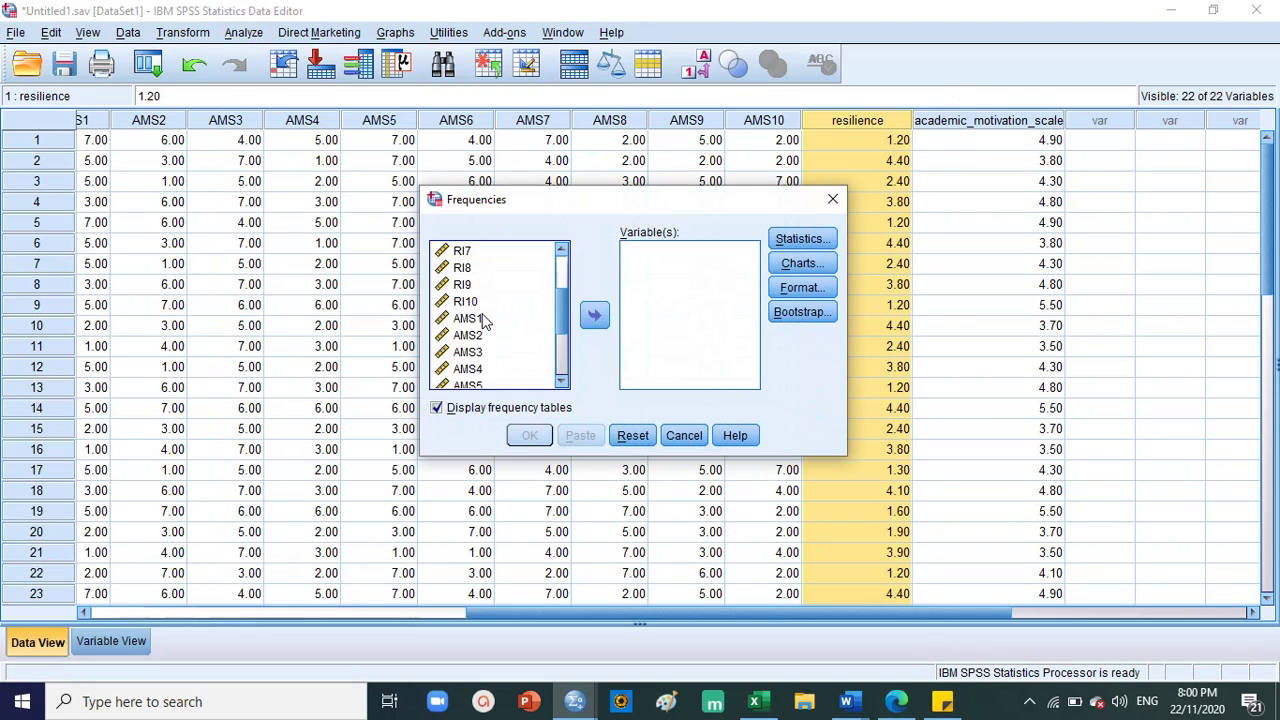
click(495, 364)
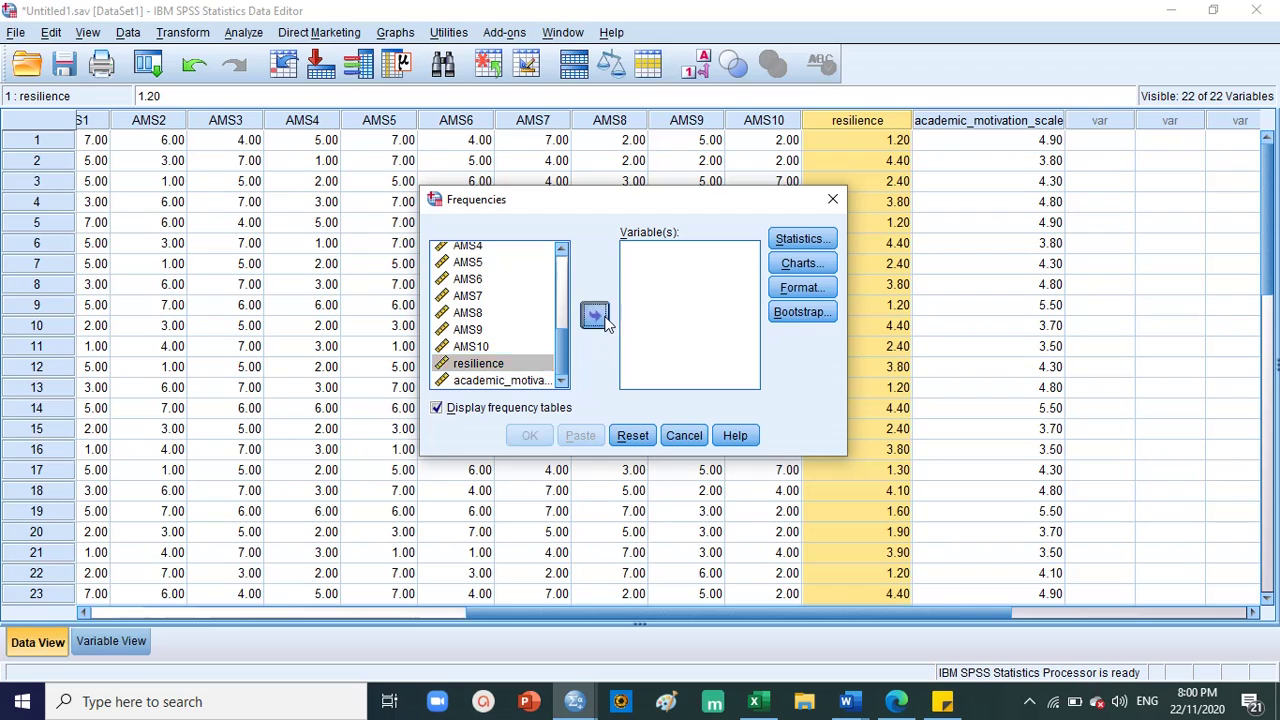
click(594, 315)
click(802, 239)
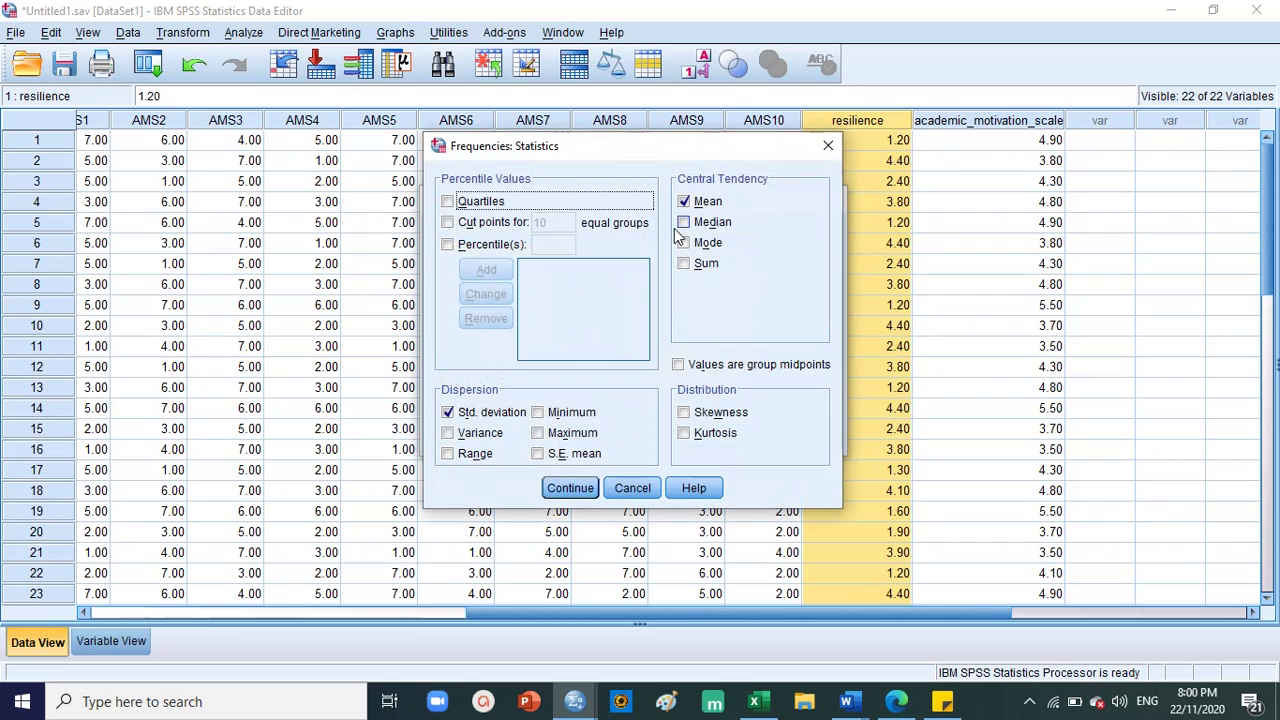
click(578, 487)
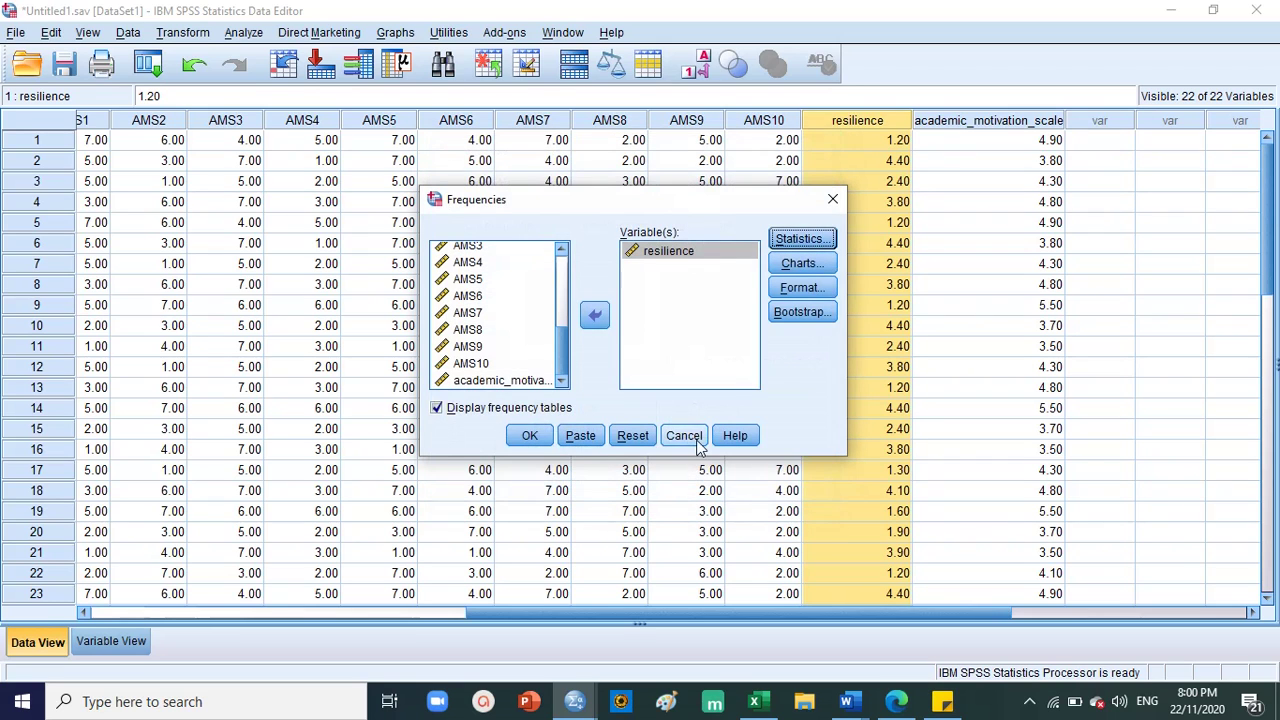
click(531, 434)
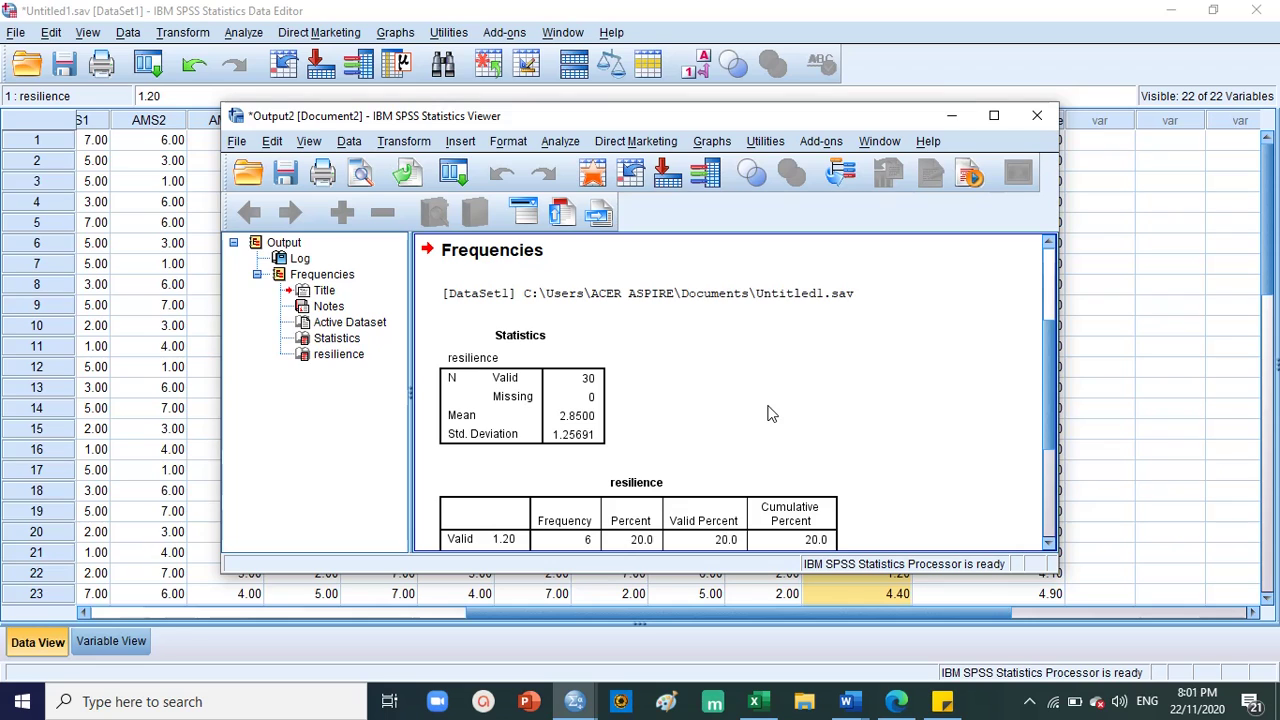
Examine the mean, standard deviation and frequency table for resilience in the output.
scroll(768, 412, down, 3)
scroll(770, 412, up, 5)
scroll(768, 412, up, 1)
scroll(768, 412, down, 8)
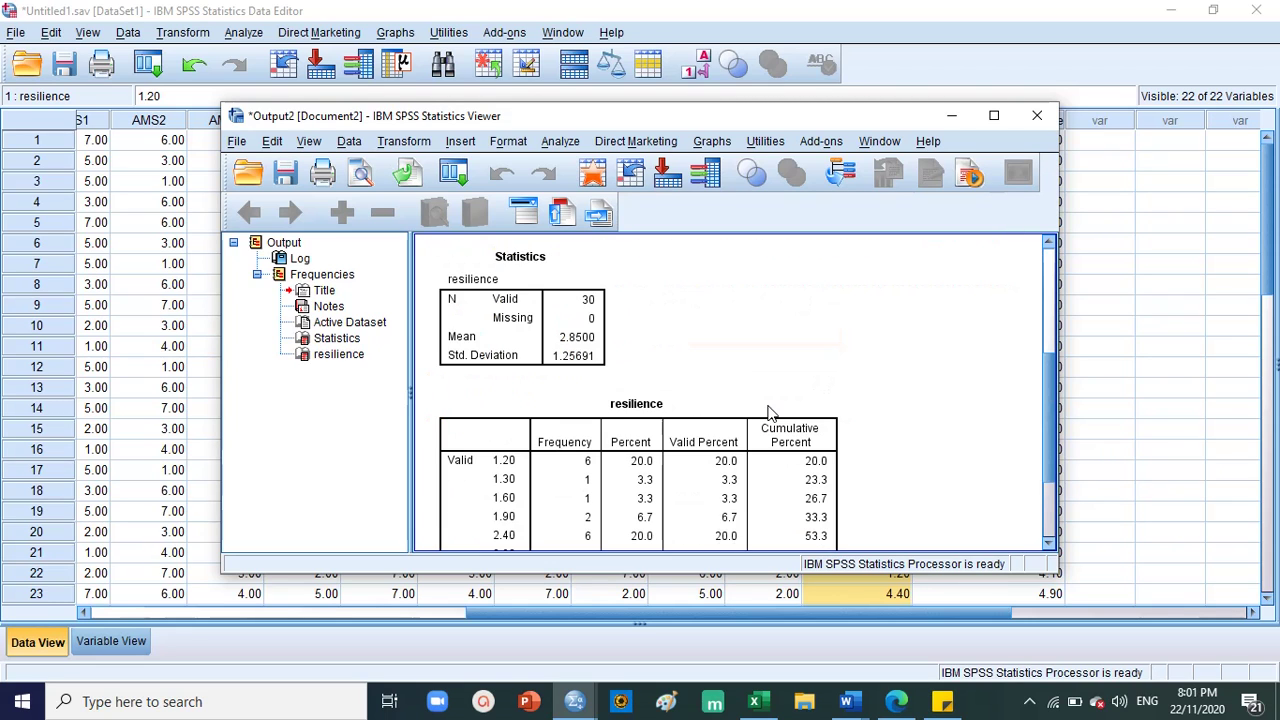
scroll(768, 412, up, 7)
scroll(768, 412, up, 1)
scroll(768, 412, down, 7)
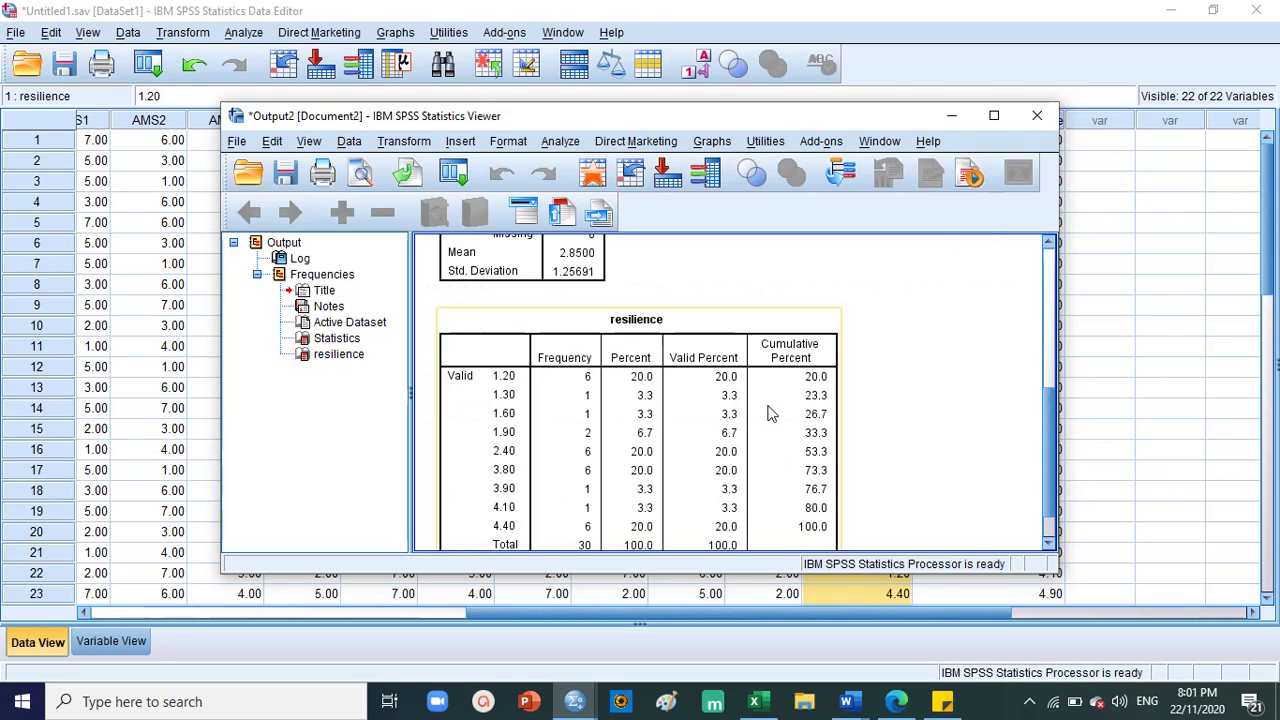
scroll(768, 412, up, 2)
click(497, 352)
click(542, 320)
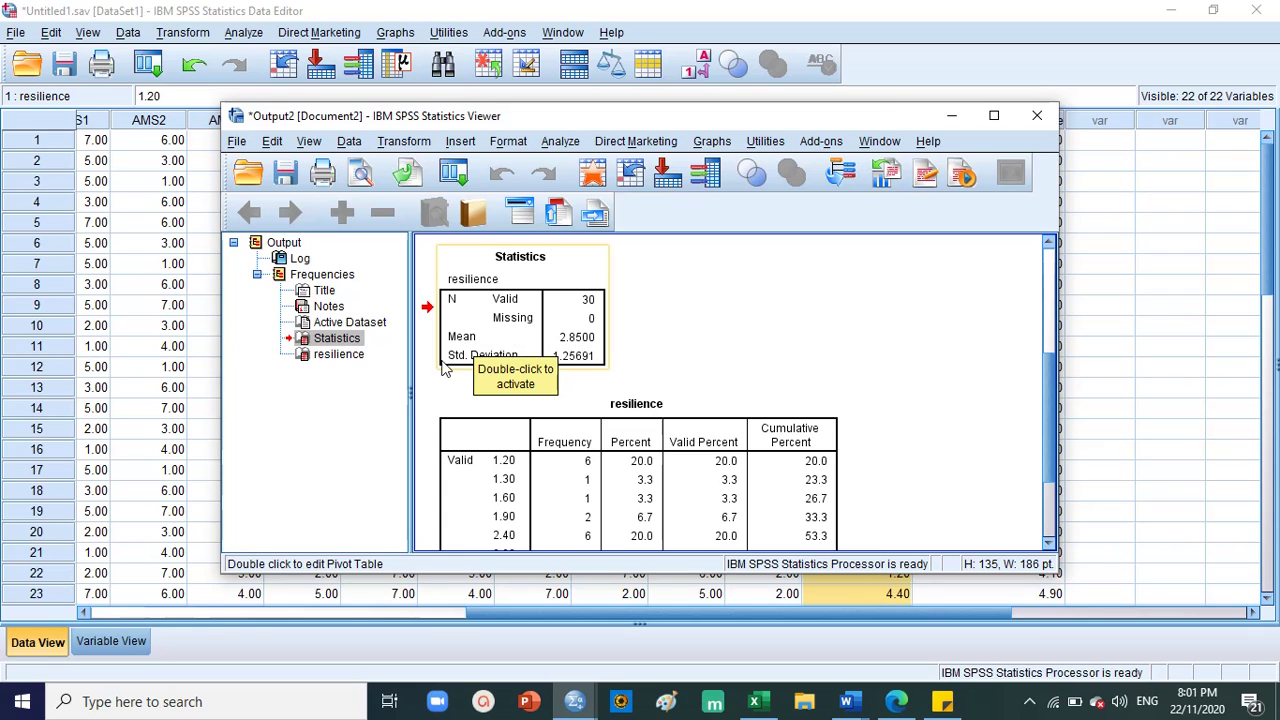
scroll(663, 369, down, 3)
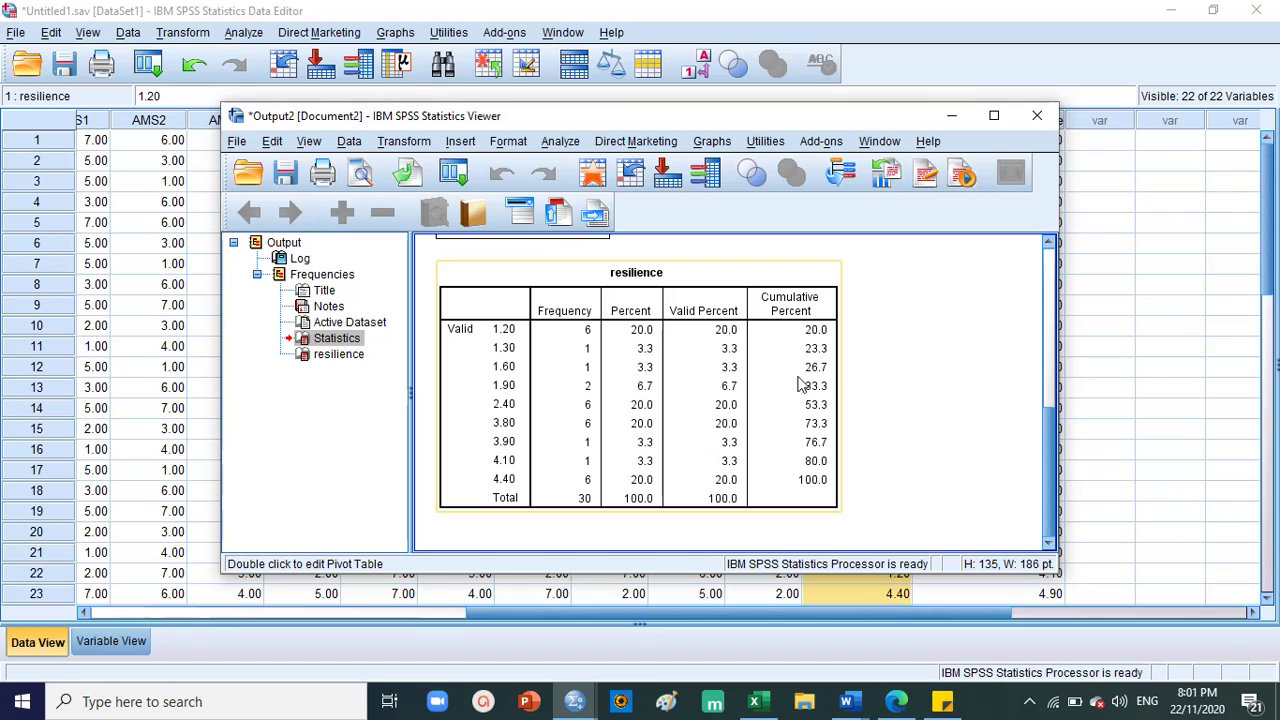
scroll(846, 388, up, 6)
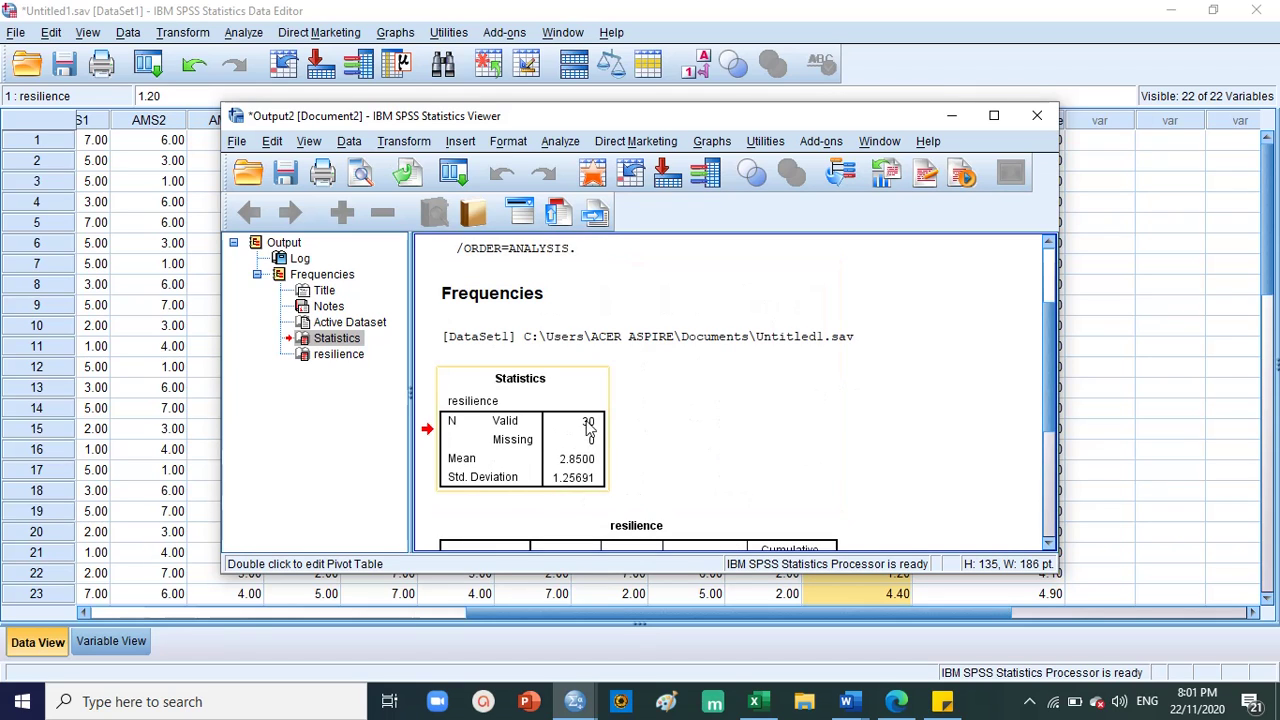
scroll(745, 412, down, 6)
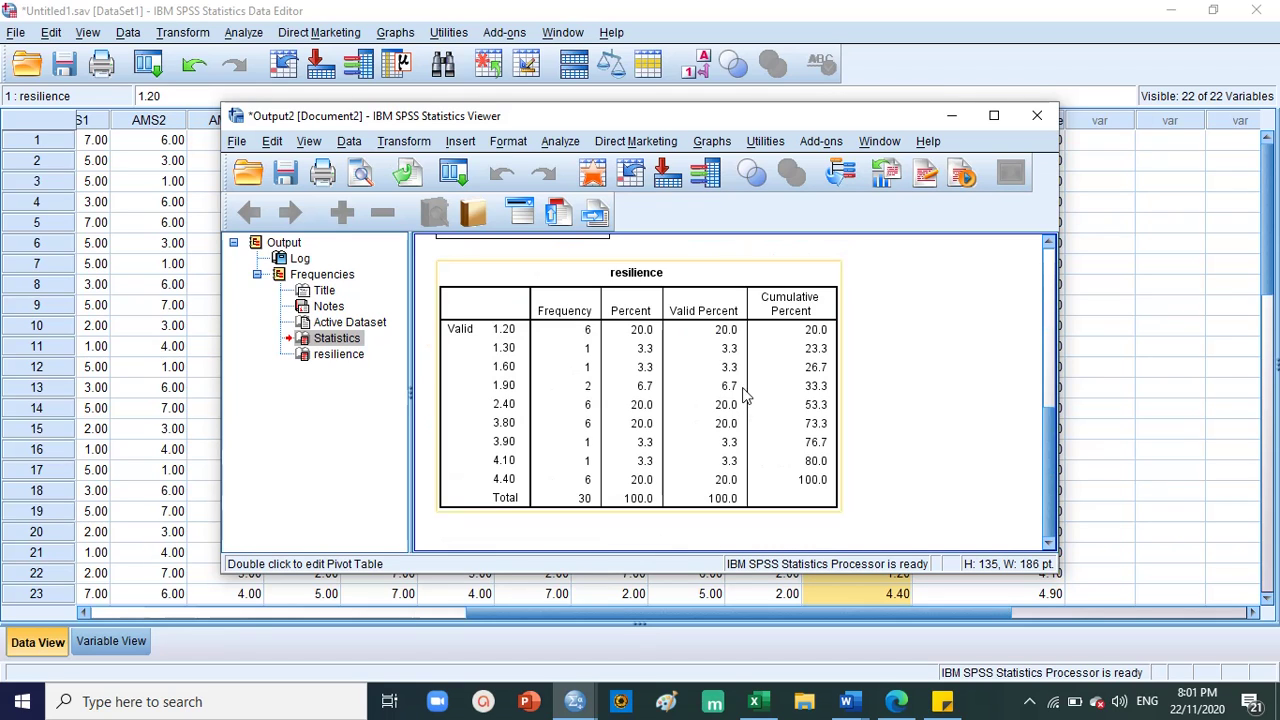
Return to the data and review the first cases' item responses alongside the resilience and academic_motivation_scale scores.
click(1080, 305)
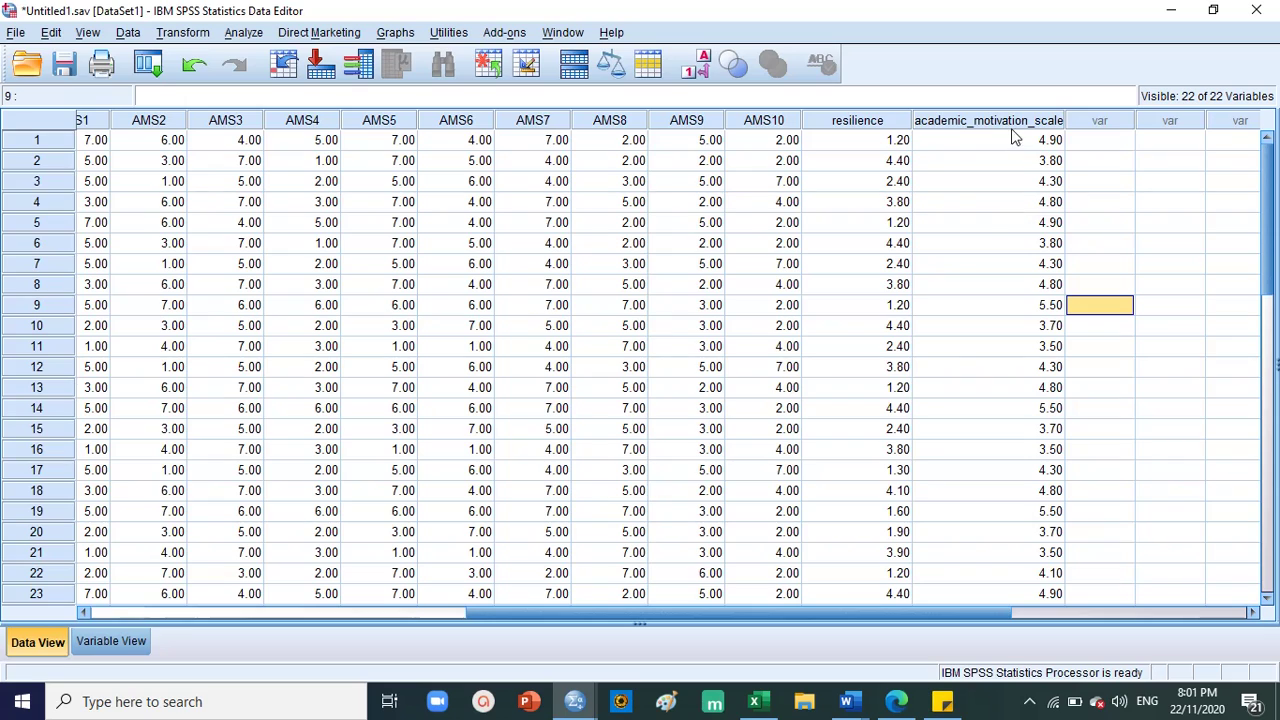
click(872, 121)
click(882, 141)
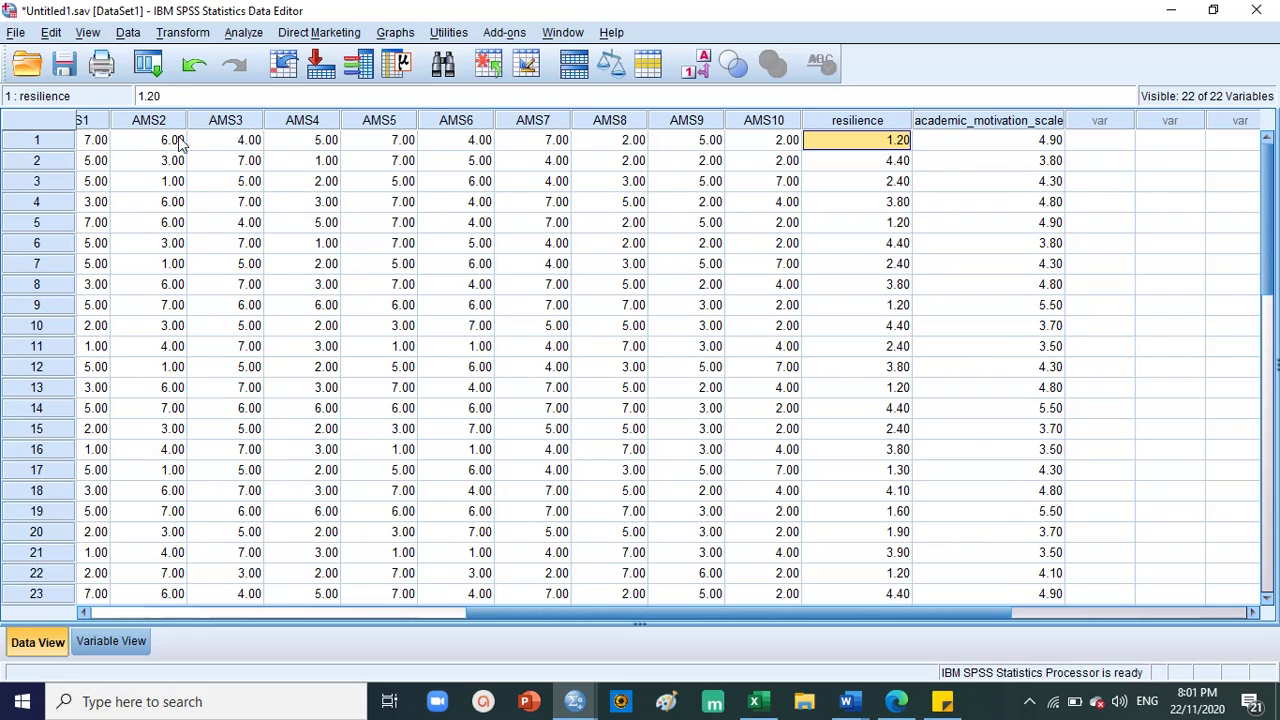
click(50, 146)
click(46, 163)
click(37, 183)
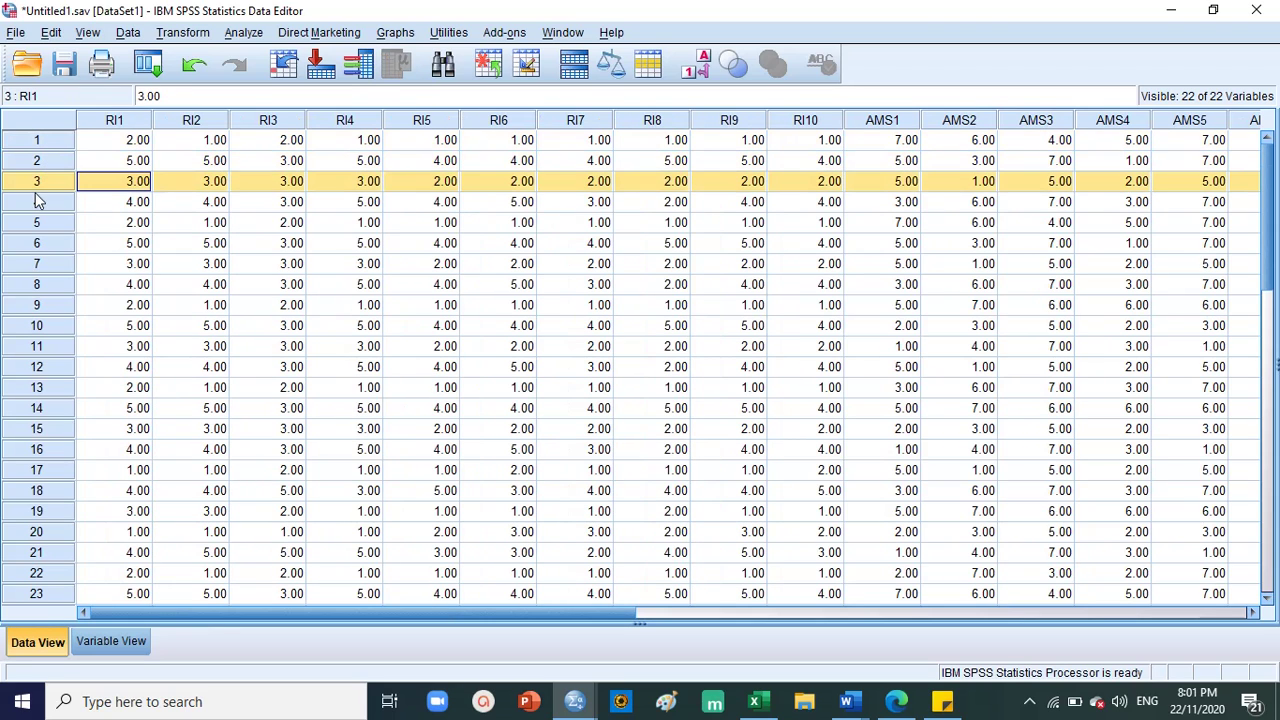
click(40, 203)
drag(600, 605, 1013, 625)
drag(563, 614, 961, 616)
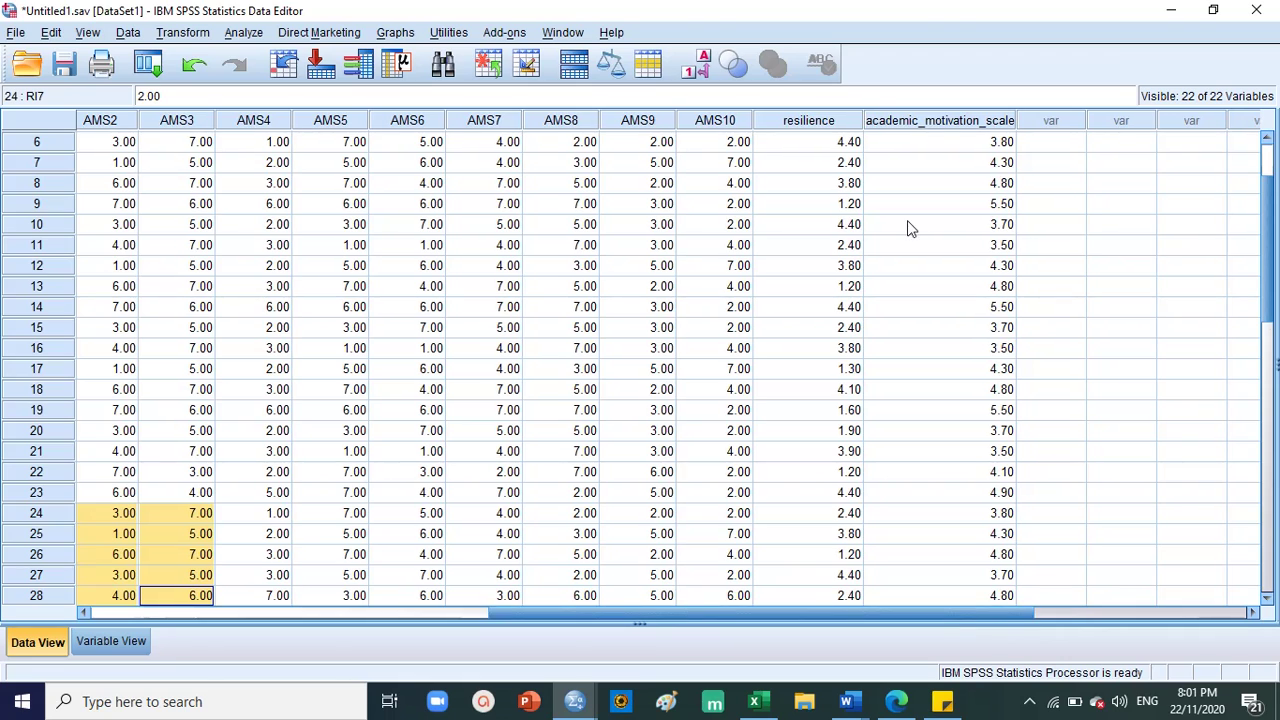
click(997, 120)
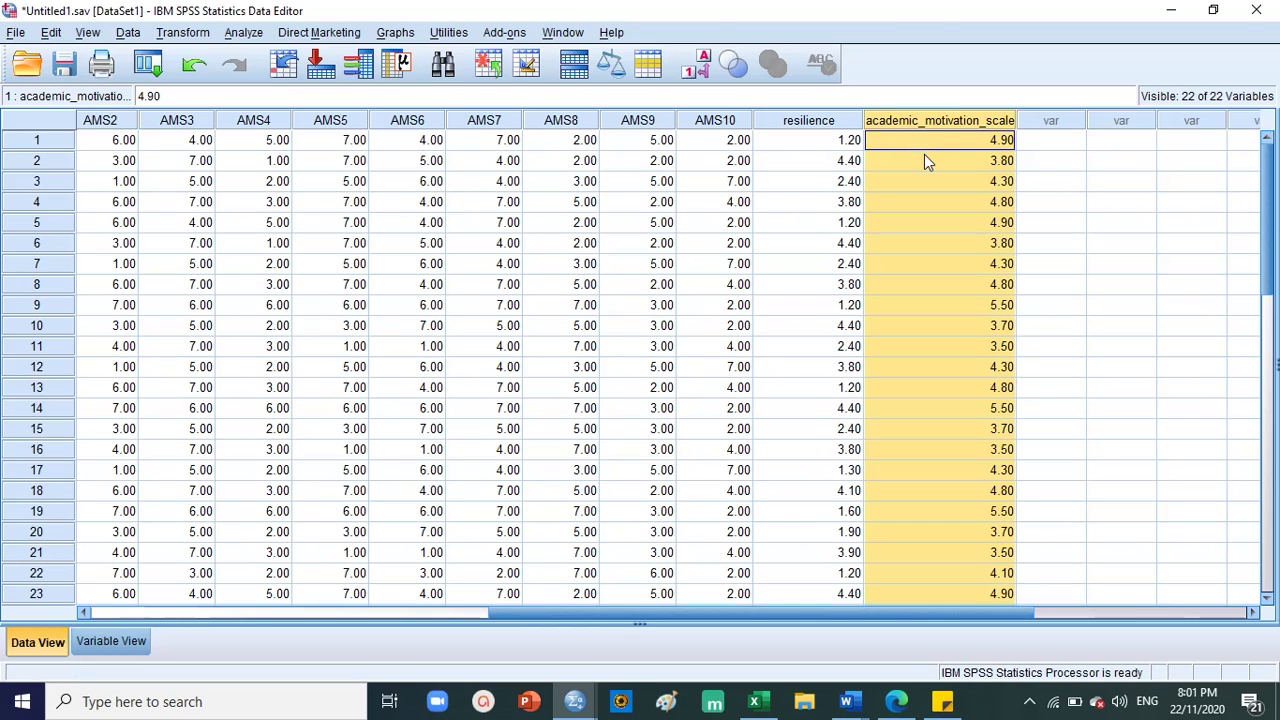
Run Frequencies on academic_motivation_scale in place of resilience, with the frequency table, mean and standard deviation included.
click(245, 33)
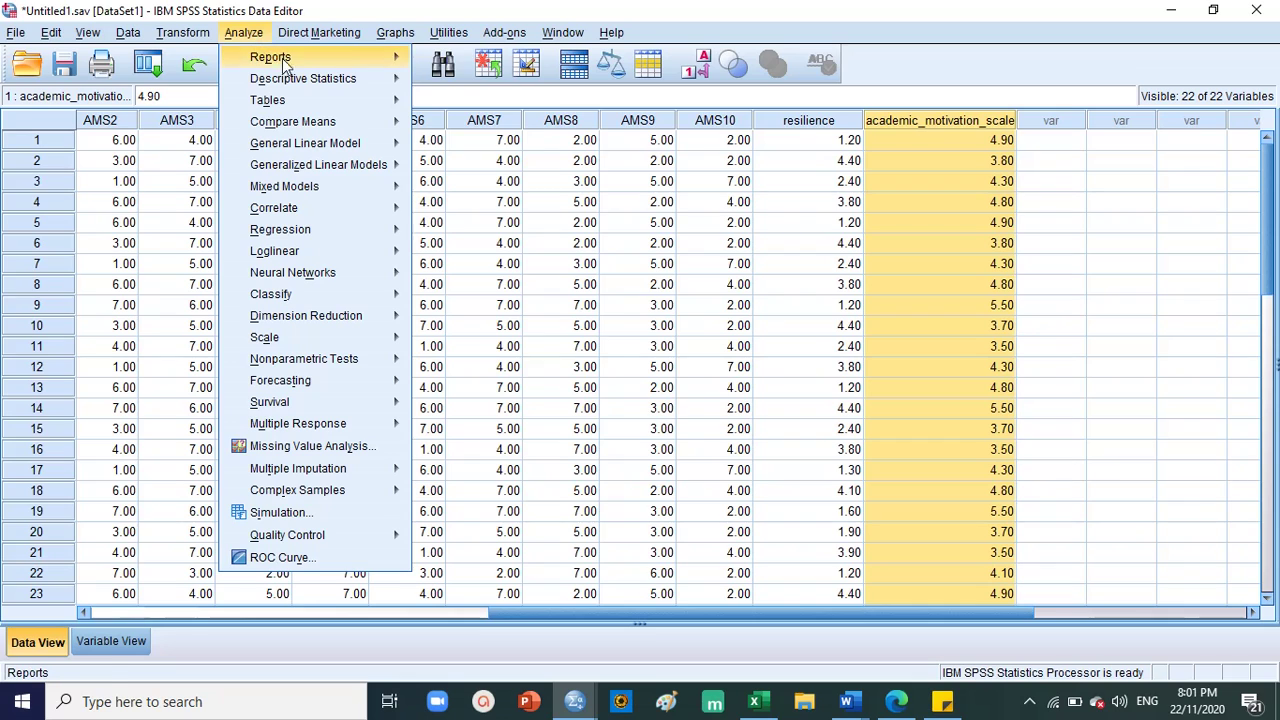
mouse_move(289, 79)
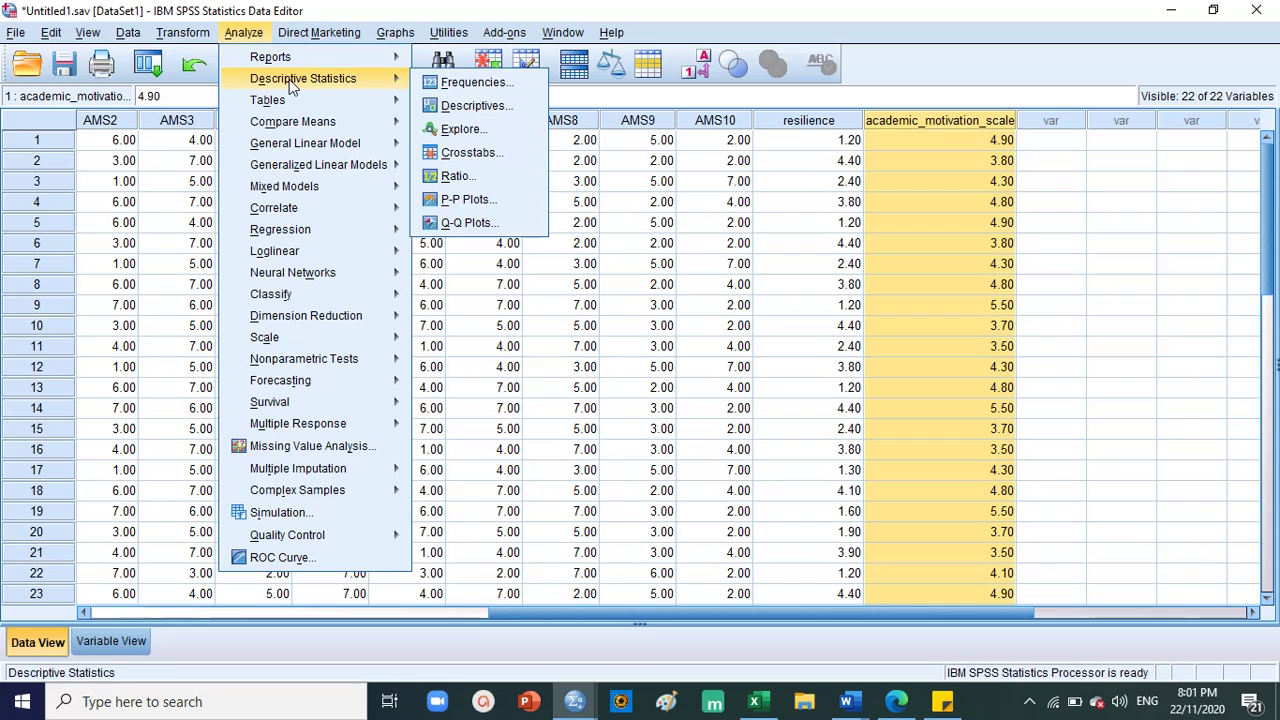
click(452, 81)
scroll(494, 350, down, 3)
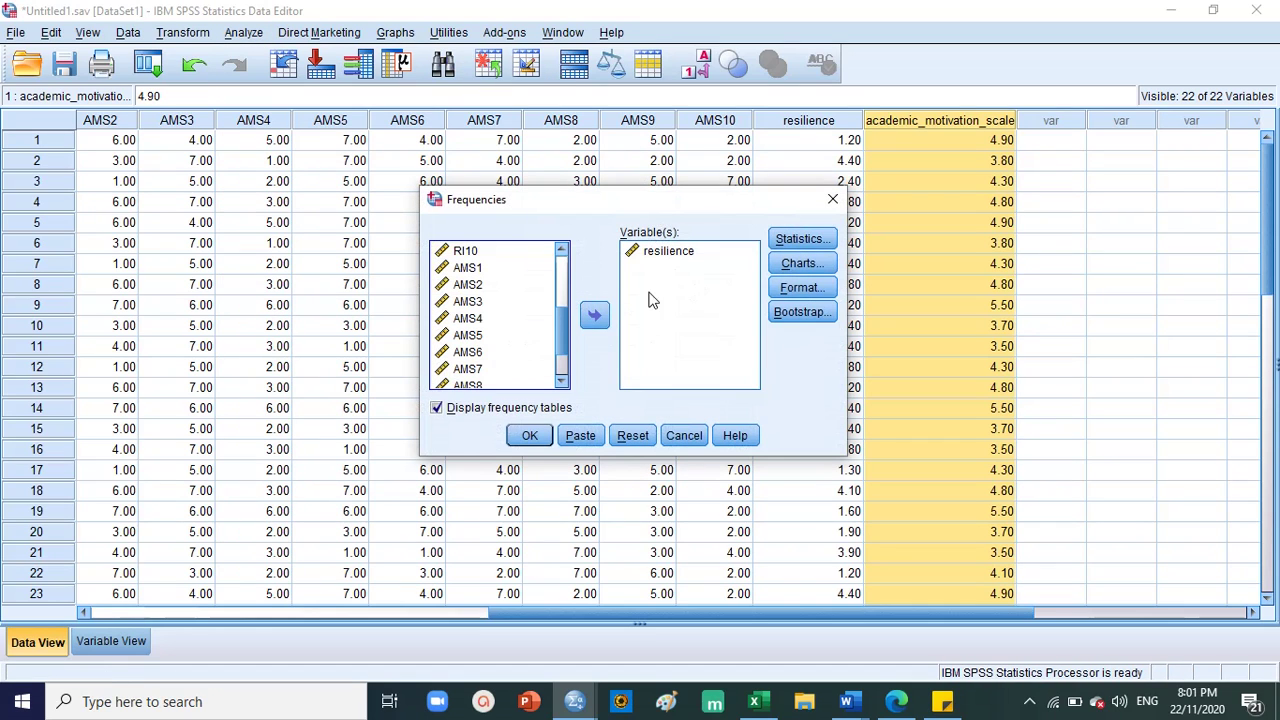
click(668, 251)
click(594, 315)
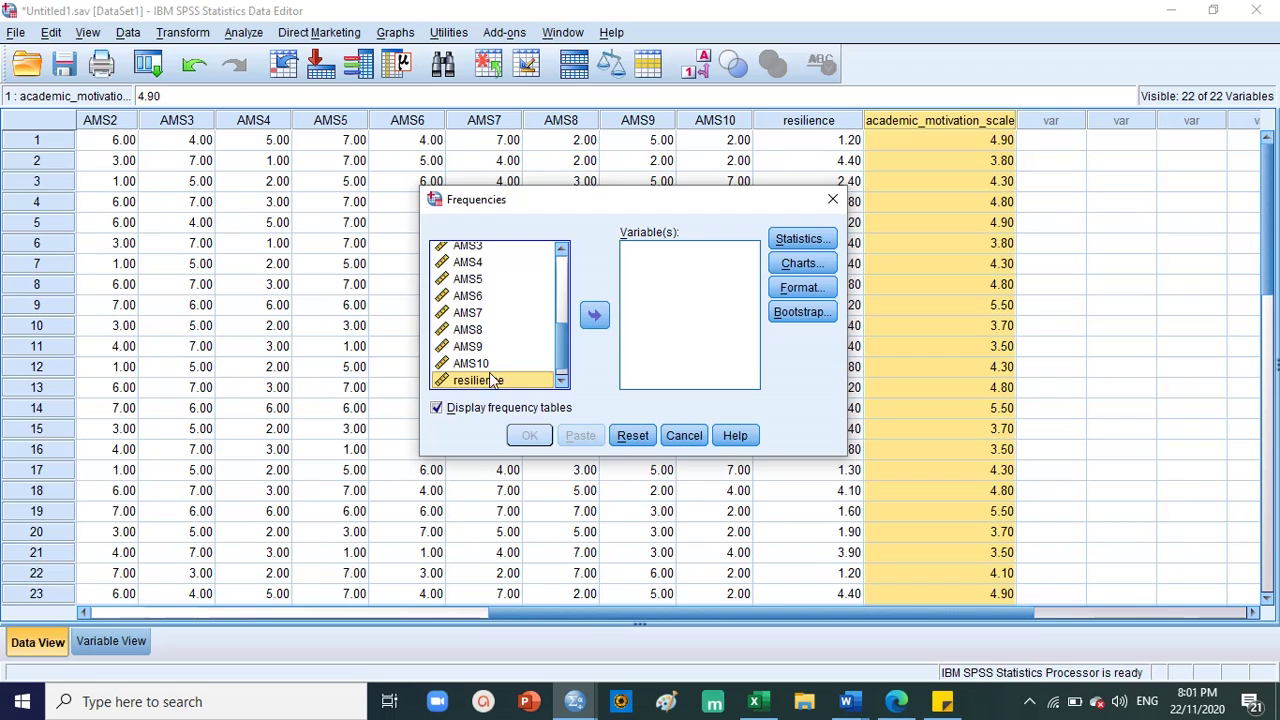
scroll(517, 350, down, 1)
click(548, 376)
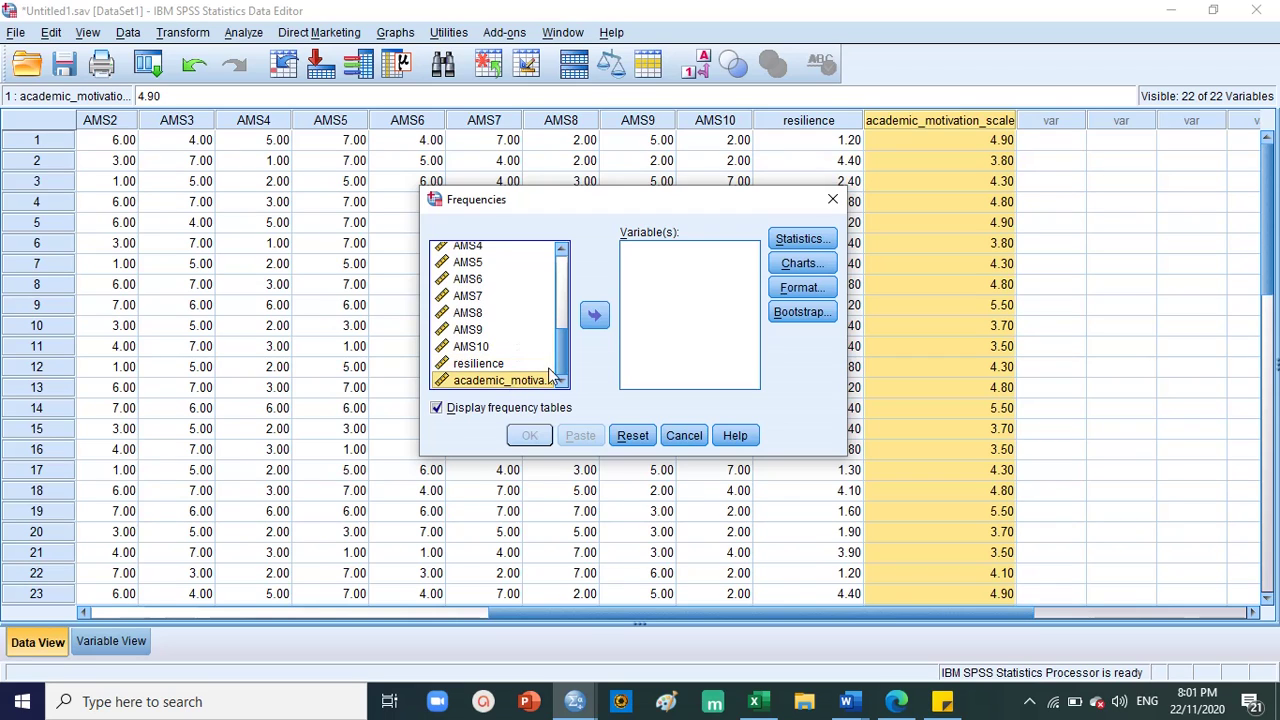
click(594, 315)
click(802, 239)
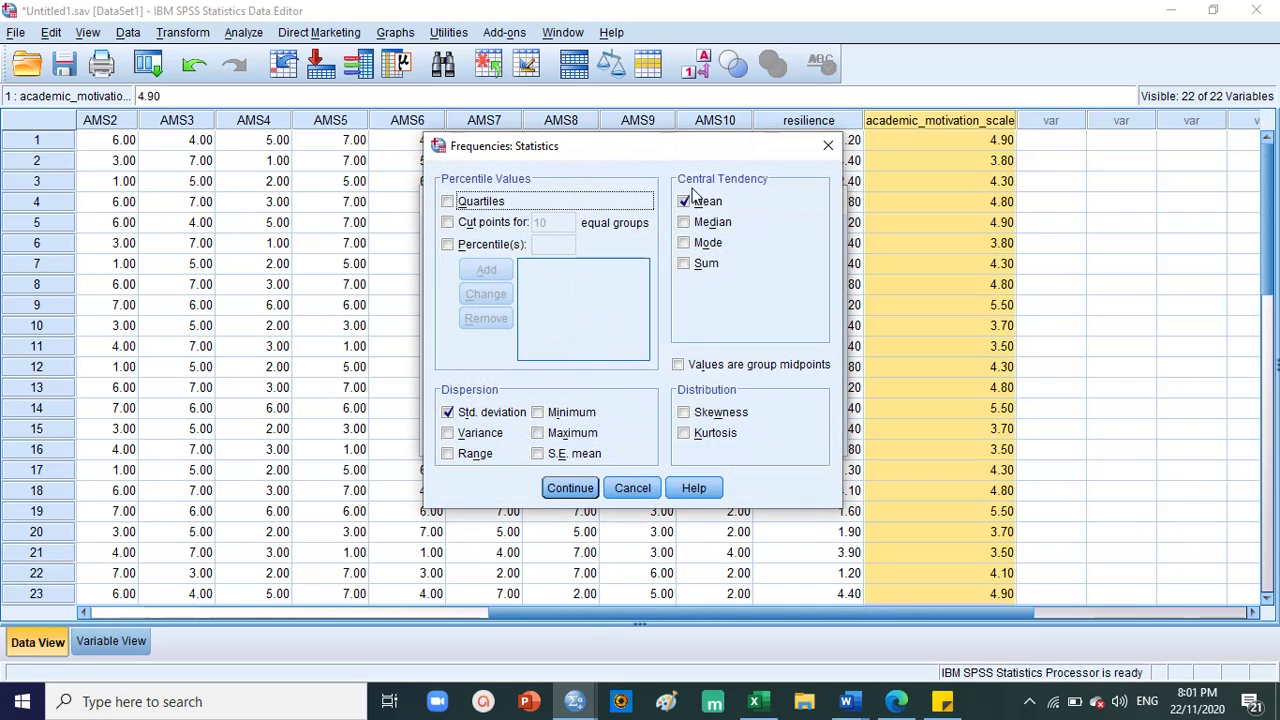
click(572, 489)
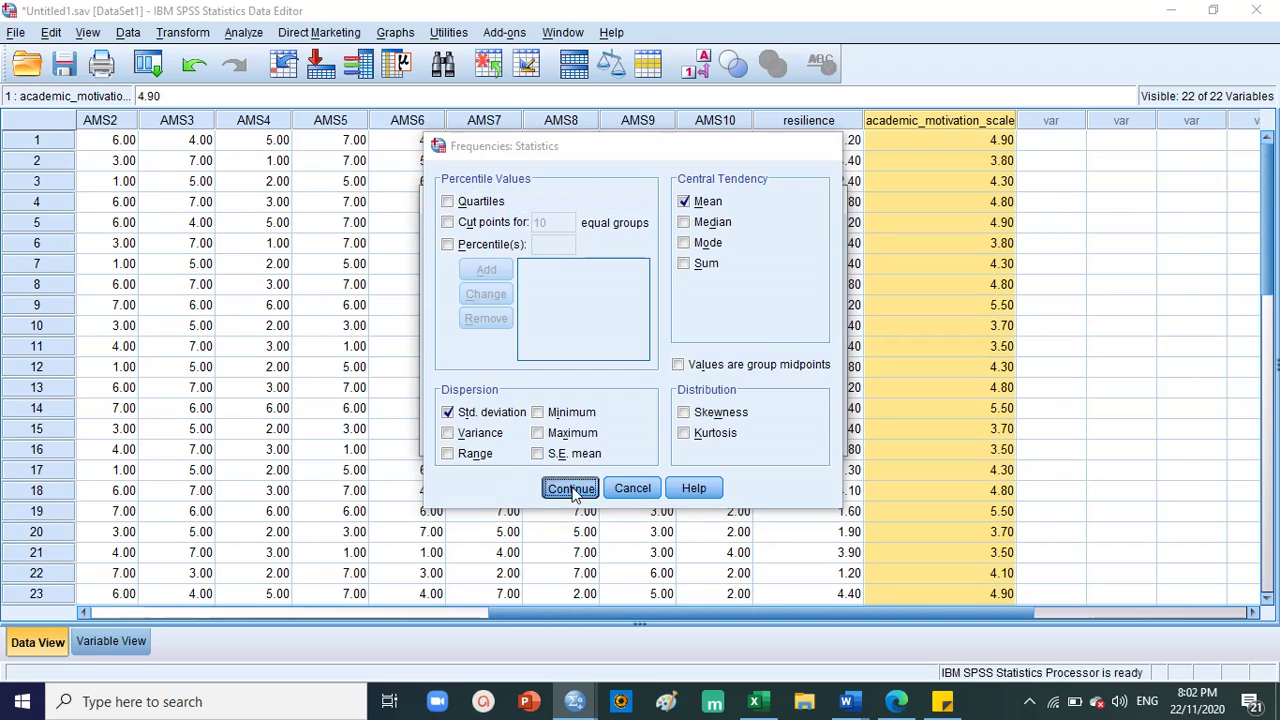
click(540, 442)
Examine the mean, standard deviation and frequency table for academic_motivation_scale in the output.
scroll(714, 428, down, 3)
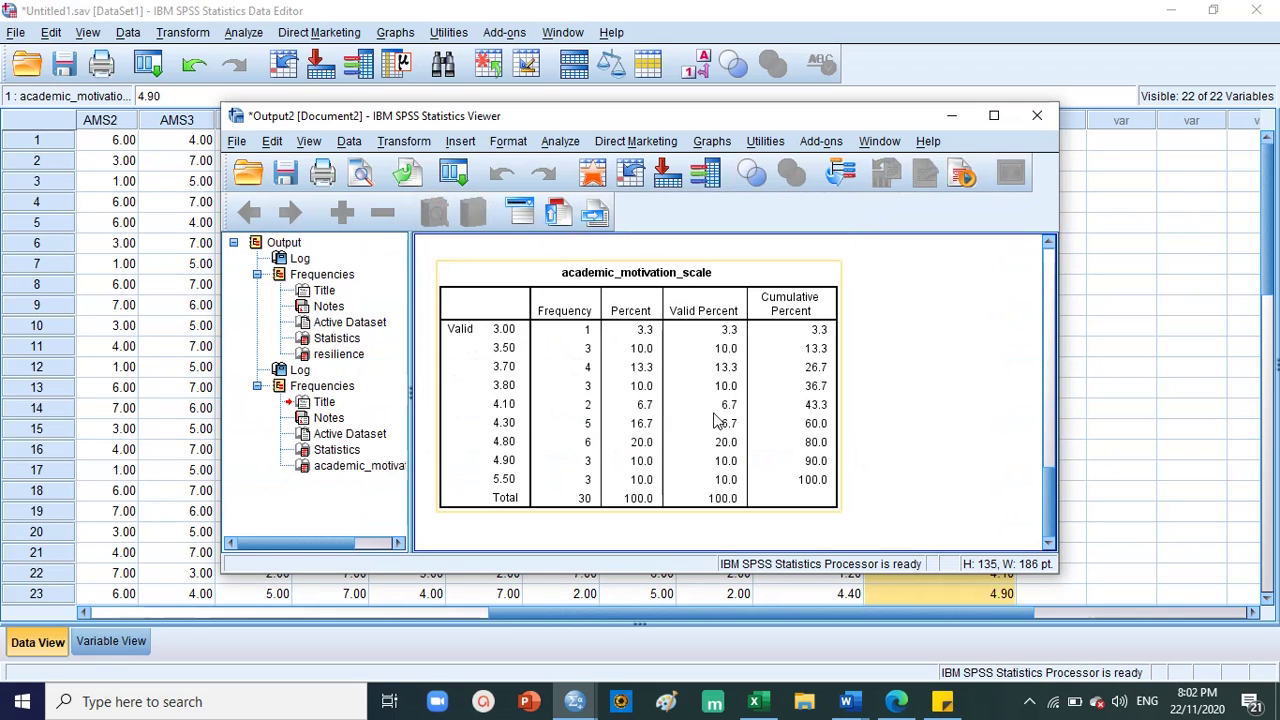
scroll(718, 420, up, 10)
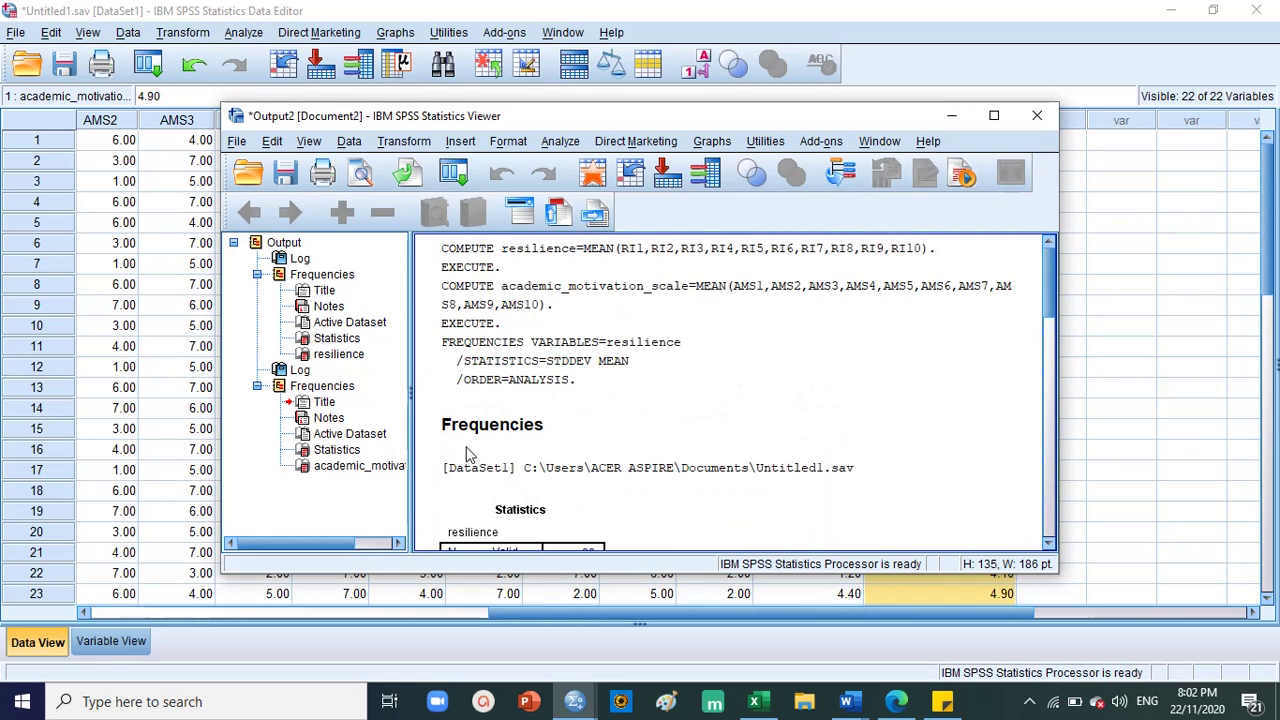
scroll(465, 453, down, 3)
click(488, 322)
scroll(487, 292, down, 5)
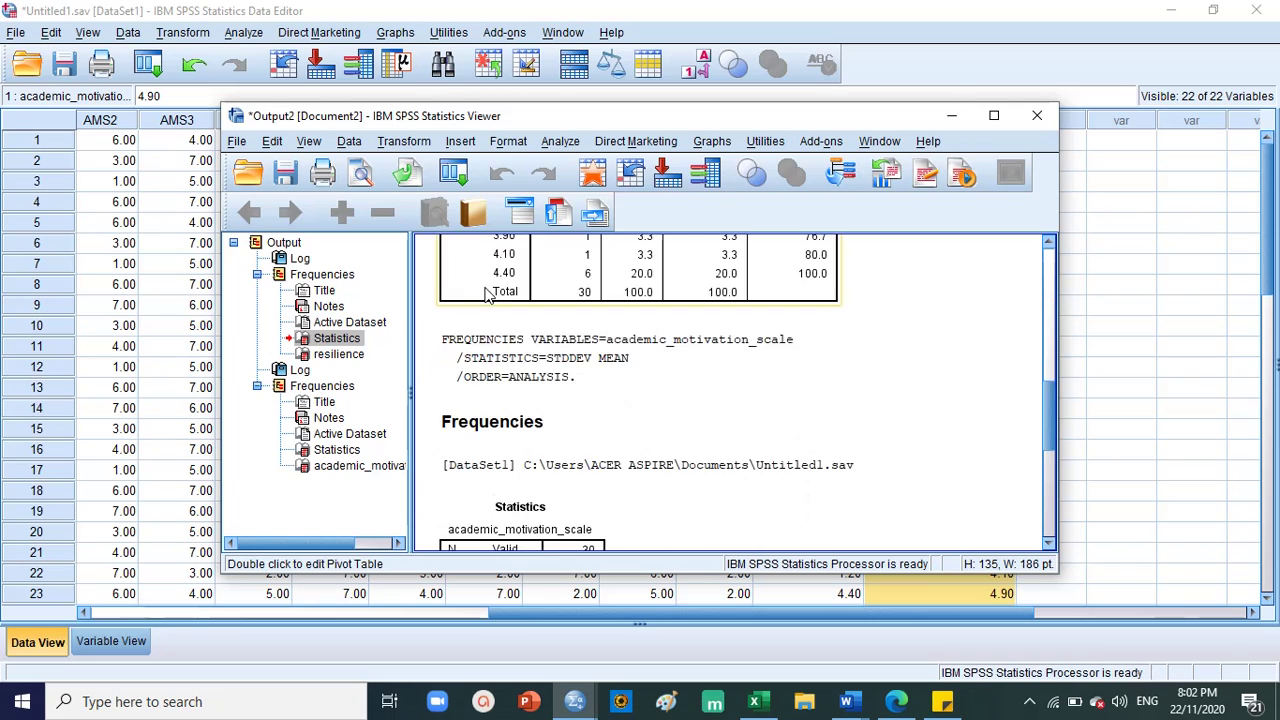
scroll(487, 292, down, 3)
click(540, 340)
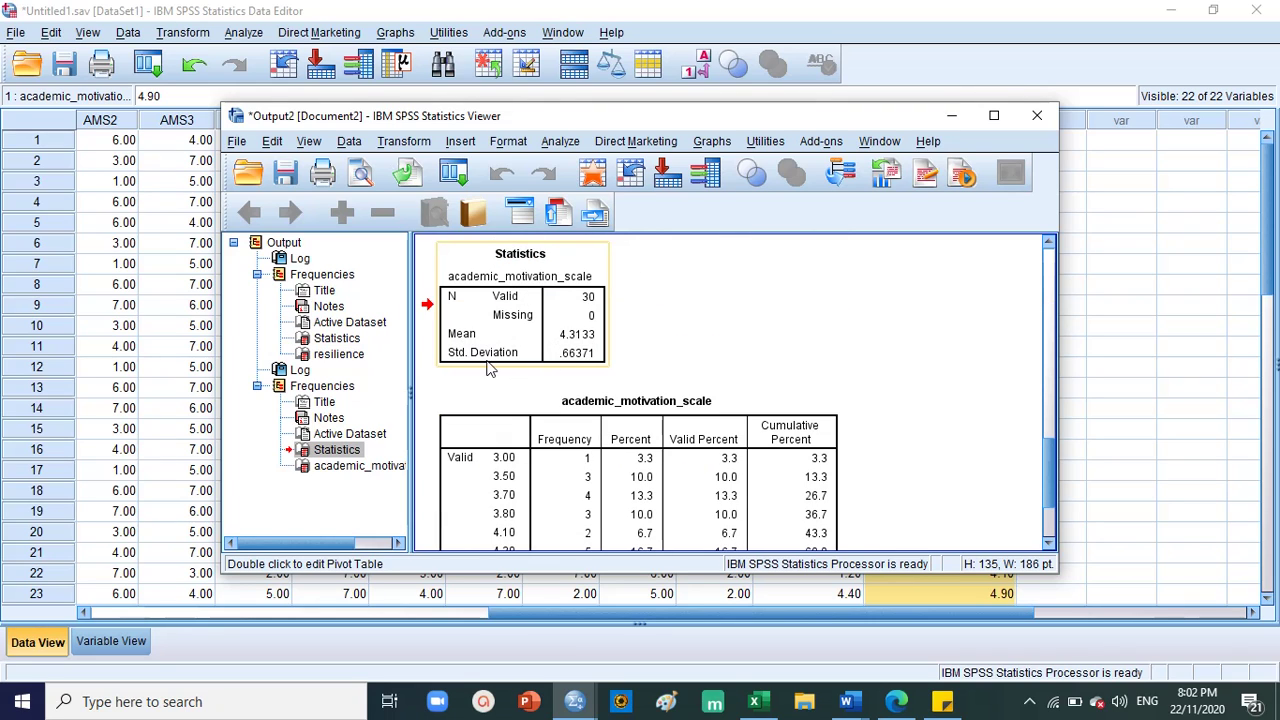
scroll(590, 360, down, 3)
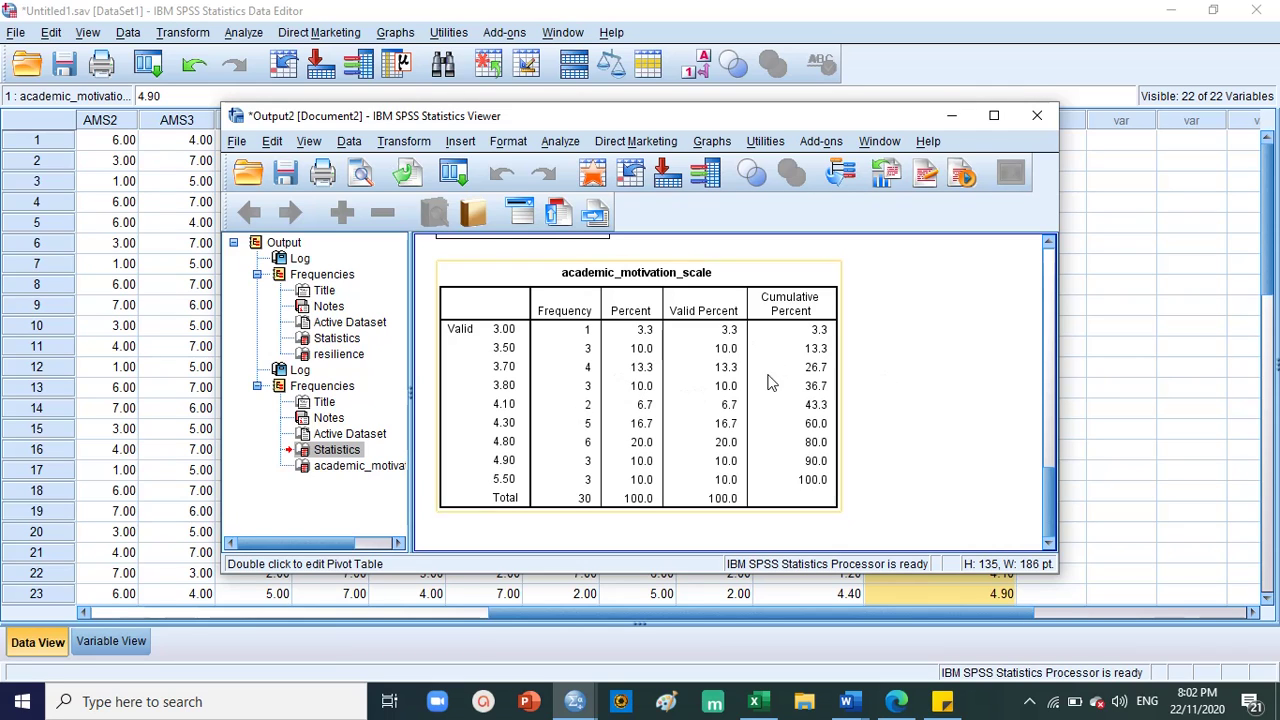
Return to the data, review the Compute Variable definition of academic_motivation_scale and close it without changes.
click(1148, 347)
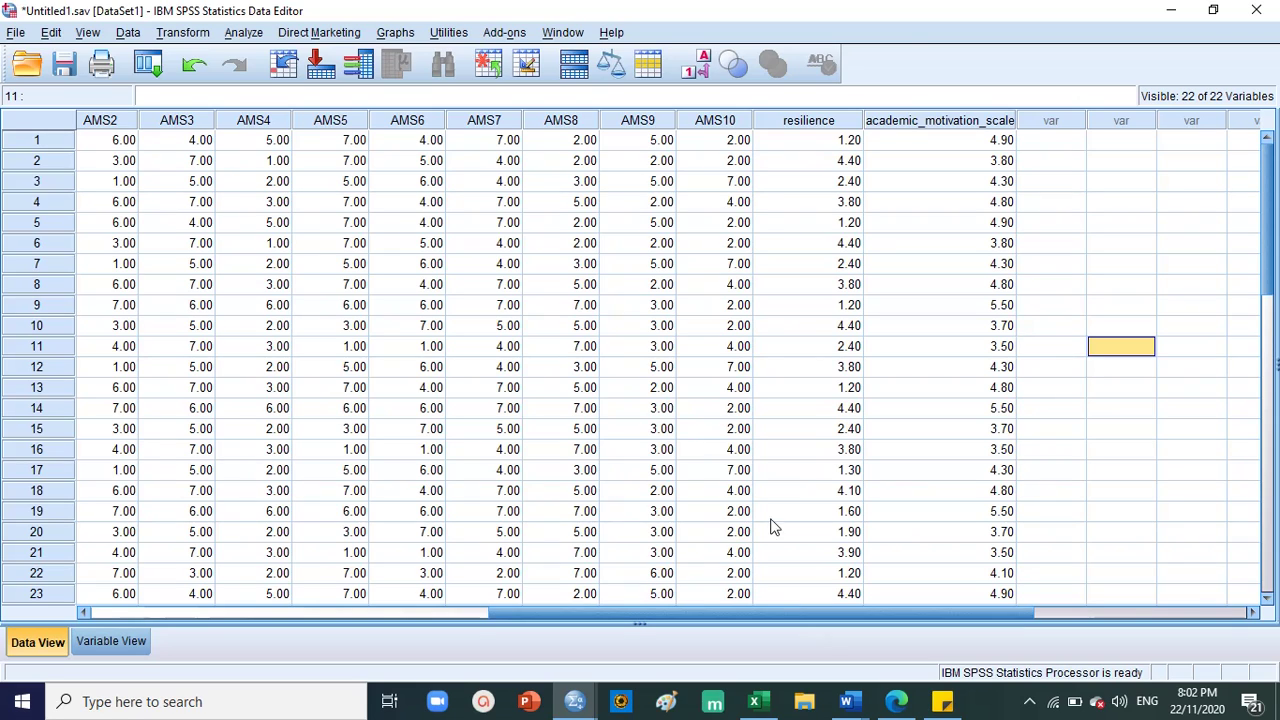
click(946, 121)
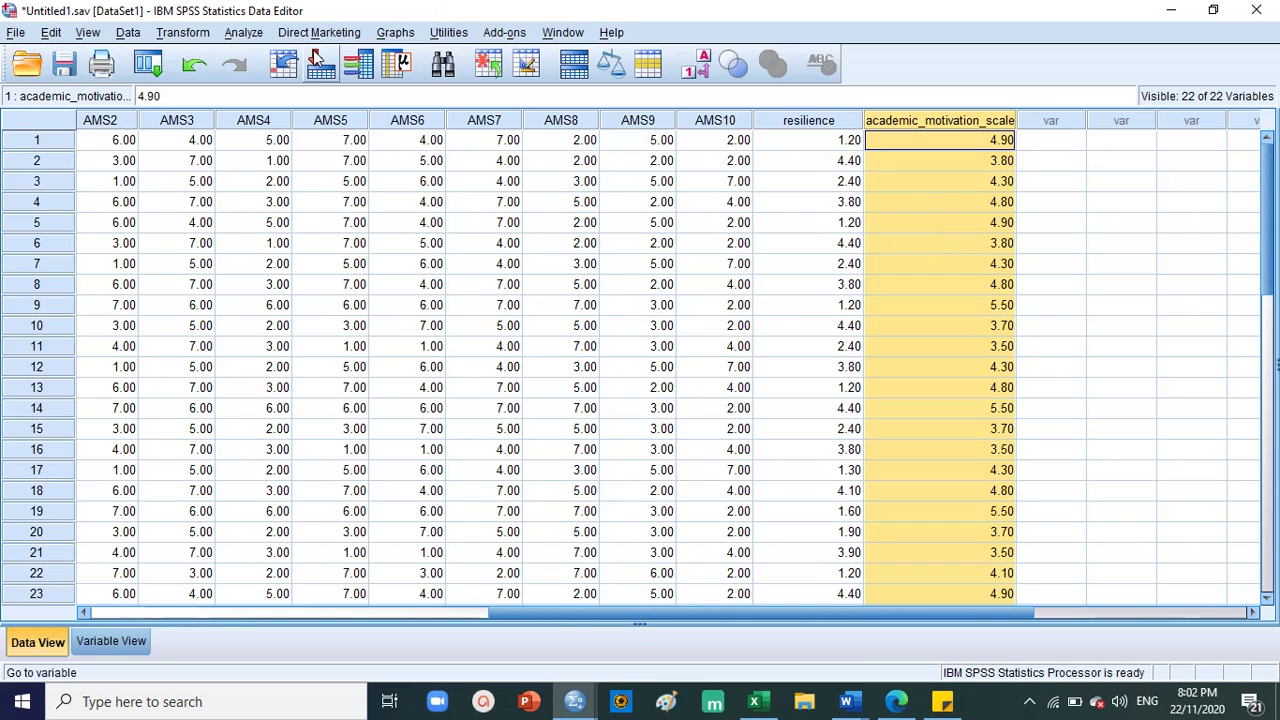
click(243, 32)
click(128, 32)
mouse_move(236, 36)
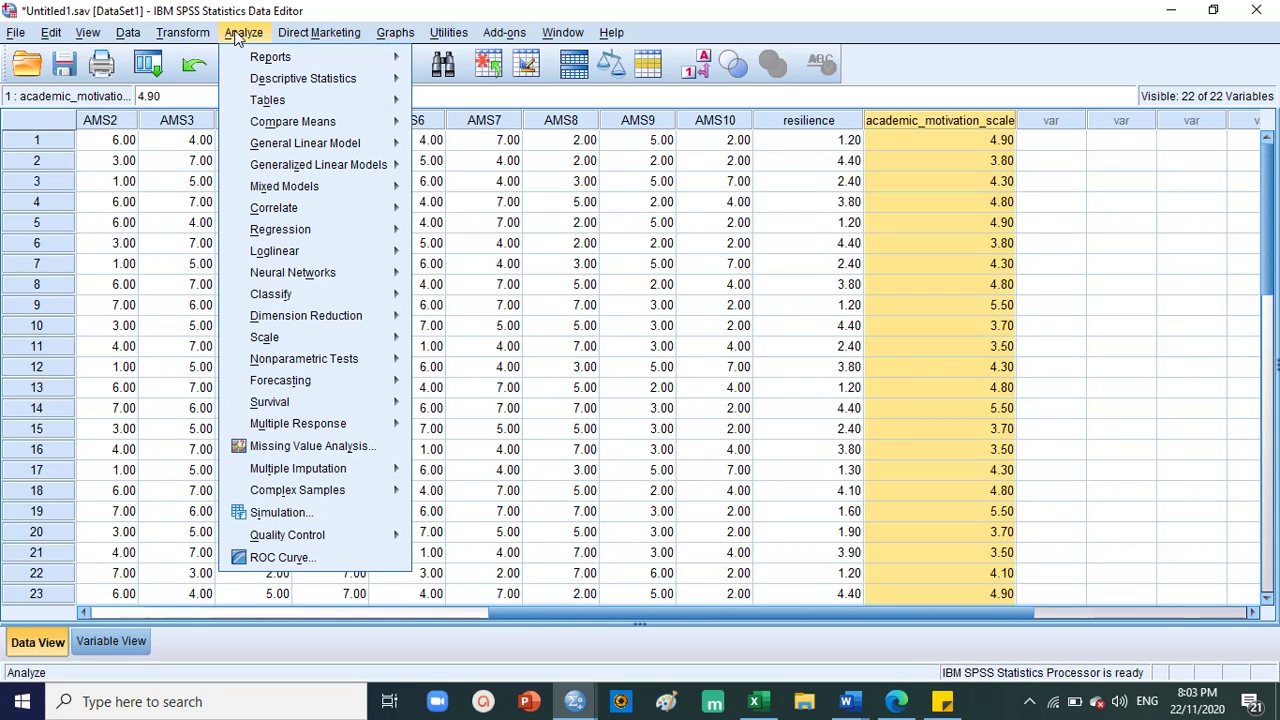
click(222, 38)
click(195, 36)
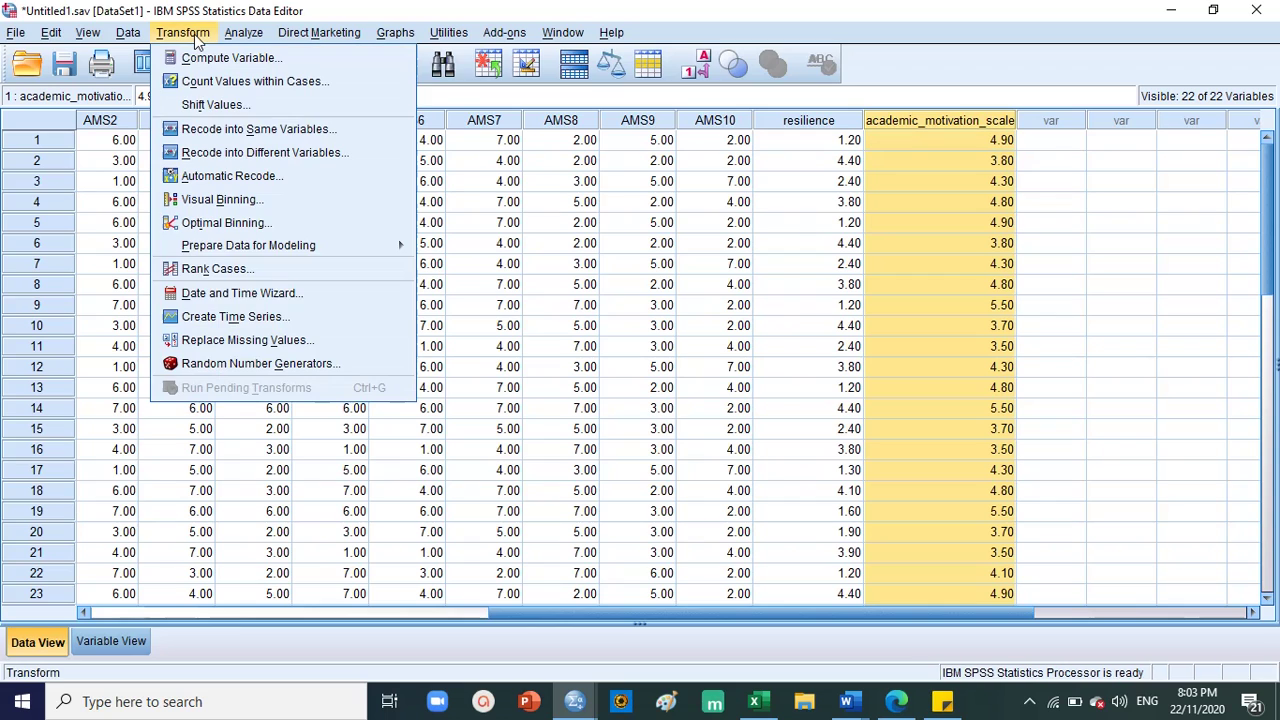
click(200, 57)
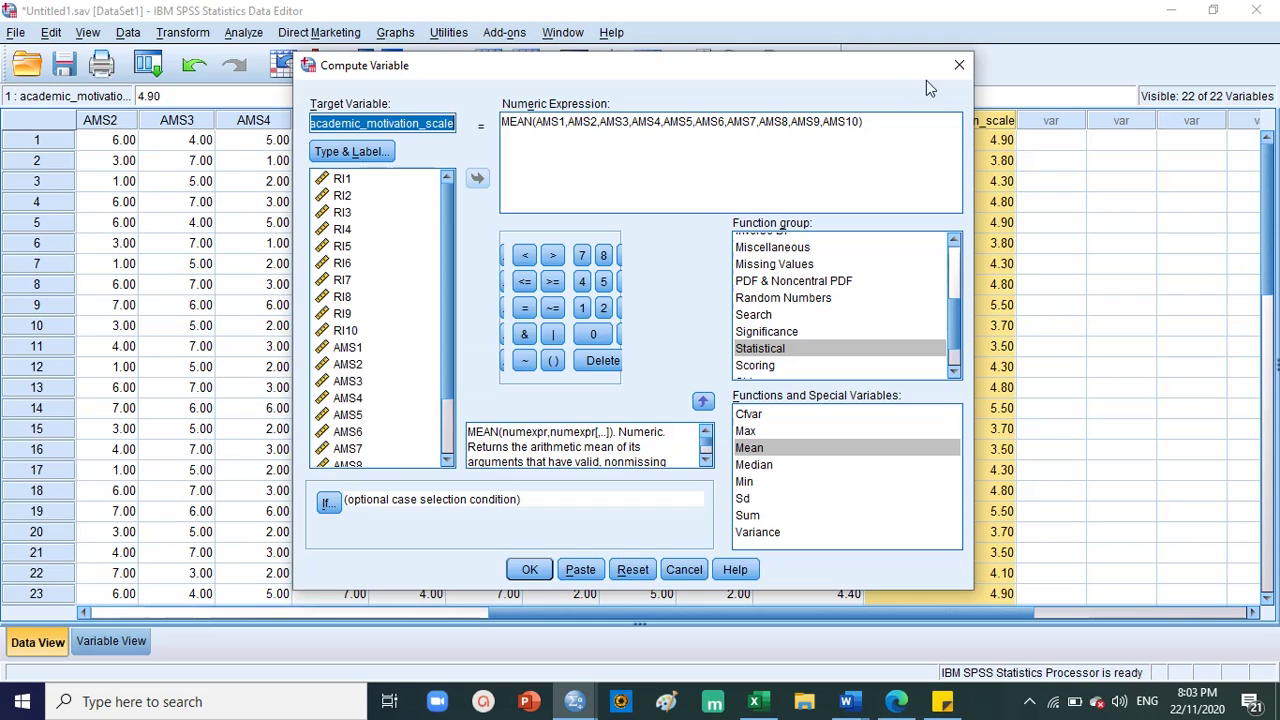
click(959, 67)
Set up a bivariate Pearson correlation with resilience and academic_motivation_scale as the variables.
click(243, 33)
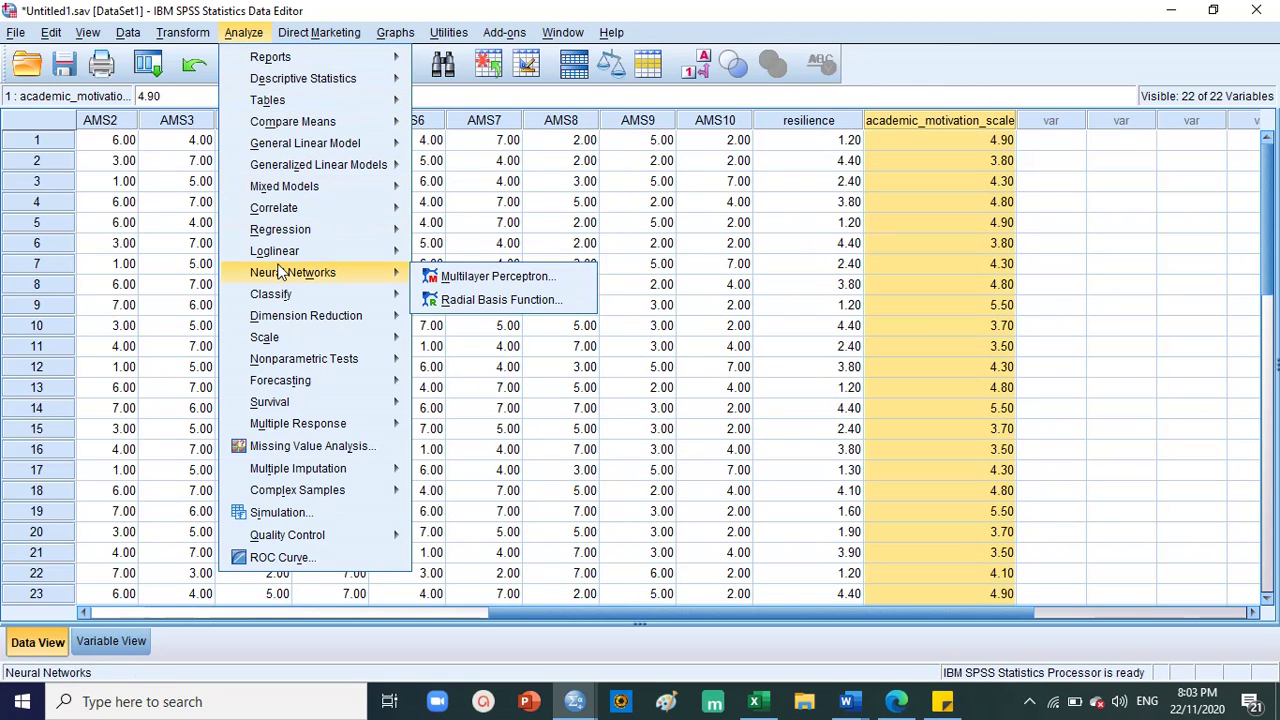
mouse_move(293, 208)
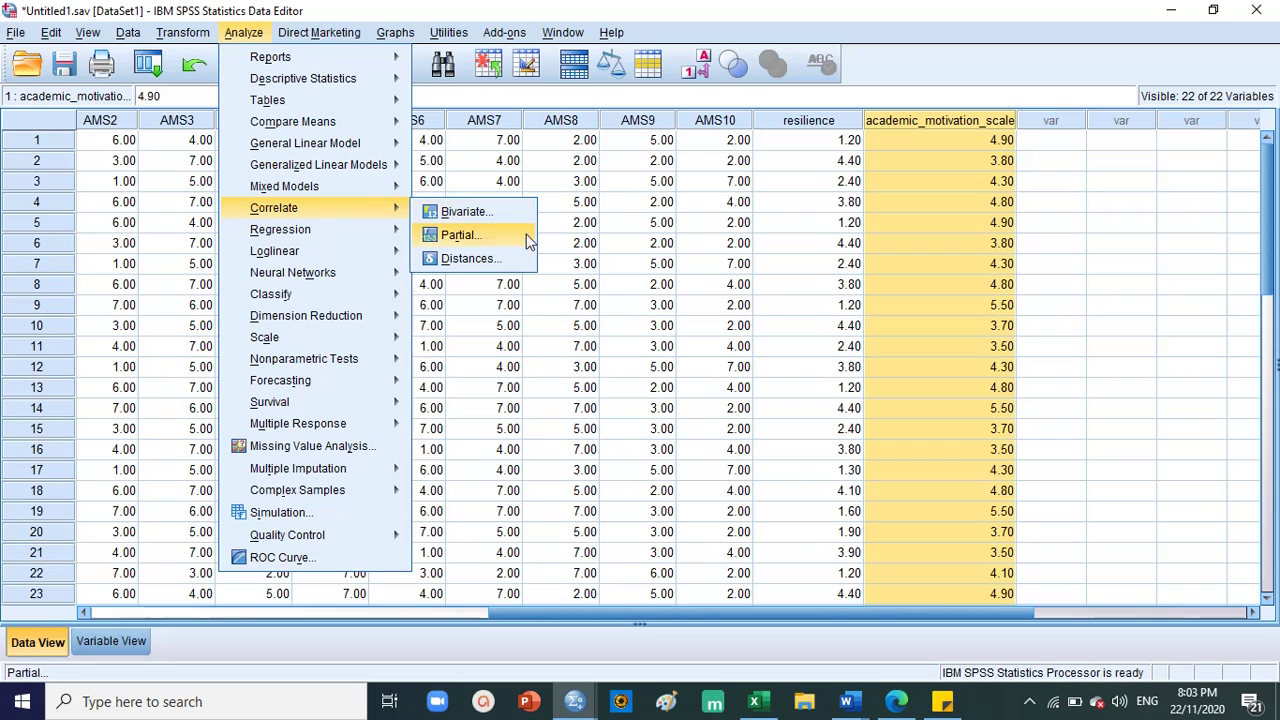
click(487, 213)
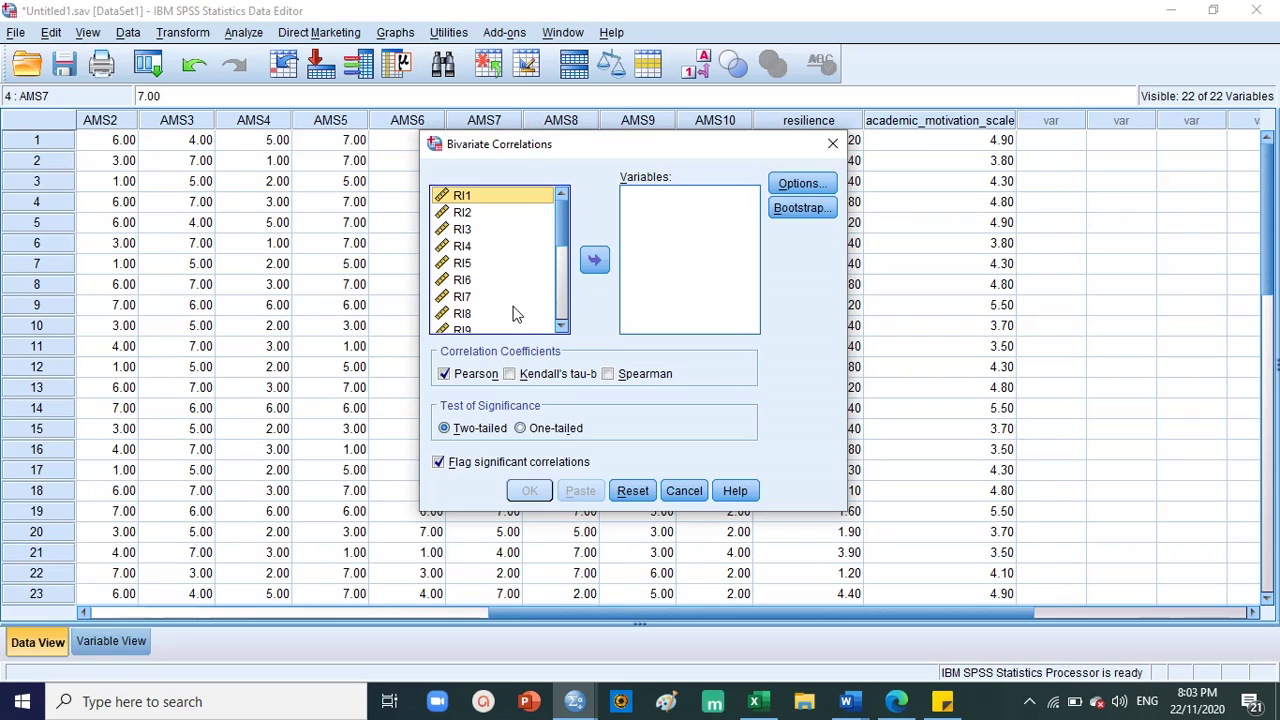
scroll(515, 310, down, 5)
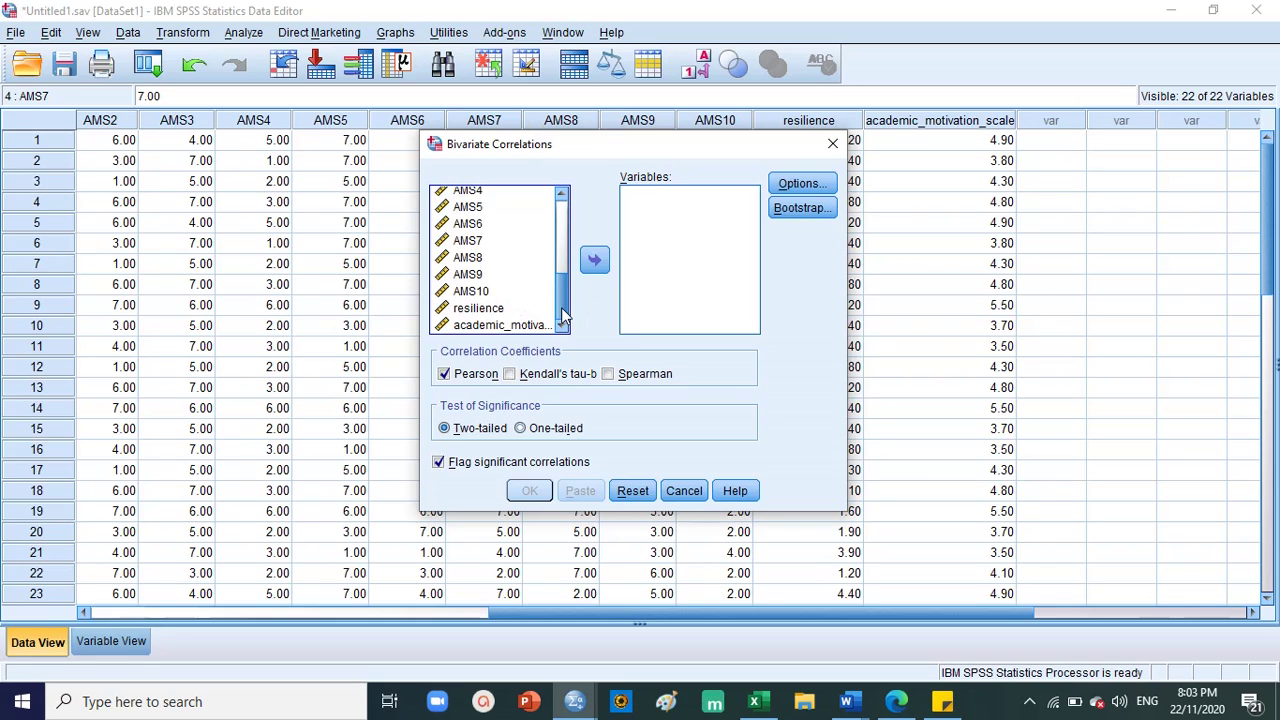
scroll(491, 218, up, 5)
scroll(555, 256, down, 5)
click(499, 312)
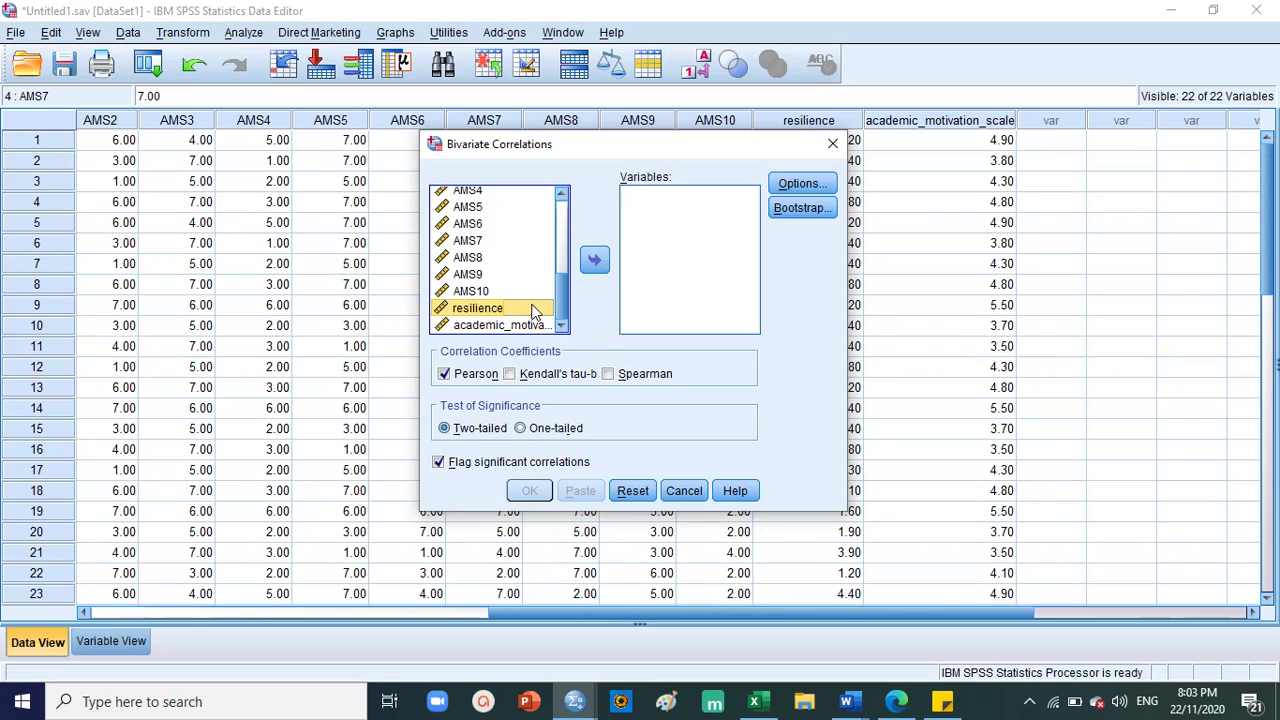
click(595, 261)
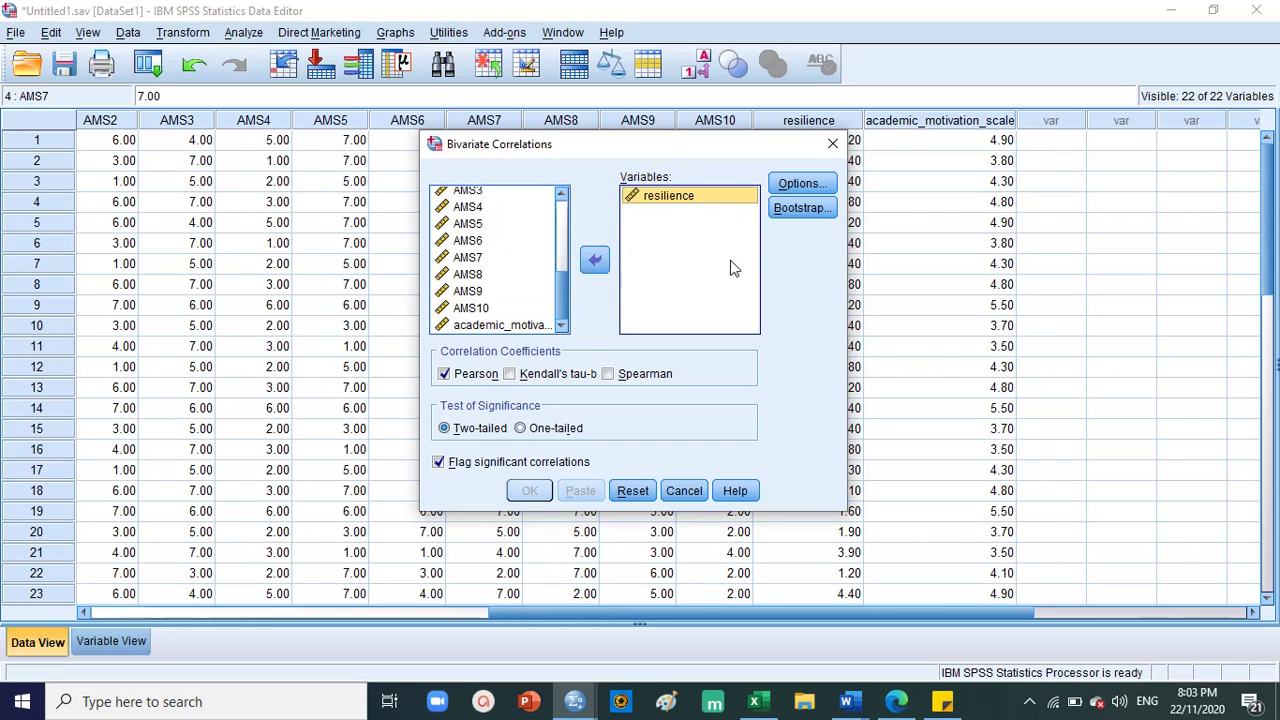
click(519, 326)
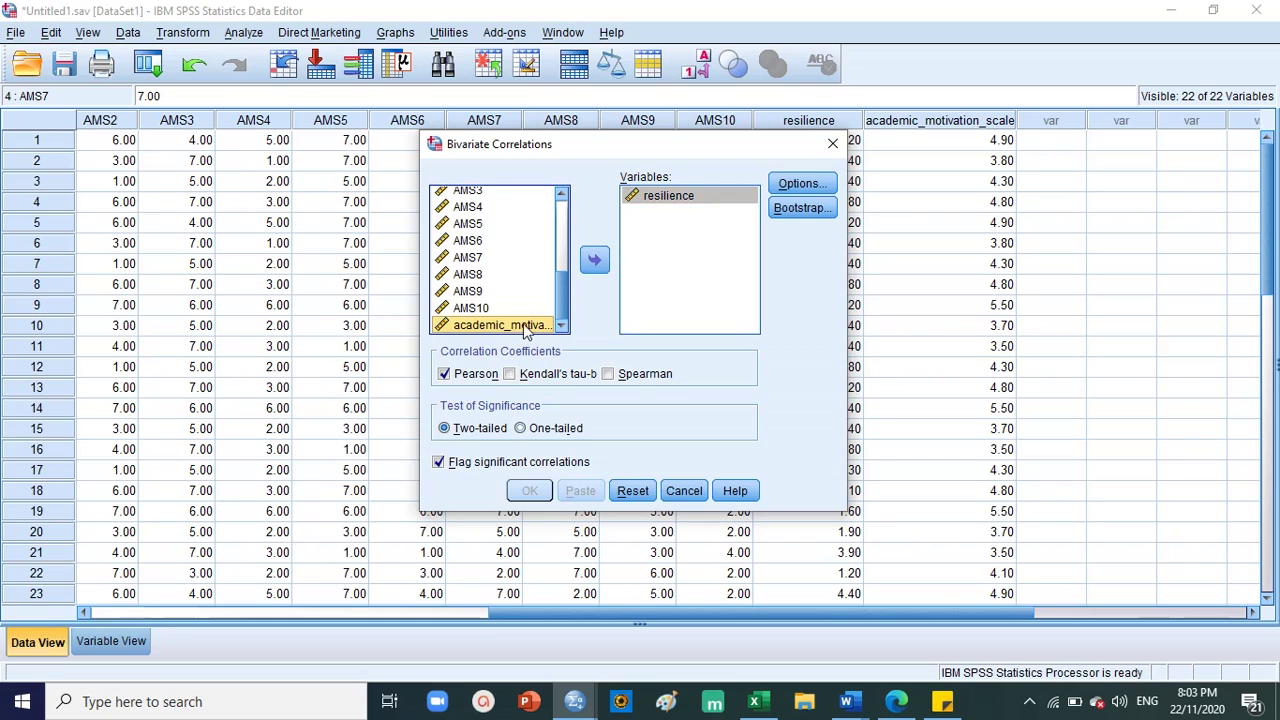
click(594, 262)
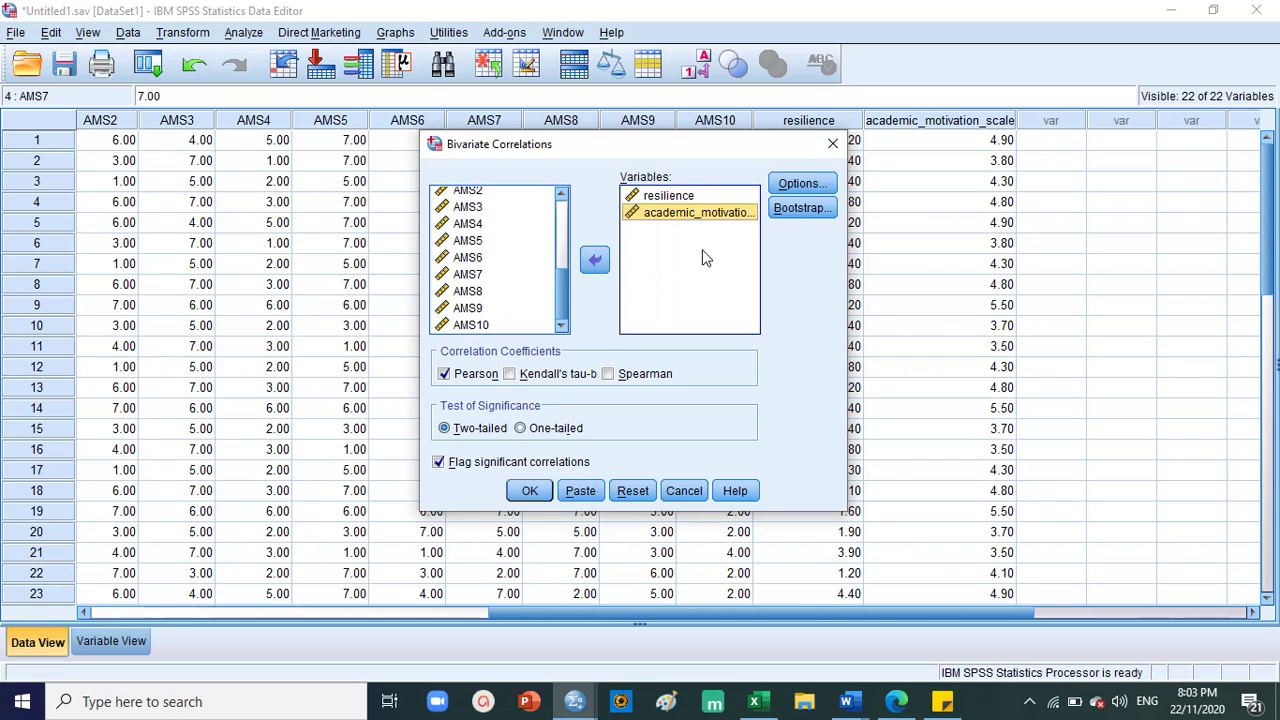
Run the two-tailed correlation with significant correlations flagged and examine the resulting Correlations table in the output.
click(670, 199)
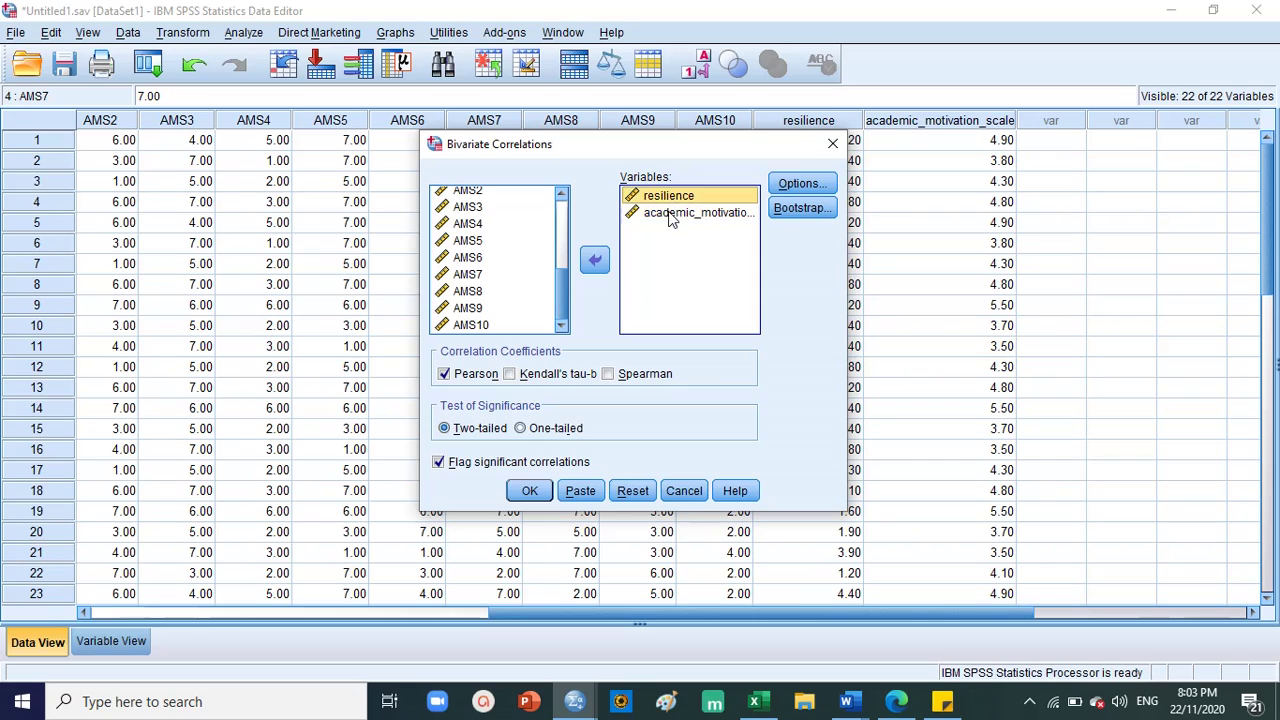
click(671, 210)
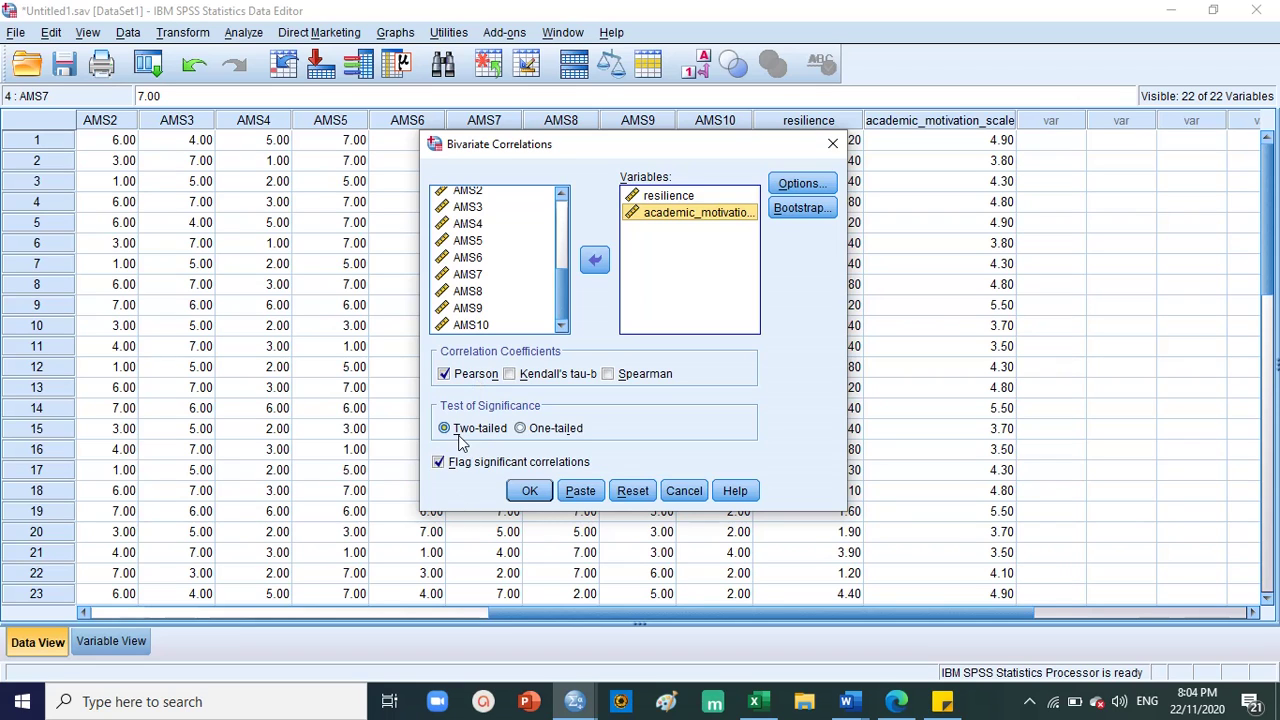
click(529, 491)
scroll(590, 390, up, 5)
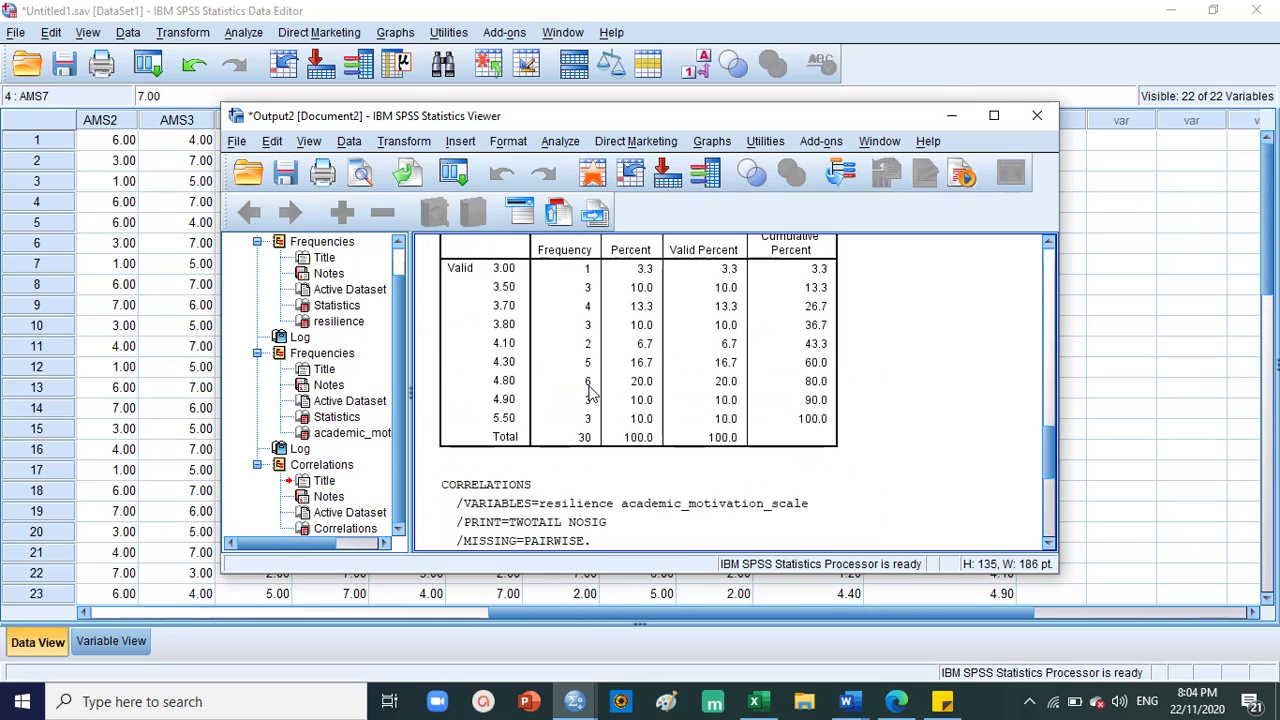
scroll(590, 390, down, 5)
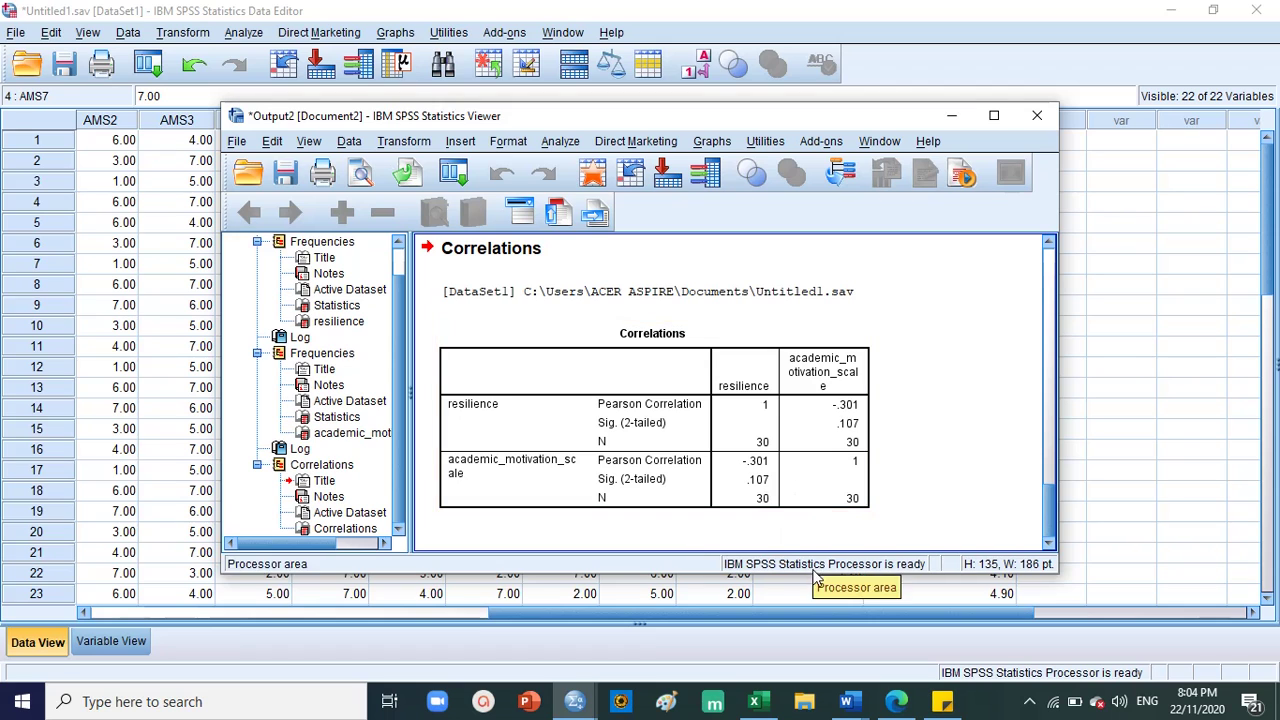
Switch to the Word document and paste a copy of the filled-in correlation table with its Ho and p-value notes at the document's end.
mouse_move(846, 701)
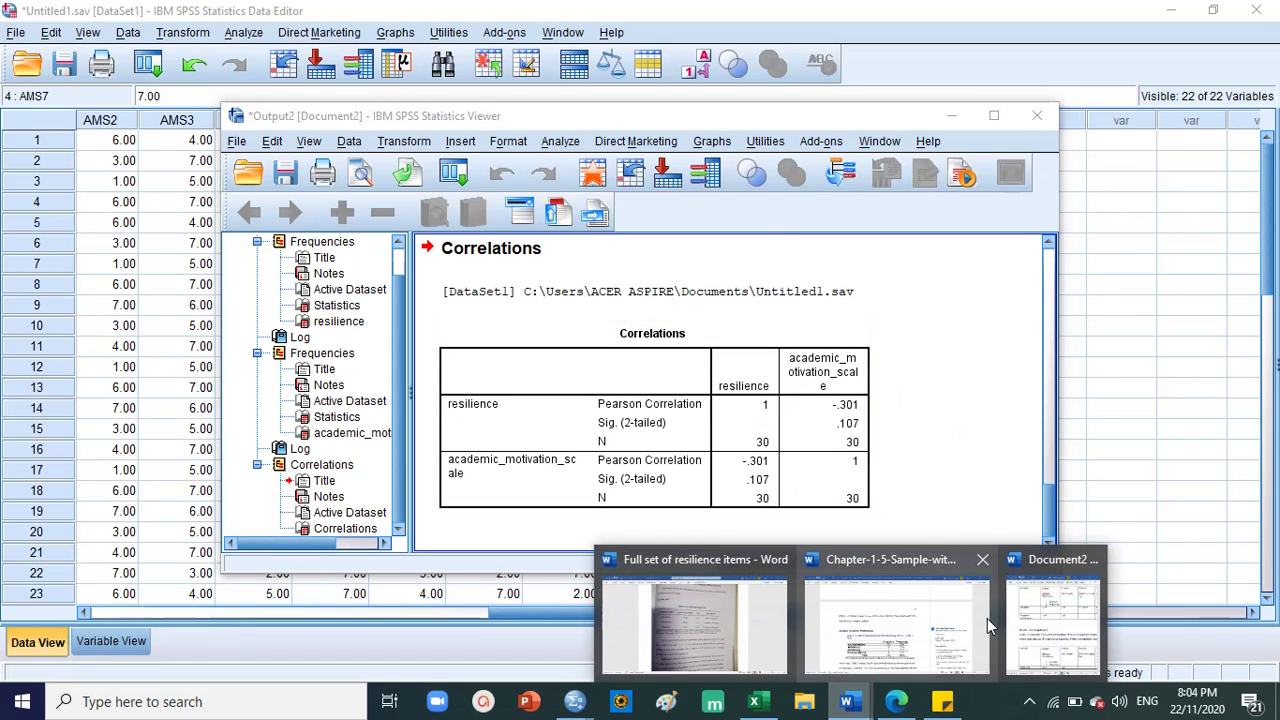
click(1025, 618)
scroll(986, 471, down, 3)
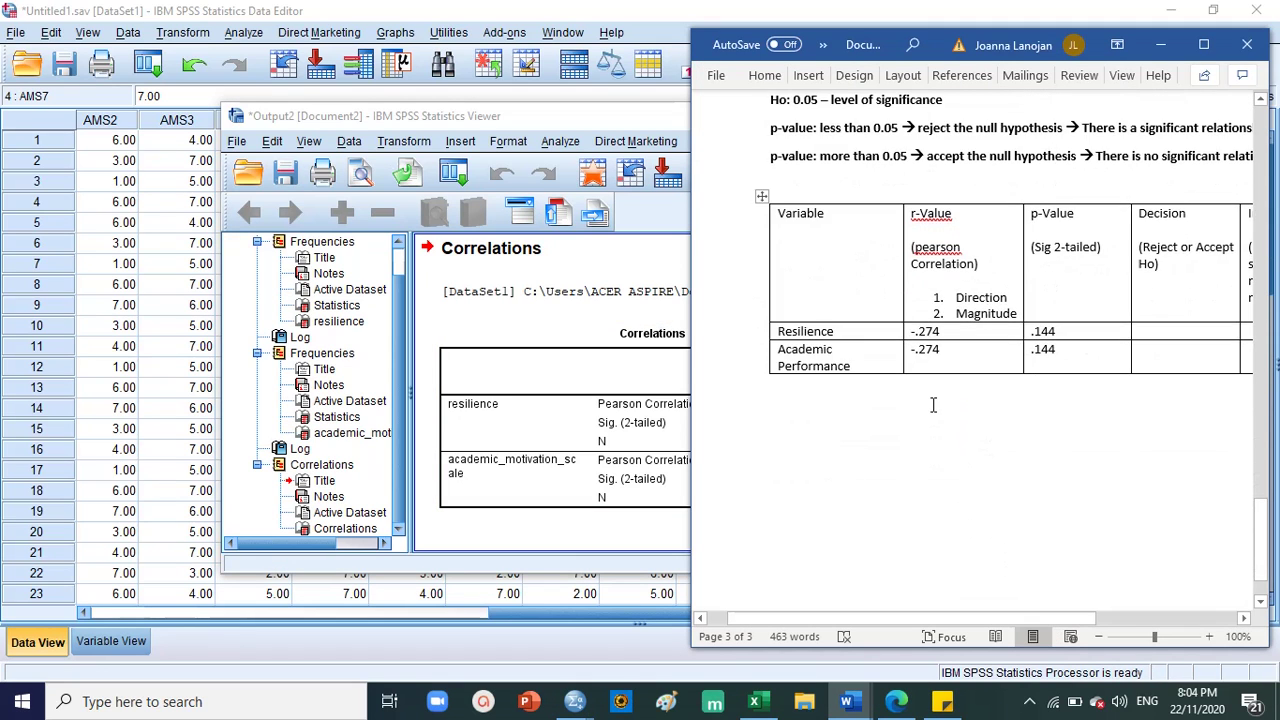
click(1180, 492)
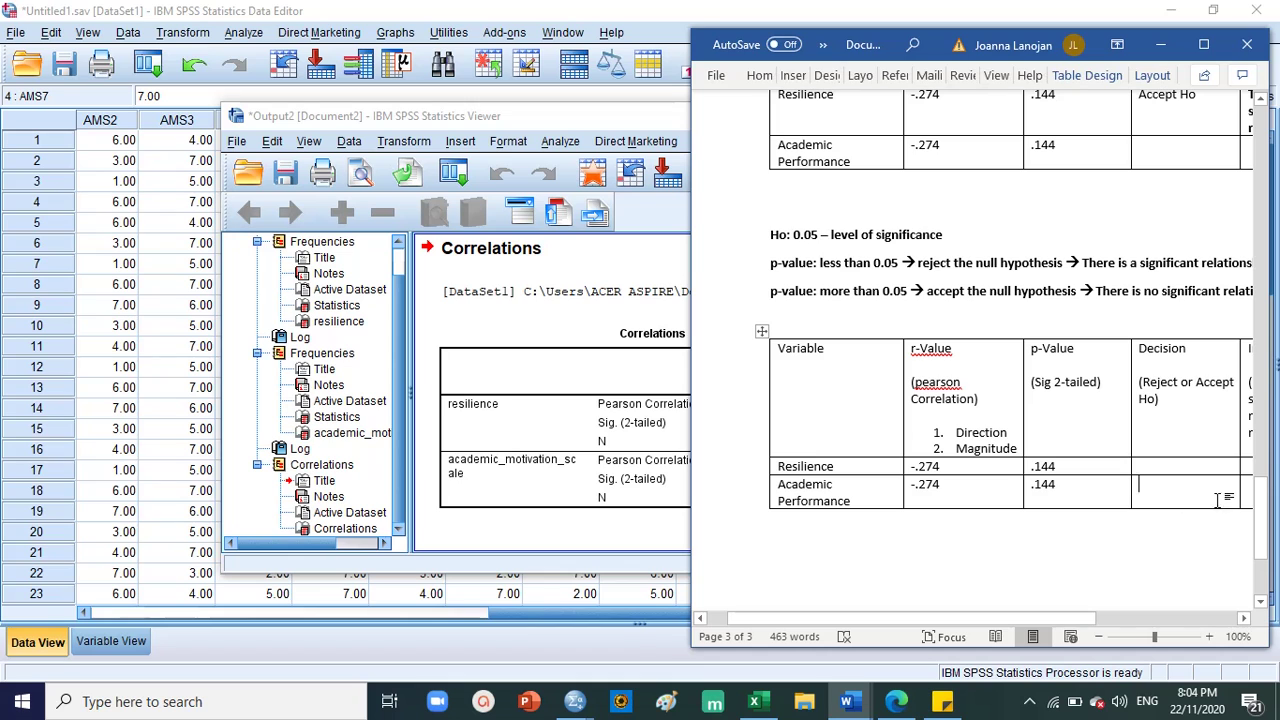
drag(987, 614, 1028, 618)
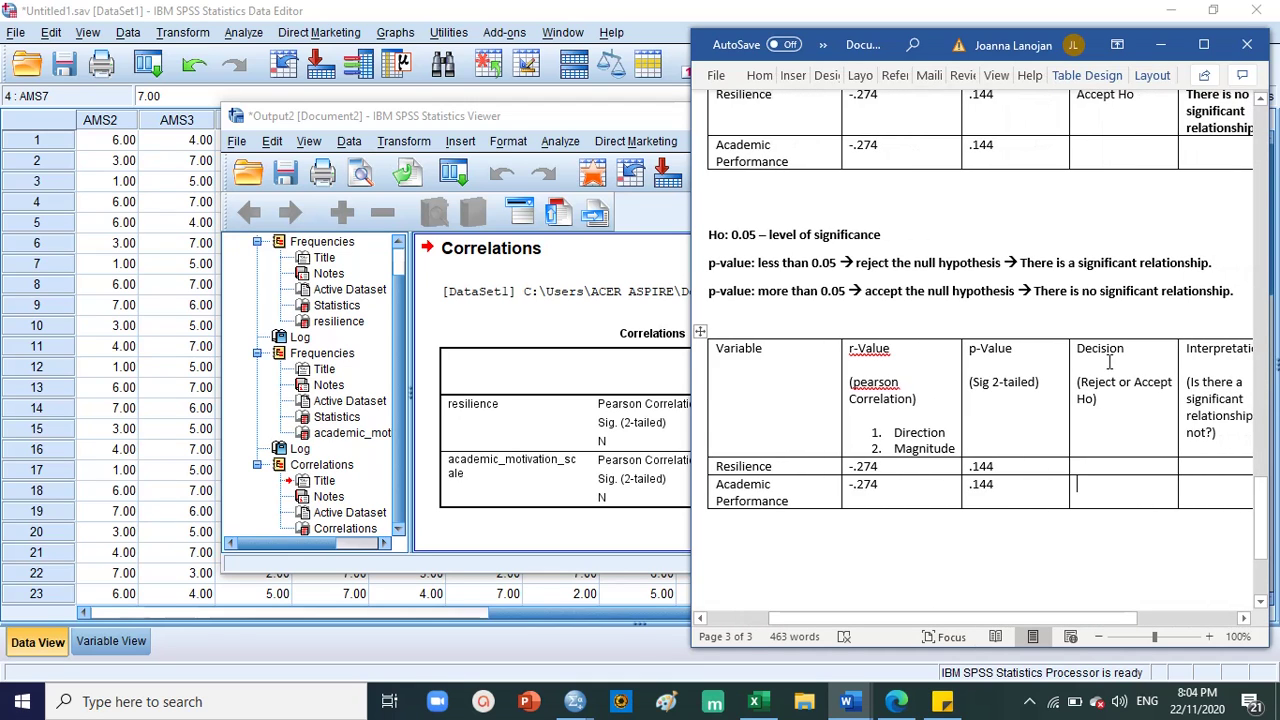
scroll(1214, 337, up, 3)
drag(1240, 428, 826, 197)
scroll(893, 345, down, 4)
scroll(893, 345, down, 4)
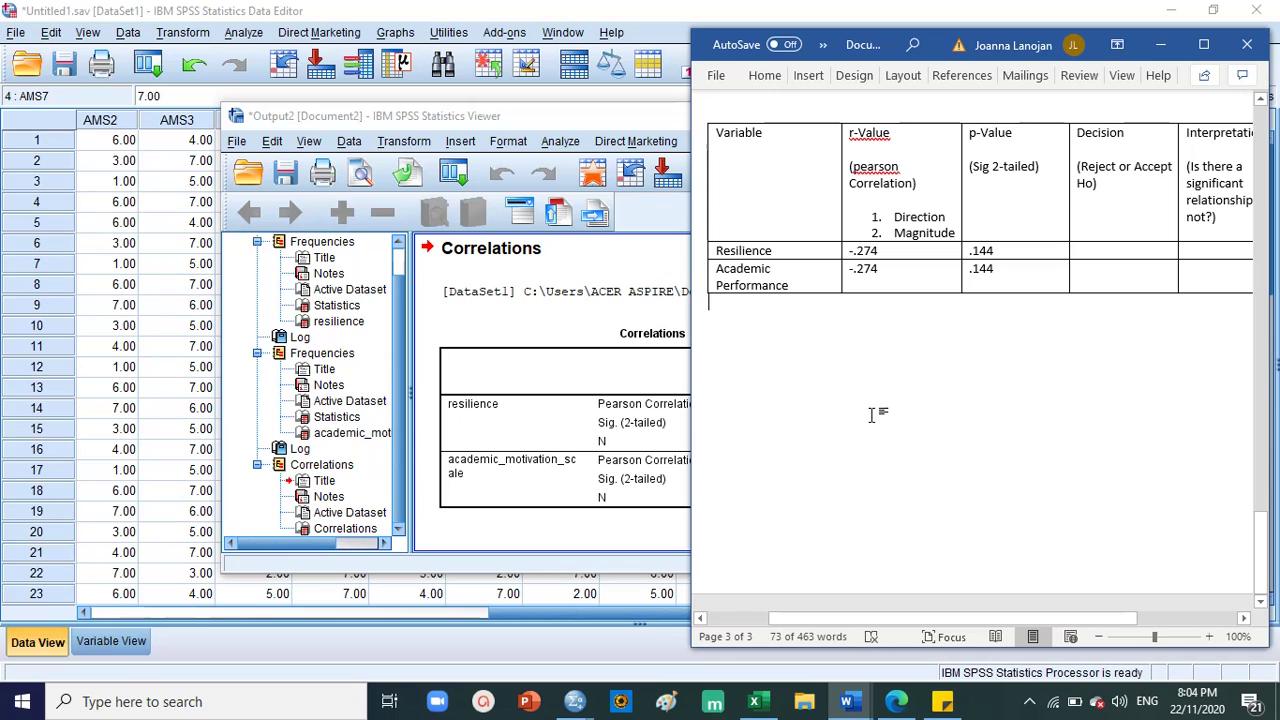
click(872, 414)
scroll(877, 414, down, 2)
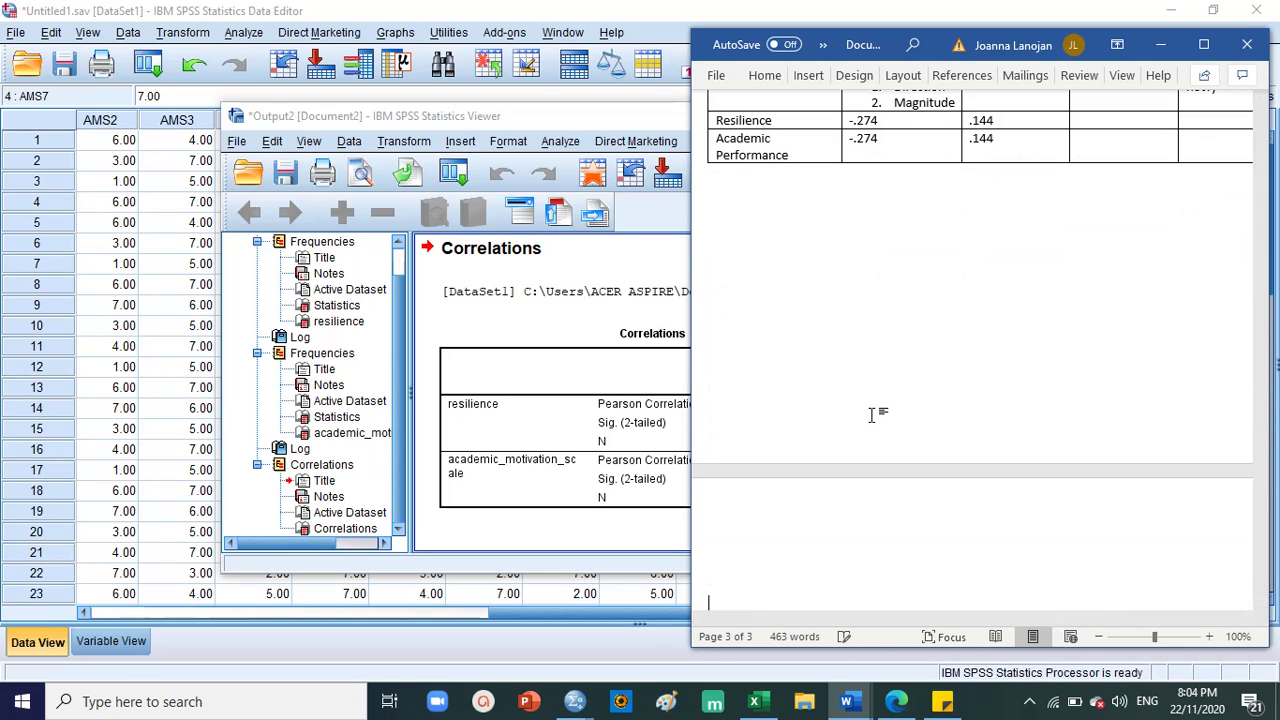
key(ctrl+v)
scroll(858, 378, down, 3)
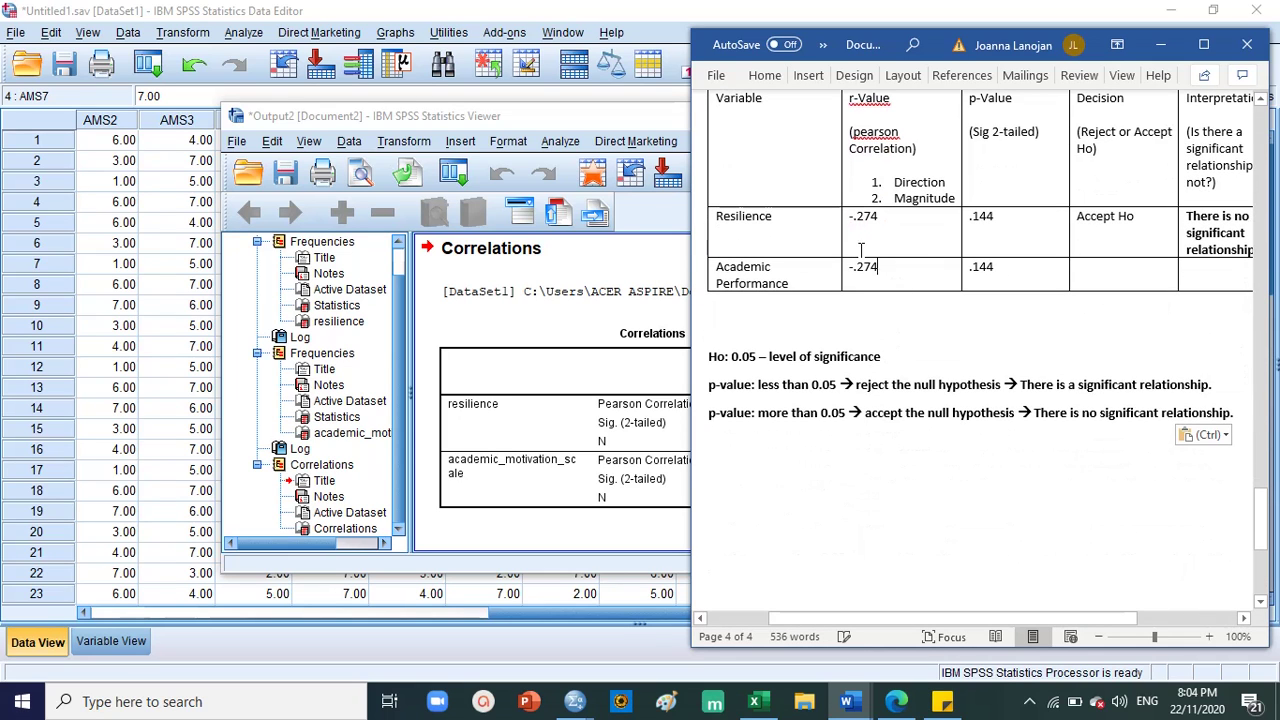
Clear the r-value, p-value, decision and interpretation entries from the Resilience and Academic Performance rows of the pasted table.
drag(862, 250, 900, 285)
key(Delete)
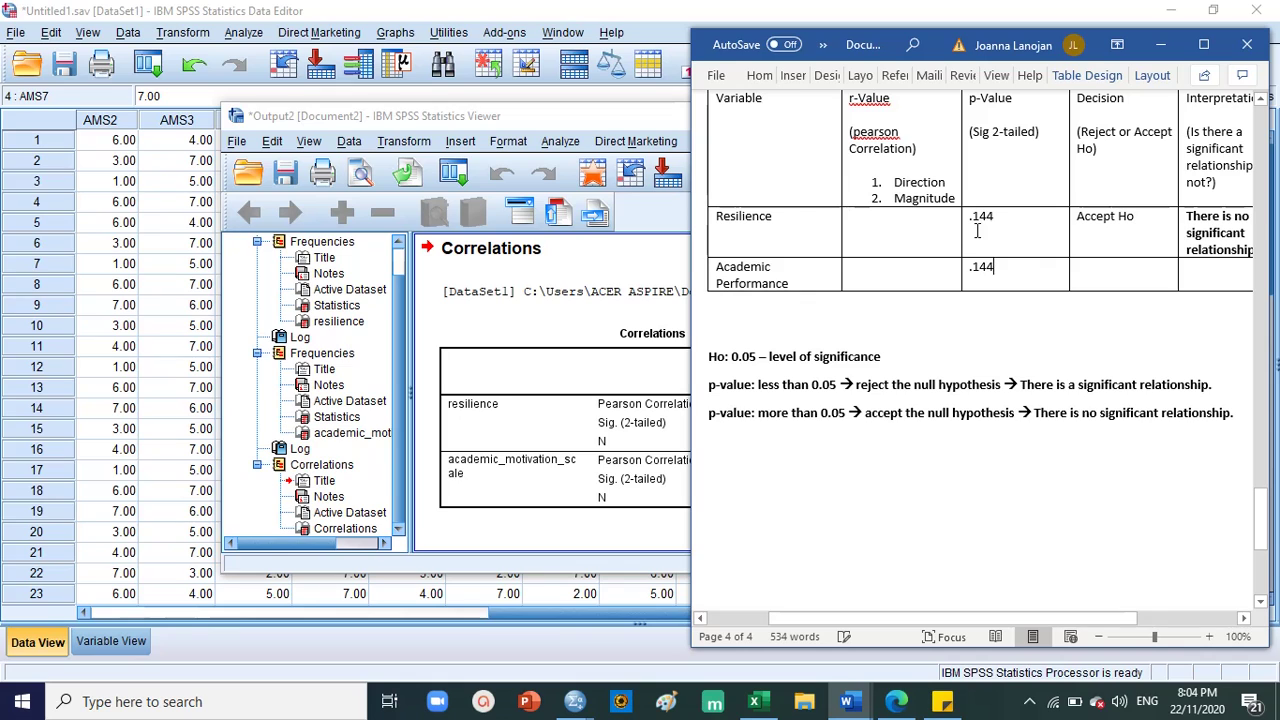
drag(976, 222, 993, 268)
key(Delete)
triple_click(1089, 214)
key(Delete)
drag(1187, 214, 1215, 258)
key(Delete)
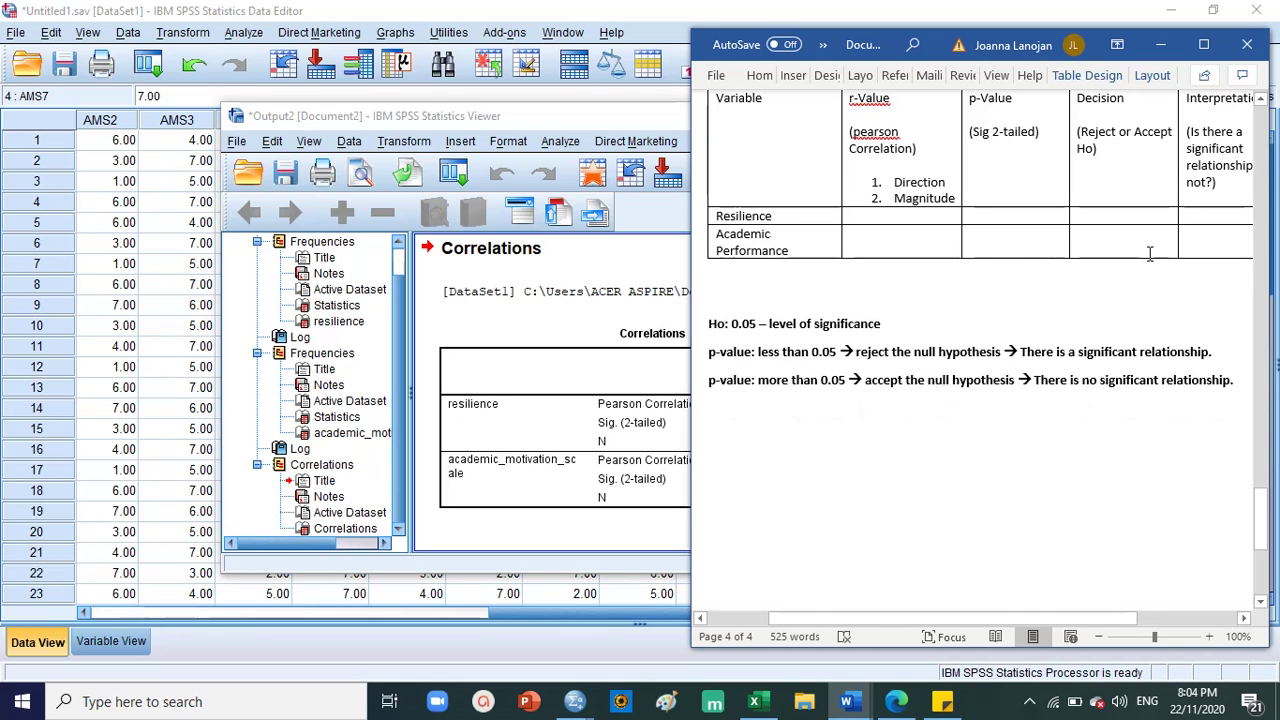
Enter -.301 as the Resilience r-value, taken from the Pearson Correlation in the SPSS output.
scroll(906, 200, up, 1)
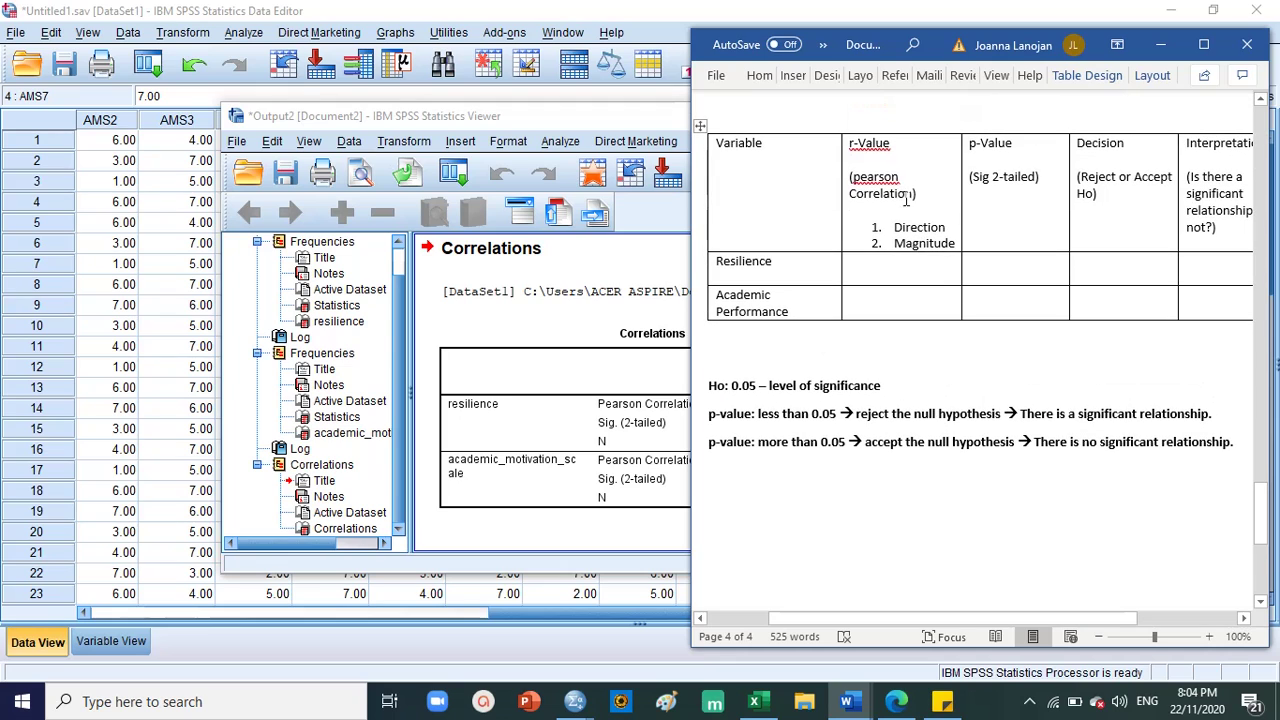
click(608, 404)
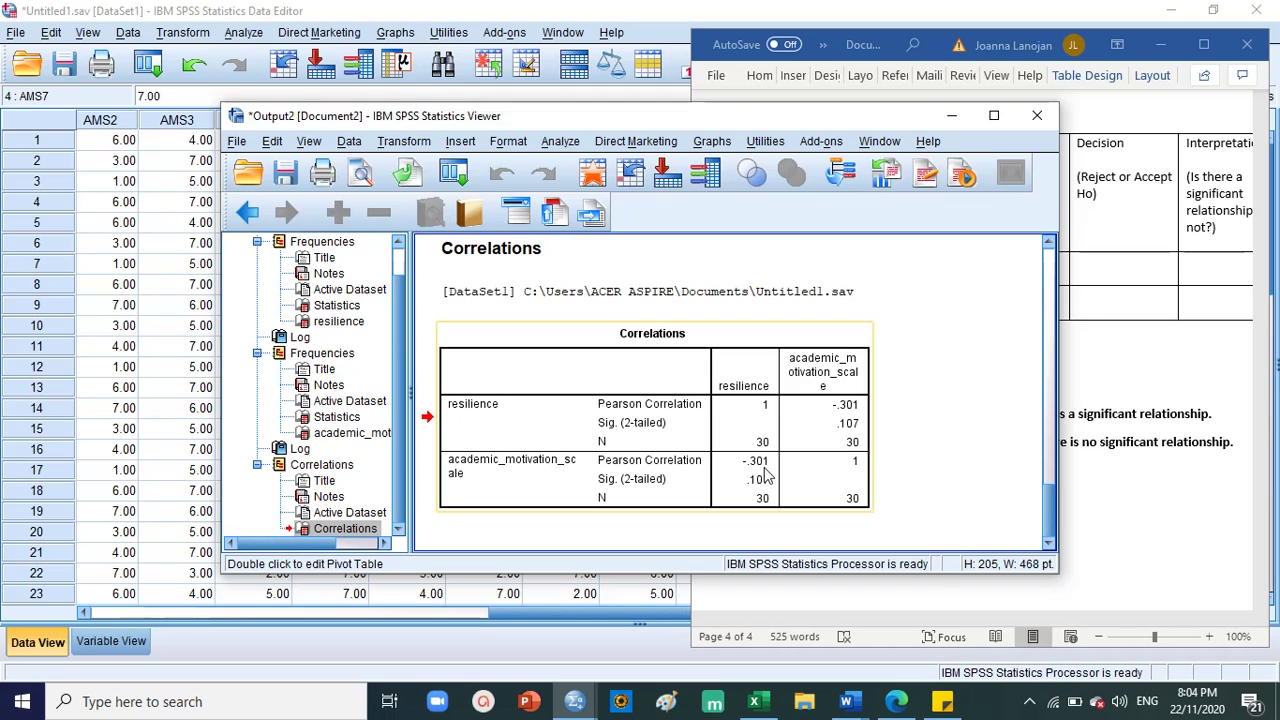
click(894, 268)
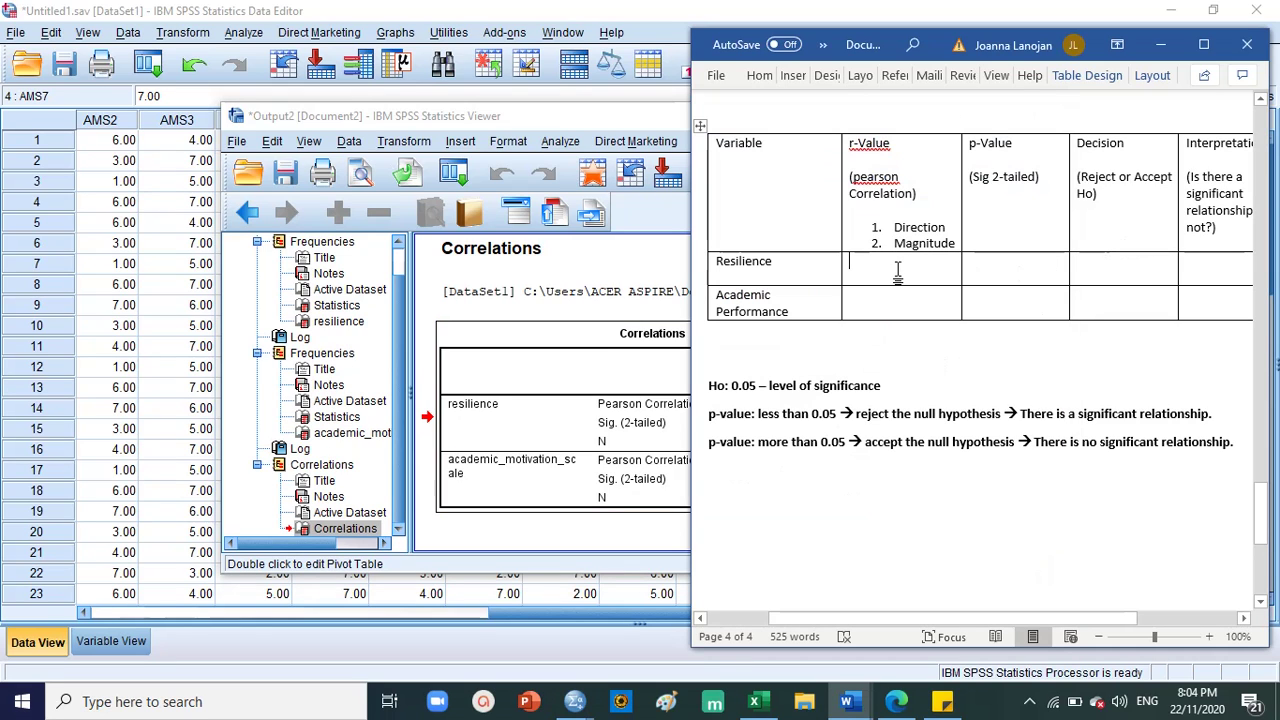
text(-30)
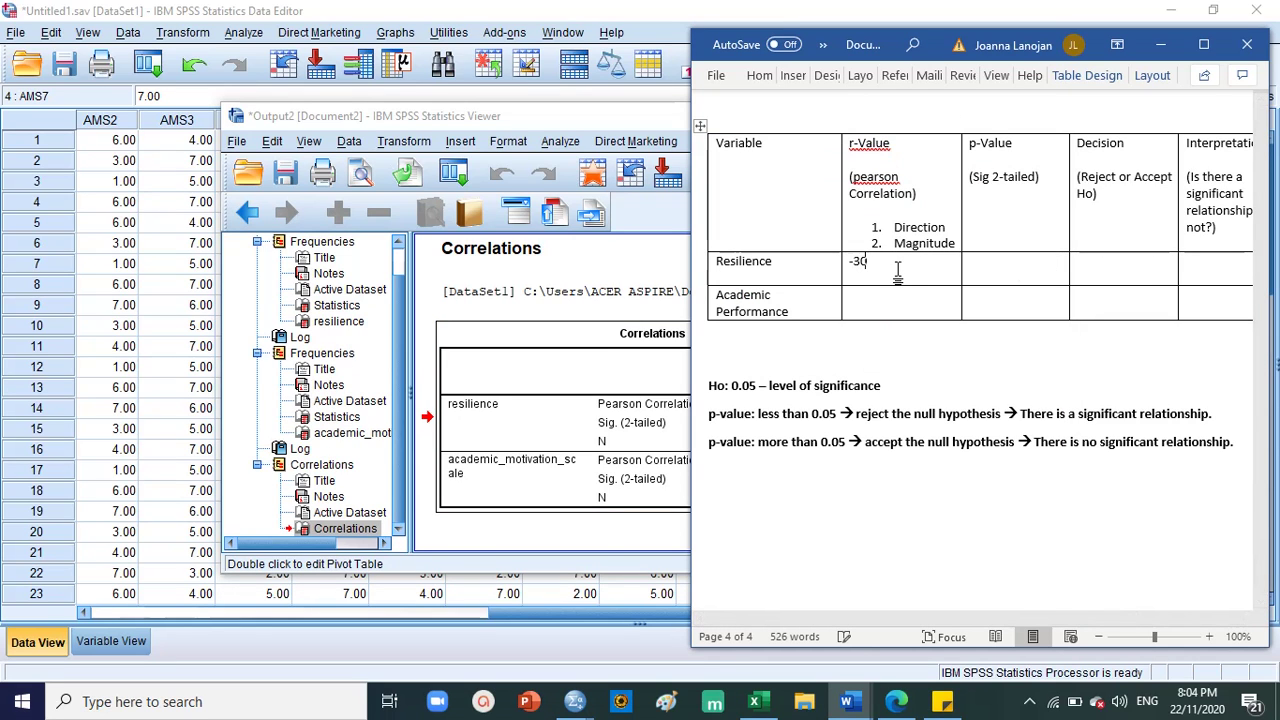
text(1)
key(alt+Tab)
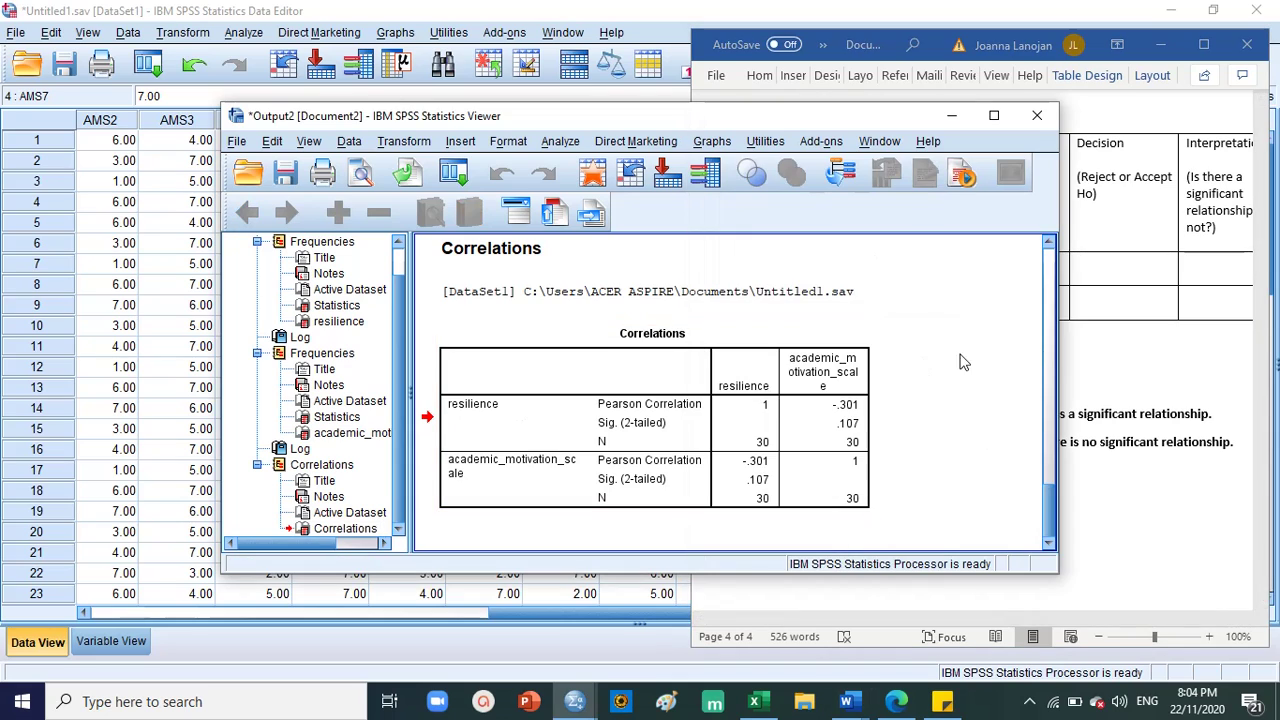
key(alt+Tab)
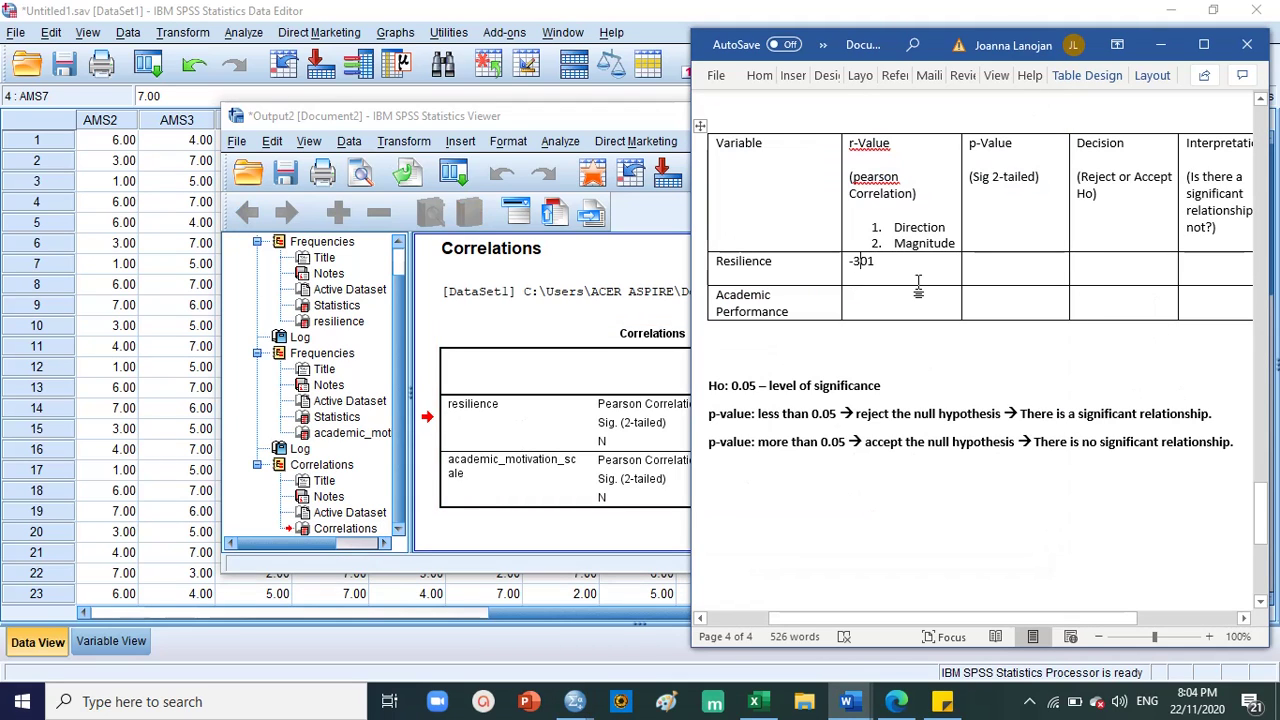
key(Left)
text(.)
Copy the r-value -.301 into the Academic Performance row and check it against the SPSS Correlations table.
drag(848, 262, 880, 262)
key(ctrl+c)
click(871, 298)
key(ctrl+v)
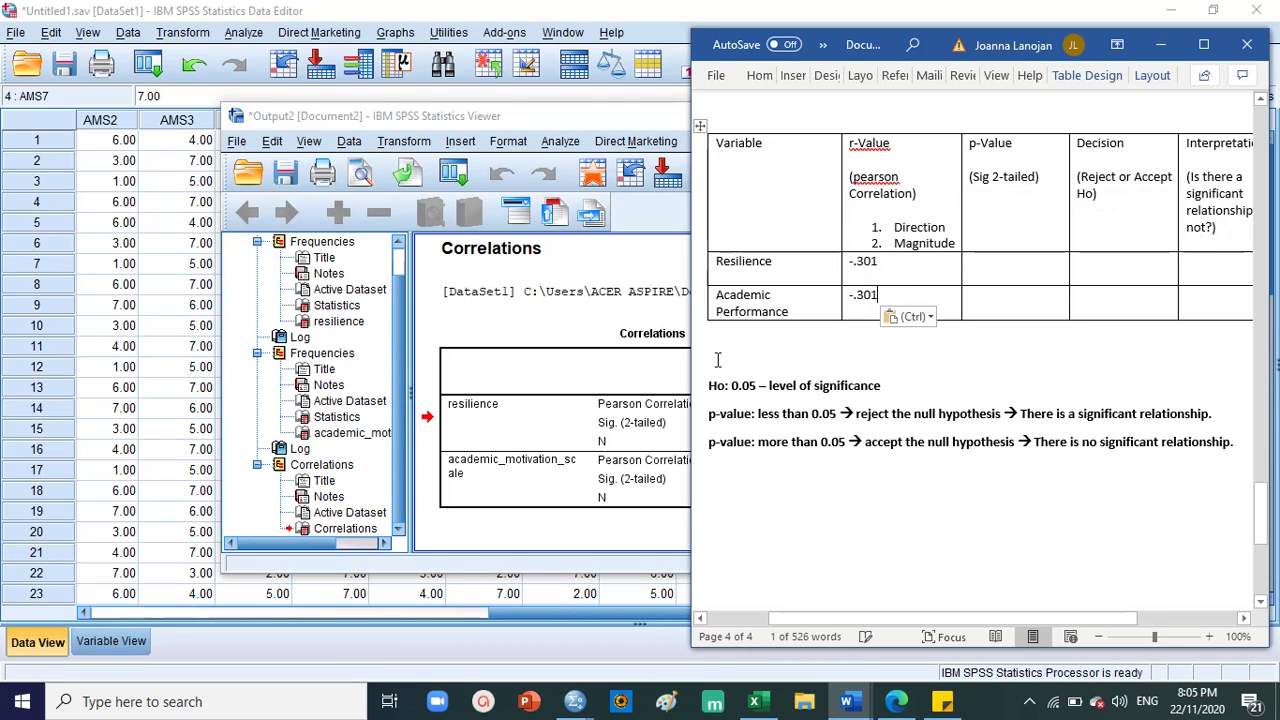
click(664, 290)
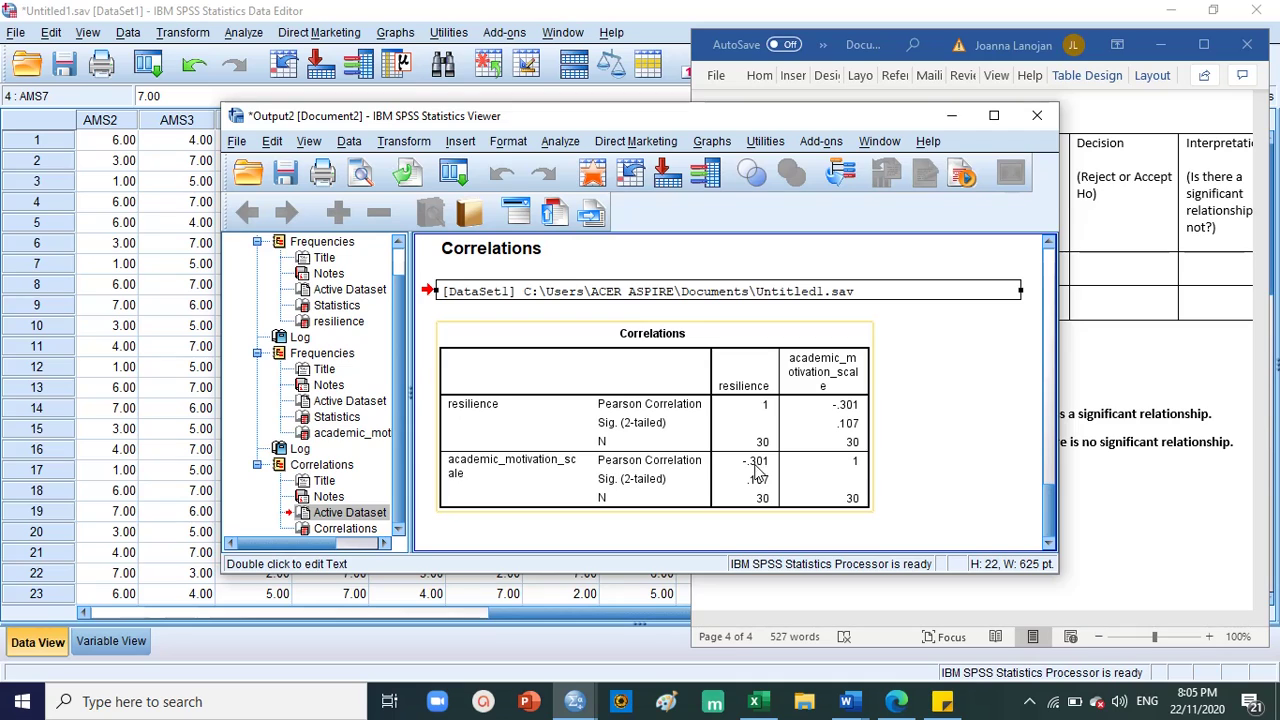
key(alt+Tab)
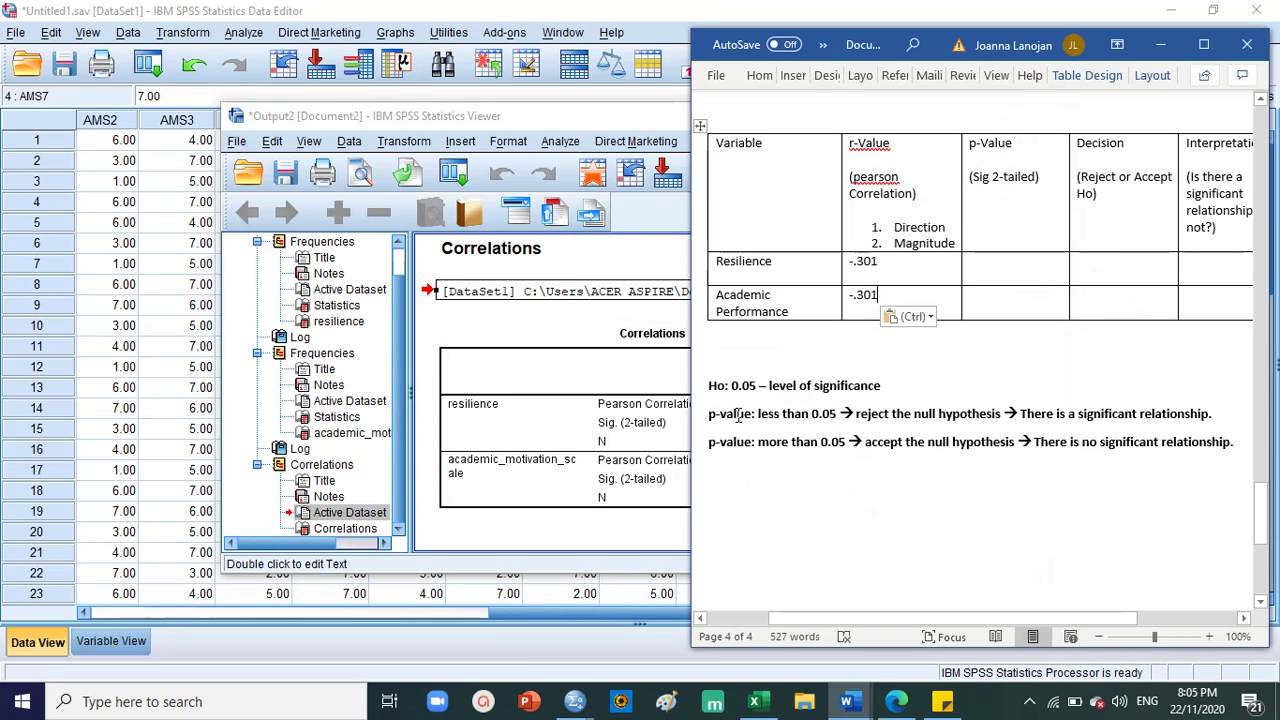
Look up the two-tailed significance in the SPSS output and enter .107 as the Resilience p-value in Word.
click(660, 420)
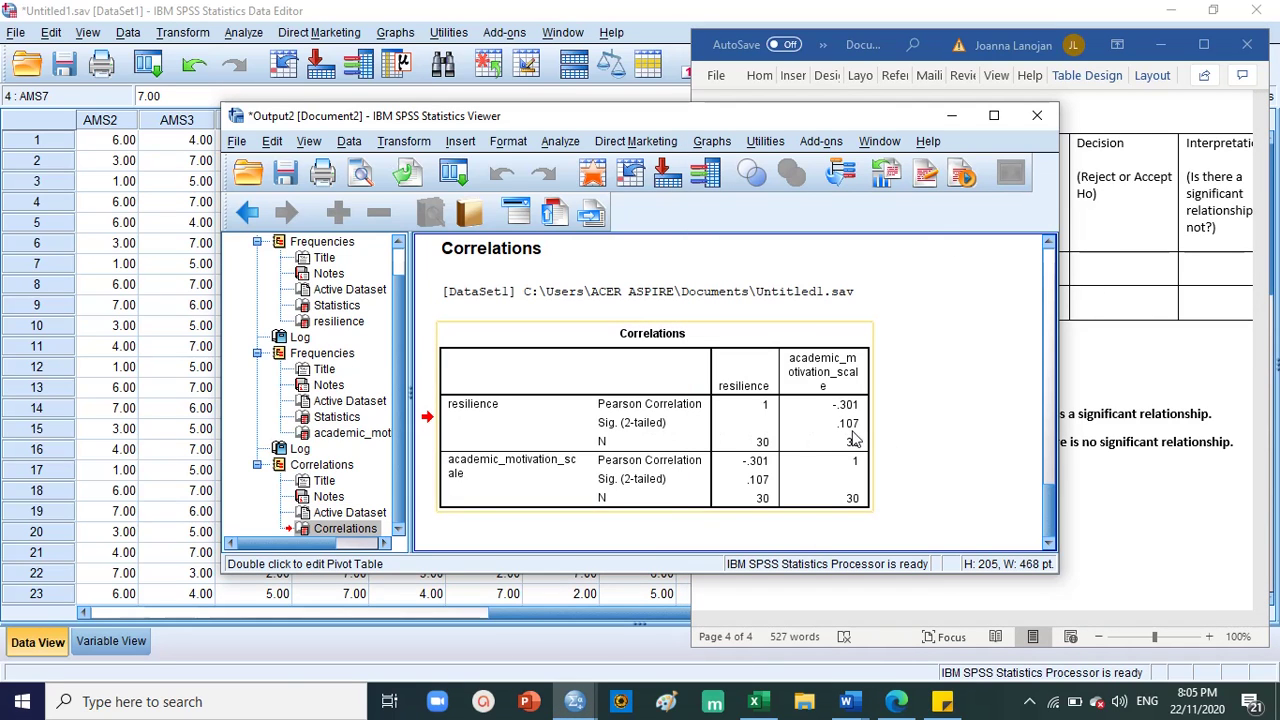
click(1108, 248)
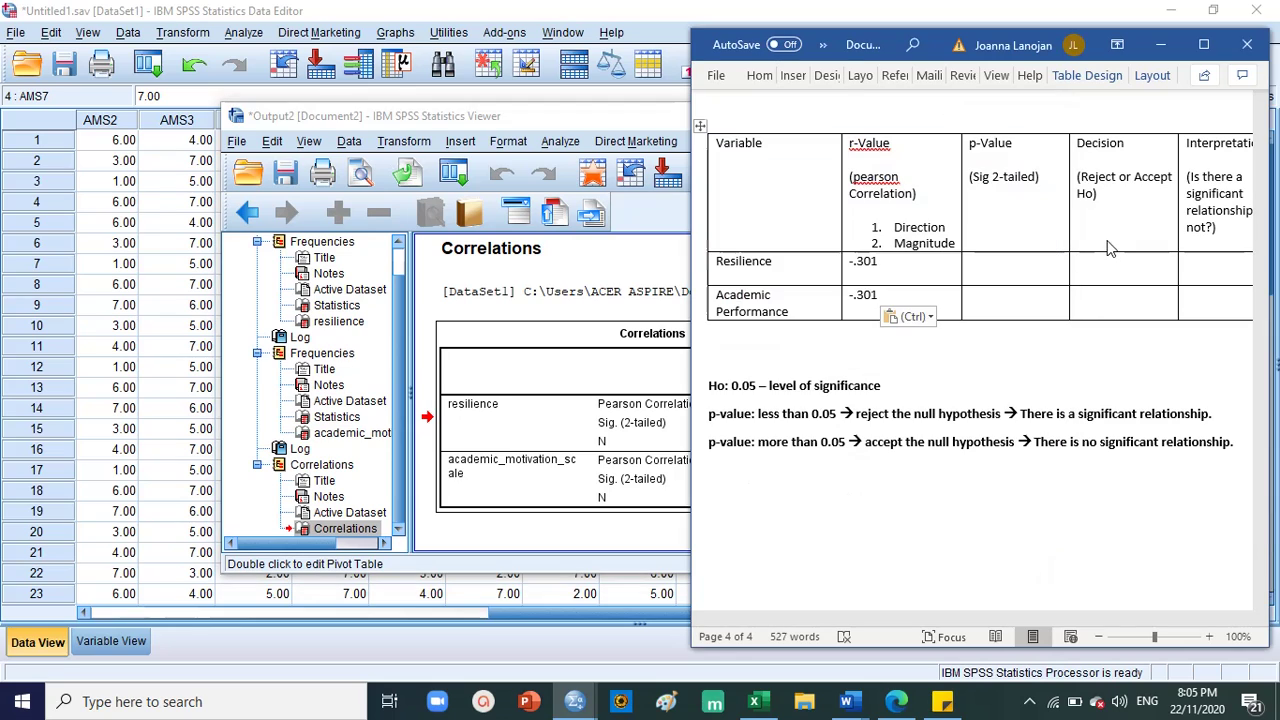
click(1027, 268)
text(.)
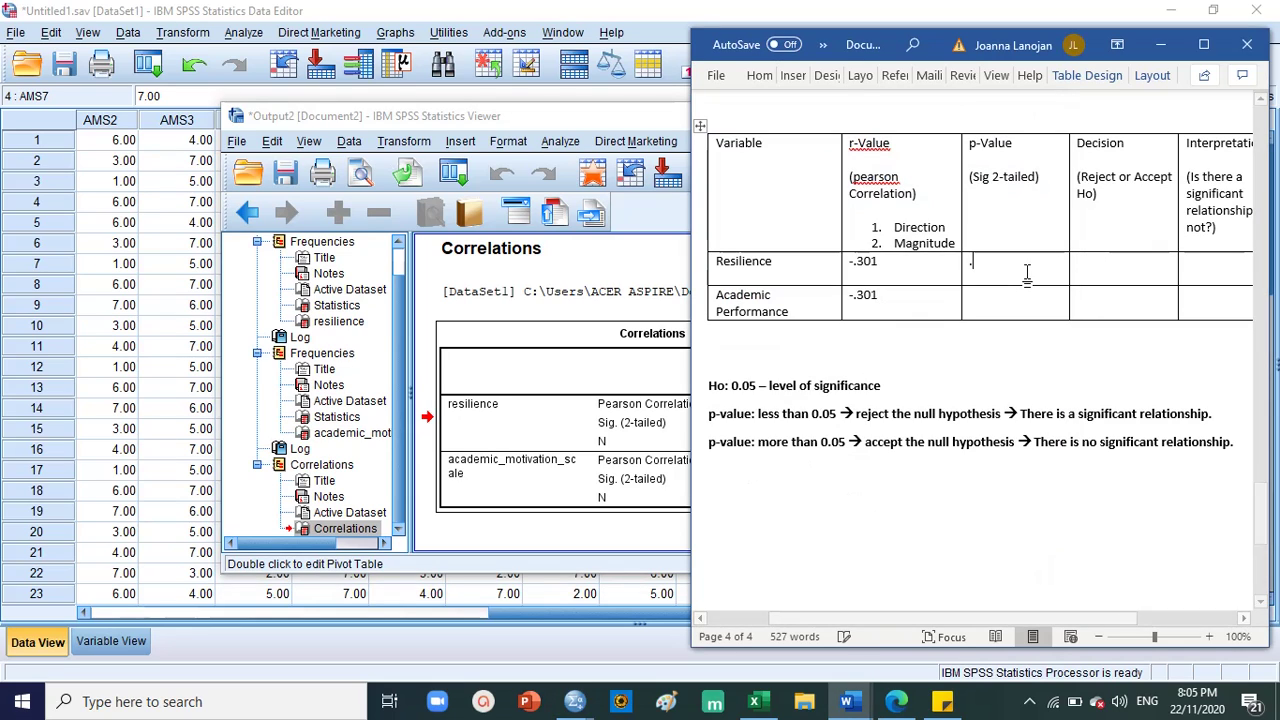
text(107)
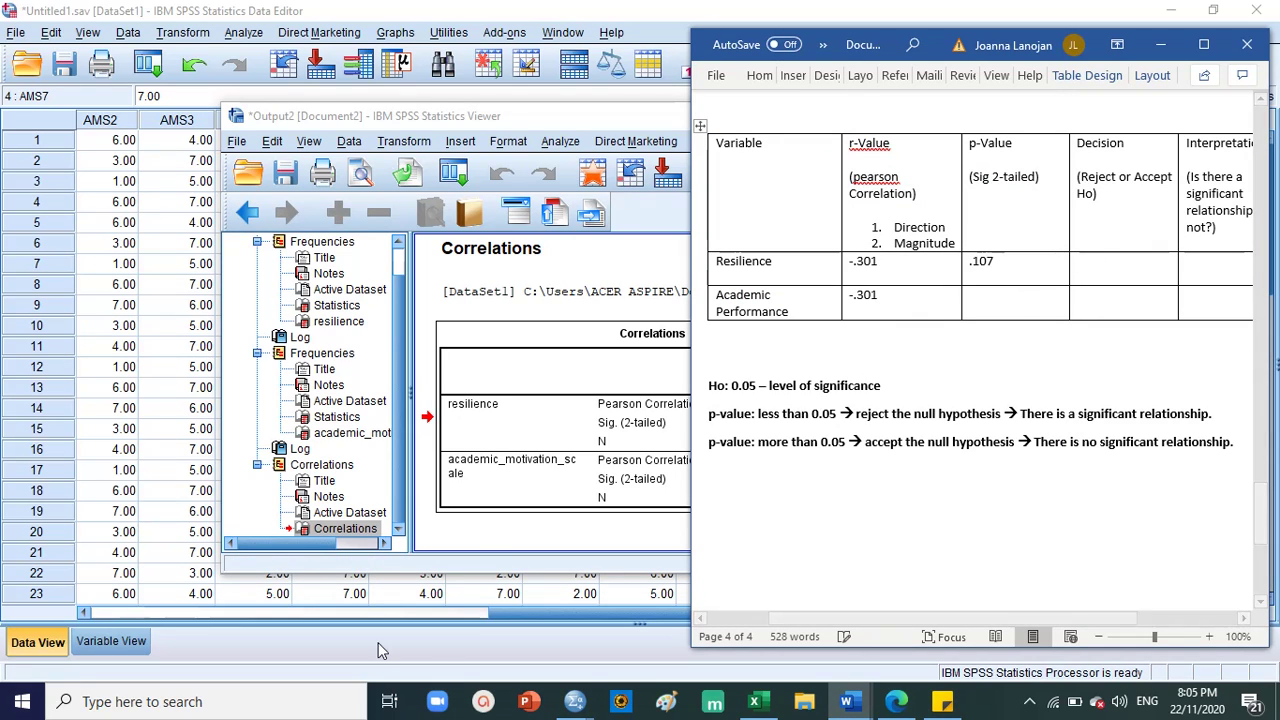
click(650, 440)
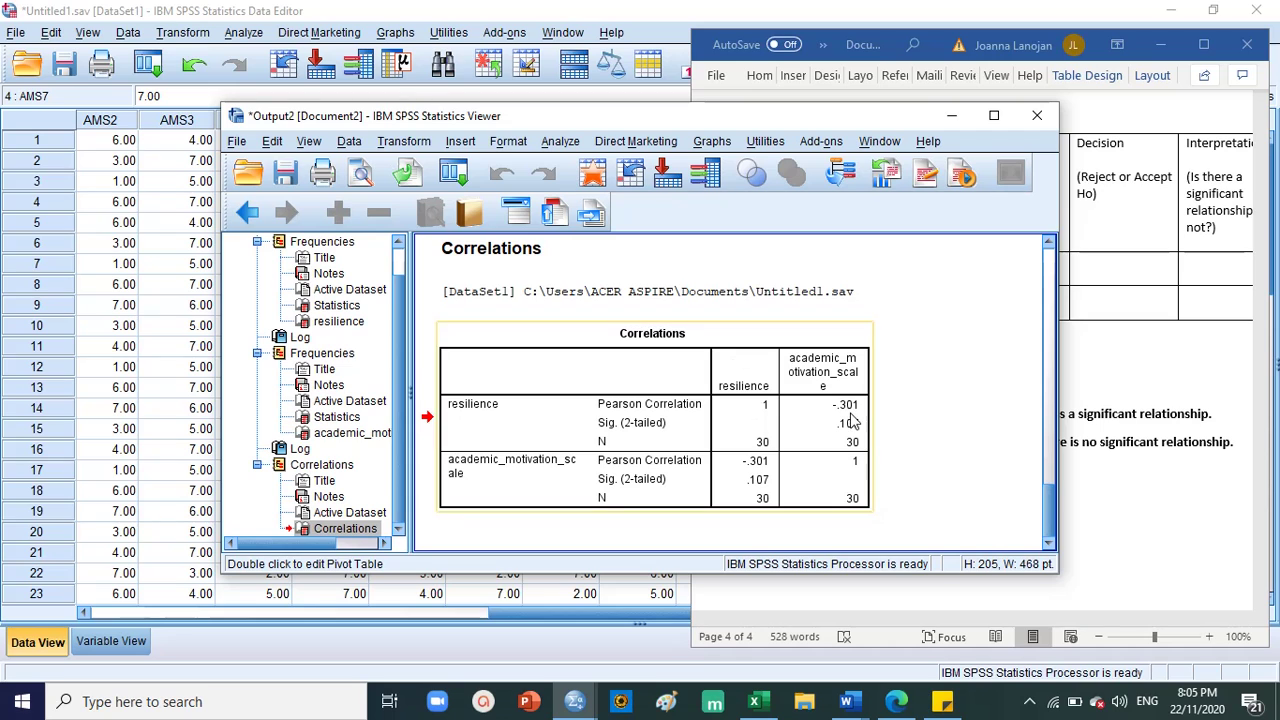
Copy the p-value .107 from the Resilience row into the Academic Performance row, including its leading decimal point.
key(alt+Tab)
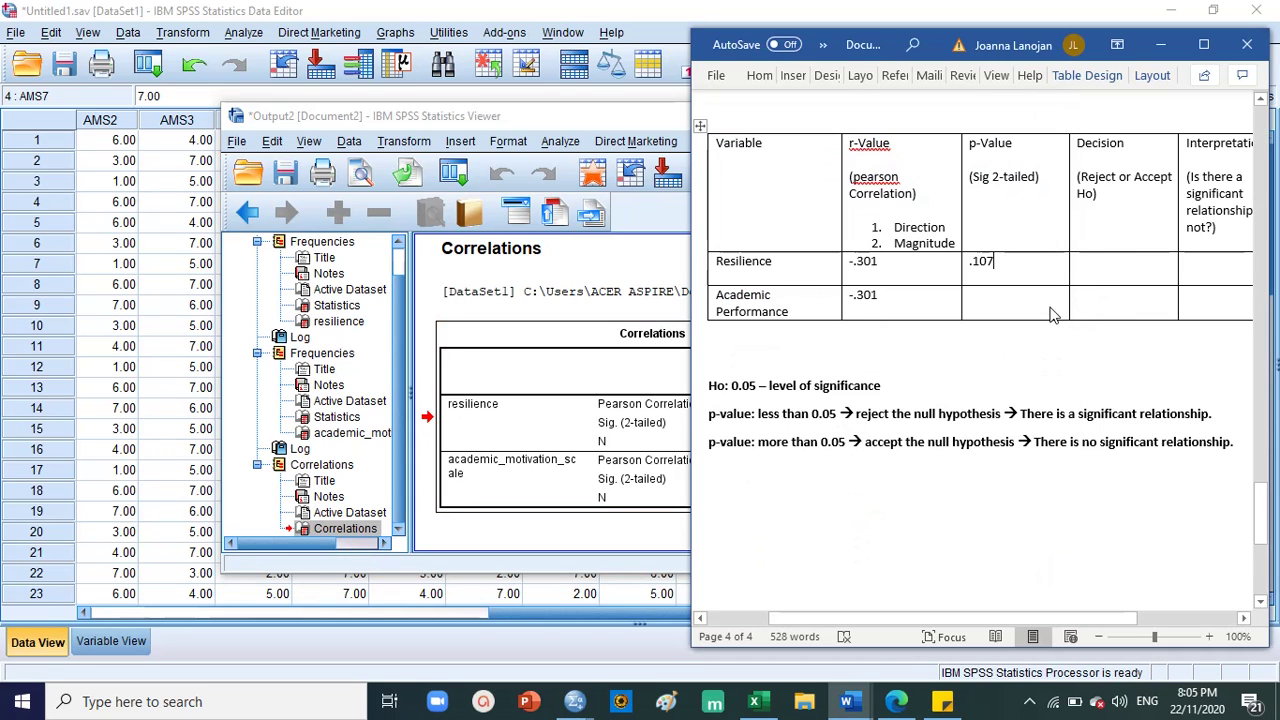
key(alt+Tab)
key(alt+Tab)
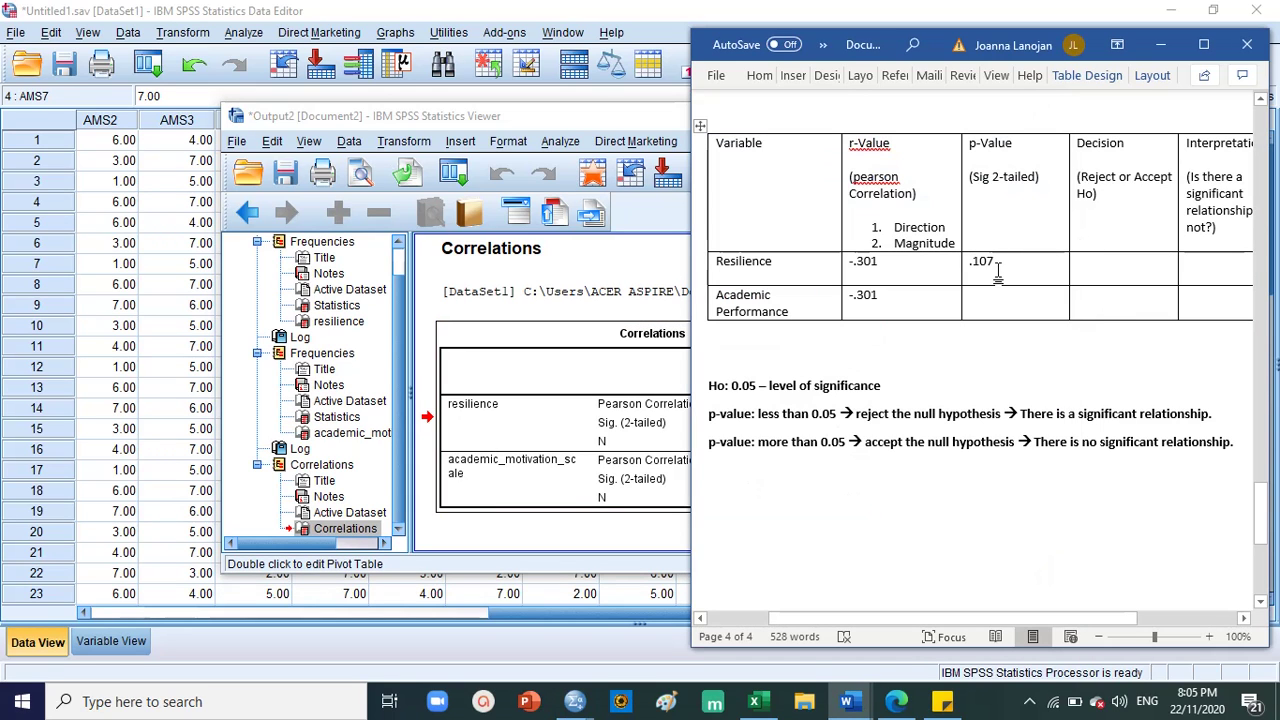
drag(996, 262, 970, 262)
key(ctrl+c)
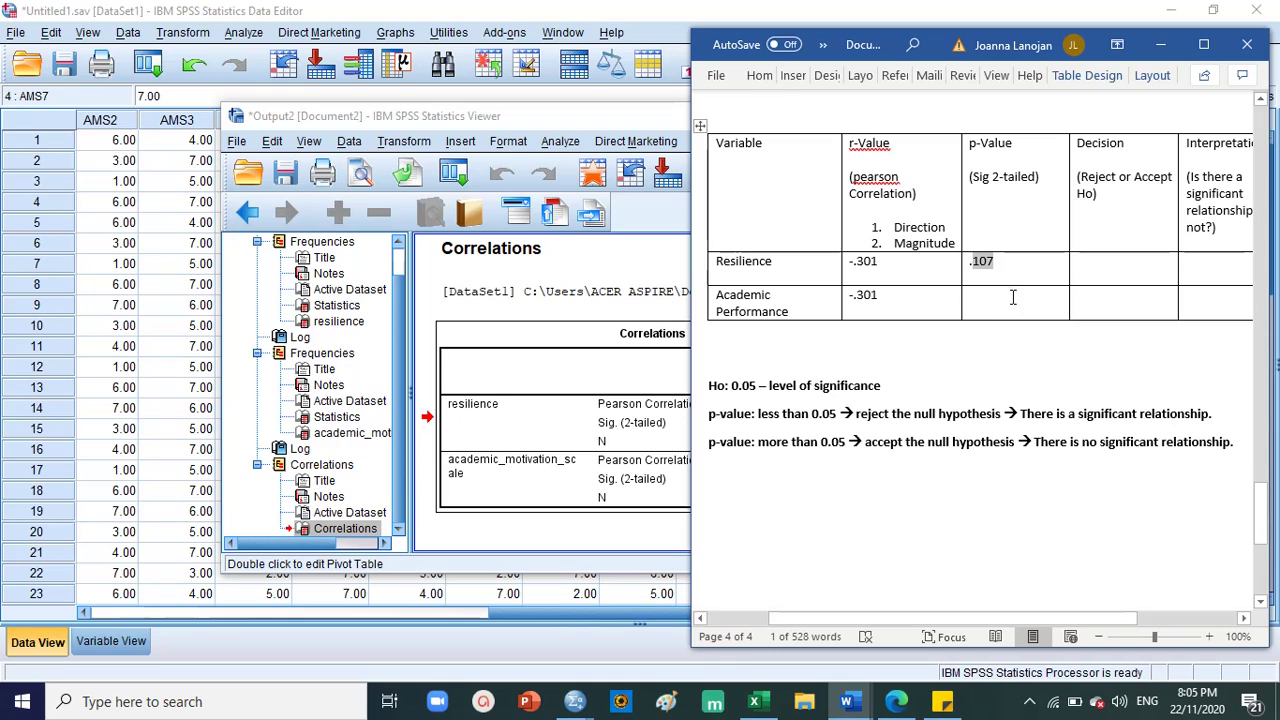
click(996, 302)
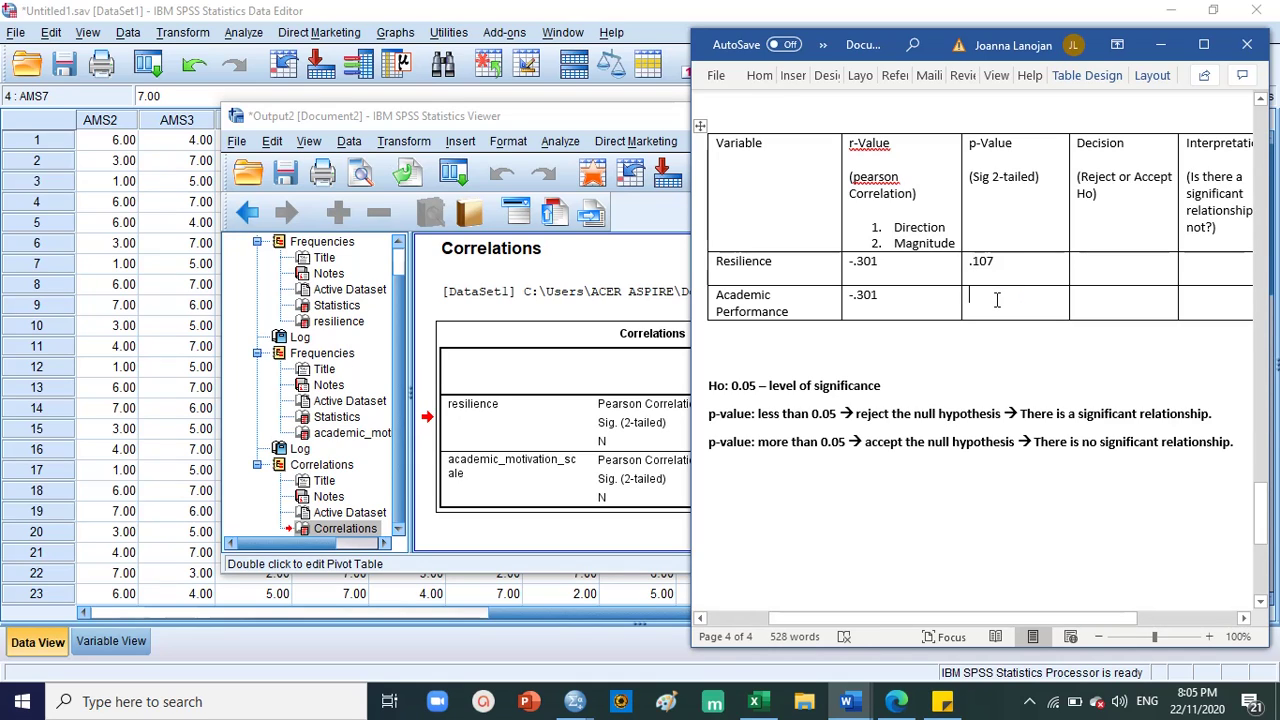
key(ctrl+v)
key(Left)
key(Left)
key(Left)
key(BackSpace)
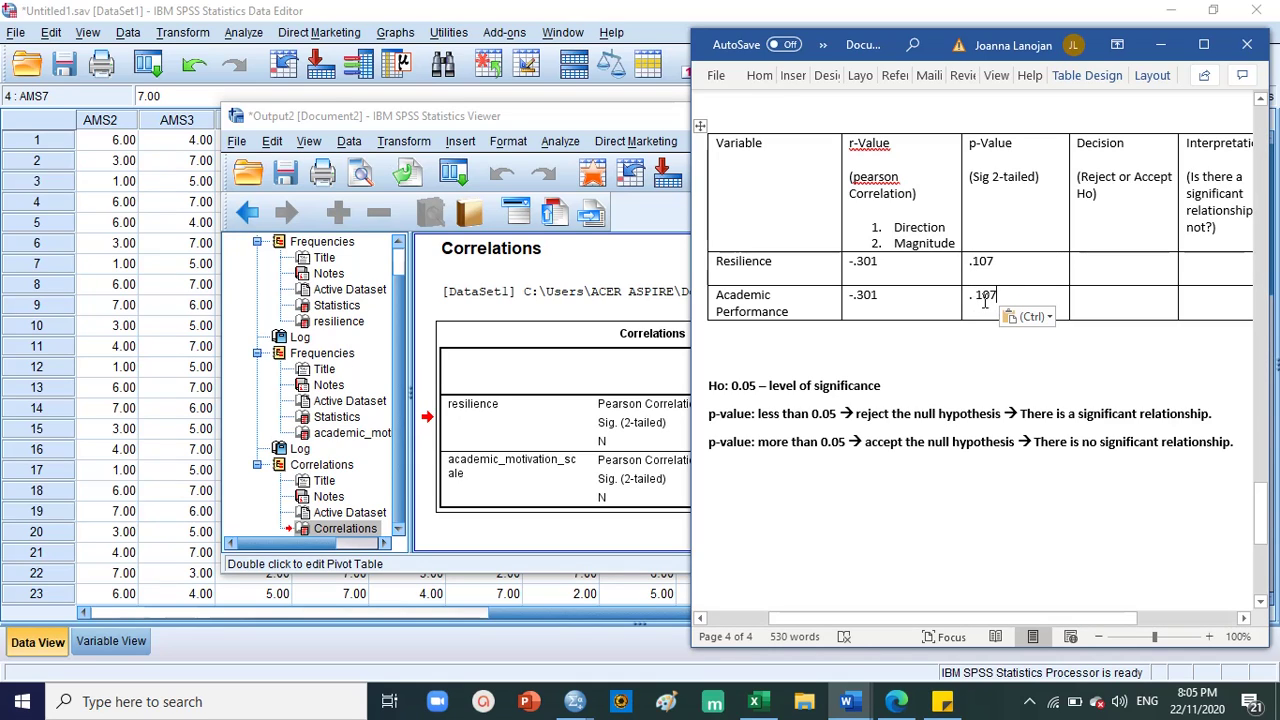
Switch to the browser, show the handwritten statistics notes PDF with the r-value interpretation table, and place its window beside the Word document.
click(1095, 261)
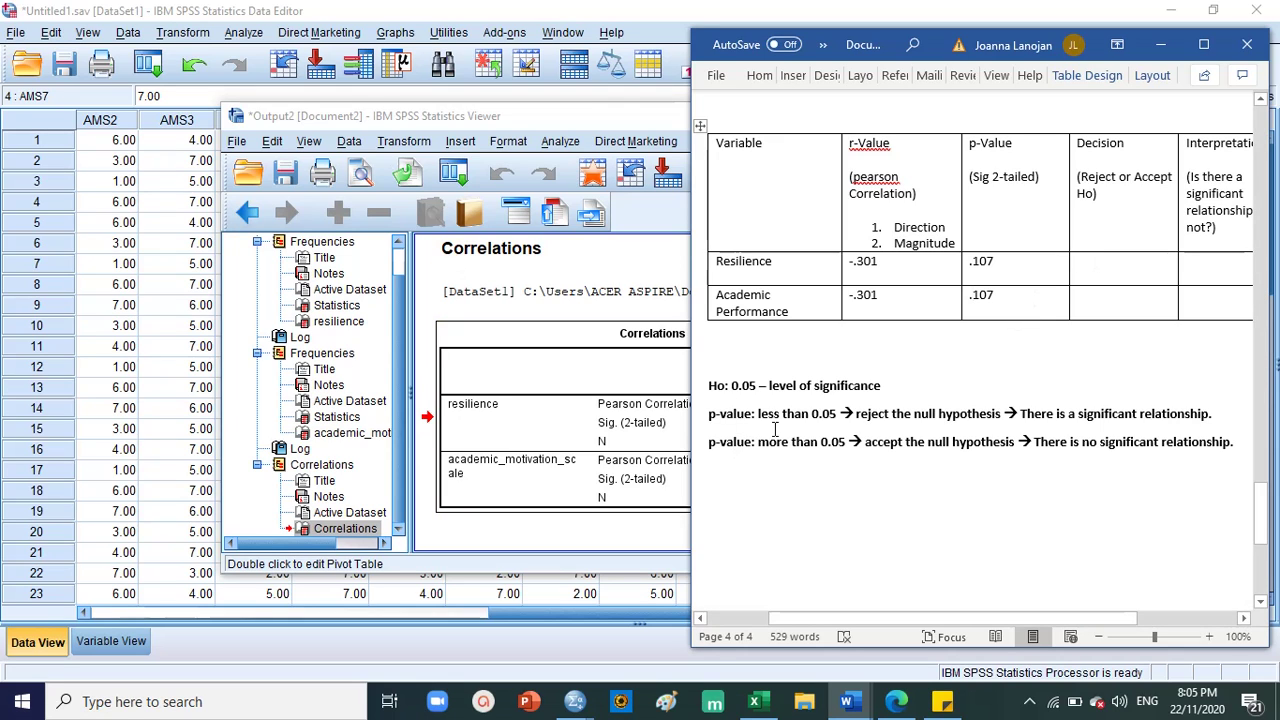
click(896, 702)
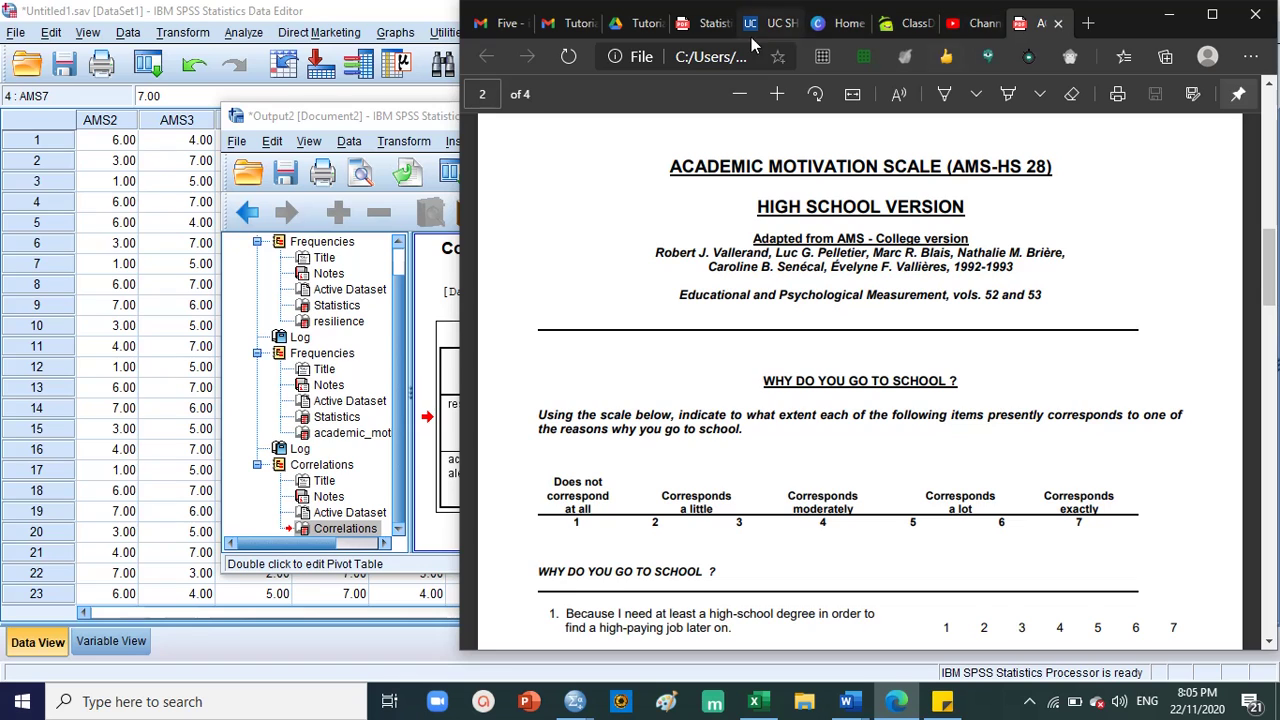
click(703, 25)
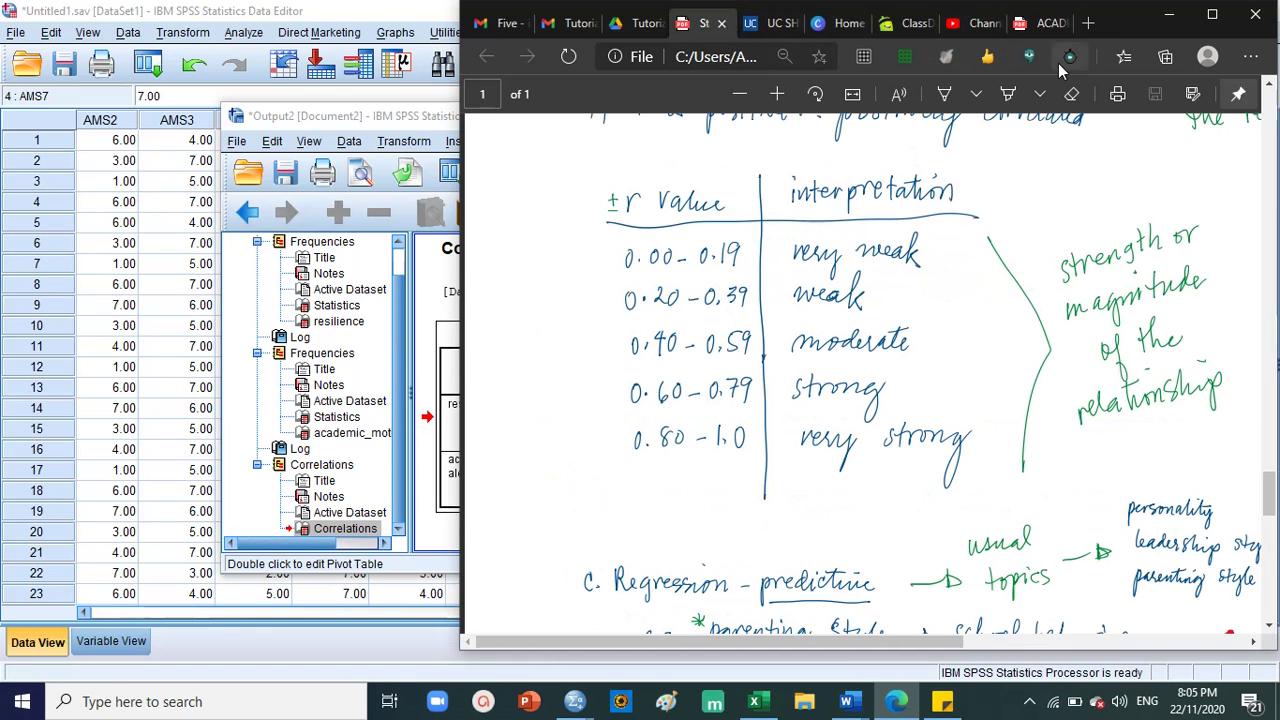
drag(1089, 23, 661, 47)
click(983, 265)
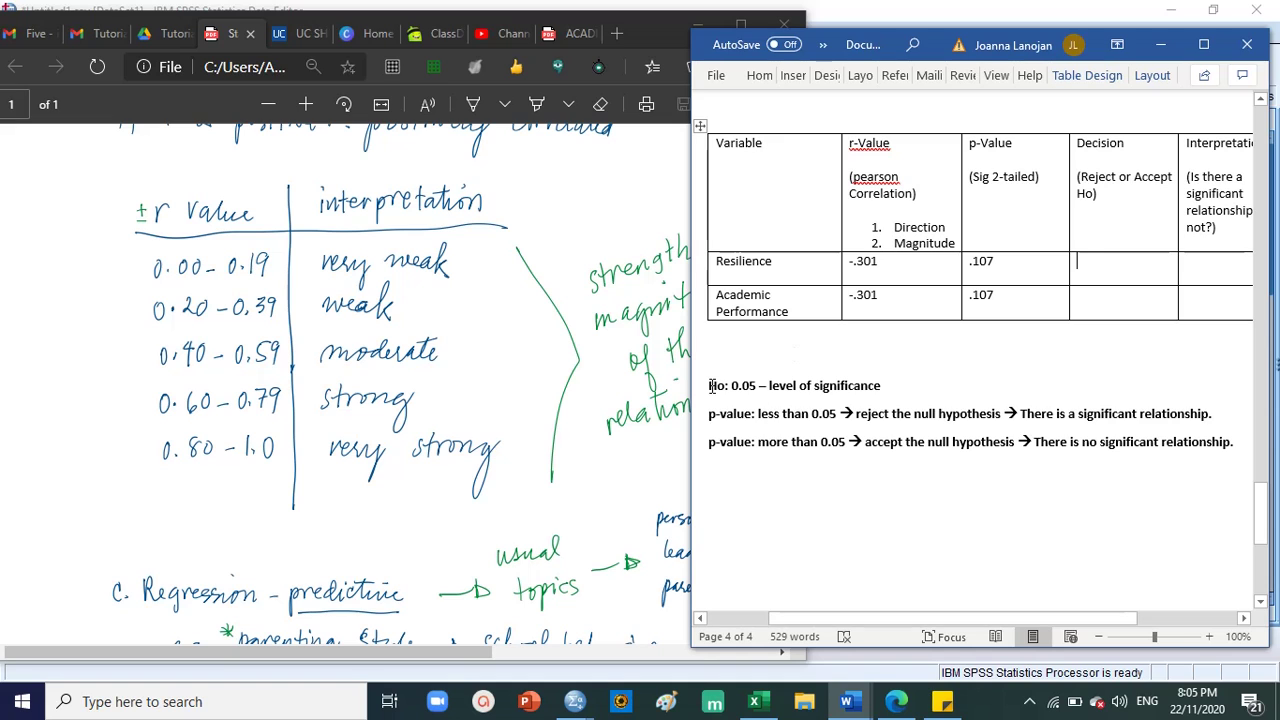
Review the 0.05 level of significance and p-value rules below the Word table, with the SPSS Correlations output for reference.
drag(708, 385, 813, 386)
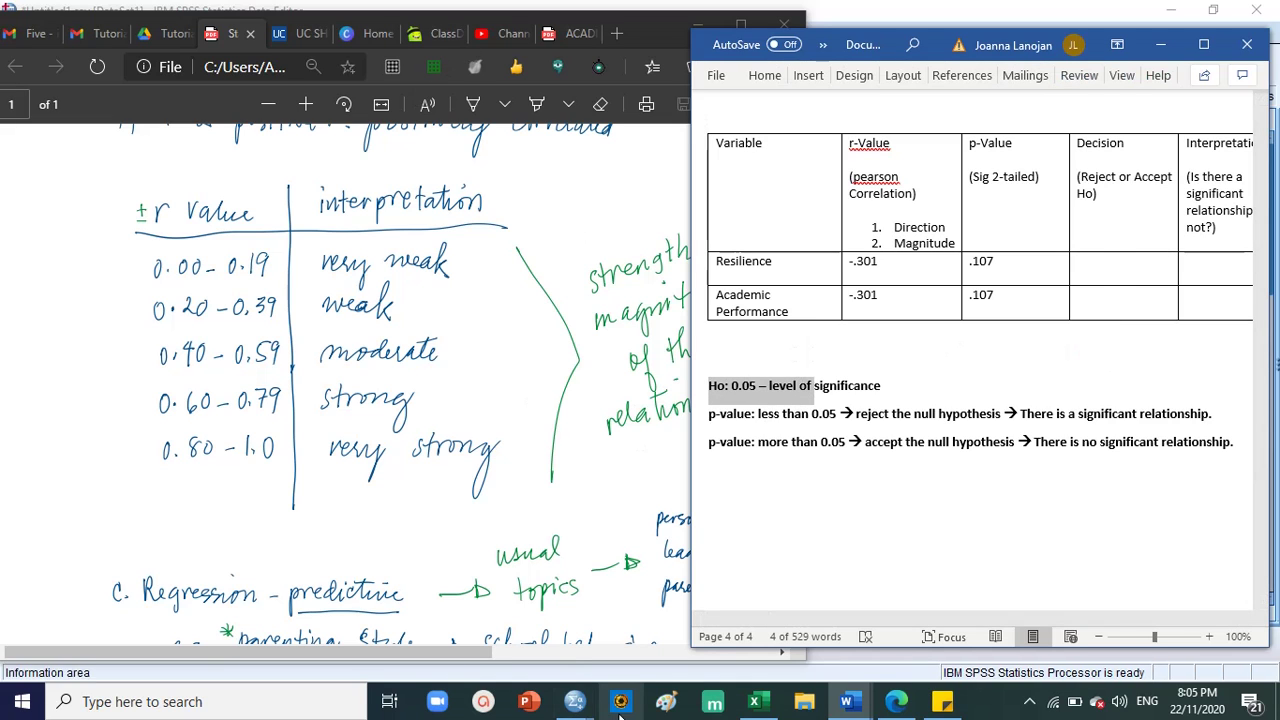
mouse_move(575, 701)
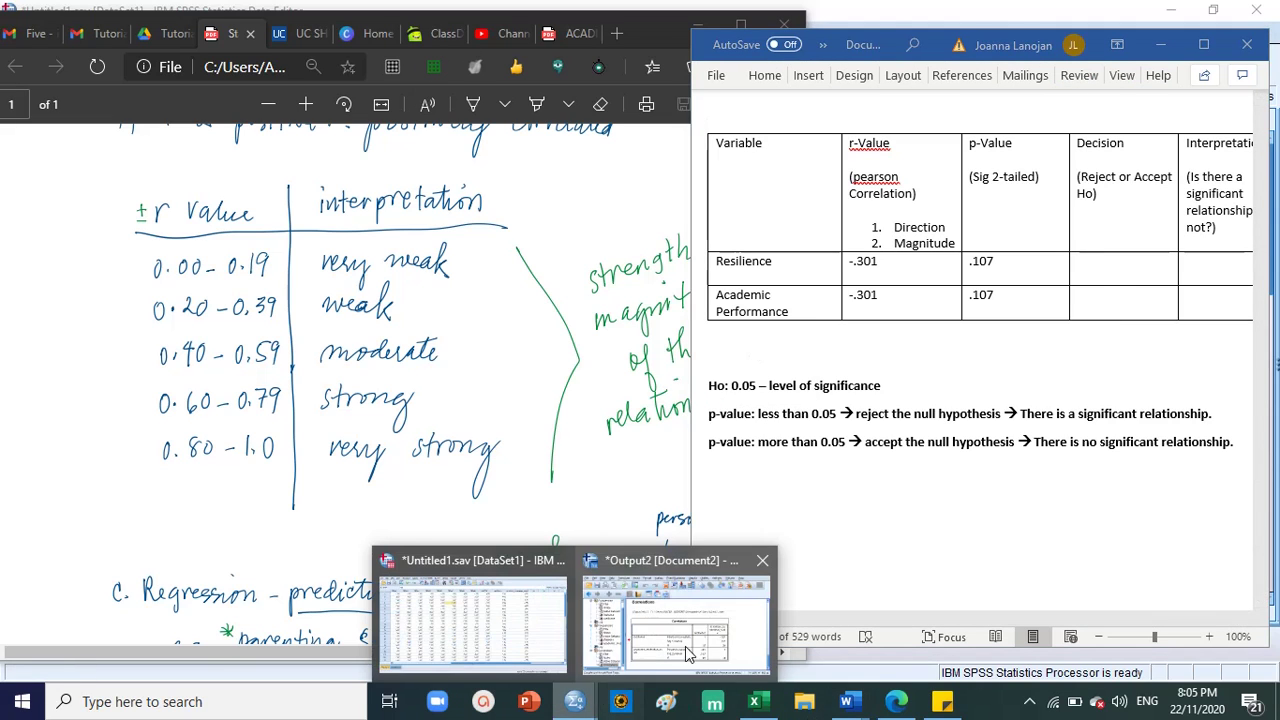
click(676, 615)
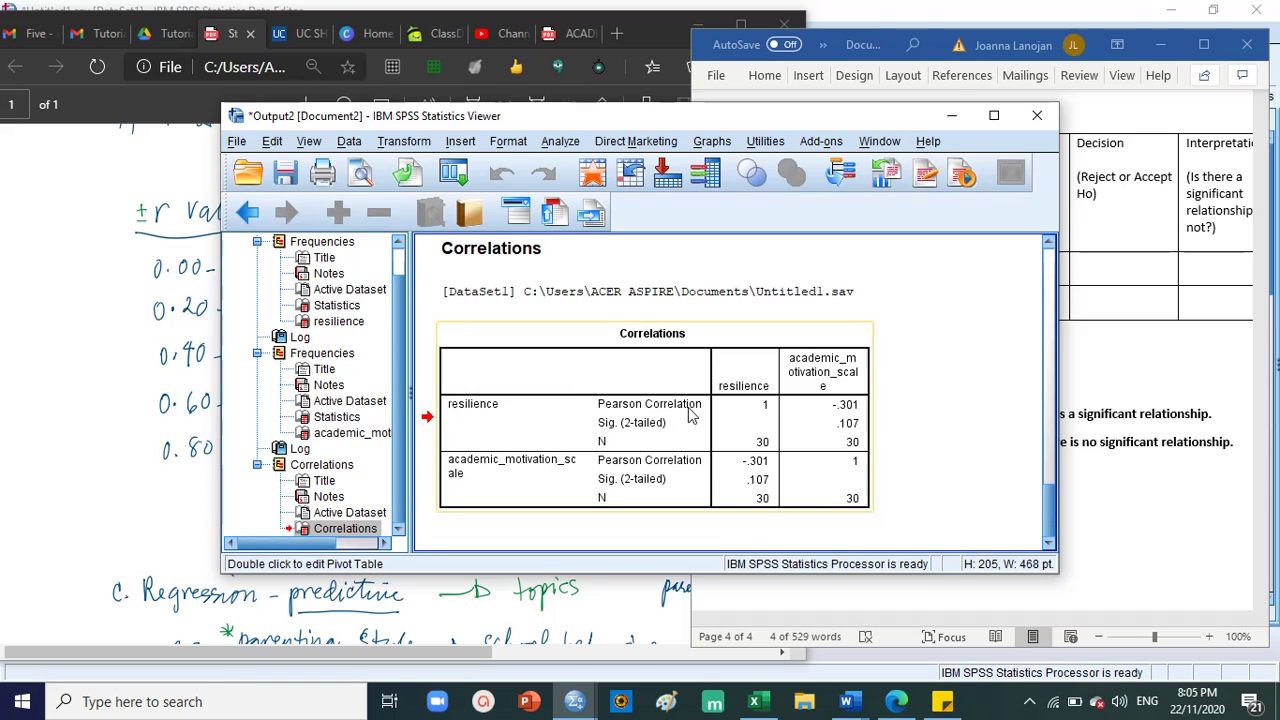
click(1183, 423)
click(735, 390)
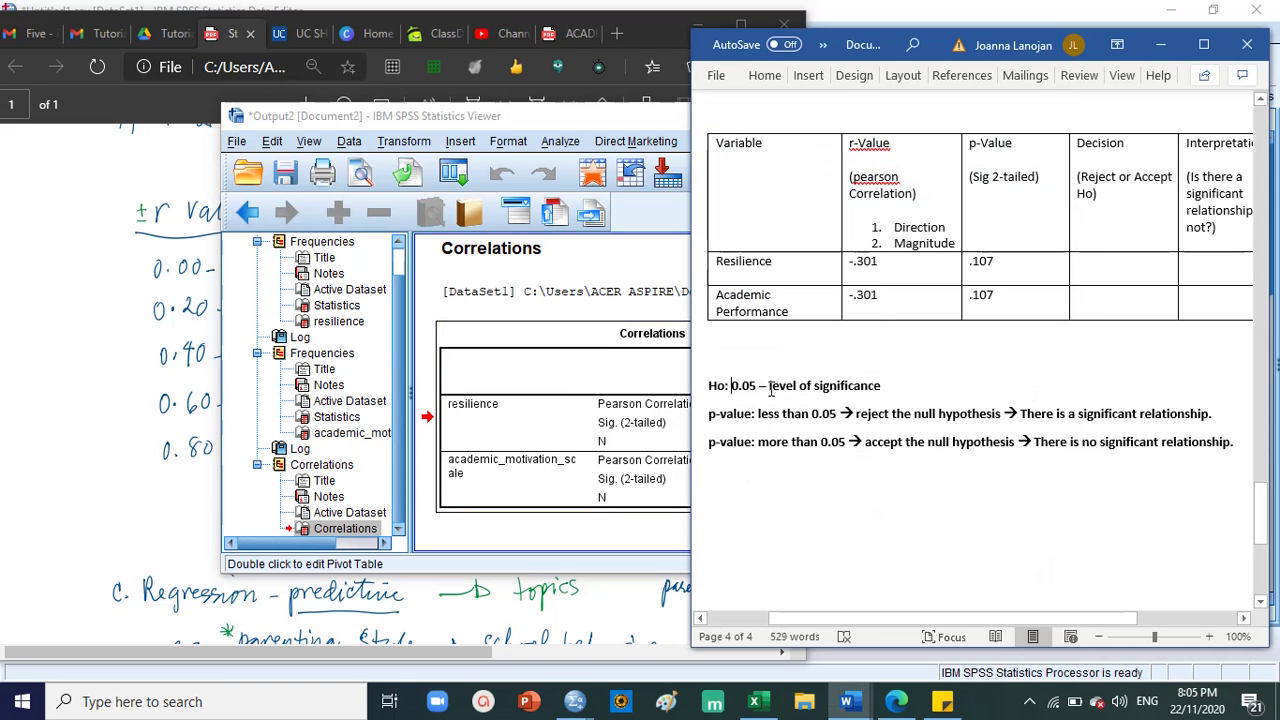
drag(733, 388, 895, 381)
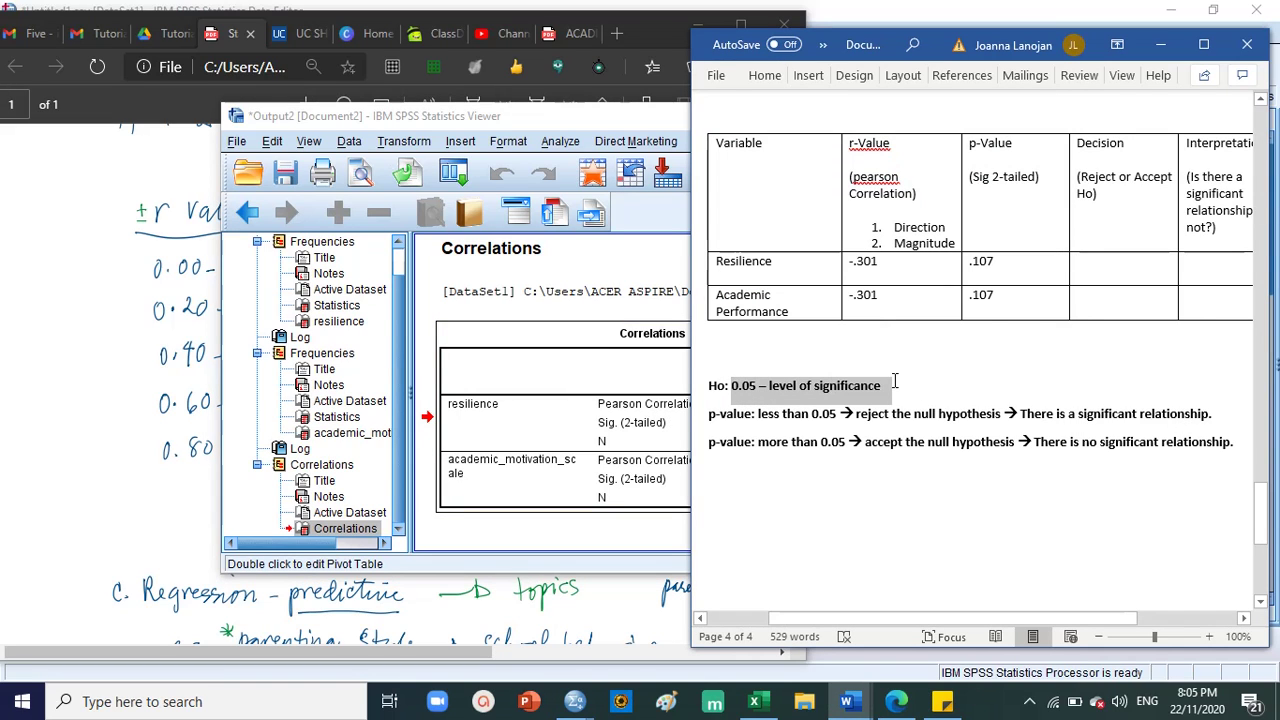
click(835, 413)
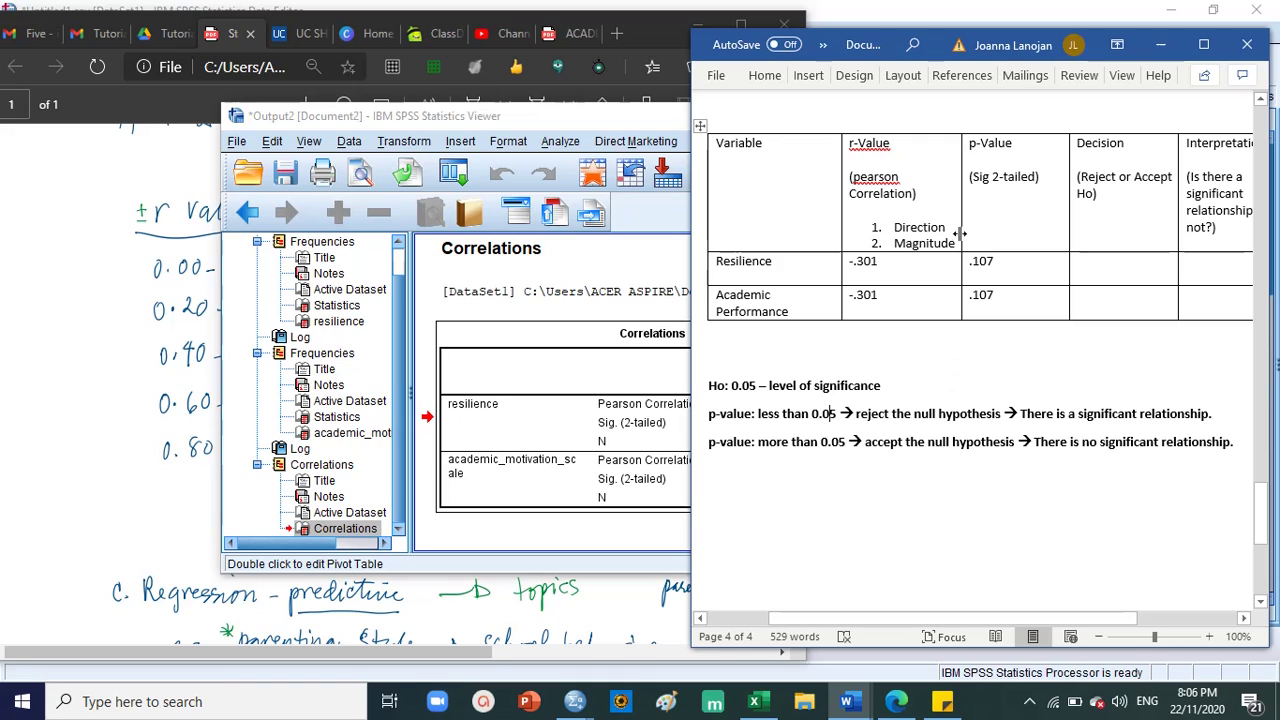
Compare the p-value column with the rule for values above 0.05 and enter Accept Ho as the Resilience decision.
drag(973, 145, 1003, 311)
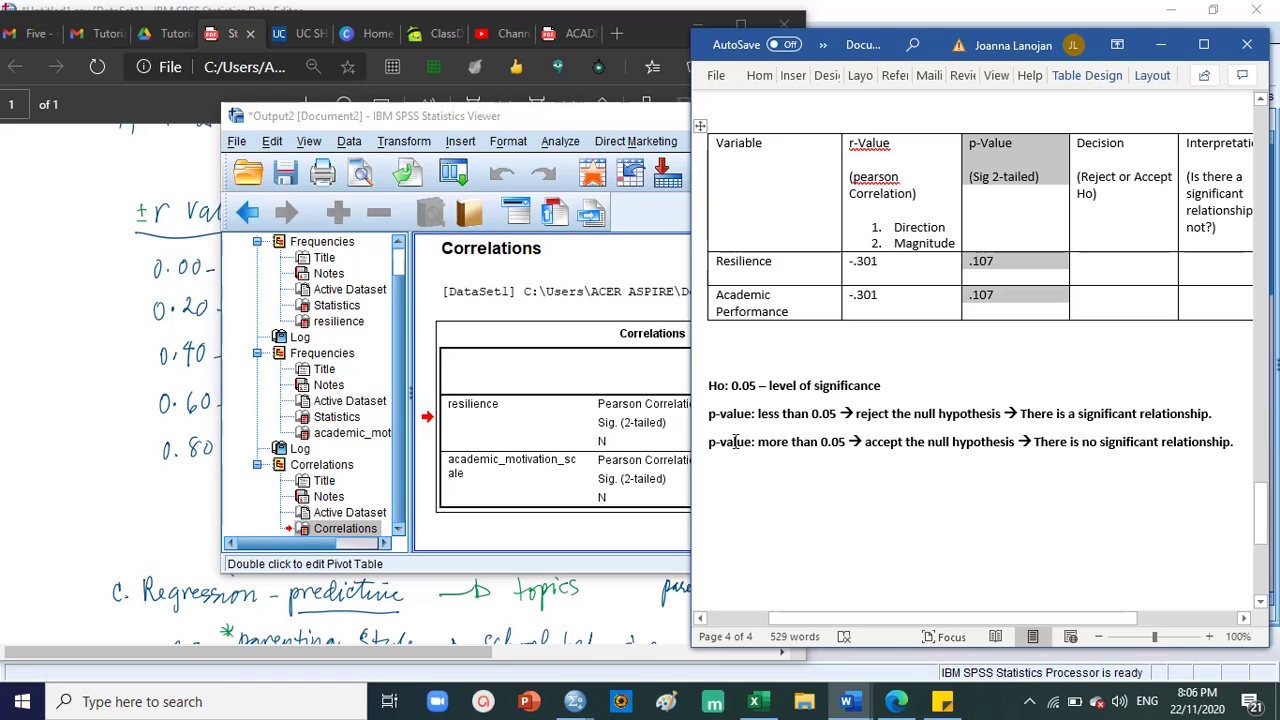
drag(753, 441, 964, 452)
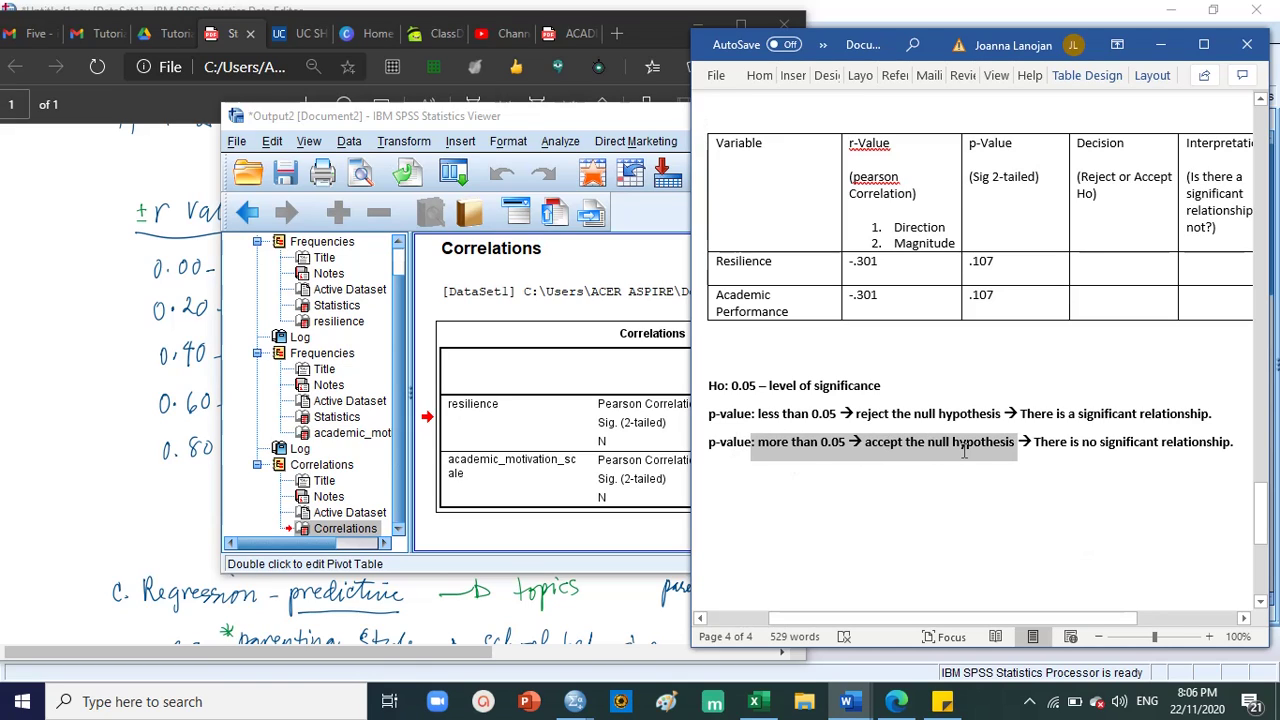
click(1103, 261)
text(acce)
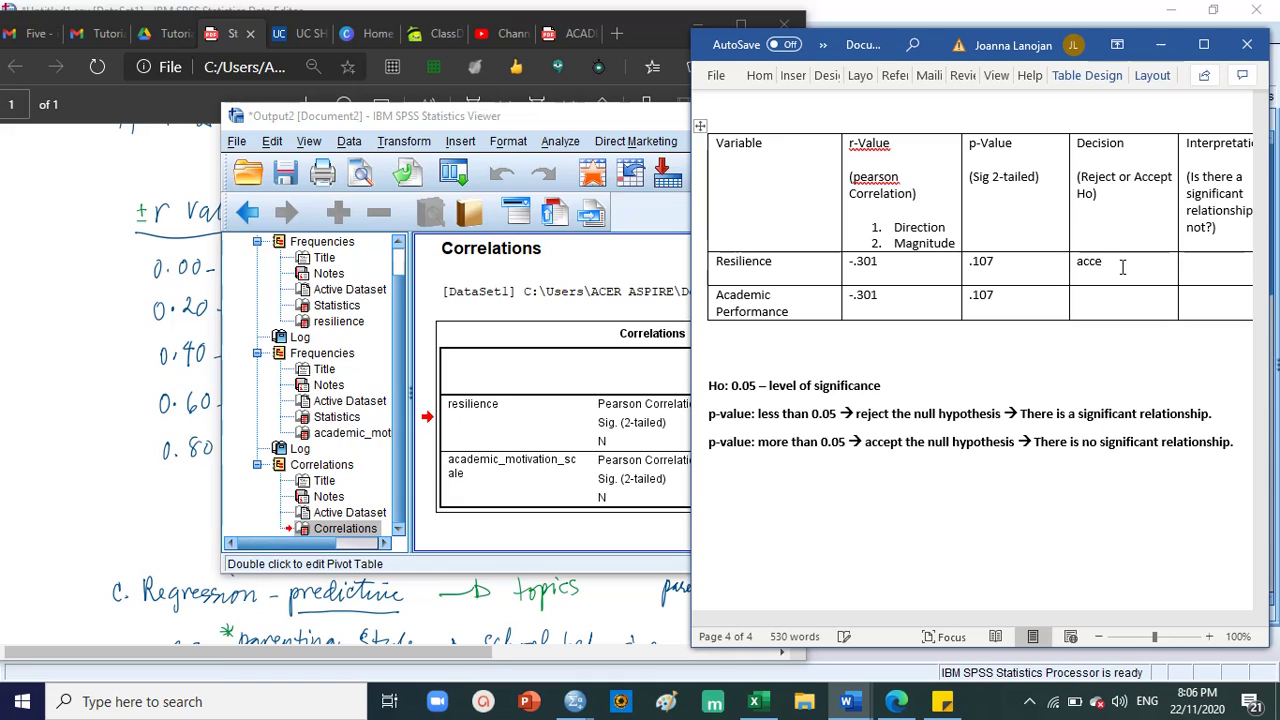
text(pt Ho)
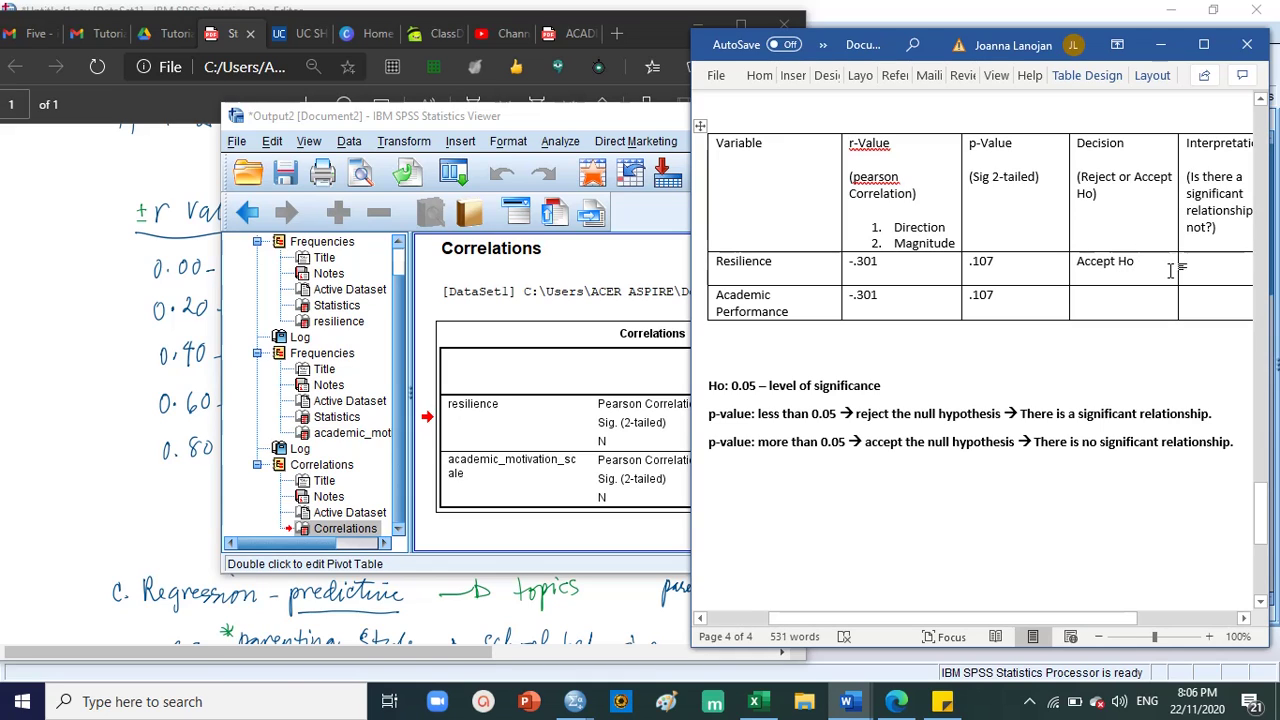
Copy the Accept Ho decision from the Resilience row into the Academic Performance row.
drag(1176, 265, 1078, 262)
key(ctrl+c)
click(1120, 300)
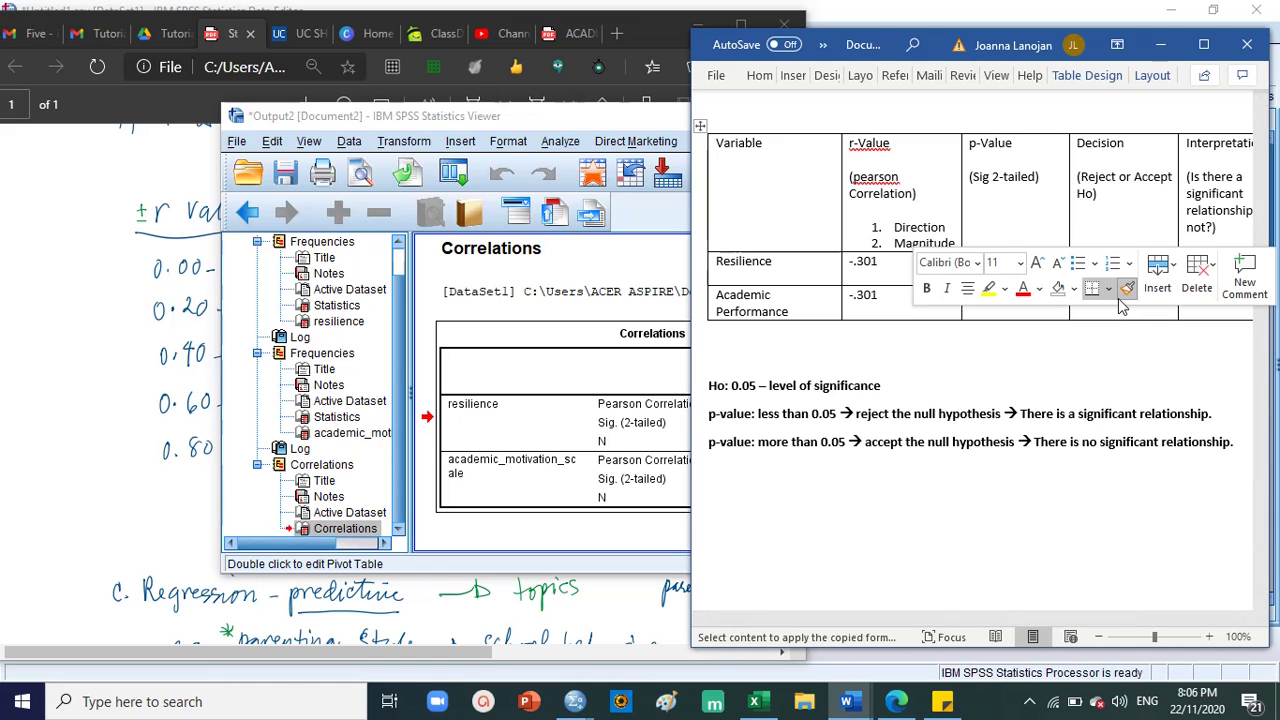
click(1125, 353)
click(1120, 308)
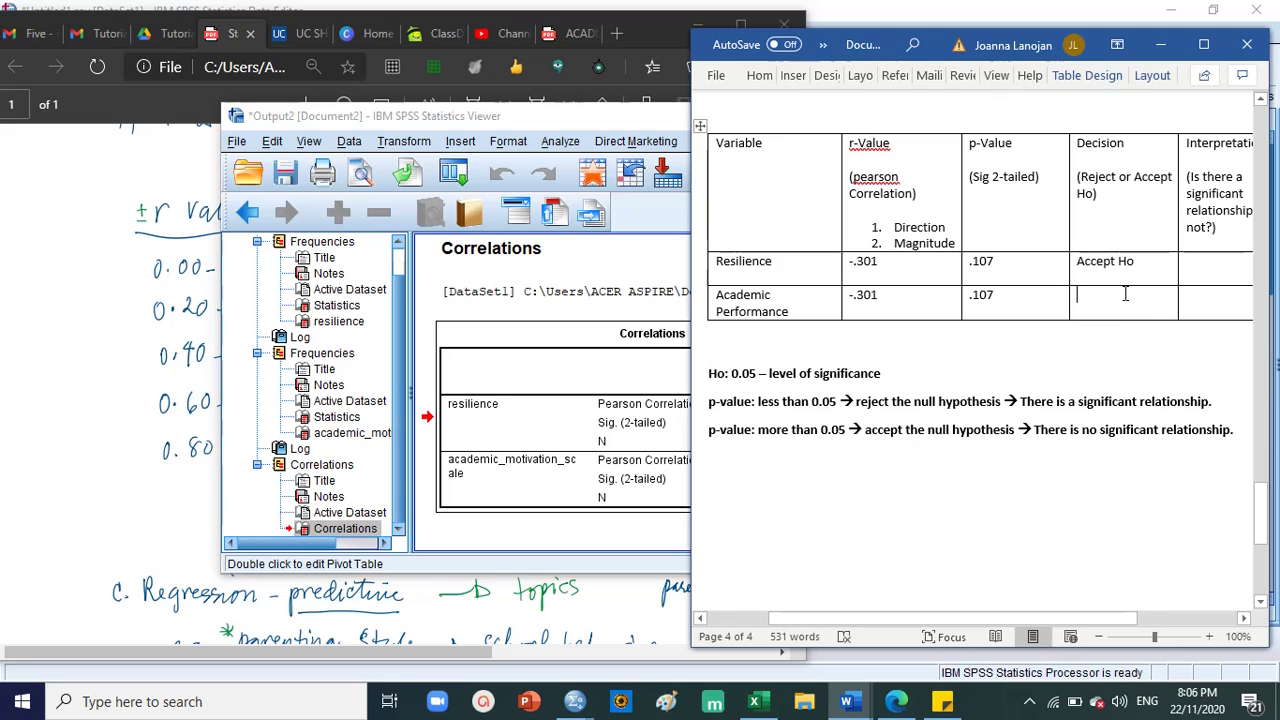
key(ctrl+v)
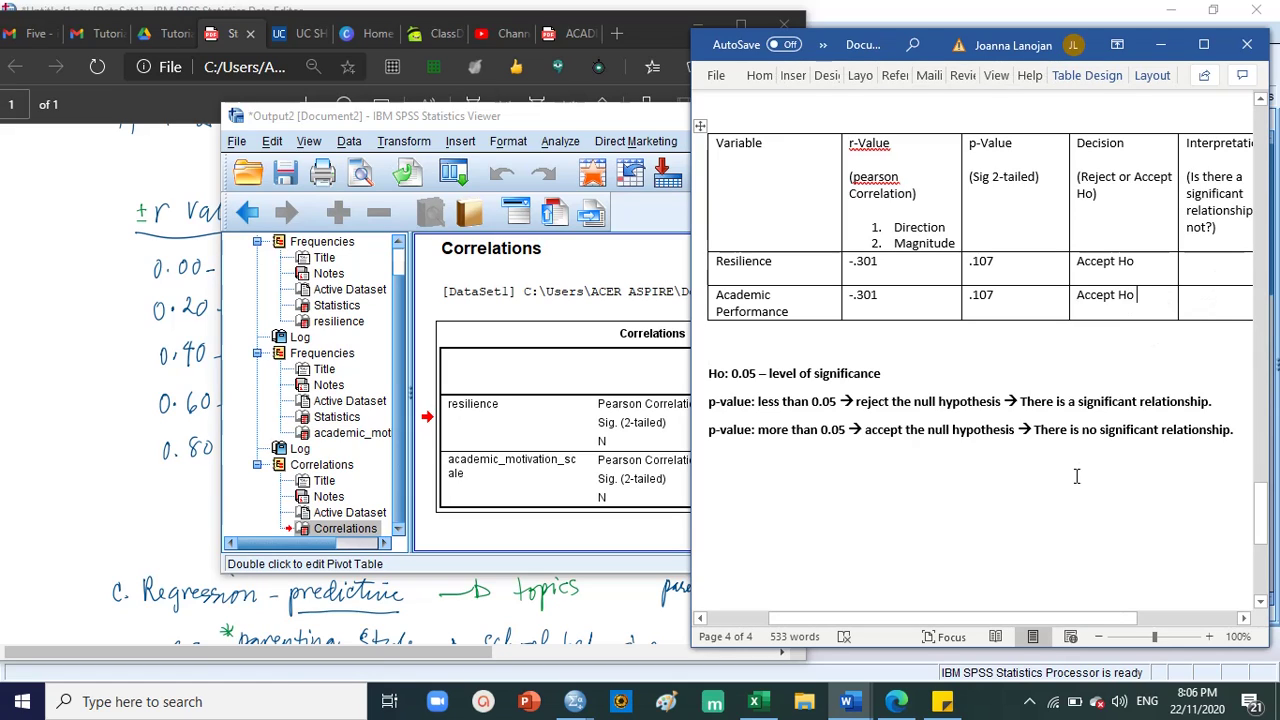
Copy "There is no significant relationship." from the p-value rules into the Interpretation cells of the Resilience and Academic Performance rows.
drag(1034, 430, 1246, 432)
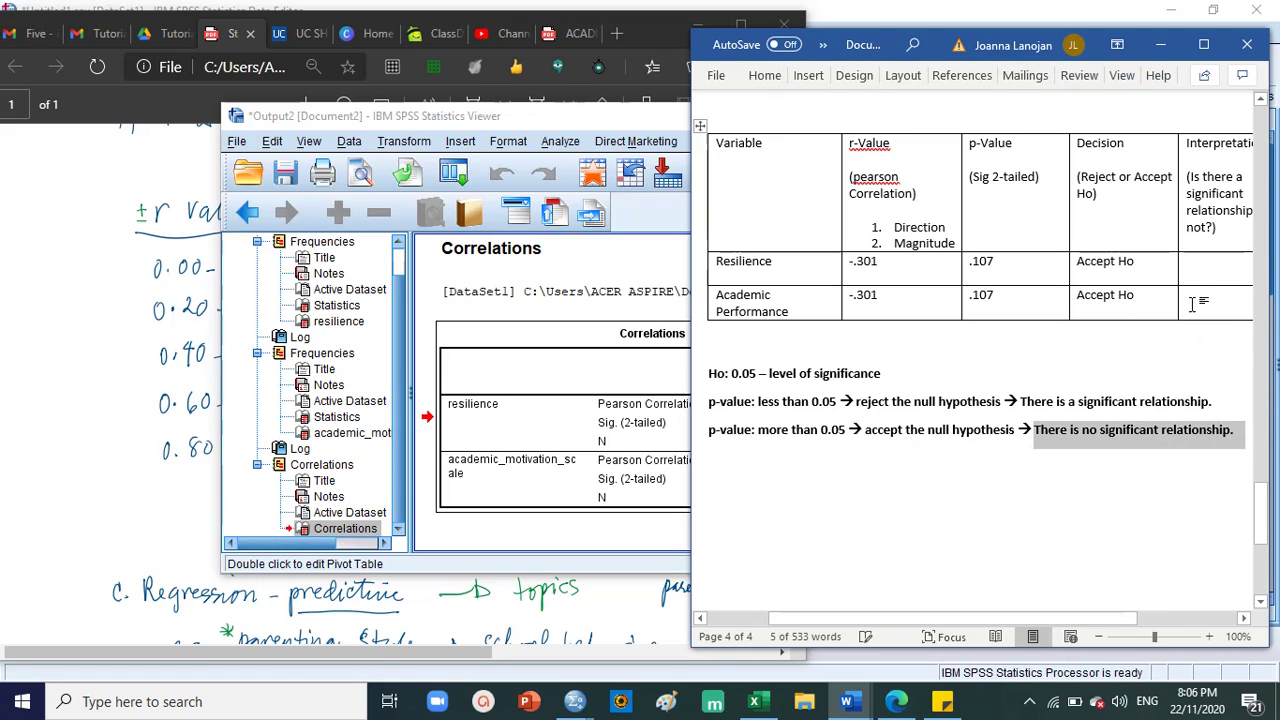
key(ctrl+c)
click(1215, 266)
key(ctrl+v)
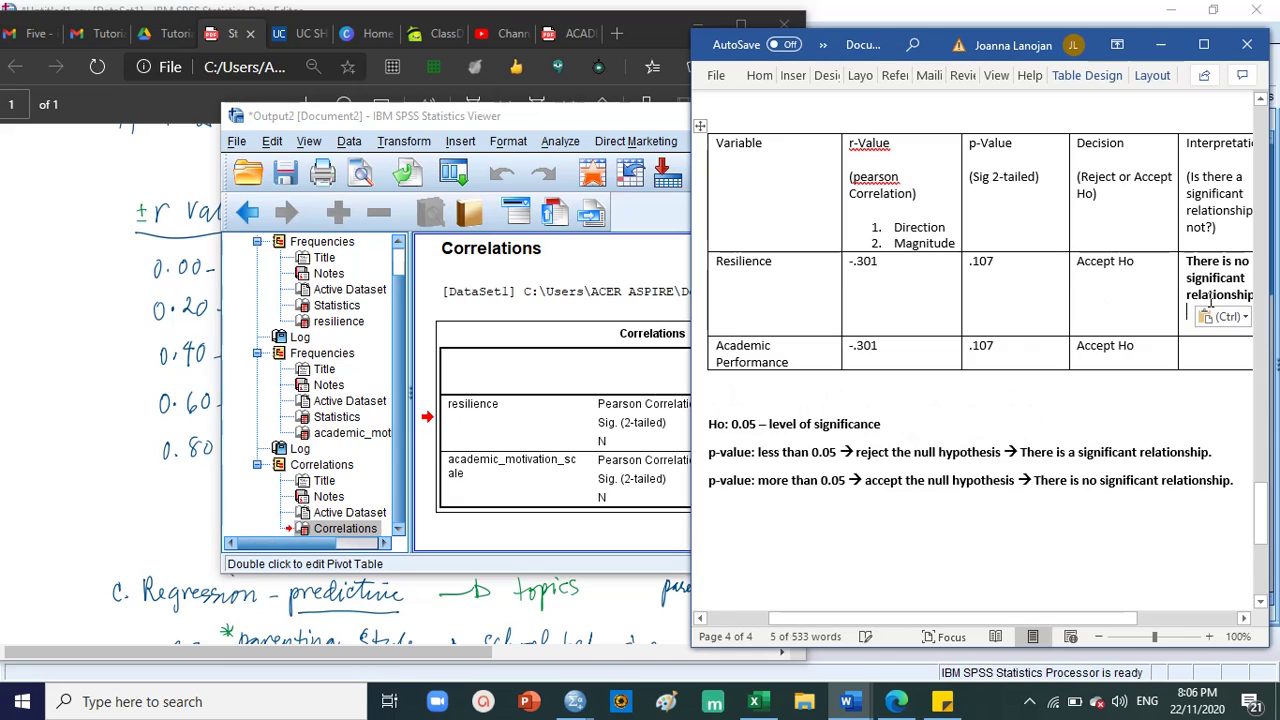
click(1185, 362)
key(ctrl+v)
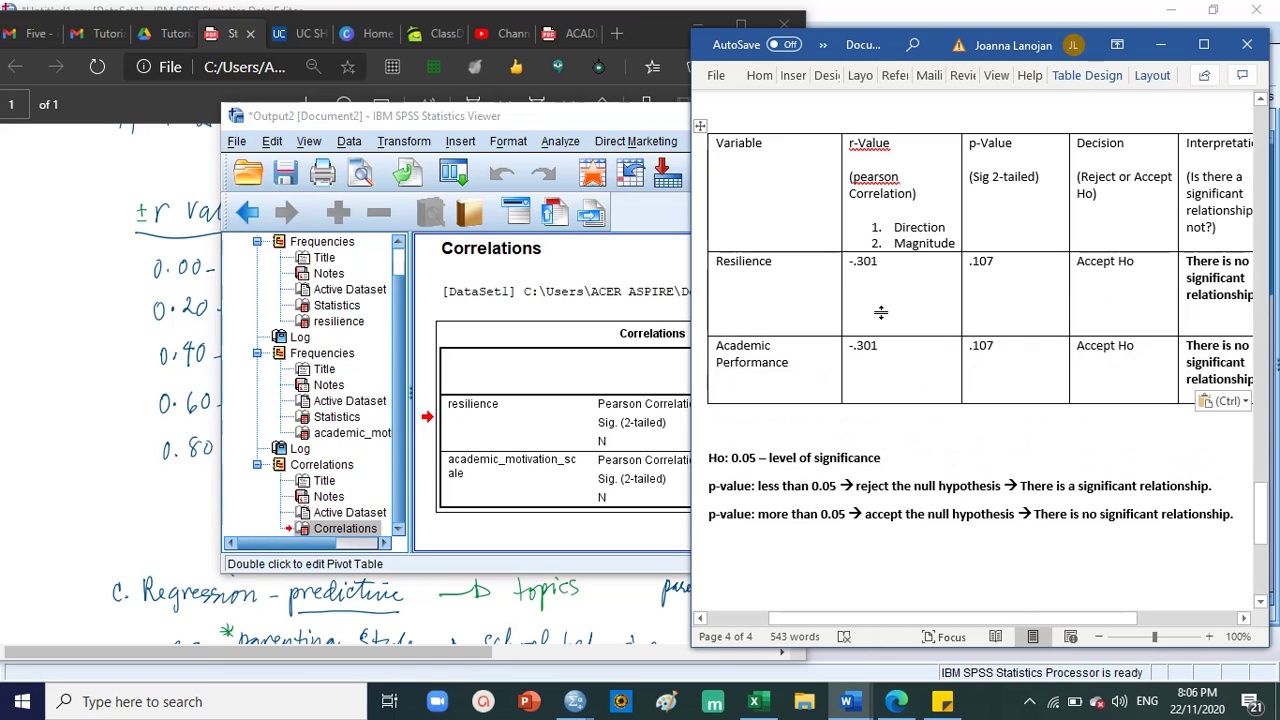
Check the Resilience r-value against the handwritten notes on the direction of negative and positive correlations.
click(880, 312)
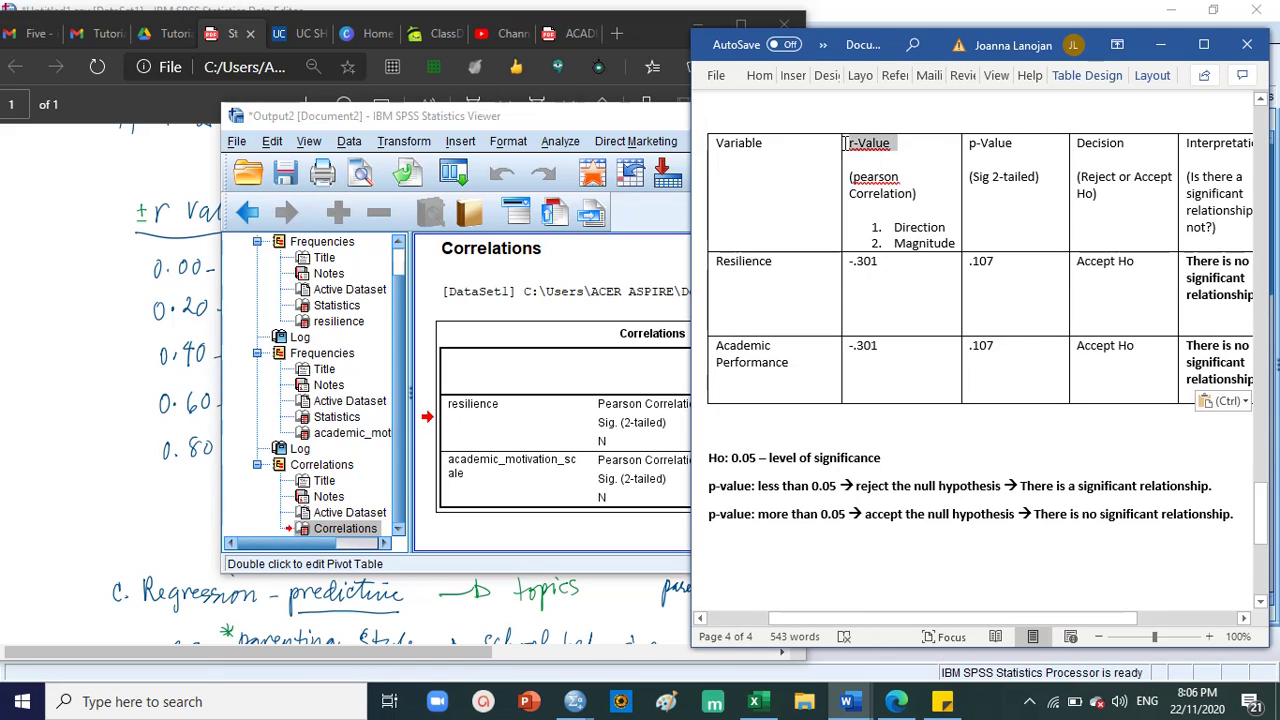
drag(893, 147, 740, 150)
drag(889, 264, 745, 265)
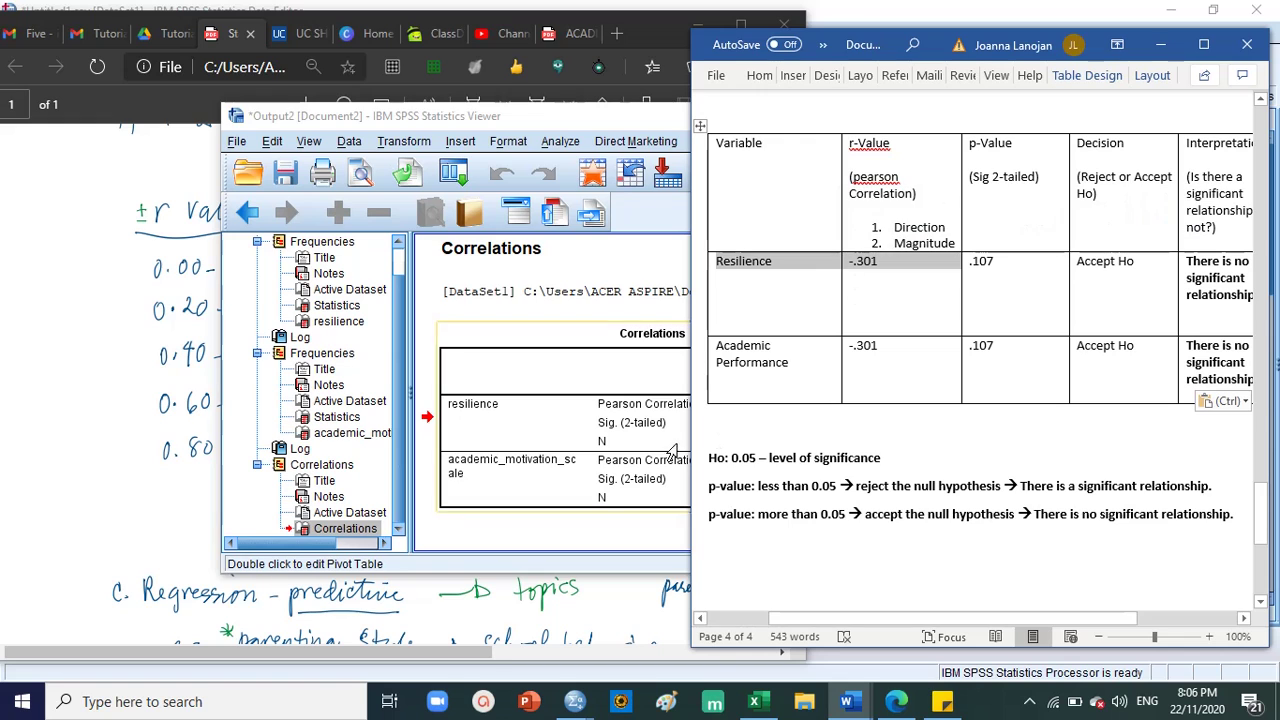
click(149, 343)
scroll(230, 380, up, 5)
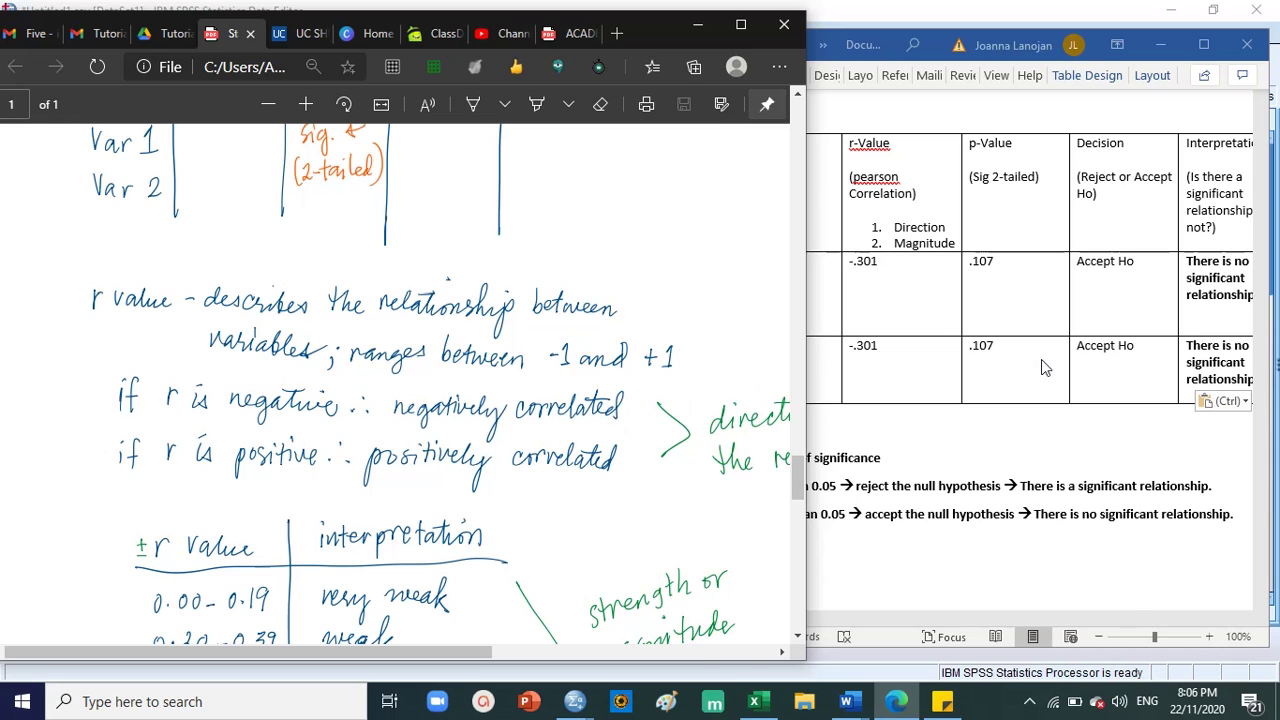
click(924, 312)
drag(924, 312, 893, 268)
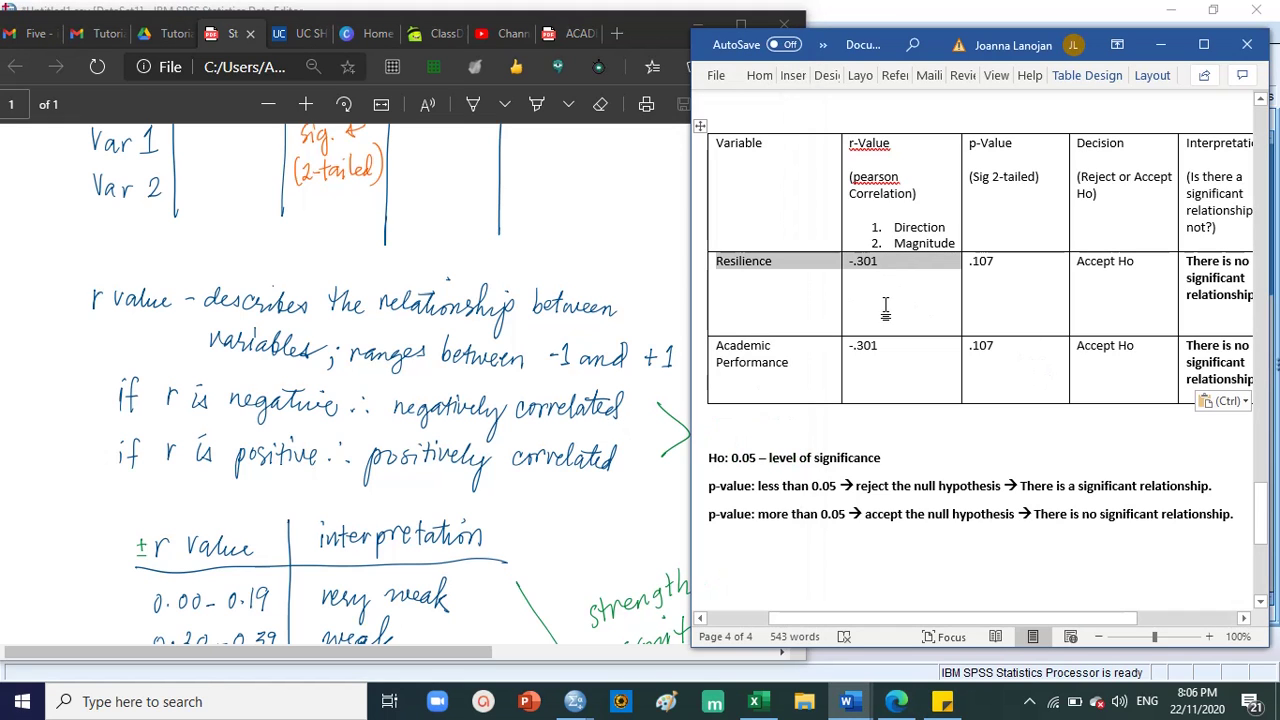
Compare the table's r-values with the notes' interpretation ranges to judge the magnitude of the relationship, and recheck the direction rules.
scroll(320, 468, down, 5)
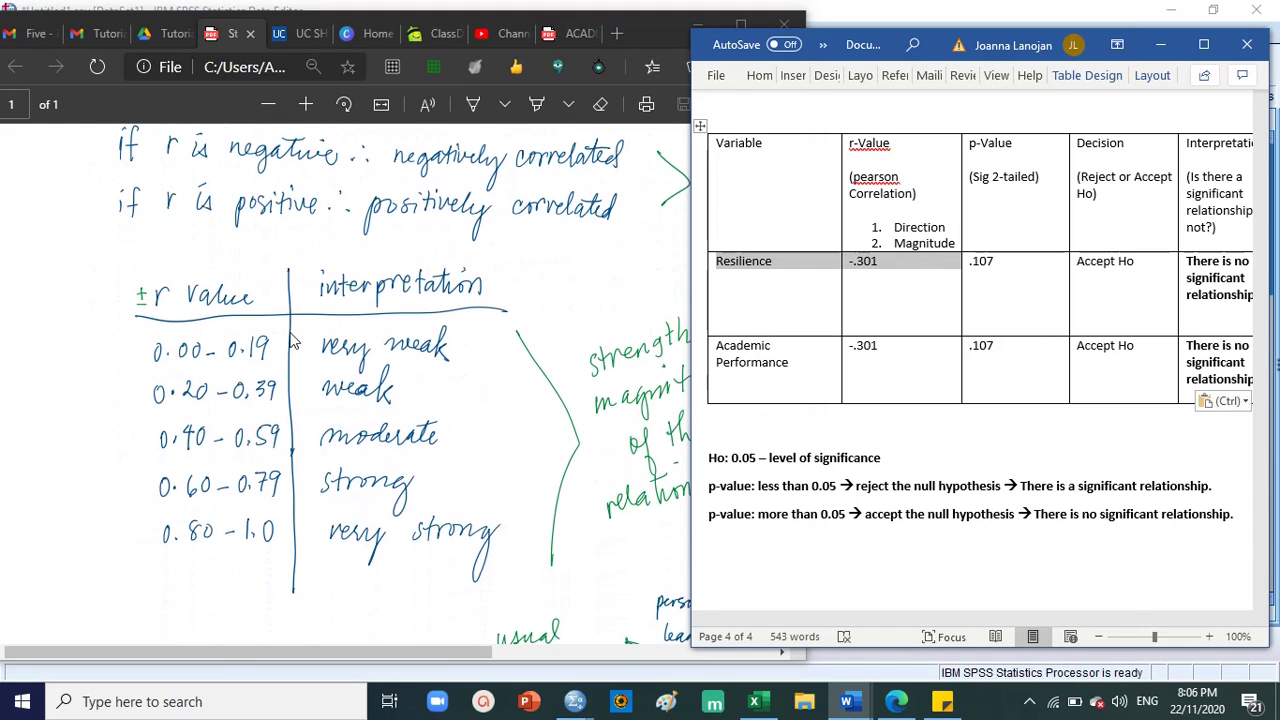
click(877, 266)
drag(883, 263, 850, 264)
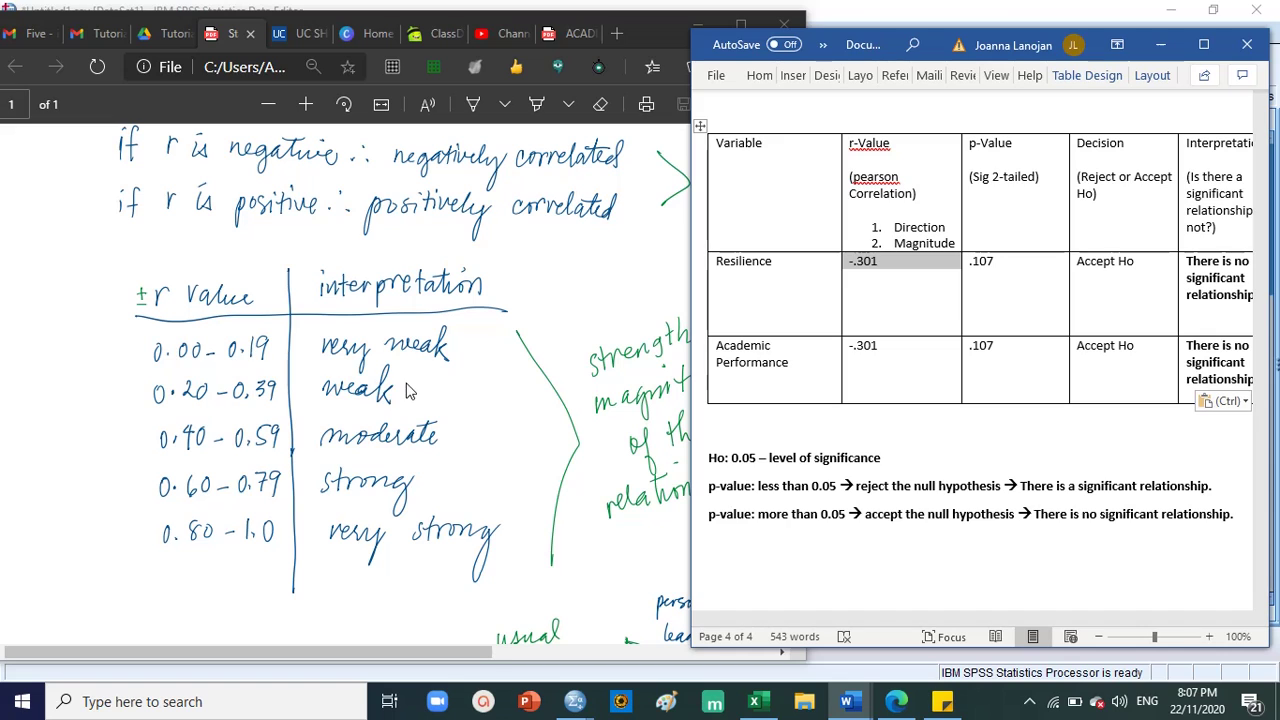
click(636, 422)
click(882, 345)
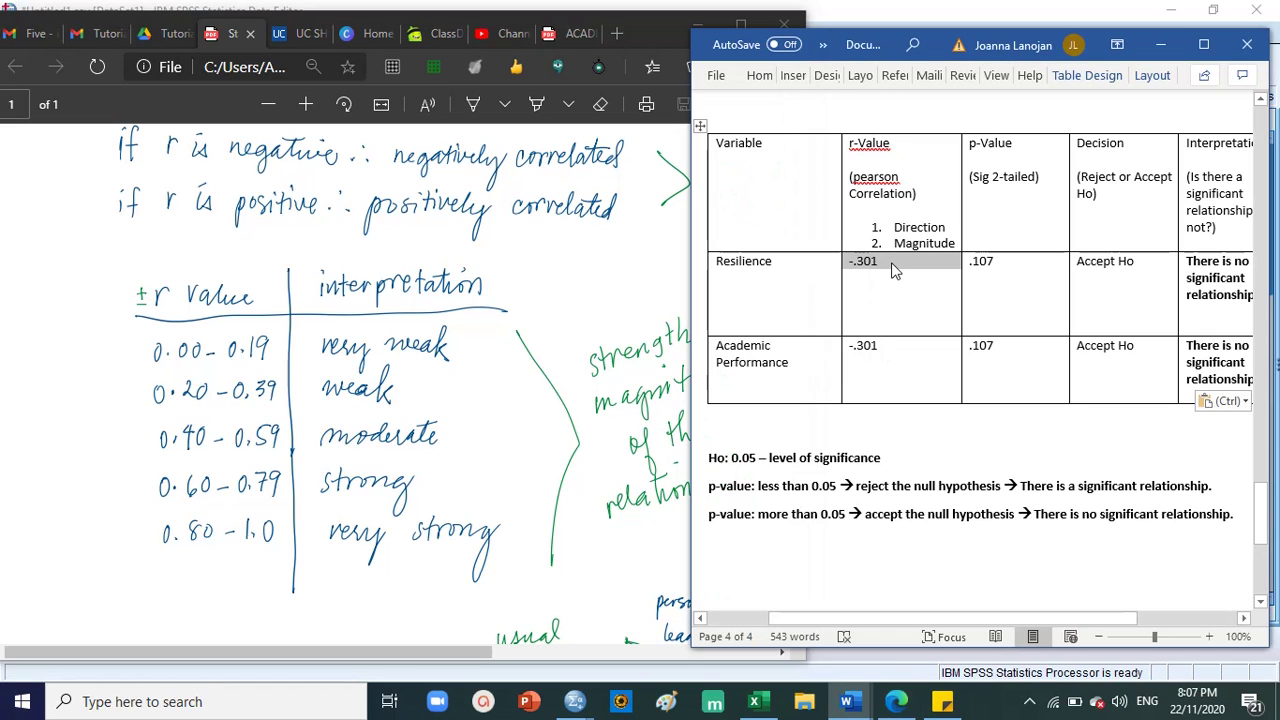
scroll(535, 467, down, 3)
scroll(535, 467, up, 4)
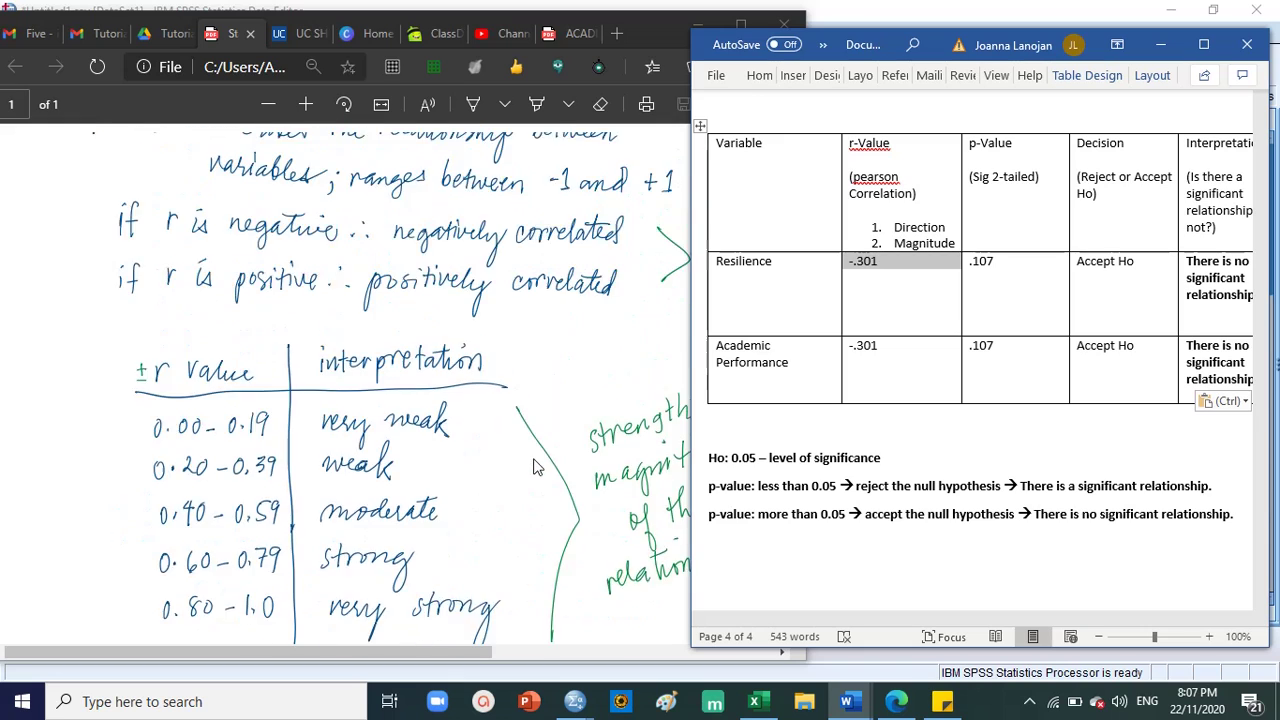
scroll(535, 467, up, 3)
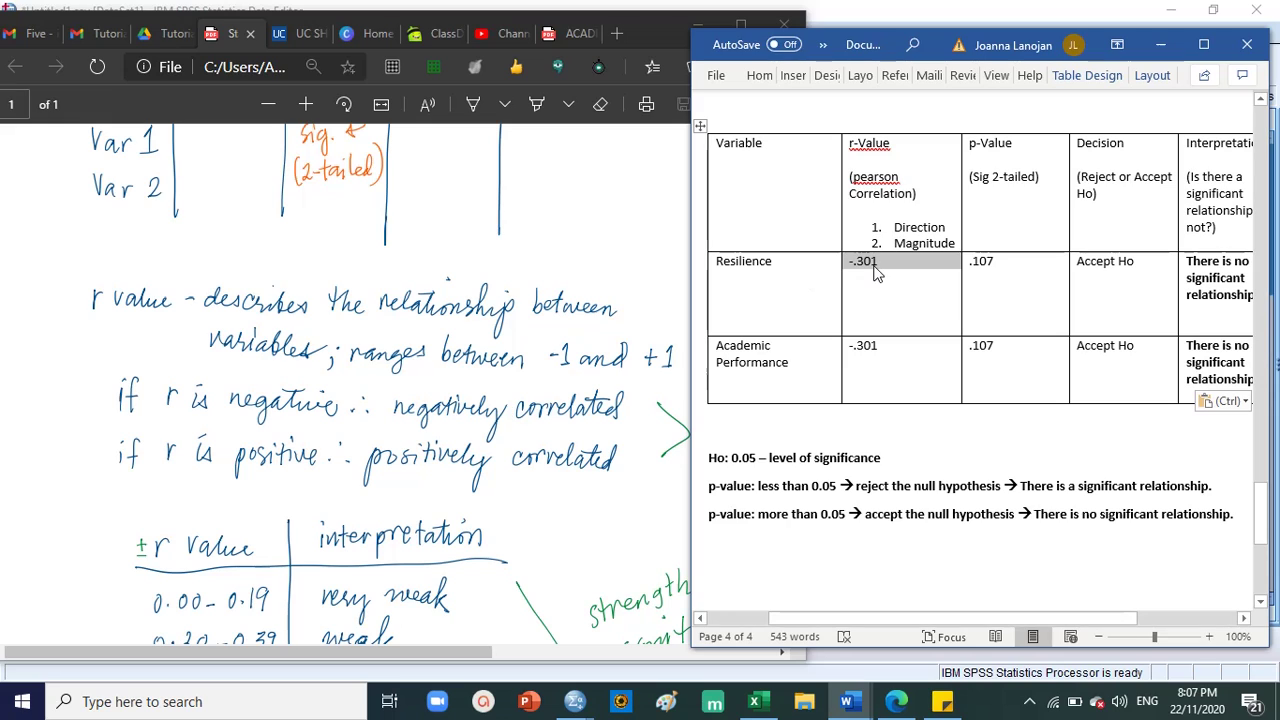
click(1116, 265)
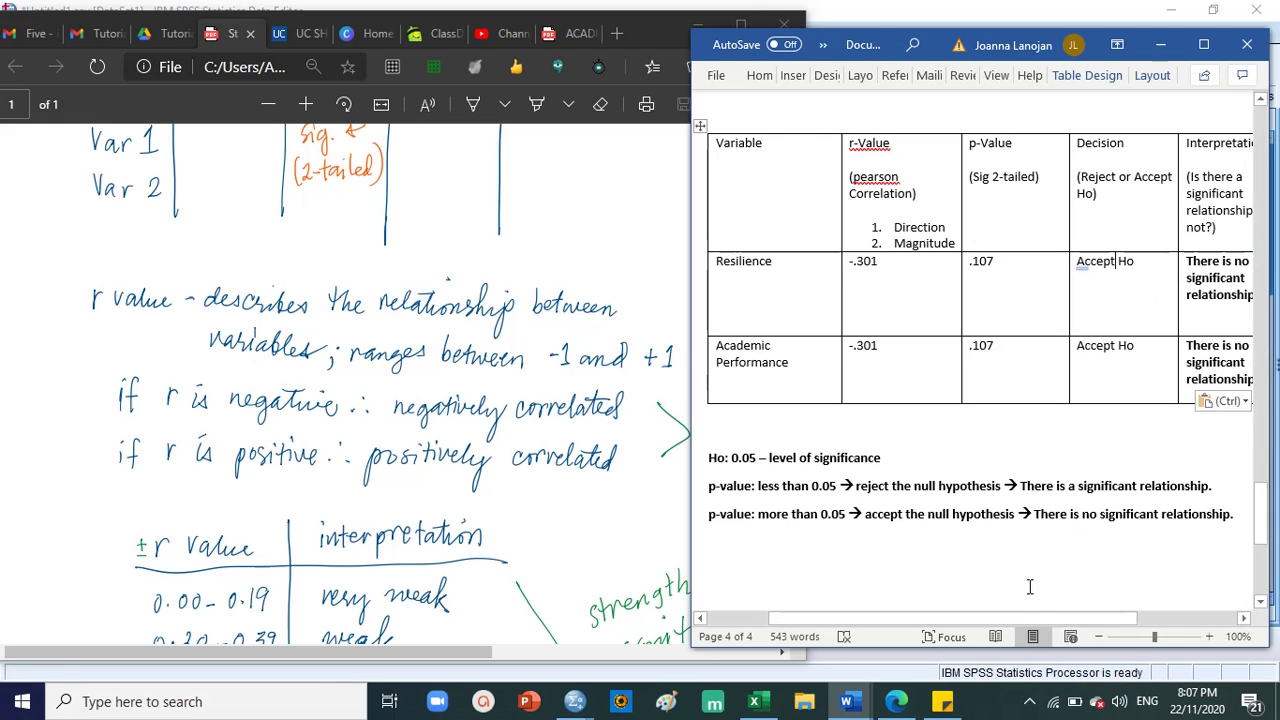
Review the results table through to its Interpretation column, and switch to the SPSS Correlations output.
drag(995, 620, 1052, 625)
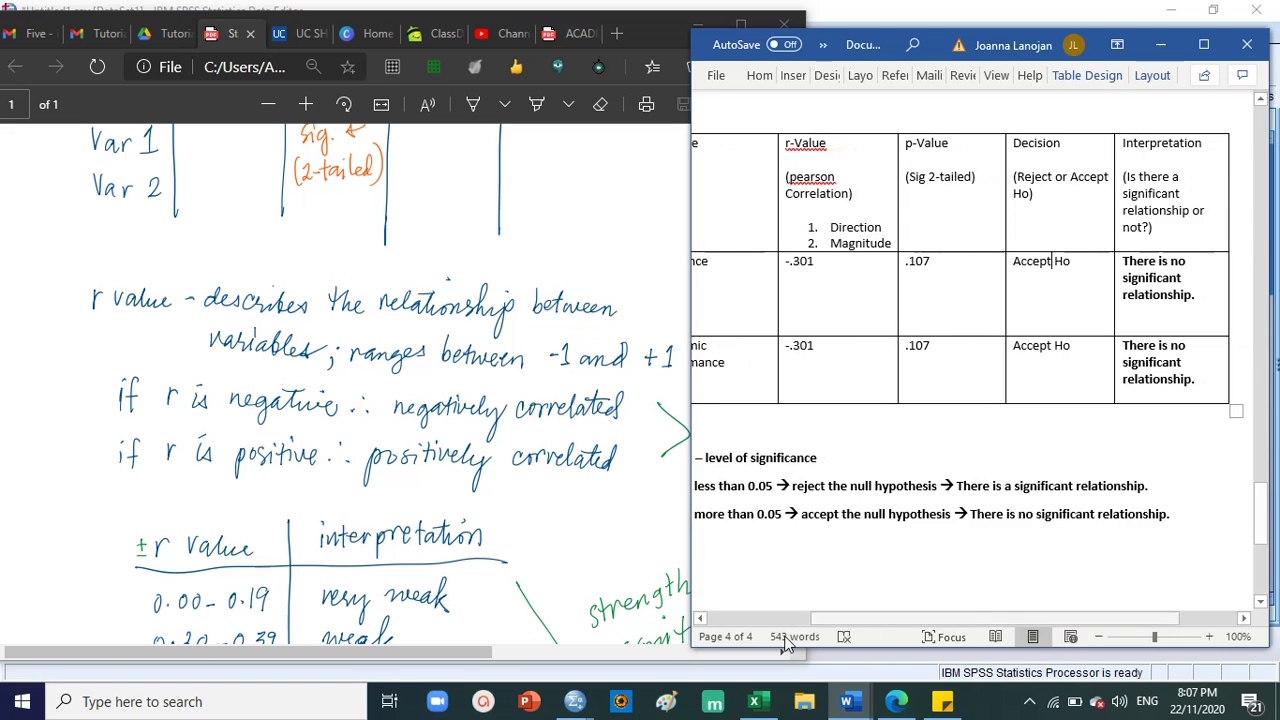
mouse_move(575, 701)
click(657, 635)
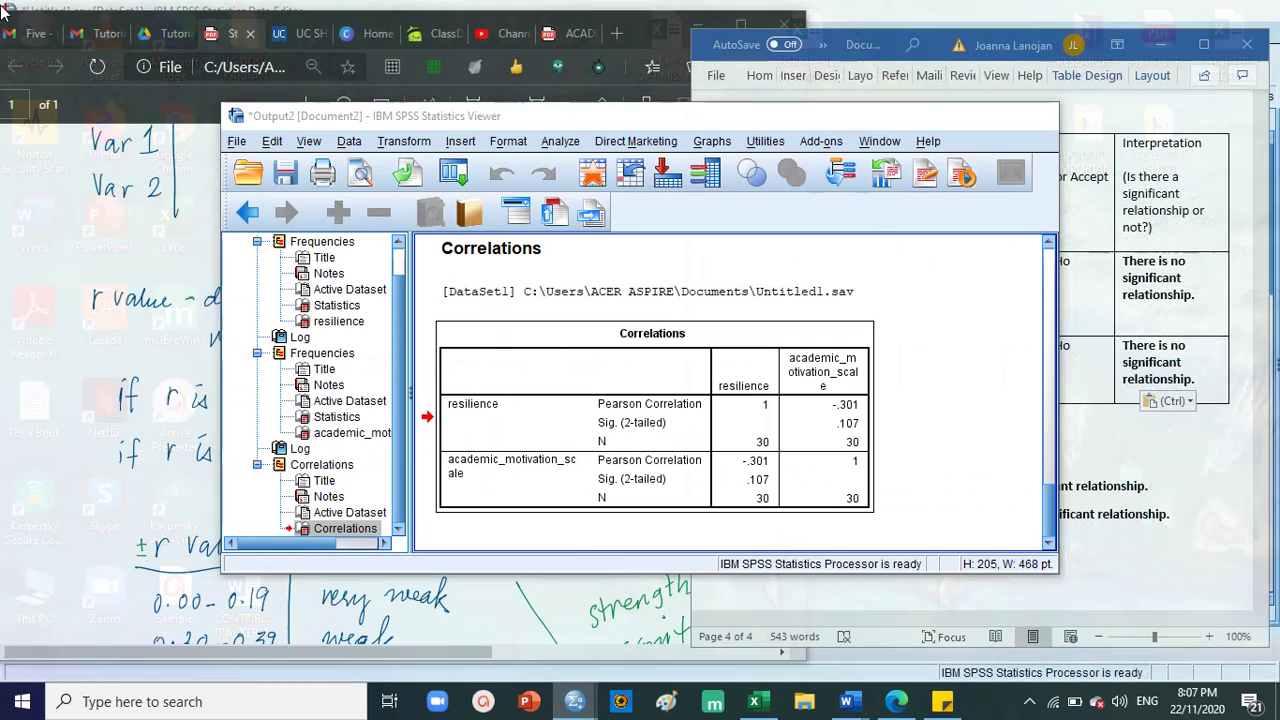
Look through the data set in the SPSS Data Editor, from the computed resilience and academic_motivation_scale columns back to the first items.
mouse_move(580, 705)
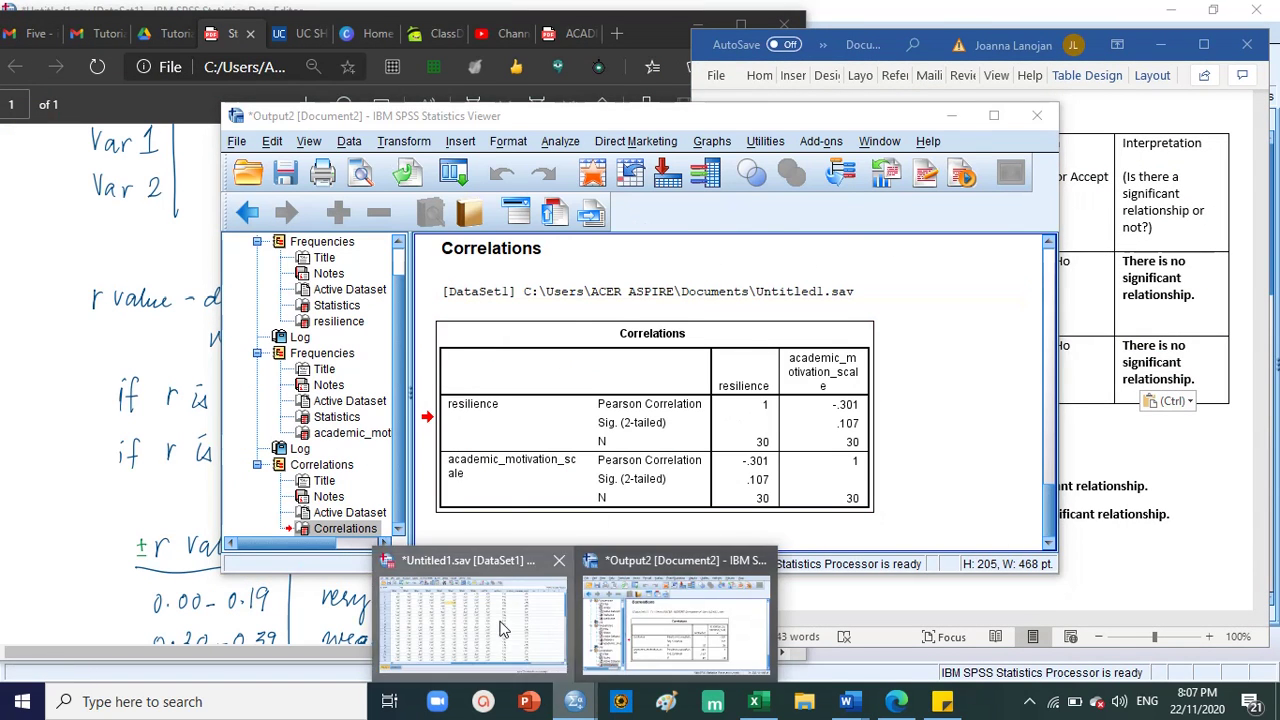
click(440, 628)
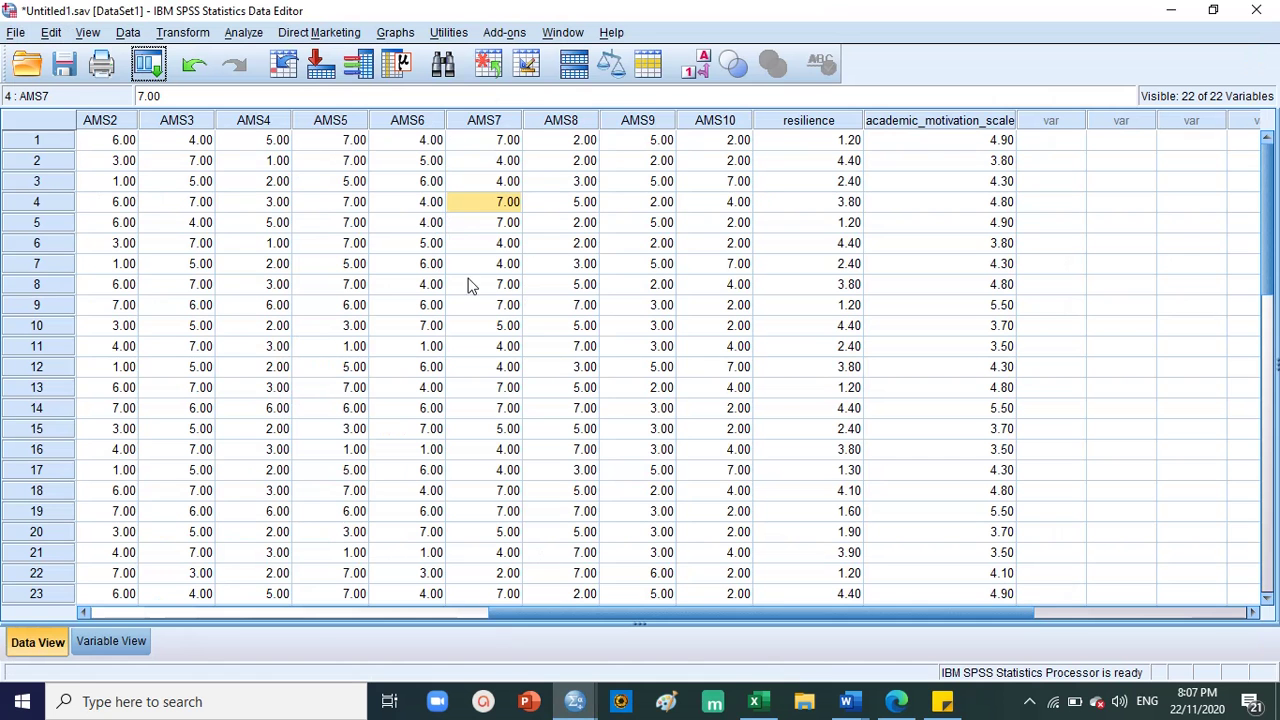
click(440, 613)
click(674, 614)
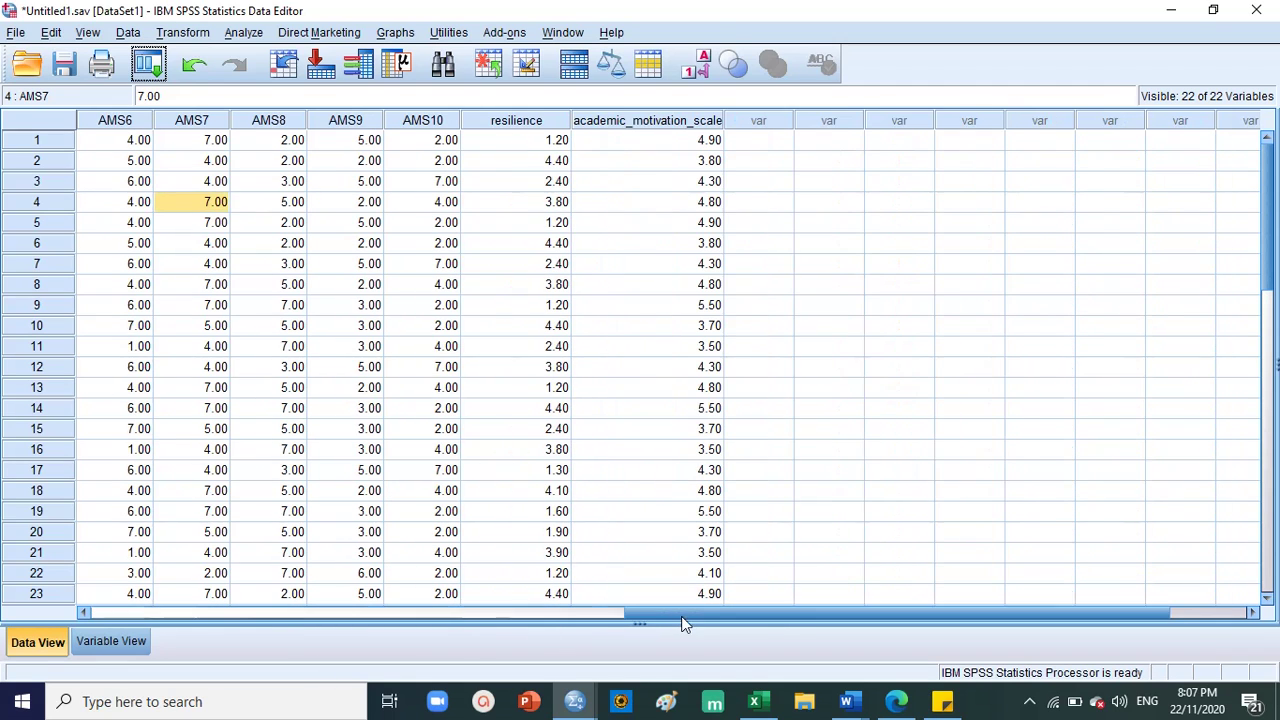
click(343, 614)
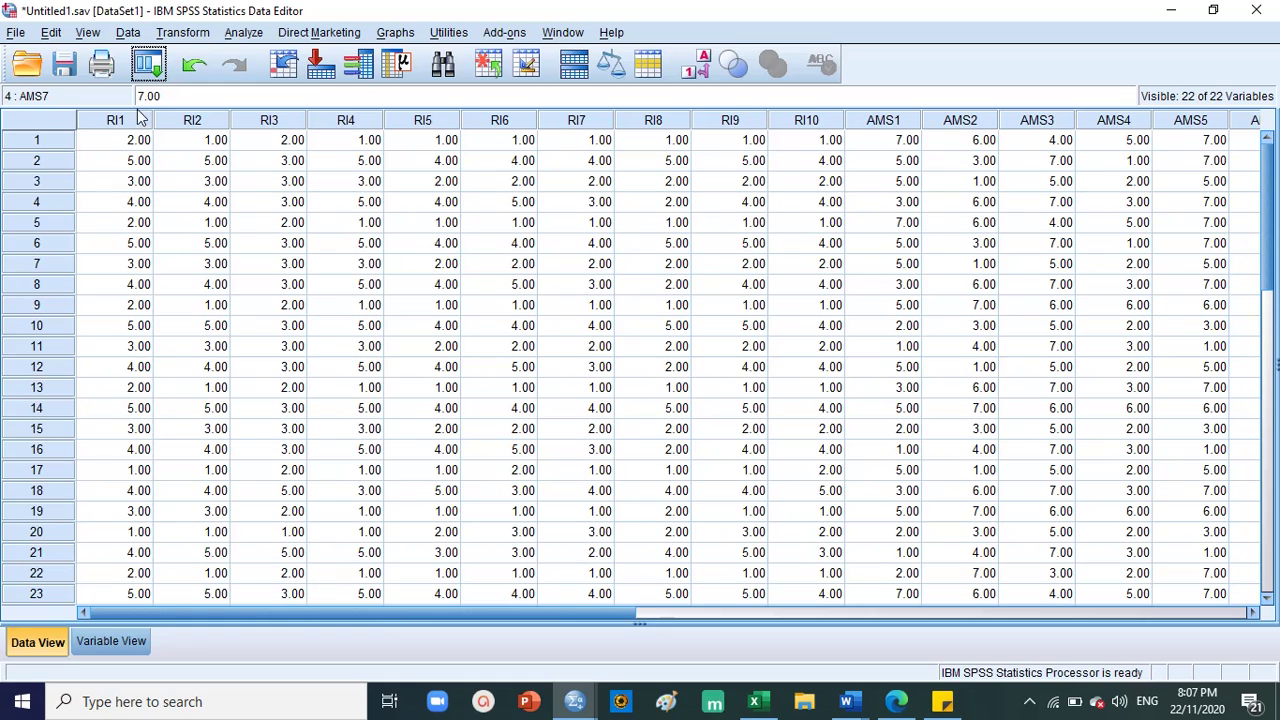
Compare where the resilience items start at RI1 with where the academic motivation items start at AMS1.
click(138, 122)
click(965, 120)
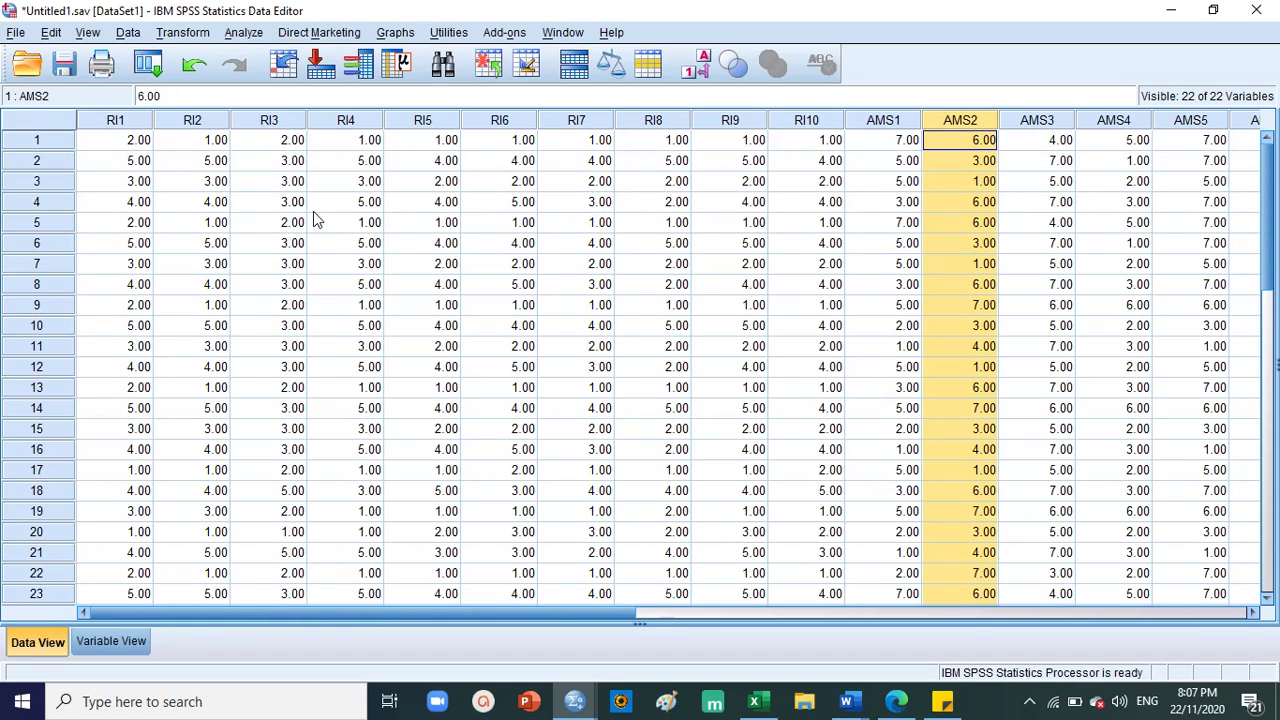
click(115, 121)
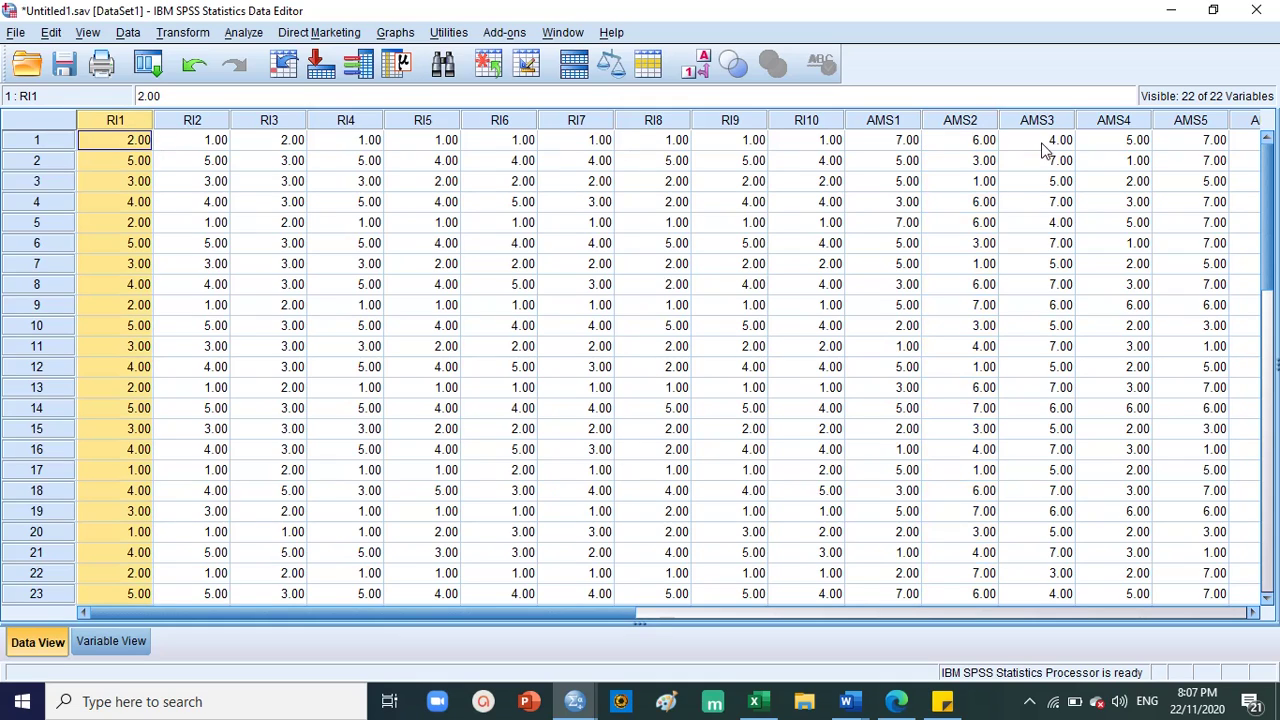
click(902, 124)
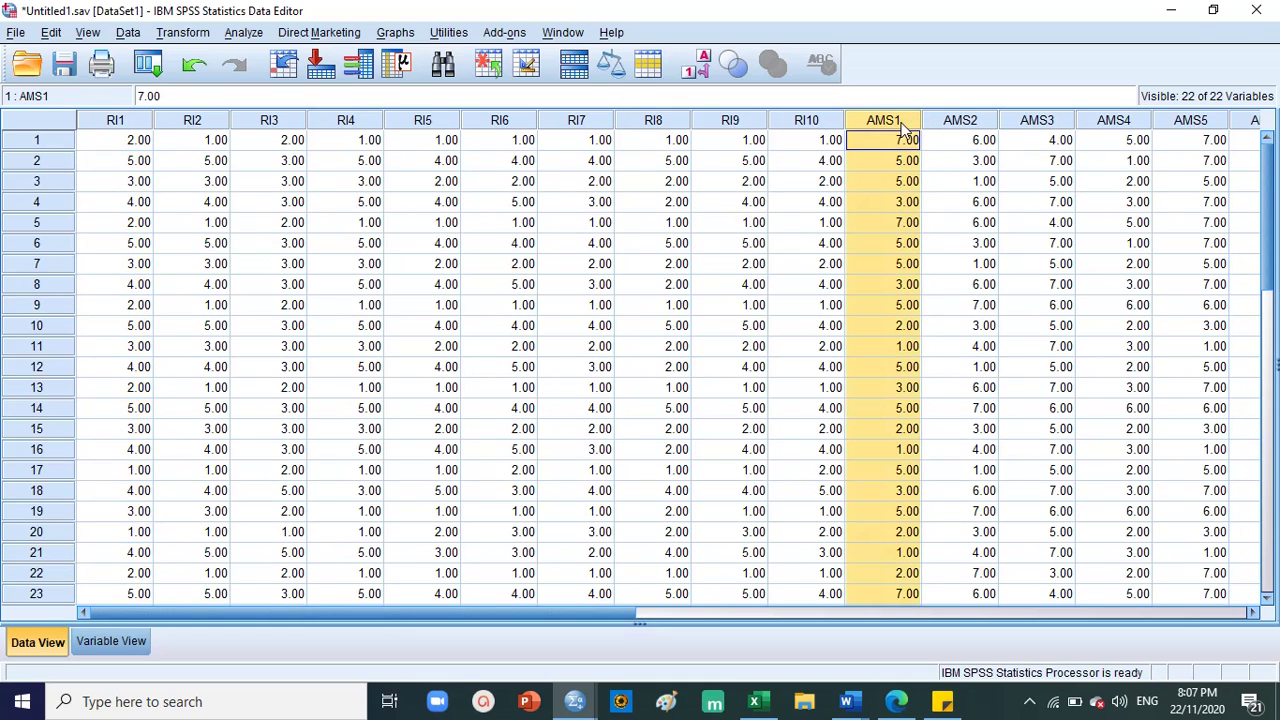
click(140, 126)
click(878, 124)
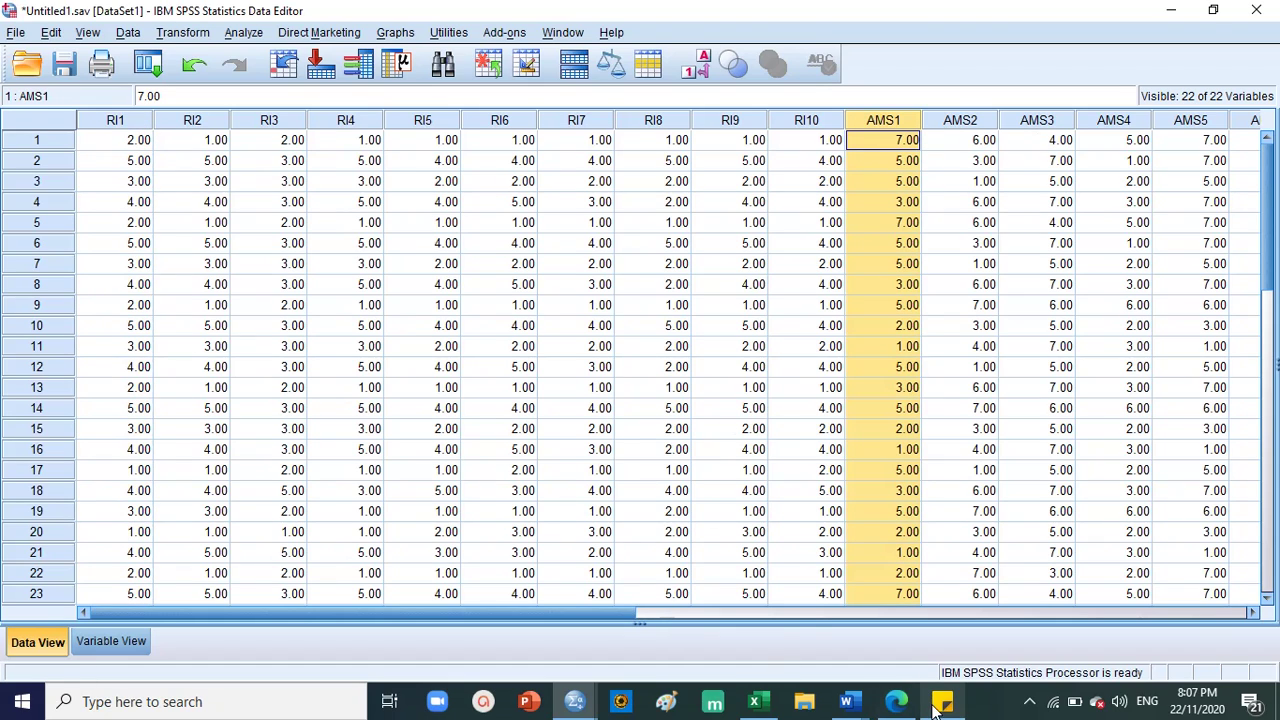
Switch to the Word document of sample thesis pages and find the start of Chapter 4, Presentation, Analysis, and Interpretation of Data.
click(897, 704)
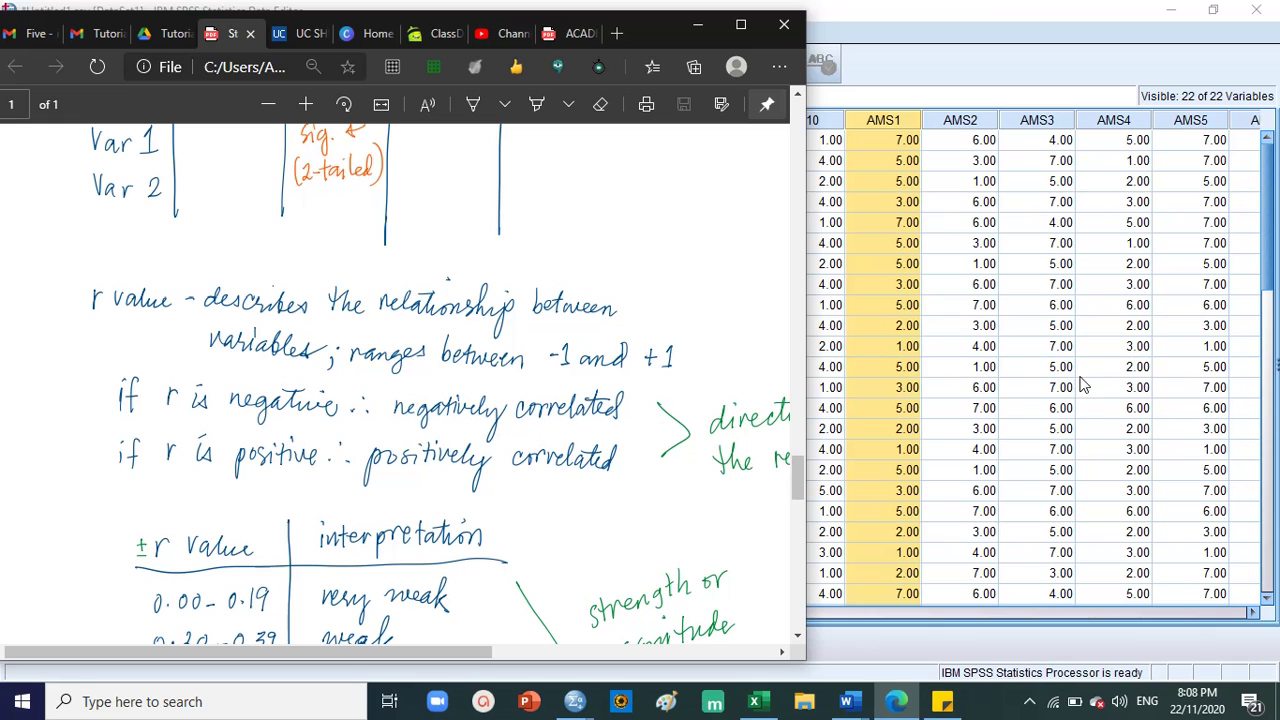
click(846, 701)
click(664, 605)
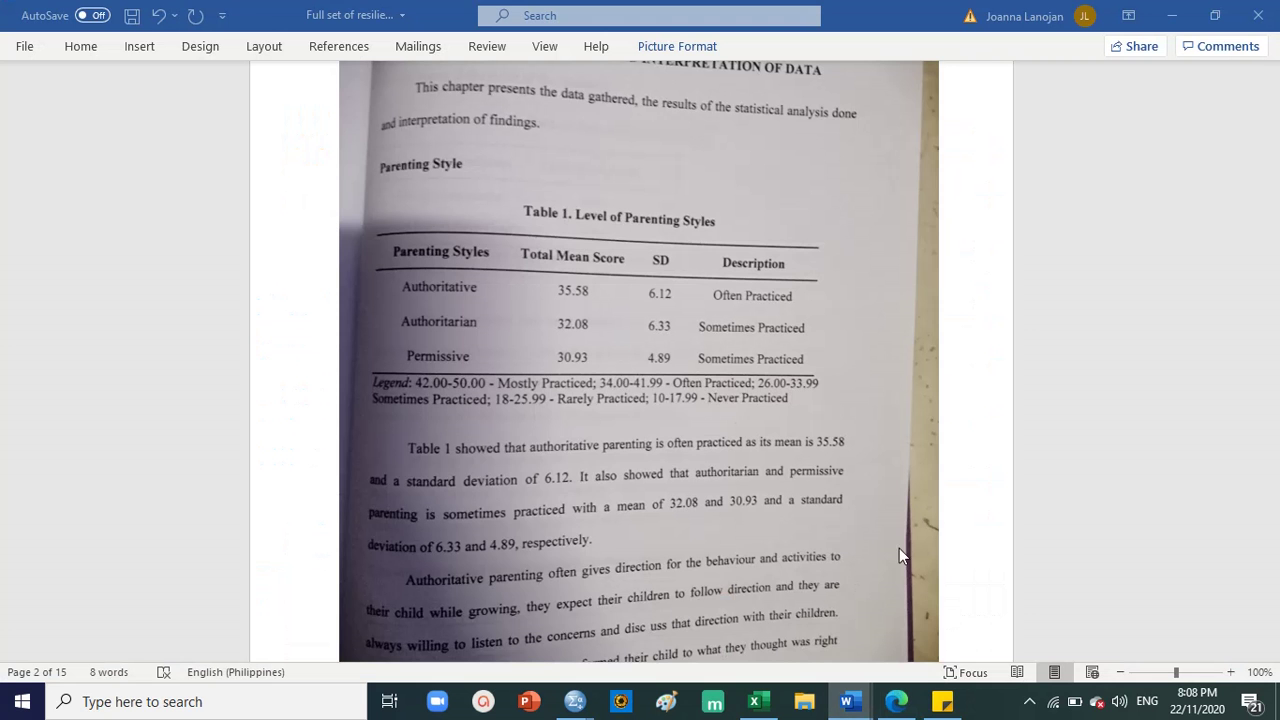
scroll(875, 395, up, 3)
scroll(895, 383, up, 6)
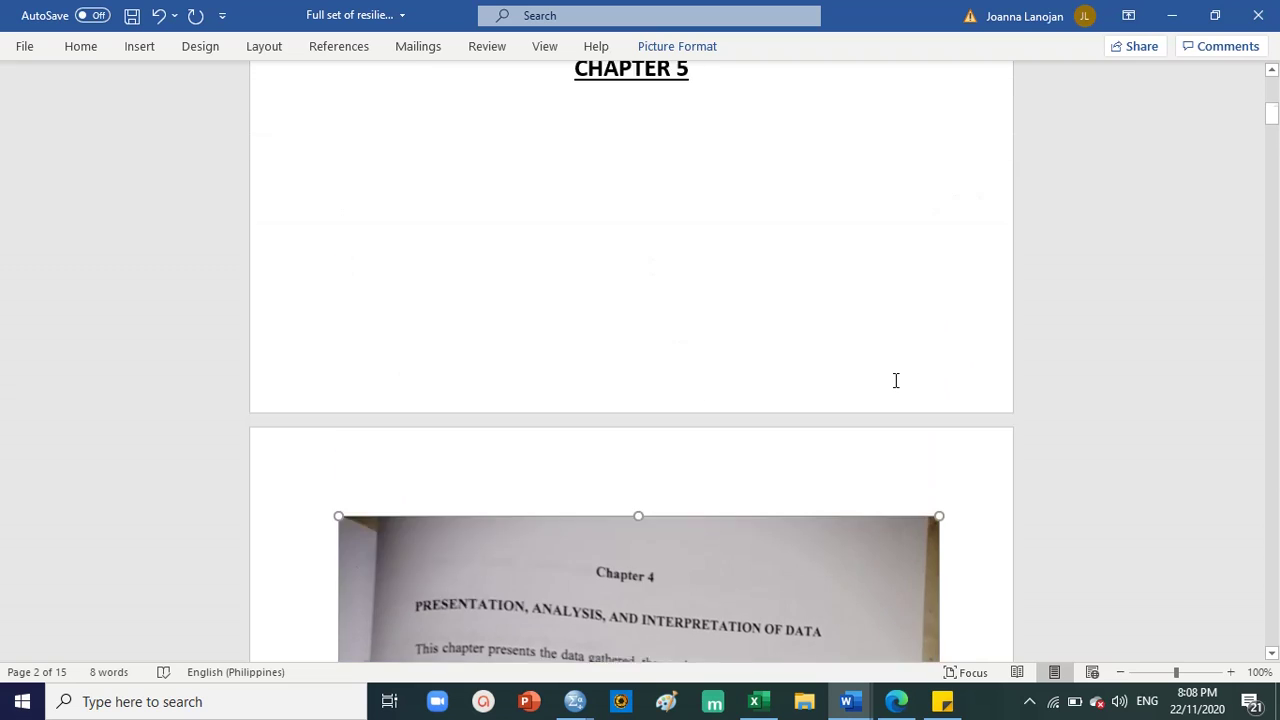
scroll(895, 383, down, 4)
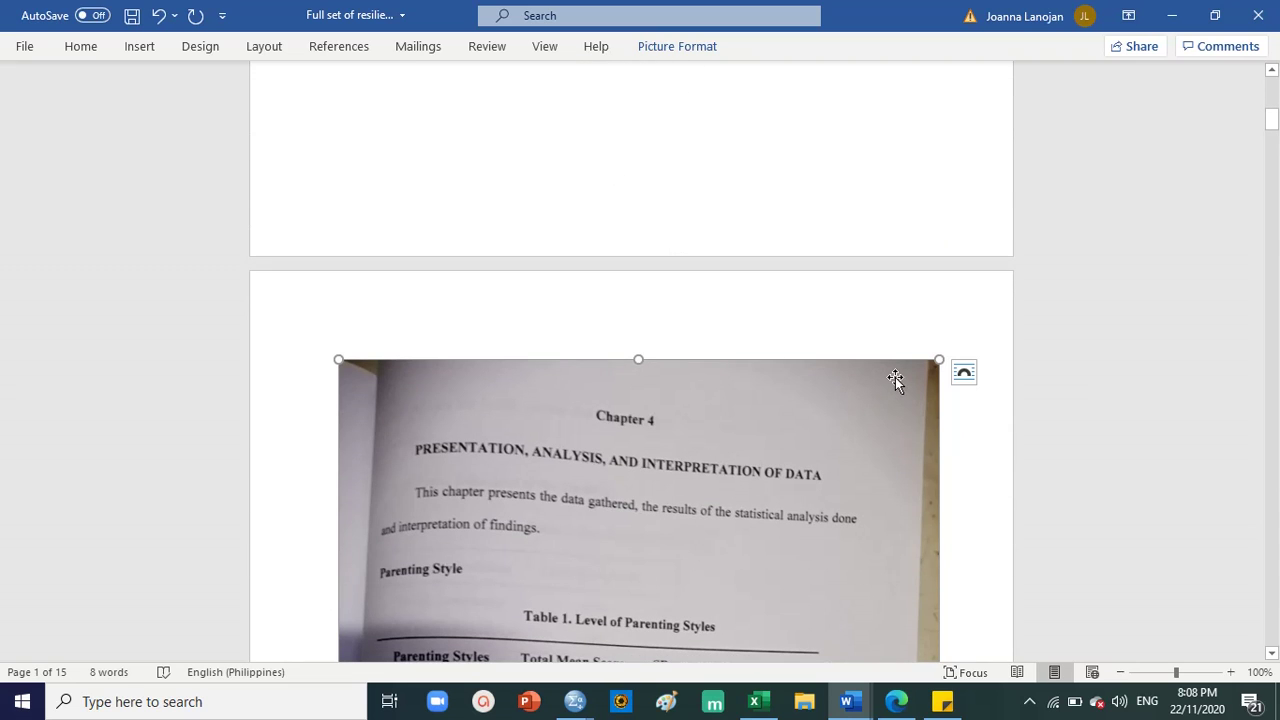
scroll(898, 380, down, 3)
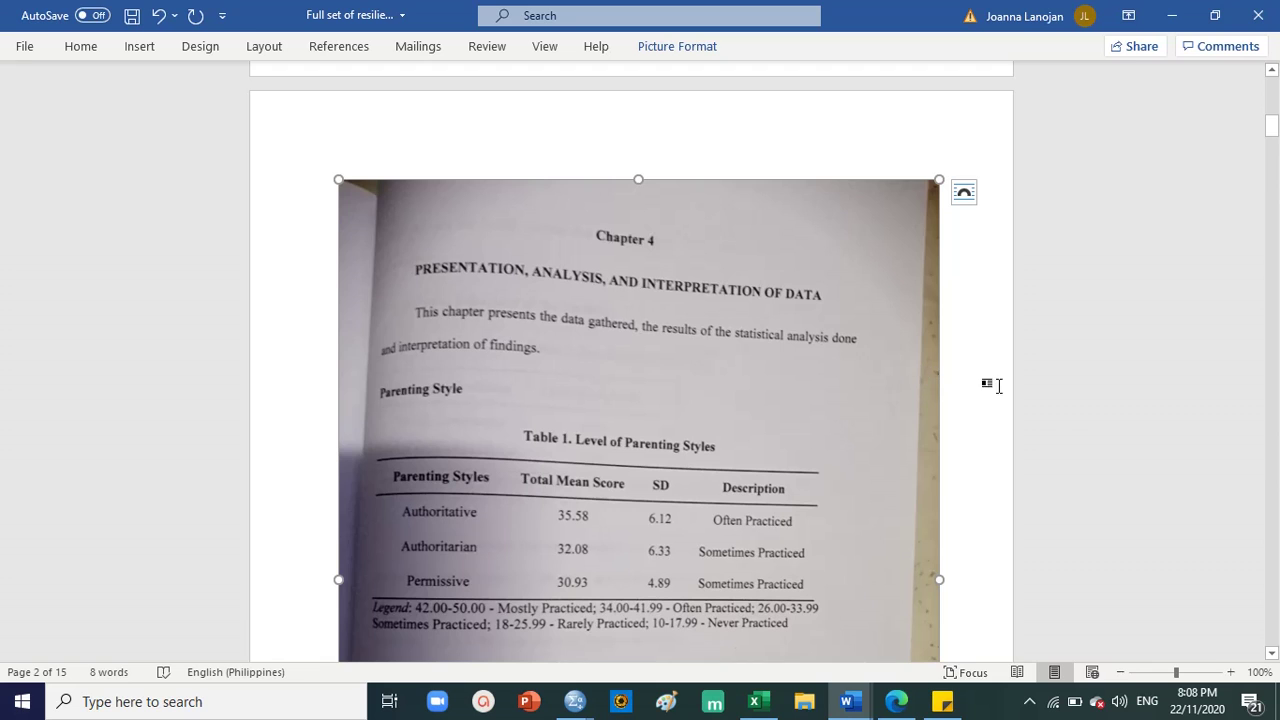
Examine how Table 1, Level of Parenting Styles, presents its means, SDs, descriptions and legend, and how the text below interprets them.
scroll(697, 398, down, 4)
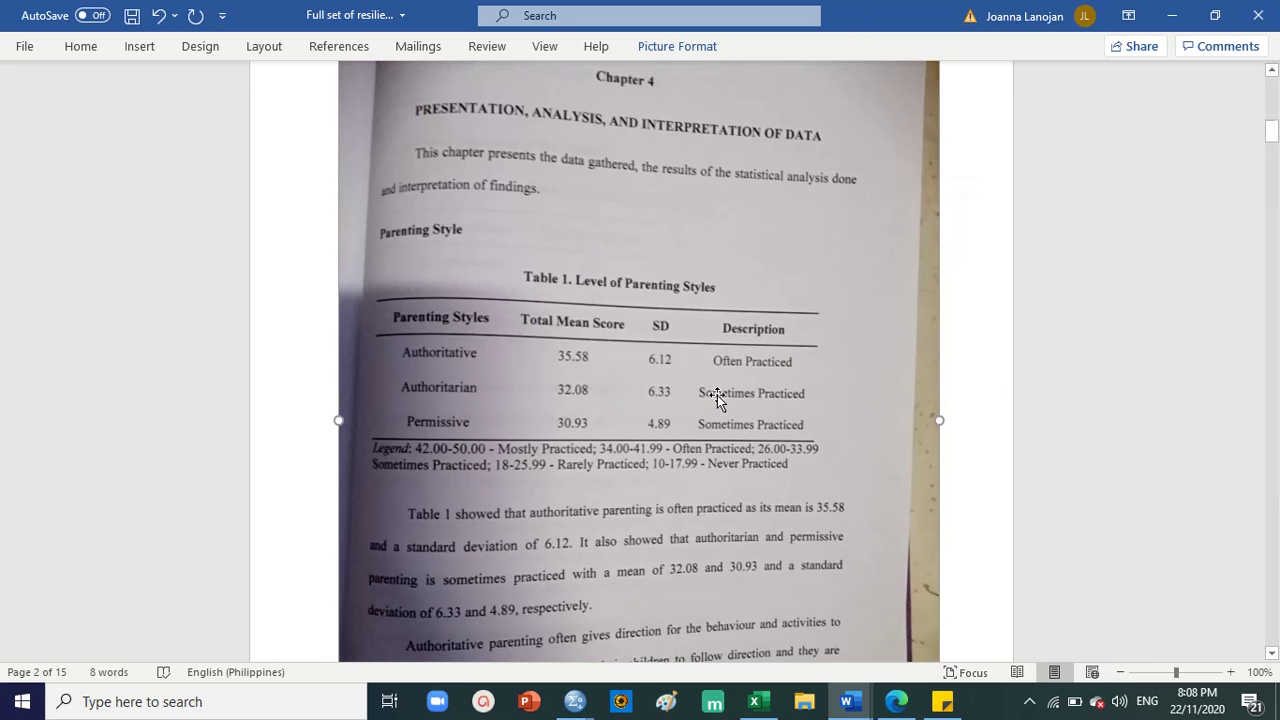
scroll(670, 272, up, 3)
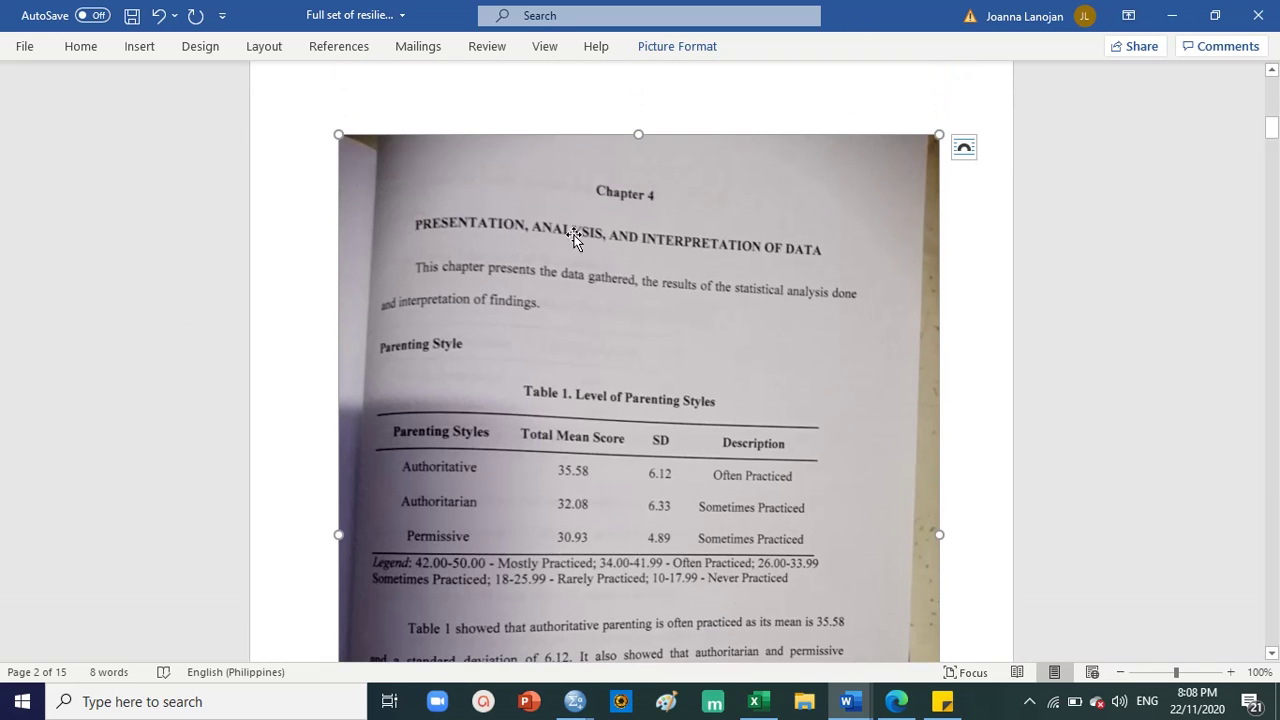
scroll(884, 306, down, 2)
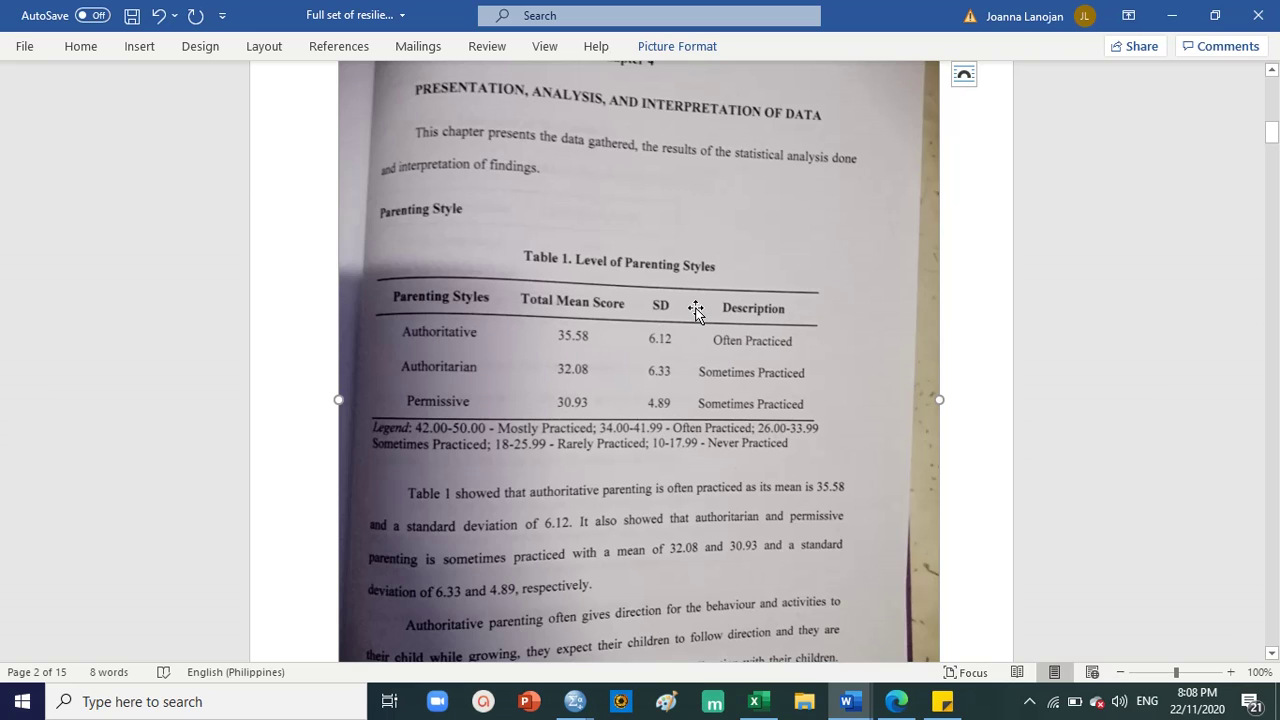
scroll(793, 301, down, 1)
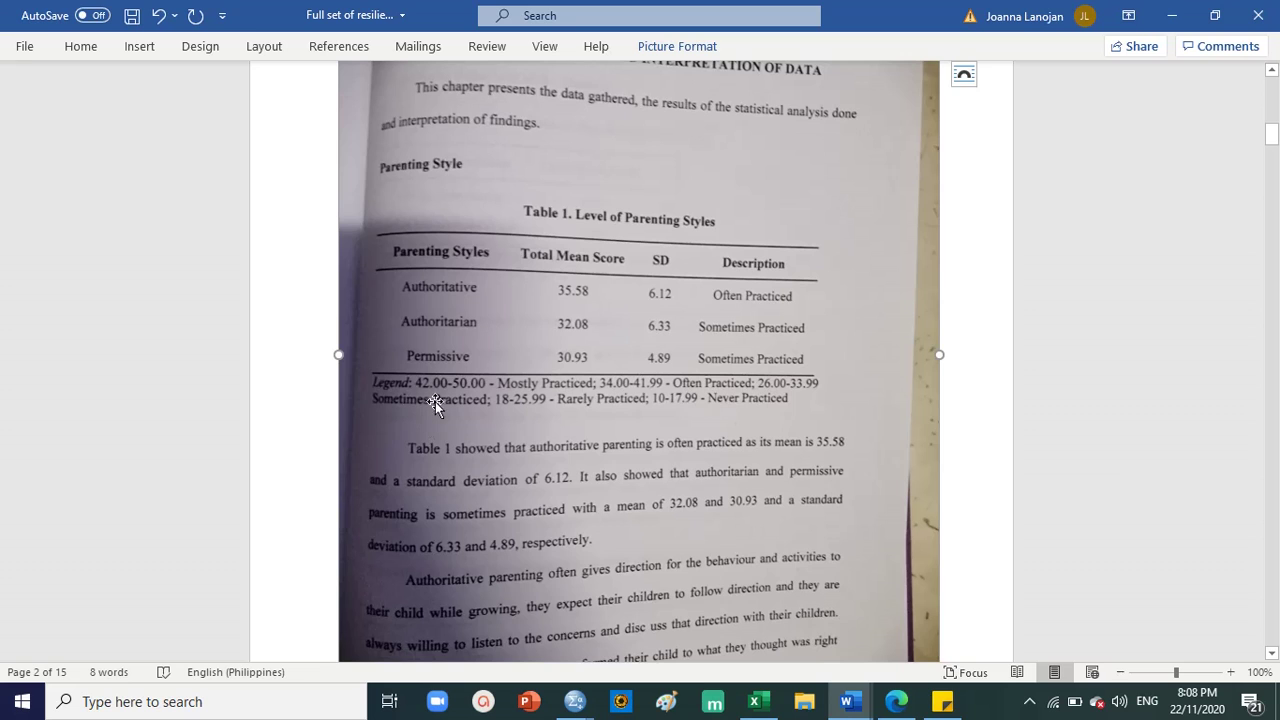
scroll(706, 395, down, 10)
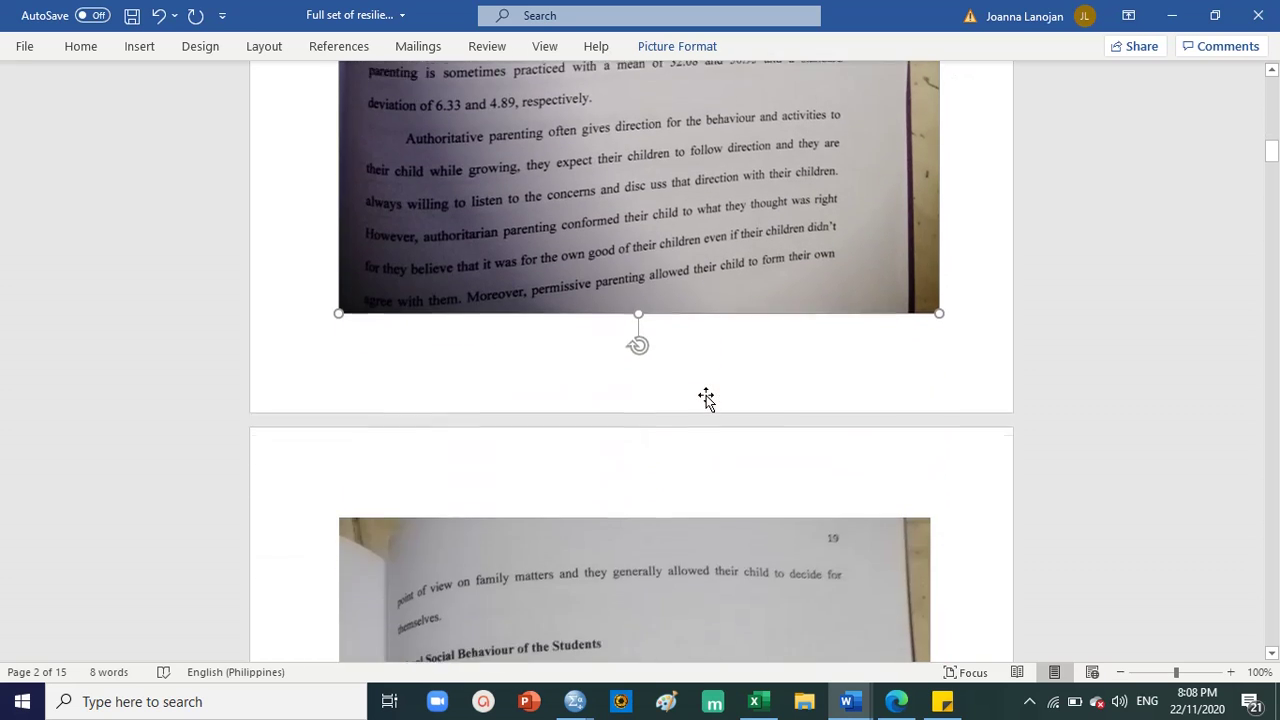
scroll(706, 395, up, 8)
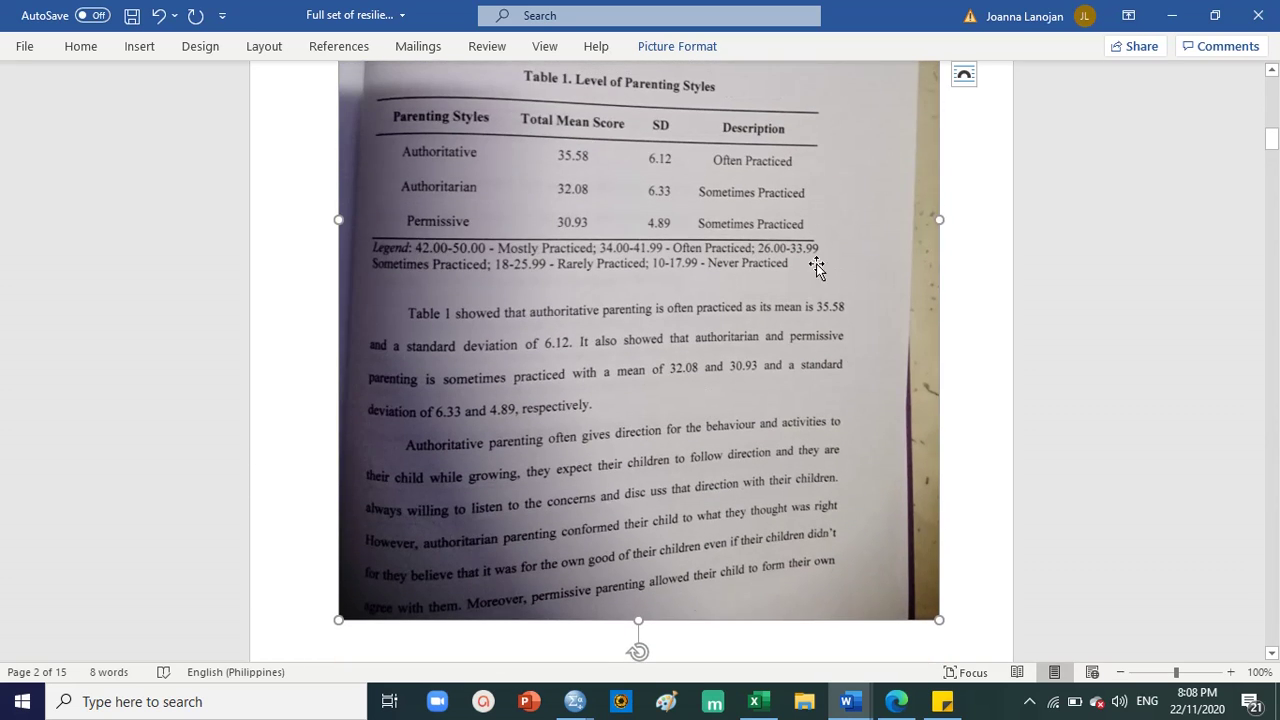
Read through the sample thesis from Table 2, School Social Behaviour, past the correlation discussion and references to the demographic profile table.
scroll(732, 265, down, 4)
scroll(732, 265, down, 12)
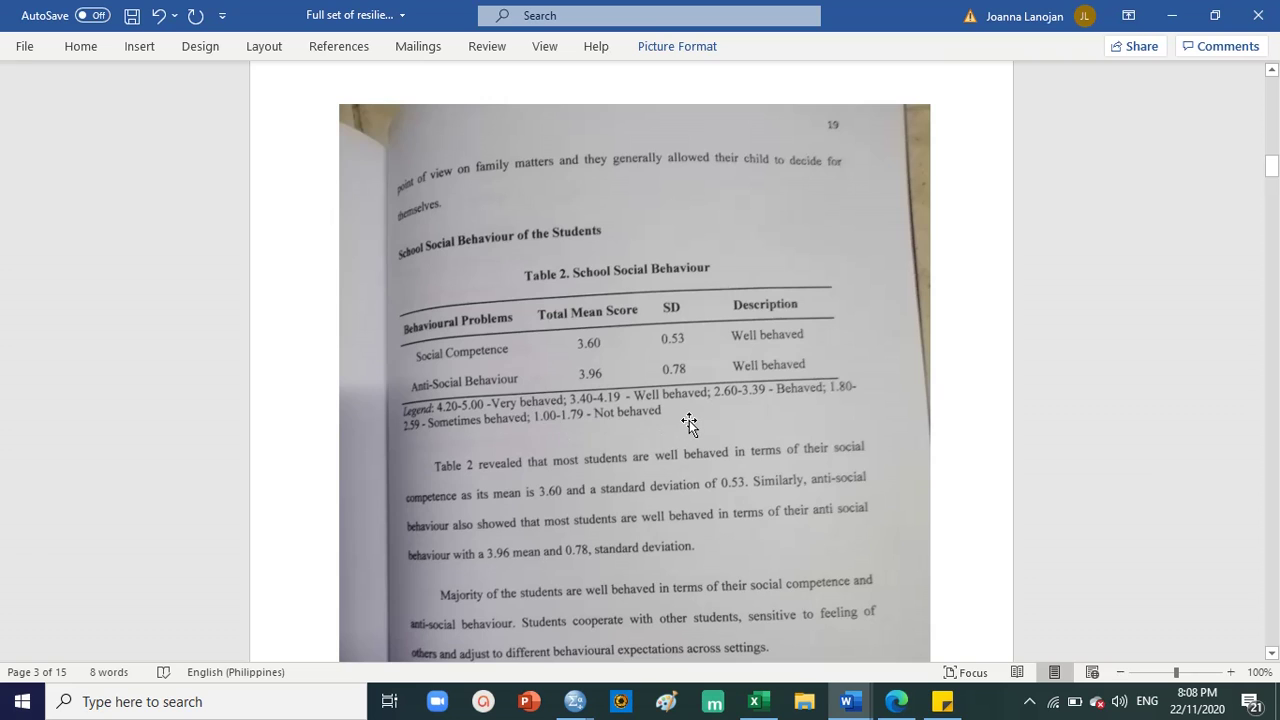
scroll(688, 417, down, 15)
scroll(688, 417, down, 20)
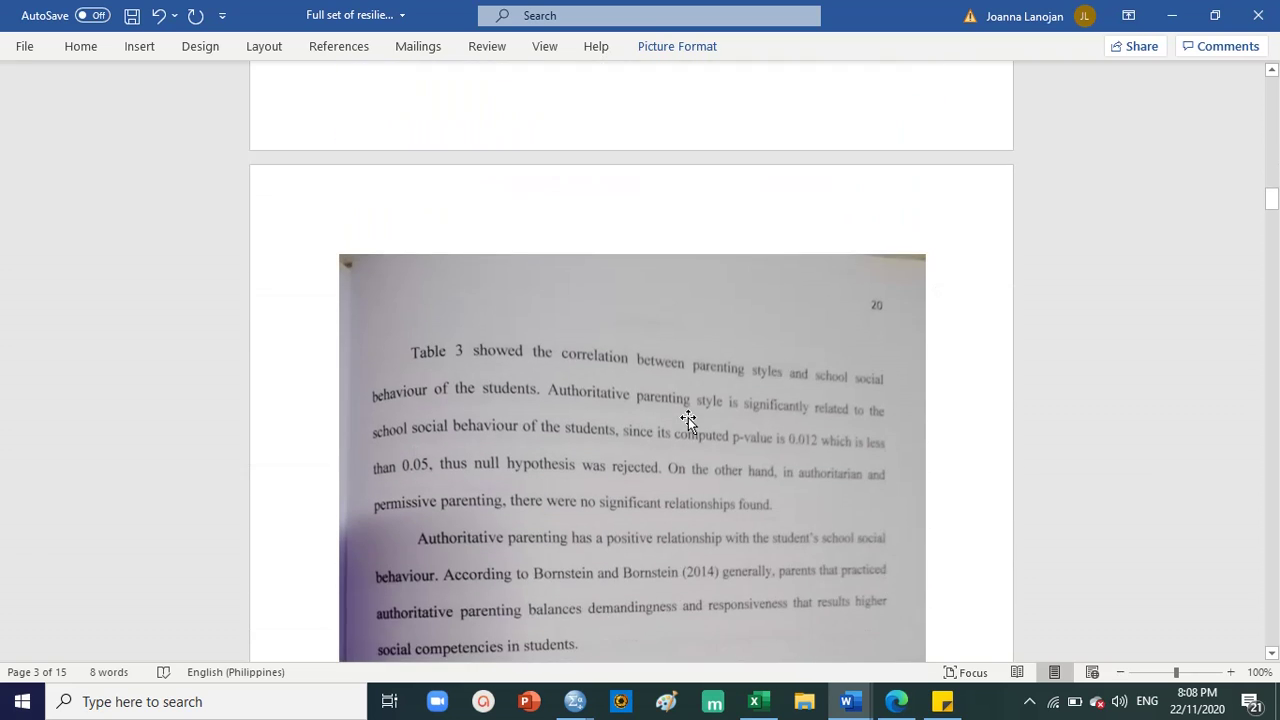
scroll(697, 392, down, 20)
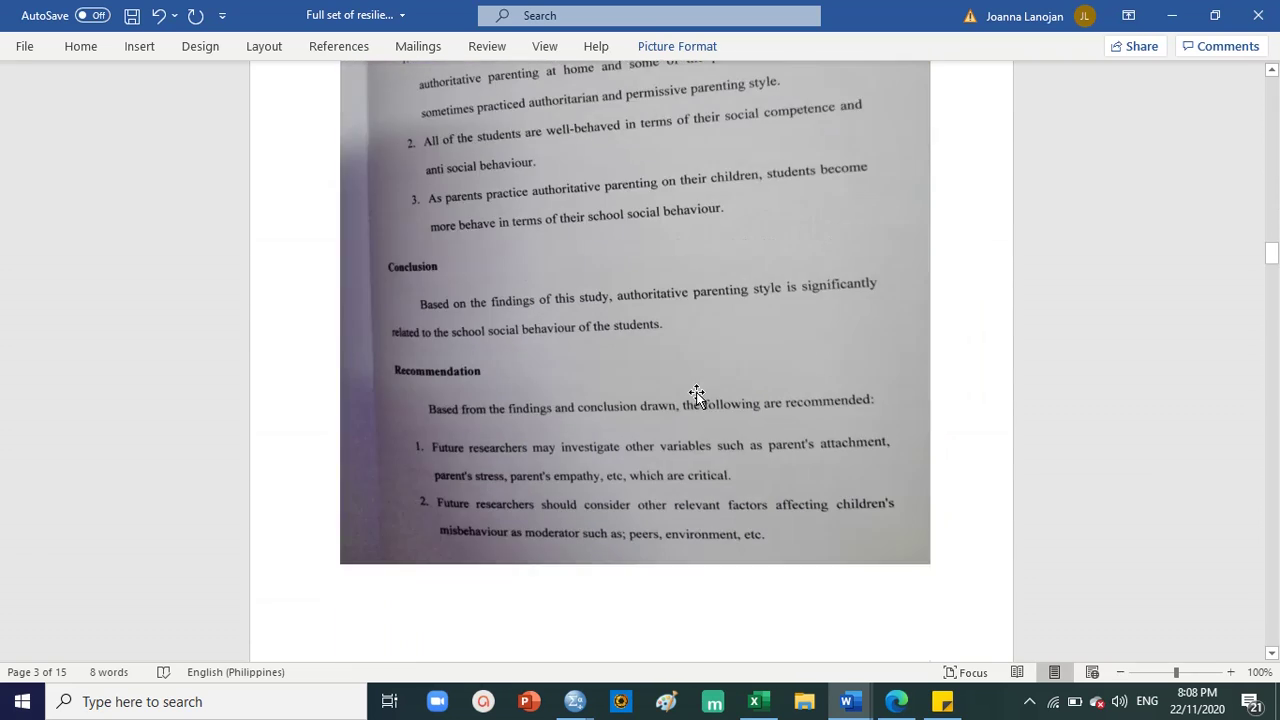
scroll(697, 396, down, 20)
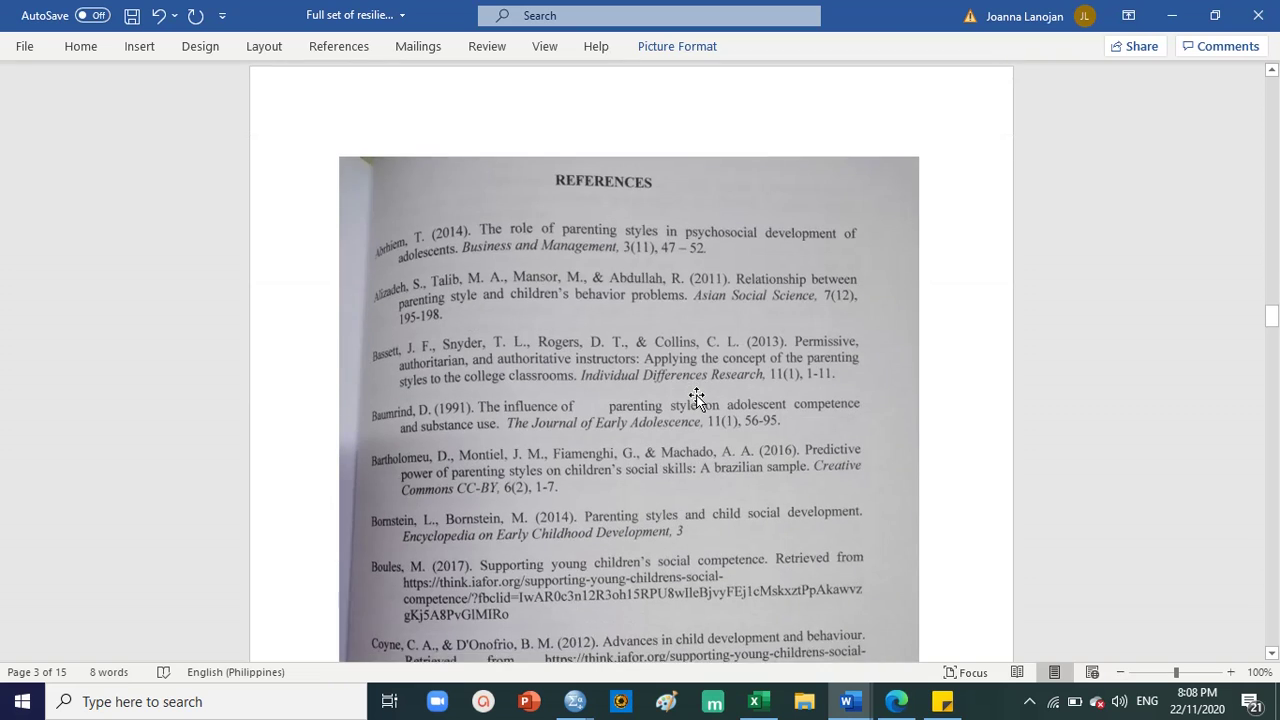
scroll(697, 397, down, 16)
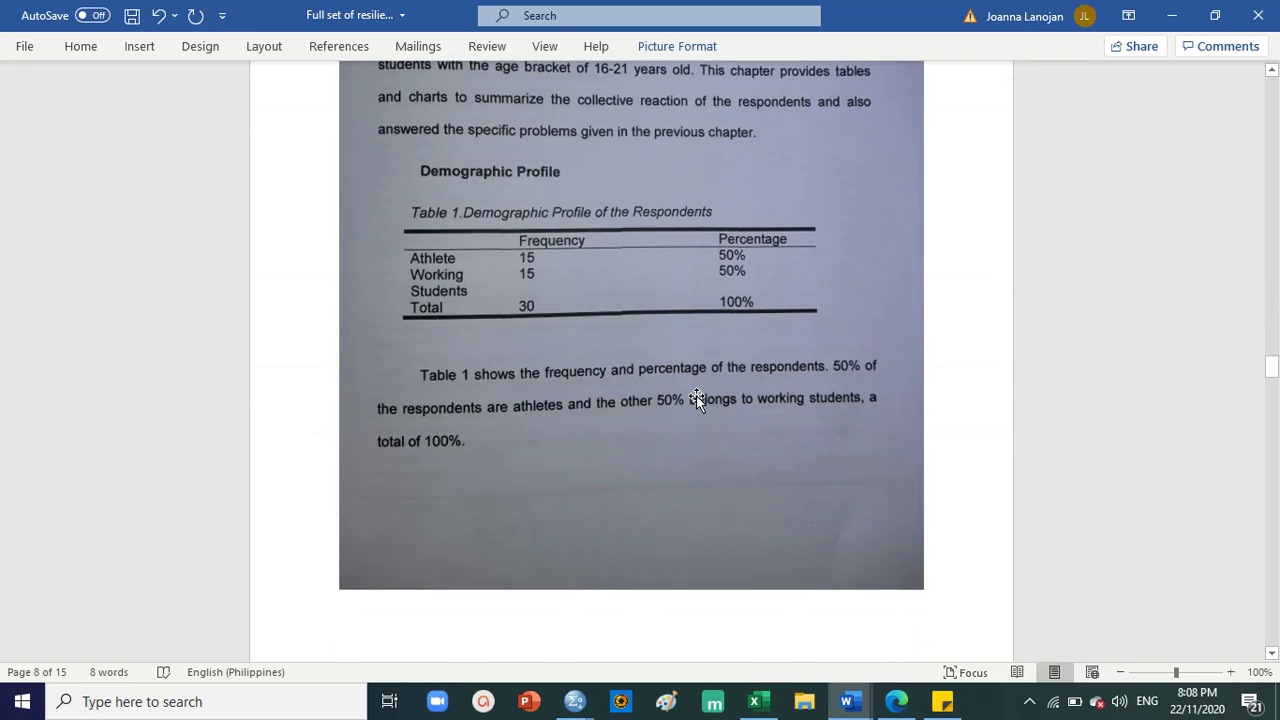
Examine Table 2.1 on the athletes' time management skills, its mean range legend, and the written interpretation that follows.
scroll(699, 398, down, 5)
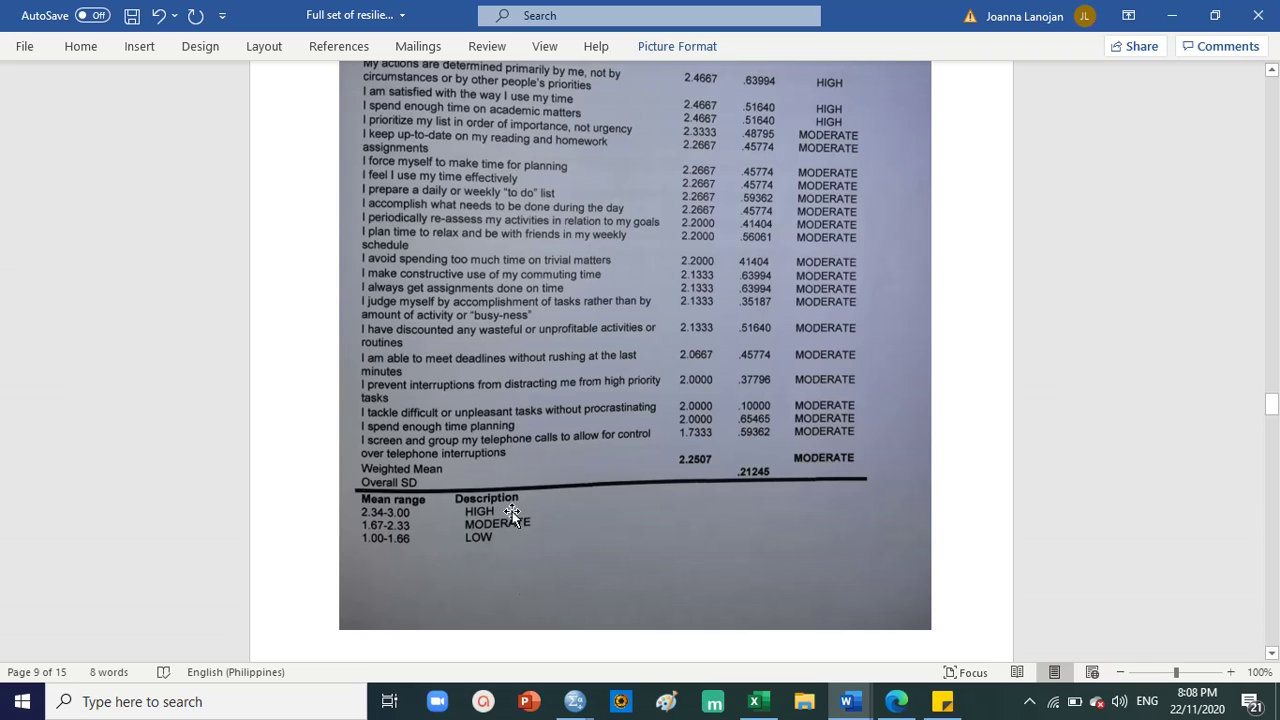
click(389, 547)
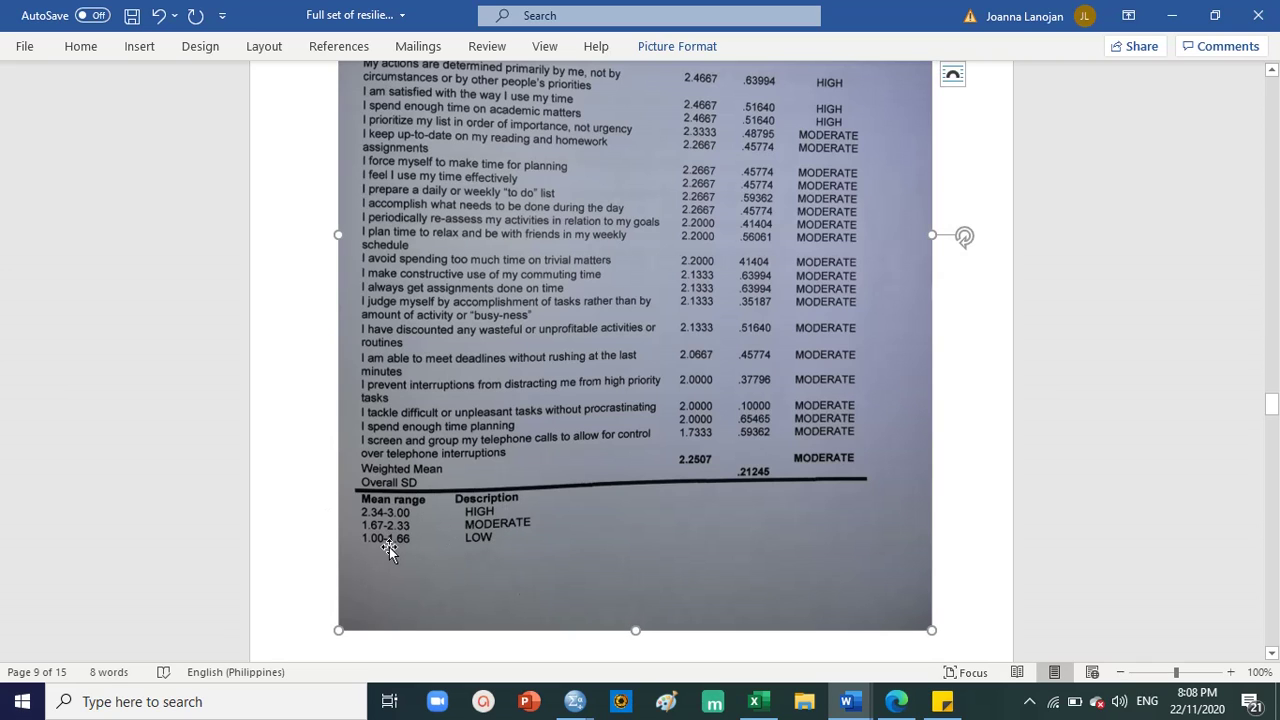
scroll(437, 539, up, 3)
scroll(467, 524, up, 1)
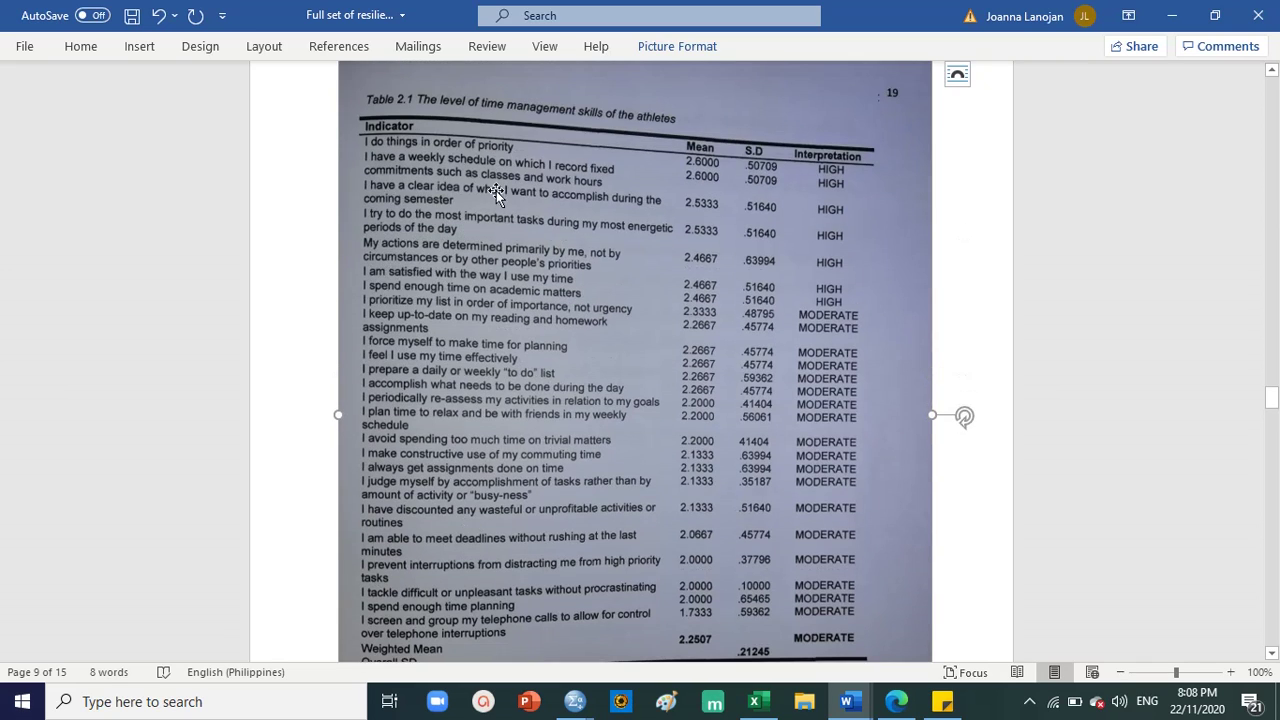
scroll(568, 193, down, 3)
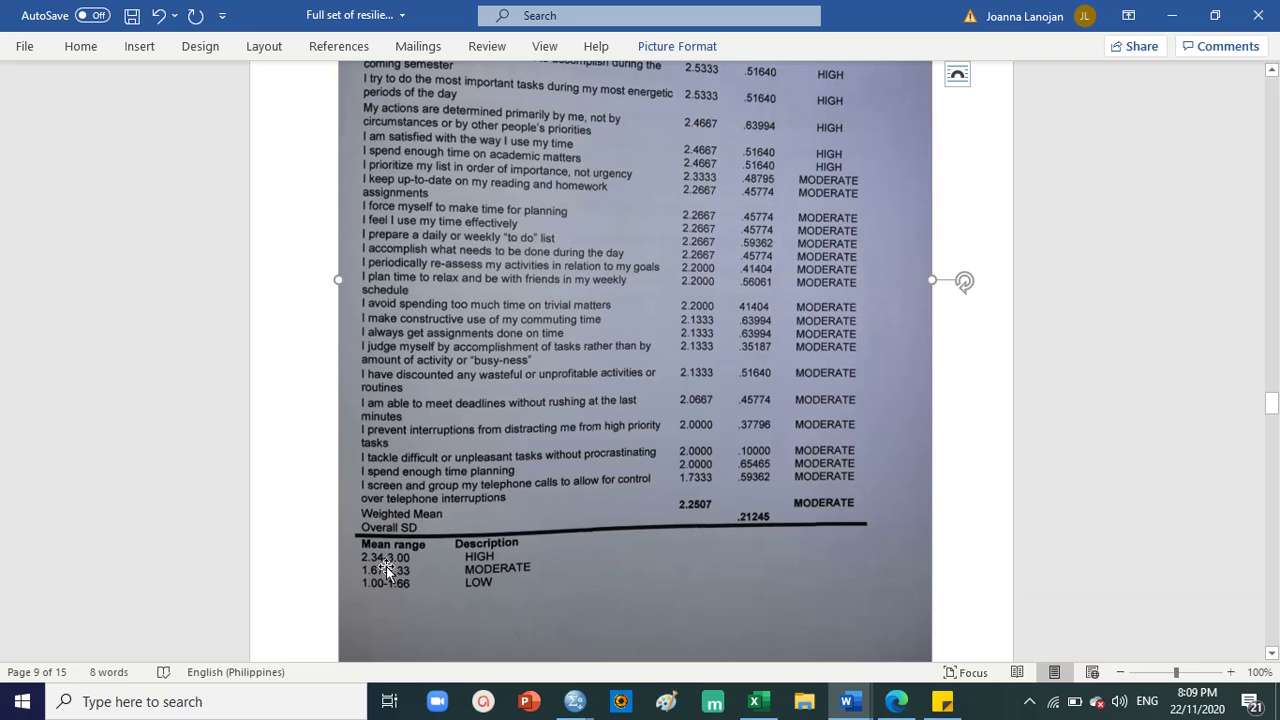
scroll(470, 578, down, 12)
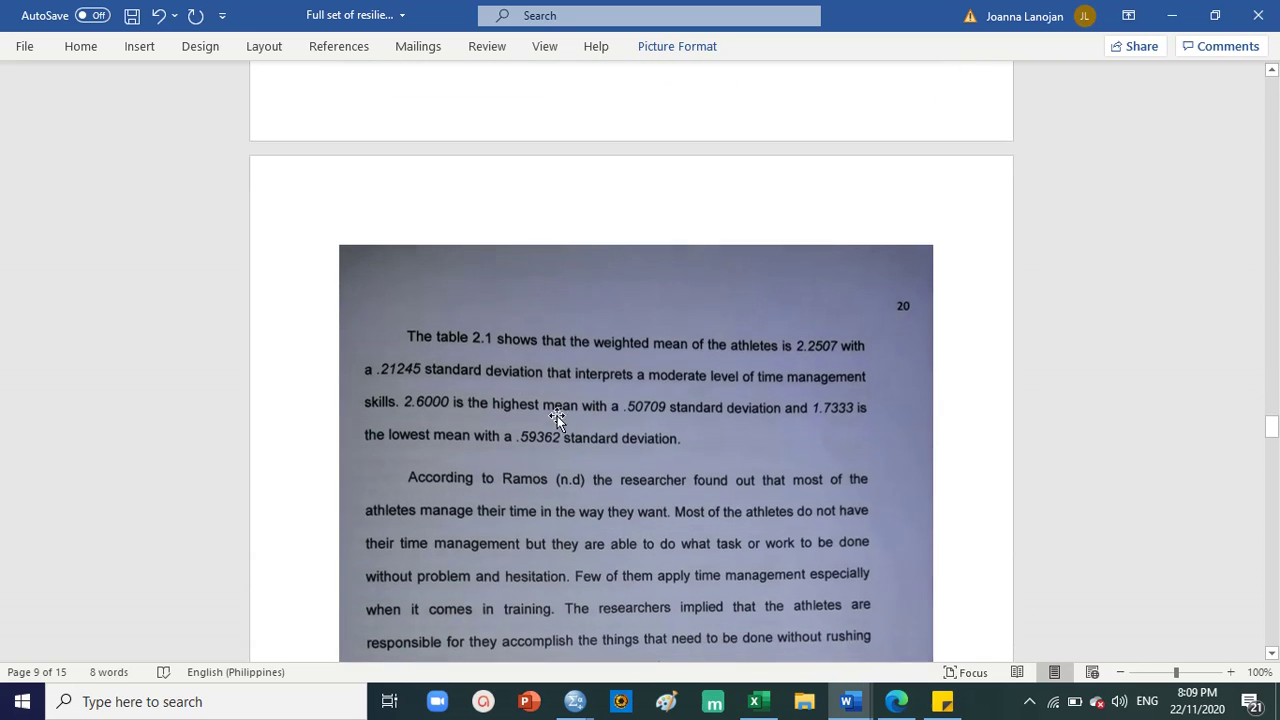
Switch to the handwritten notes in Edge and review the class interval formula on which the table legend is based.
click(896, 701)
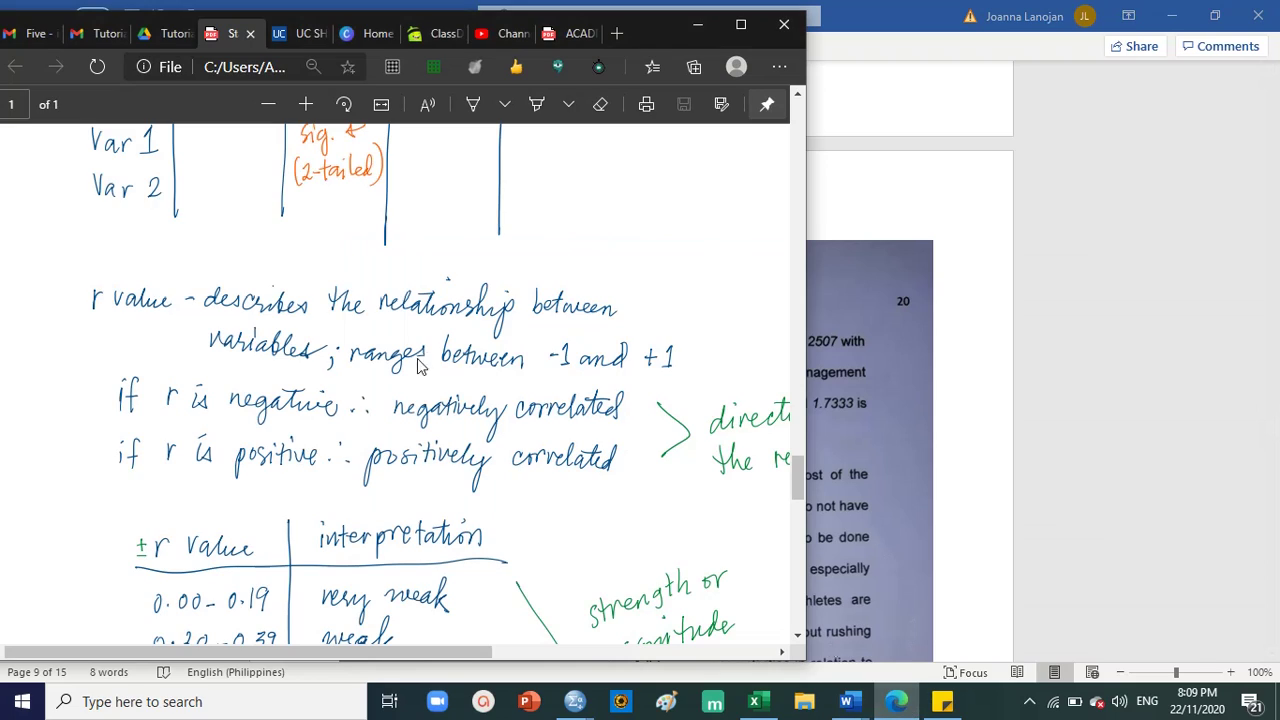
scroll(400, 311, up, 20)
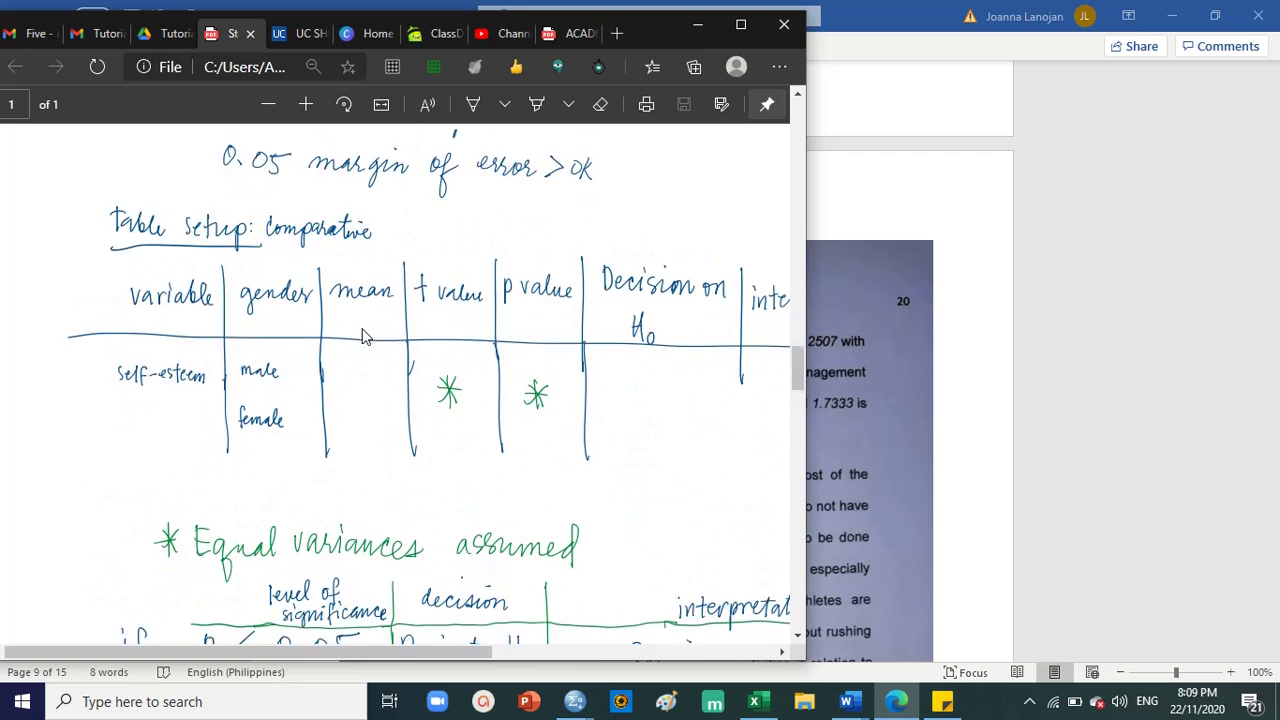
scroll(365, 337, up, 8)
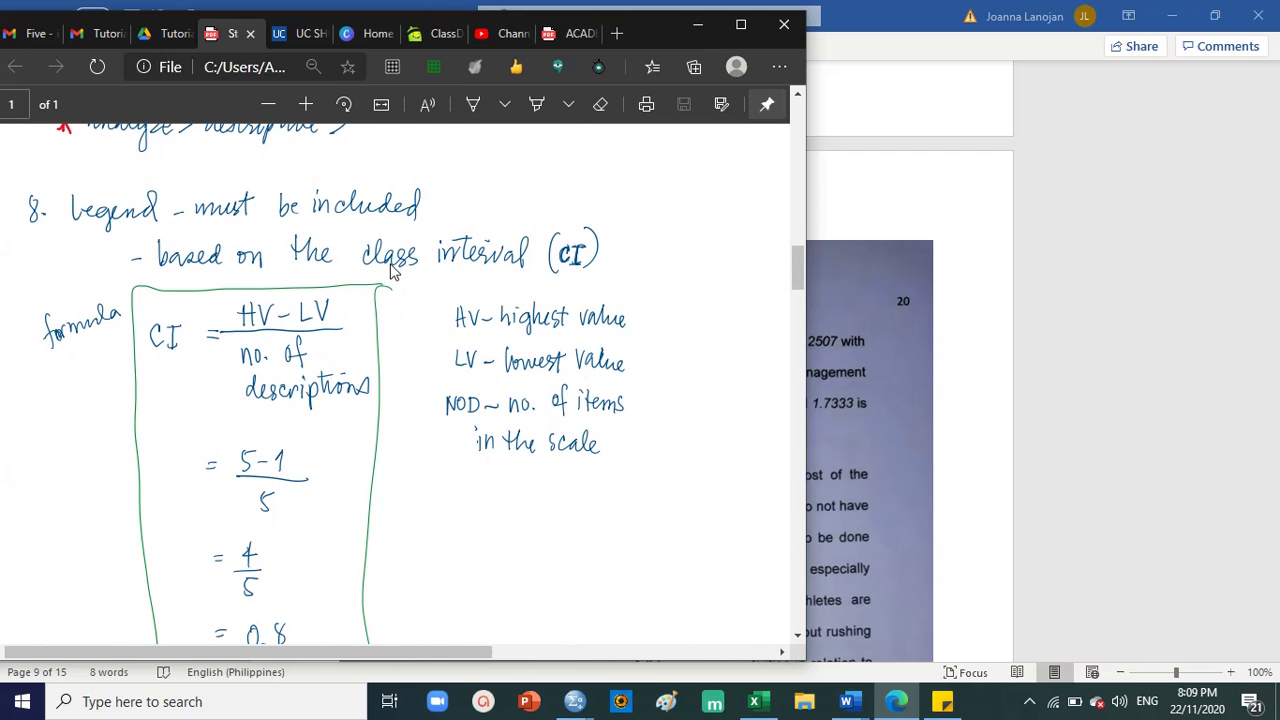
scroll(185, 349, down, 1)
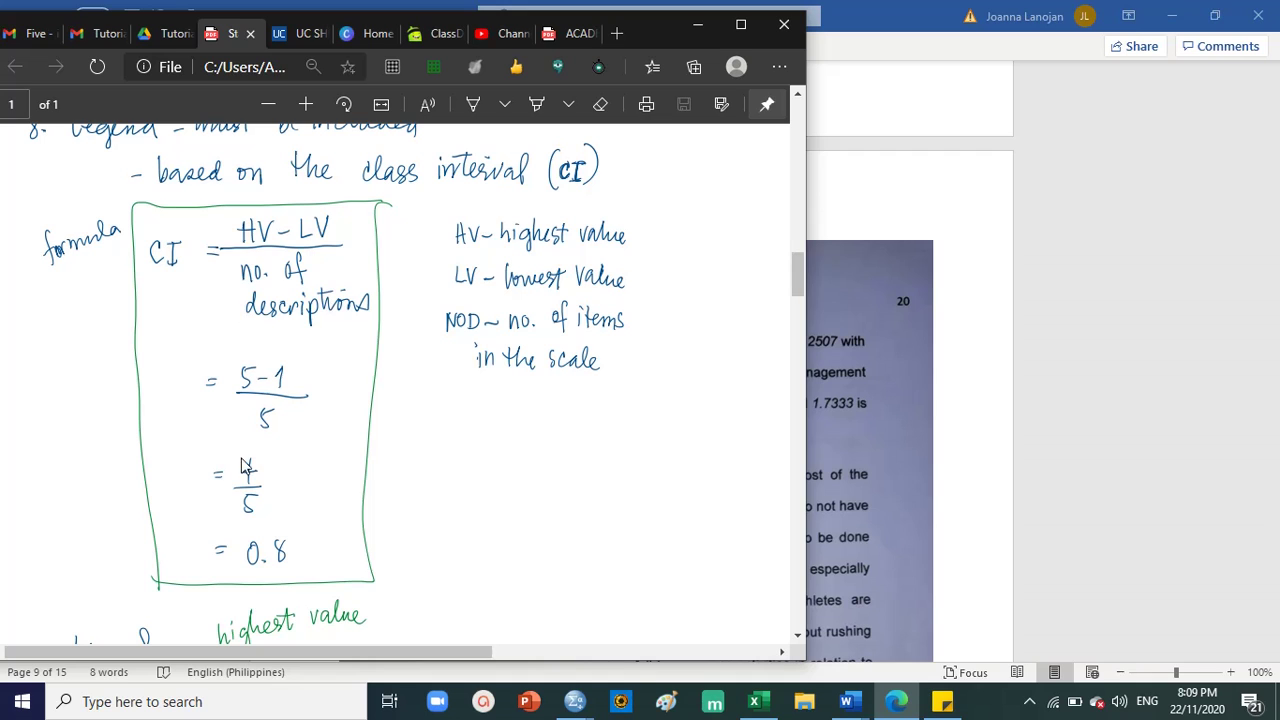
Follow the class interval calculation in the handwritten notes, from highest and lowest values to the number of descriptions on the scale.
scroll(203, 292, down, 5)
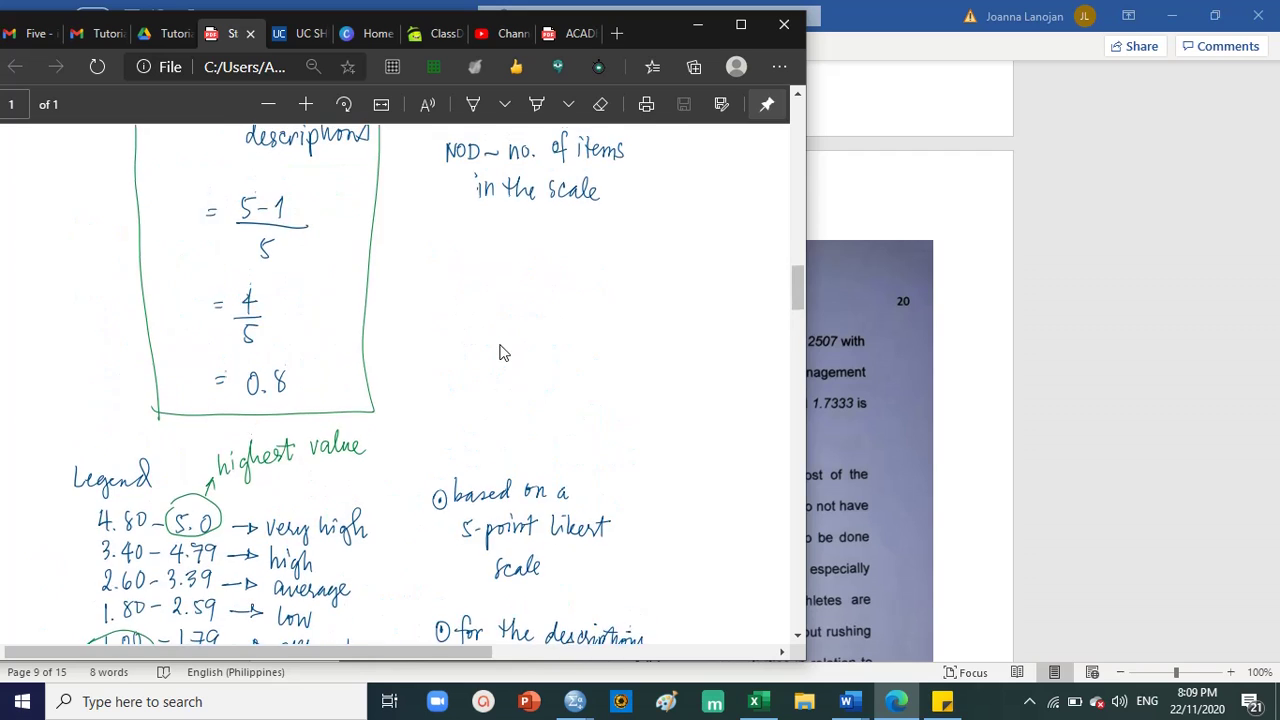
scroll(500, 351, up, 5)
scroll(527, 410, down, 1)
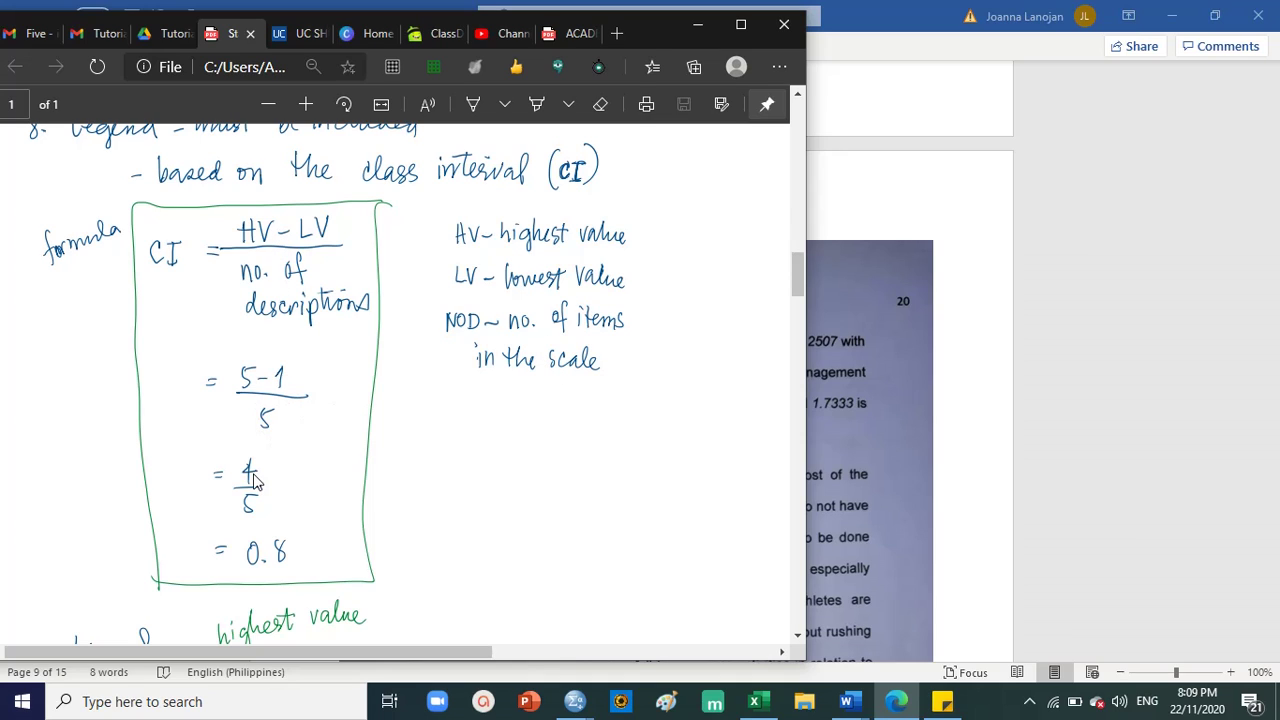
scroll(260, 525, down, 1)
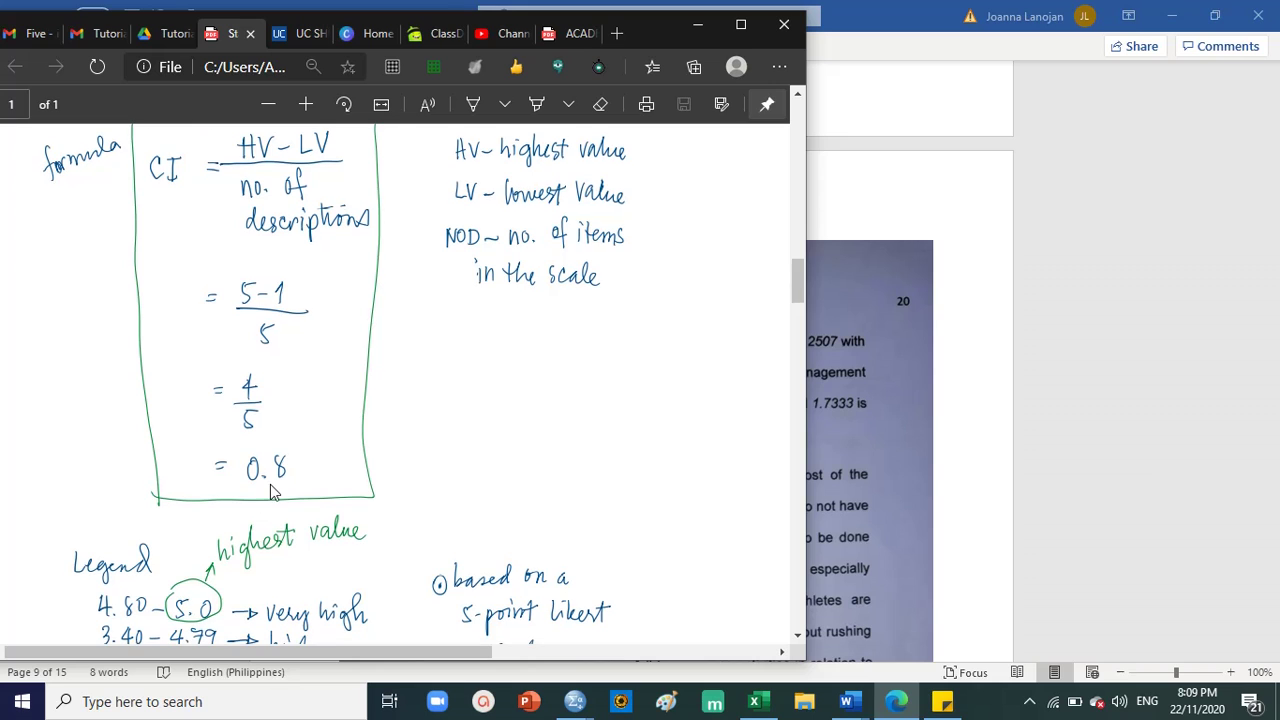
scroll(274, 490, down, 1)
scroll(272, 484, up, 3)
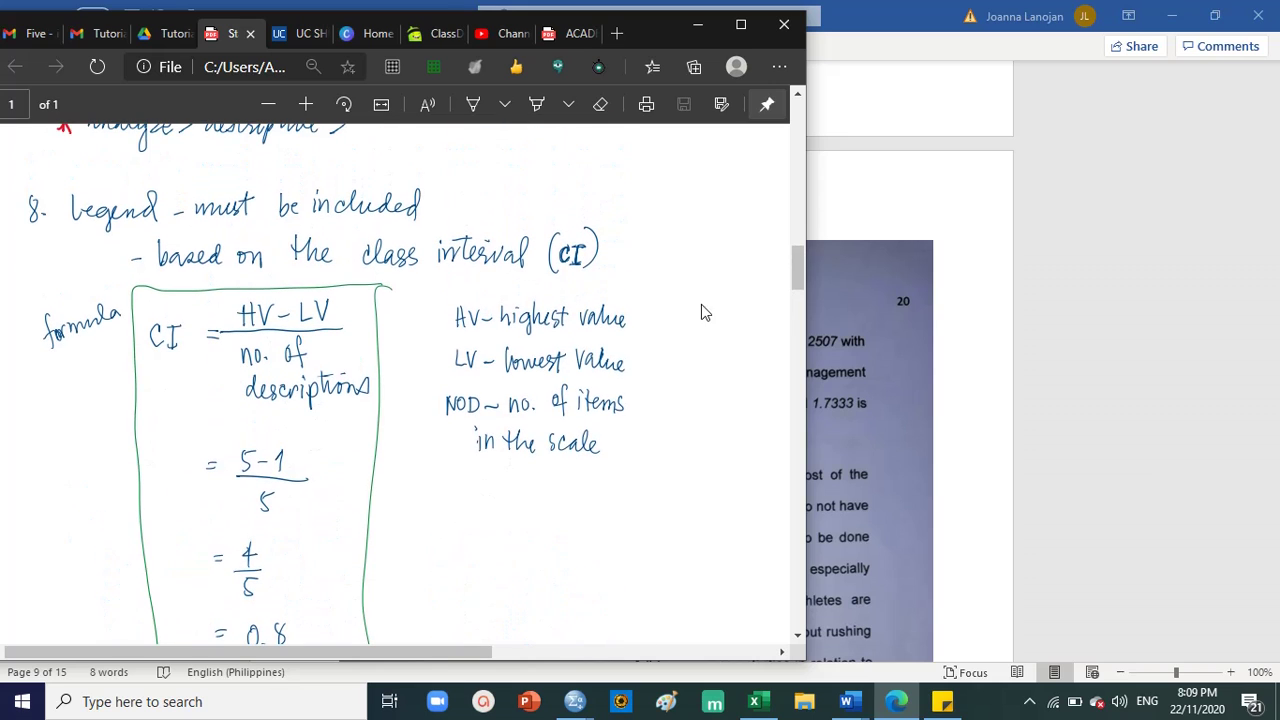
Compare the five-level legend ranges and their descriptions in the notes with the class interval formula above them.
scroll(557, 306, down, 6)
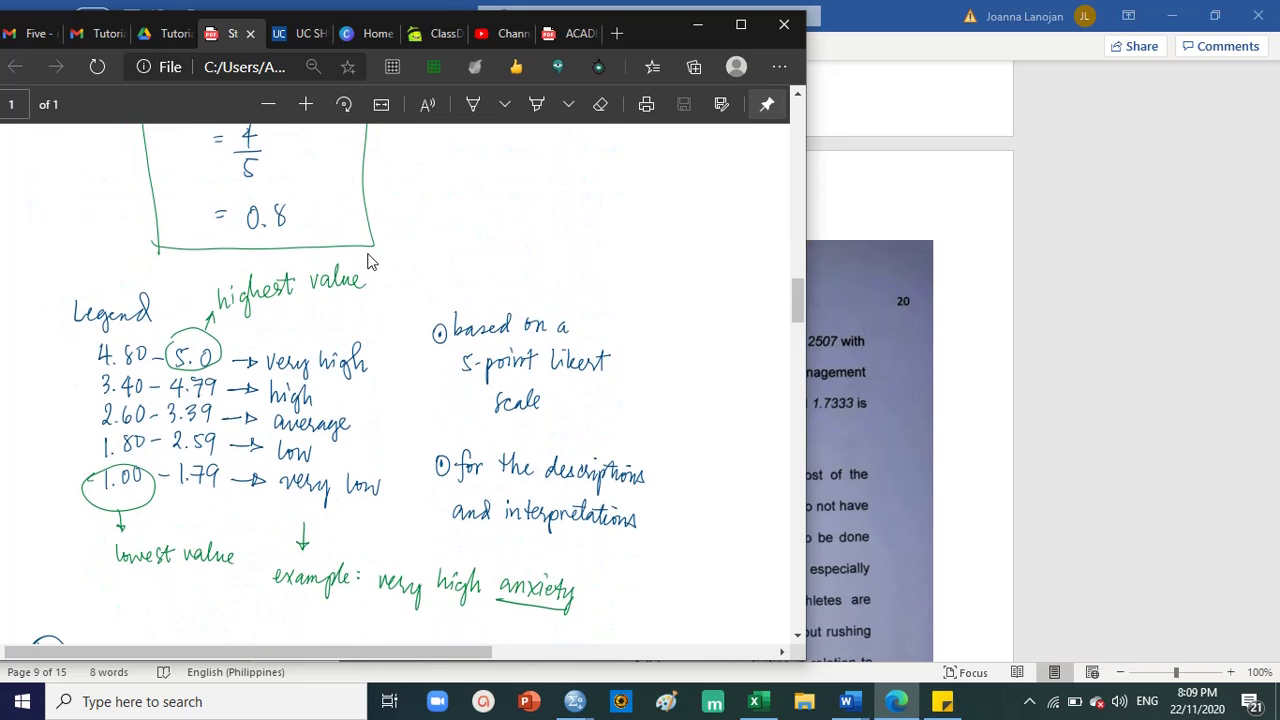
scroll(550, 410, up, 1)
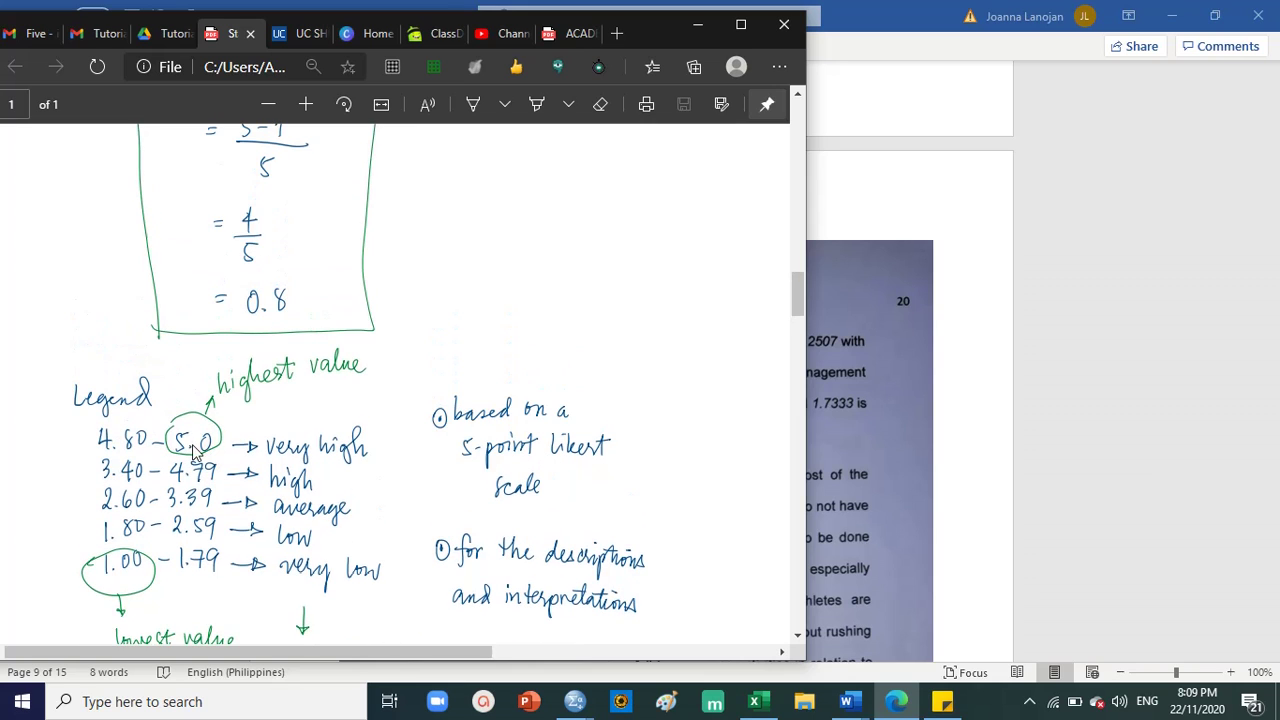
scroll(195, 452, up, 4)
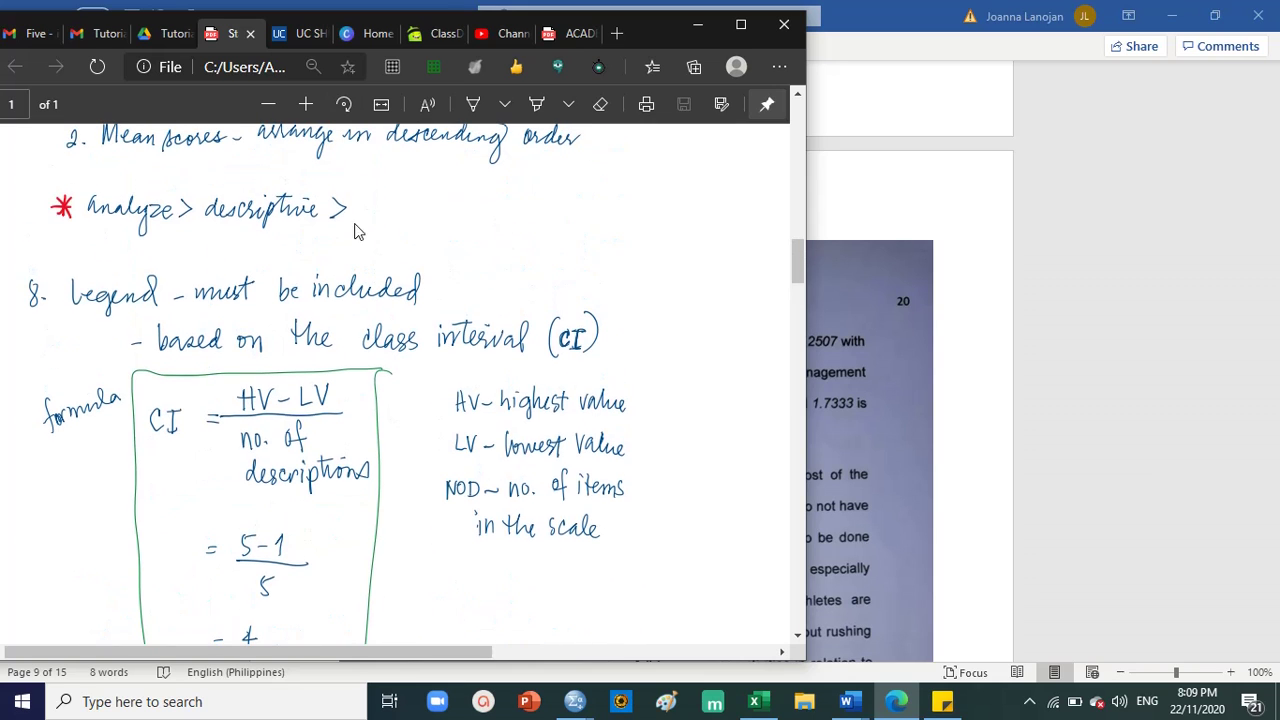
scroll(400, 385, down, 6)
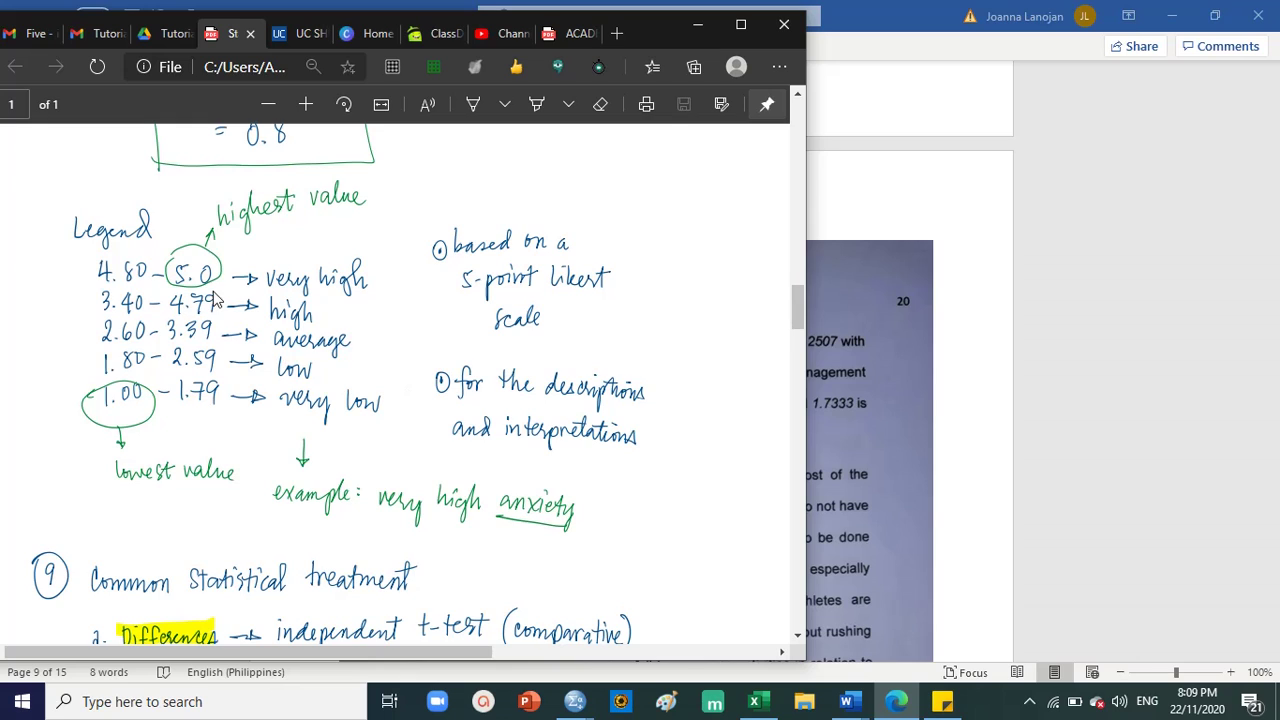
scroll(213, 298, up, 1)
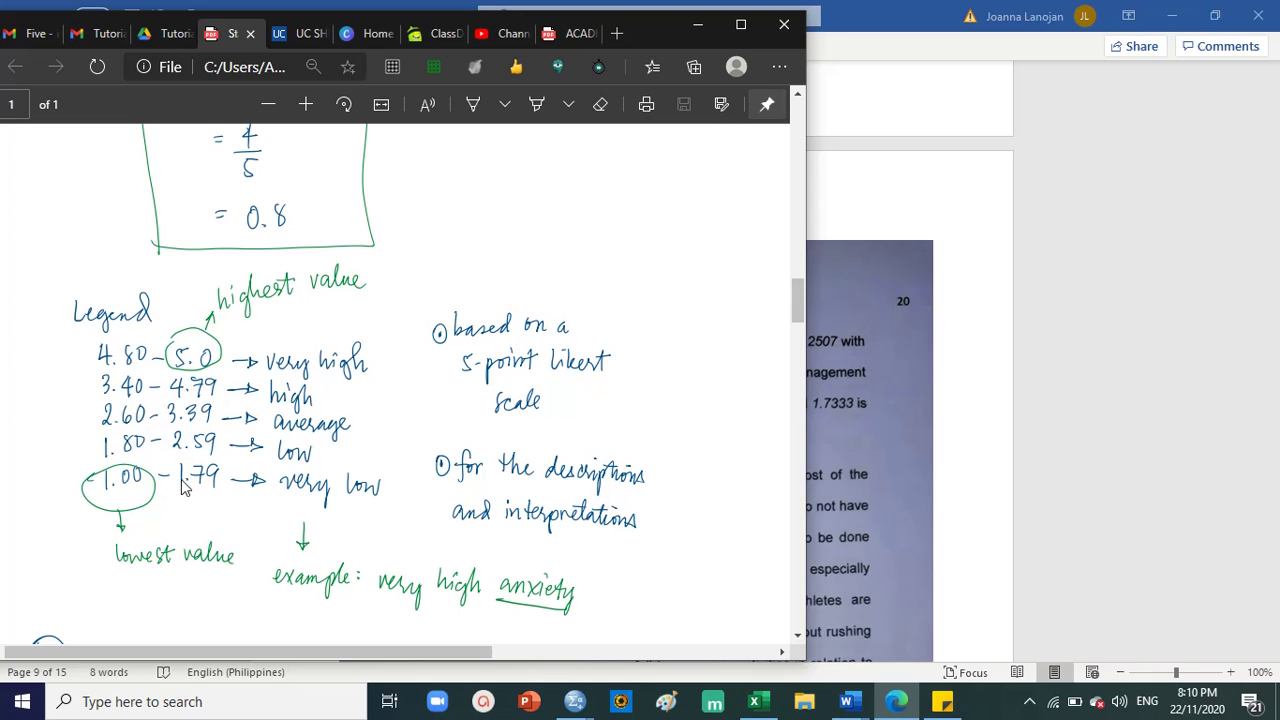
scroll(160, 420, up, 4)
scroll(176, 352, down, 1)
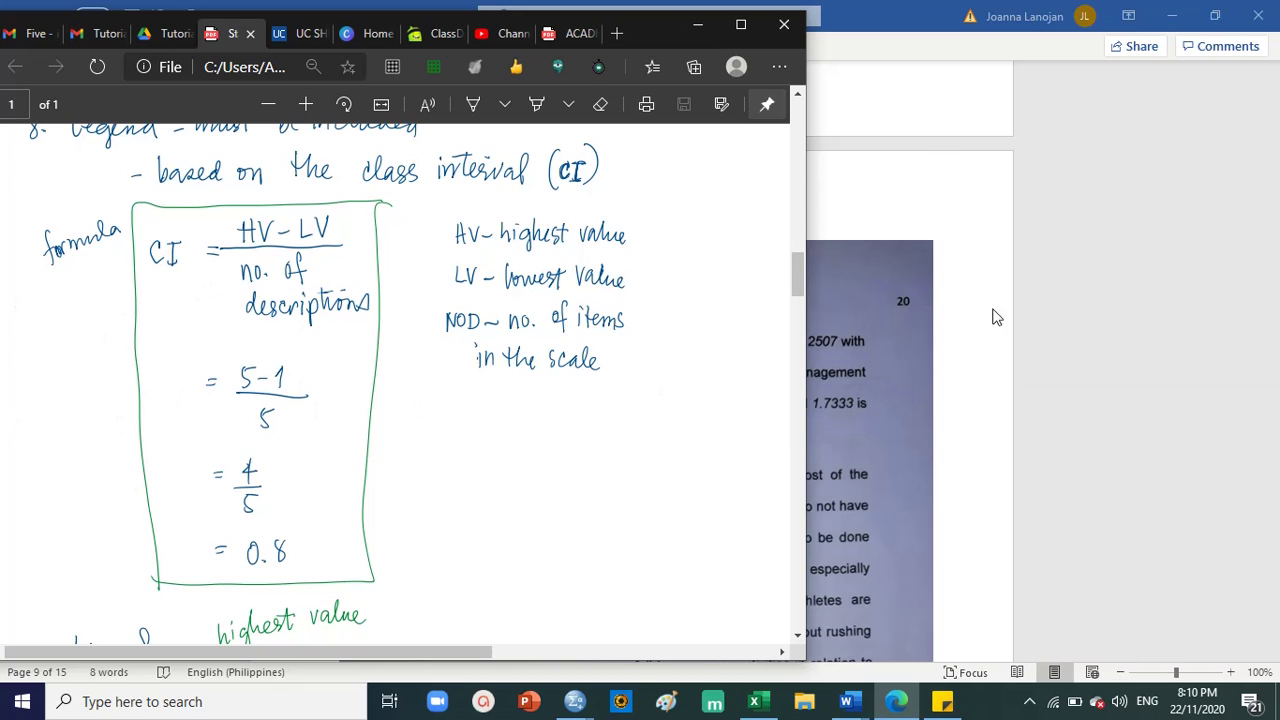
Return to the sample thesis in Word and compare the indicators, interpretations and mean range legends of Tables 2.1 and 2.2.
click(923, 147)
scroll(923, 147, up, 5)
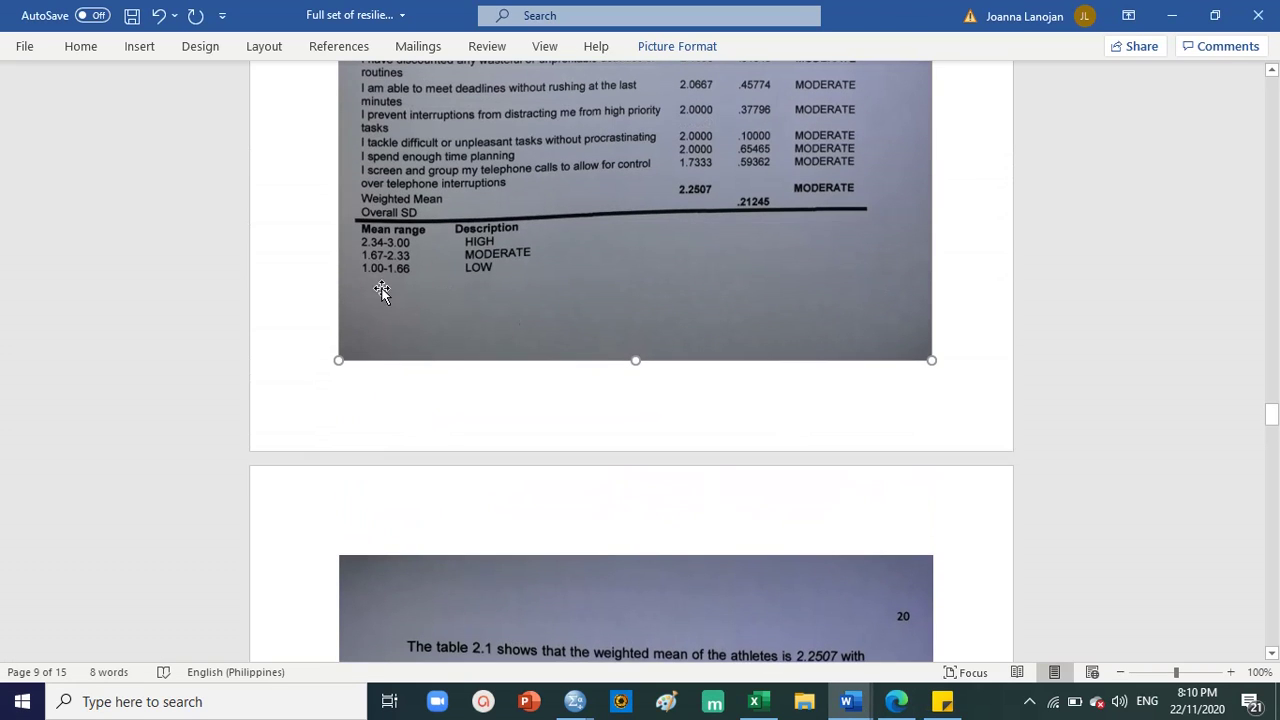
scroll(491, 267, down, 10)
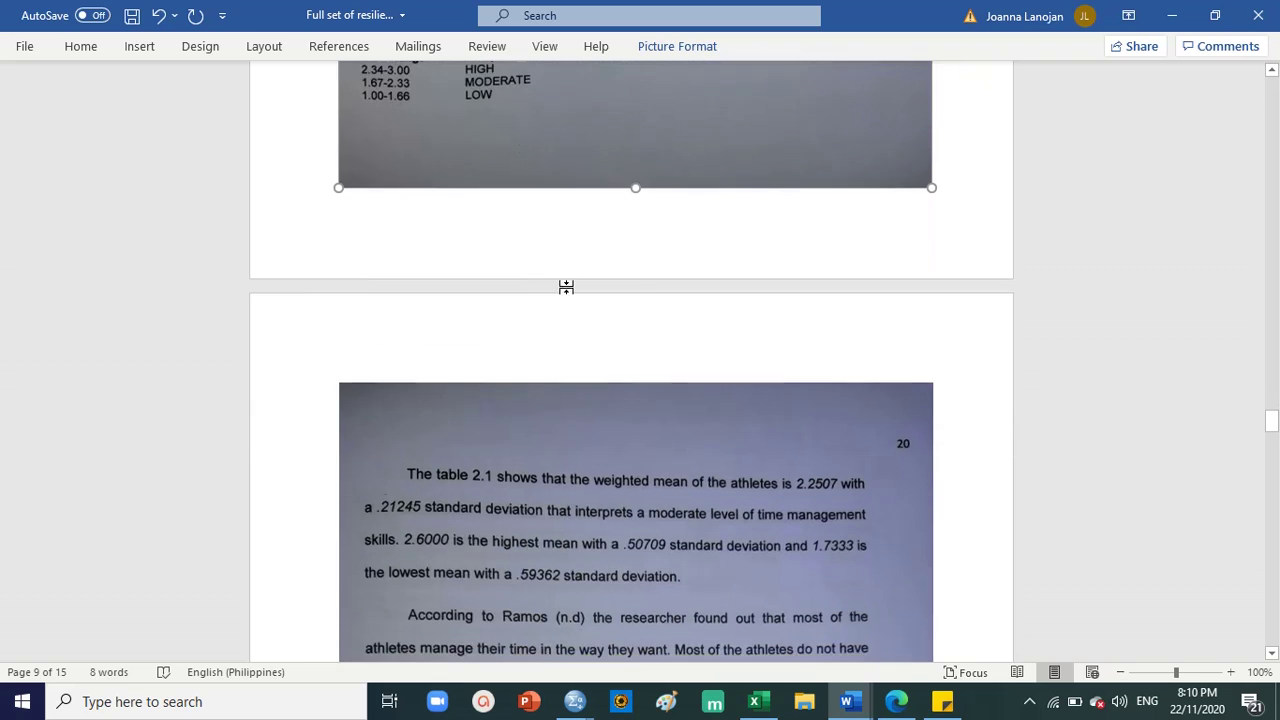
scroll(790, 305, down, 18)
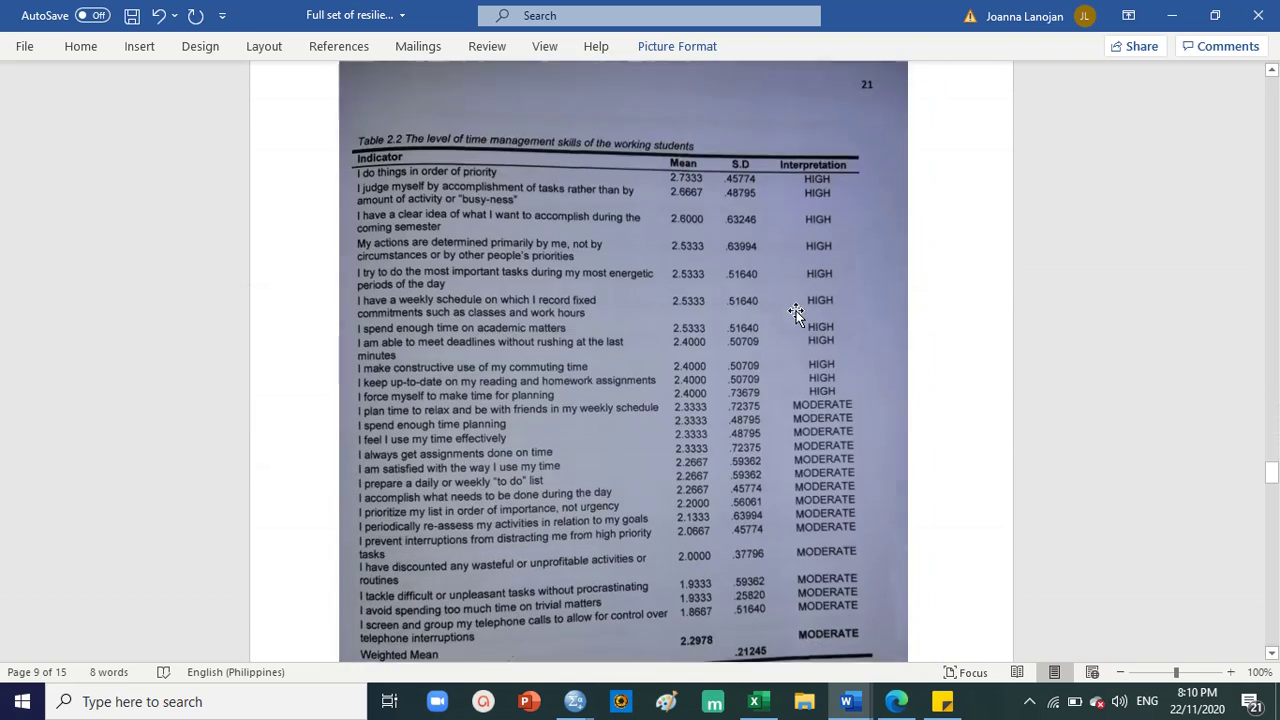
scroll(796, 313, up, 15)
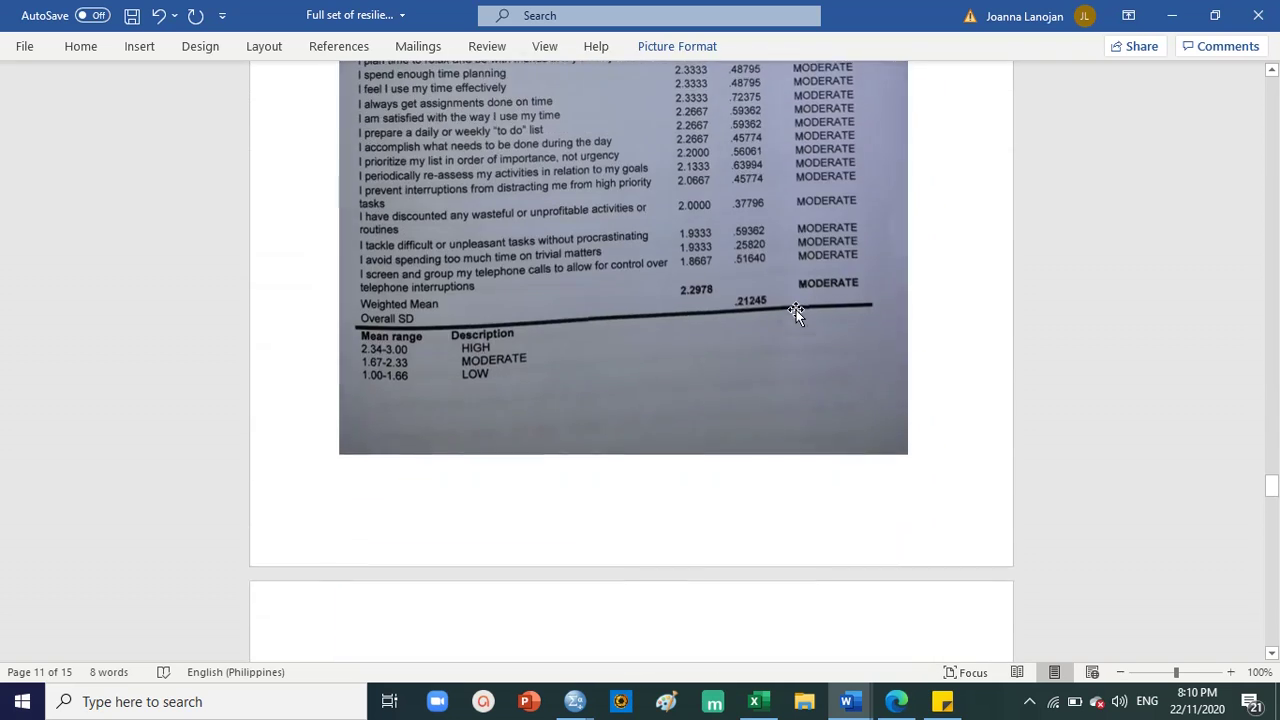
scroll(803, 309, up, 15)
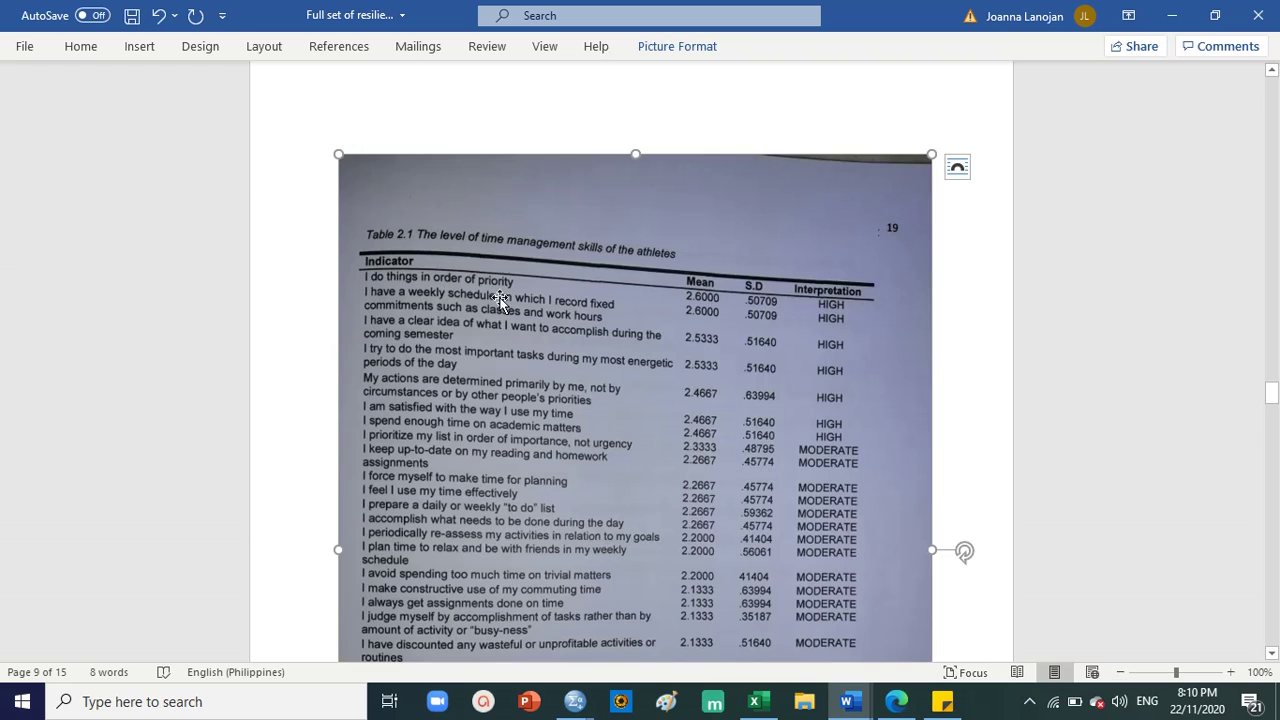
scroll(500, 300, down, 1)
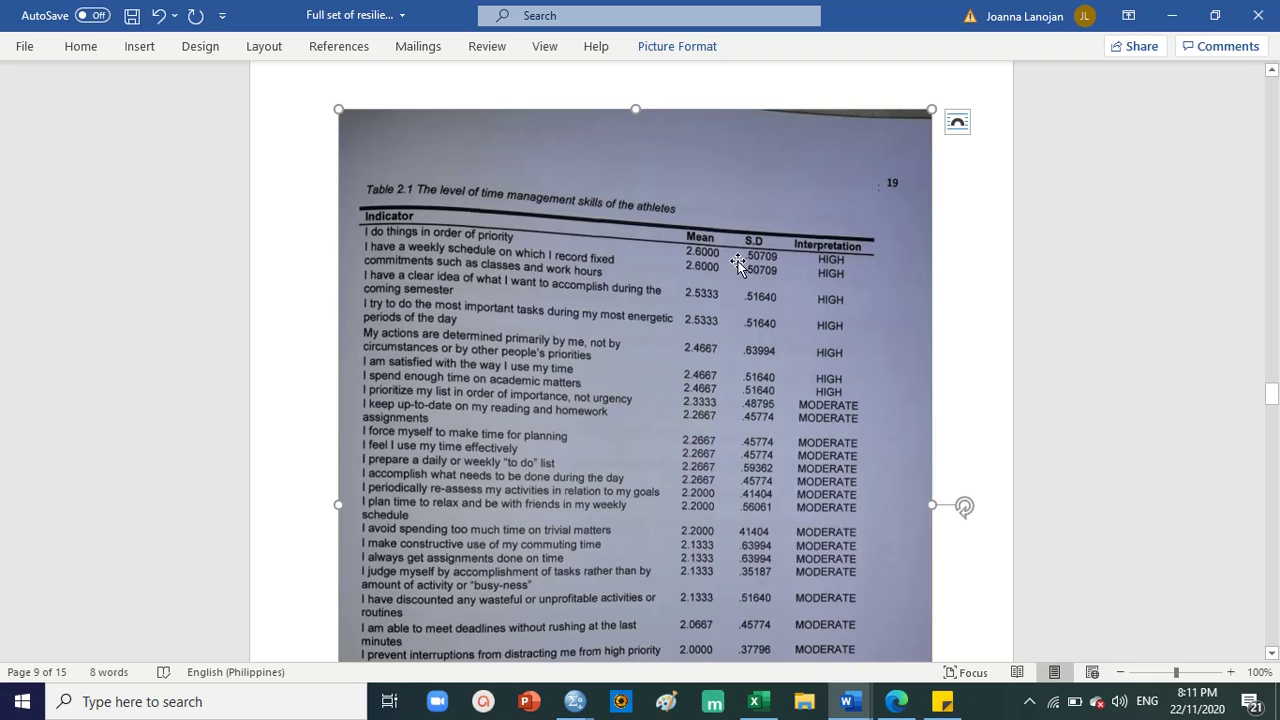
scroll(840, 288, down, 5)
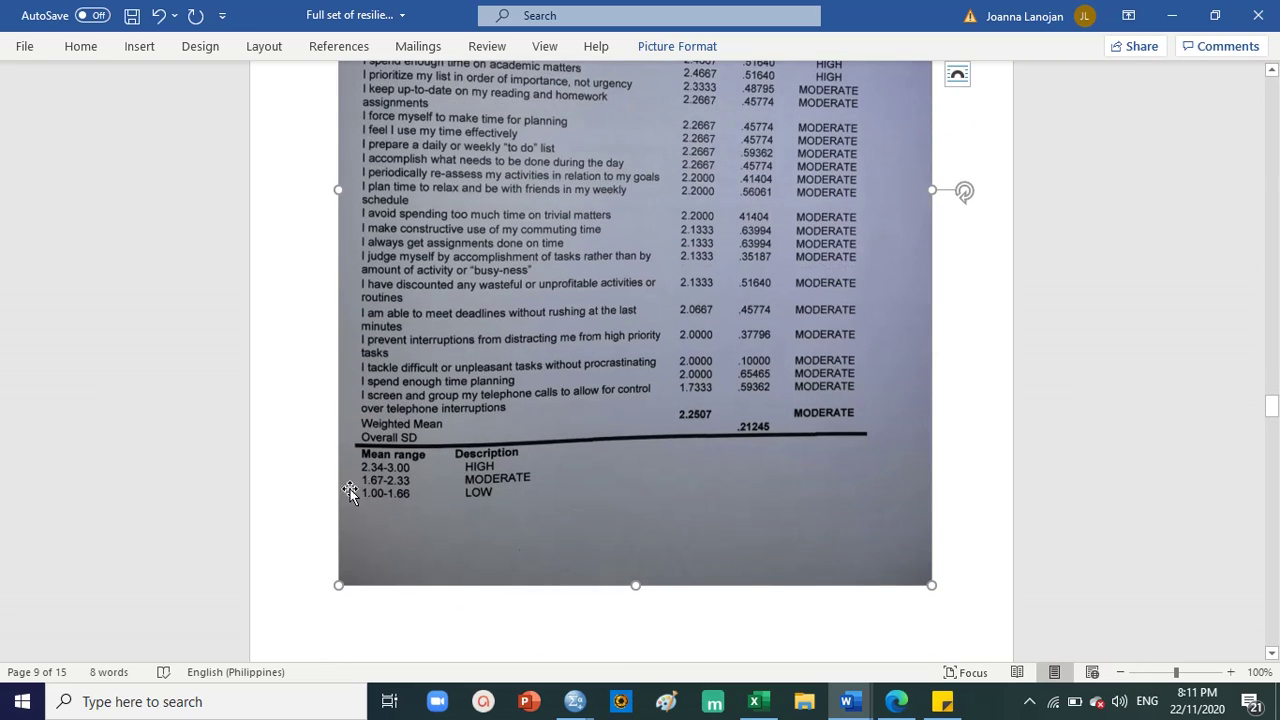
scroll(820, 274, up, 5)
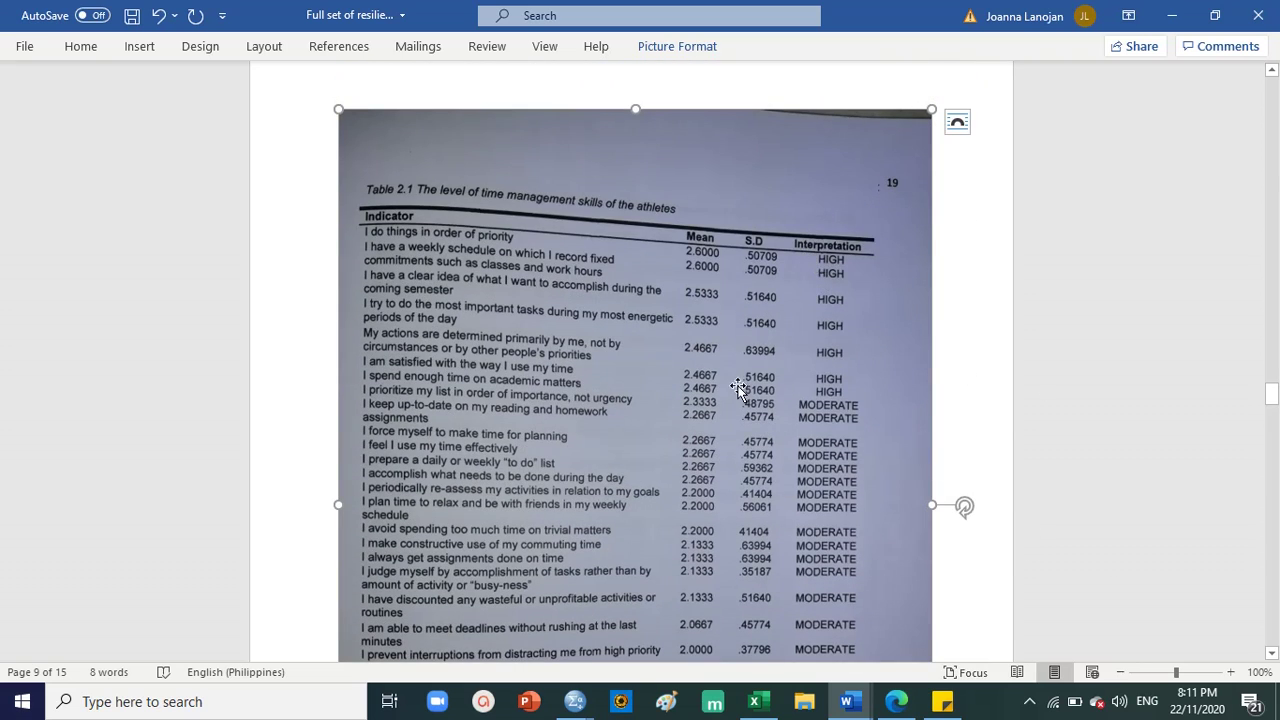
Enlarge the document to 170% and examine Table 3, the compared means of time management skills of athletes and working students.
scroll(738, 390, down, 4)
scroll(667, 430, down, 20)
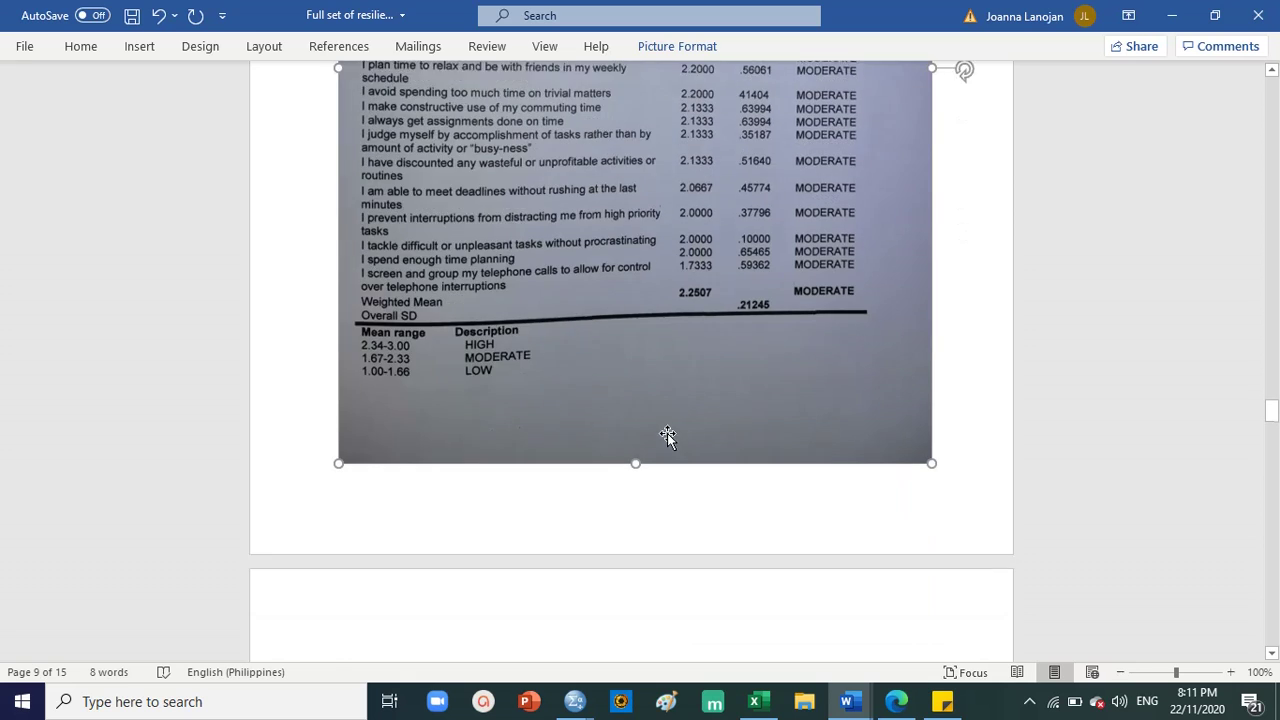
scroll(713, 390, down, 18)
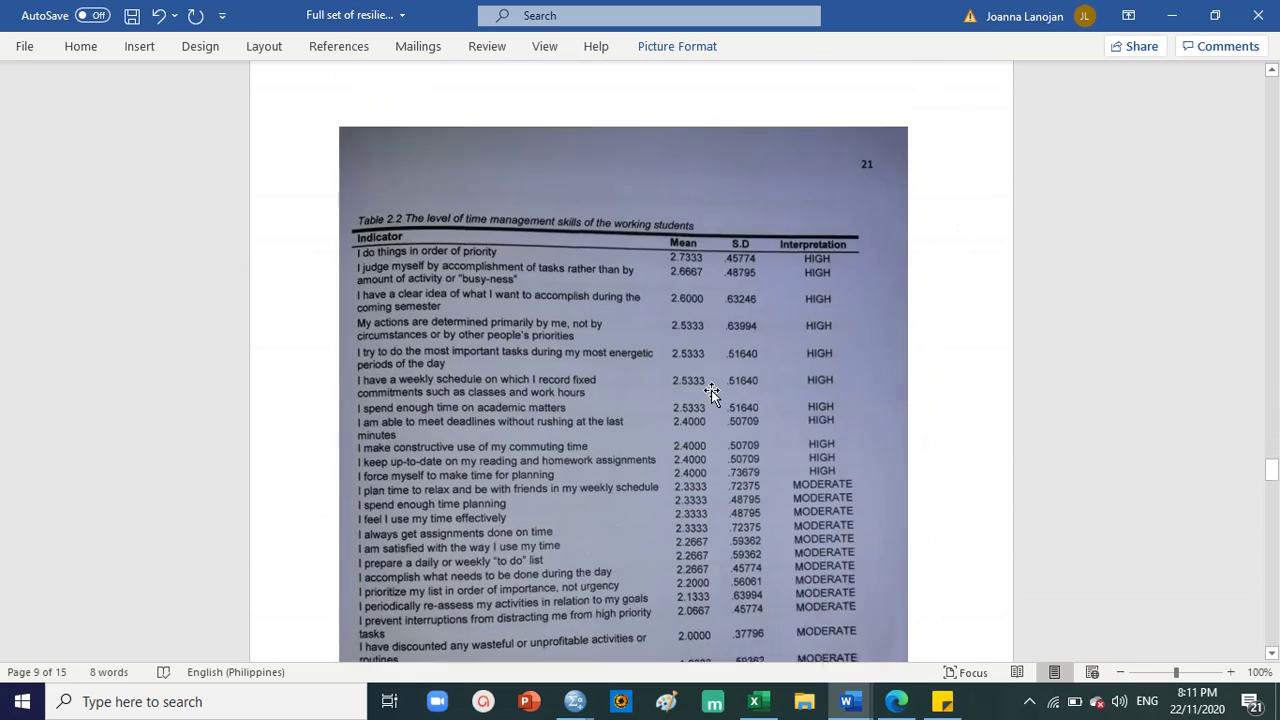
scroll(713, 383, down, 9)
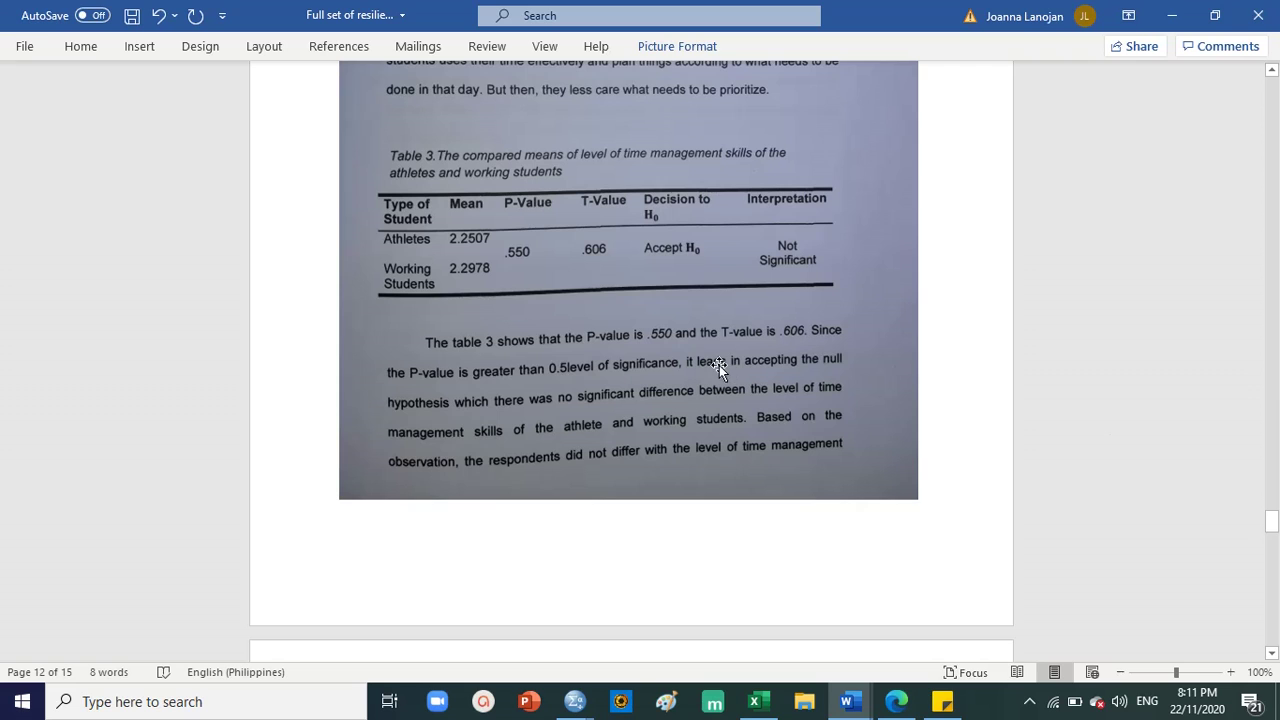
scroll(719, 360, down, 1)
scroll(717, 357, up, 2)
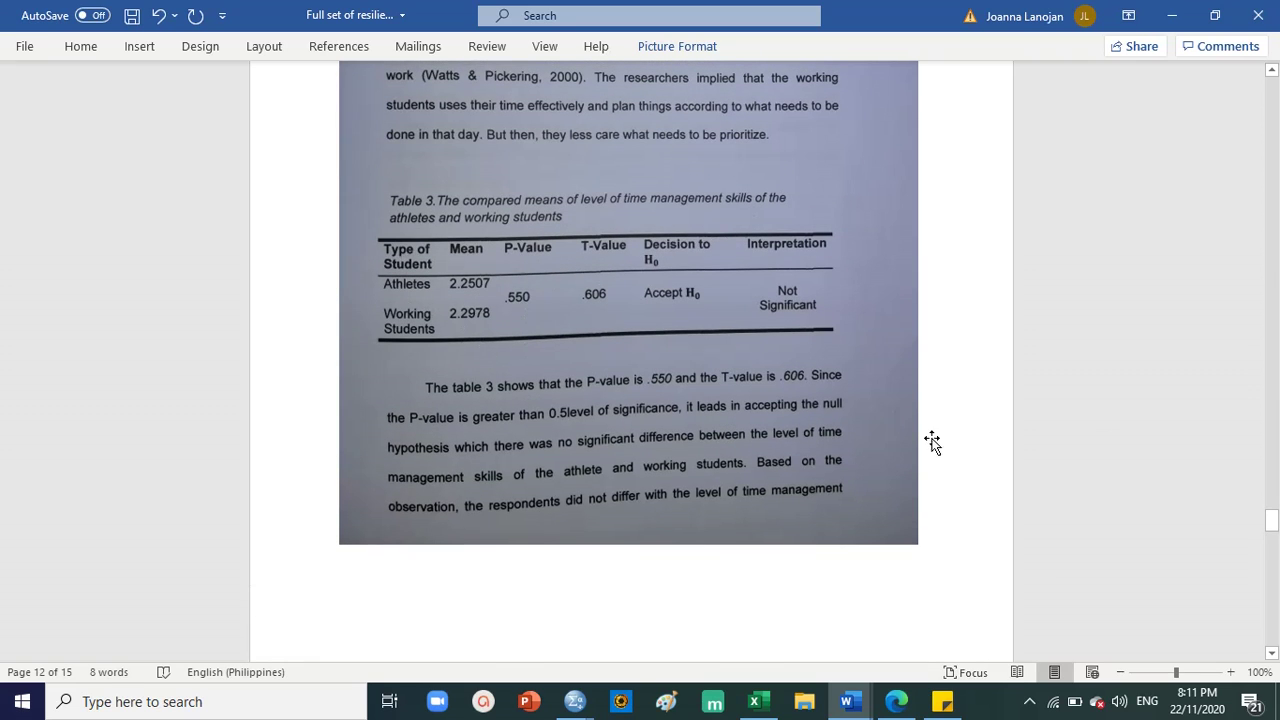
click(1231, 672)
click(1231, 672)
click(1231, 672)
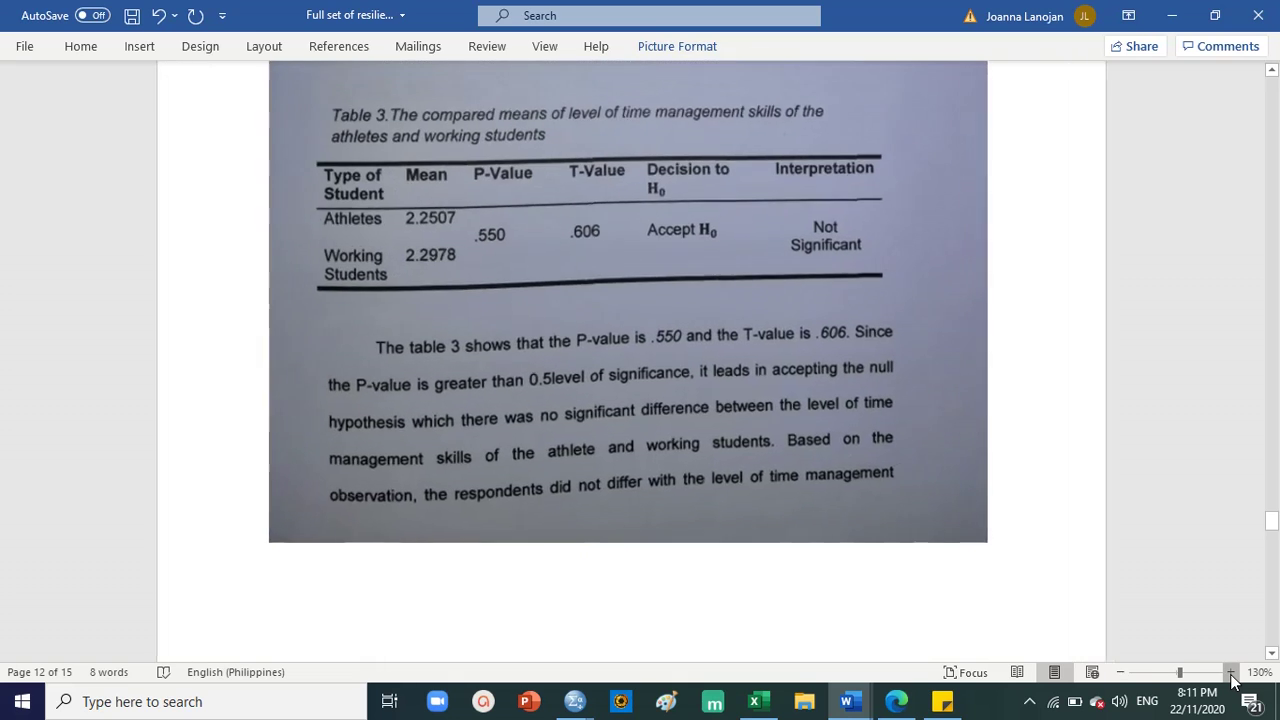
click(1231, 672)
click(1231, 672)
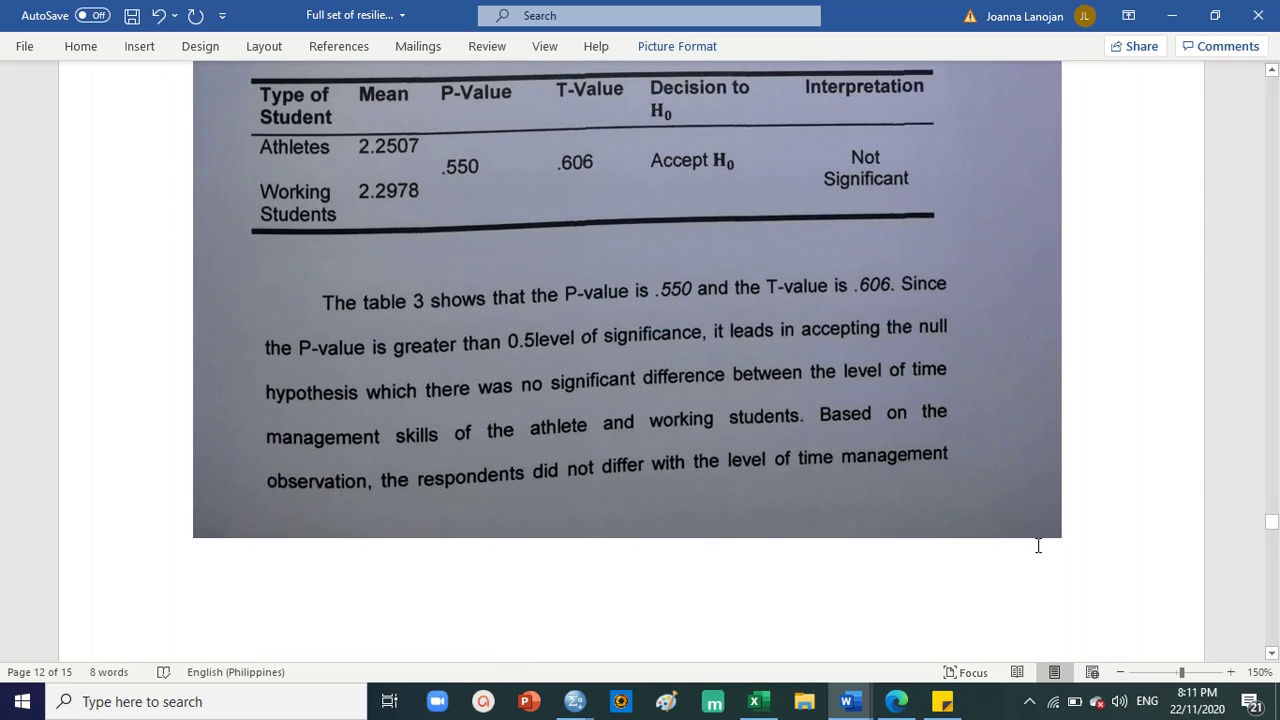
click(1231, 672)
click(1231, 672)
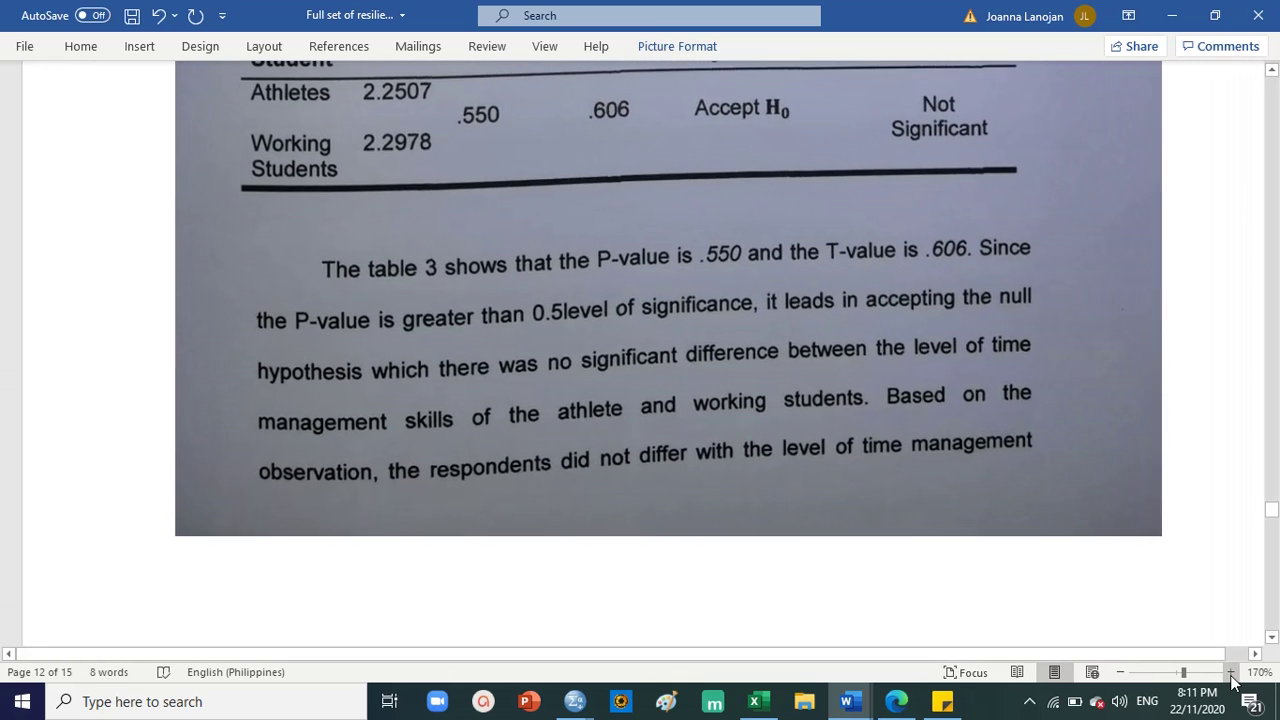
scroll(1094, 486, up, 5)
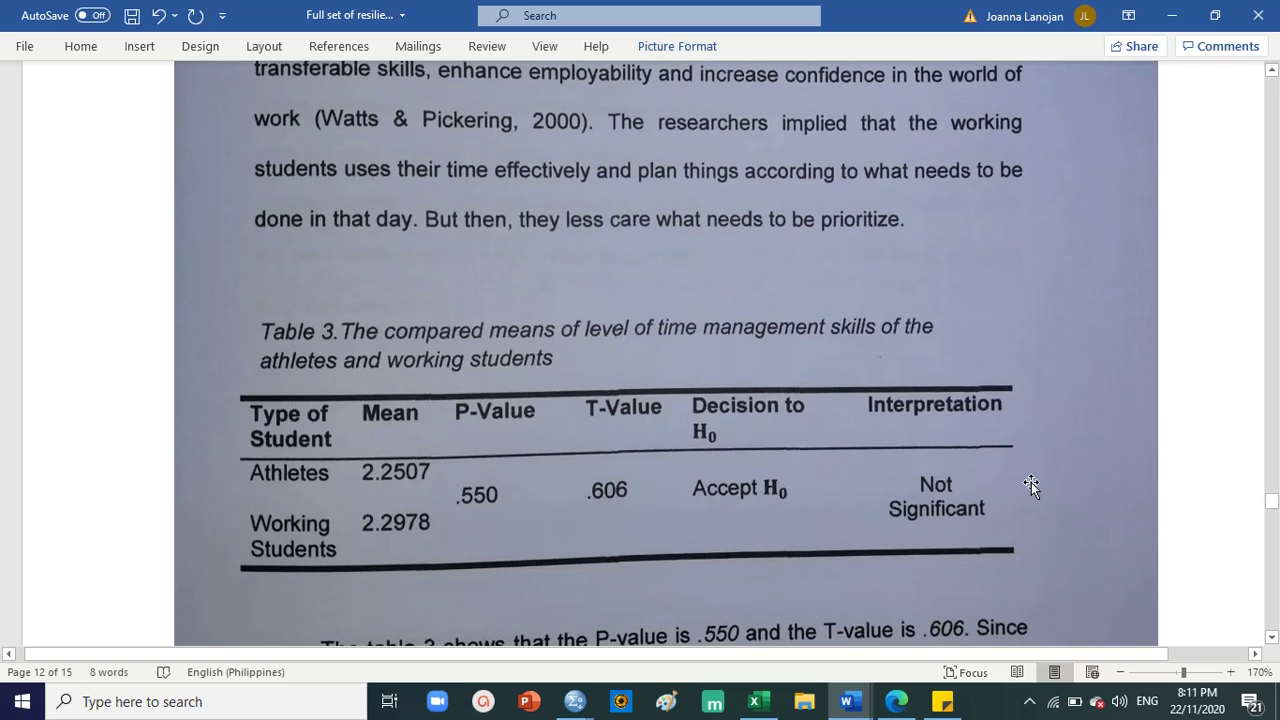
scroll(1031, 484, down, 2)
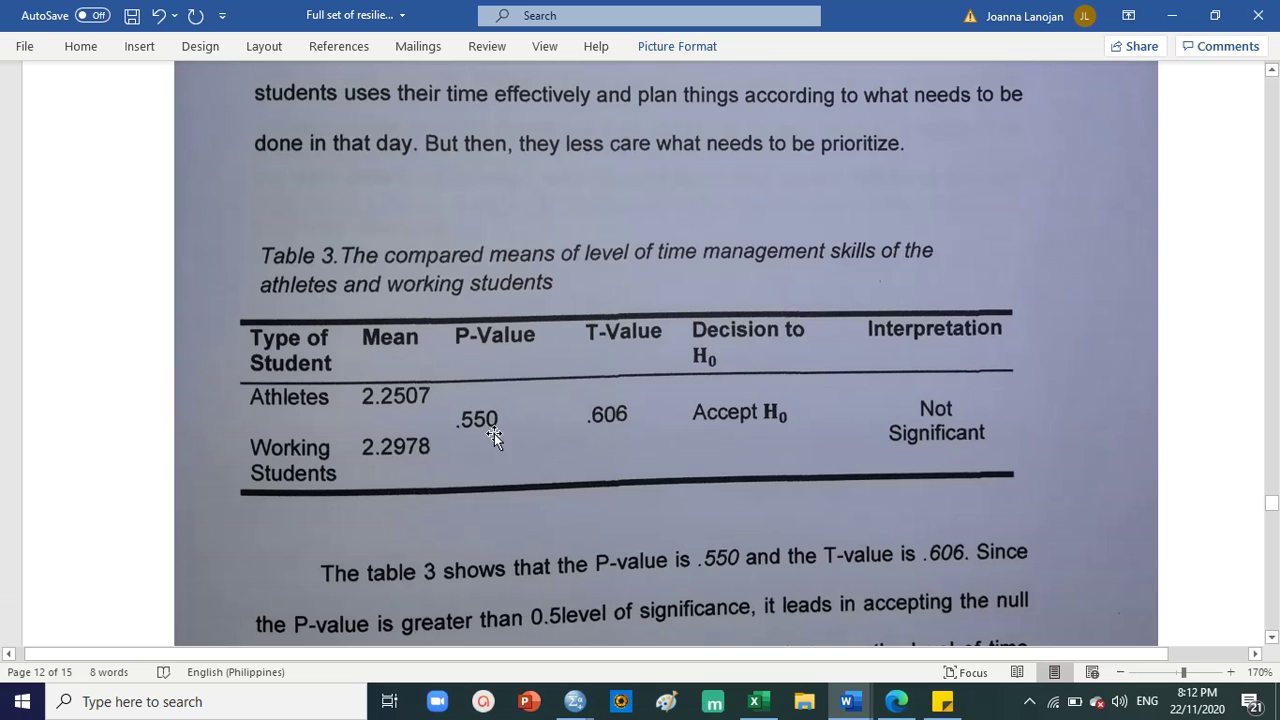
Check the correlation table and significance rules in Document2 against the sample's Table 3, returning to the sample thesis.
mouse_move(849, 701)
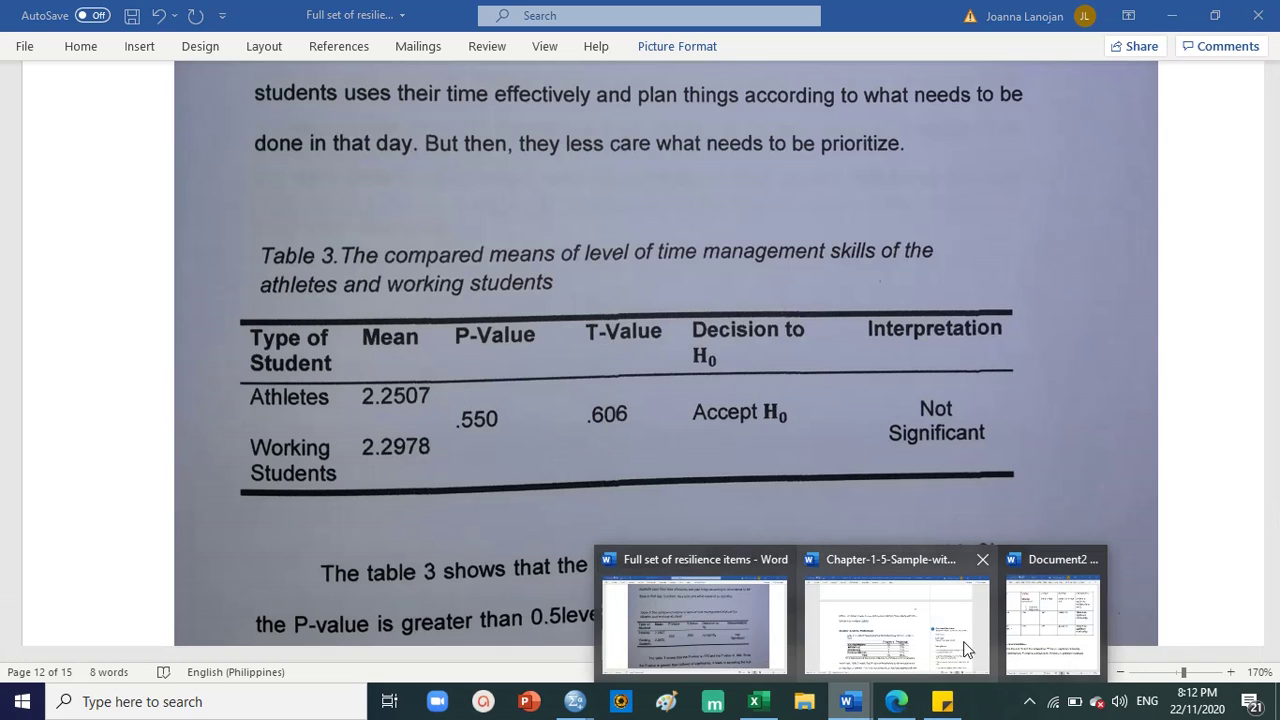
click(1031, 637)
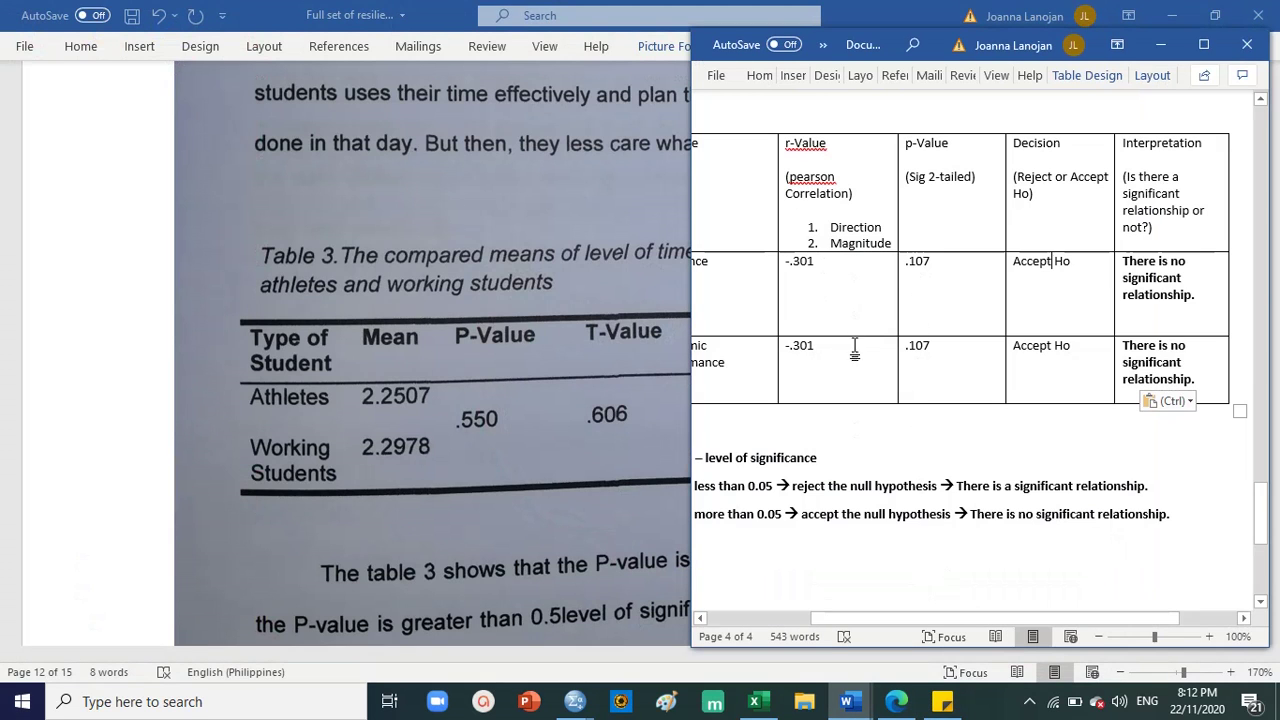
click(476, 390)
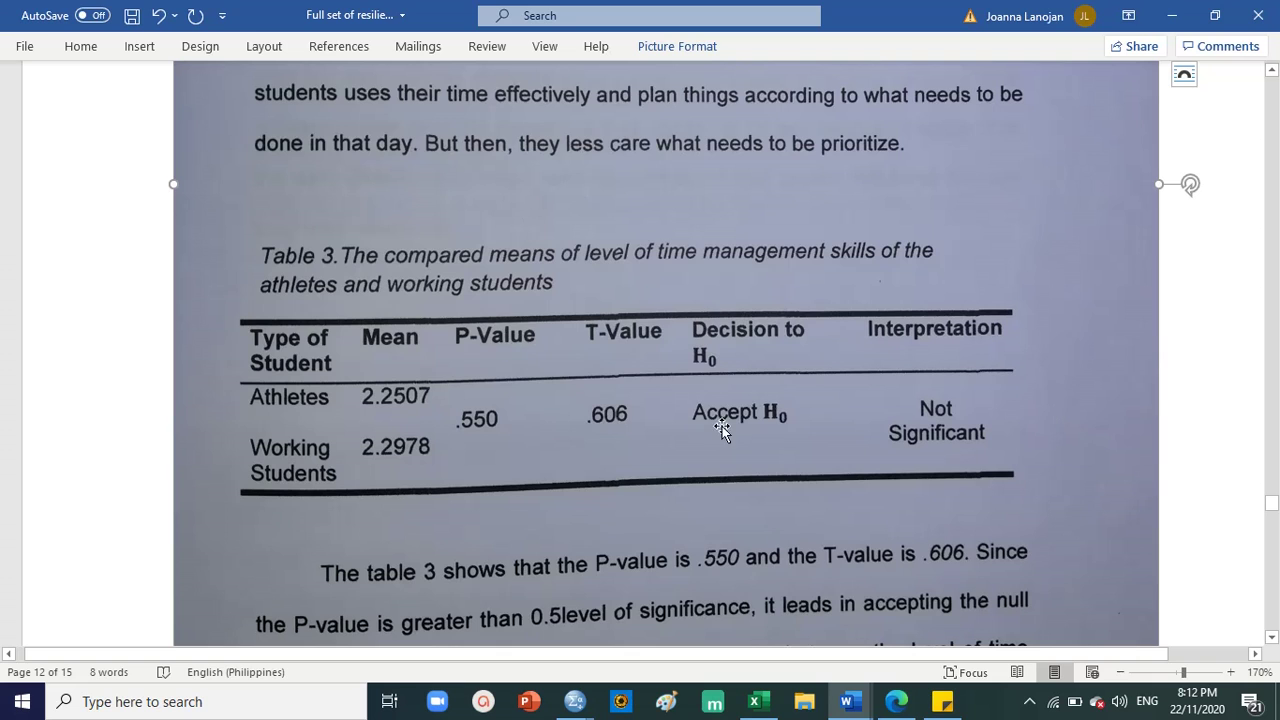
Read the interpretation below the compared means table and continue to the Summary of Findings and Conclusions.
scroll(722, 426, down, 3)
scroll(735, 405, up, 3)
scroll(746, 479, down, 5)
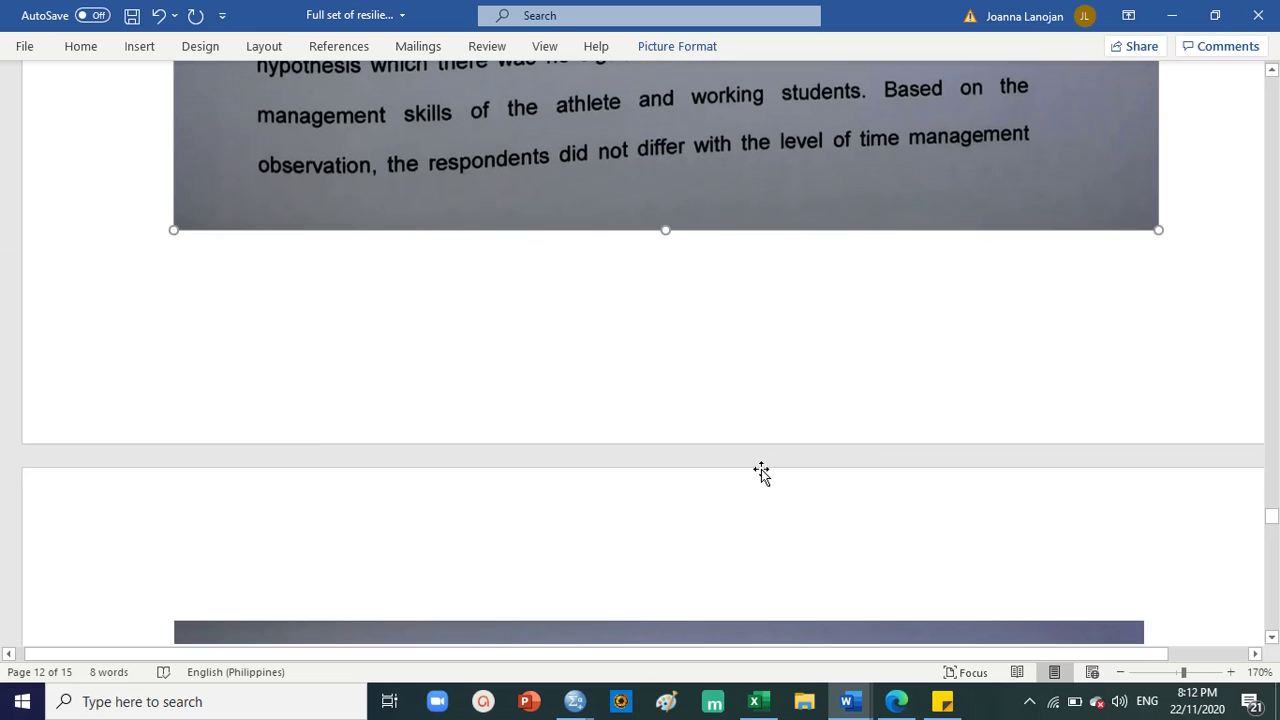
scroll(762, 470, down, 15)
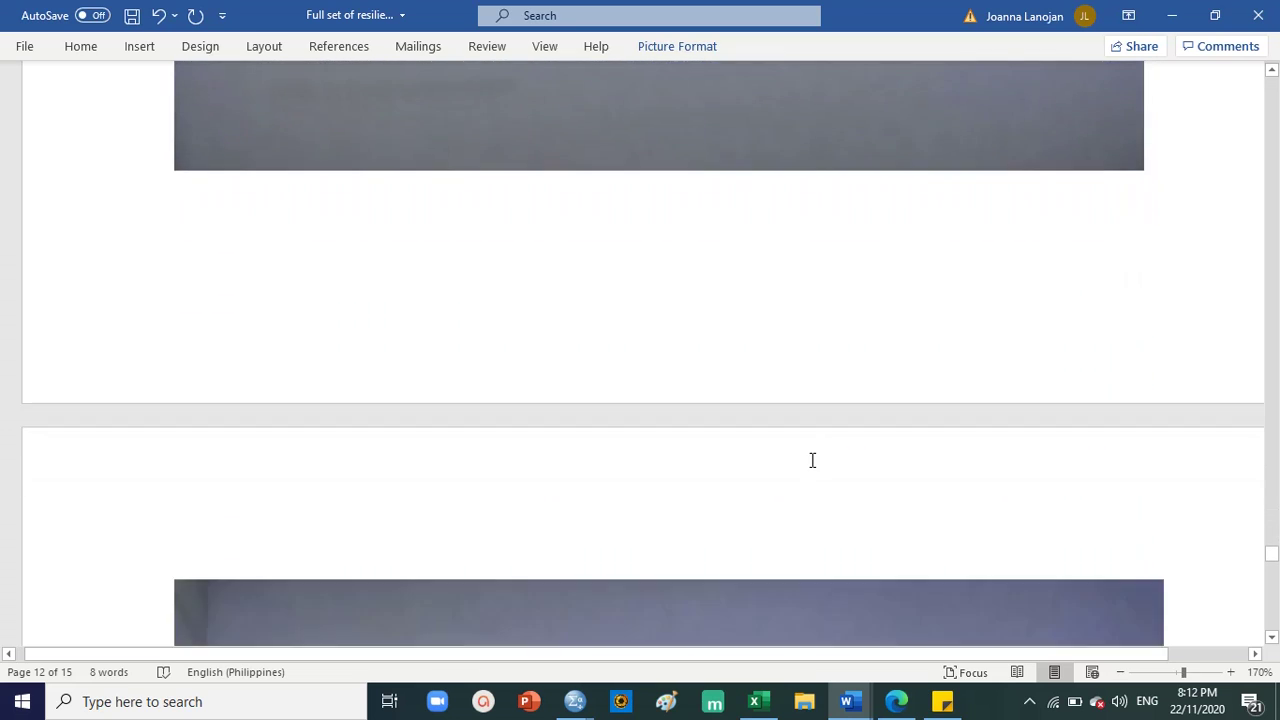
scroll(840, 471, down, 12)
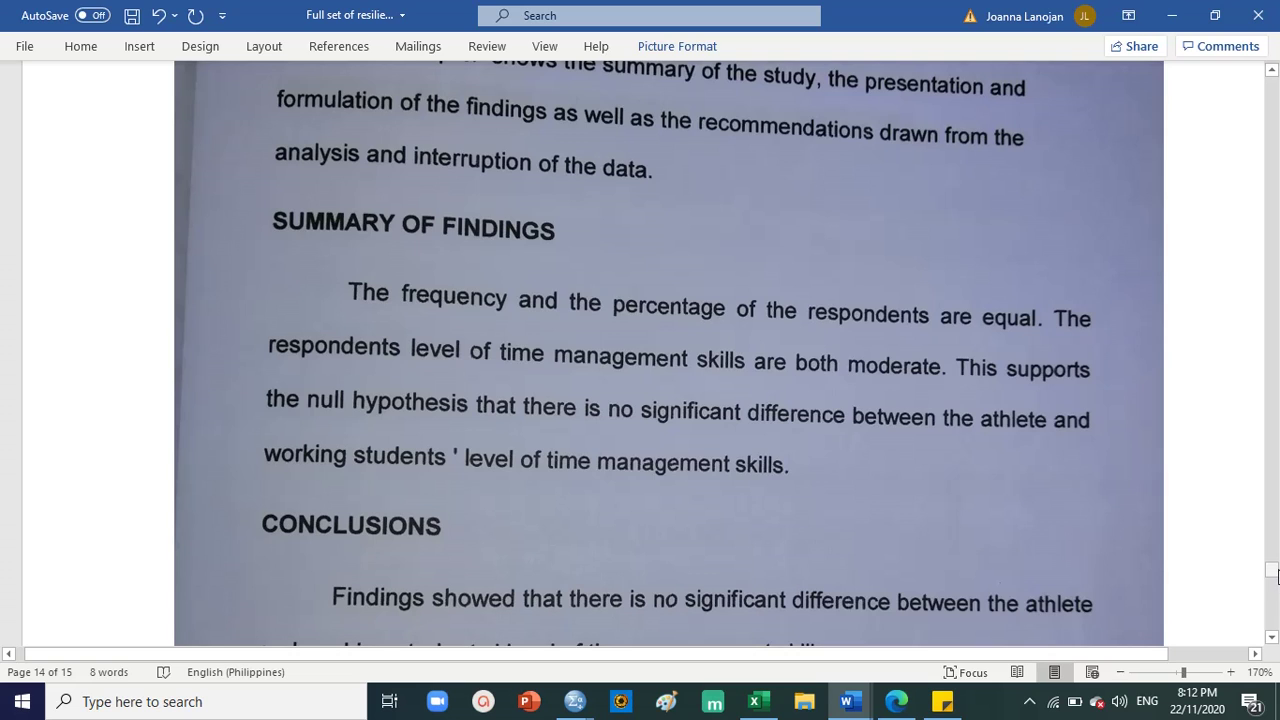
Go back to the sample table correlating parenting styles with school social behaviour and examine its r, p-value and decision columns.
drag(1277, 575, 1174, 401)
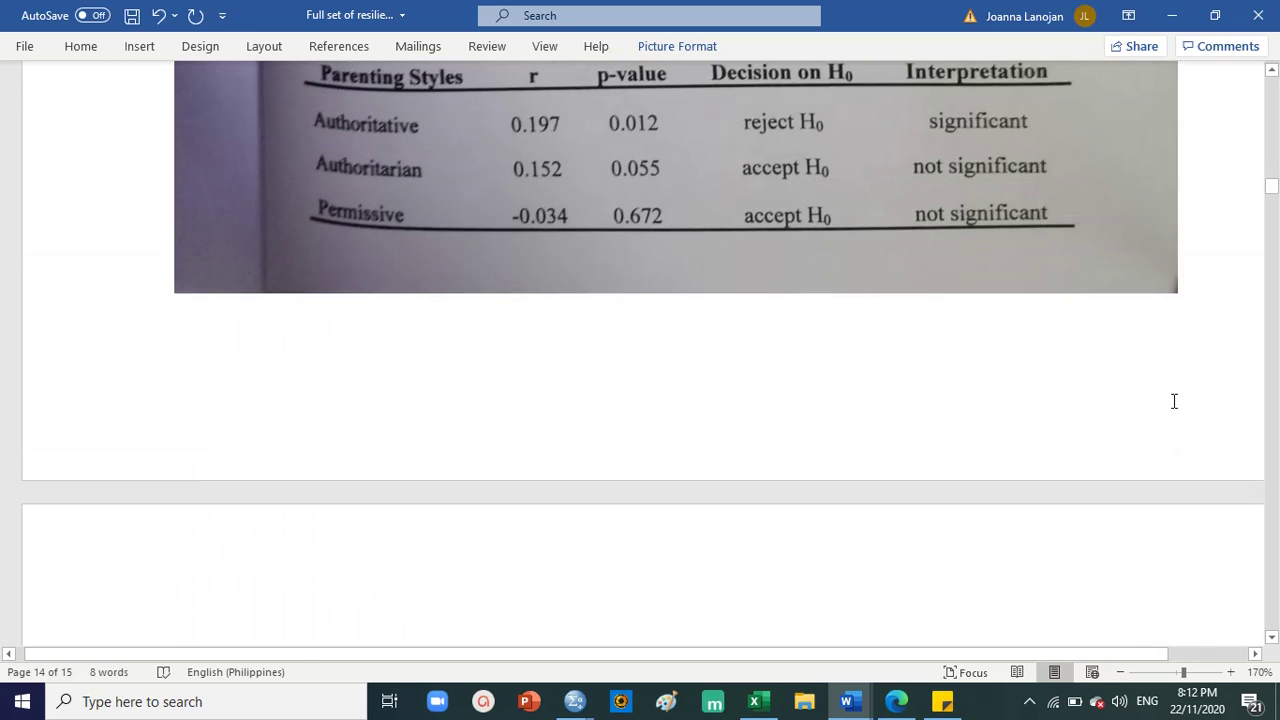
scroll(1174, 401, up, 6)
scroll(1171, 394, down, 4)
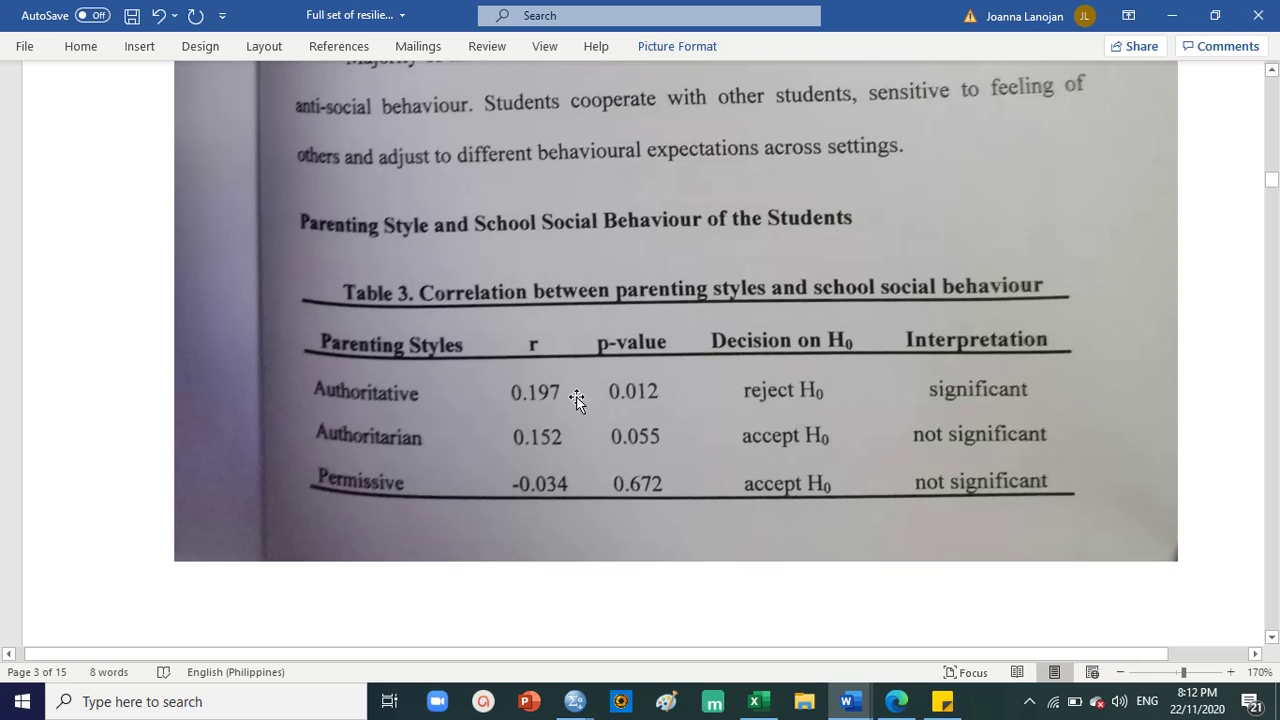
Read the interpretation of the parenting style correlation table and continue to the Summary of findings in Chapter 5.
scroll(927, 347, down, 8)
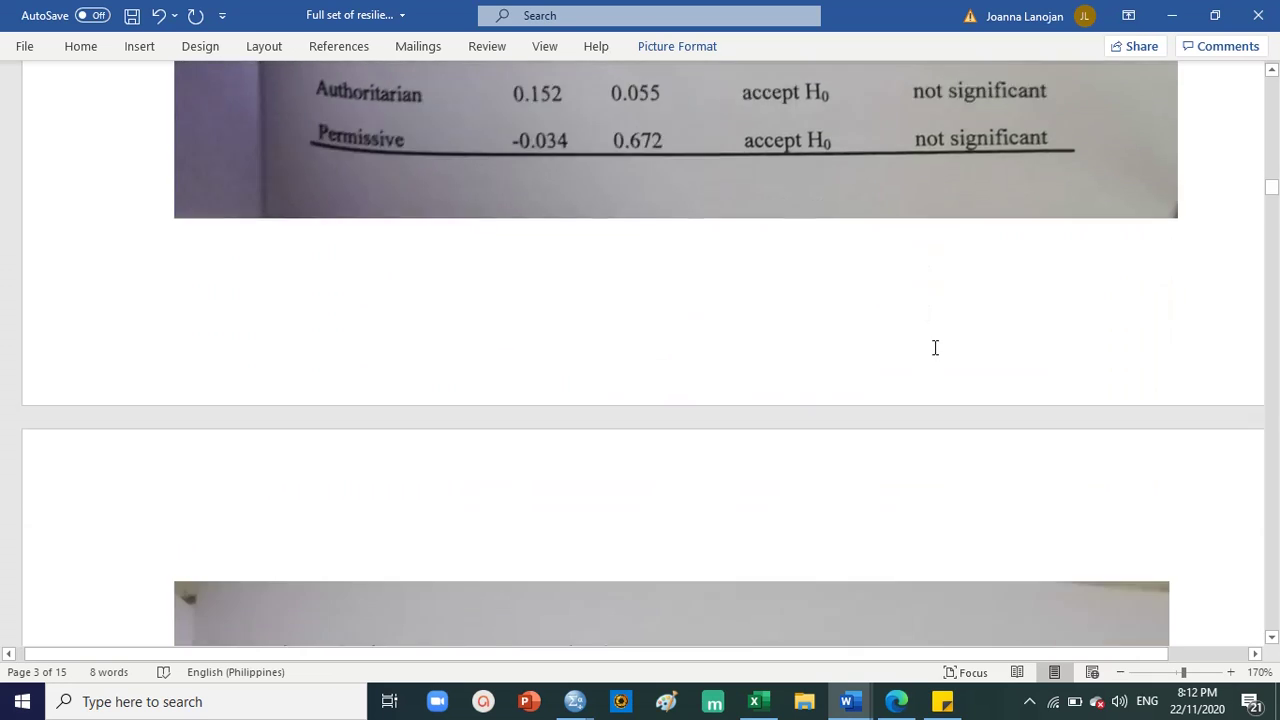
scroll(697, 317, down, 3)
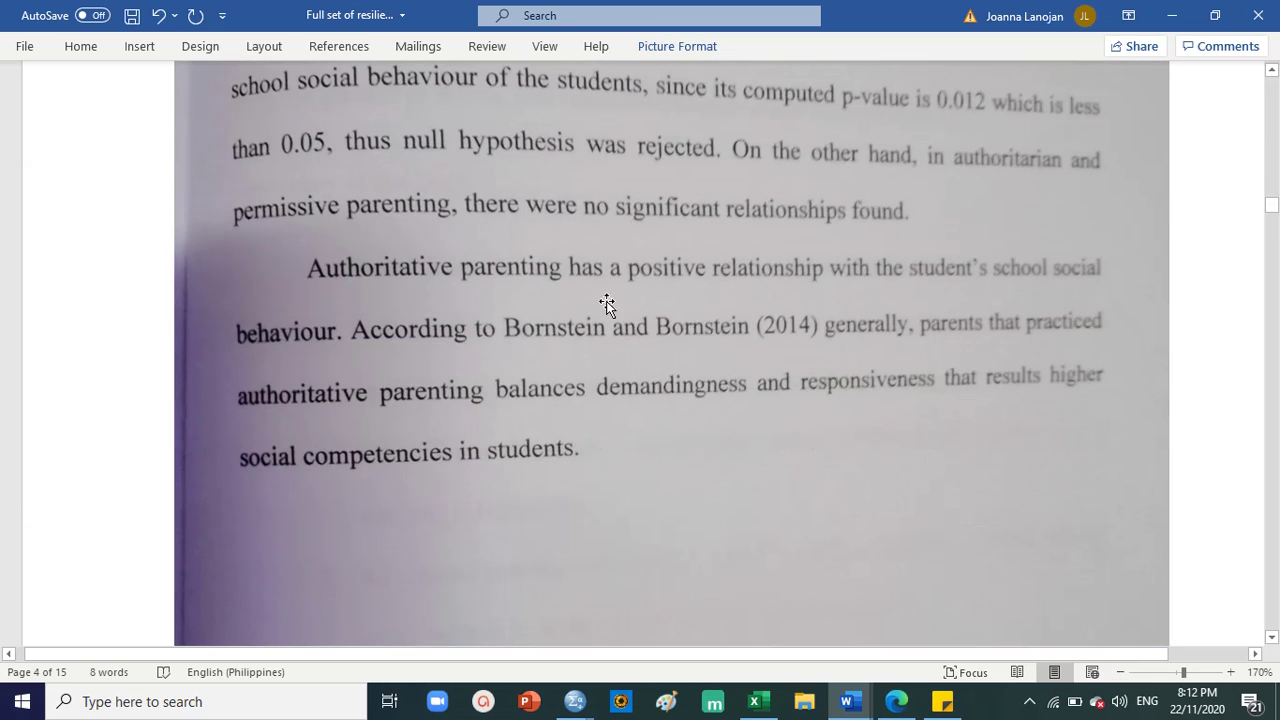
scroll(606, 303, down, 4)
scroll(768, 307, down, 8)
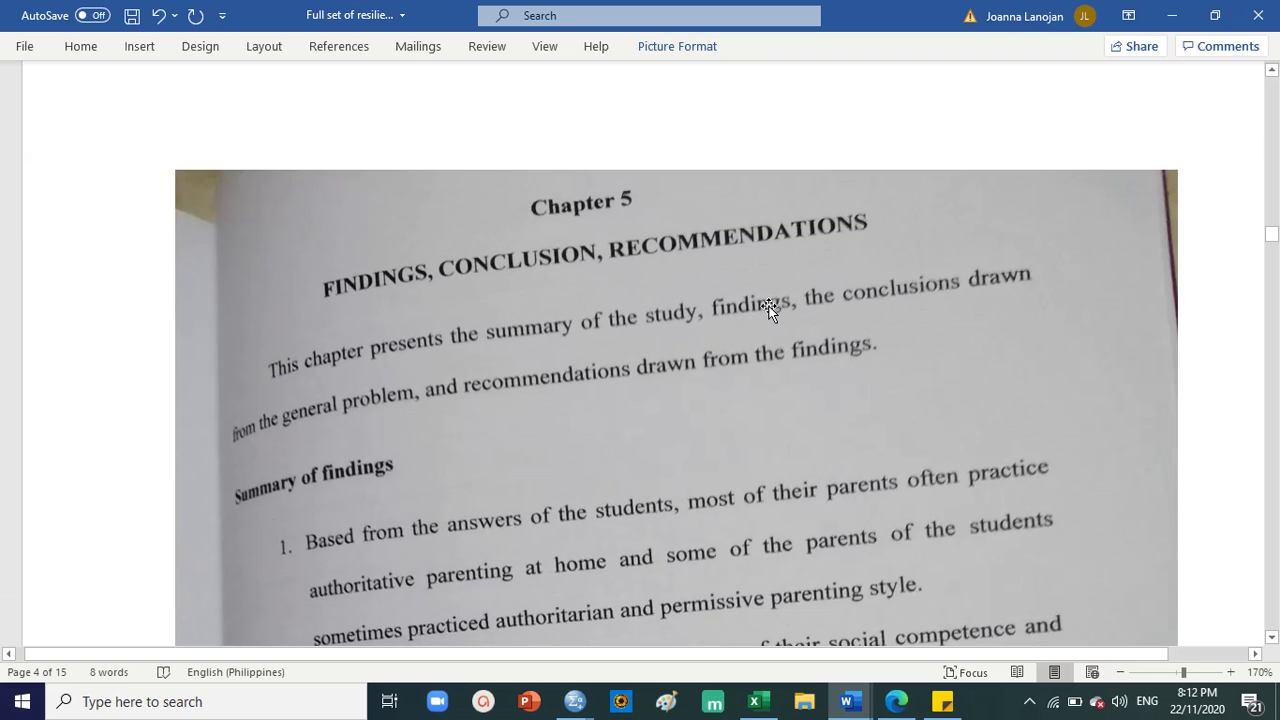
scroll(768, 307, down, 3)
click(768, 307)
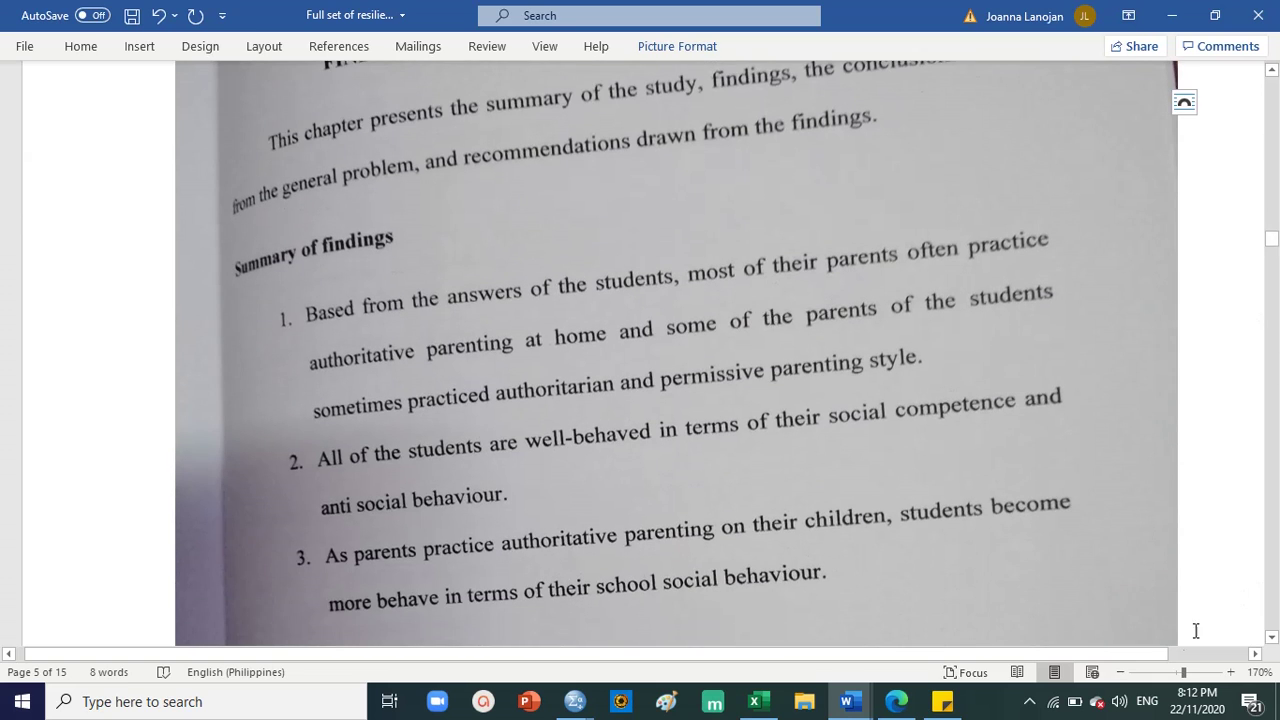
Reduce the zoom to 100% and return to the start of Chapter 4 to view Table 1, Level of Parenting Styles.
click(1120, 672)
click(1120, 672)
click(1121, 673)
click(1121, 673)
click(1121, 673)
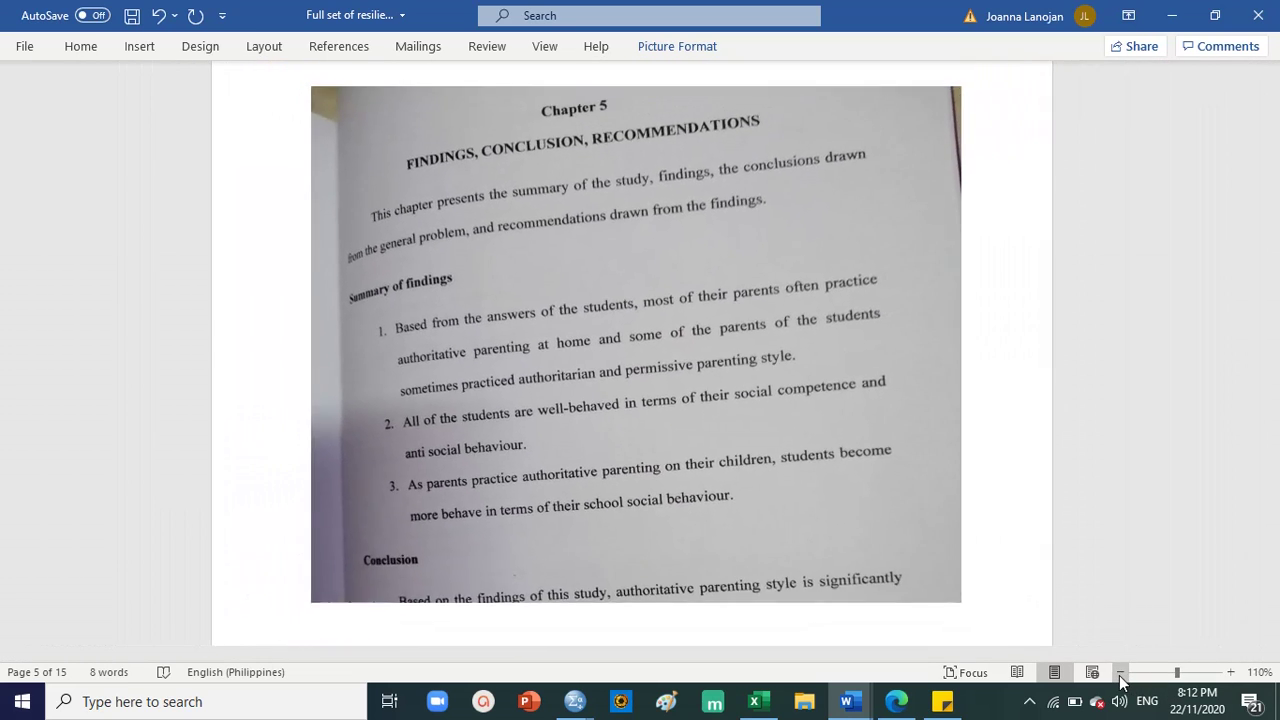
scroll(1268, 232, up, 3)
drag(1268, 232, 1272, 83)
scroll(1113, 322, down, 10)
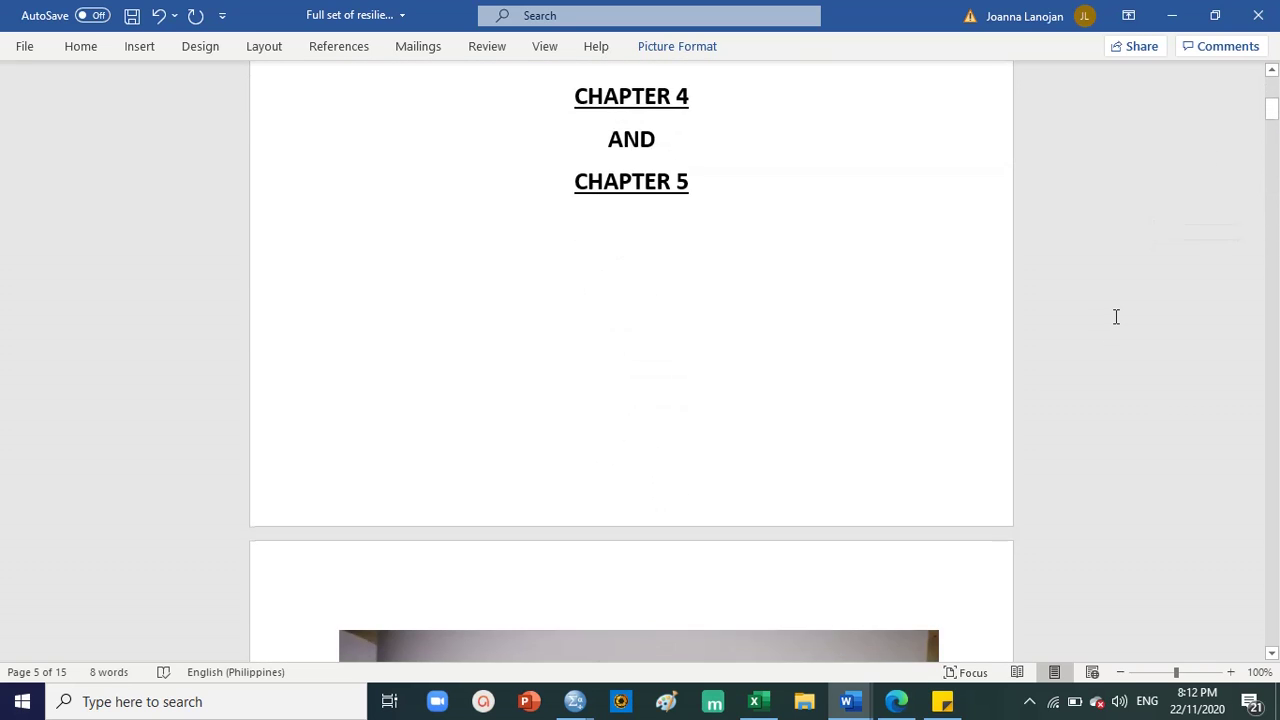
scroll(783, 350, down, 10)
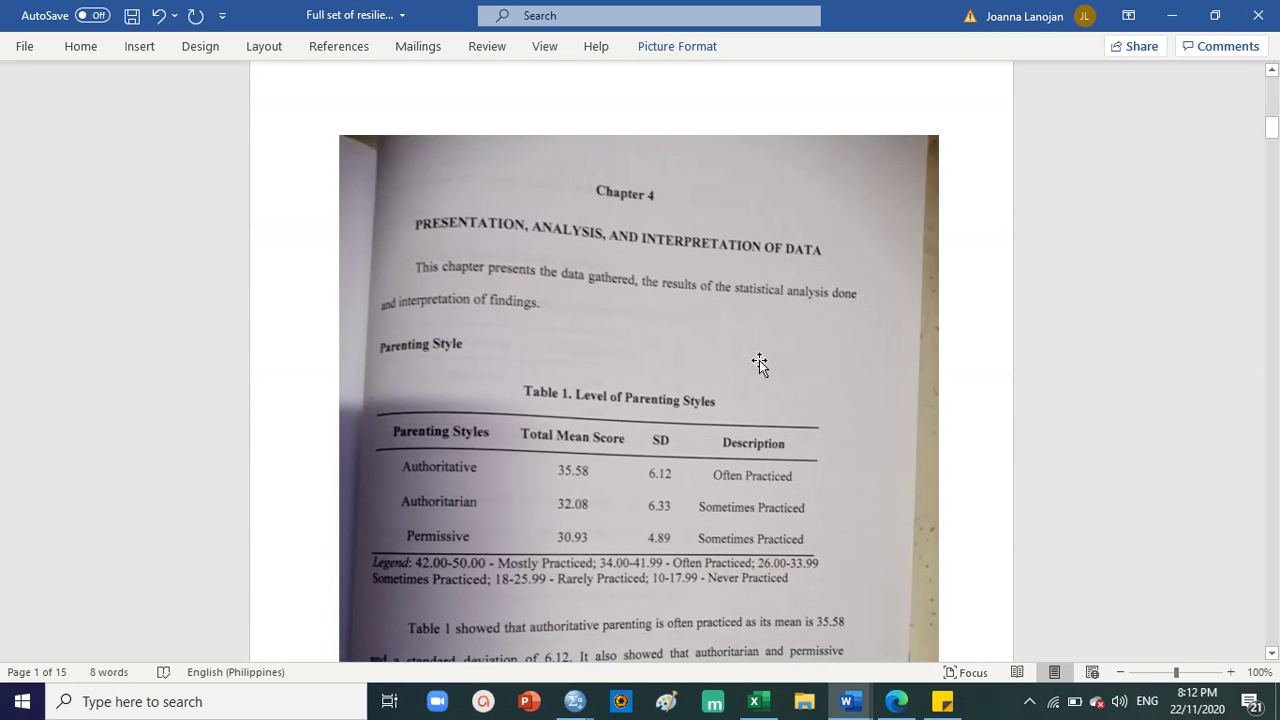
scroll(879, 413, up, 2)
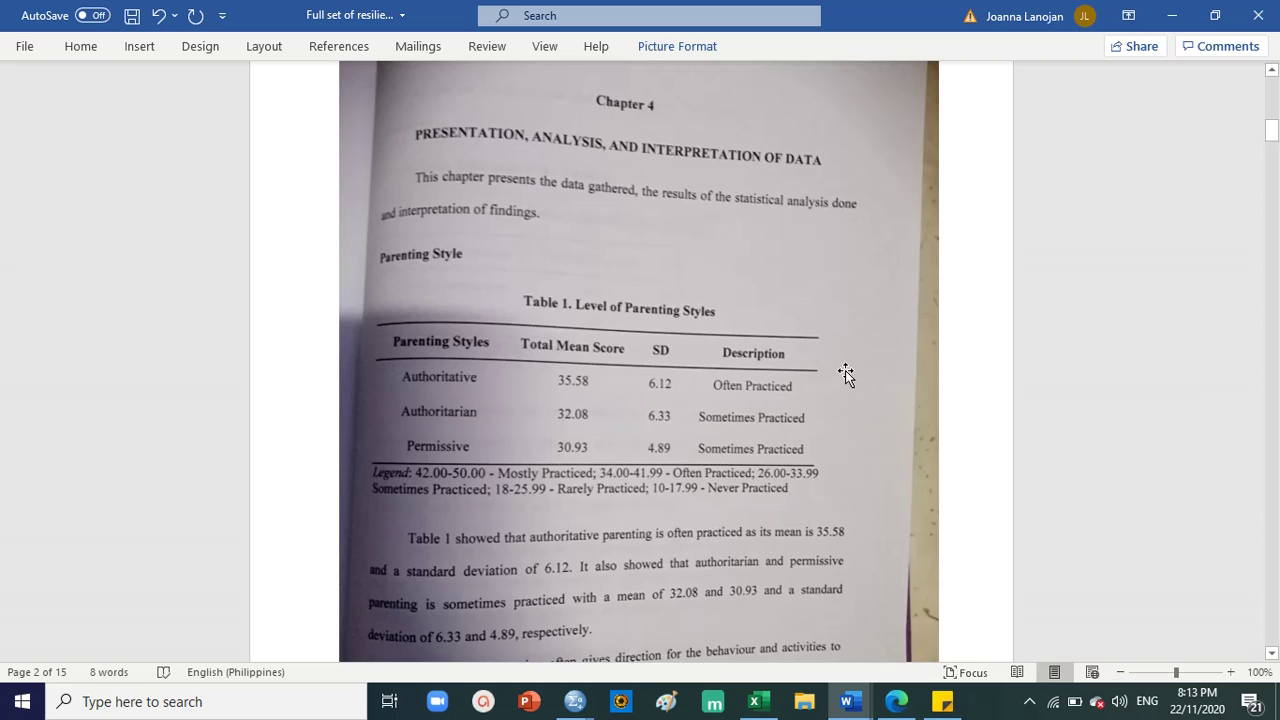
scroll(748, 469, up, 2)
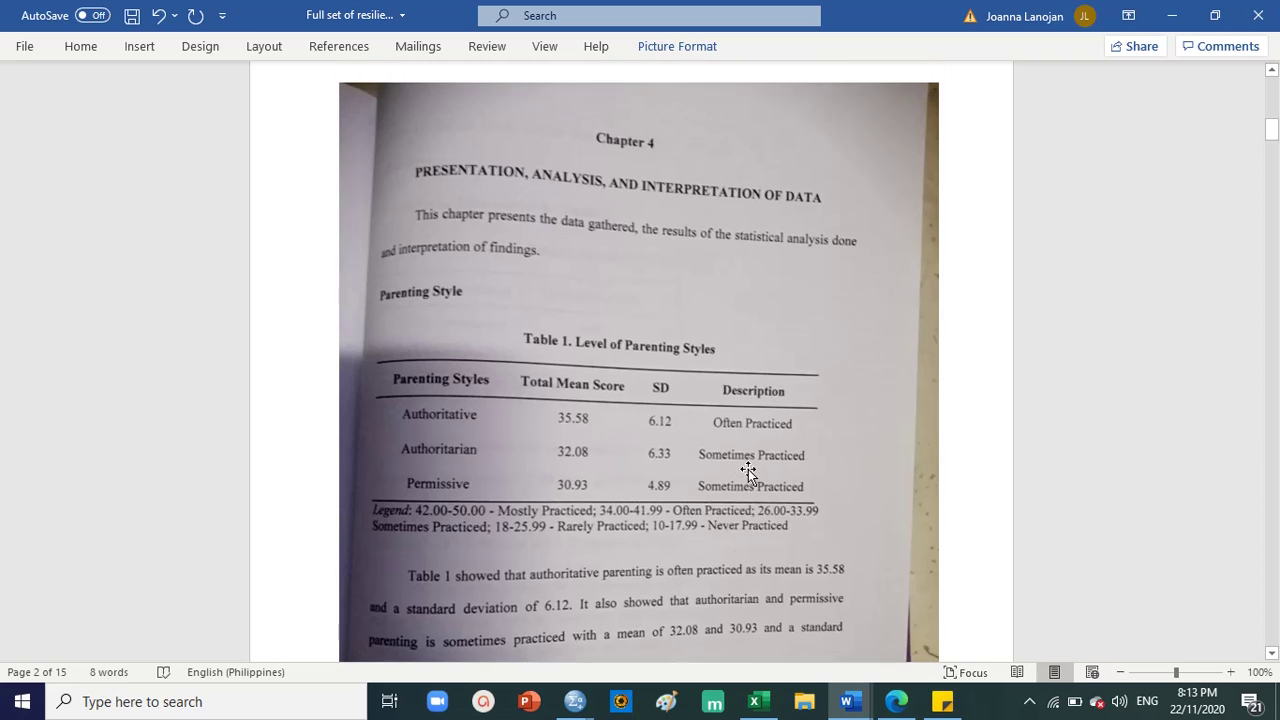
Enlarge the document to 130% and survey the Chapter 4 tables from Level of Parenting Styles through the correlation table.
click(1231, 672)
click(1231, 672)
click(1231, 672)
scroll(629, 371, down, 3)
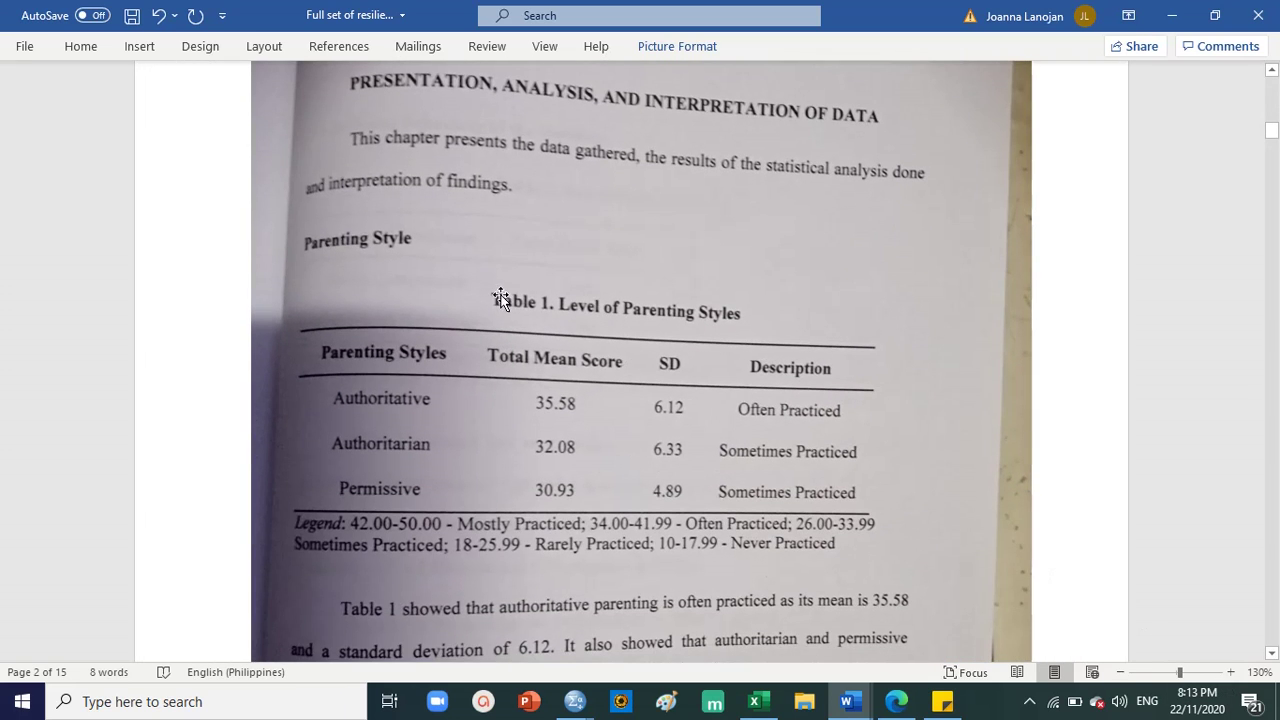
scroll(632, 345, down, 20)
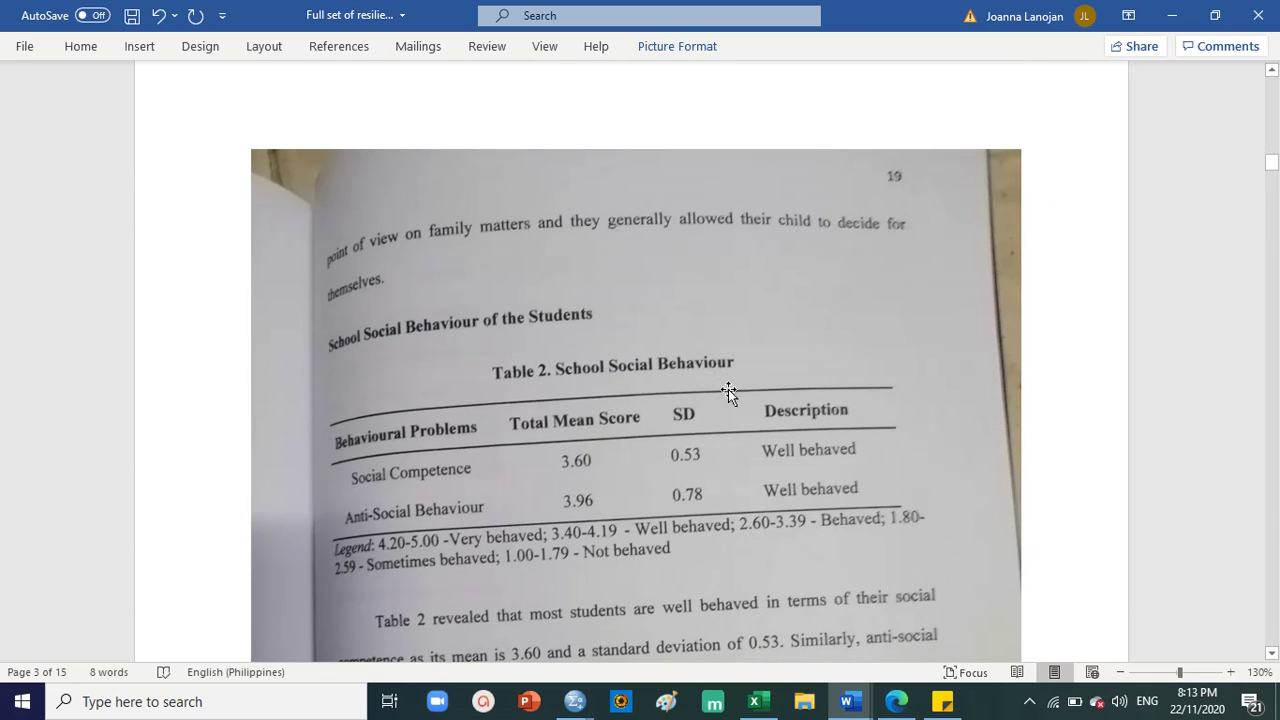
scroll(720, 374, down, 18)
scroll(722, 333, down, 3)
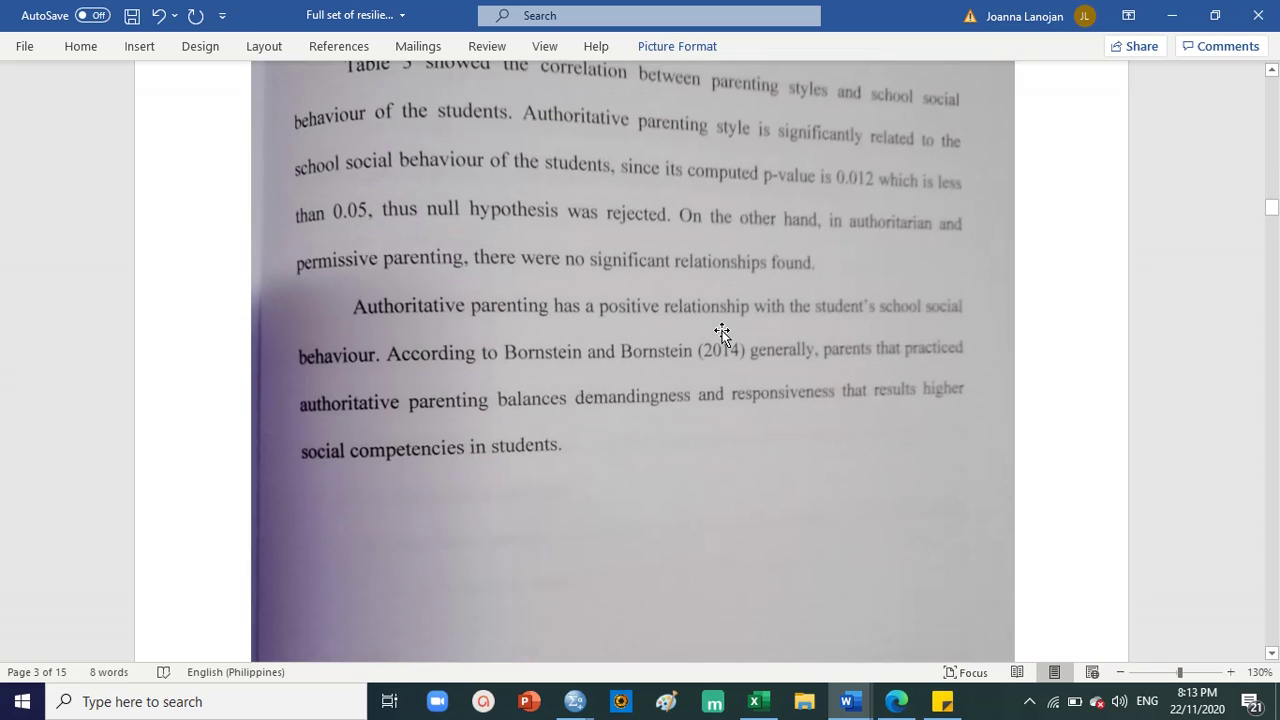
scroll(720, 334, up, 7)
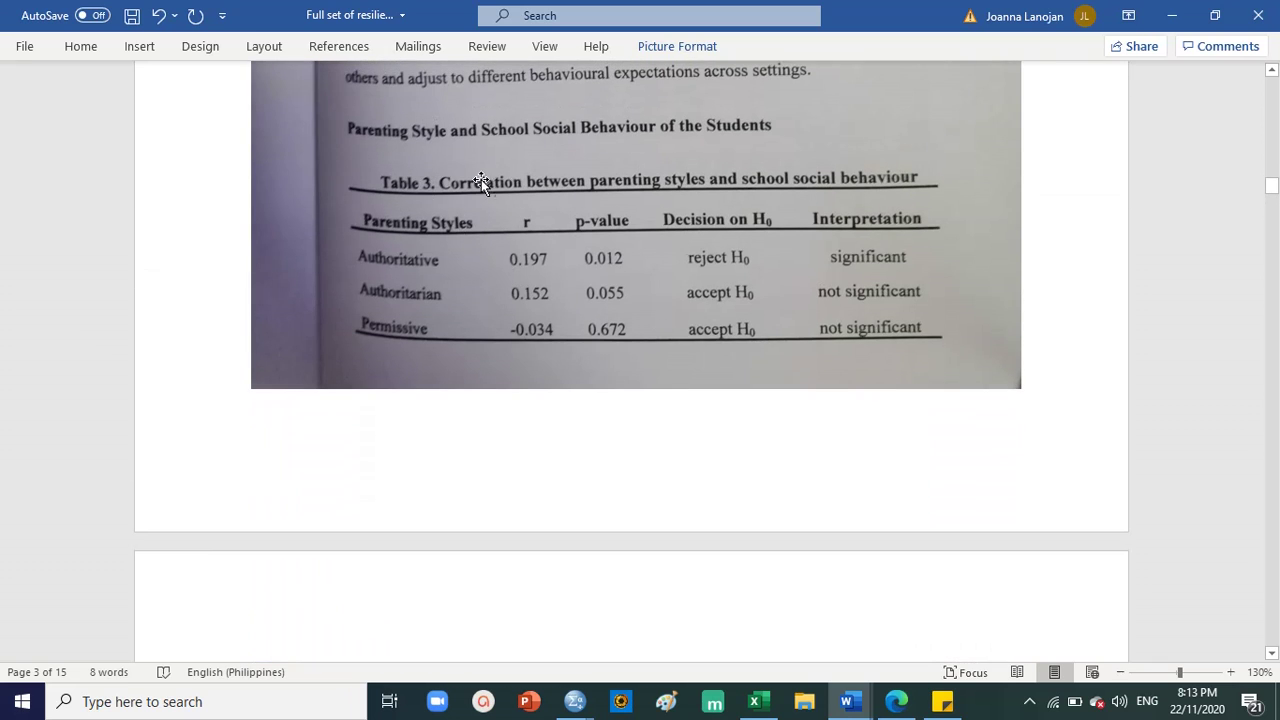
scroll(689, 220, up, 2)
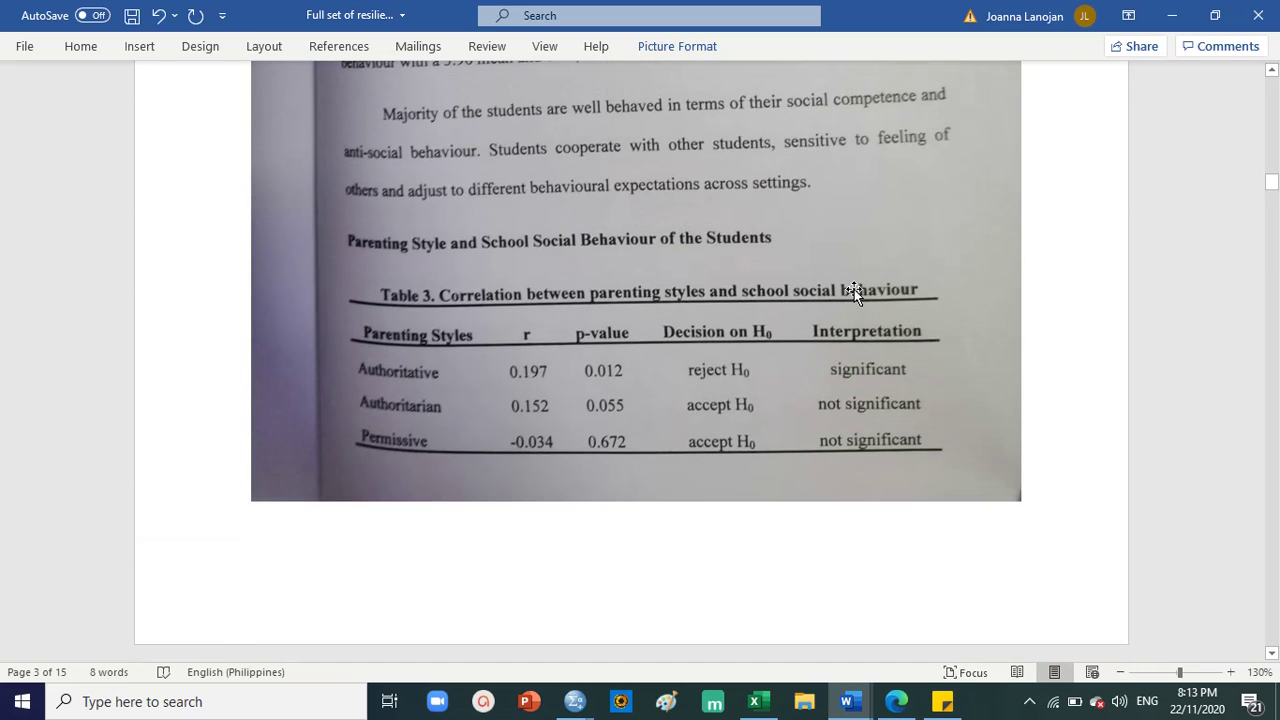
scroll(794, 362, up, 18)
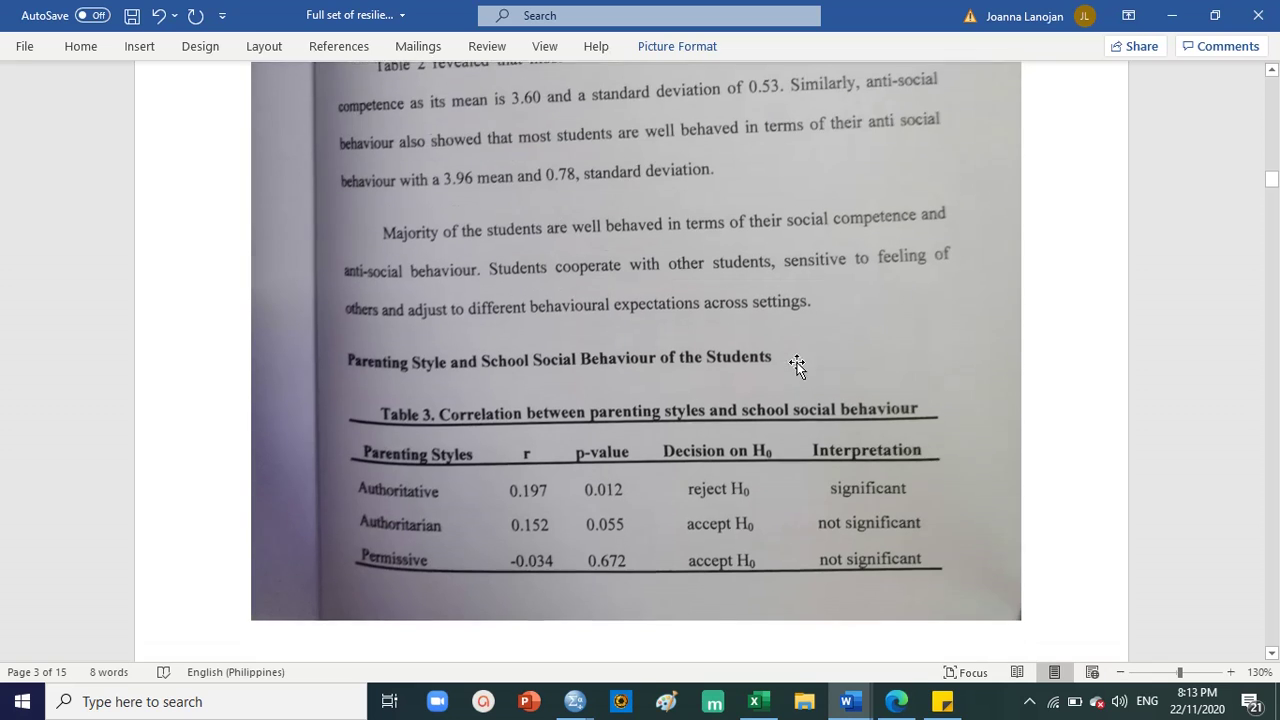
Examine Table 1 on parenting styles together with its legend and the interpretation paragraphs below it.
scroll(800, 342, up, 10)
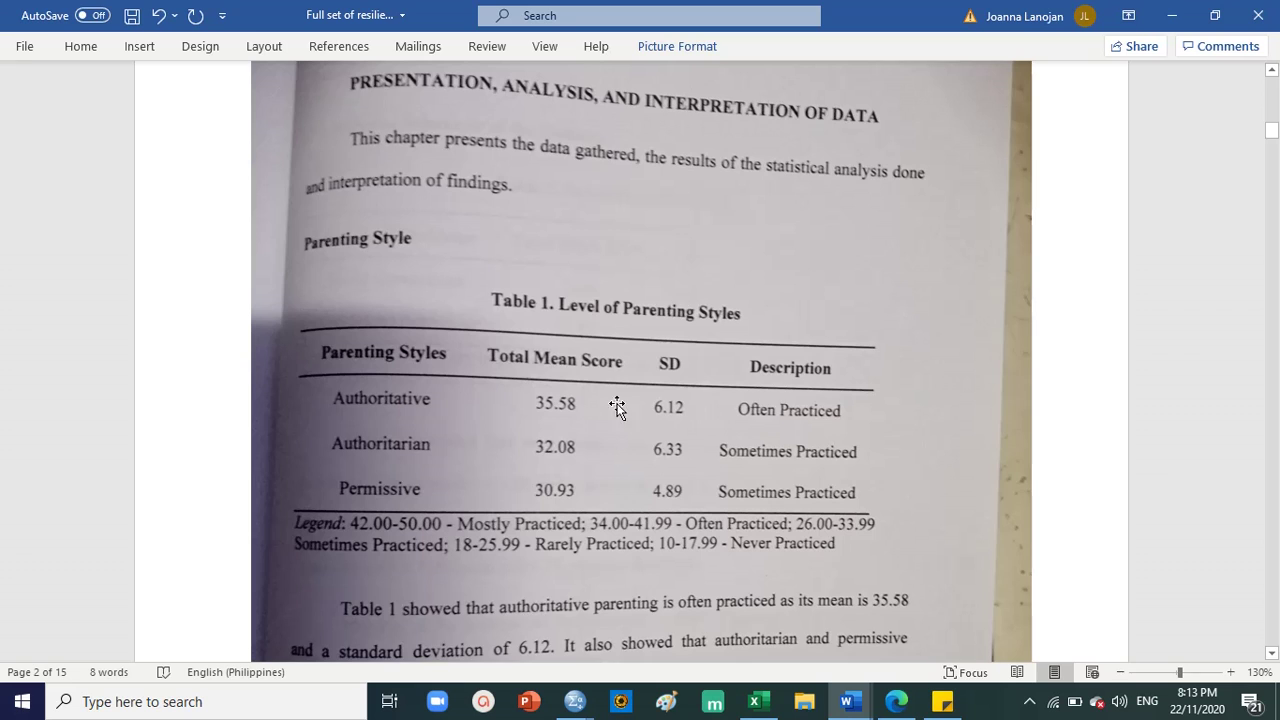
scroll(622, 385, down, 3)
scroll(540, 380, down, 2)
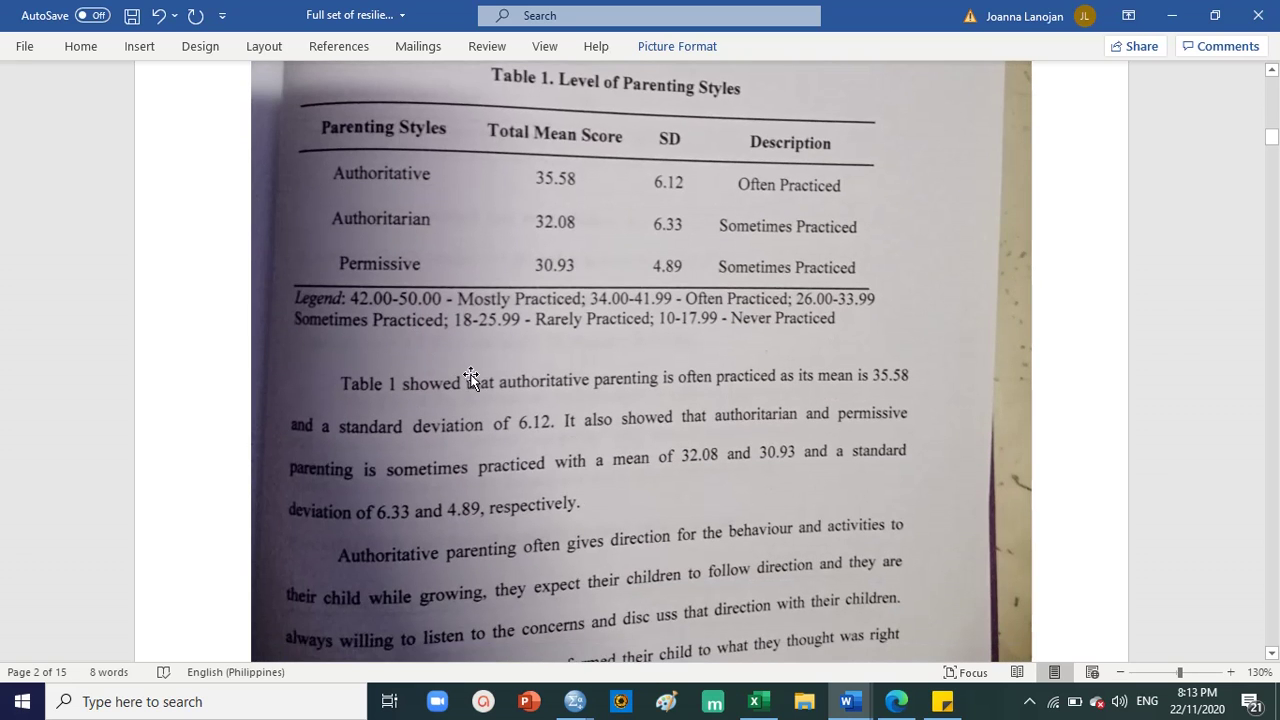
scroll(430, 370, down, 2)
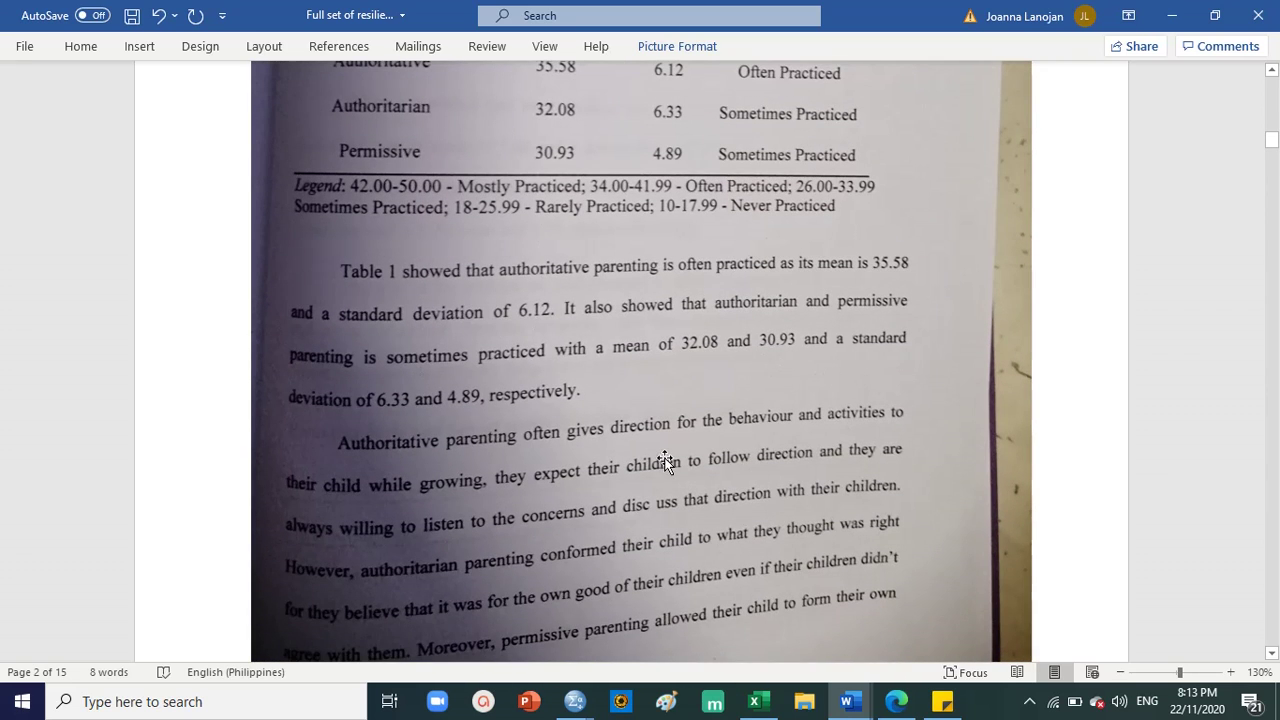
scroll(660, 420, up, 4)
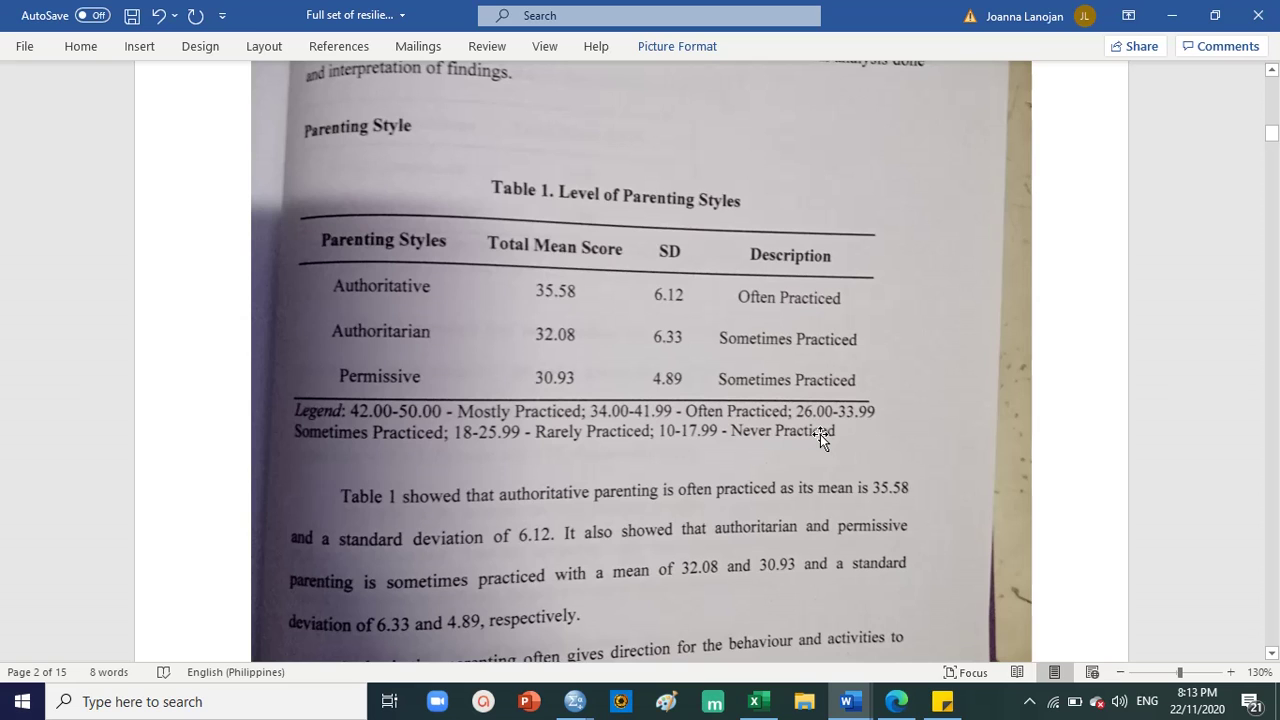
scroll(820, 434, up, 2)
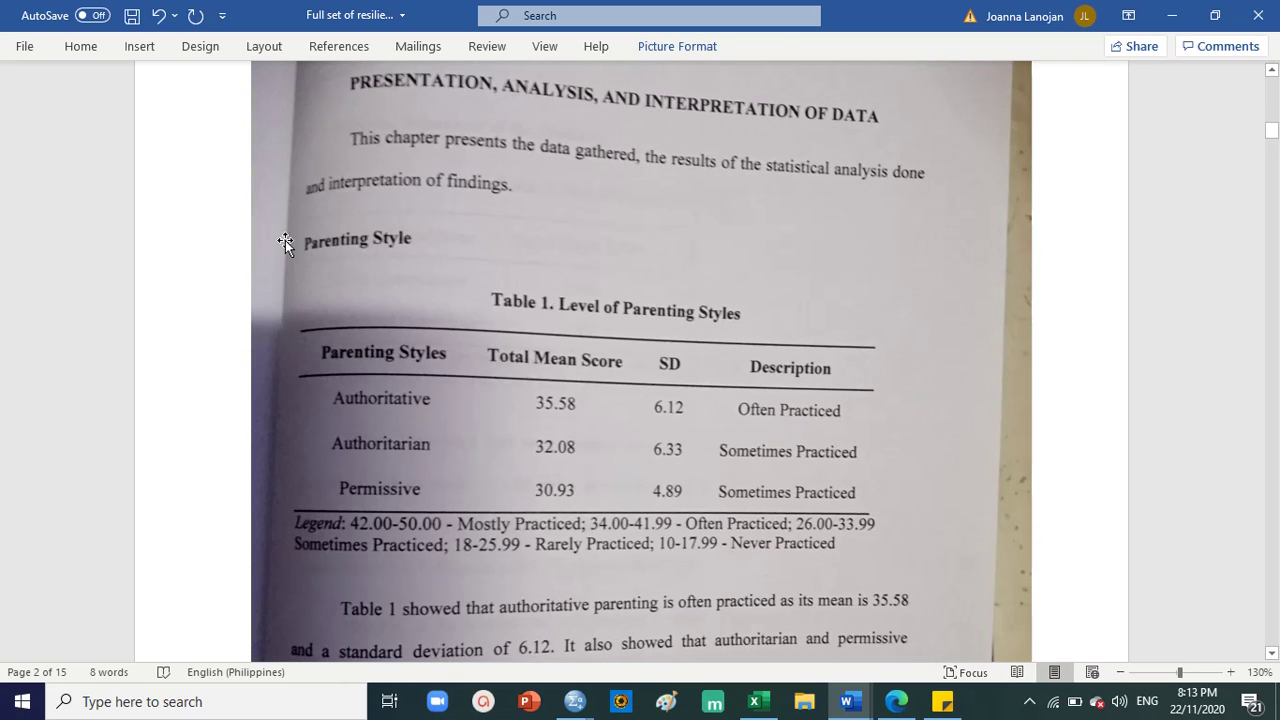
Continue to Table 2, School Social Behaviour, and read its legend and interpretation paragraphs.
scroll(366, 244, down, 5)
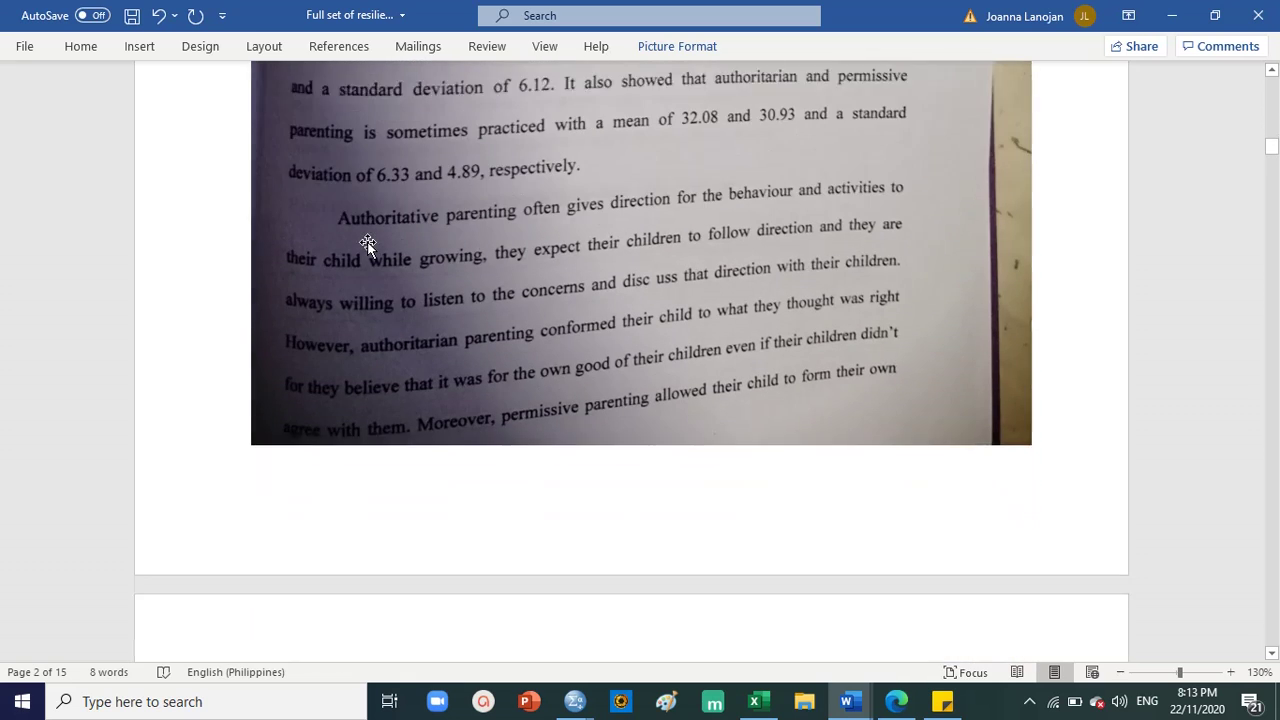
scroll(369, 242, down, 6)
scroll(543, 240, up, 2)
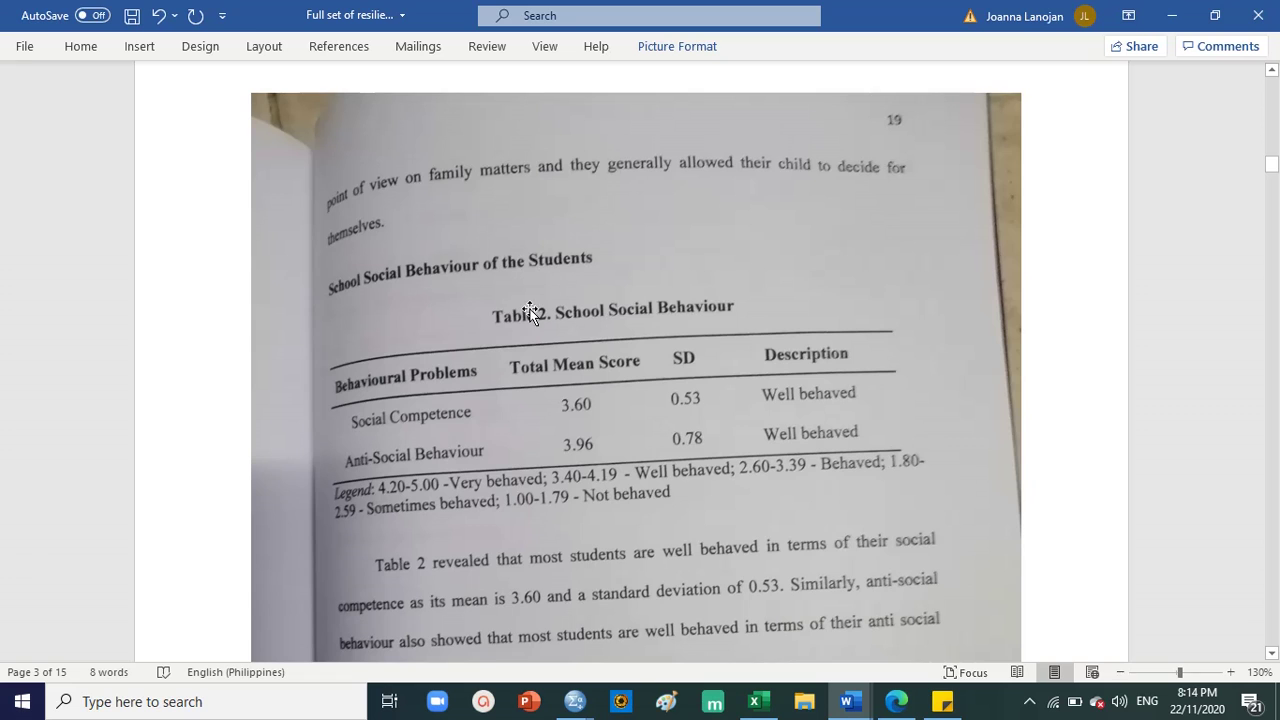
scroll(684, 309, down, 3)
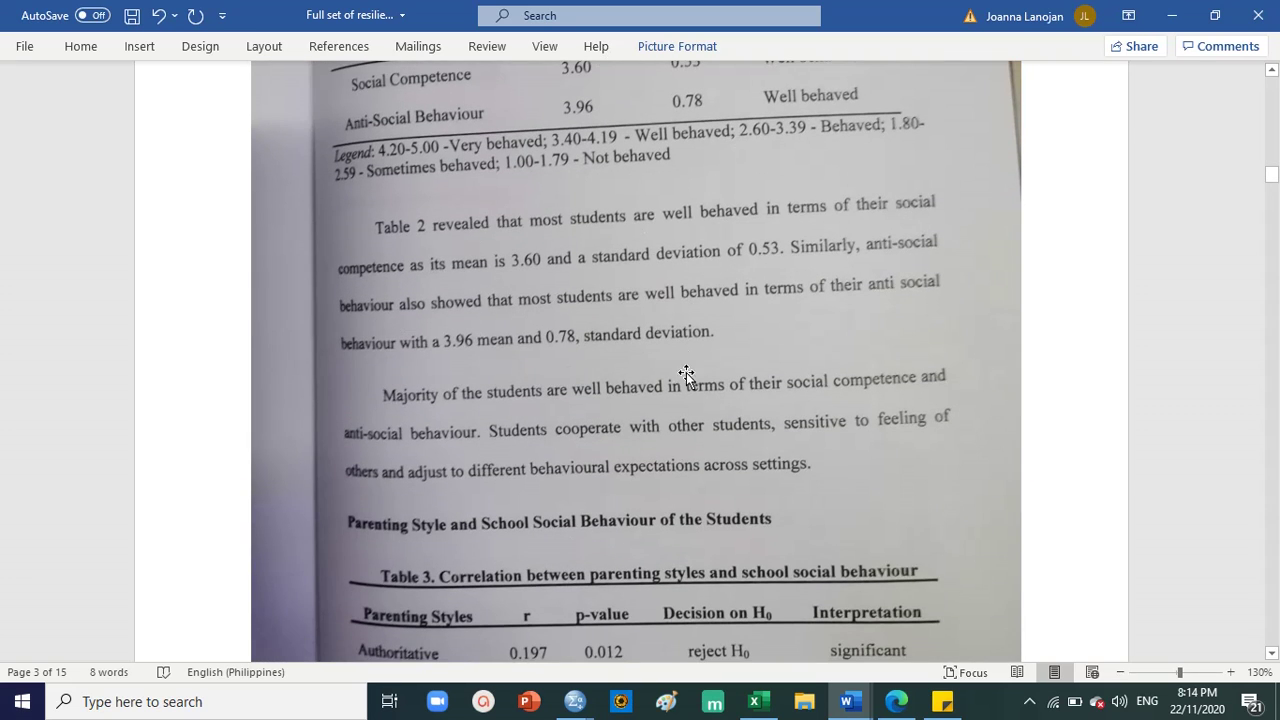
scroll(686, 372, up, 2)
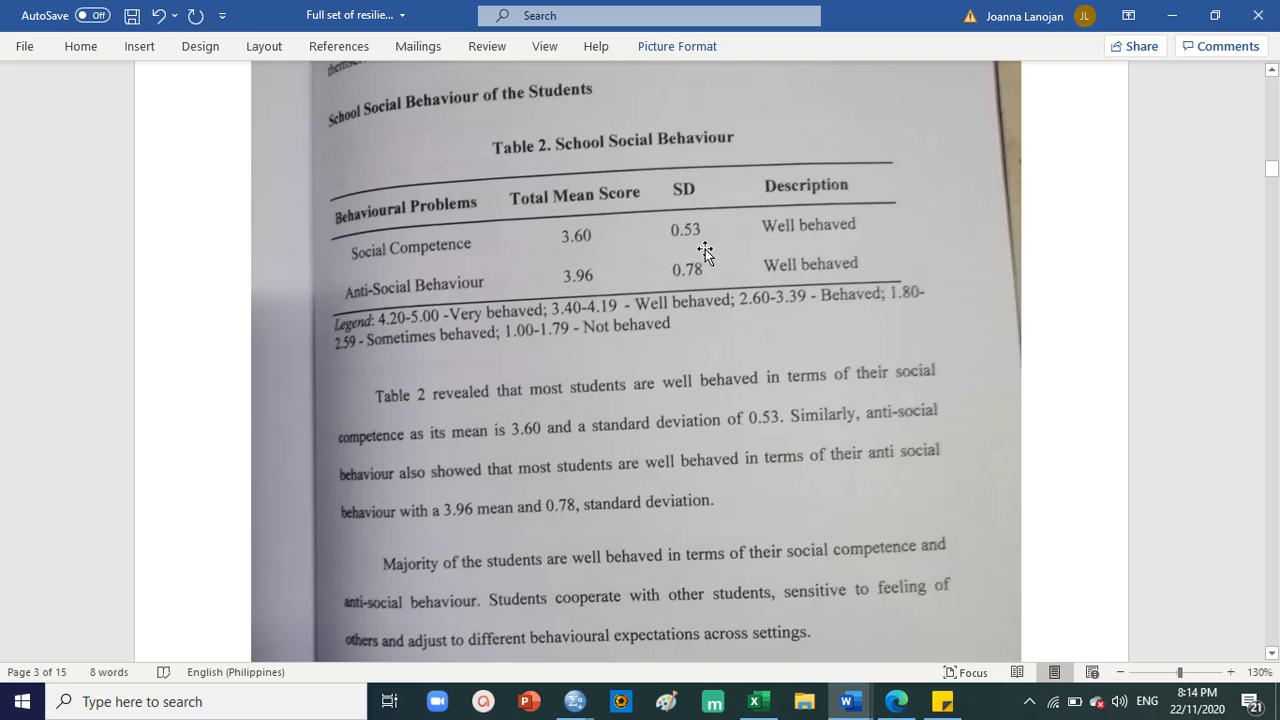
Compare the Table 2 discussion with the section heading, title and columns of Table 3 on correlation.
scroll(705, 250, down, 4)
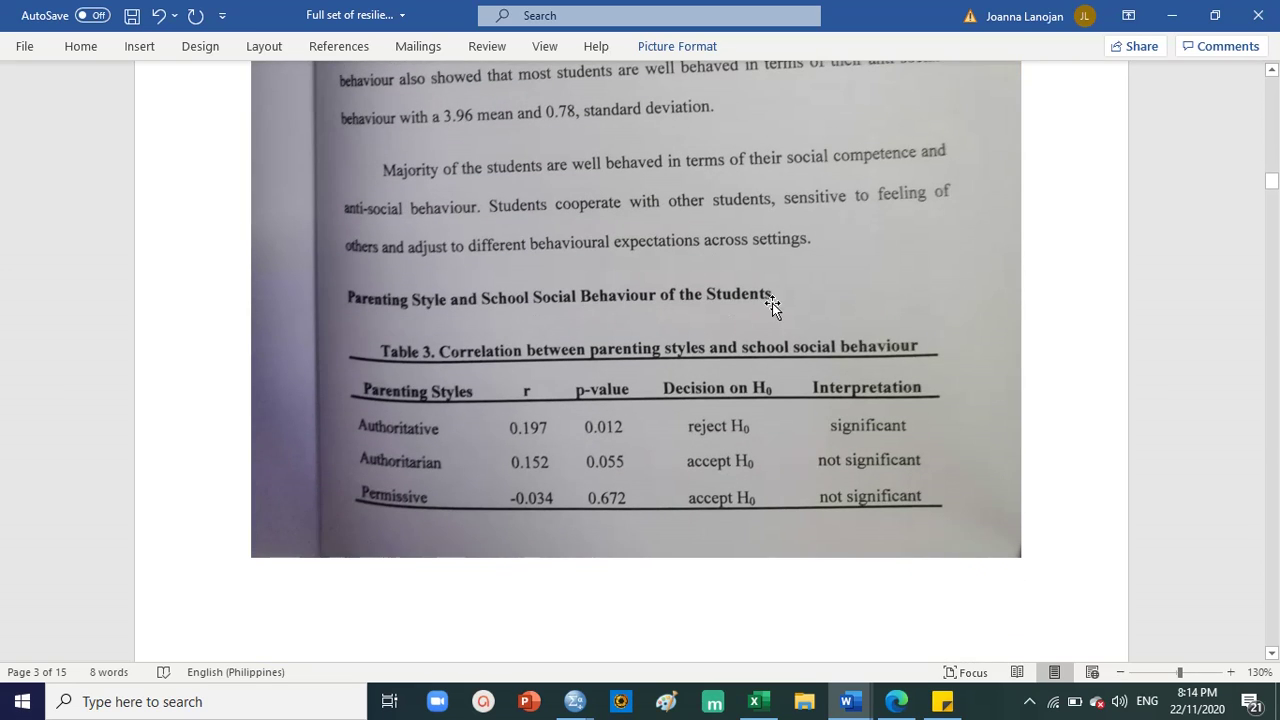
scroll(534, 388, up, 4)
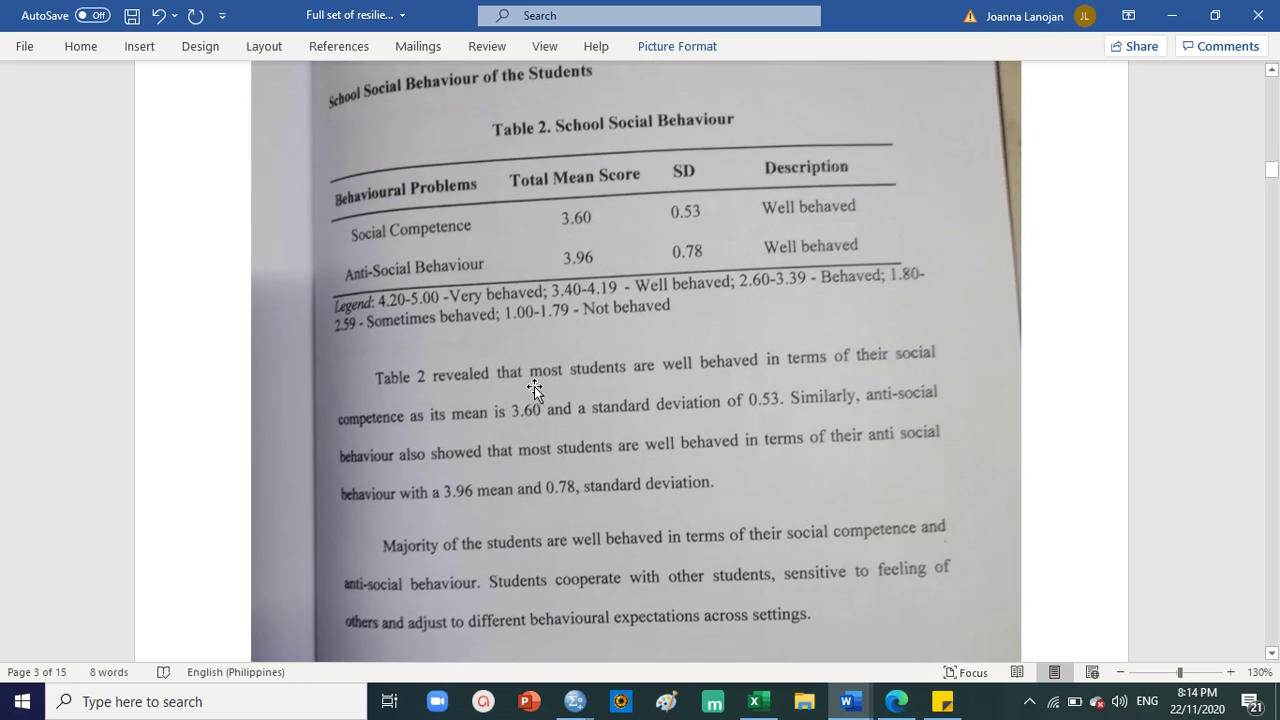
scroll(534, 386, down, 4)
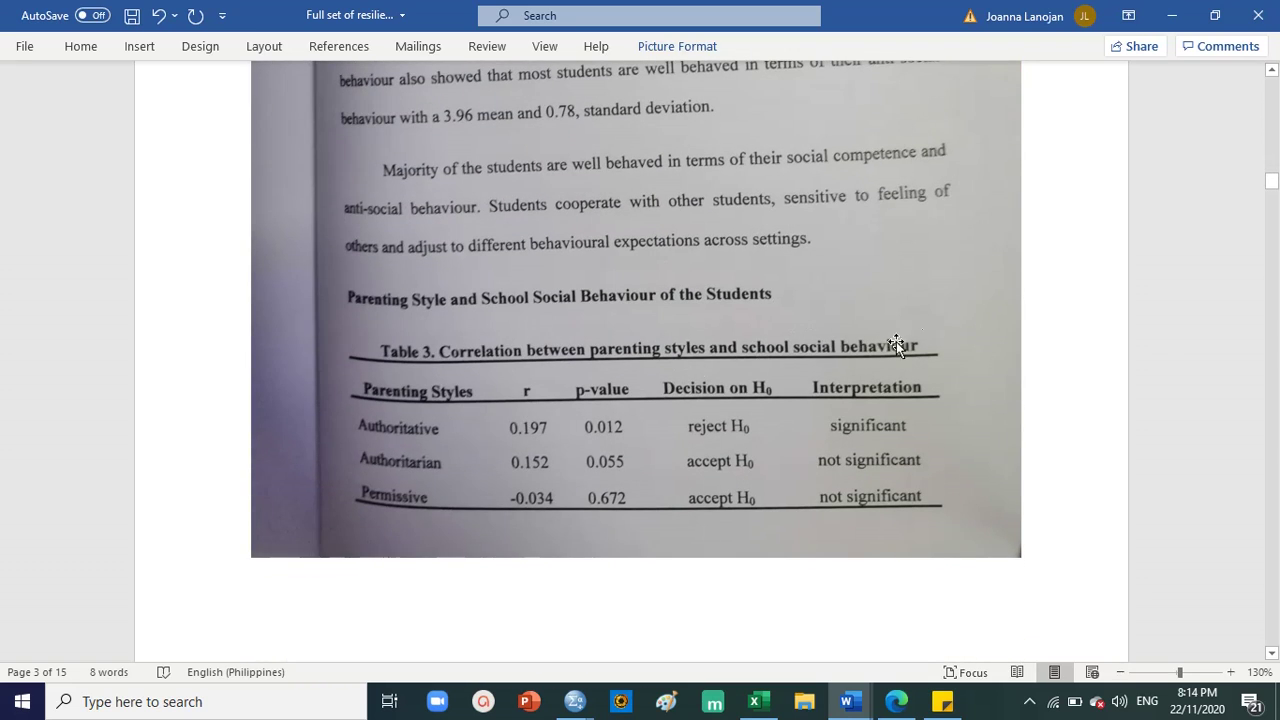
scroll(379, 370, down, 1)
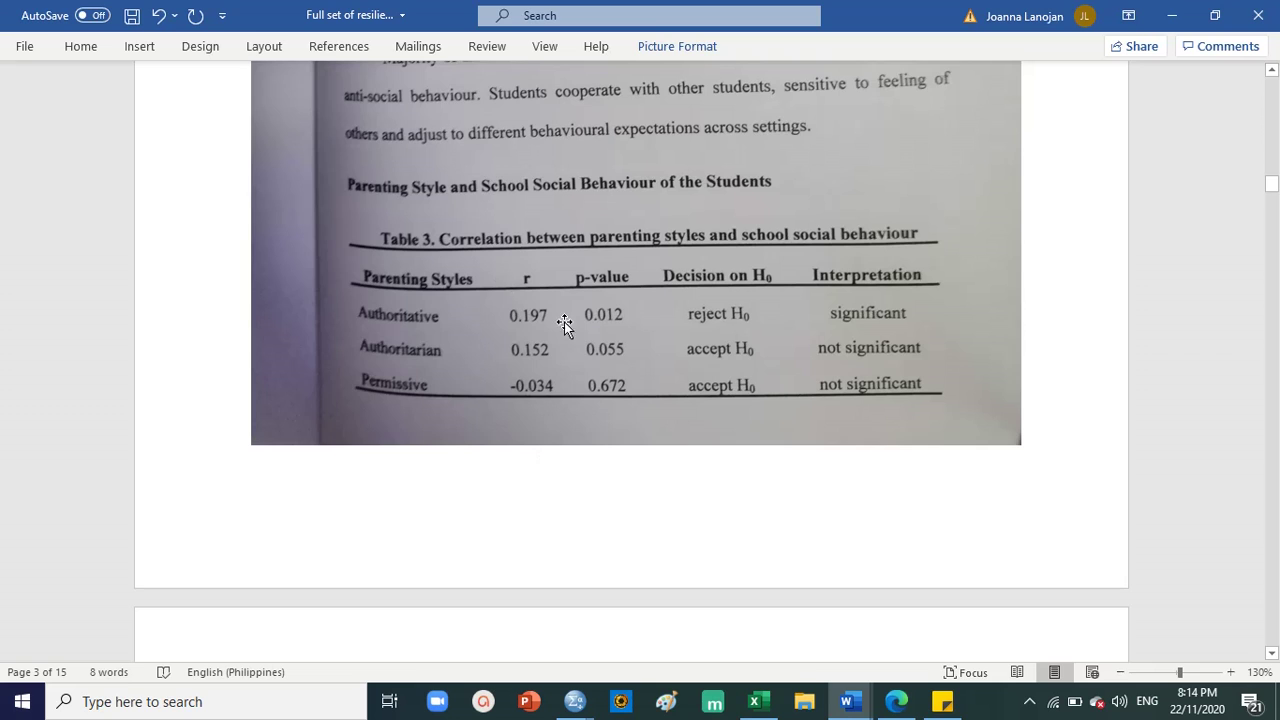
scroll(564, 322, down, 1)
Review Tables 1 to 3 in sequence again and read the interpretation text that follows the correlation table.
scroll(574, 383, up, 8)
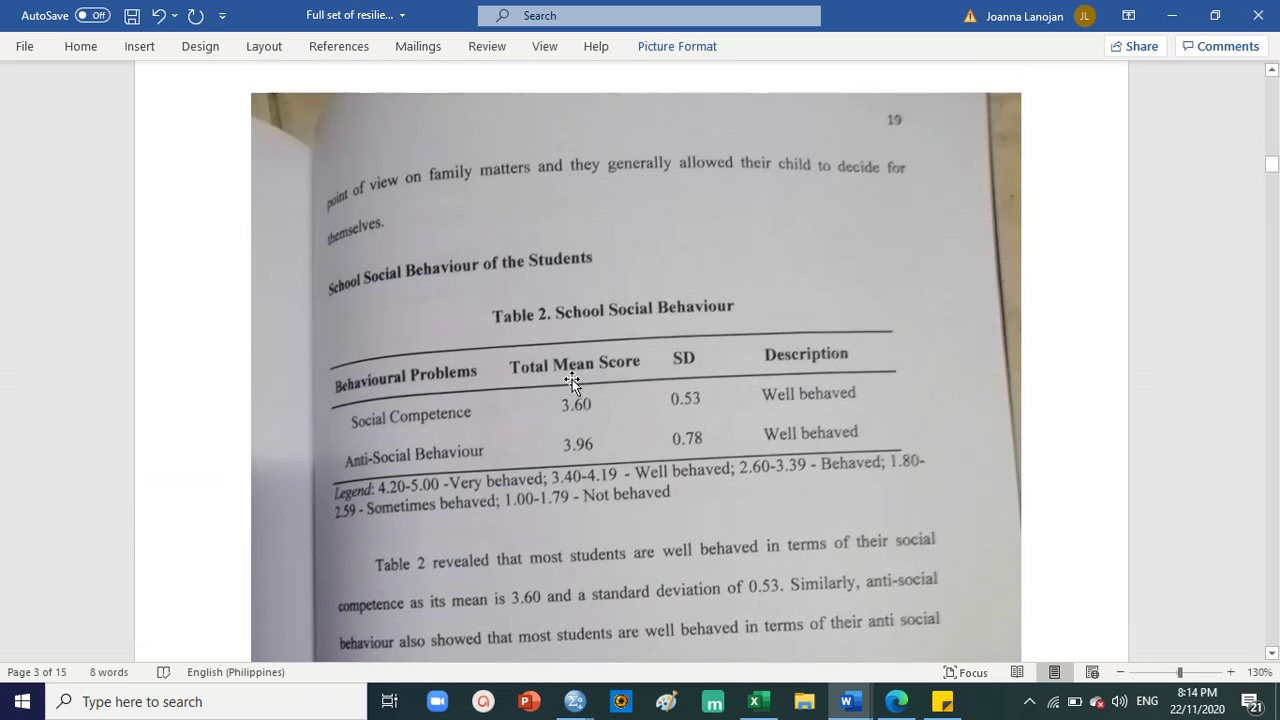
scroll(572, 379, up, 10)
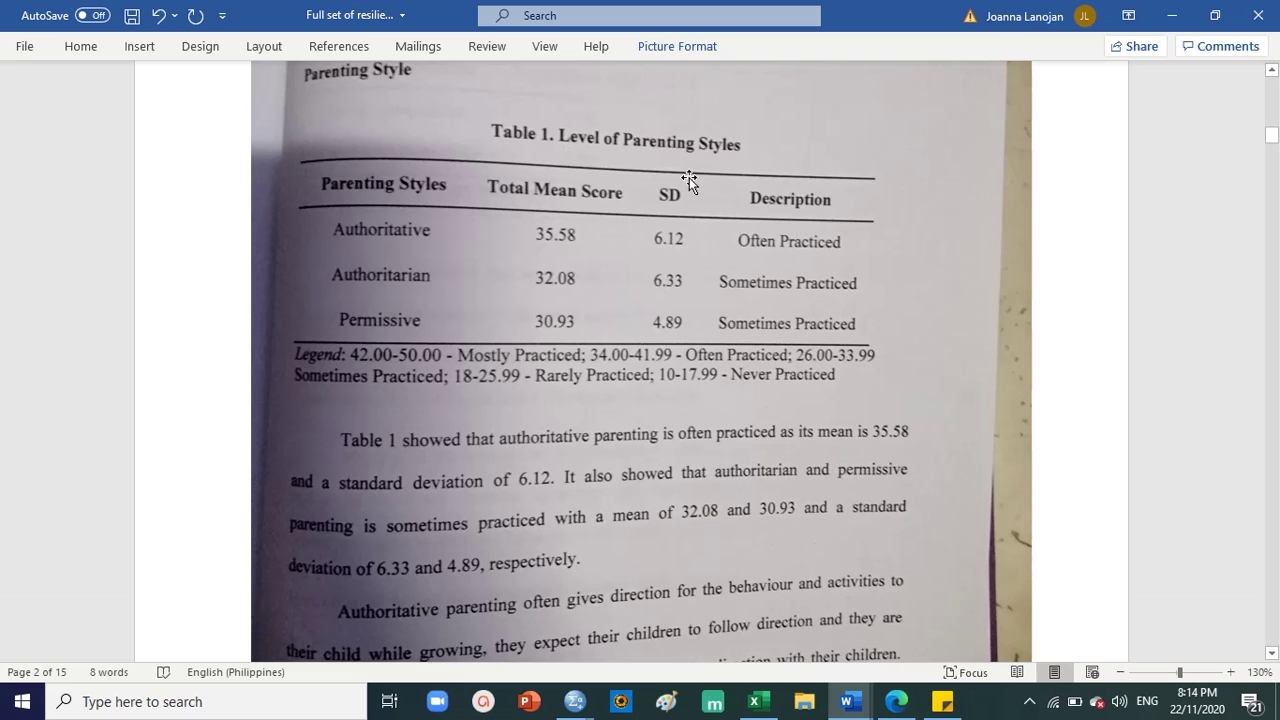
scroll(689, 355, down, 10)
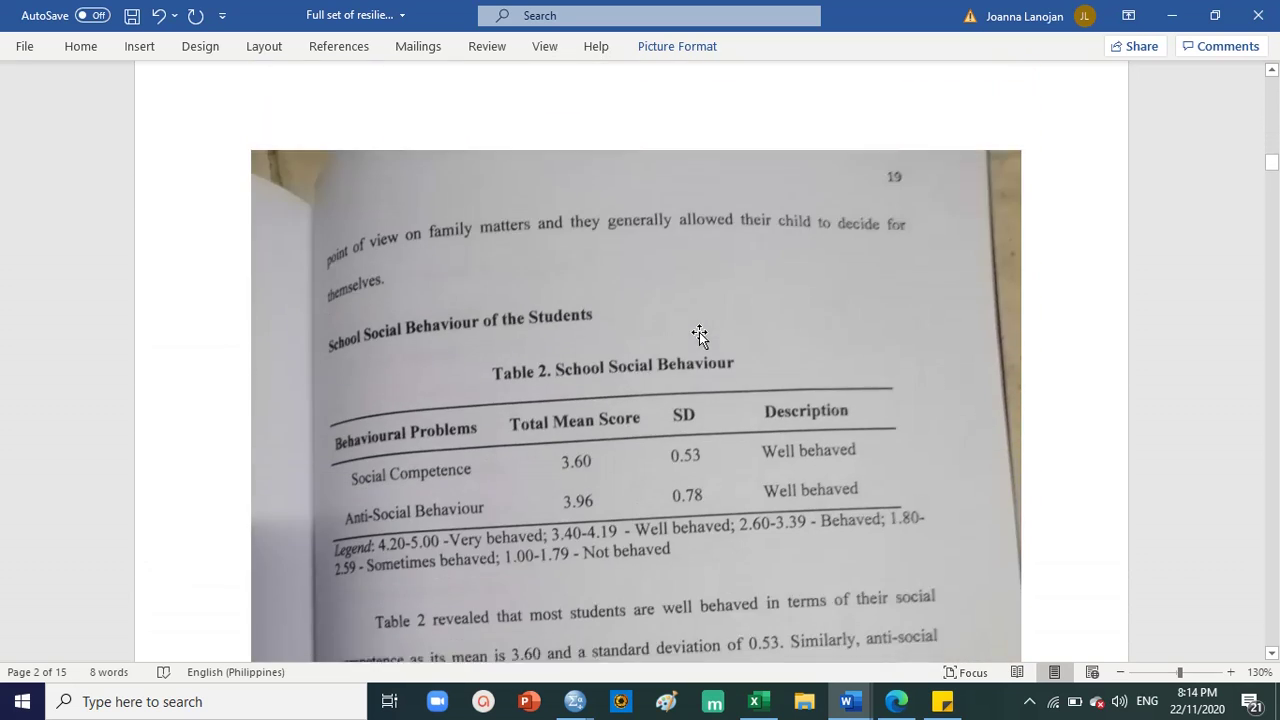
scroll(699, 334, down, 3)
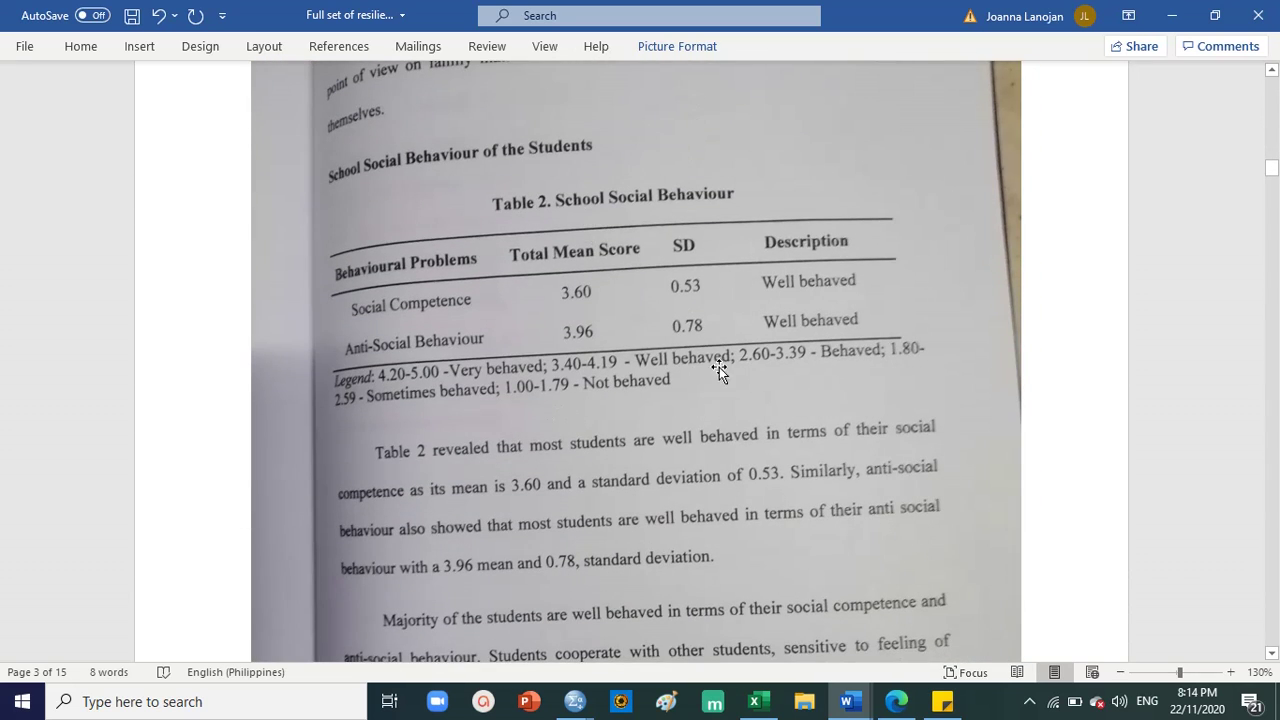
scroll(720, 366, down, 10)
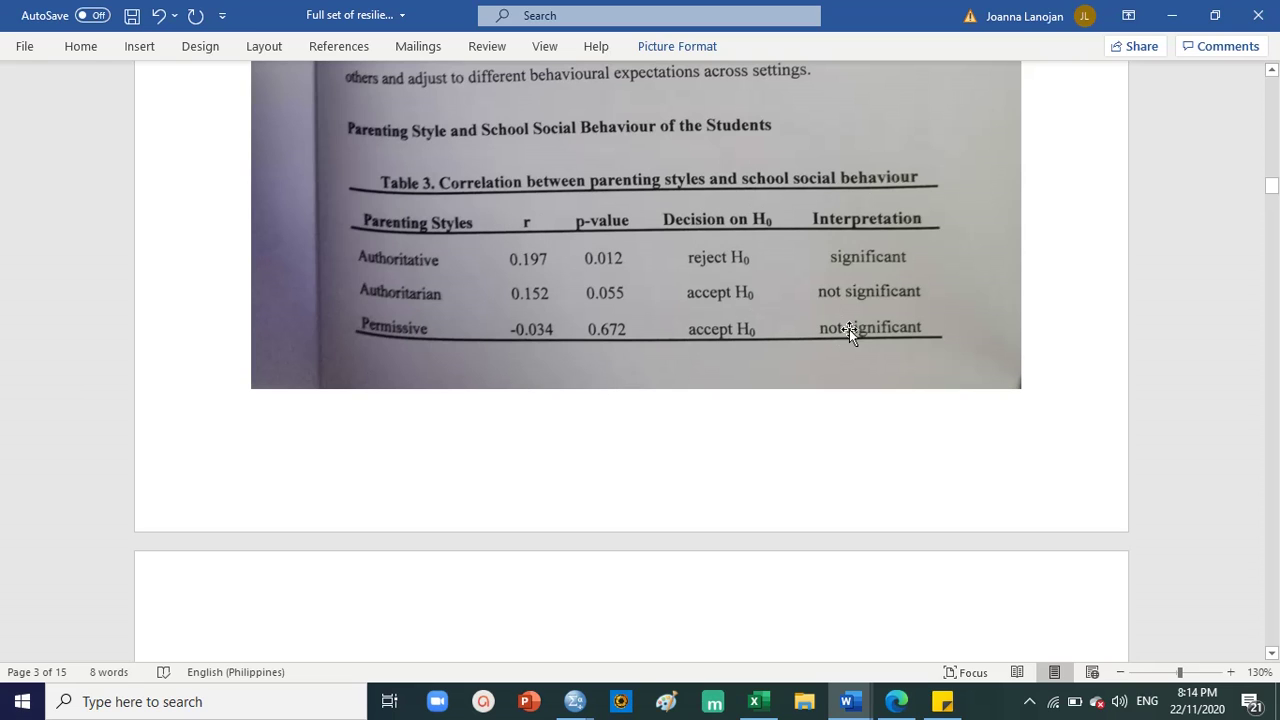
scroll(883, 304, down, 7)
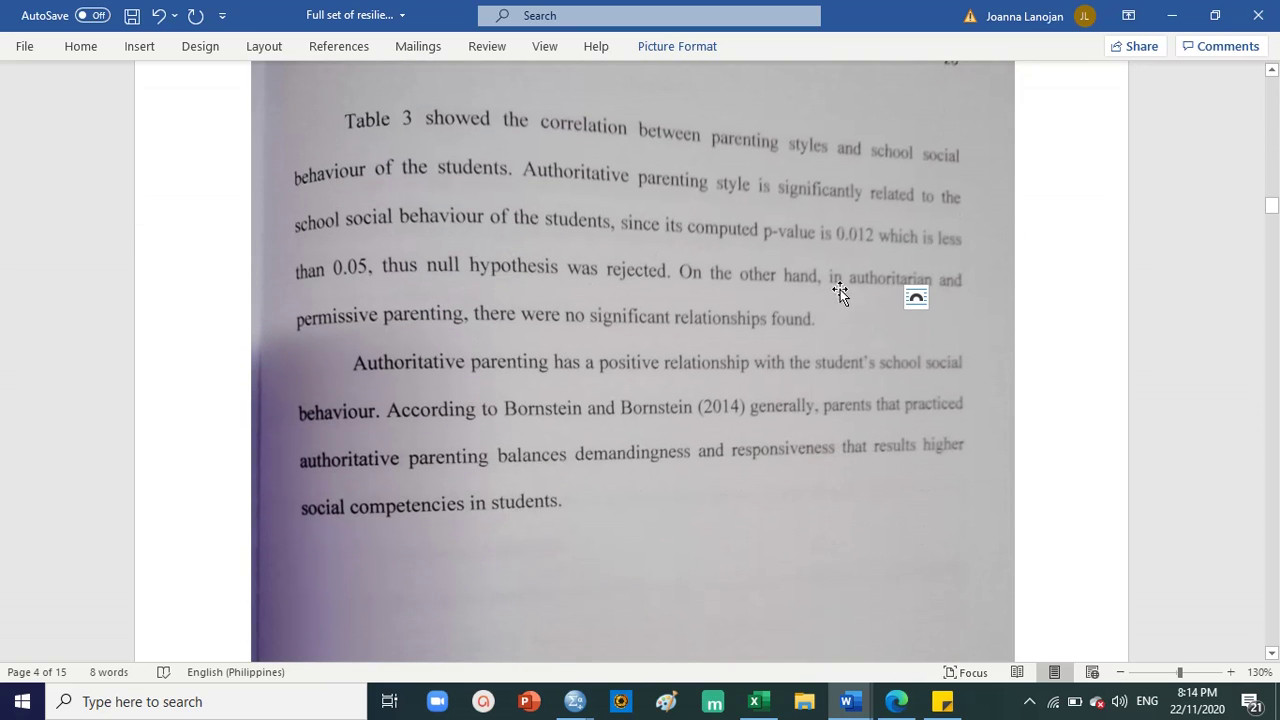
click(616, 336)
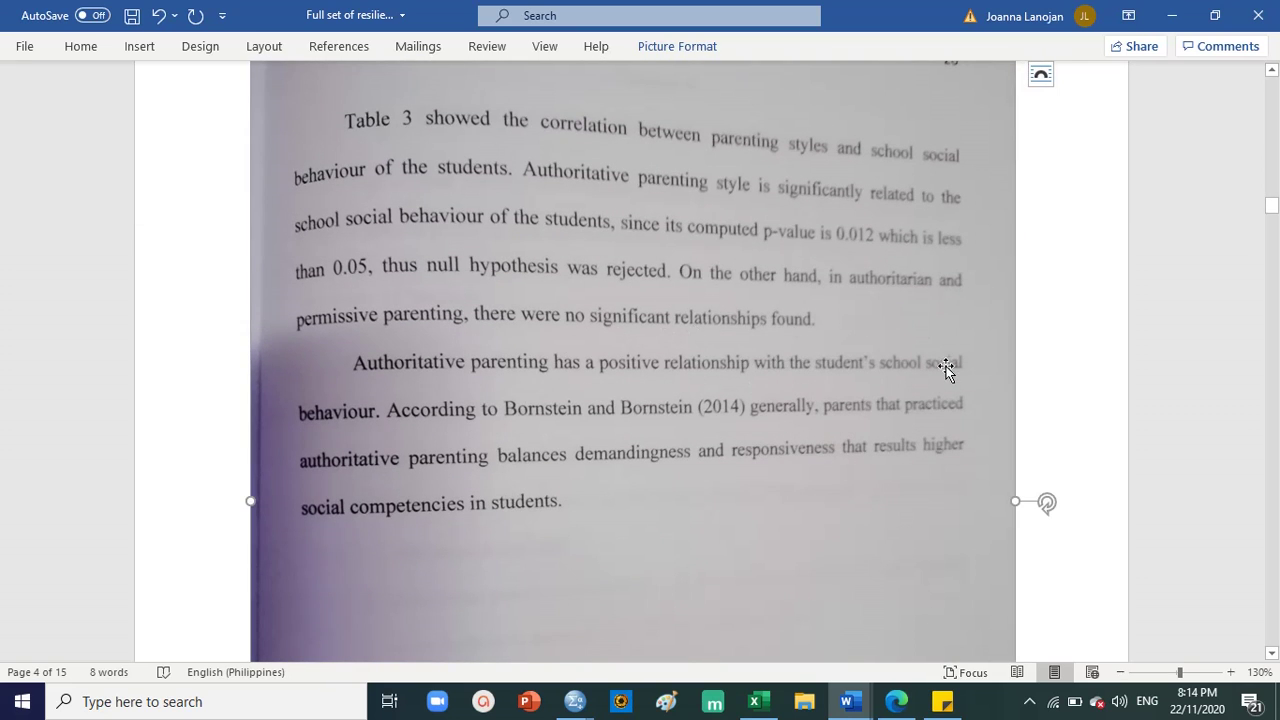
Read the sample thesis's Chapter 5: summary of findings, conclusion and recommendation.
scroll(617, 434, down, 10)
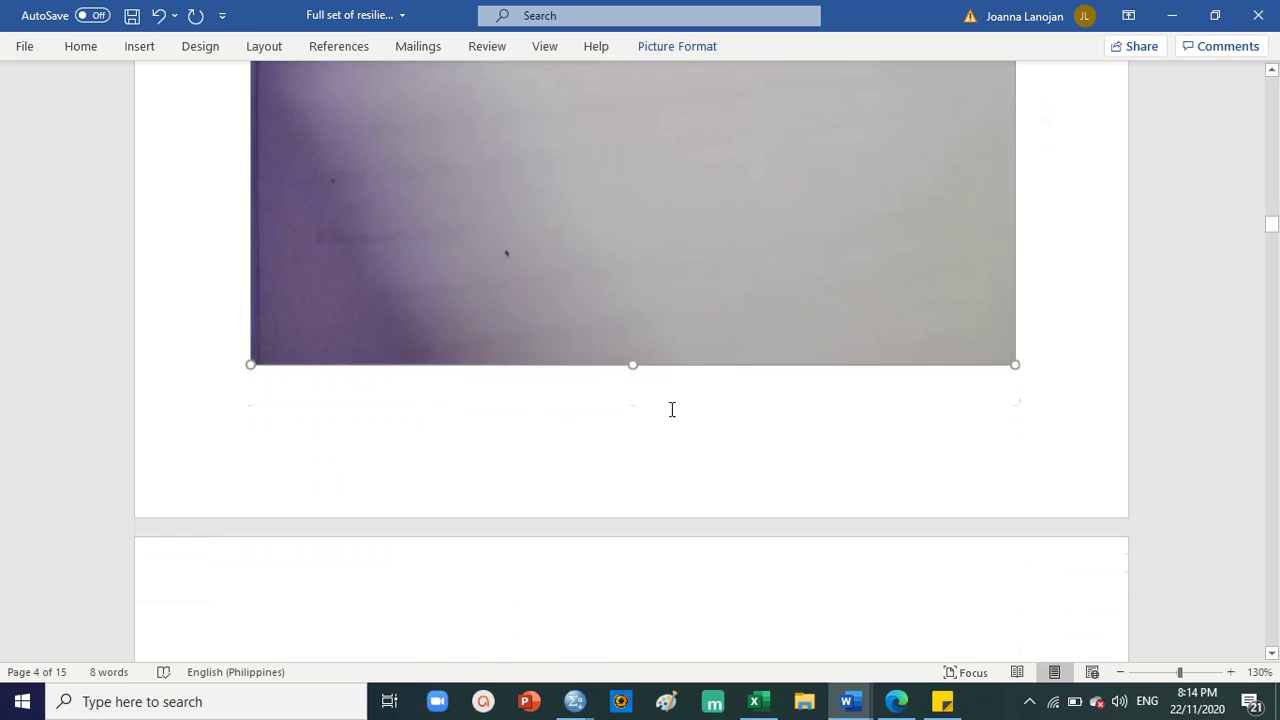
scroll(672, 409, up, 8)
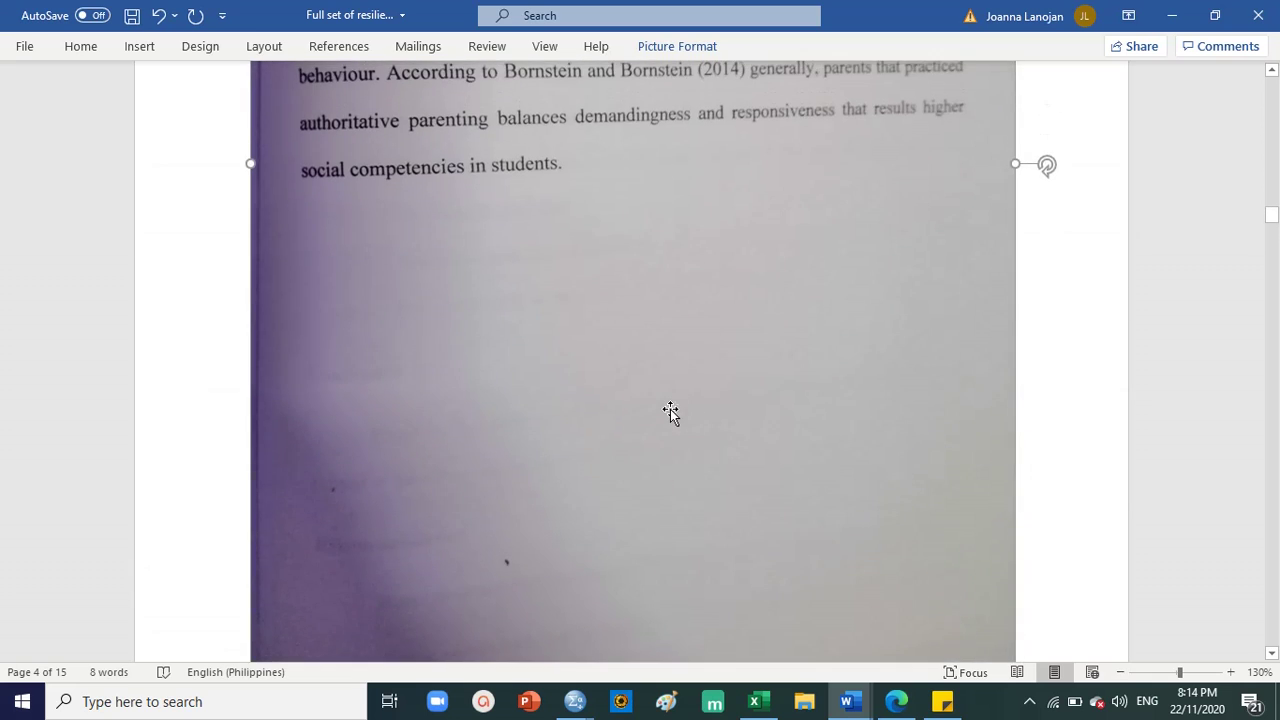
scroll(672, 409, down, 5)
scroll(675, 403, down, 8)
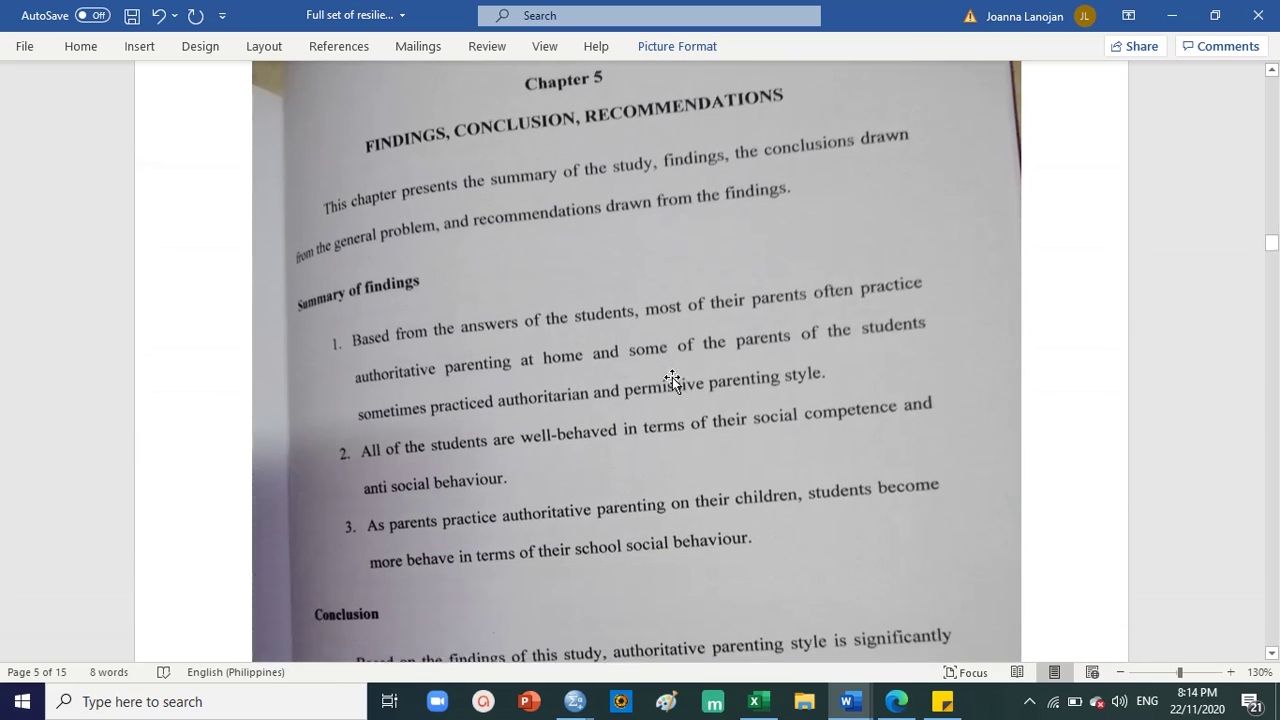
click(608, 346)
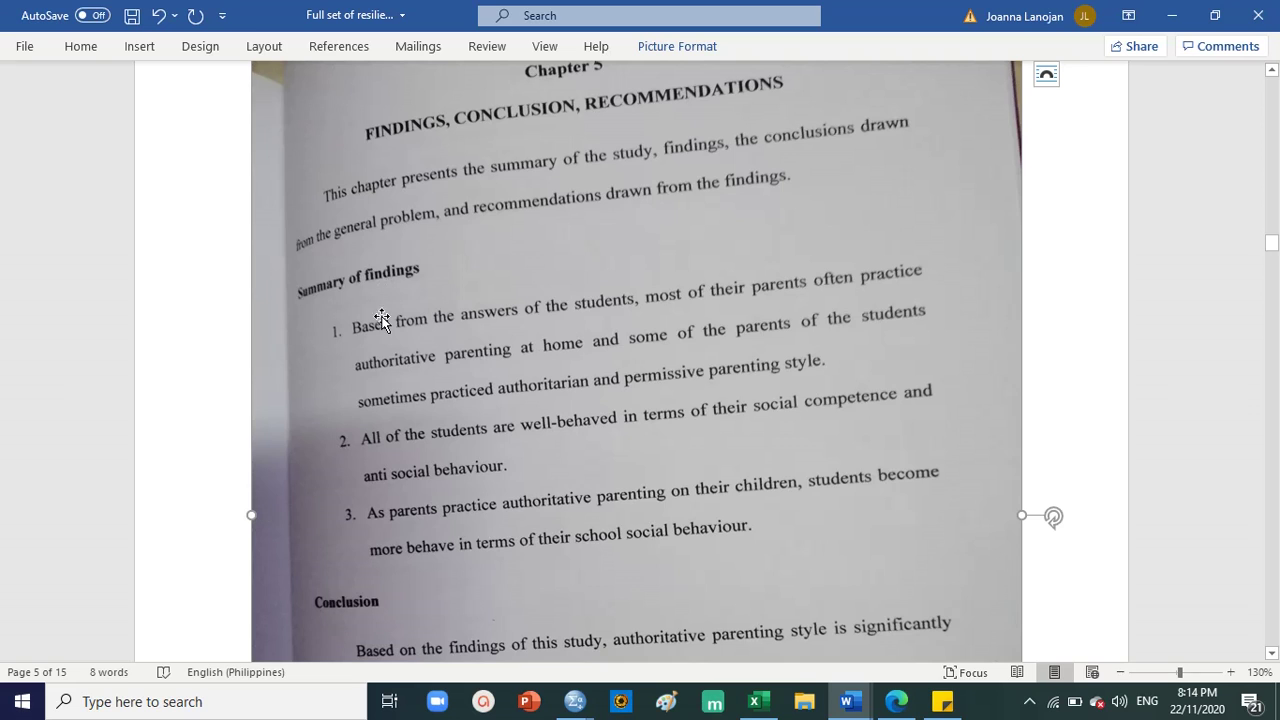
scroll(566, 460, down, 1)
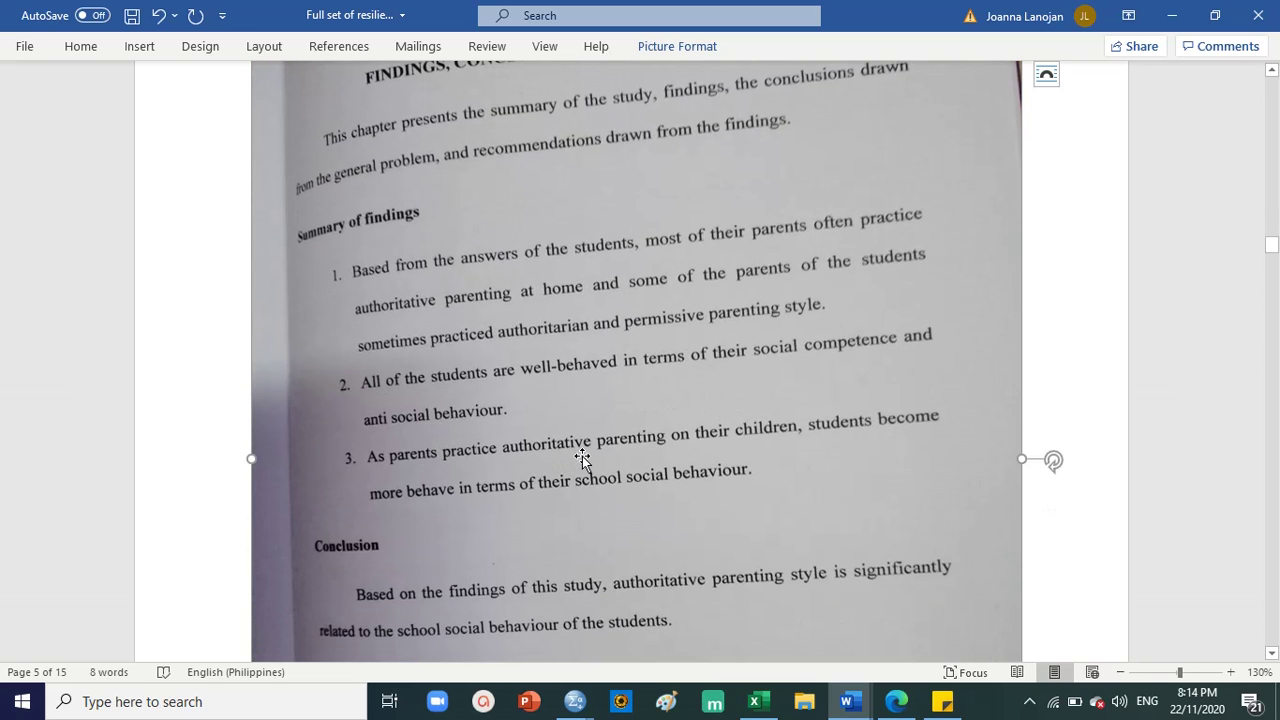
scroll(585, 458, down, 1)
scroll(585, 458, down, 1)
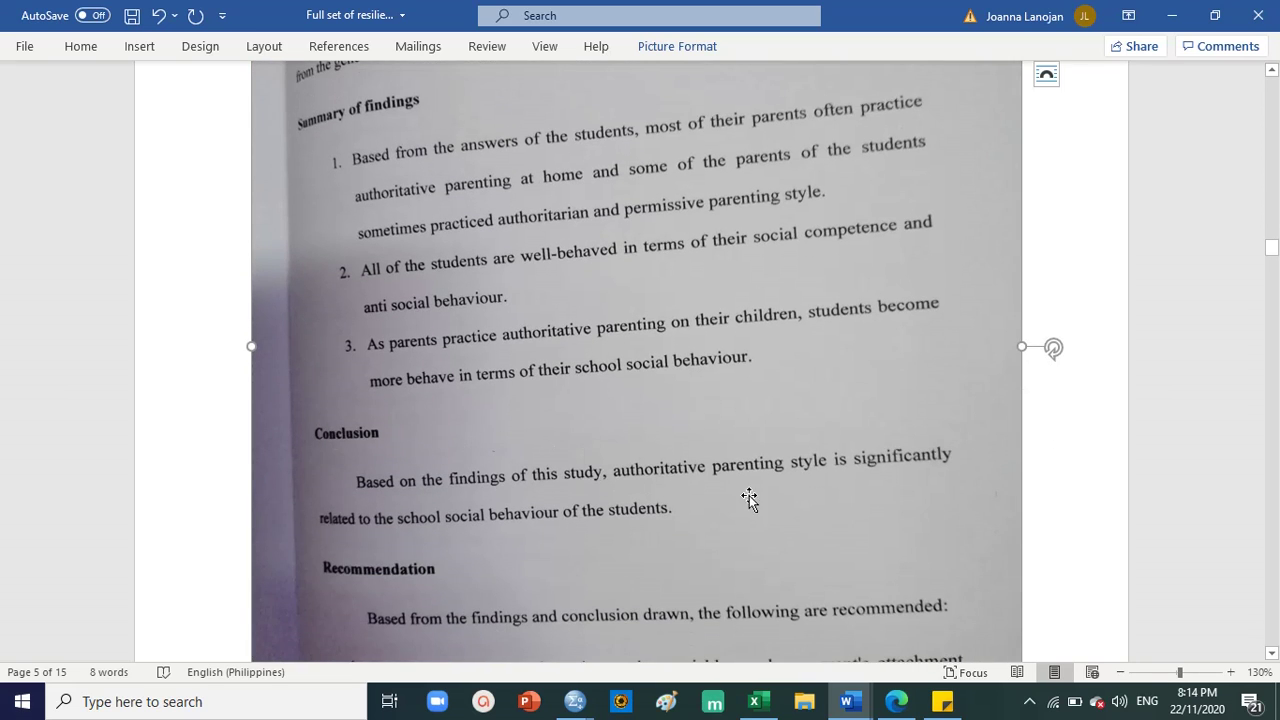
scroll(905, 467, down, 4)
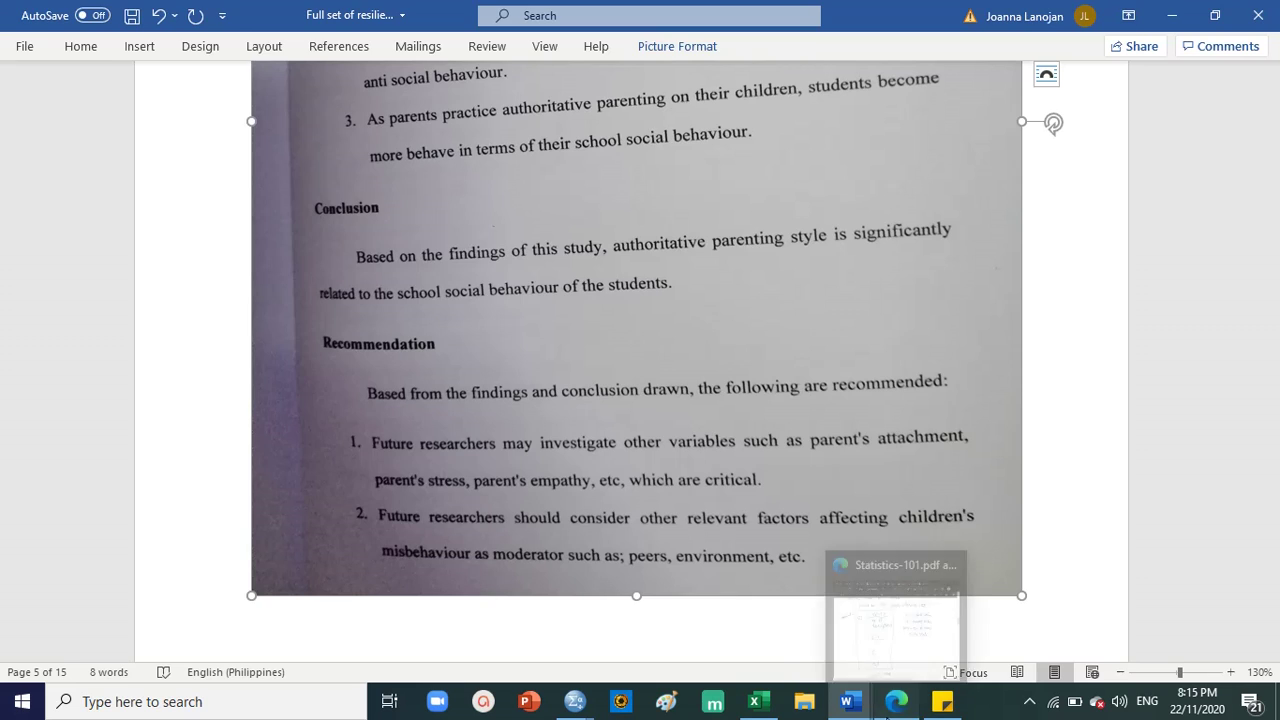
Switch to the SPSS dataset, review the RI1 and AMS1 item columns, and bring up the Correlations output.
click(893, 705)
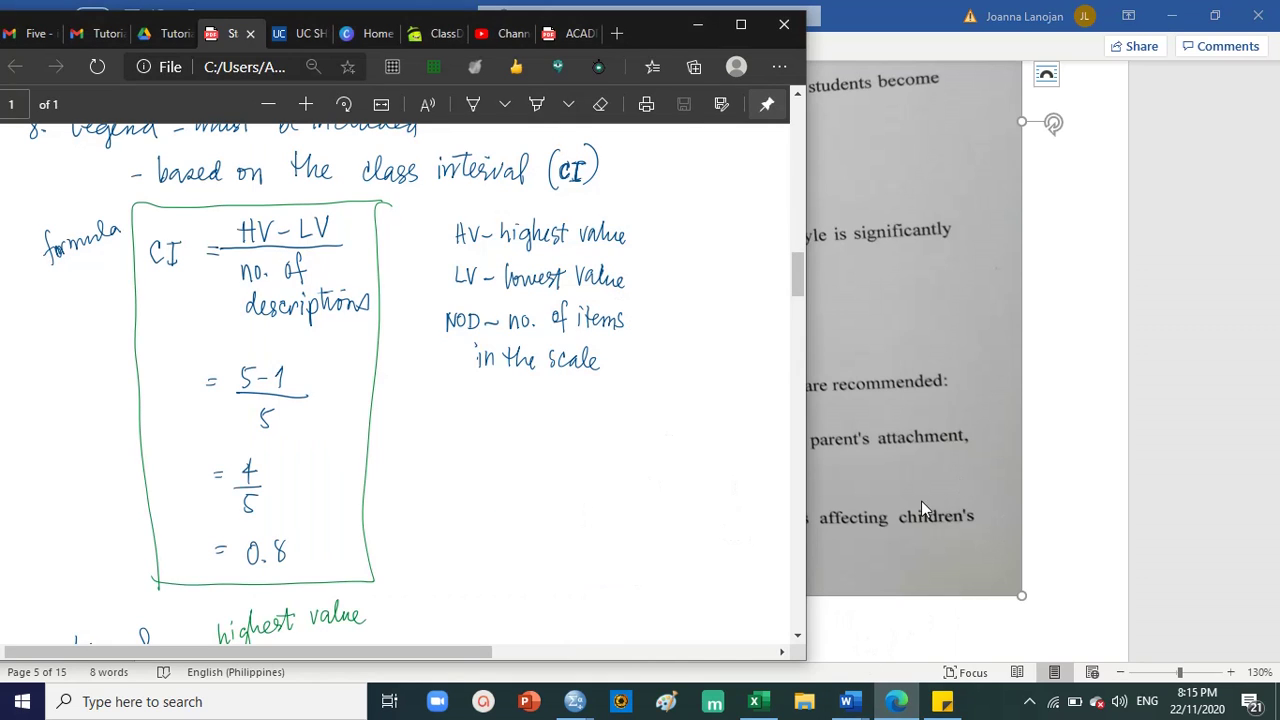
mouse_move(575, 701)
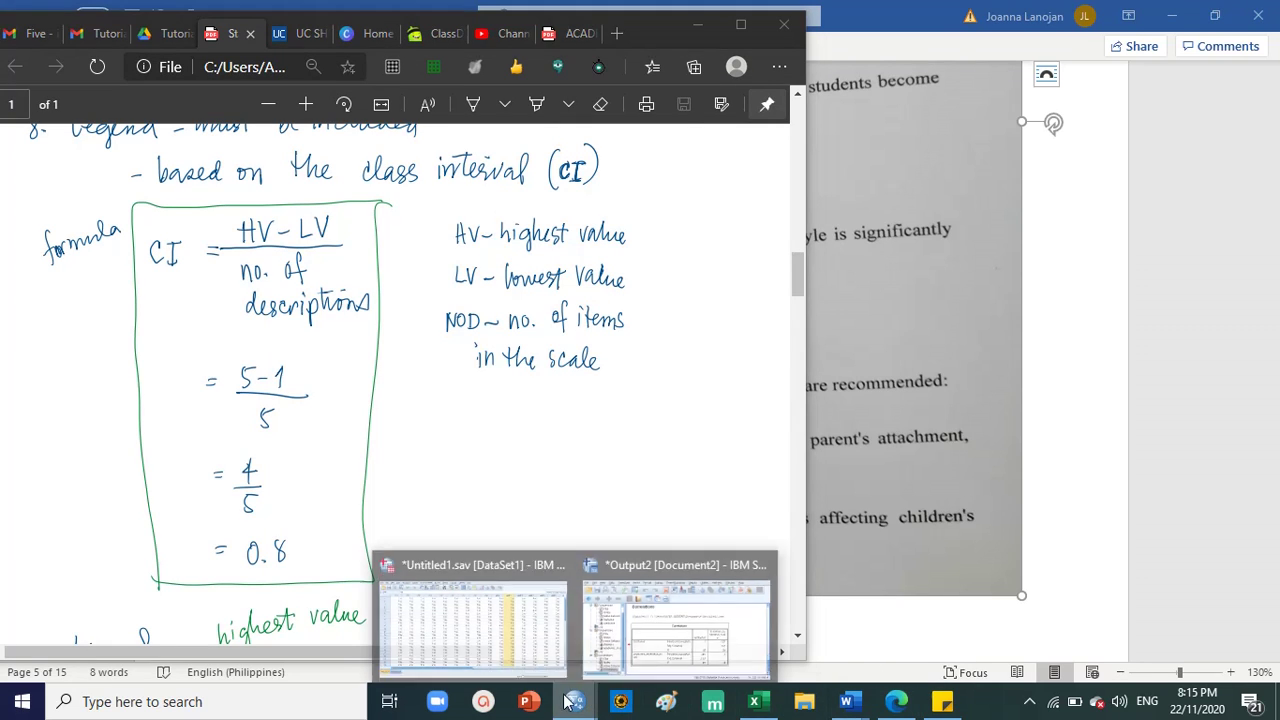
click(476, 634)
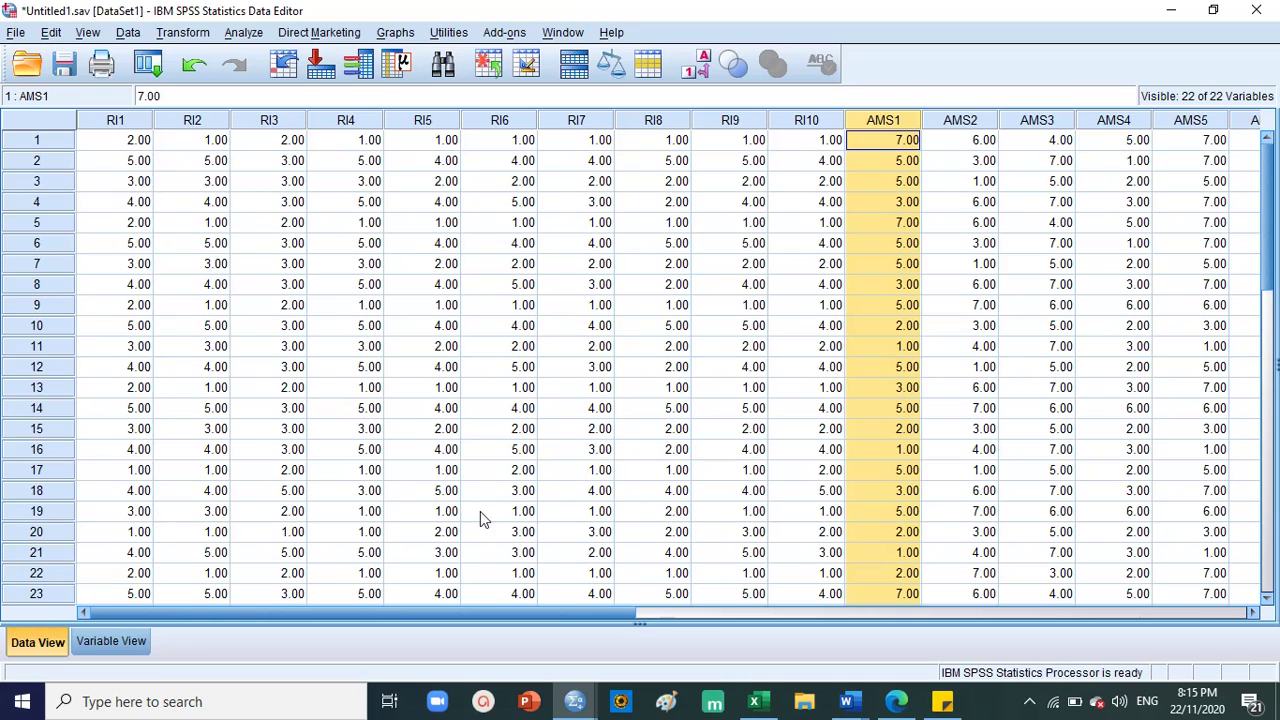
click(117, 124)
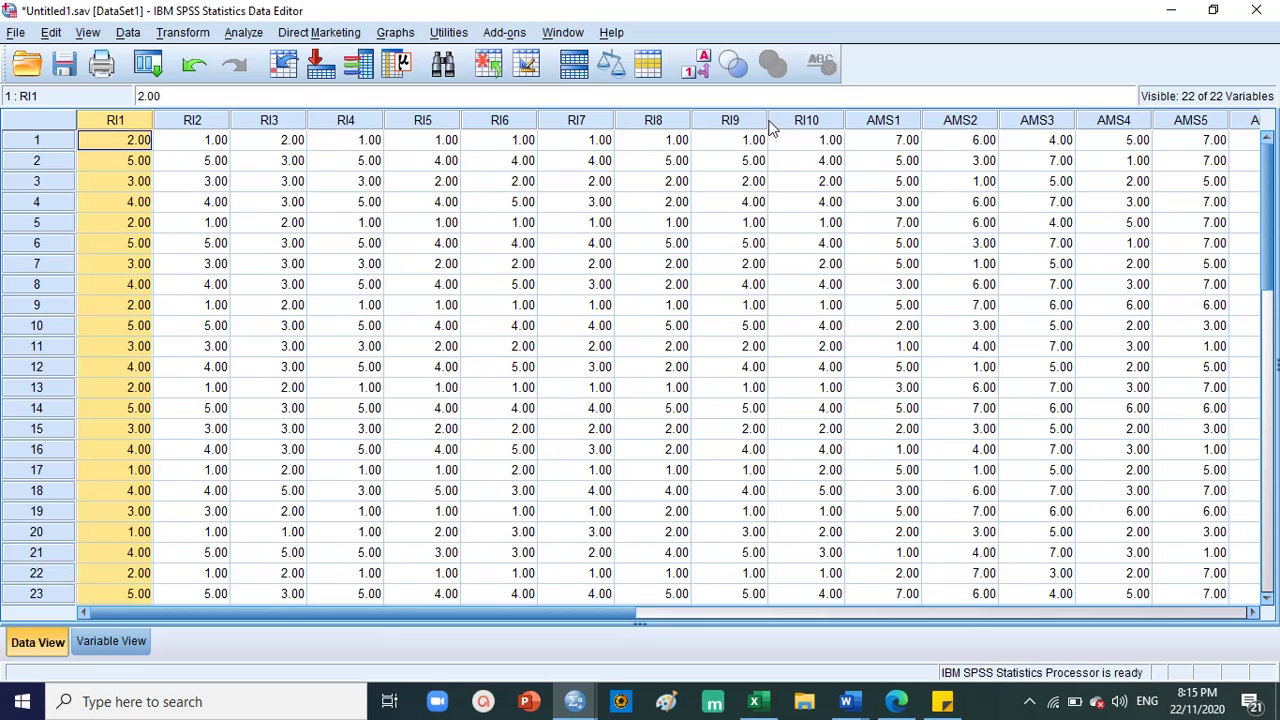
click(917, 121)
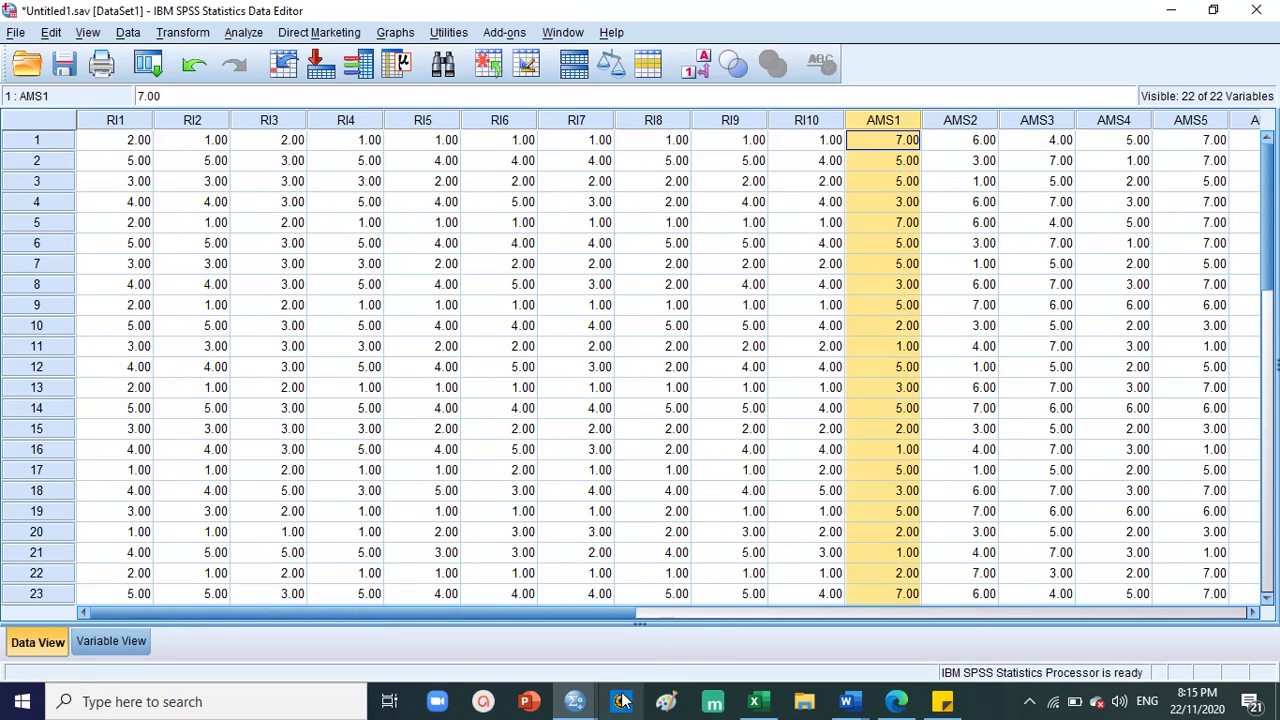
mouse_move(576, 701)
click(676, 634)
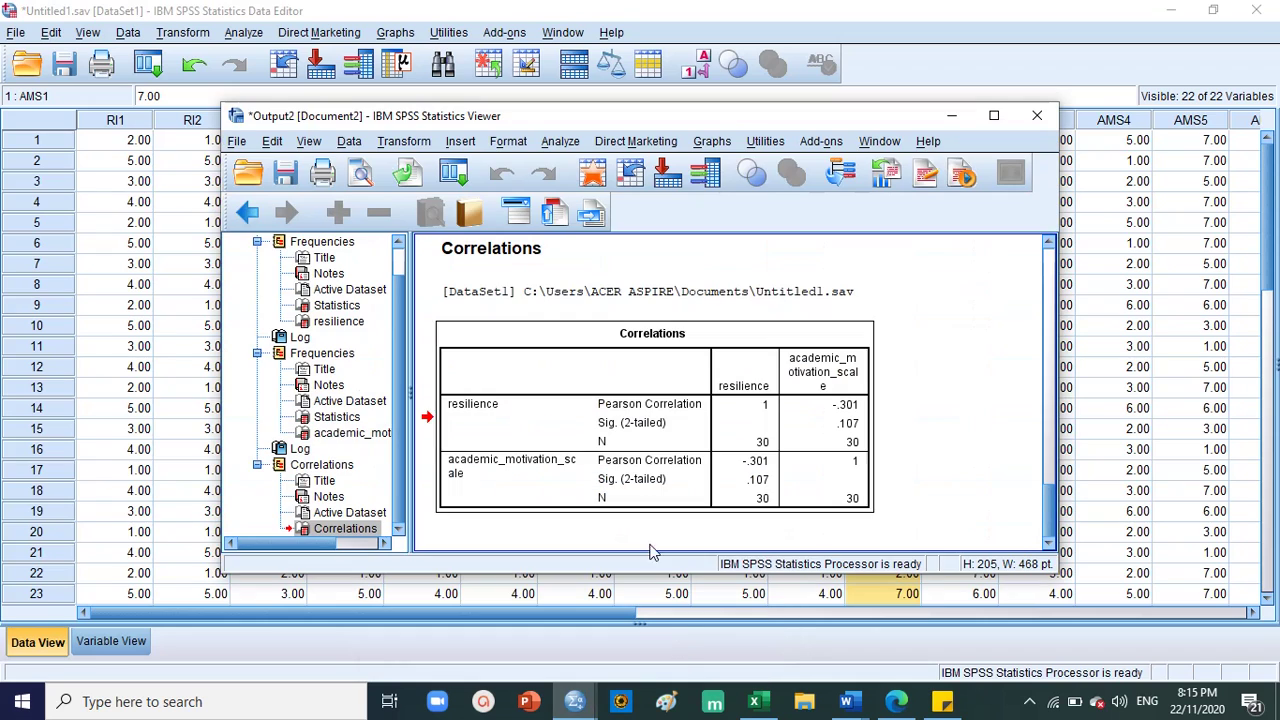
In the Word document with the correlation table, replace the second variable's name with "Academic motivation".
click(847, 701)
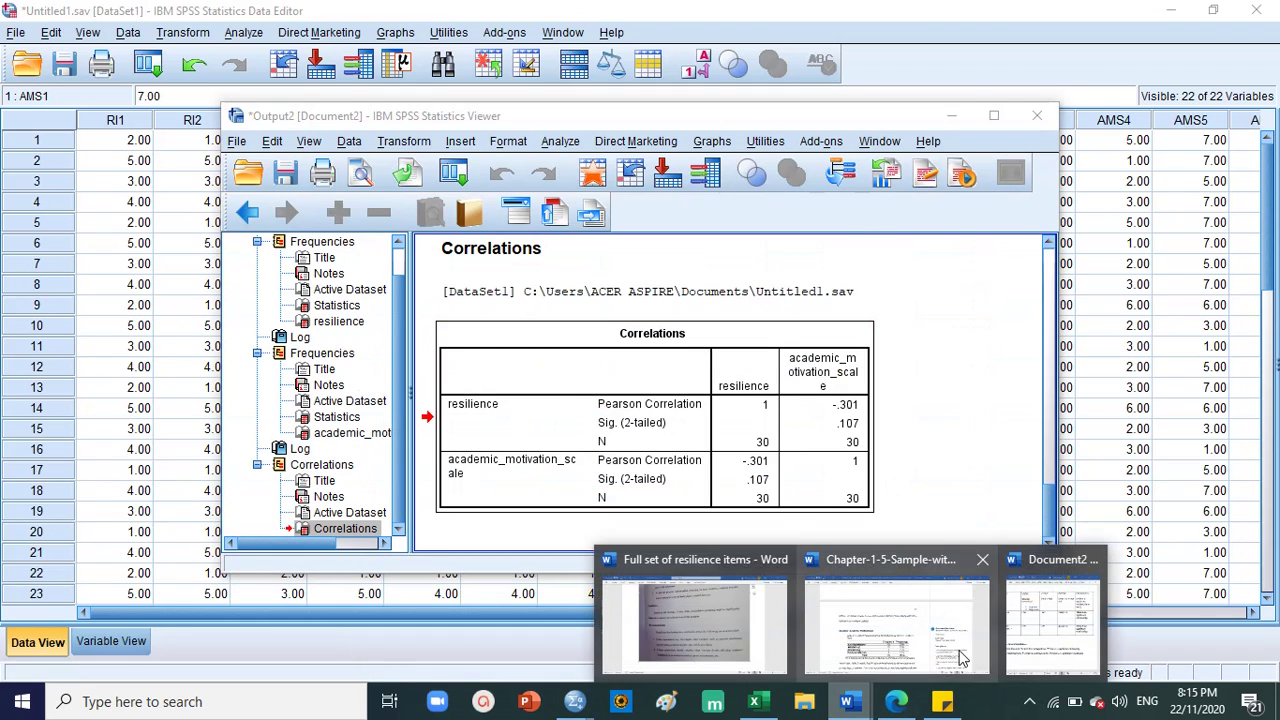
click(1050, 628)
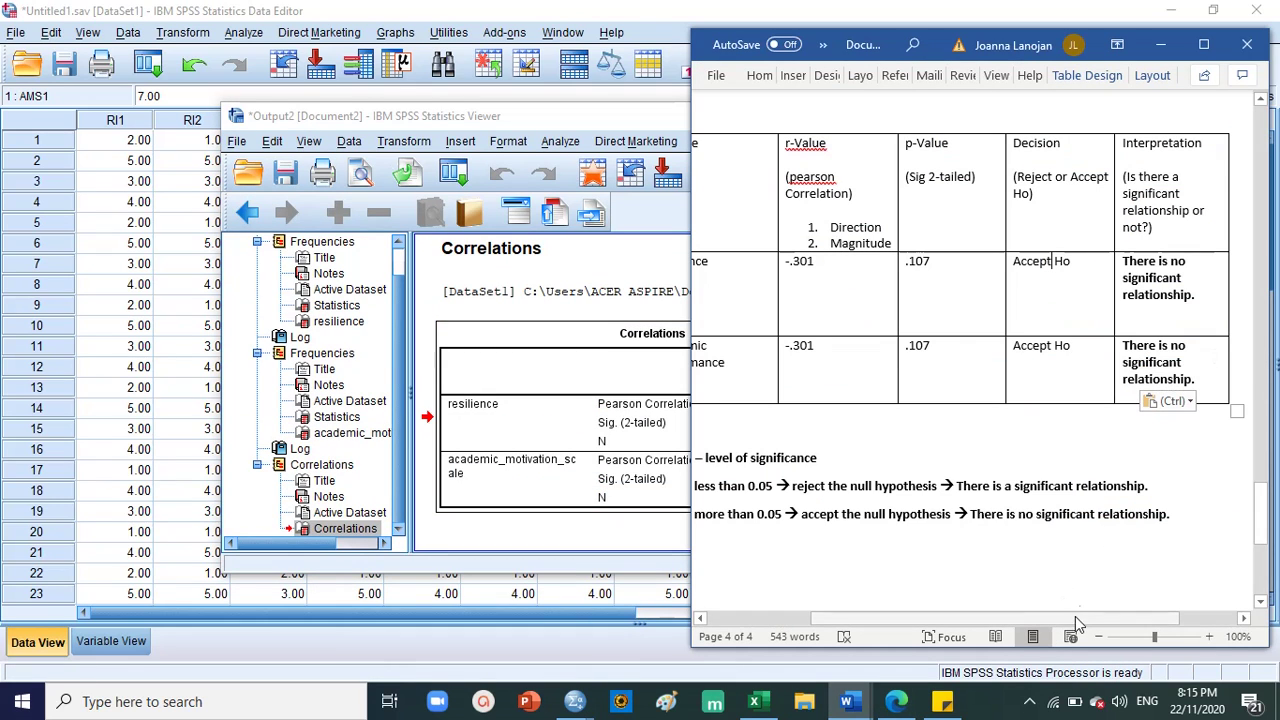
drag(1076, 619, 996, 619)
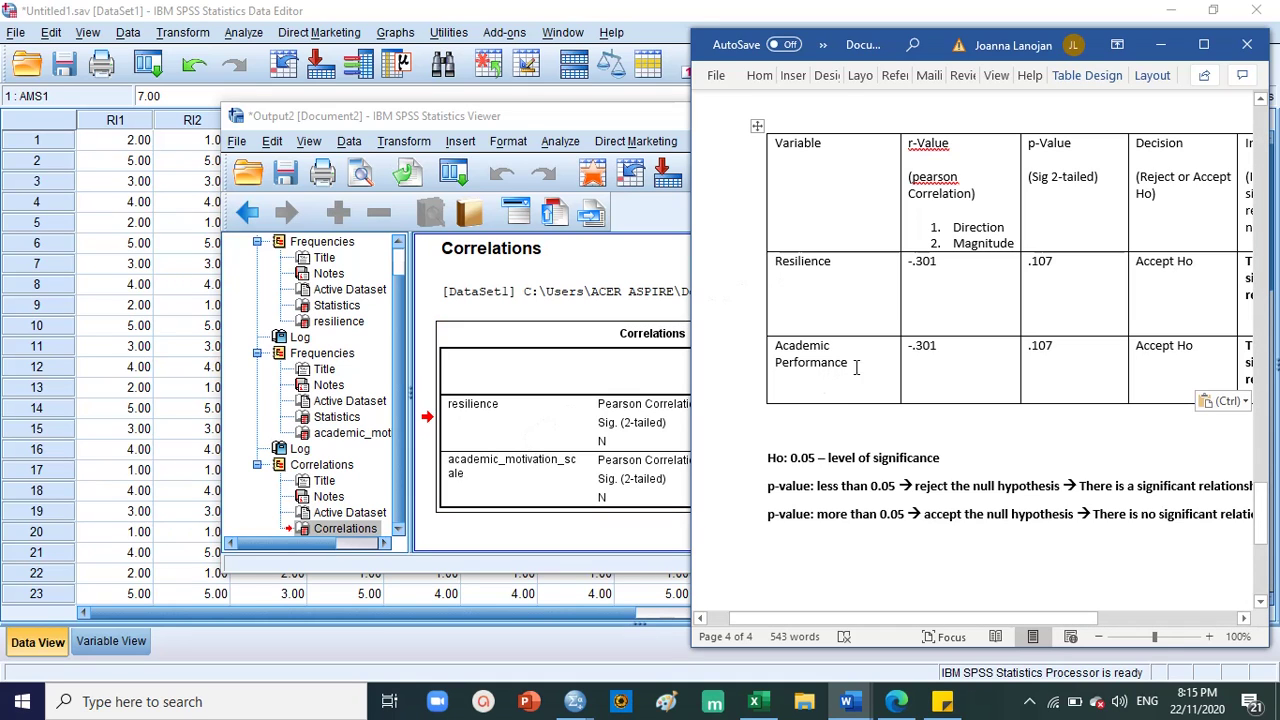
scroll(871, 486, down, 3)
scroll(871, 486, up, 3)
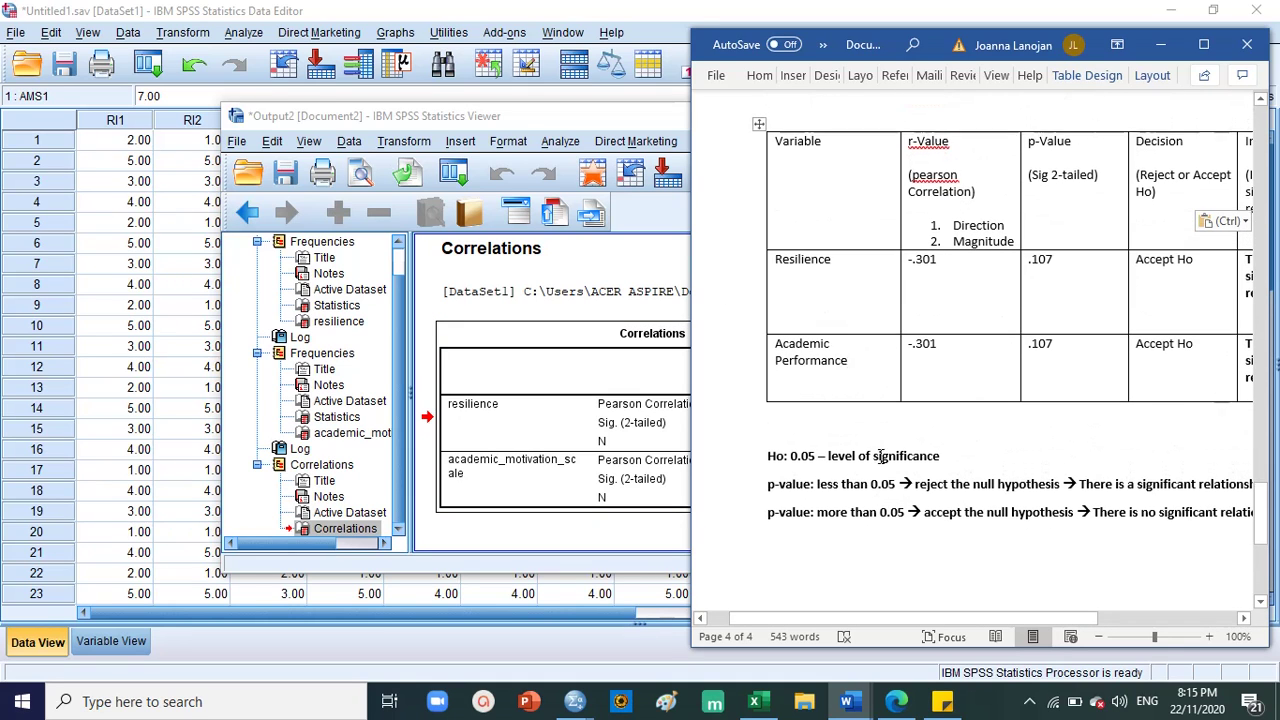
drag(850, 363, 760, 345)
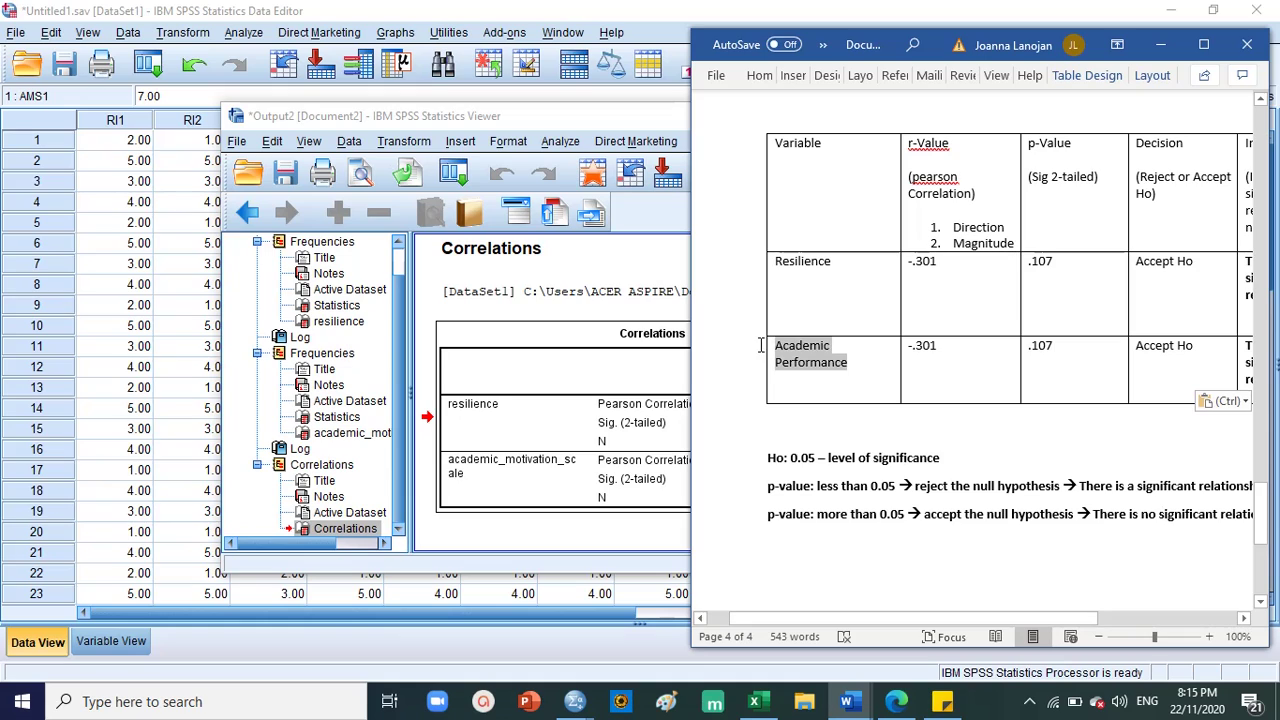
text(a)
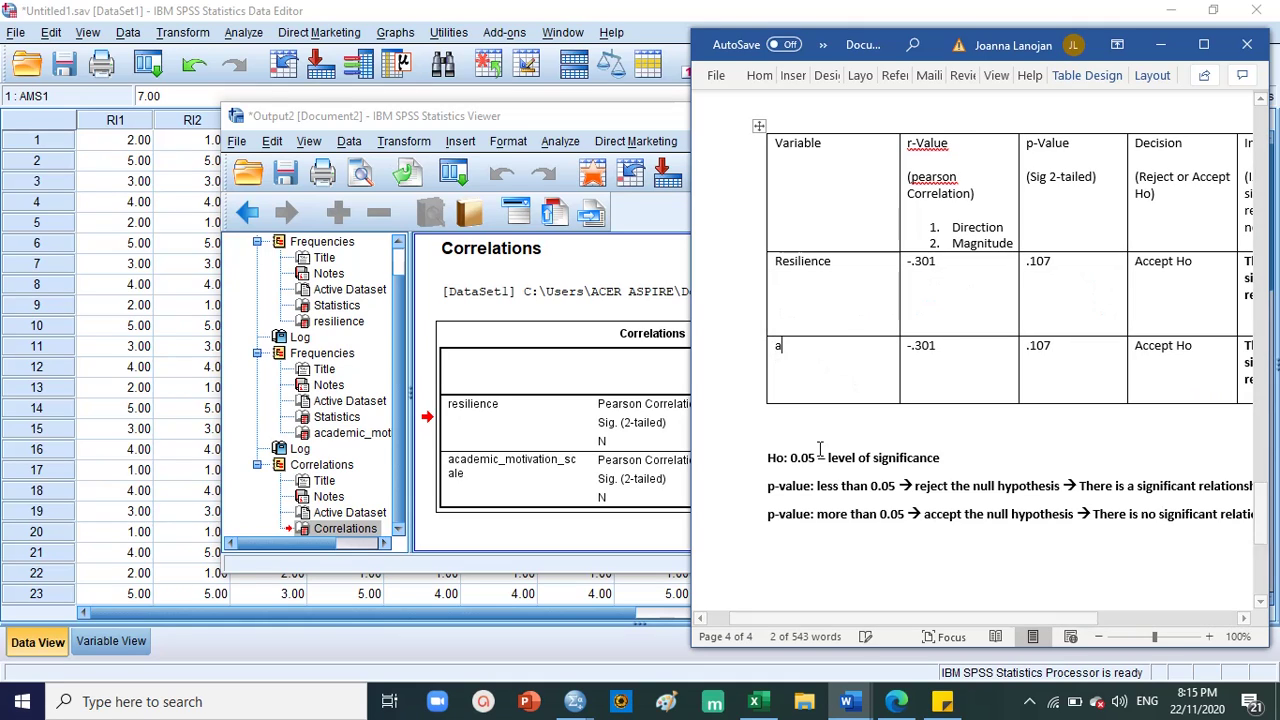
text(cademic mo)
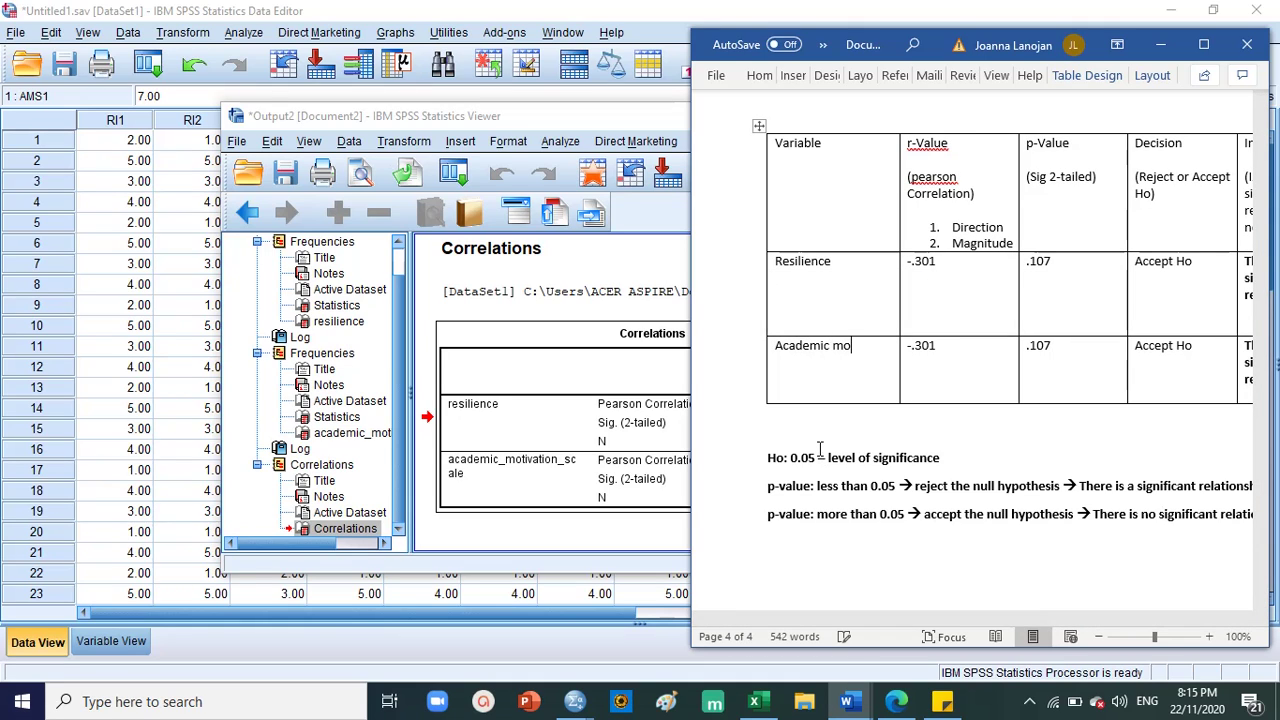
text(tivation)
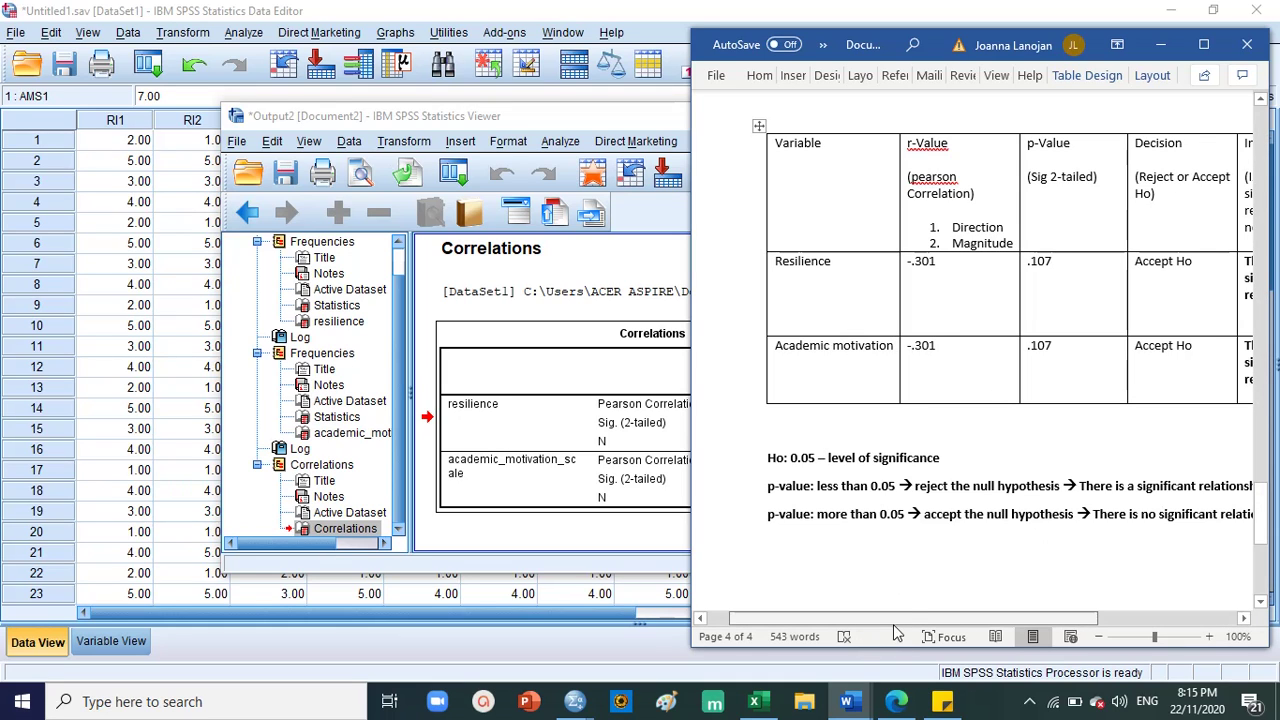
Review the level of significance and the two p-value decision rules below the correlation table.
scroll(893, 624, right, 2)
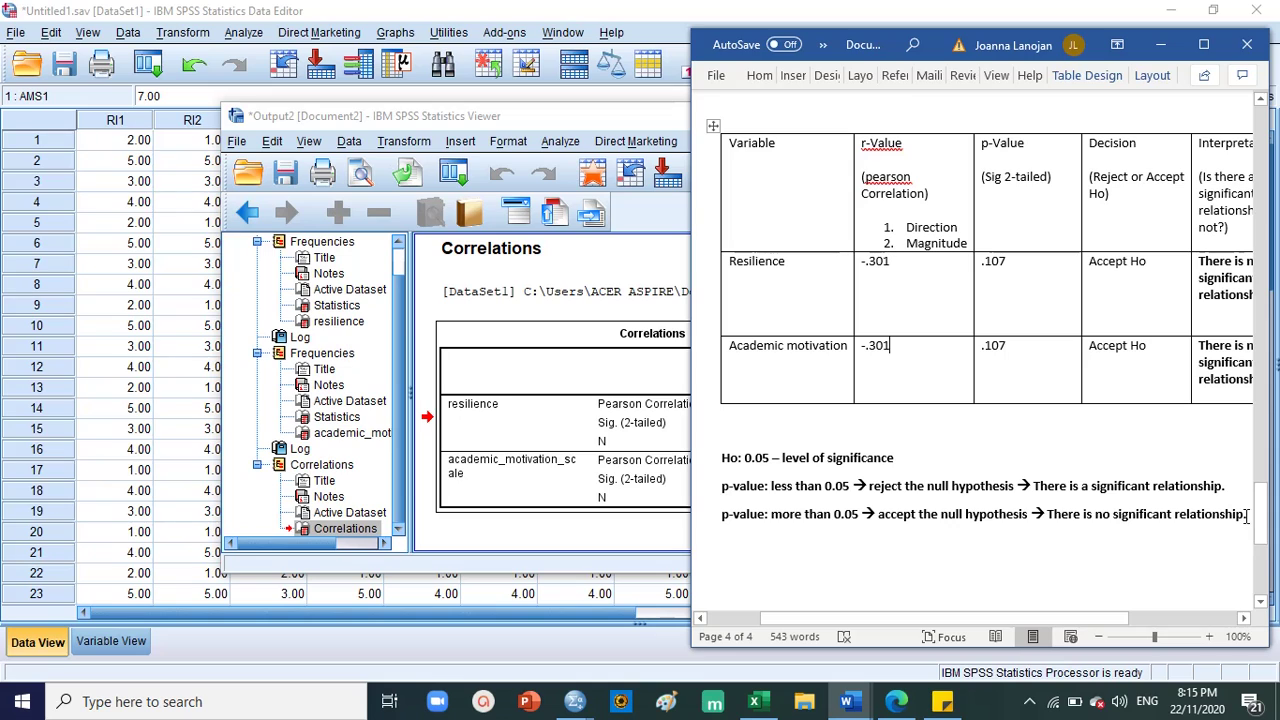
click(1247, 514)
drag(717, 458, 1250, 522)
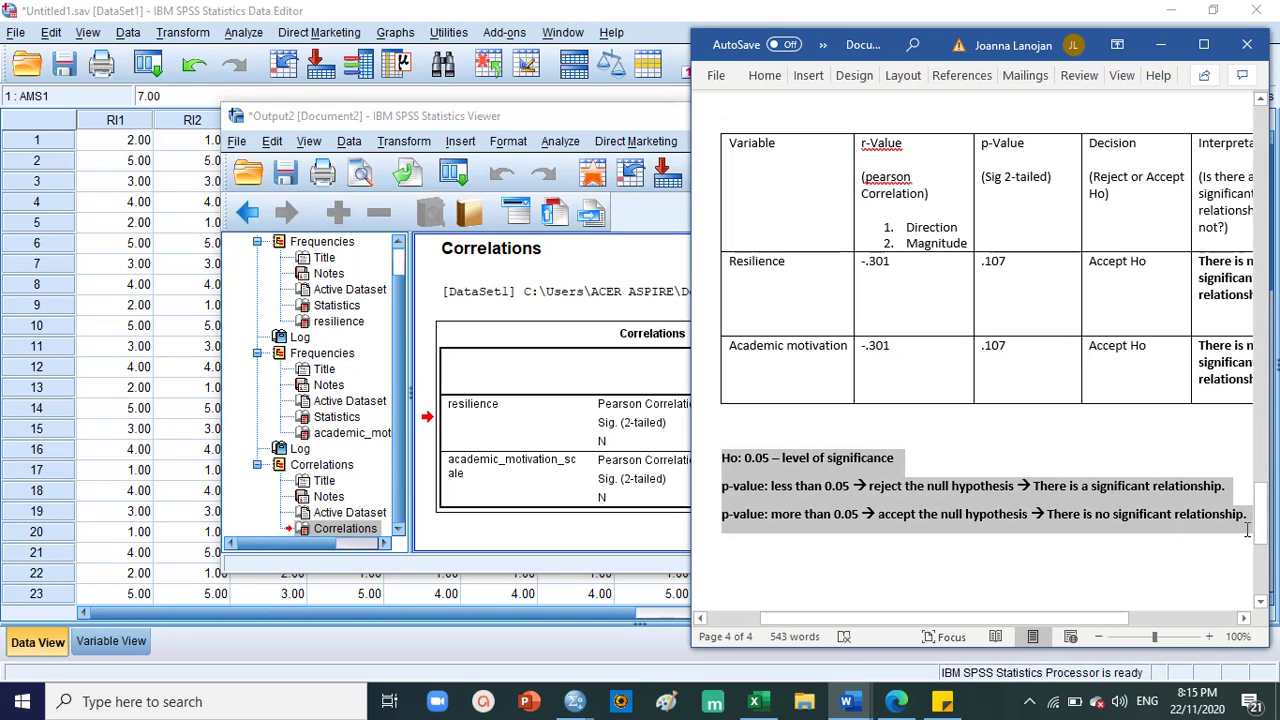
click(826, 497)
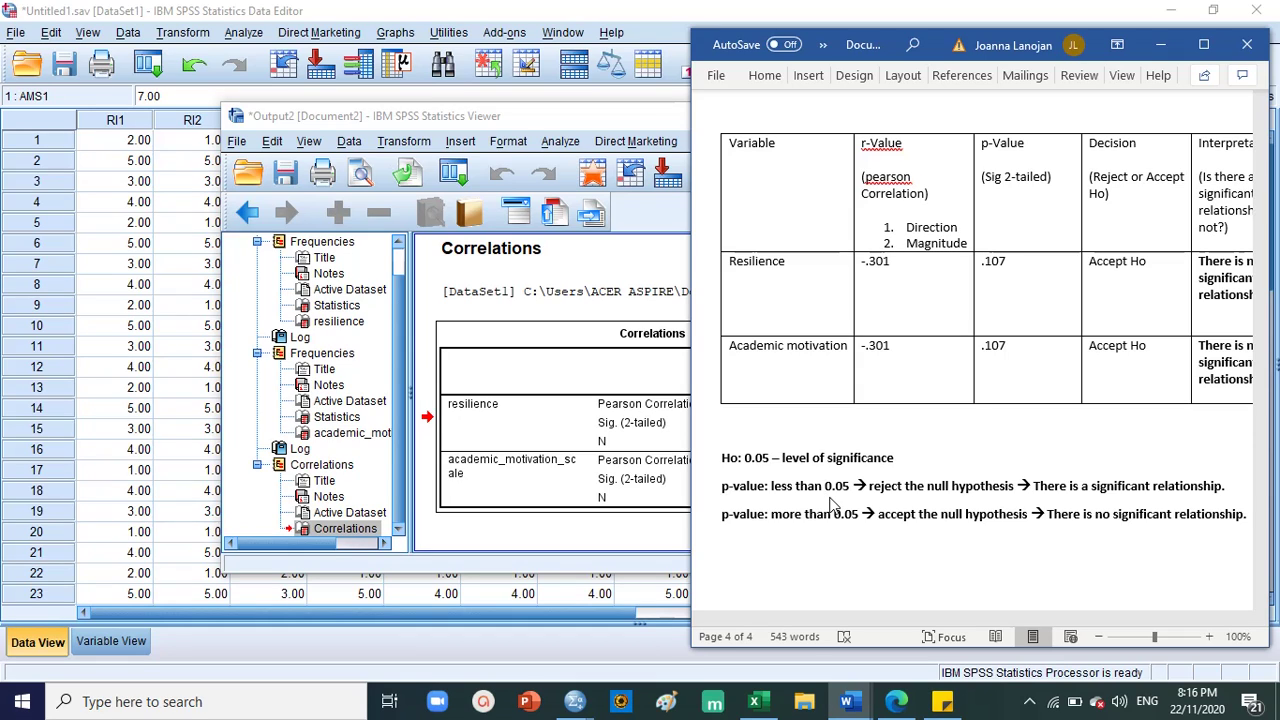
Switch to the SPSS Data Editor and define a new numeric variable named academic_performance in row 23.
click(140, 181)
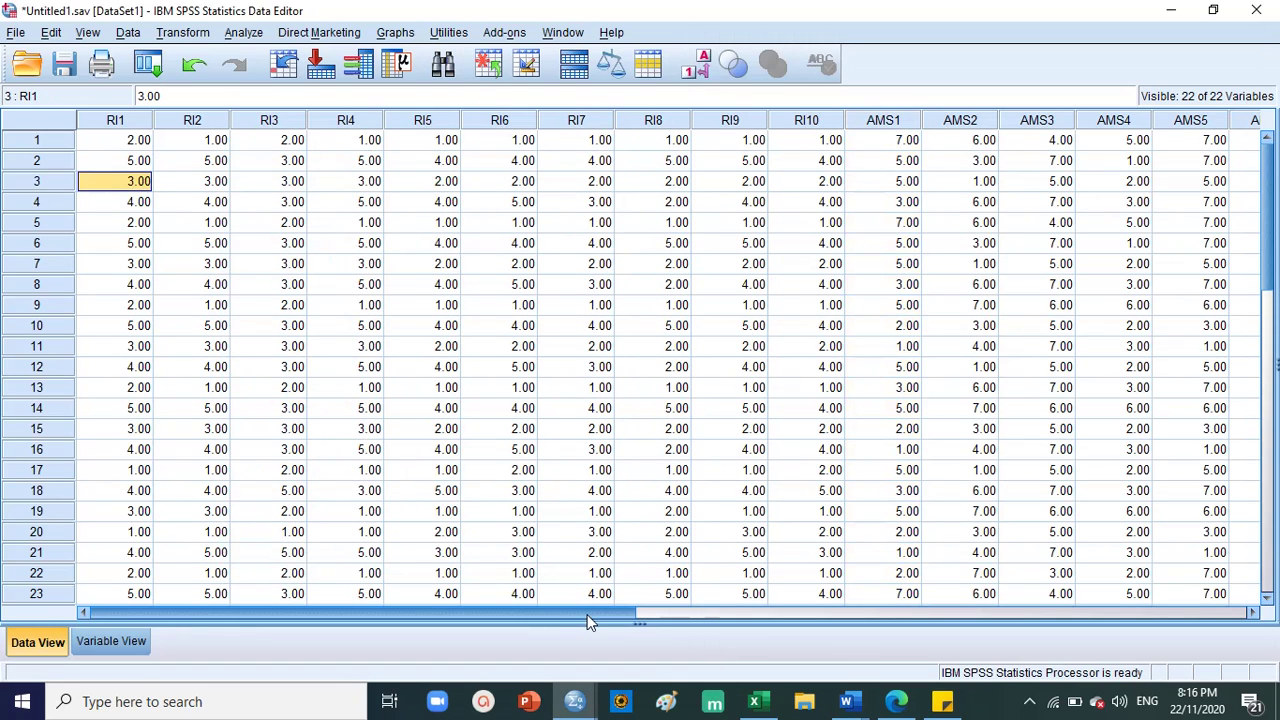
click(114, 648)
scroll(306, 485, down, 3)
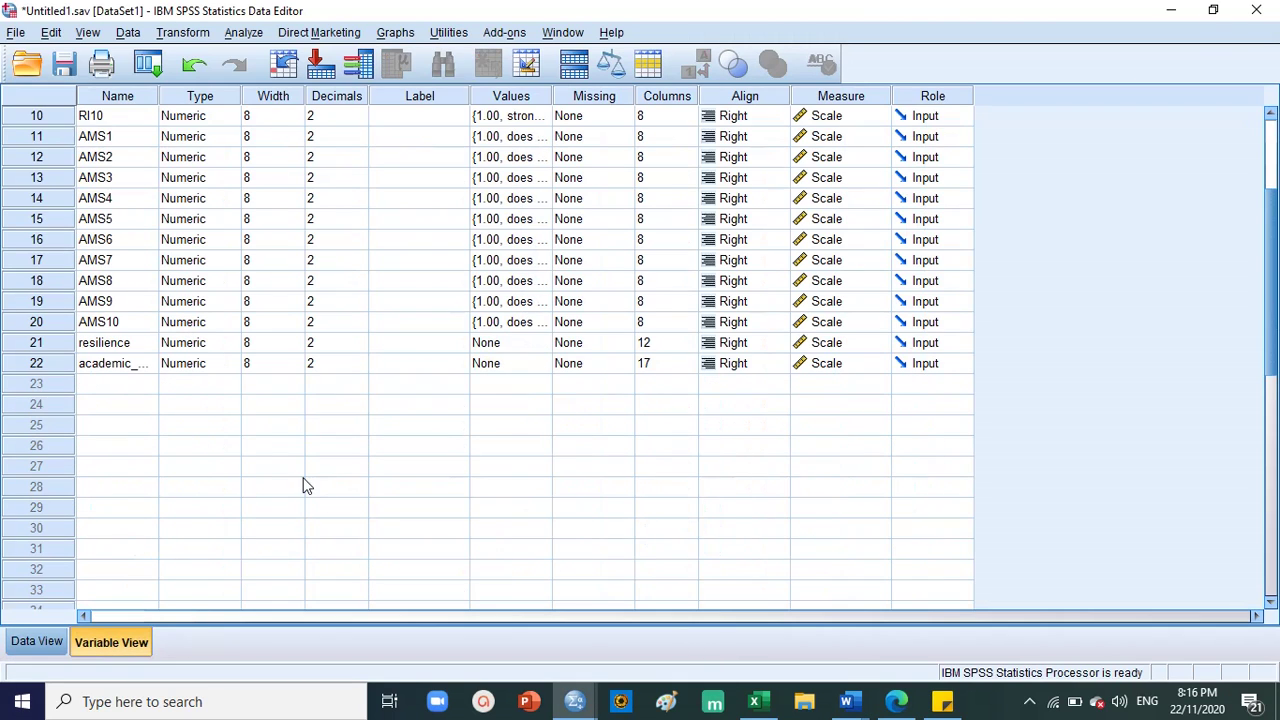
scroll(160, 563, up, 3)
click(136, 508)
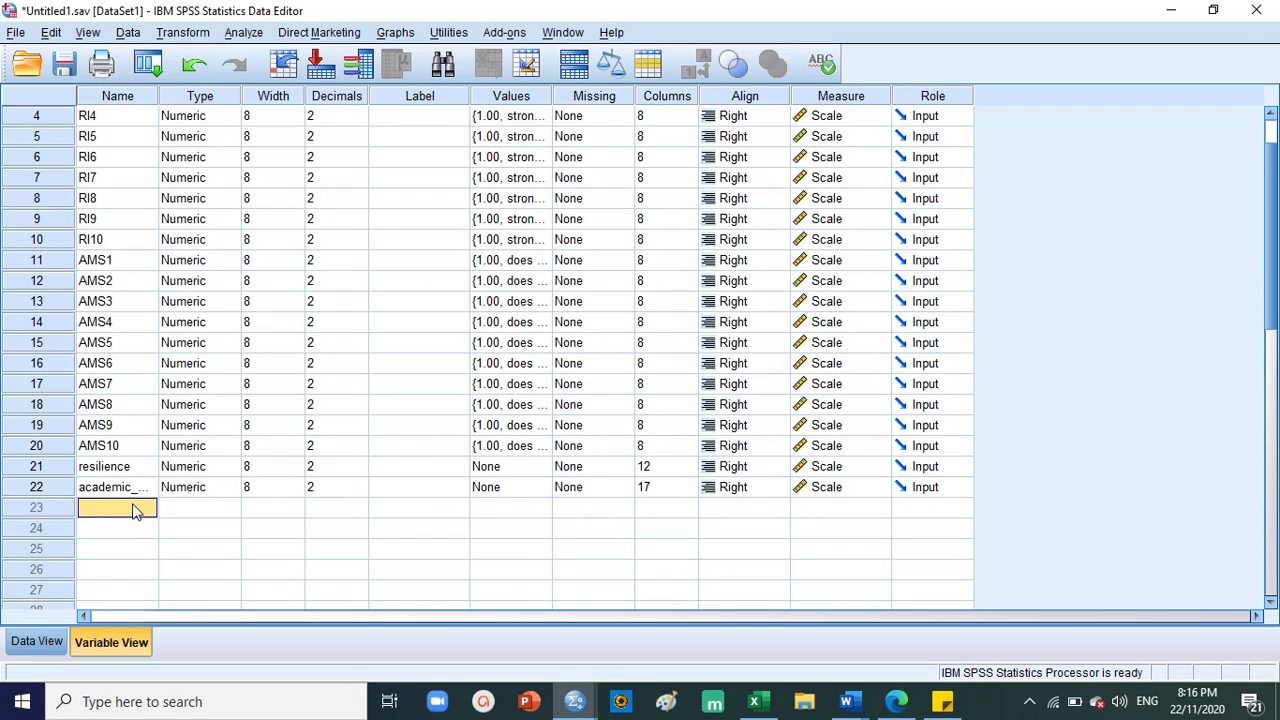
text(a)
text(cademic_performacne)
key(BackSpace)
key(BackSpace)
key(BackSpace)
text(nce)
click(212, 510)
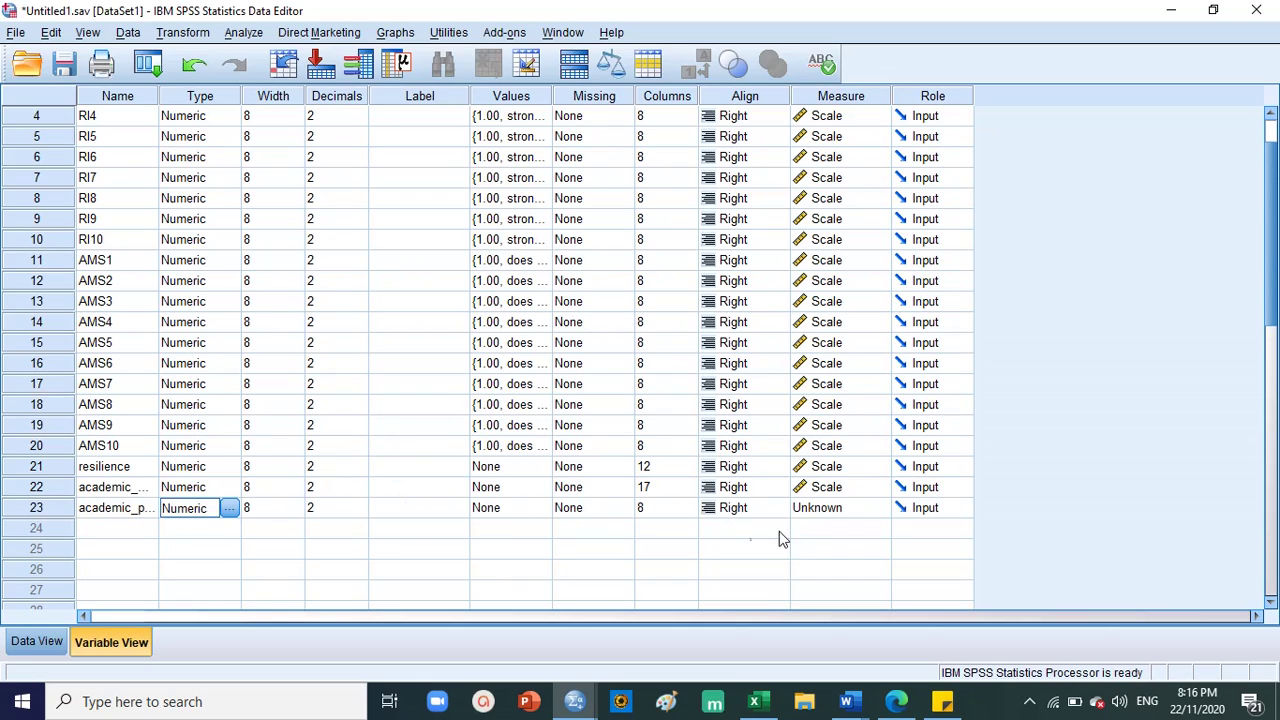
Add a value label to academic_performance that defines 100 as "outstanding", and copy the label text for reuse.
click(514, 513)
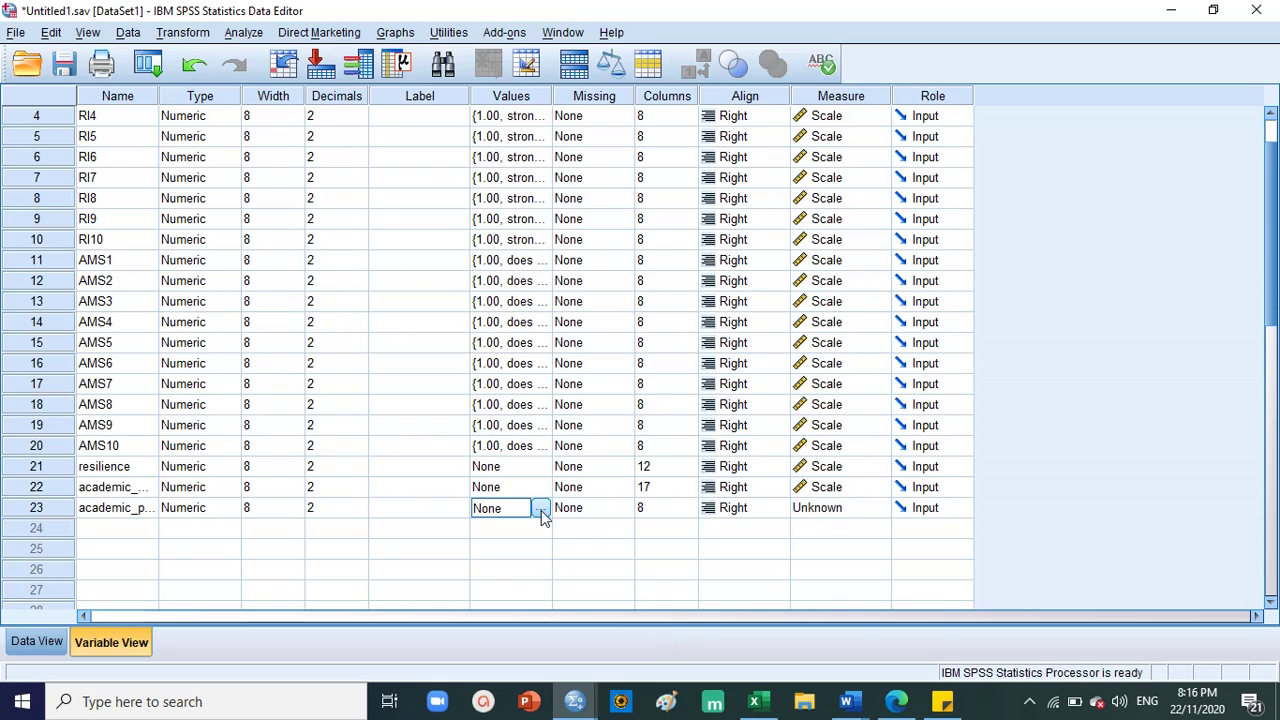
click(540, 511)
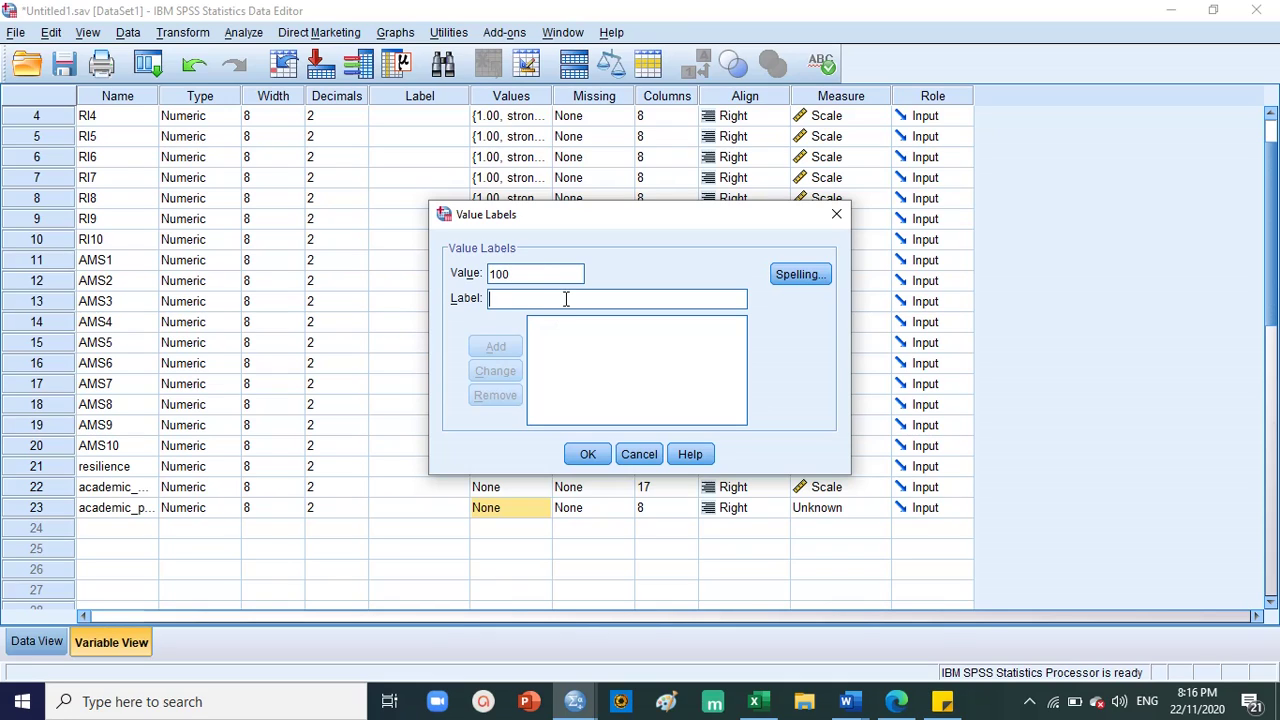
text(highest)
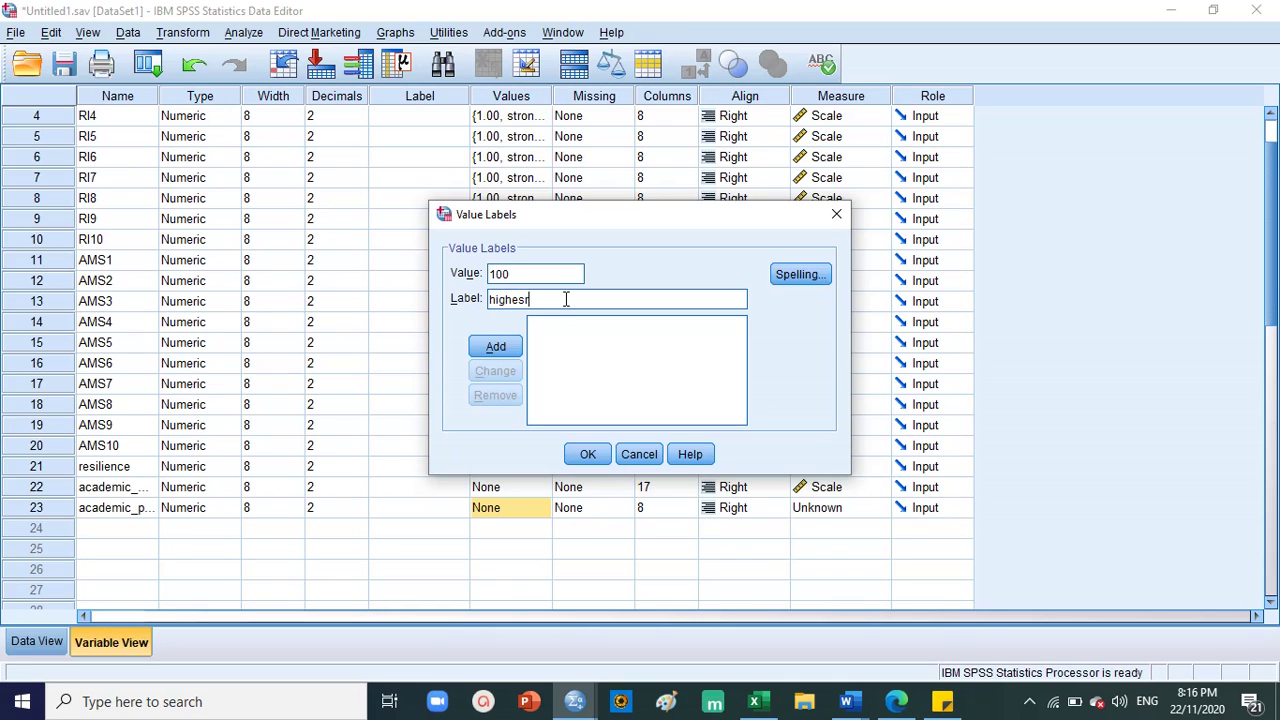
text( h)
key(BackSpace)
key(BackSpace)
key(BackSpace)
key(BackSpace)
key(BackSpace)
key(BackSpace)
key(BackSpace)
key(BackSpace)
key(BackSpace)
text(outstanding)
drag(578, 300, 346, 277)
key(ctrl+c)
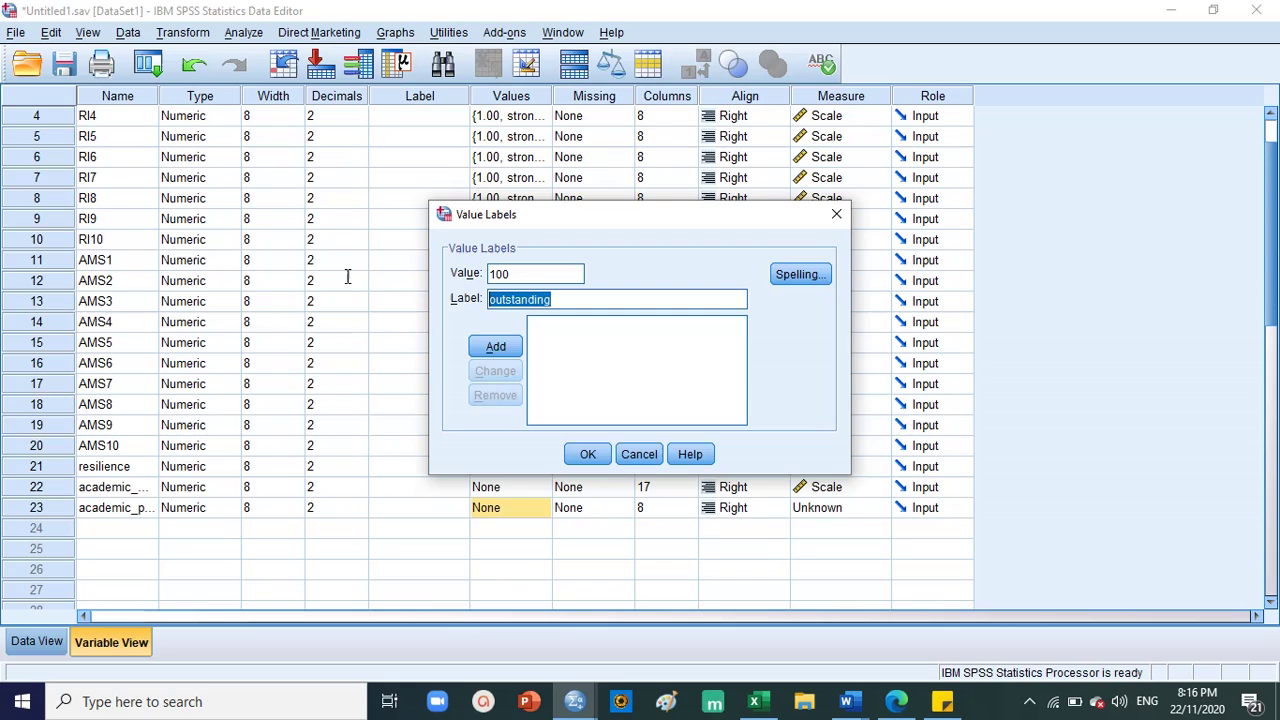
click(472, 352)
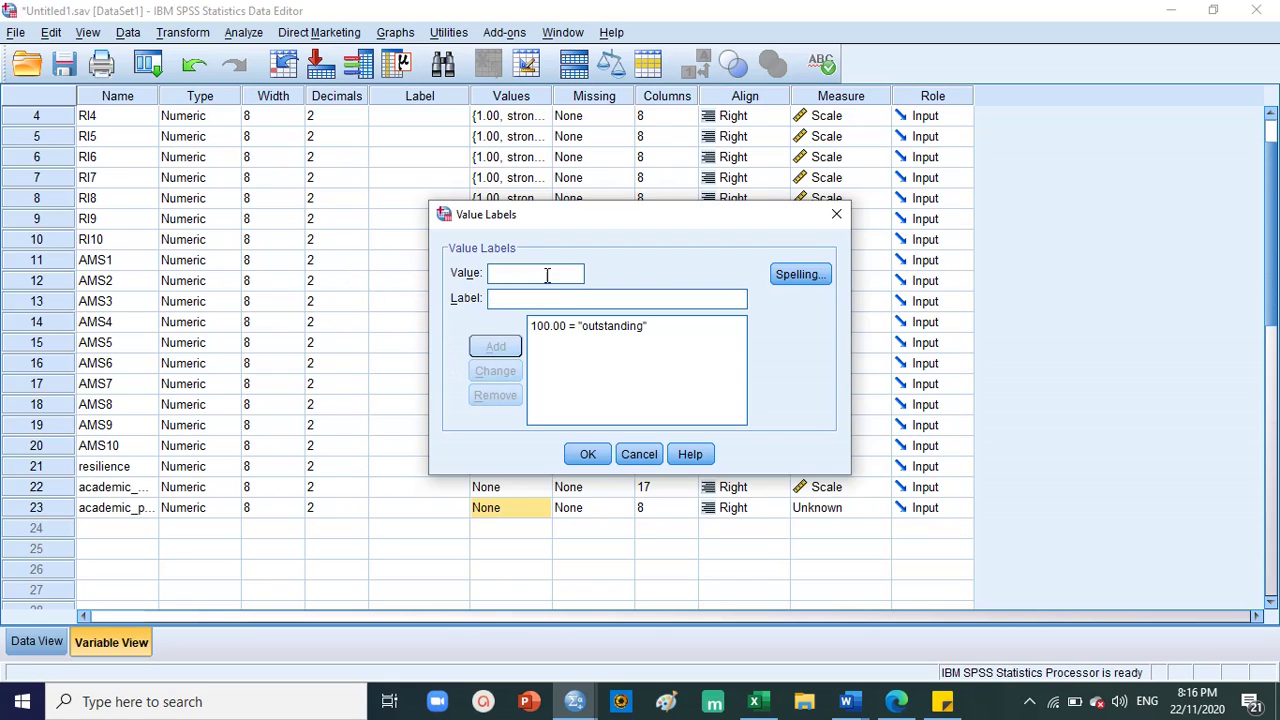
Add value labels defining 99 and 98 as "outstanding" for academic_performance.
text(99)
key(ctrl+v)
click(495, 348)
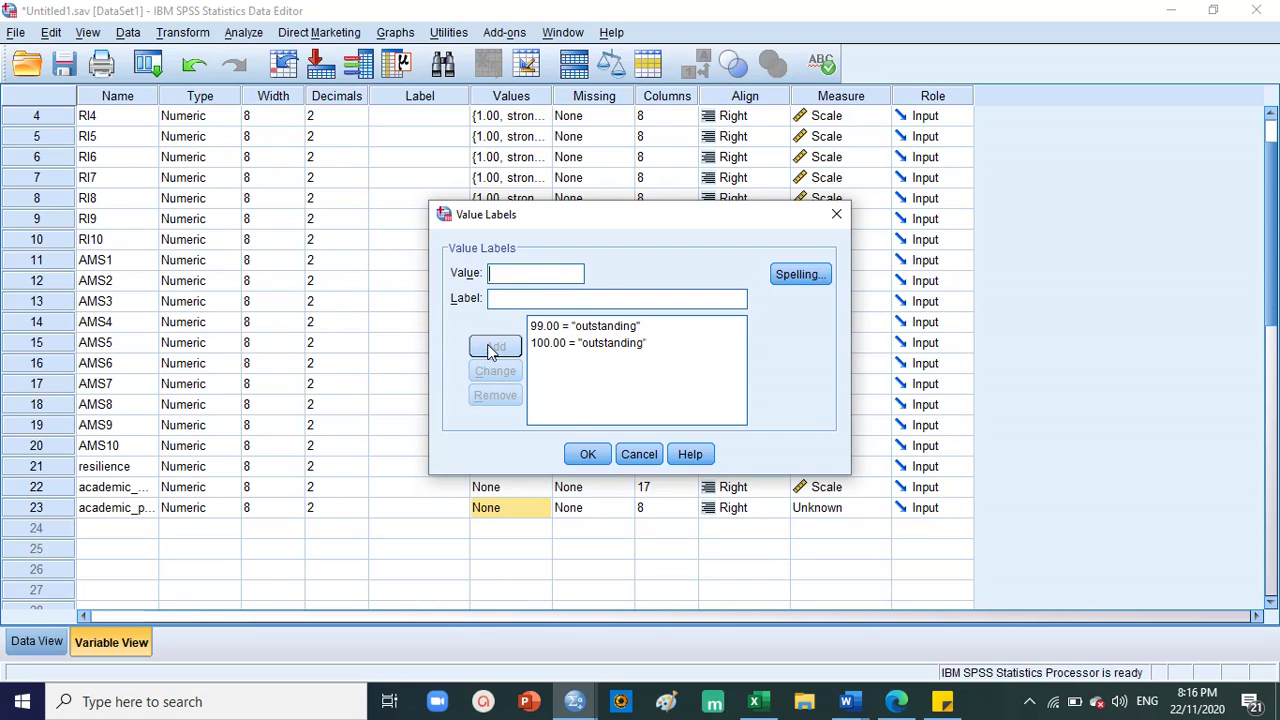
text(98)
key(ctrl+v)
click(505, 350)
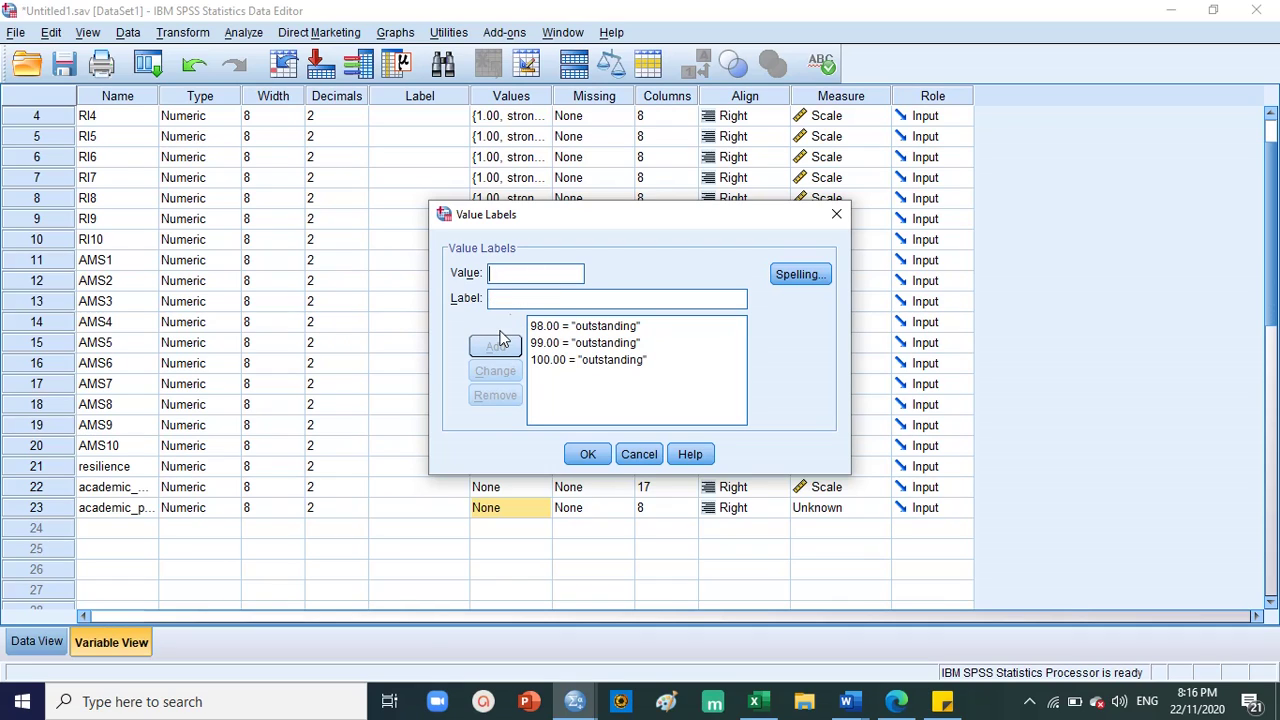
Add value labels defining 97, 96 and 95 as "outstanding" for academic_performance.
text(97)
click(510, 300)
key(ctrl+v)
click(495, 346)
click(517, 277)
text(9)
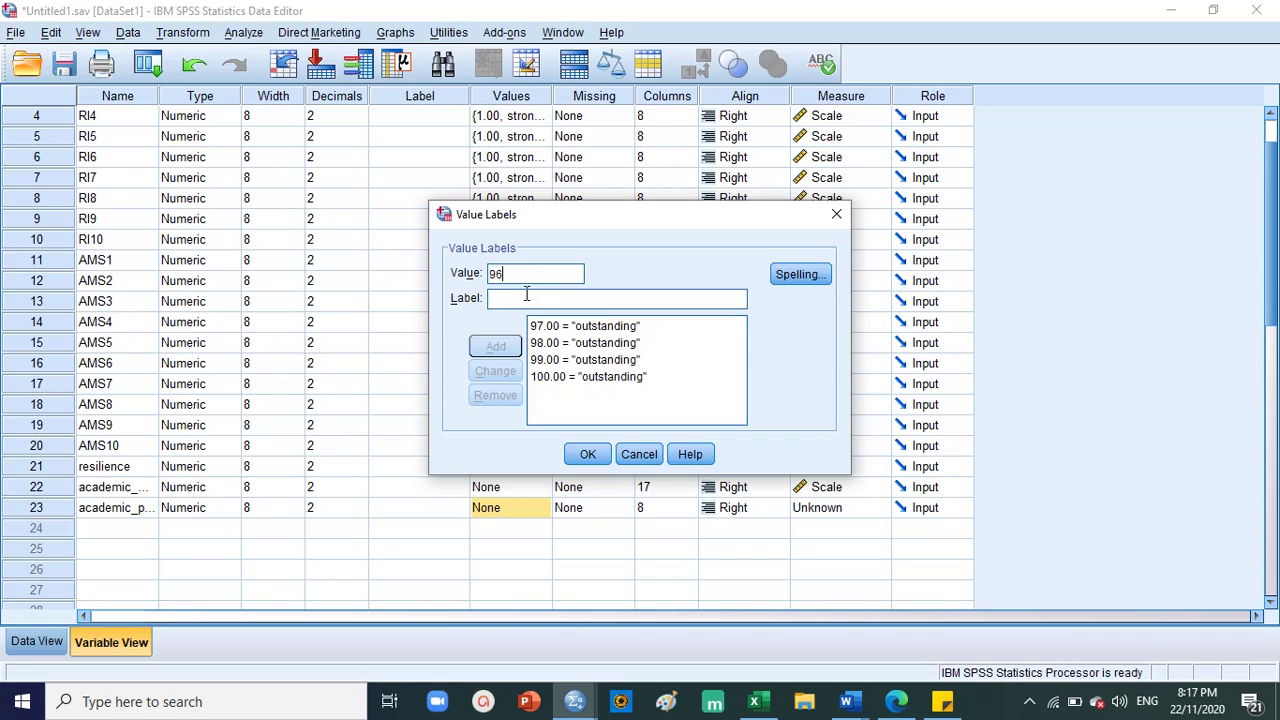
key(ctrl+v)
click(495, 346)
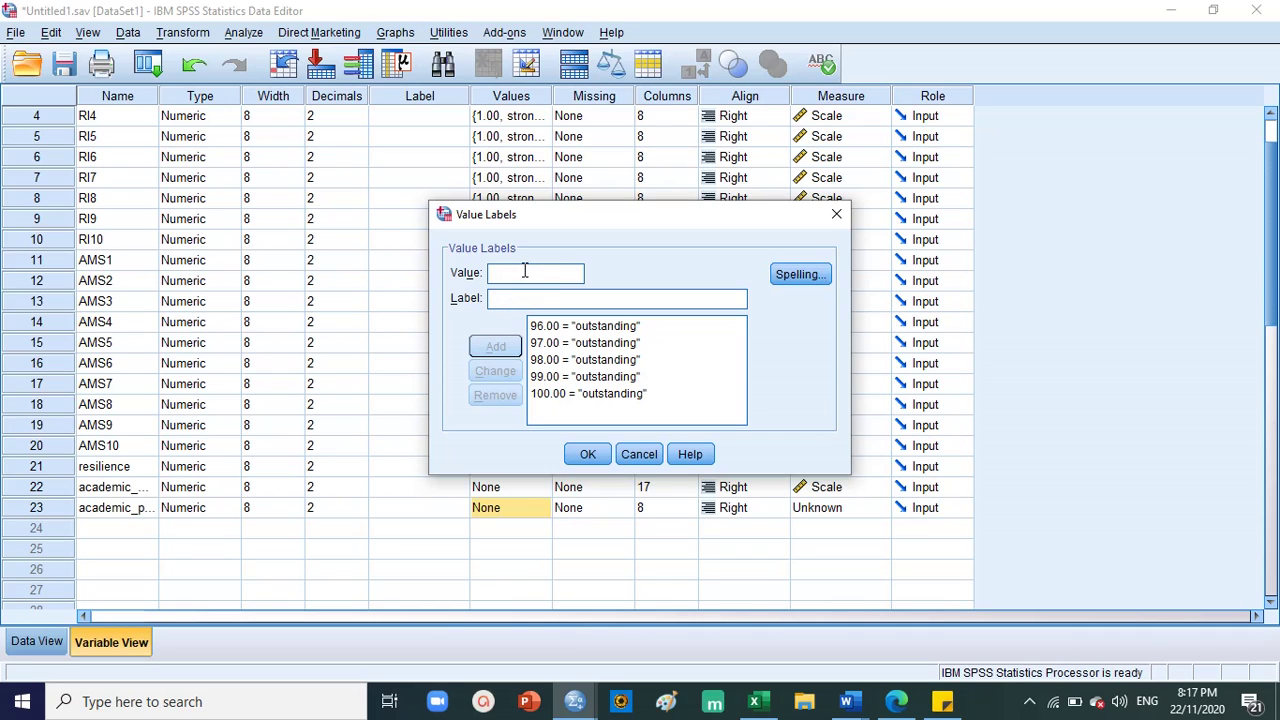
click(524, 272)
text(95)
key(ctrl+v)
click(491, 347)
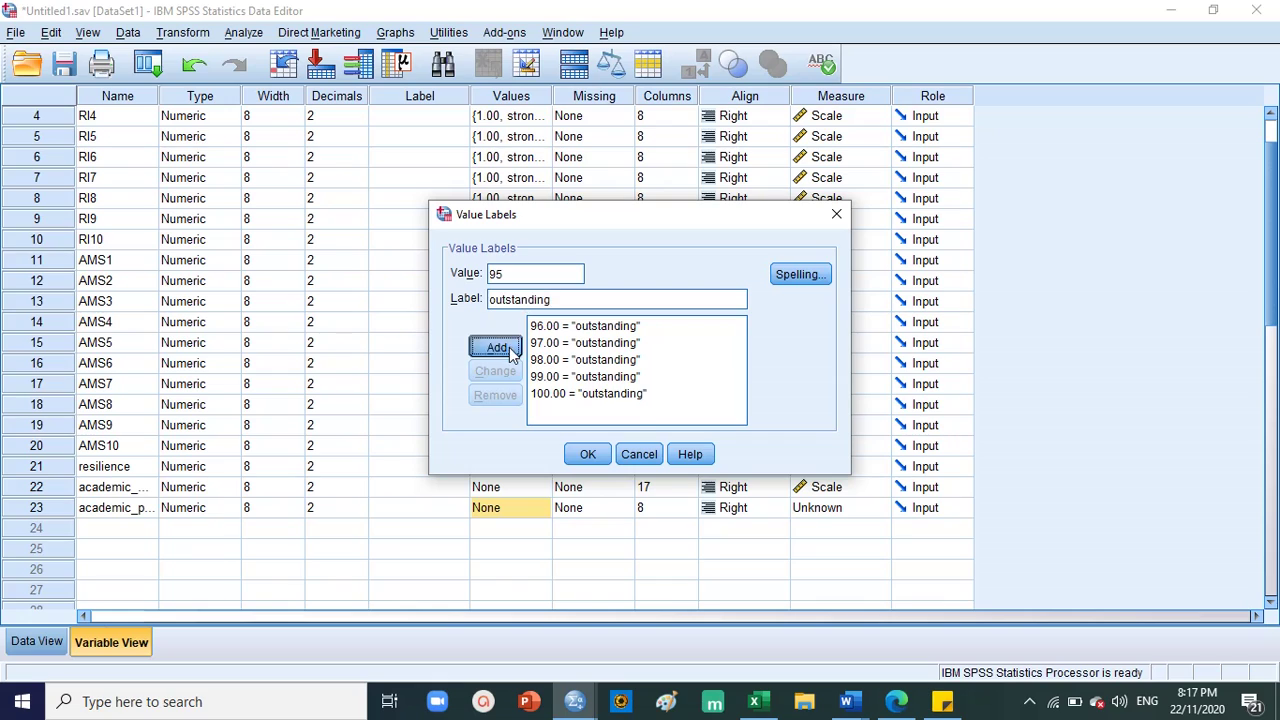
Add a value label defining 94 as "above average" for academic_performance.
click(527, 268)
text(4)
key(BackSpace)
text(94)
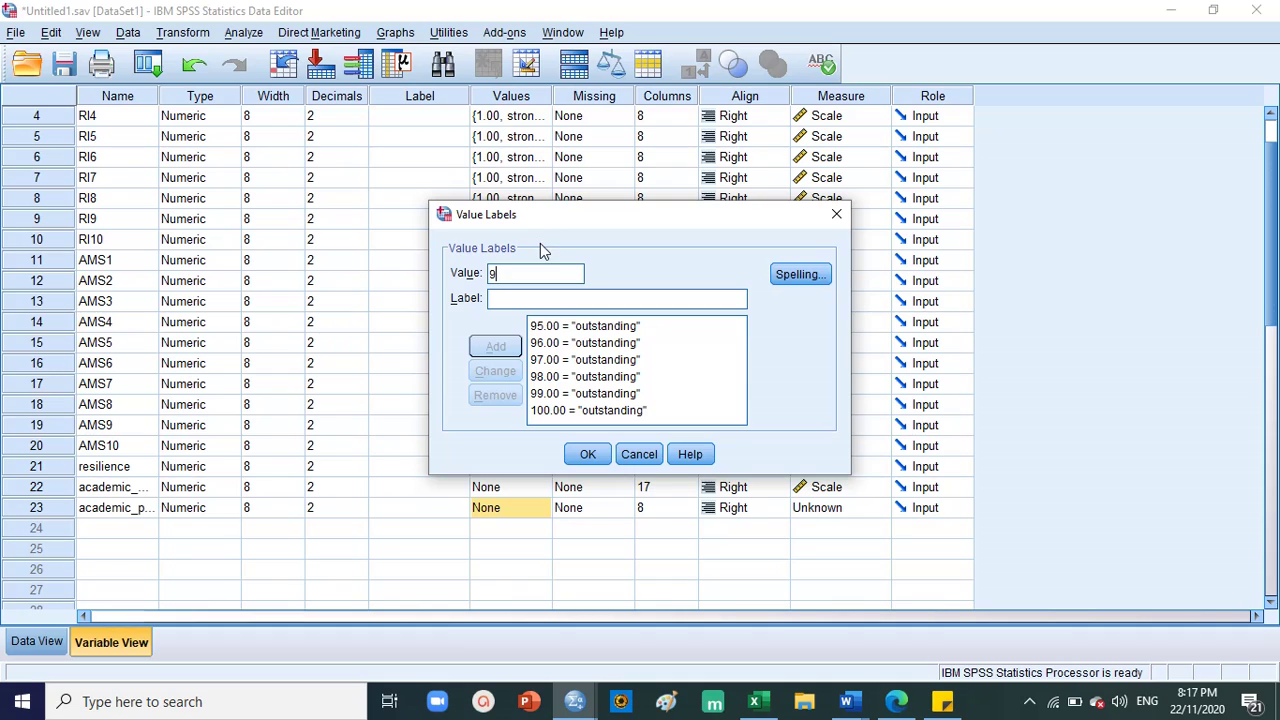
click(567, 300)
text(above)
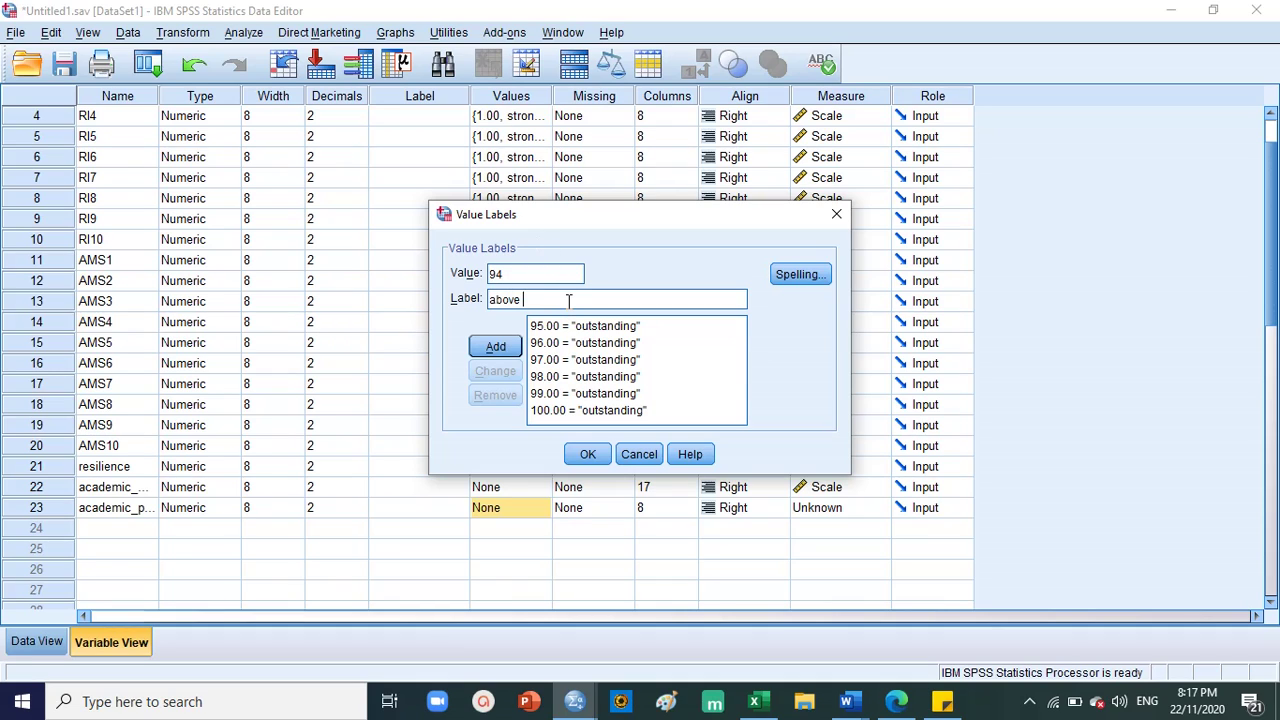
text( average)
click(498, 350)
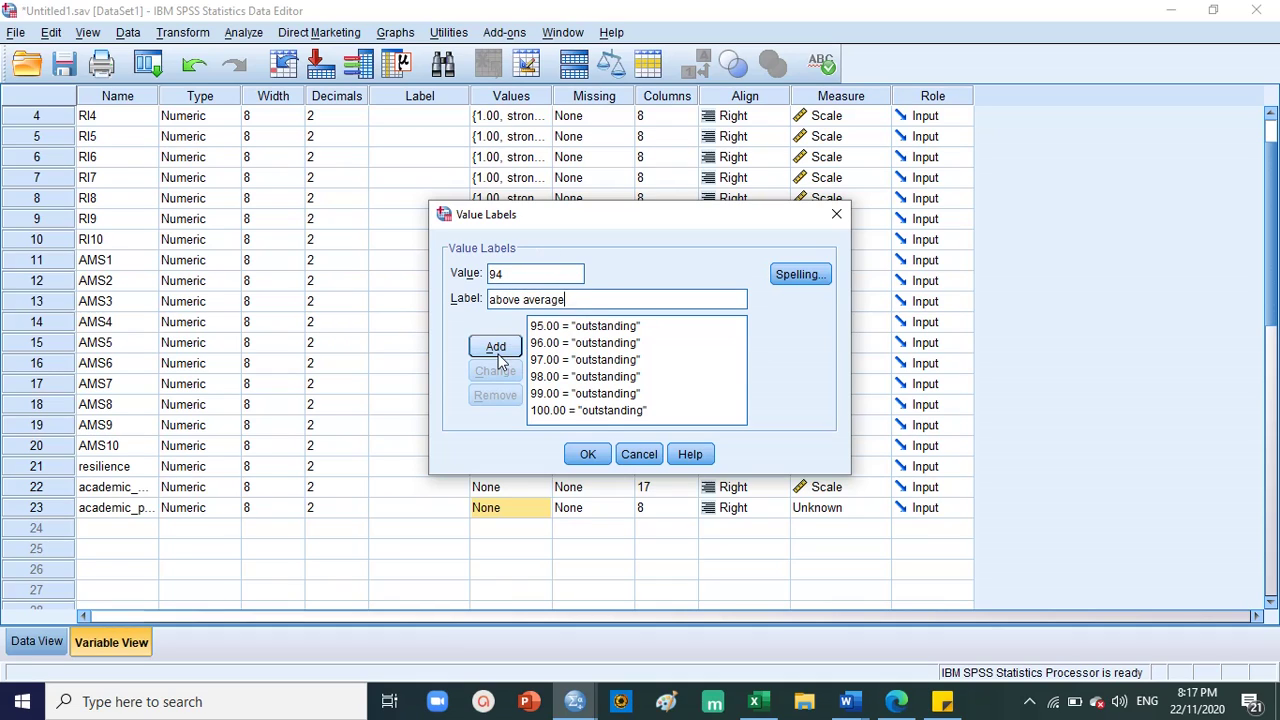
Add a value label defining 93 as "above average", copying the label text for reuse.
click(518, 274)
text(94)
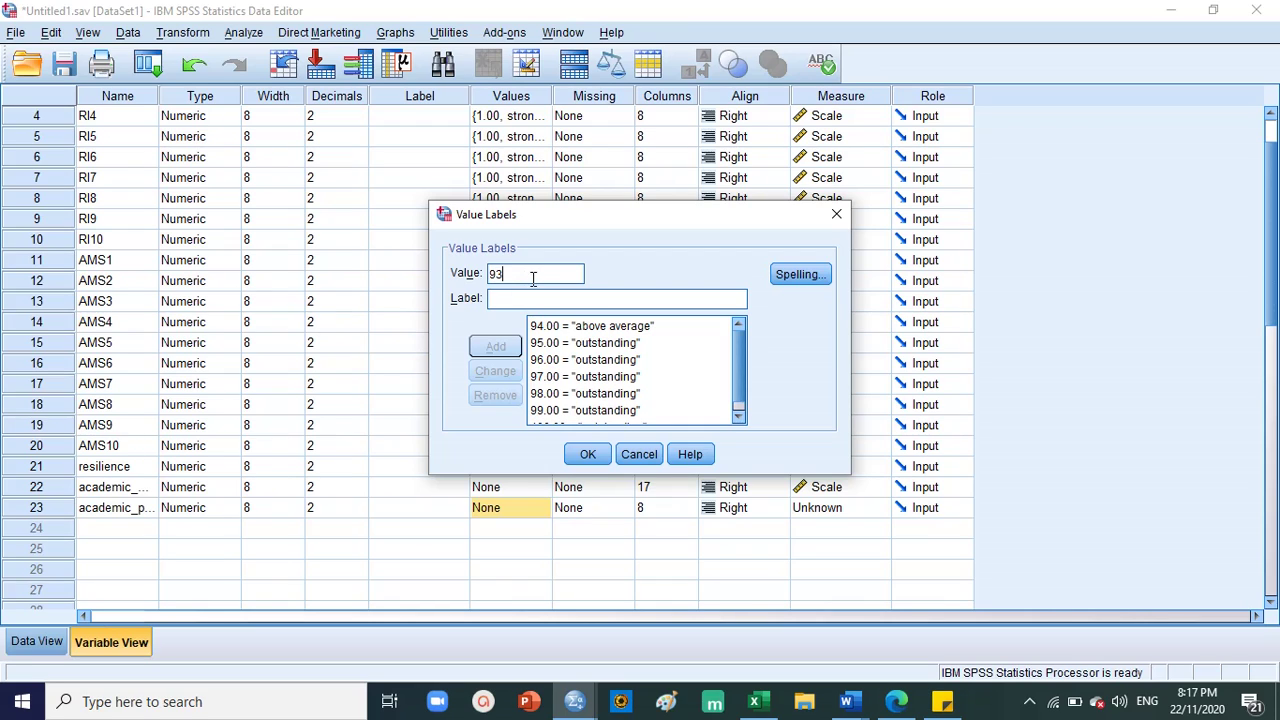
click(539, 300)
text(above average)
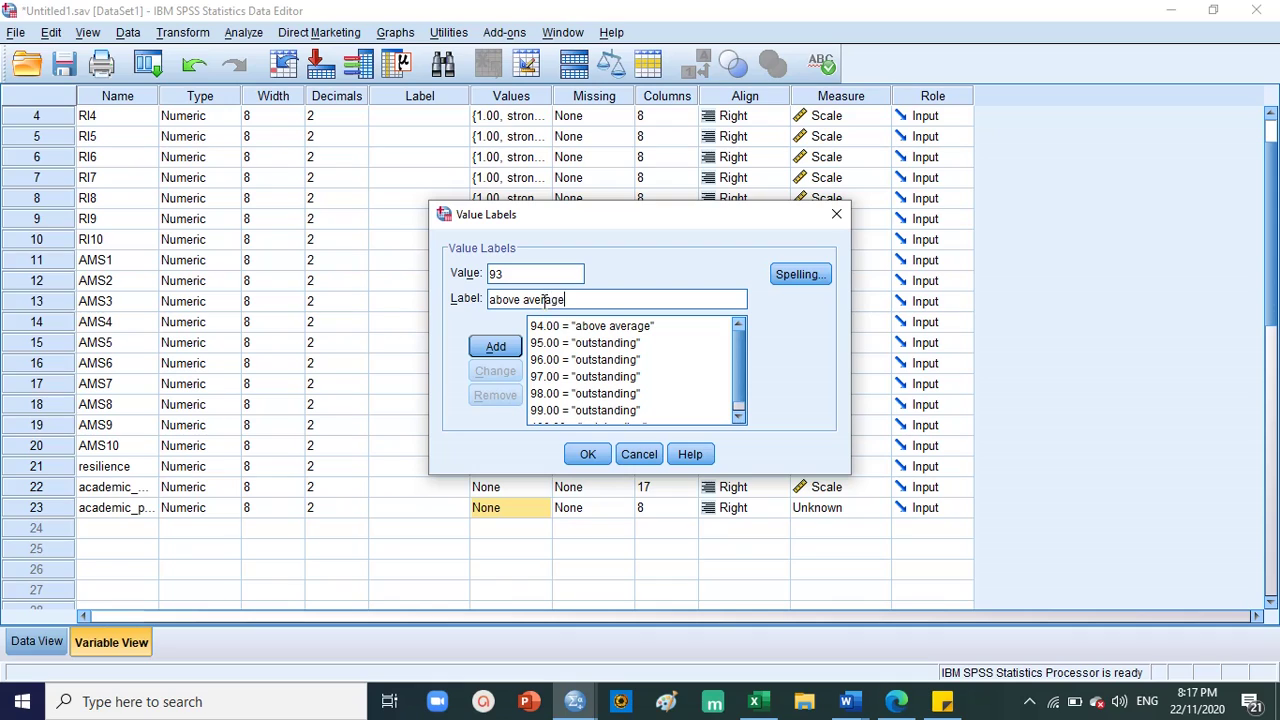
drag(566, 300, 489, 300)
key(ctrl+c)
click(496, 346)
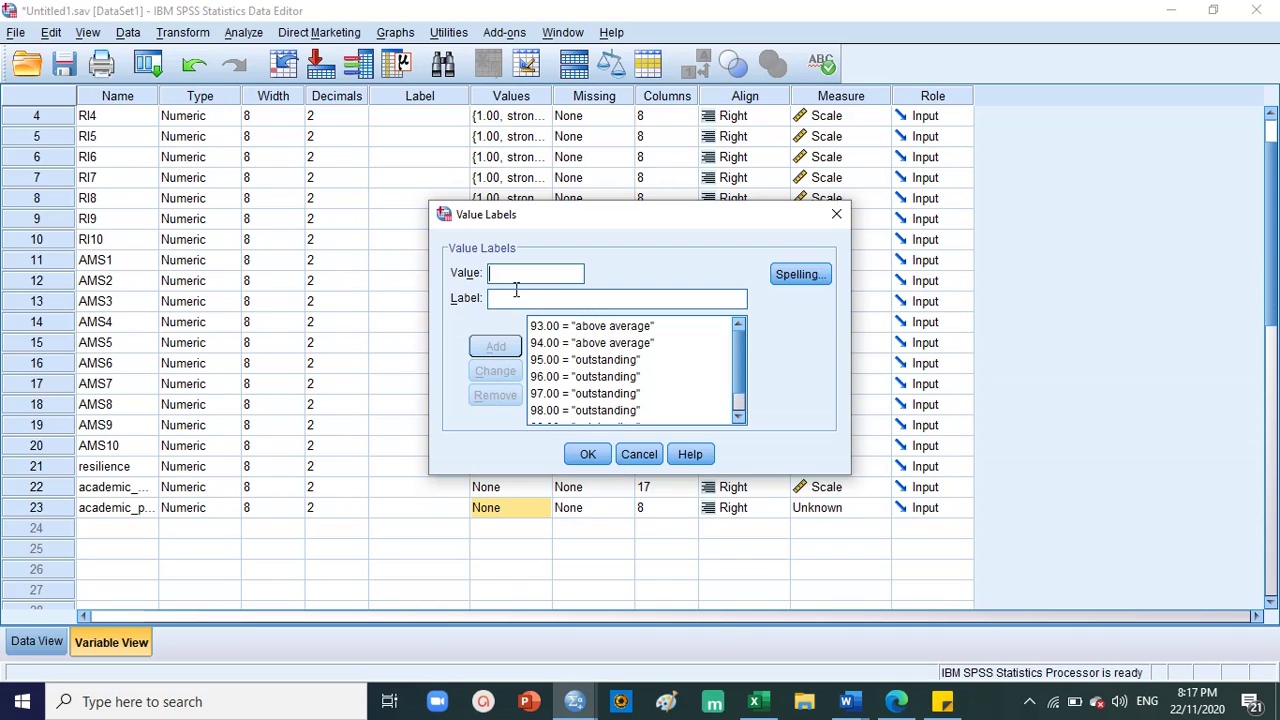
Add value labels defining 92 and 91 as "above average" with the copied label text.
click(519, 274)
text(92)
key(ctrl+v)
click(496, 346)
click(515, 272)
text(91)
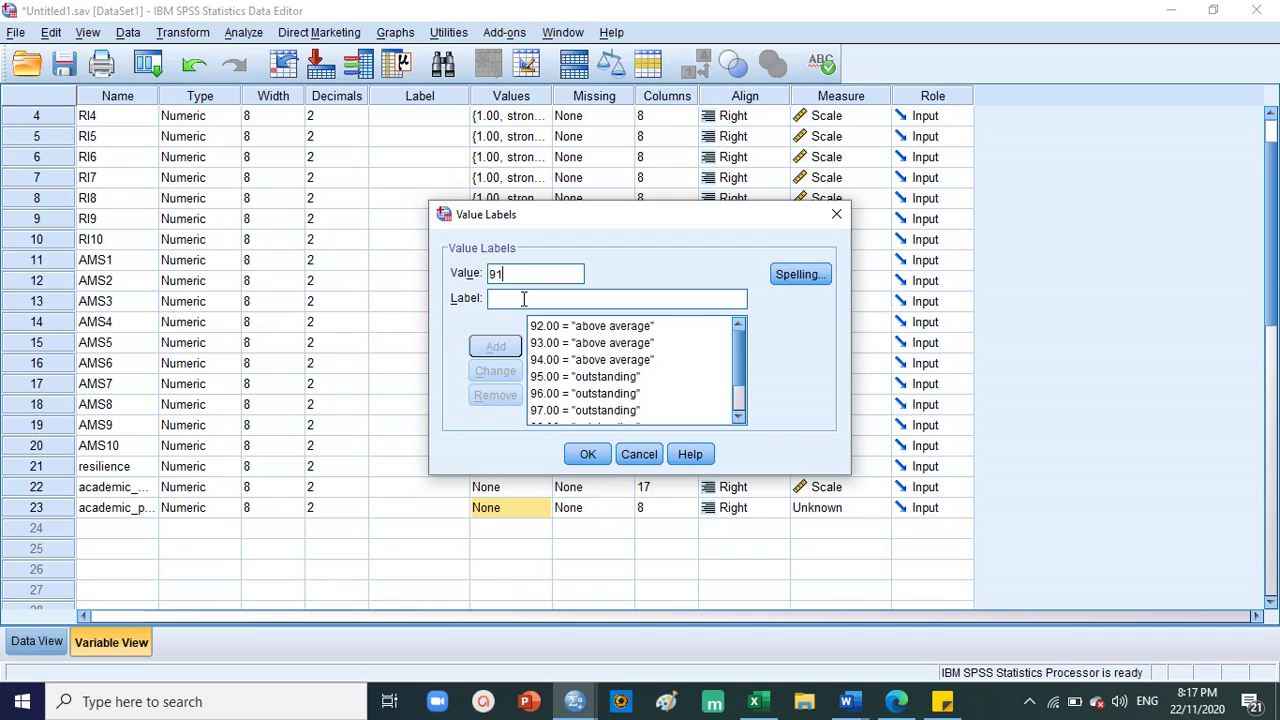
key(ctrl+v)
key(Return)
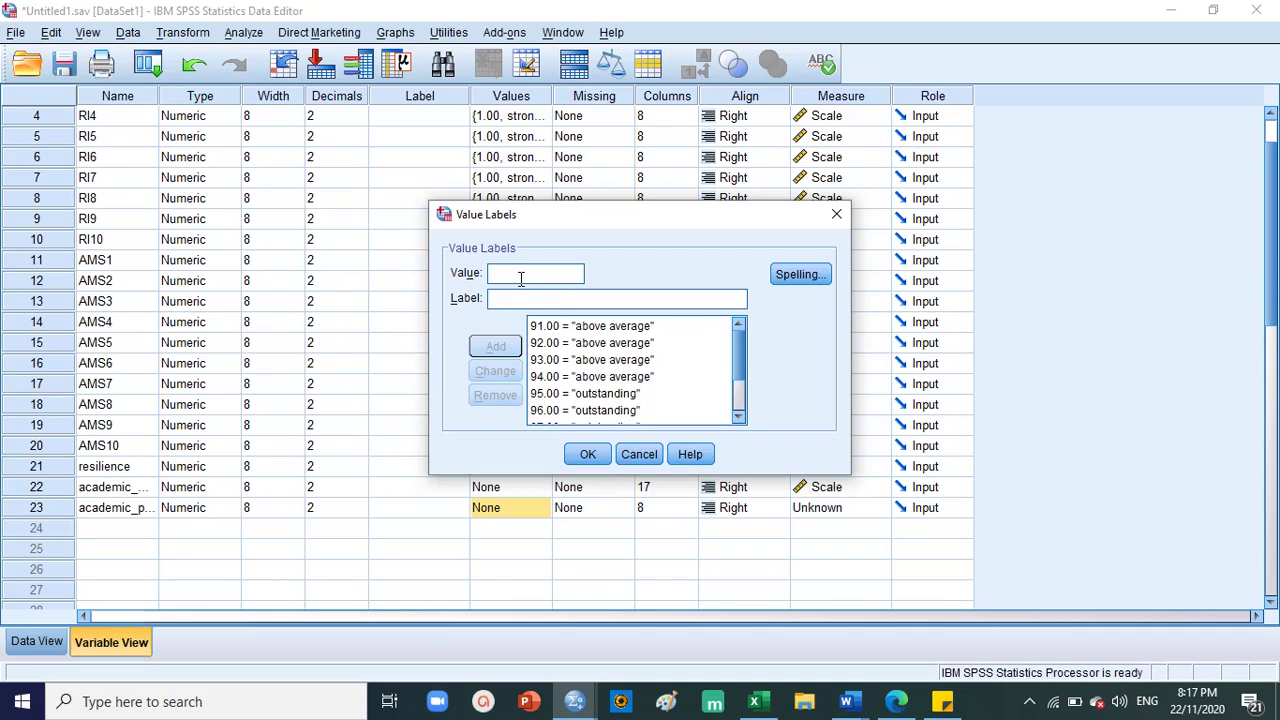
Finish the value labels by defining 90 as "above average", and set the measurement level of academic_performance to Scale.
text(90)
click(518, 298)
key(ctrl+v)
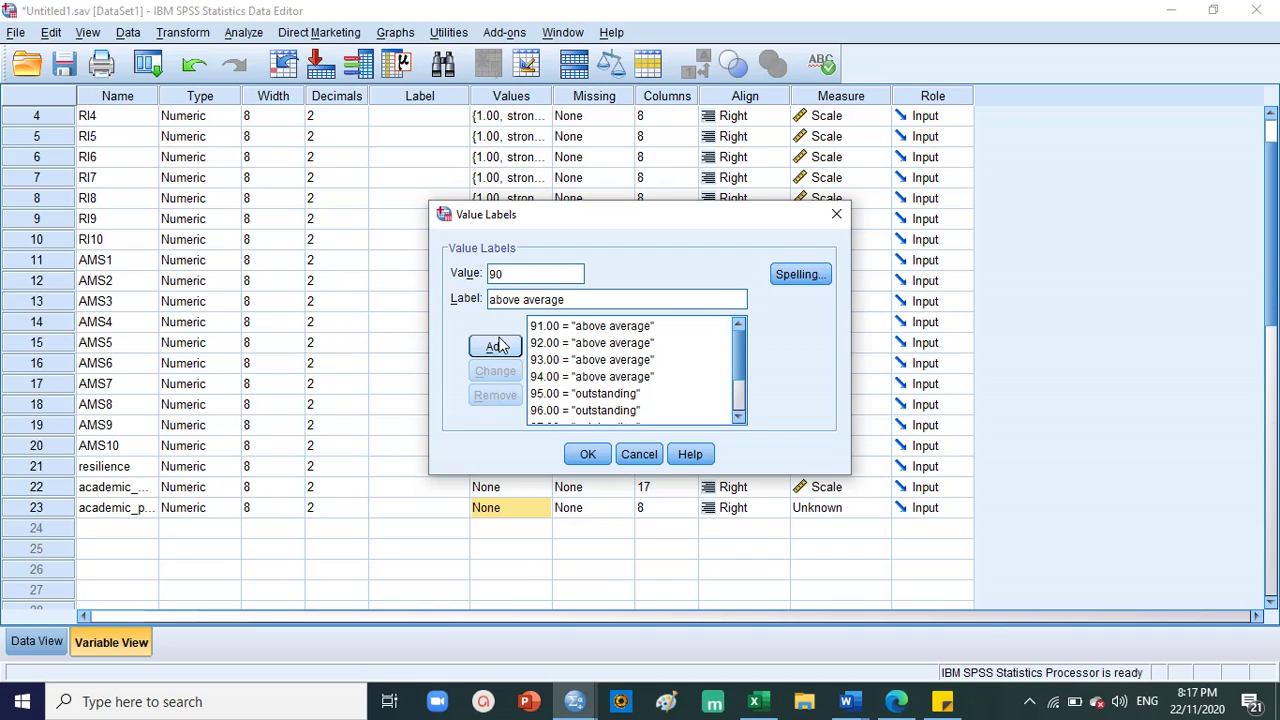
click(505, 346)
scroll(595, 405, down, 2)
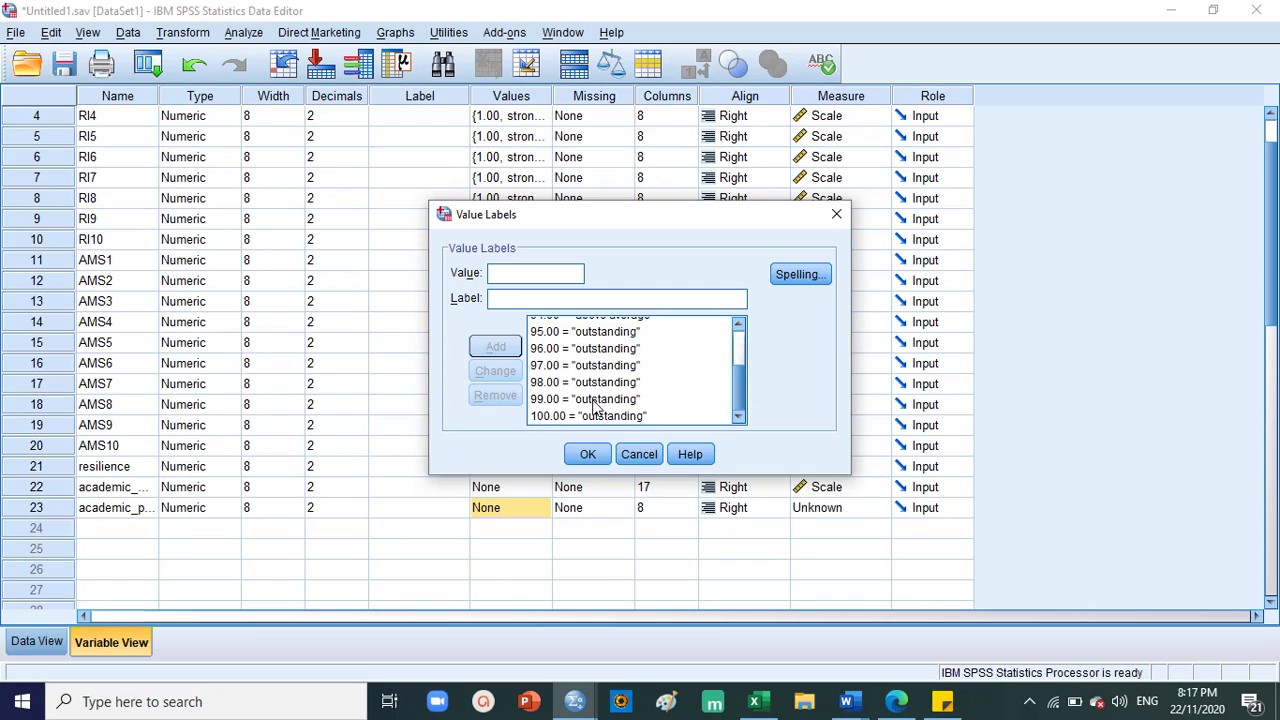
scroll(595, 405, up, 2)
click(588, 454)
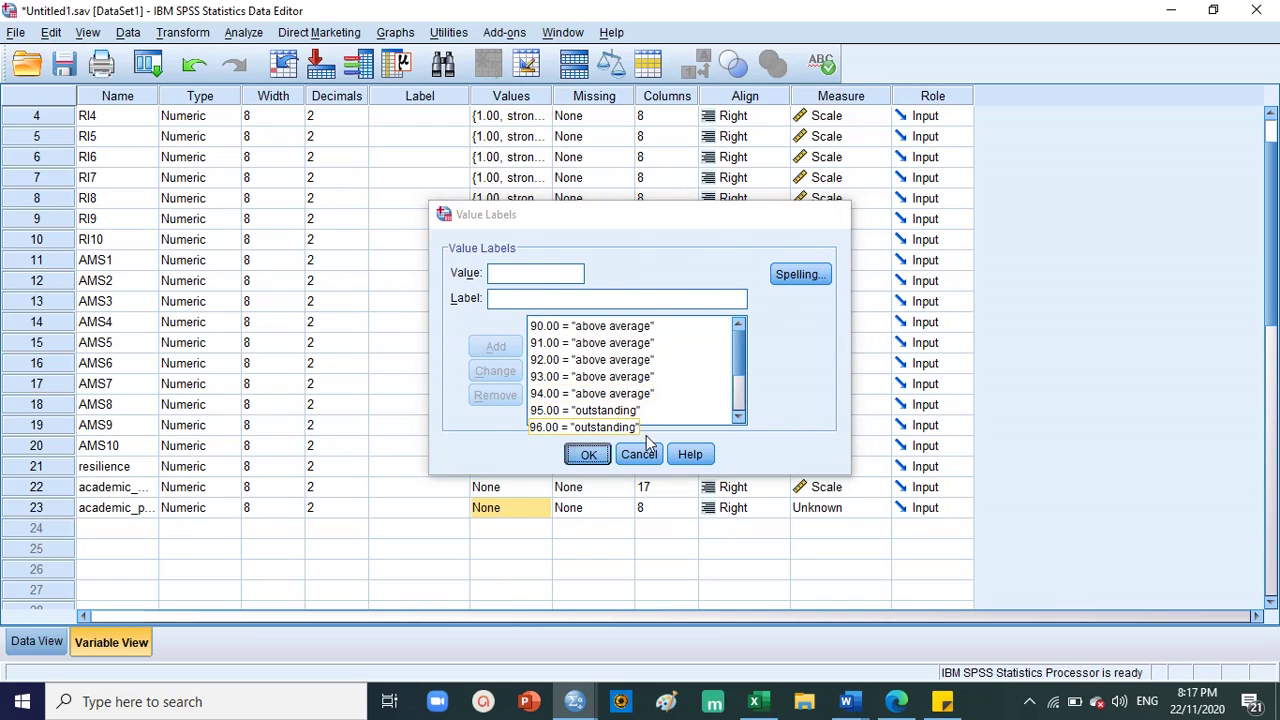
click(839, 513)
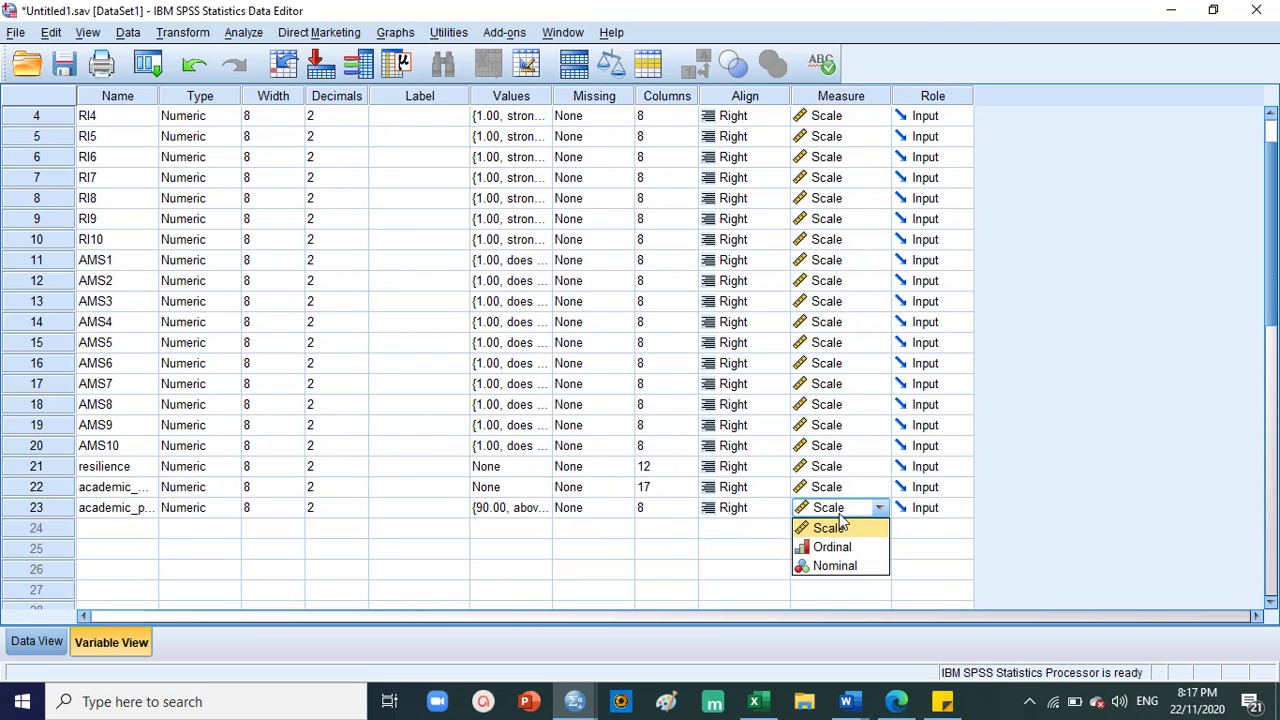
click(589, 530)
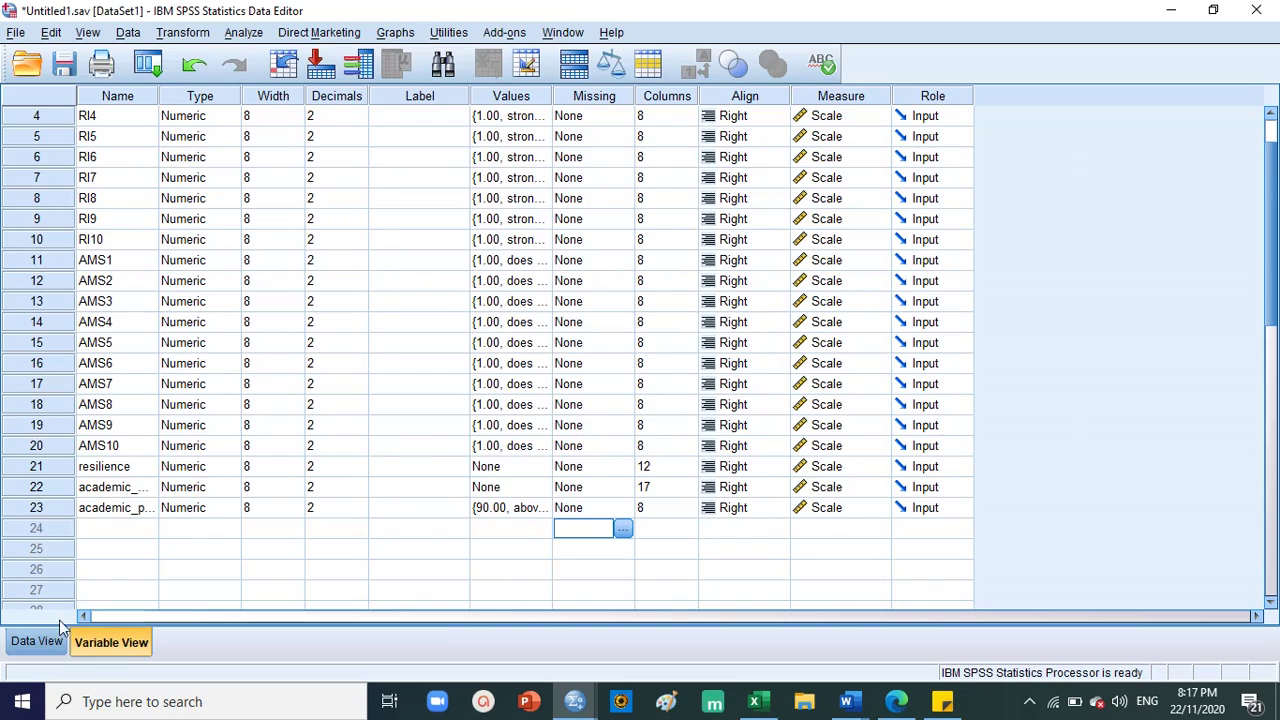
Show the data records and enter 99, 98, 98, 98 and 97 in rows 1 to 5 of academic_performance.
click(45, 641)
drag(532, 608, 951, 614)
click(983, 130)
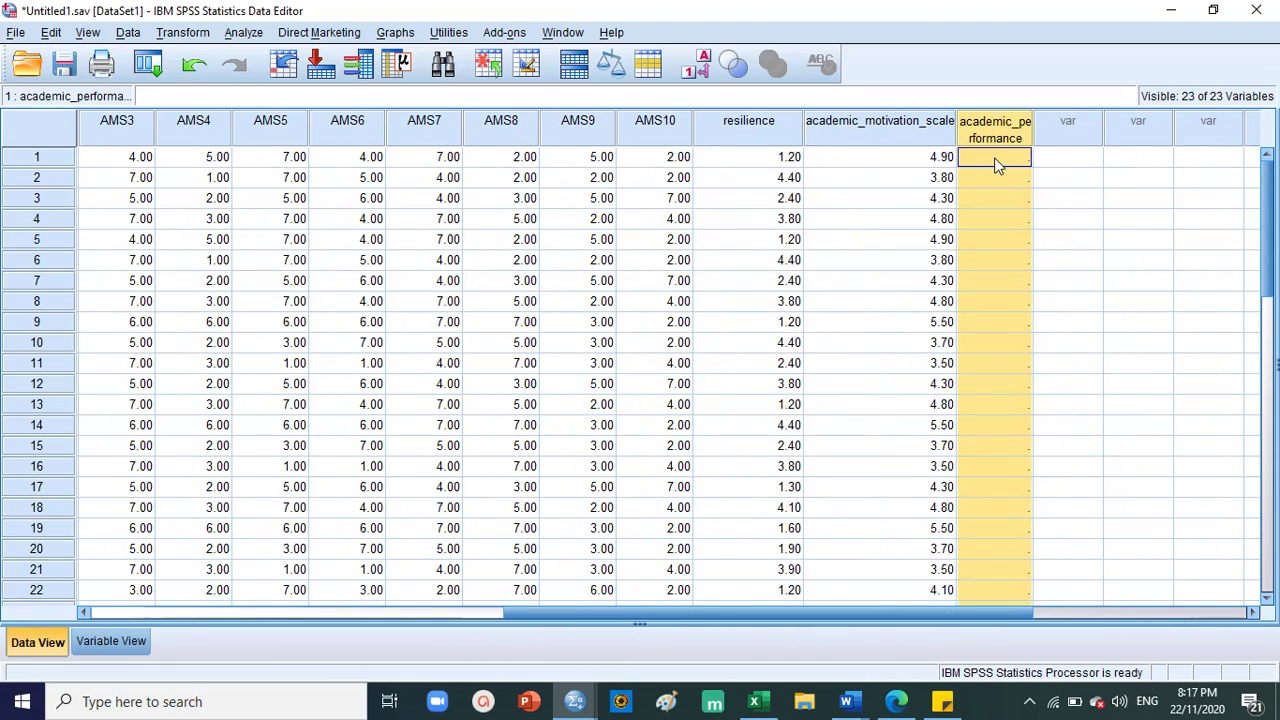
click(996, 159)
text(99)
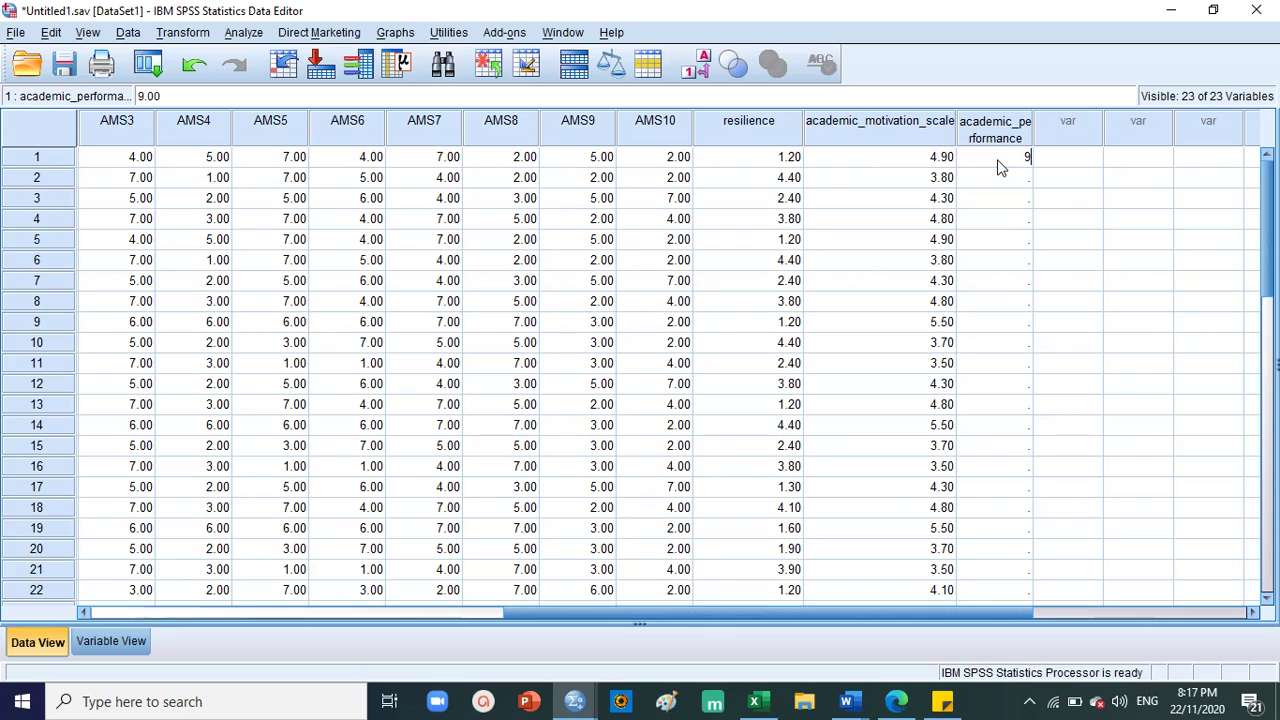
key(Return)
text(98)
key(Return)
text(98)
key(Return)
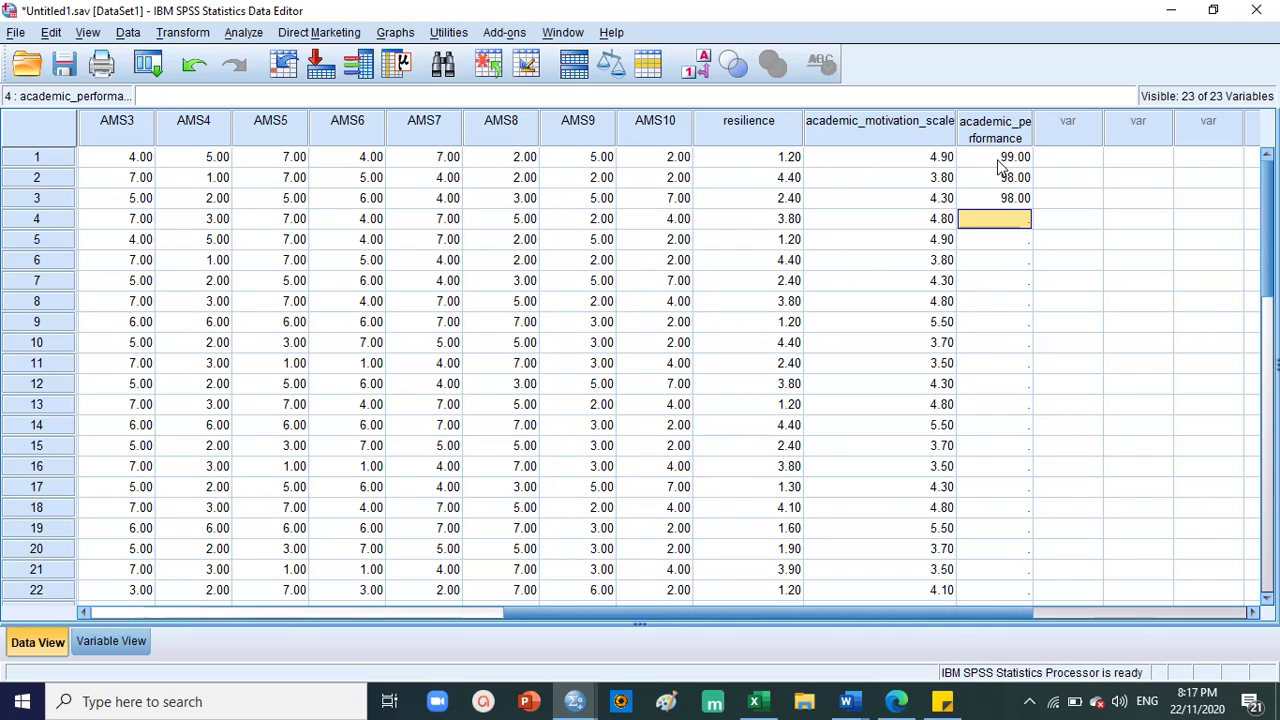
text(98)
key(Return)
text(97)
key(Return)
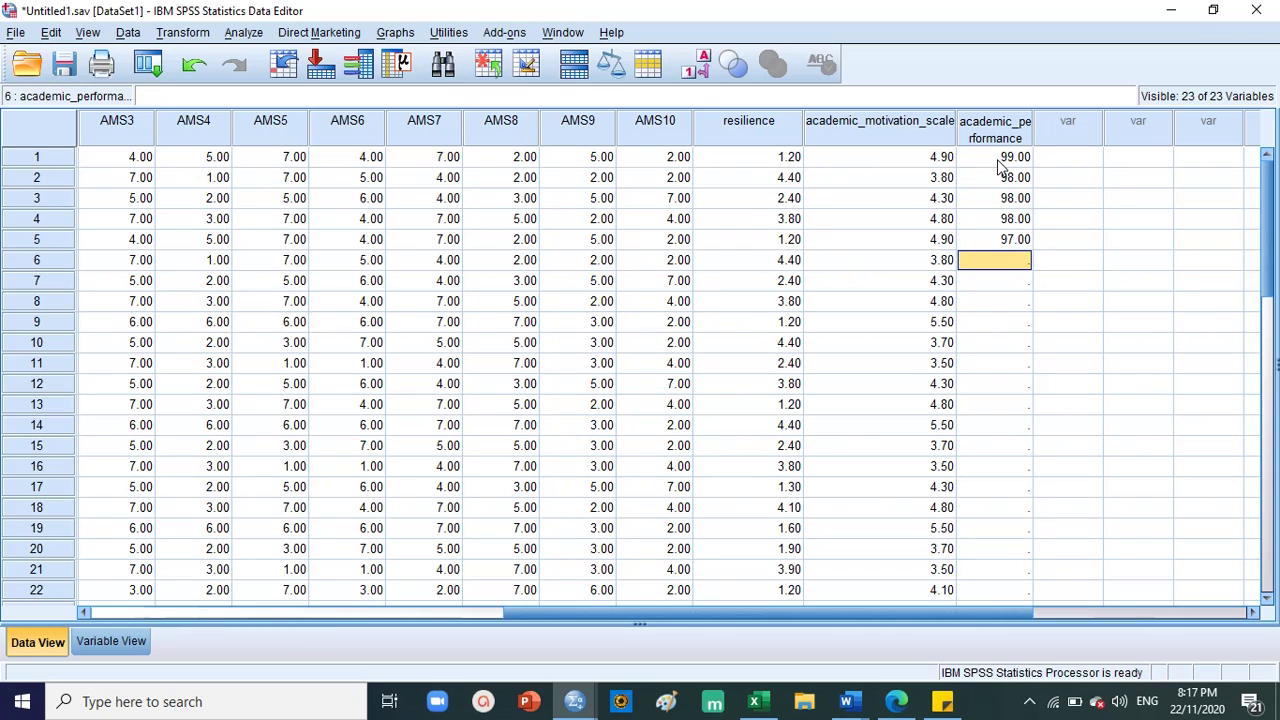
Enter 94, 94 and 92 in rows 6 to 8 of academic_performance.
text(94)
key(Return)
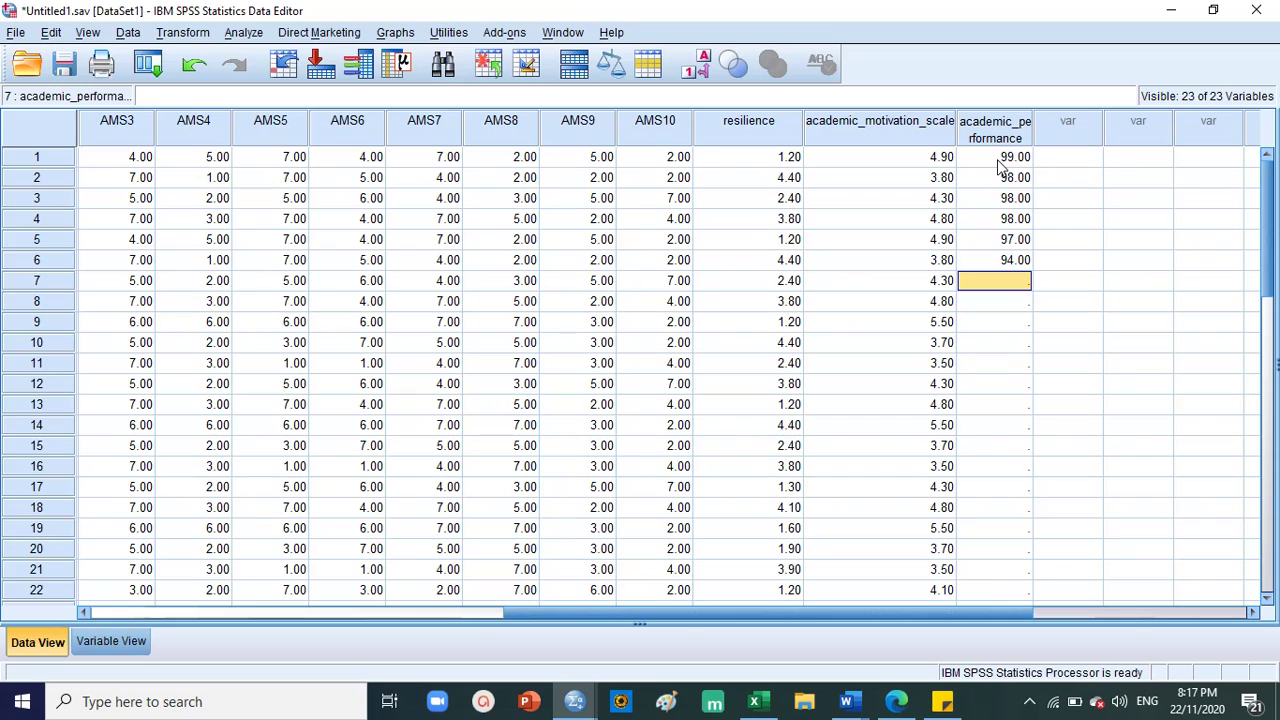
text(94)
key(Return)
text(9)
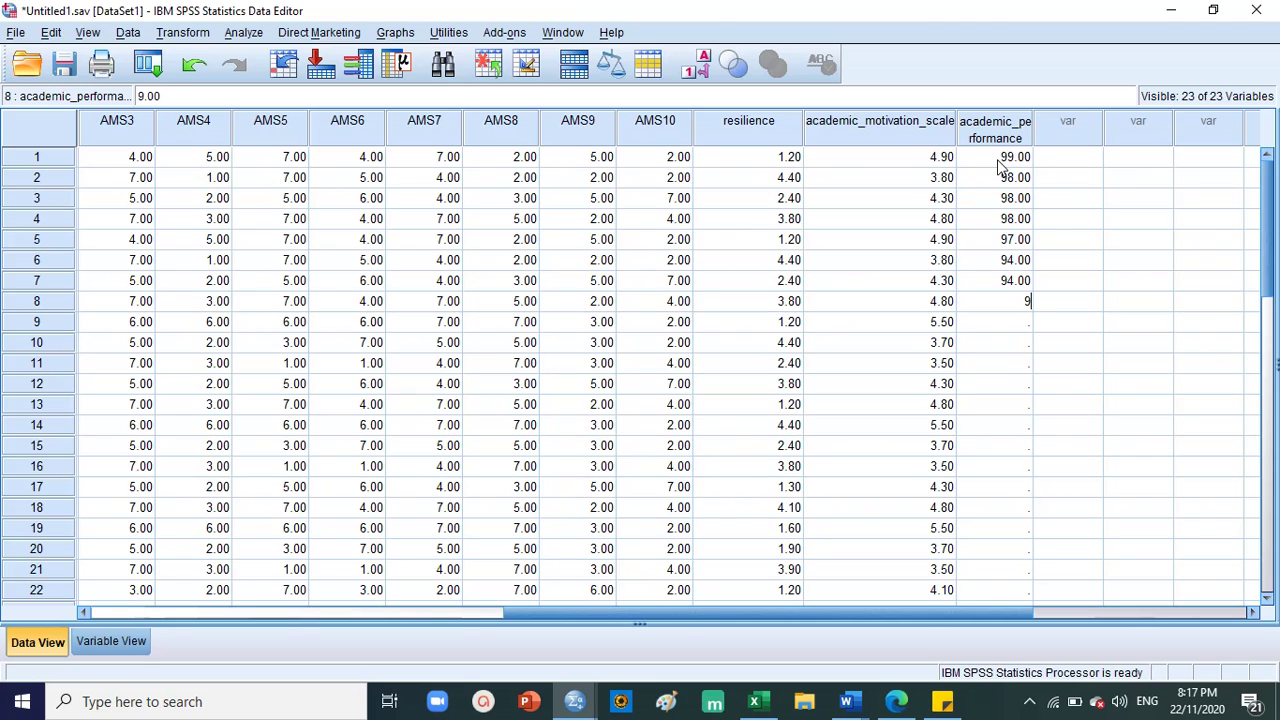
text(2)
key(Return)
Set row 9 of academic_motivation_scale to 9, and return to row 9 of academic_performance.
key(Left)
text(91)
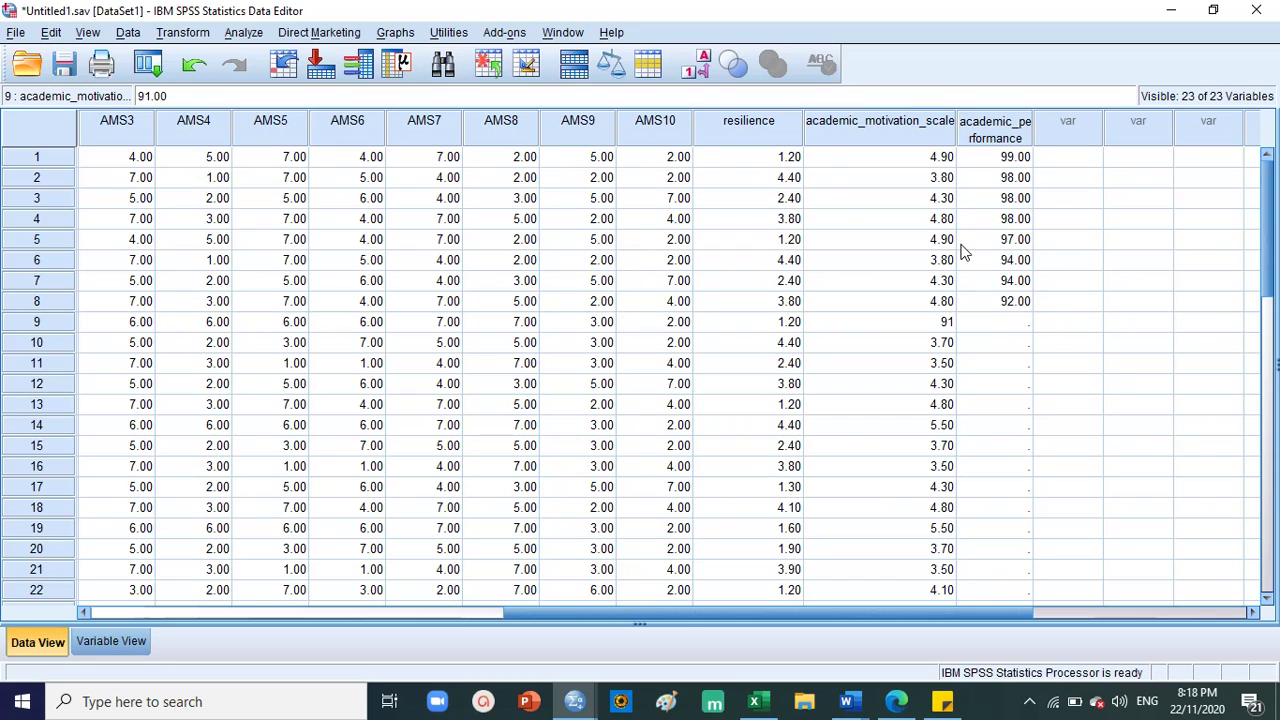
key(BackSpace)
click(1010, 324)
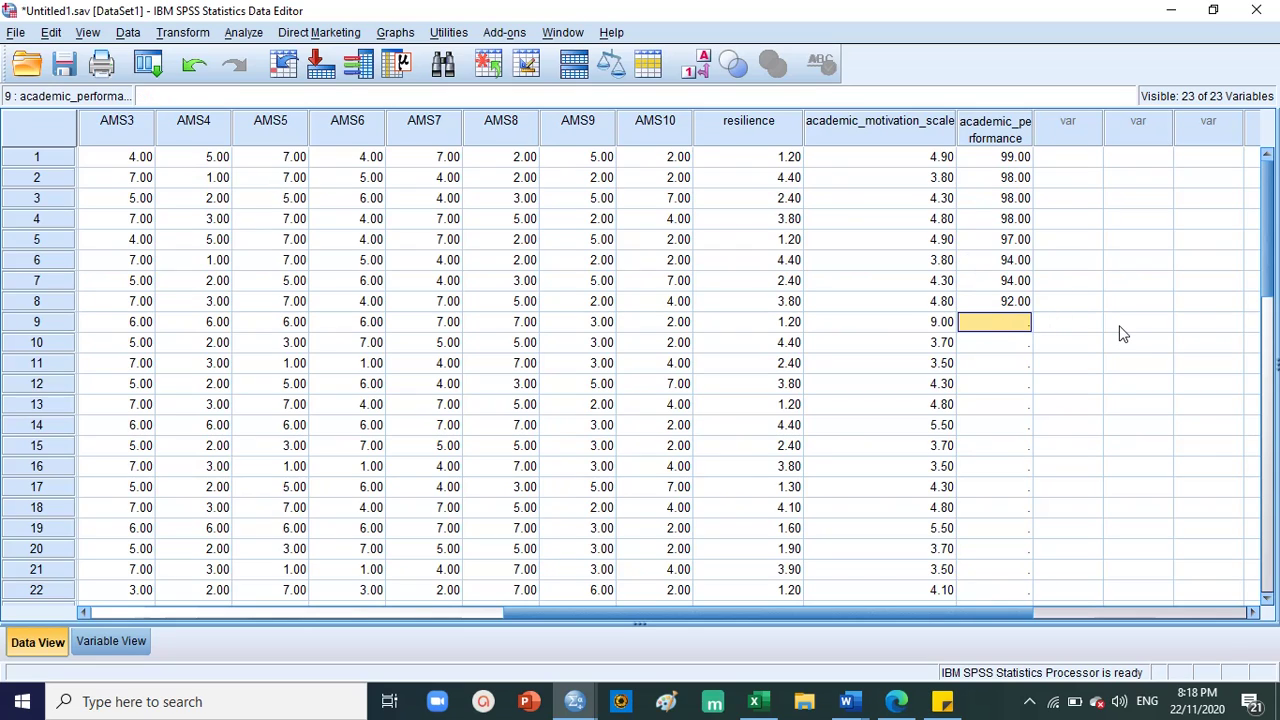
Enter 91, 91, 97 and 99 in rows 9 to 12 of academic_performance.
text(91)
key(Return)
text(91)
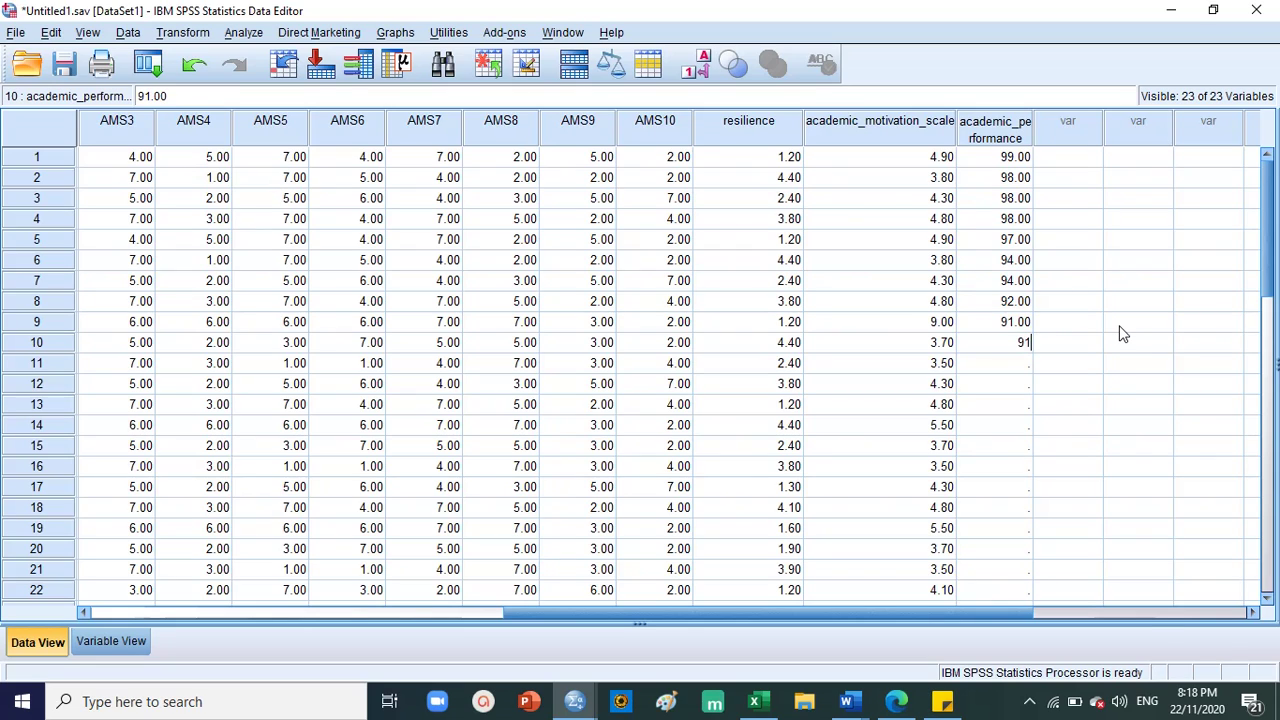
key(Return)
text(97)
key(Return)
text(99)
key(Return)
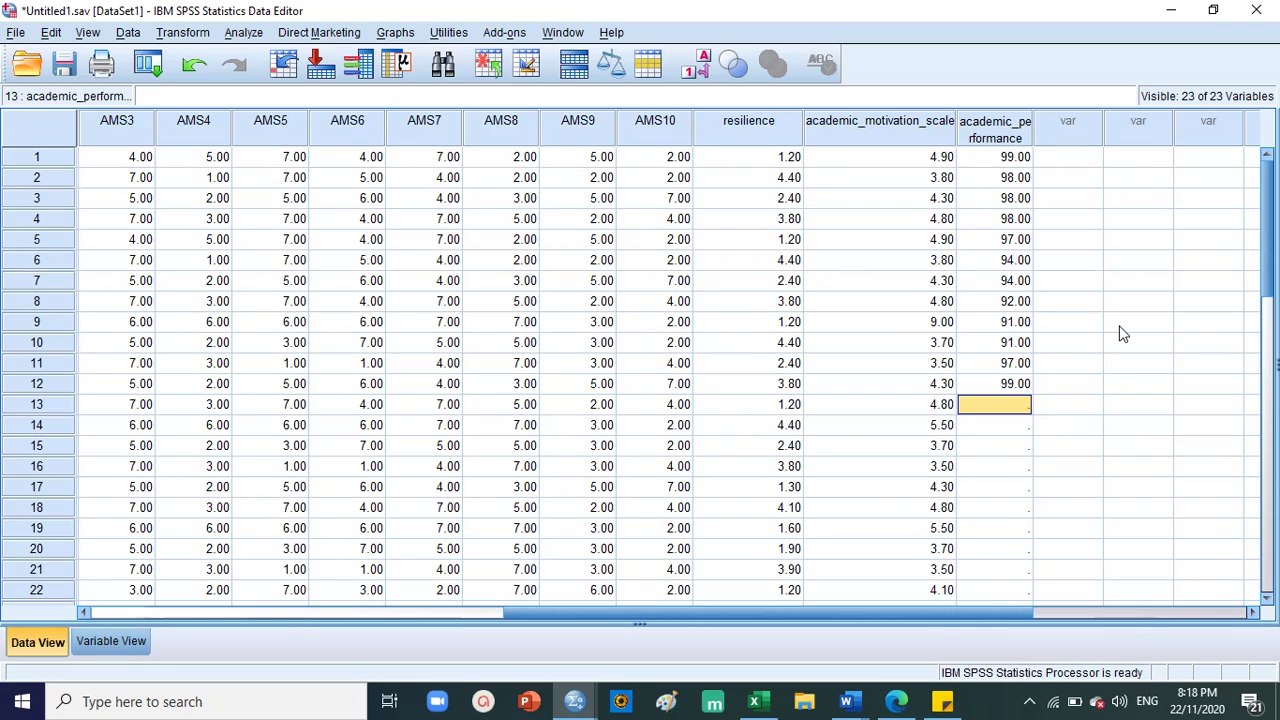
Enter 100, 99, 96, 97, 98 and 93 in rows 13 to 18 of academic_performance.
text(100)
key(Return)
text(99)
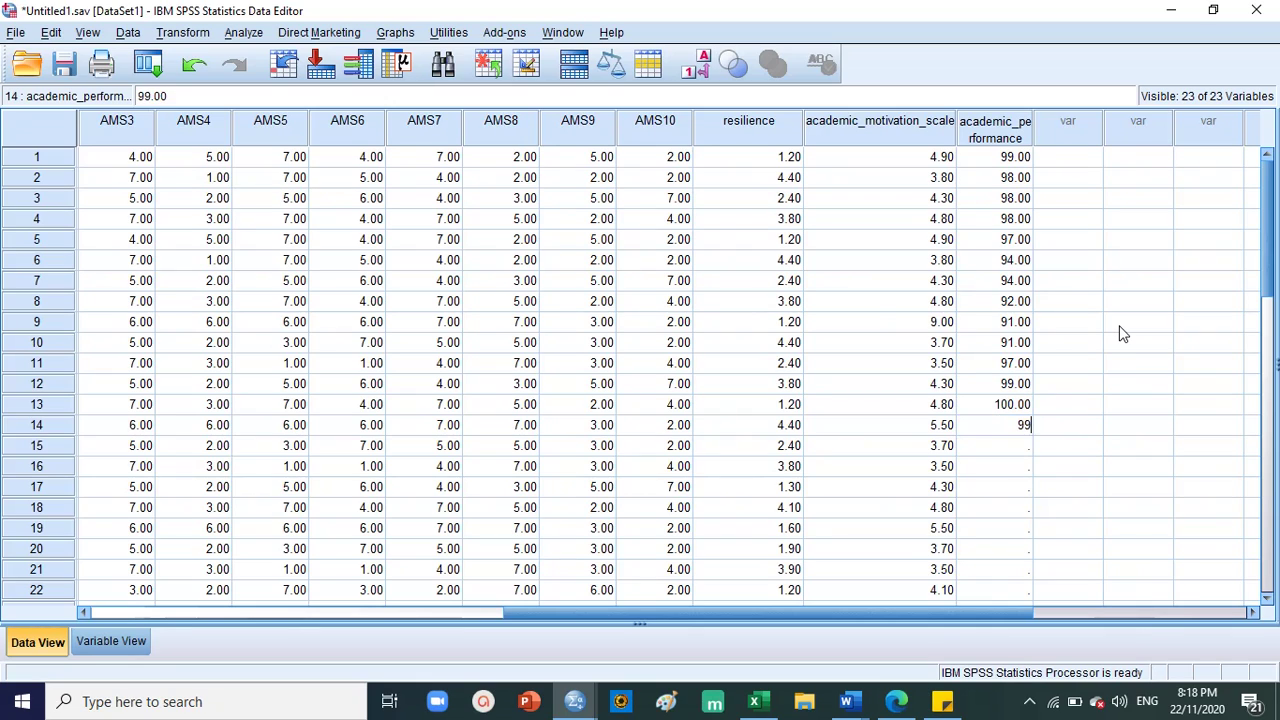
key(Return)
text(96)
key(Return)
text(97)
key(Return)
text(98)
key(Return)
text(93)
key(Return)
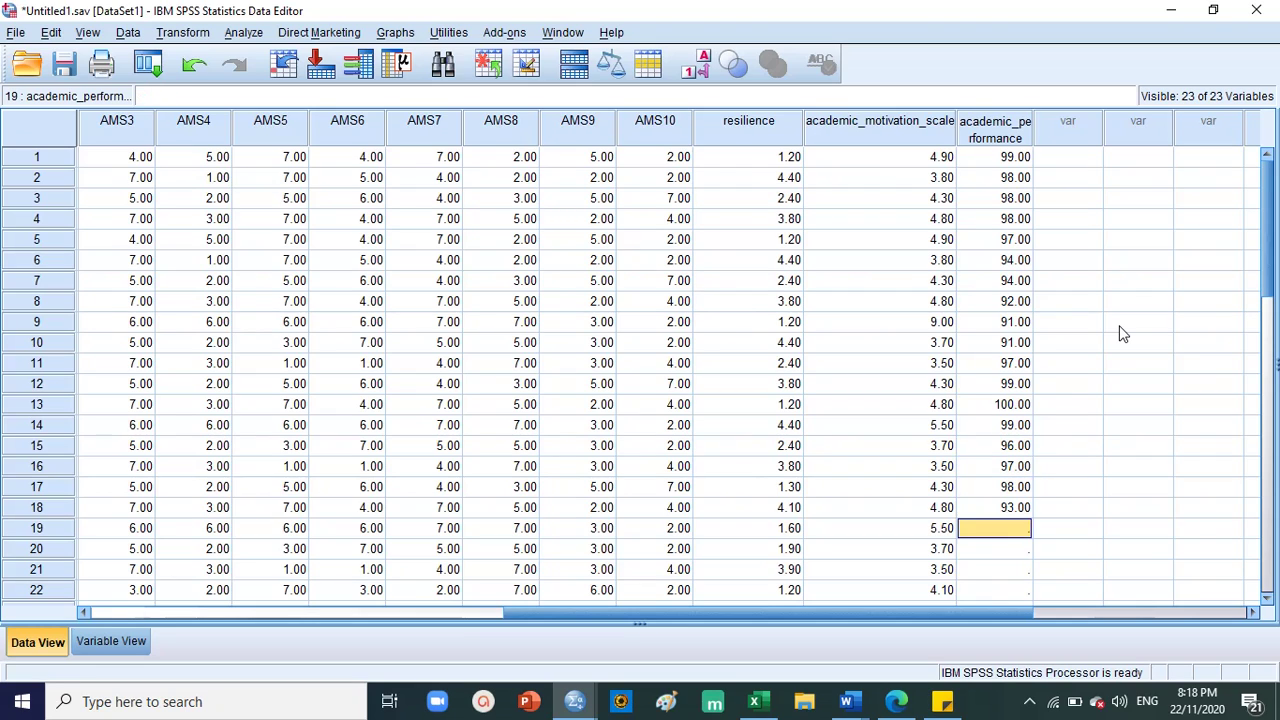
text(9)
key(Return)
text(4)
key(Return)
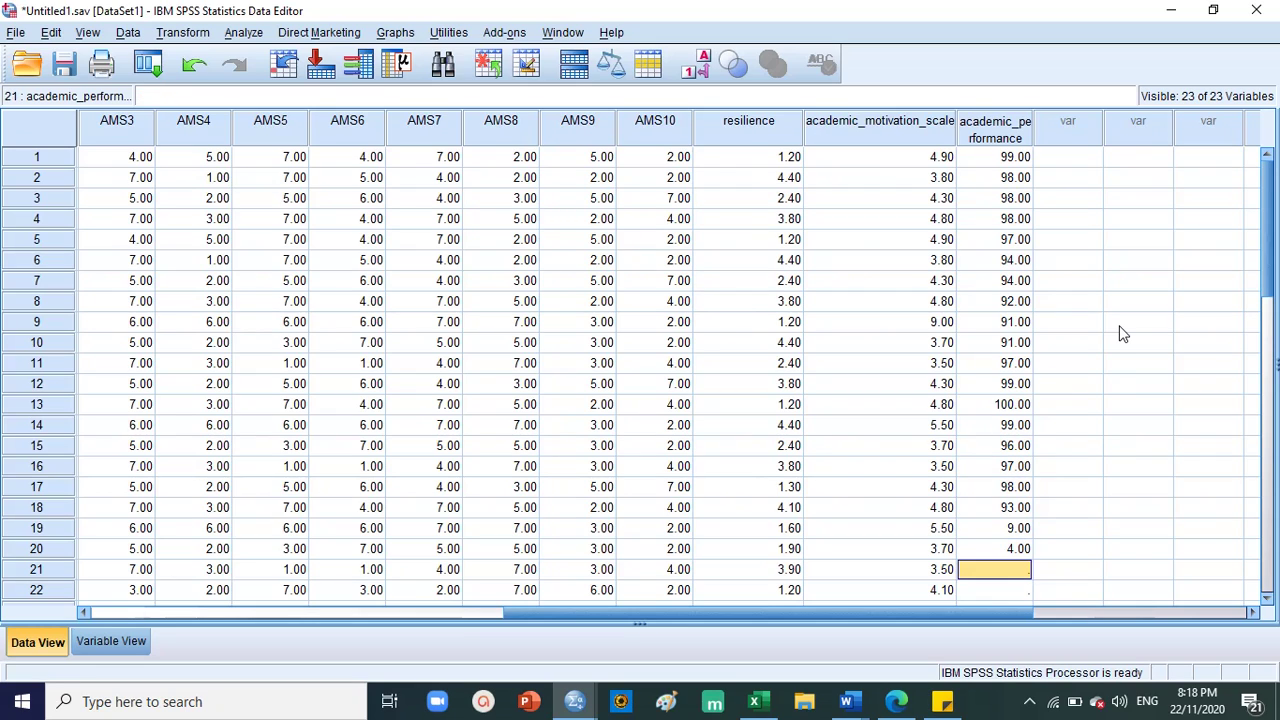
Set row 19 of academic_performance to 94 and clear the value in row 20.
click(1020, 530)
scroll(1077, 466, down, 4)
text(94)
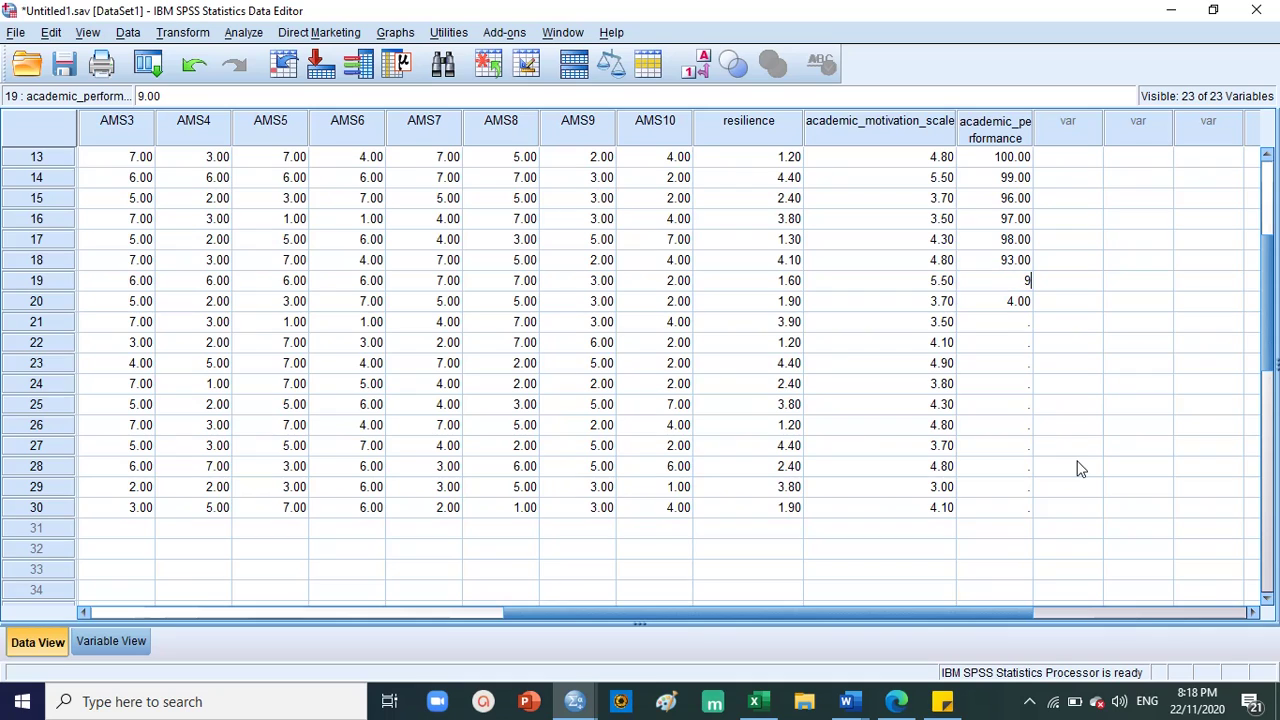
click(1014, 310)
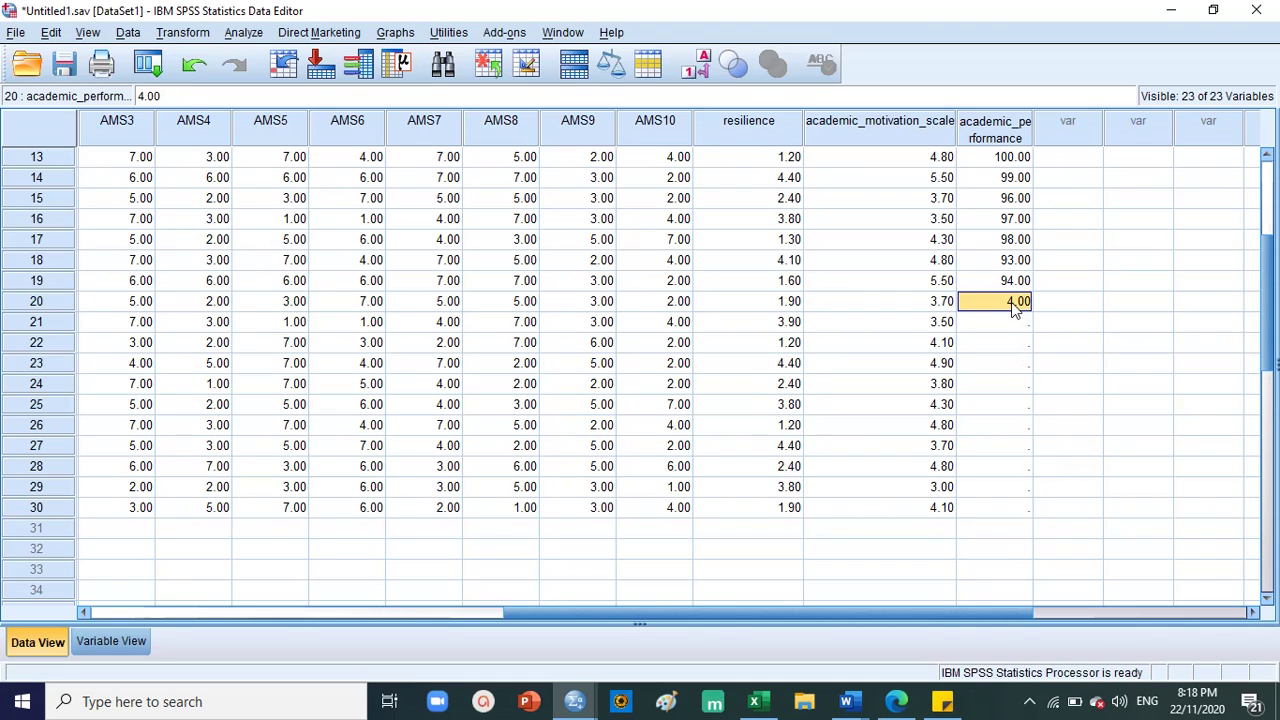
key(Delete)
Copy the academic_performance scores from rows 9 to 19 into rows 20 to 30, and select the whole column.
click(1003, 261)
scroll(1035, 255, up, 3)
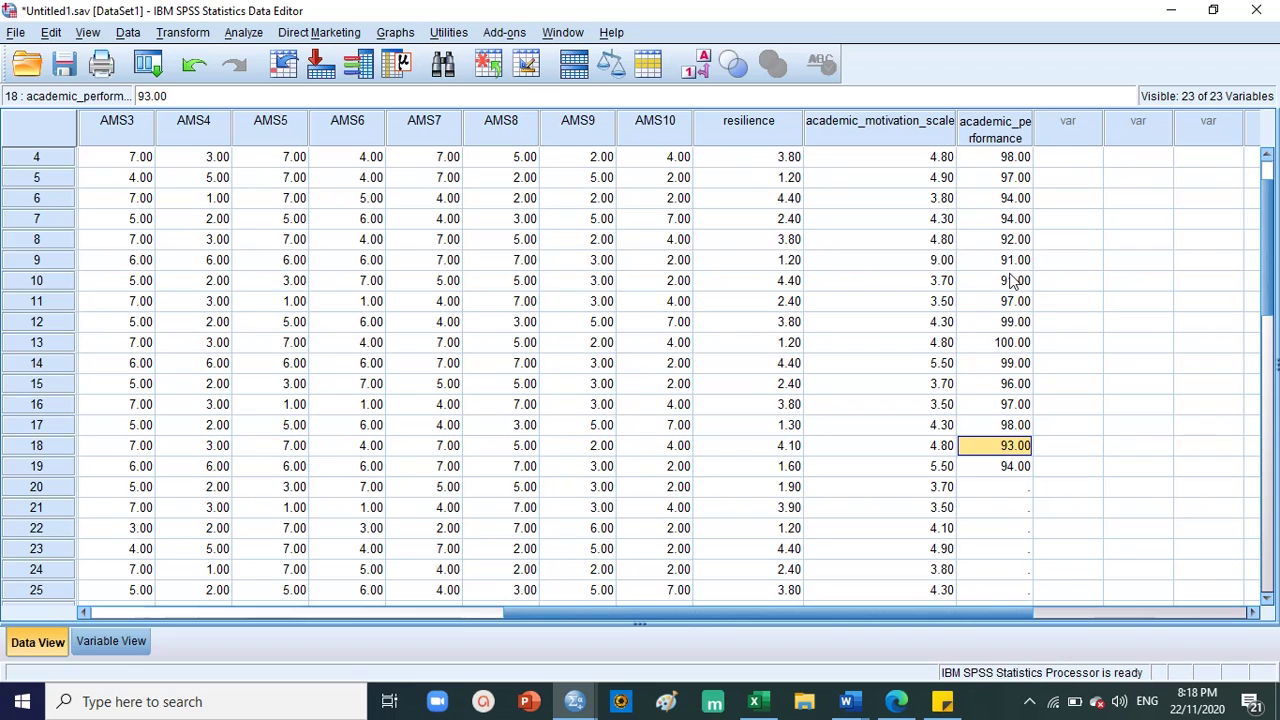
drag(1012, 262, 1035, 468)
key(ctrl+c)
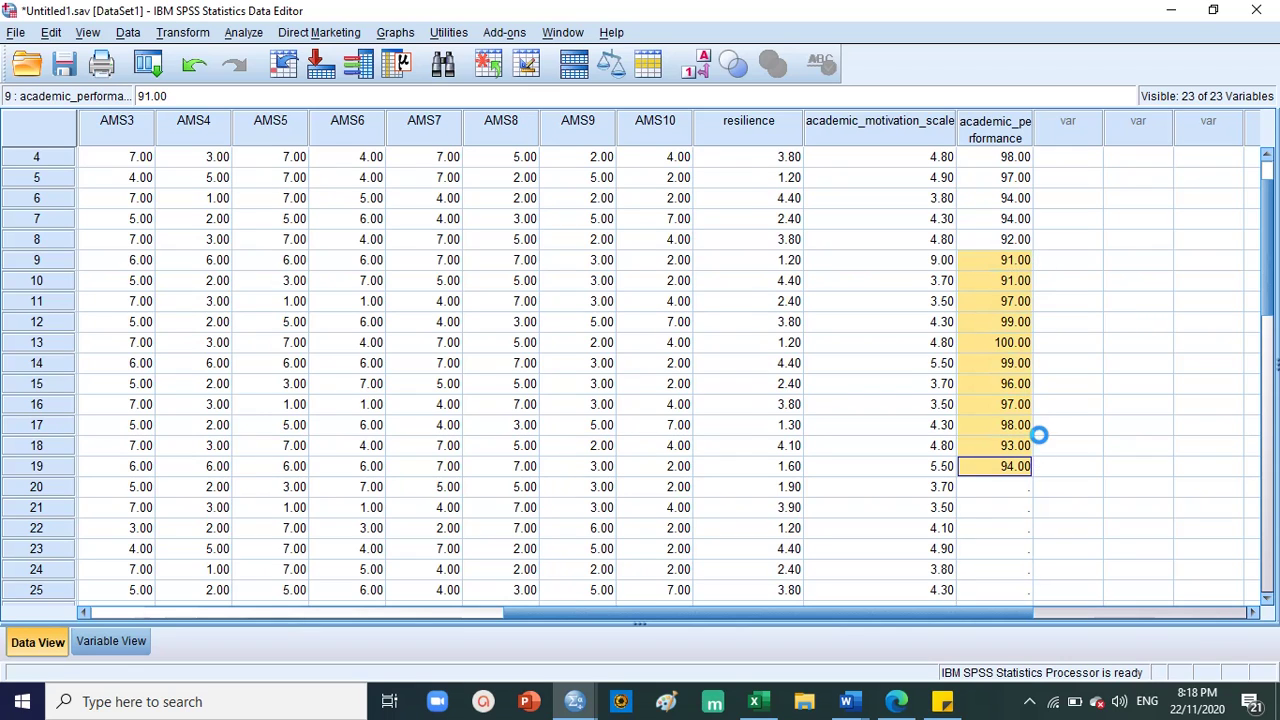
scroll(1040, 431, down, 3)
click(1000, 305)
key(ctrl+v)
click(1012, 446)
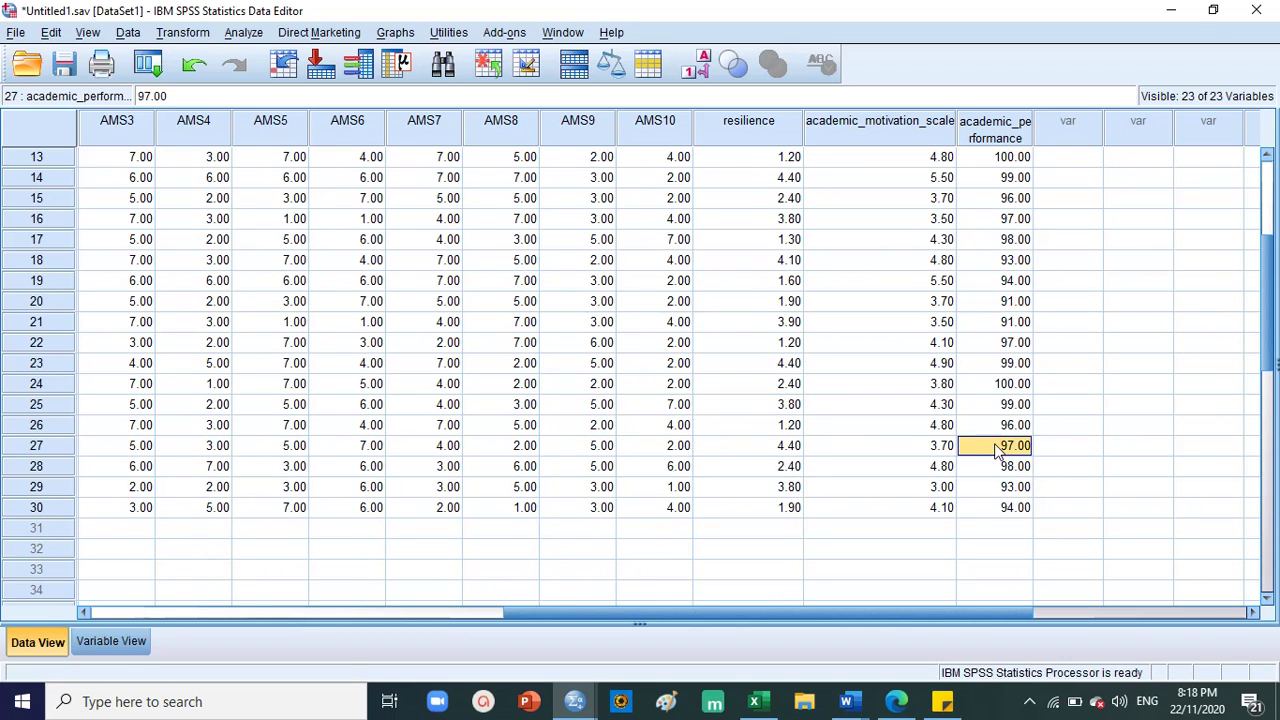
scroll(1015, 455, up, 4)
click(998, 123)
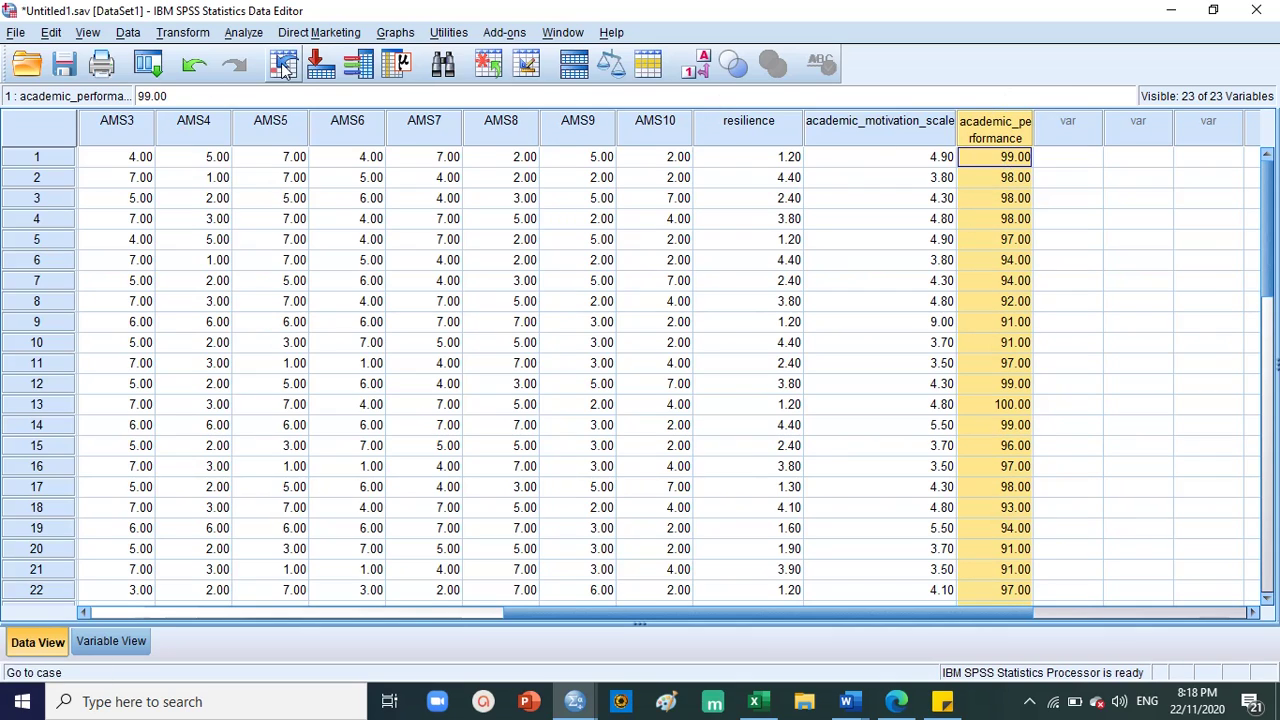
Set up a Frequencies analysis with academic_performance in place of academic_motivation_scale as the only analysed variable.
click(236, 34)
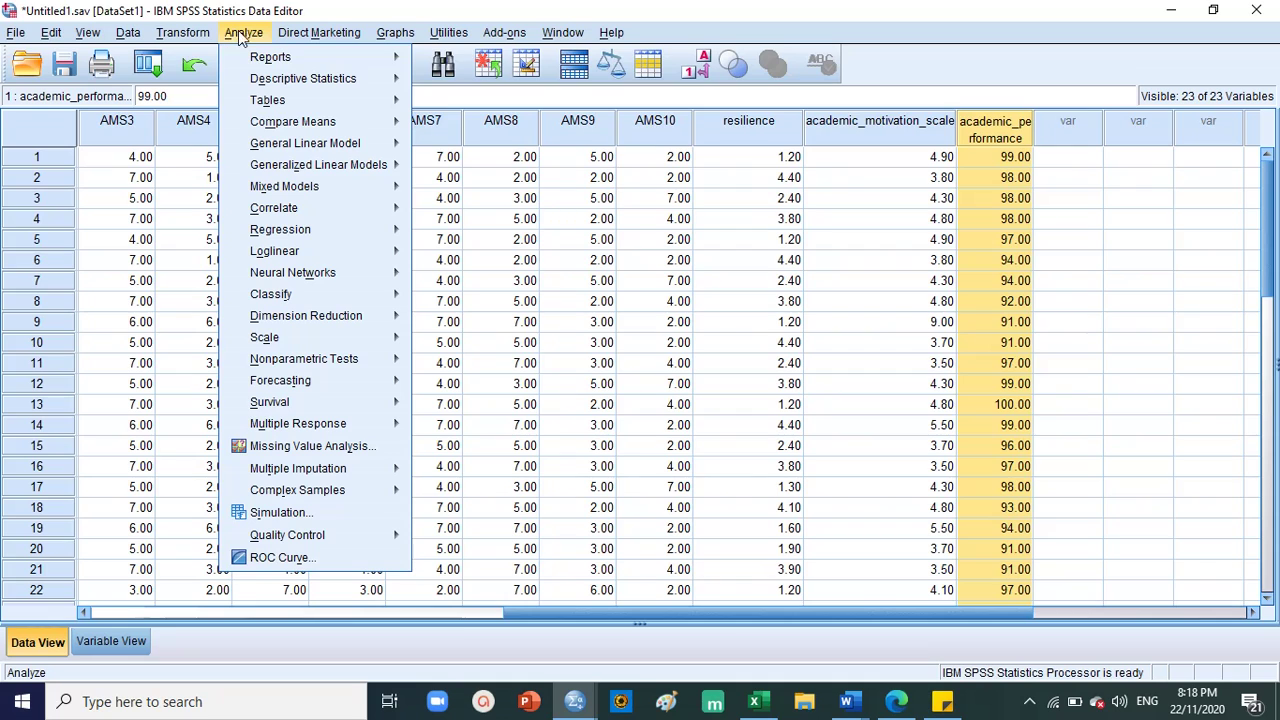
mouse_move(281, 86)
click(472, 82)
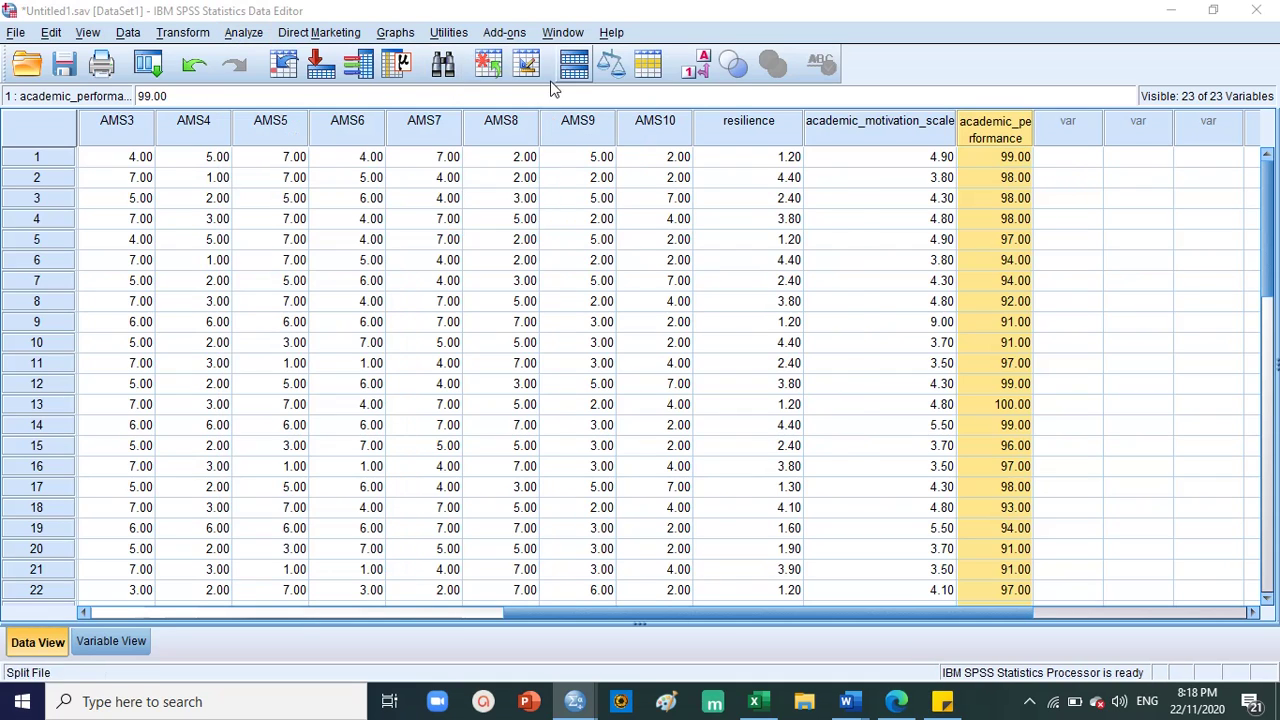
scroll(530, 370, down, 10)
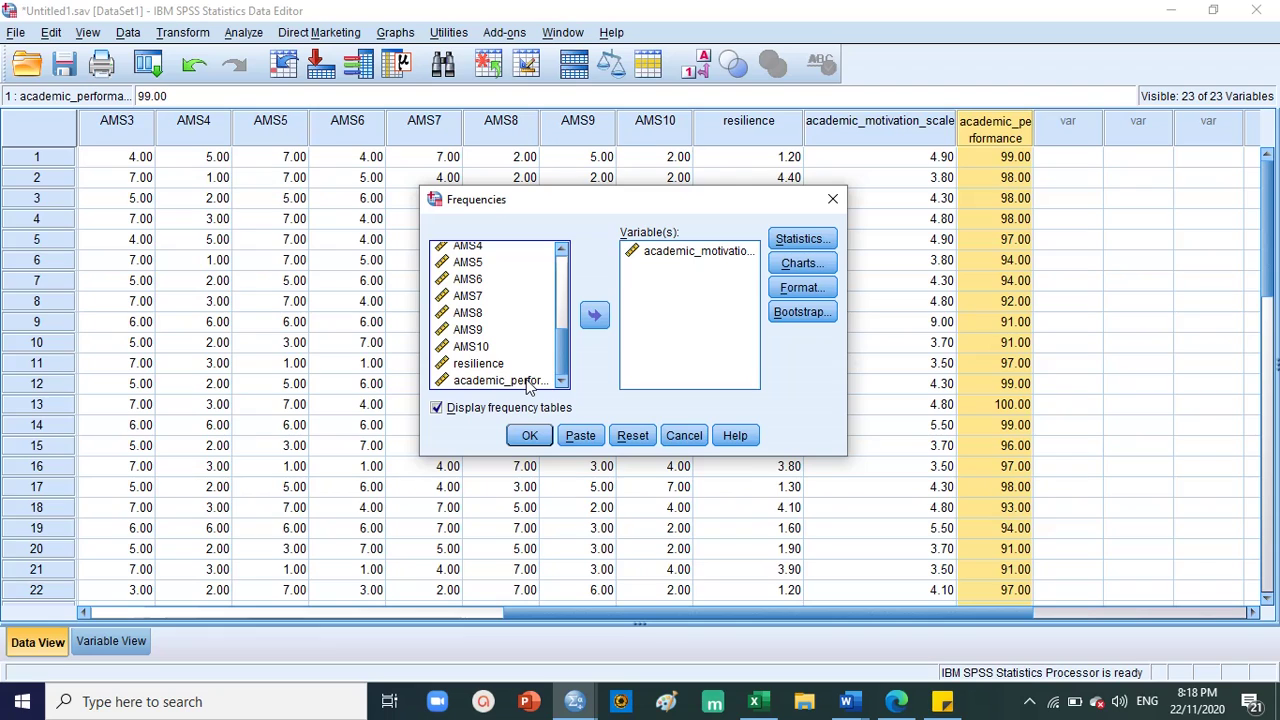
click(530, 381)
click(594, 315)
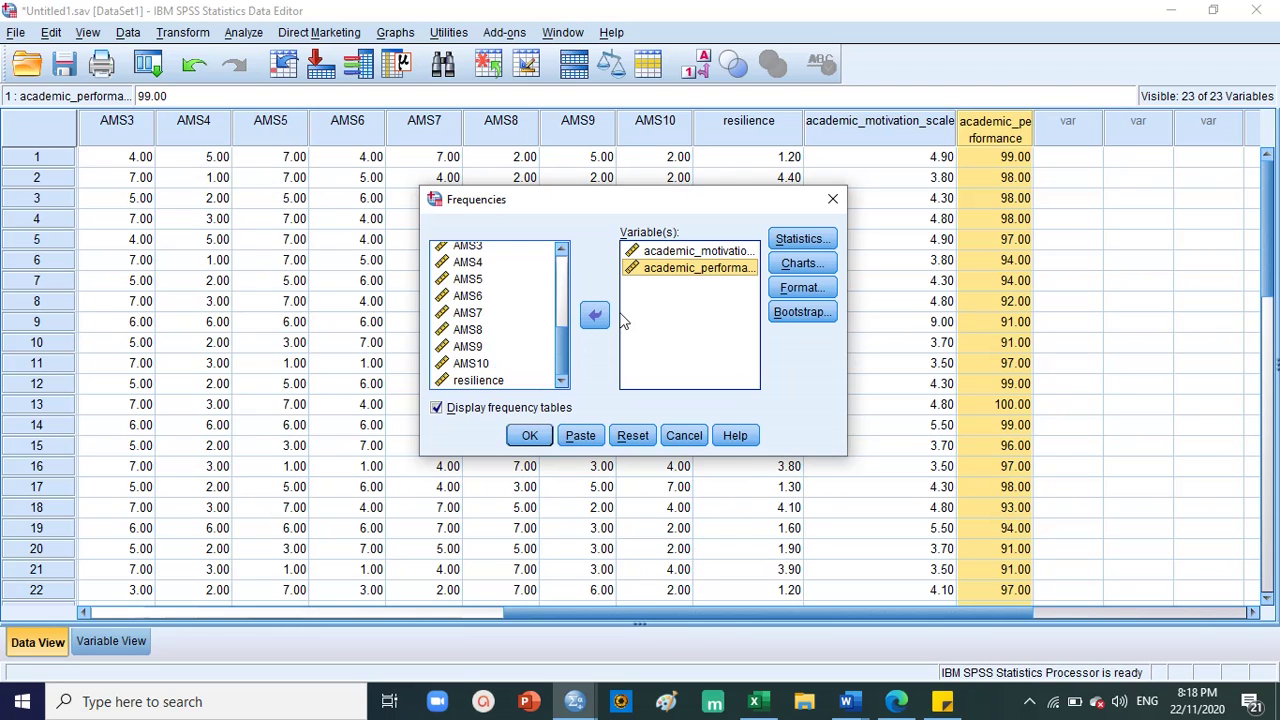
click(706, 254)
click(594, 315)
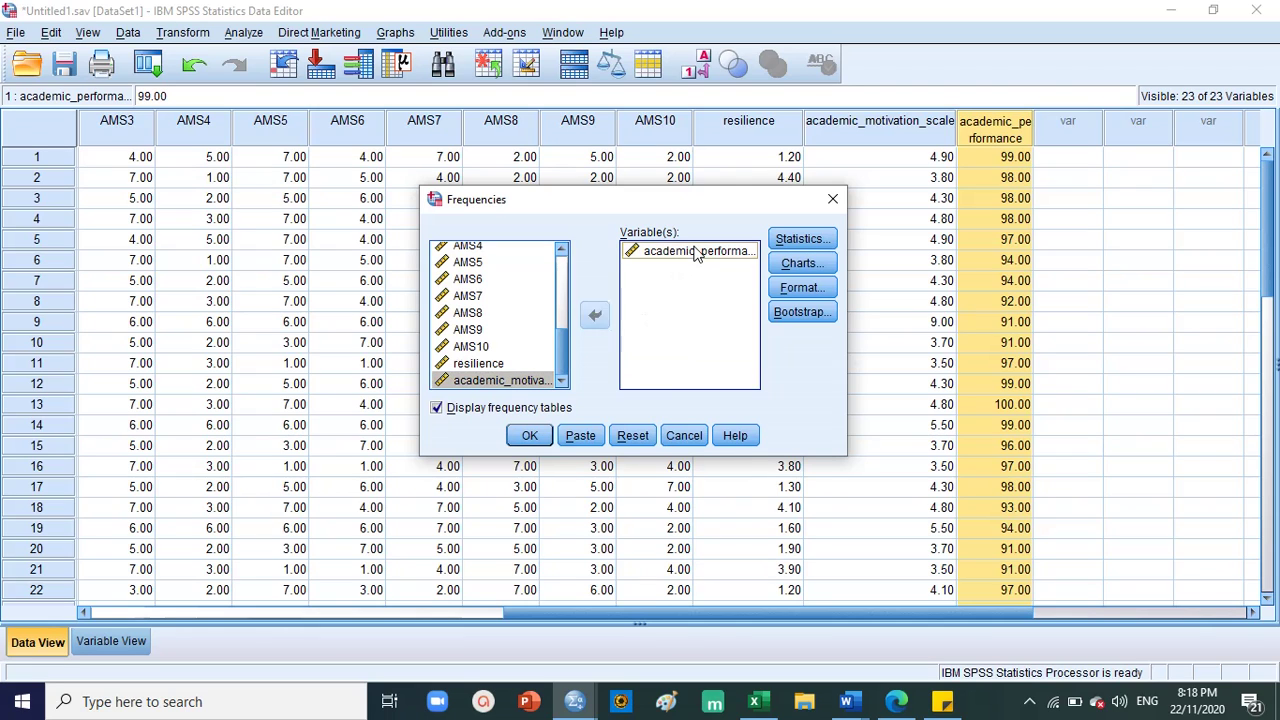
Check that mean and standard deviation are the requested statistics and run the frequency analysis.
click(802, 239)
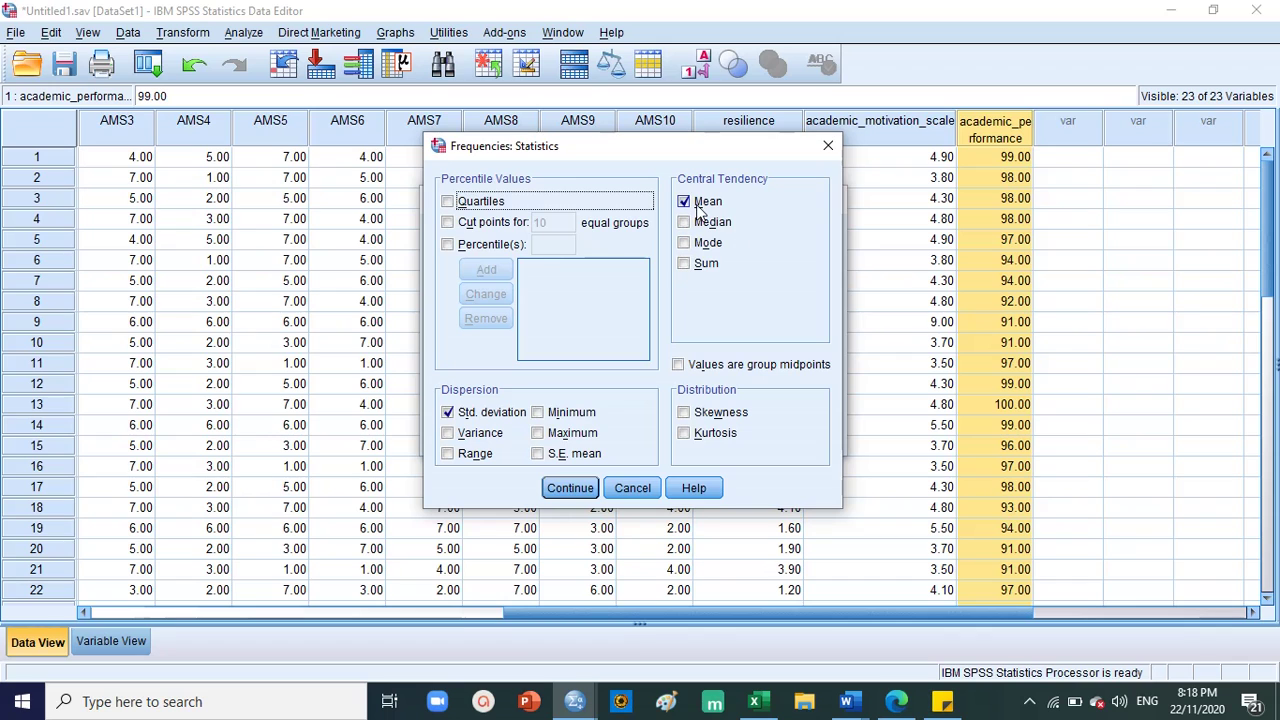
click(566, 490)
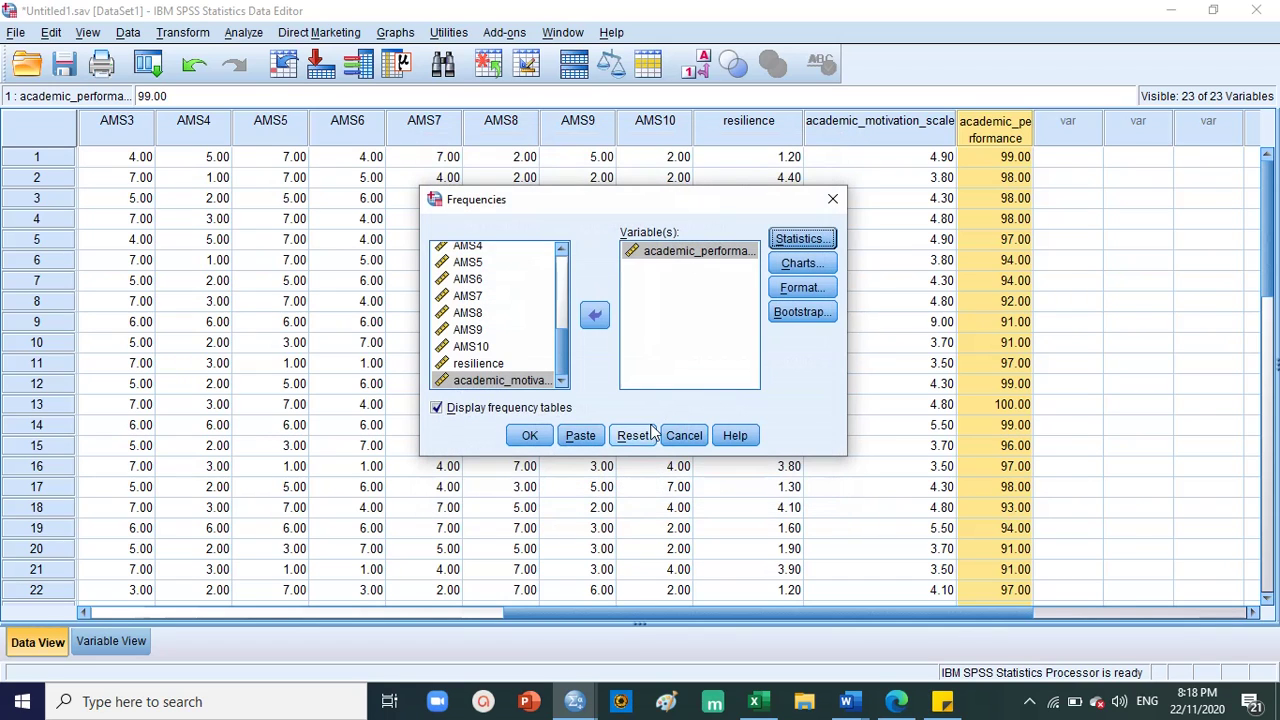
click(530, 436)
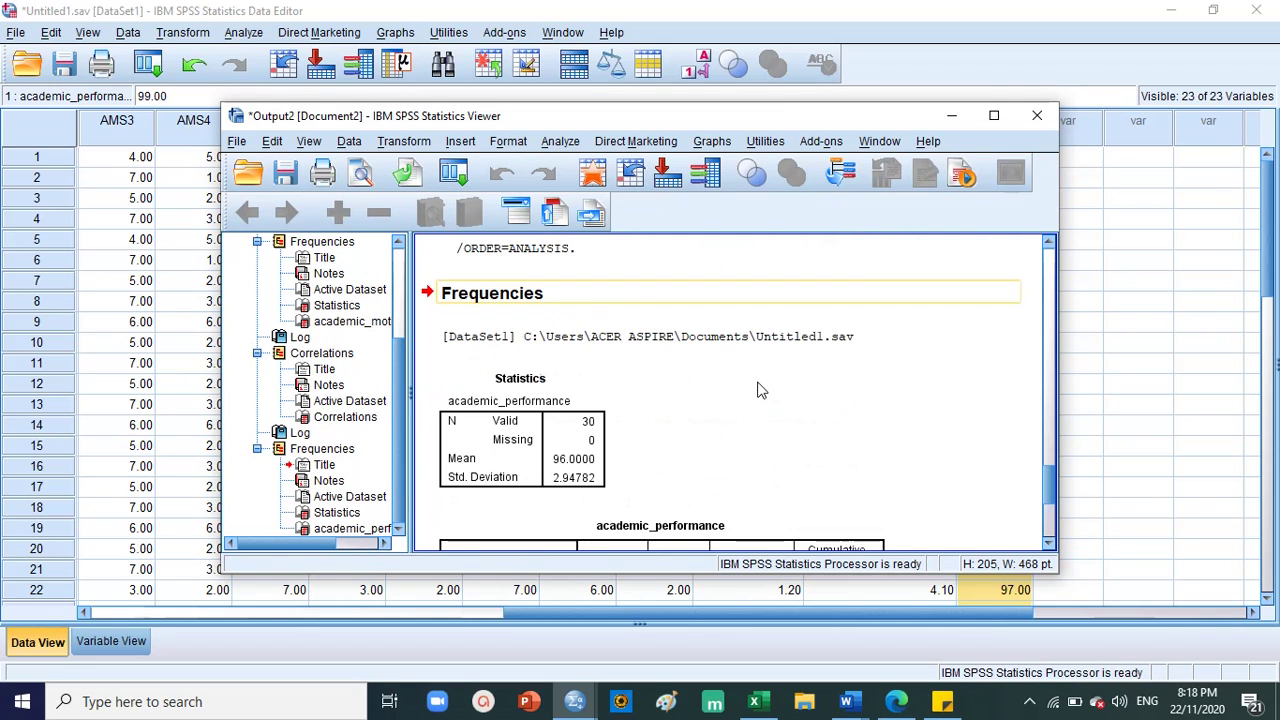
Examine the academic_performance statistics and frequency table in the output, including mean, standard deviation and category percentages.
click(507, 422)
scroll(513, 415, down, 2)
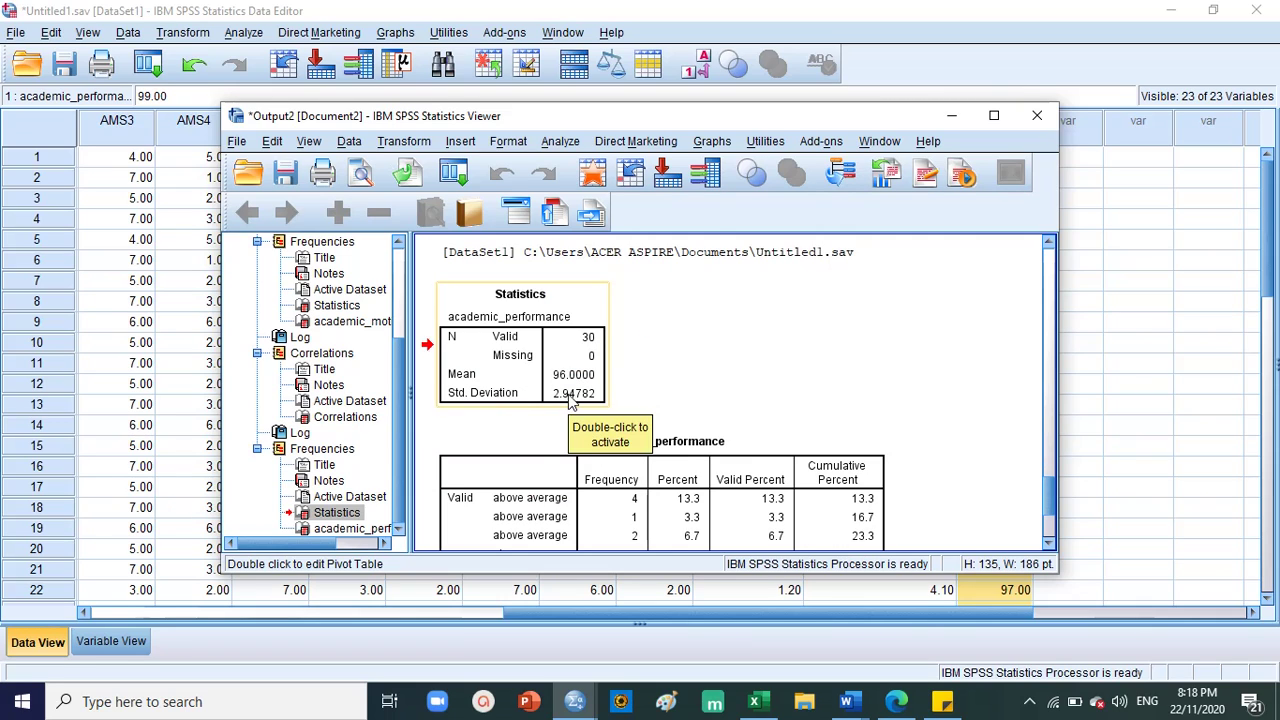
scroll(572, 400, down, 3)
scroll(545, 350, up, 2)
scroll(545, 350, down, 2)
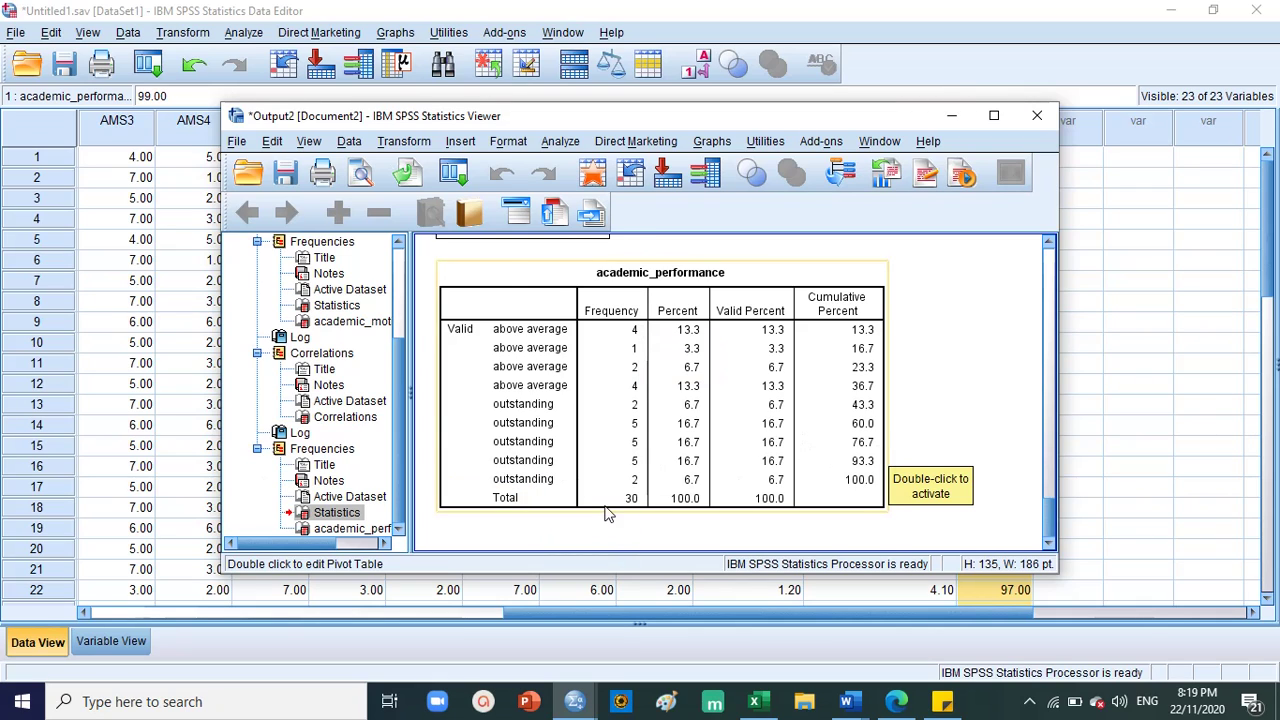
scroll(606, 513, up, 3)
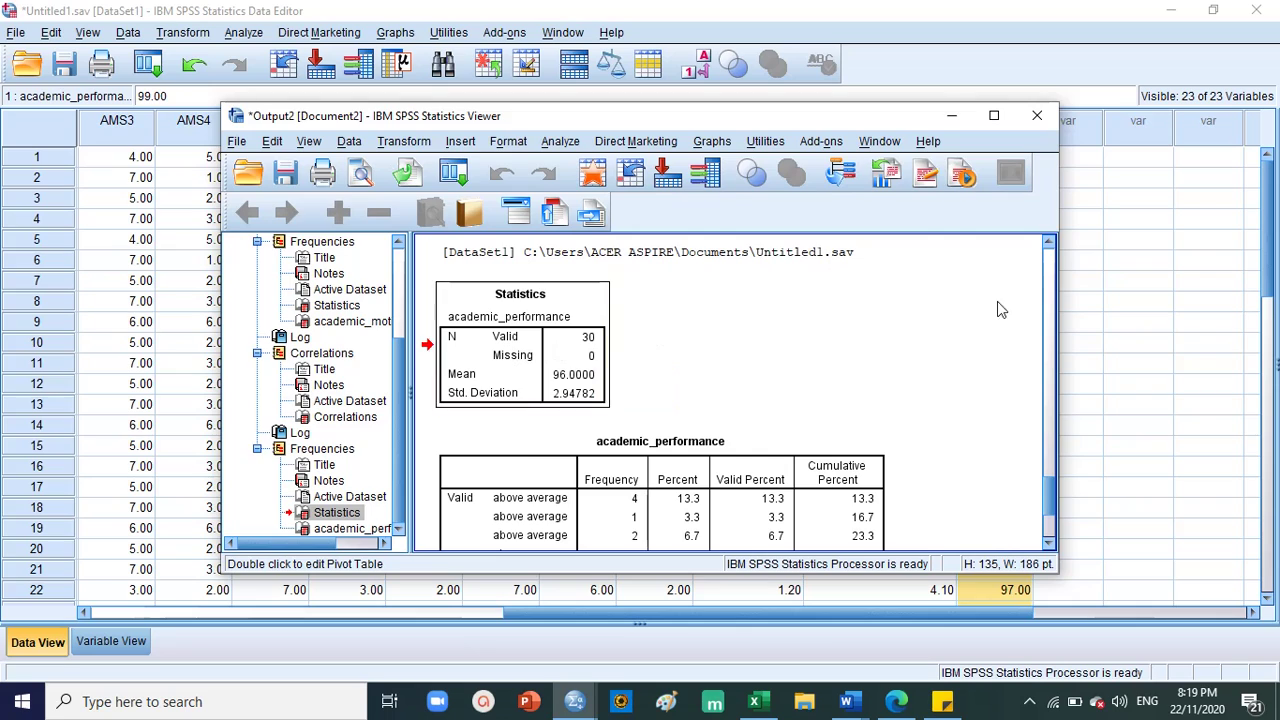
Return to the data and review the academic_performance, academic_motivation_scale, AMS and RI item columns.
click(1116, 305)
click(982, 128)
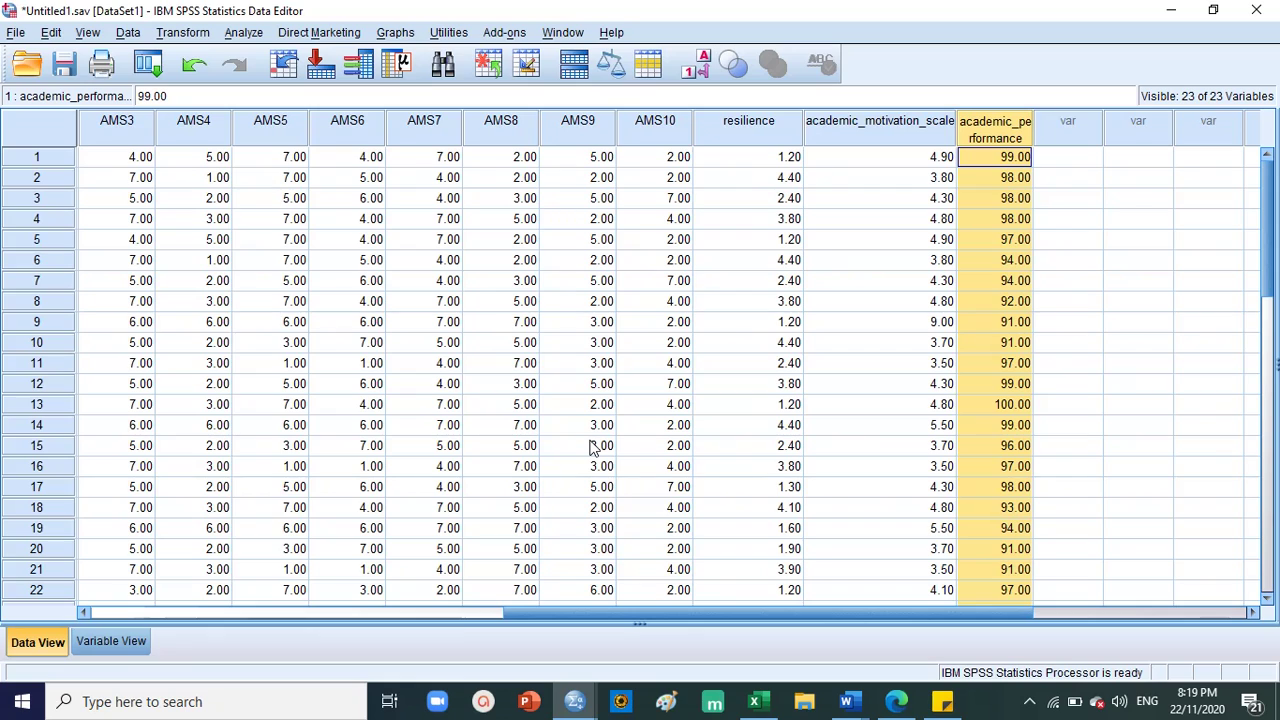
click(919, 128)
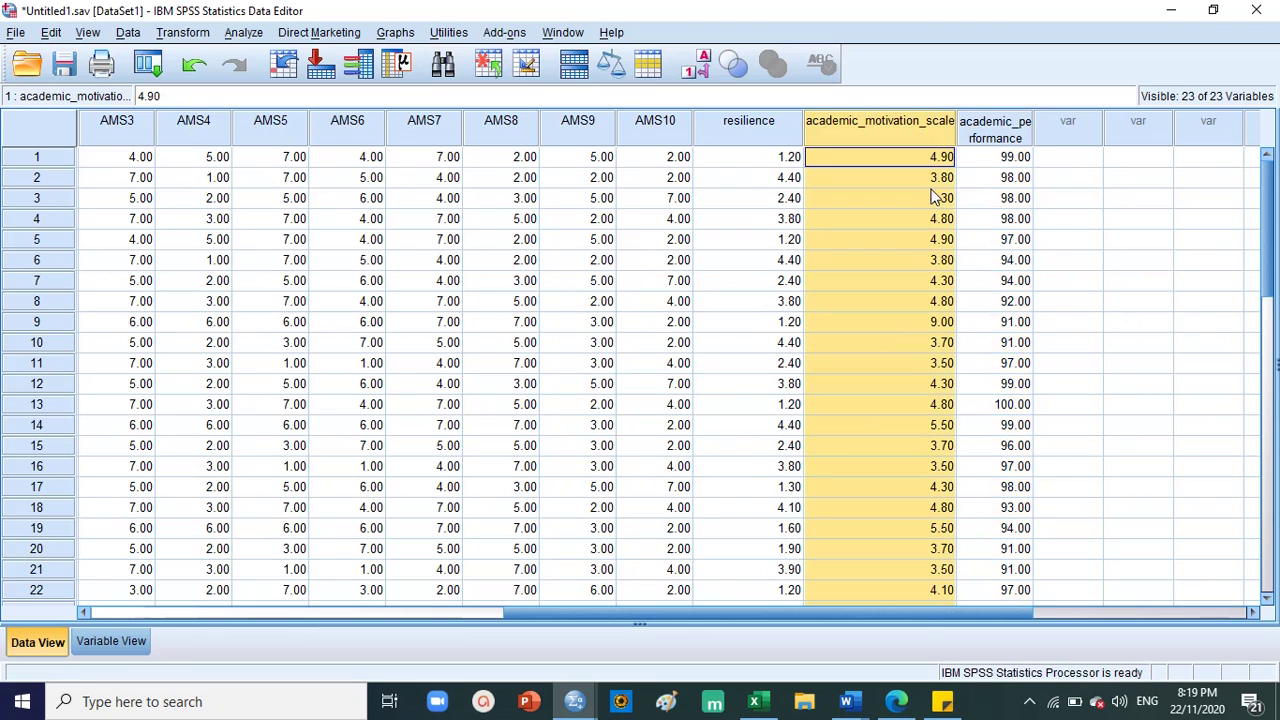
click(922, 178)
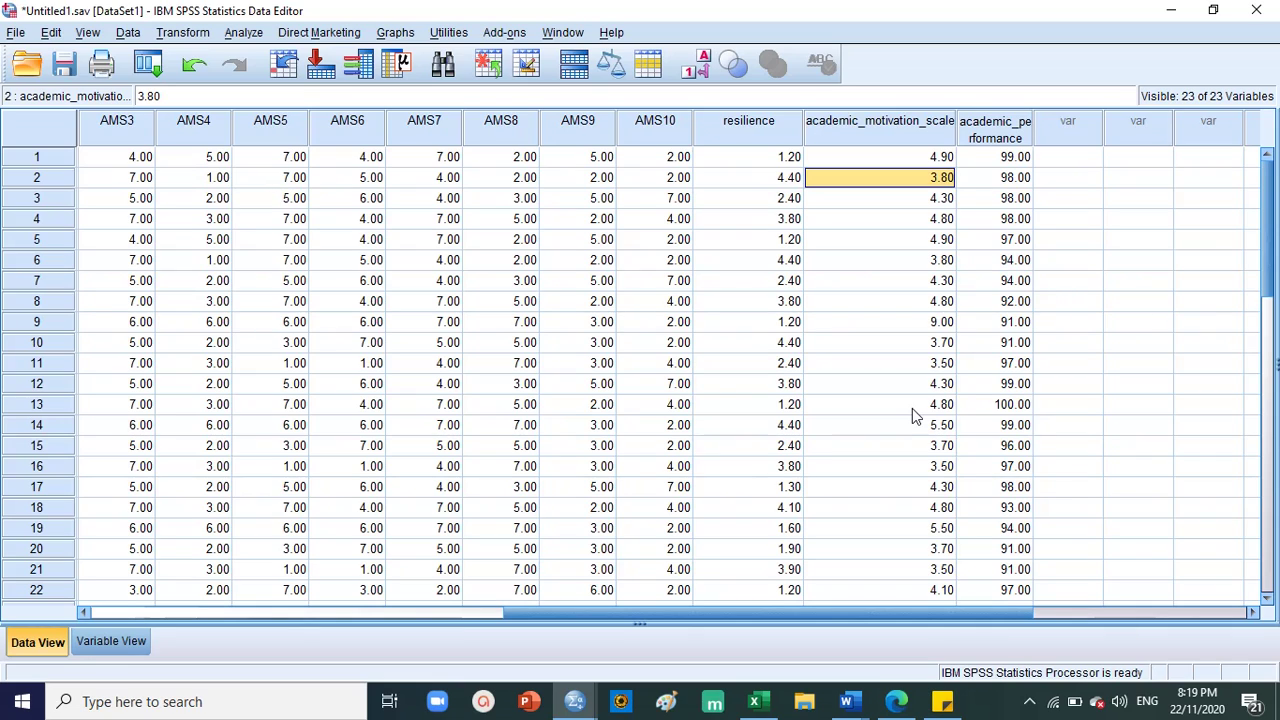
click(112, 125)
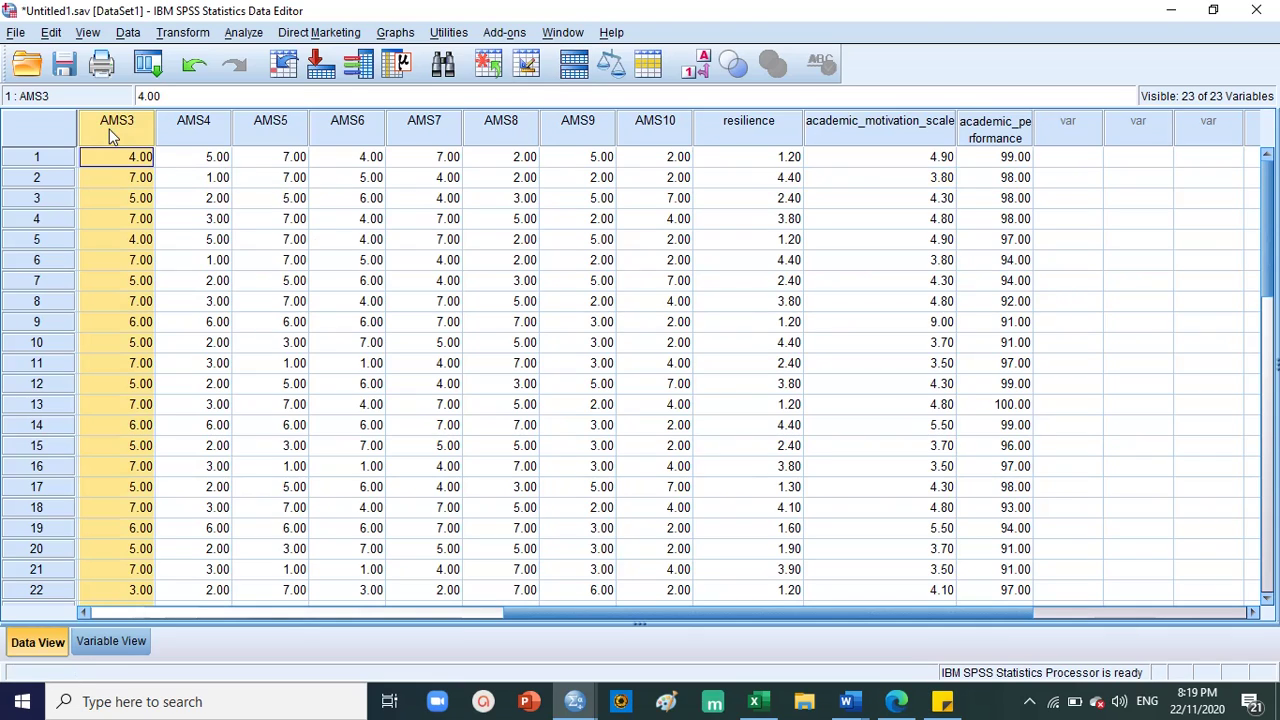
click(662, 130)
click(466, 613)
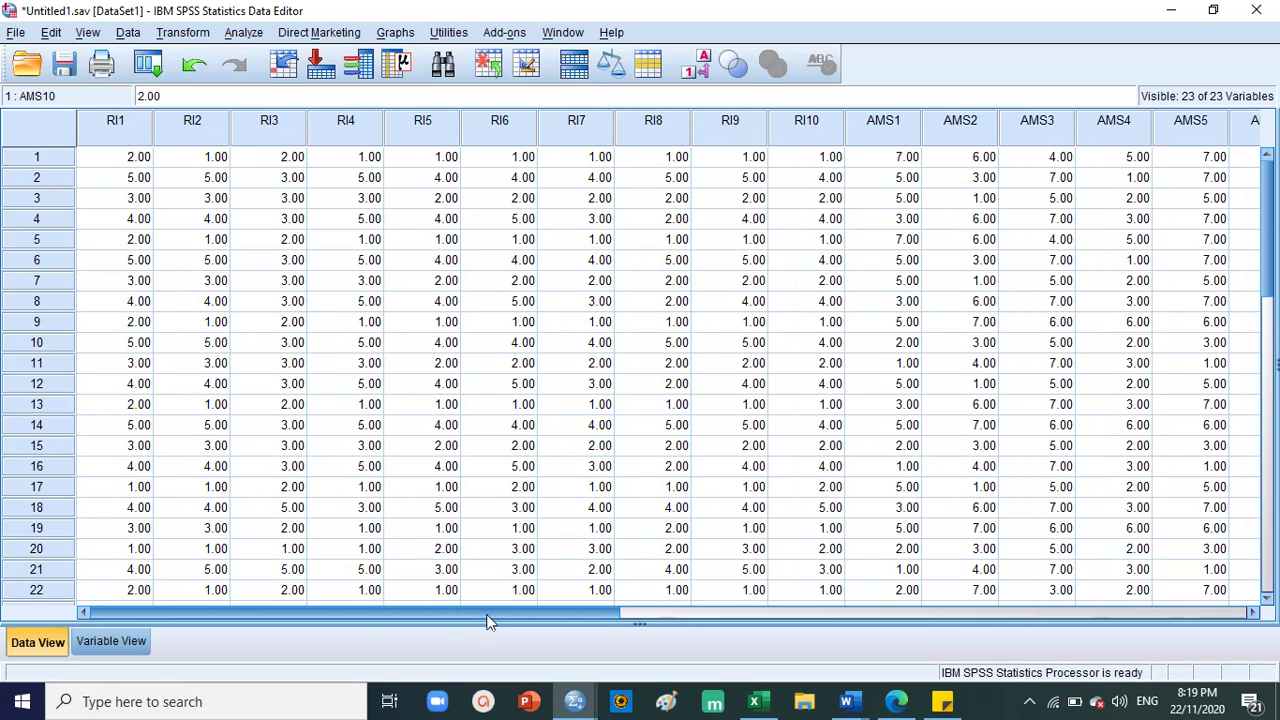